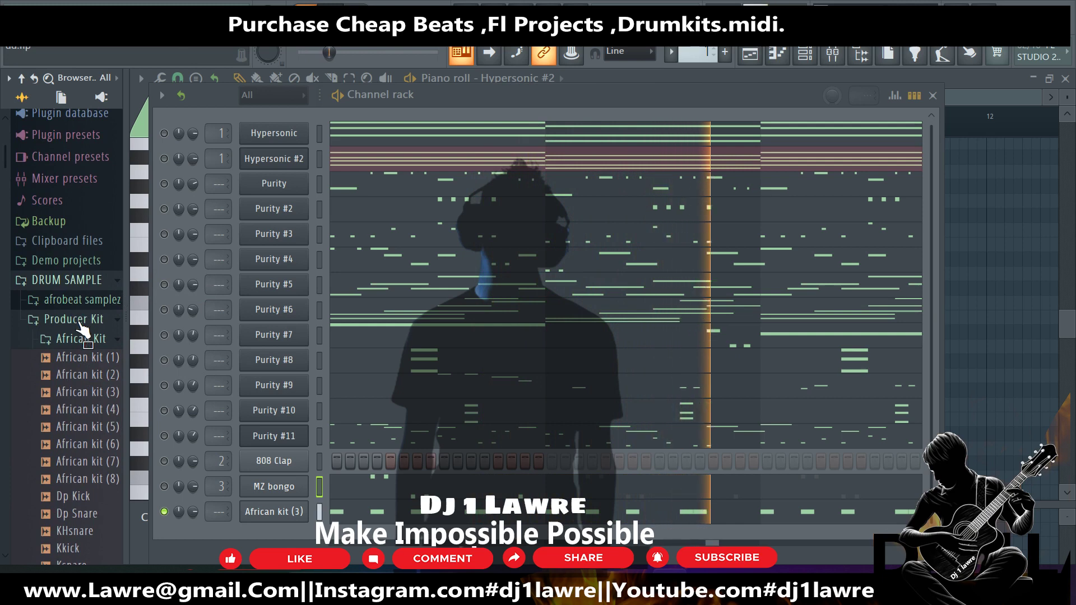
Collapse the Producer Kit folder, open the MZ bongo channel's settings and add a fade-out to its sample.
left_click(76, 314)
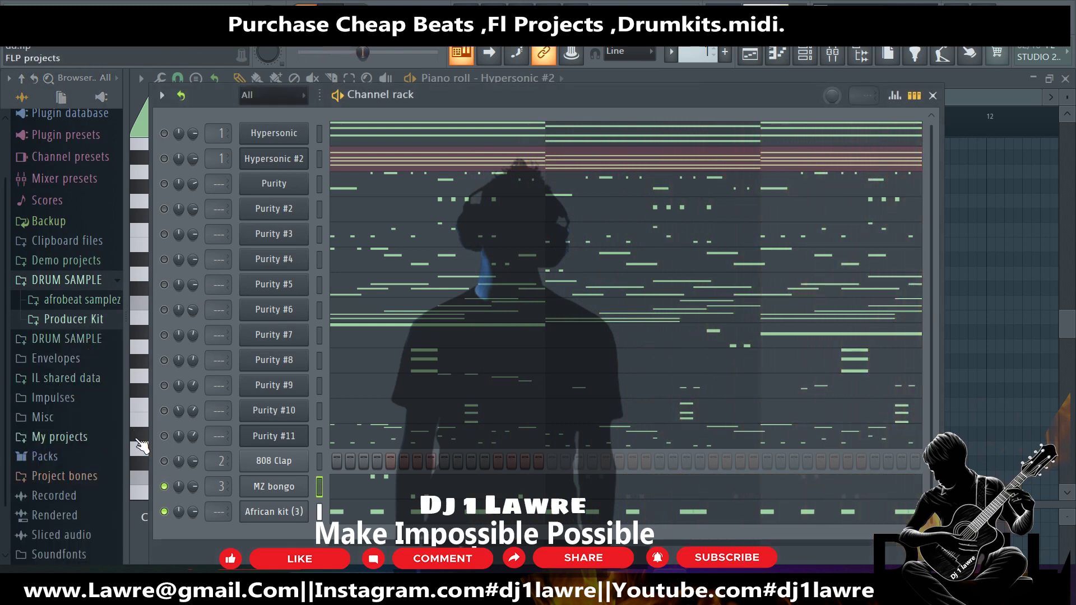
left_click(280, 492)
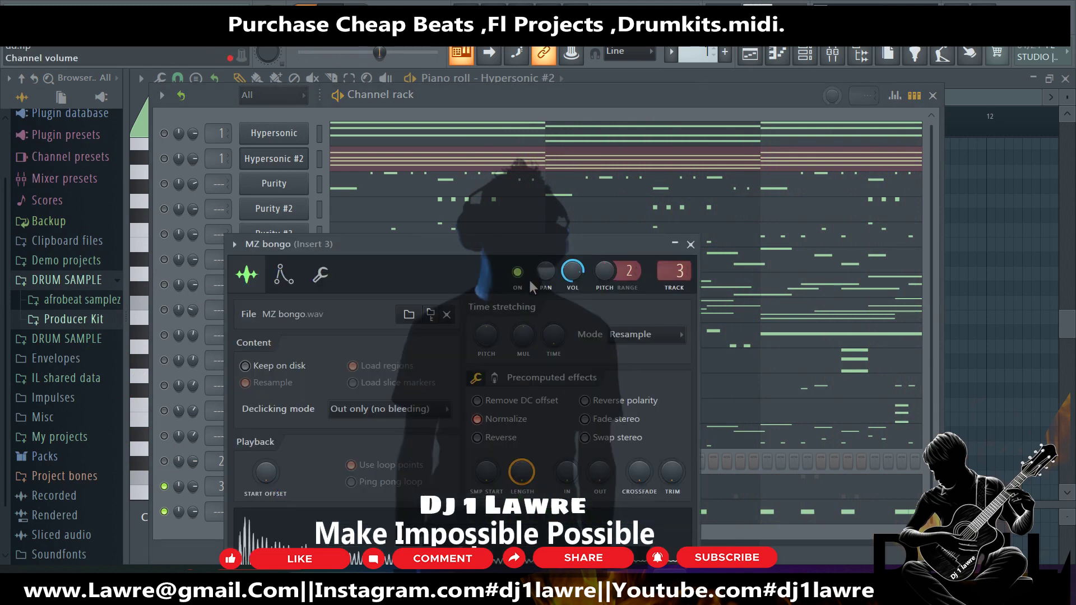
left_click_drag(496, 260, 572, 186)
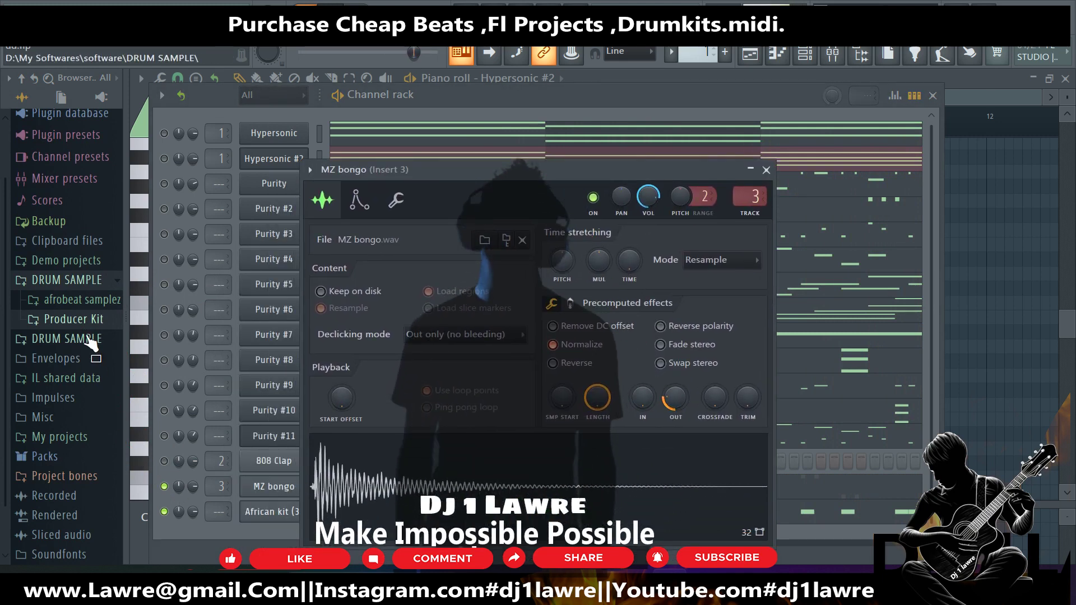
Expand Producer Kit in the sample browser, collapse its African Kit folder and open the jazzy 2016 folder.
scroll(90, 343, "up", 2)
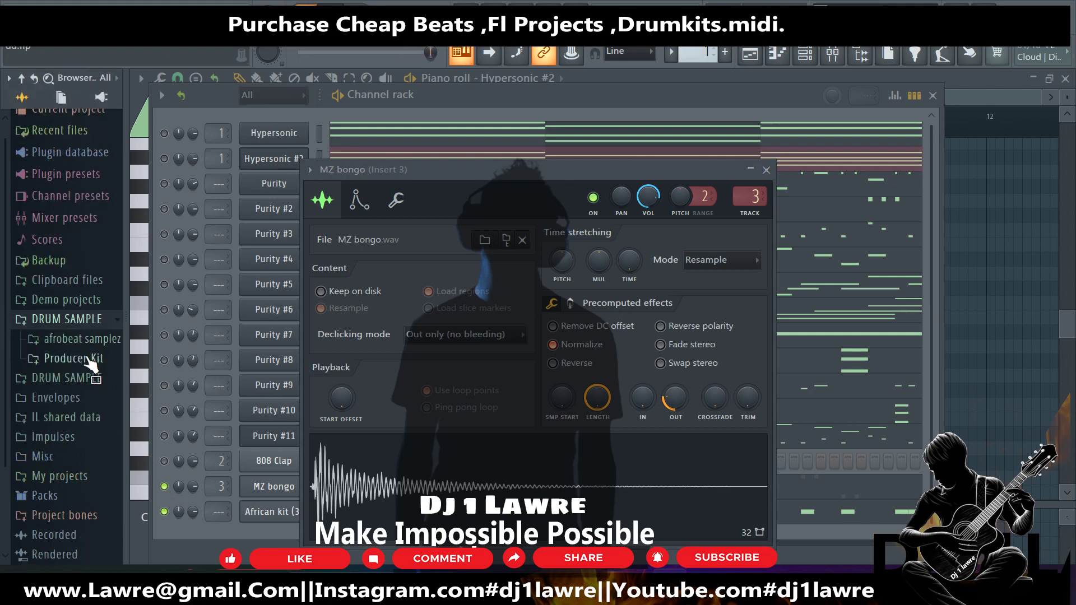
left_click(89, 363)
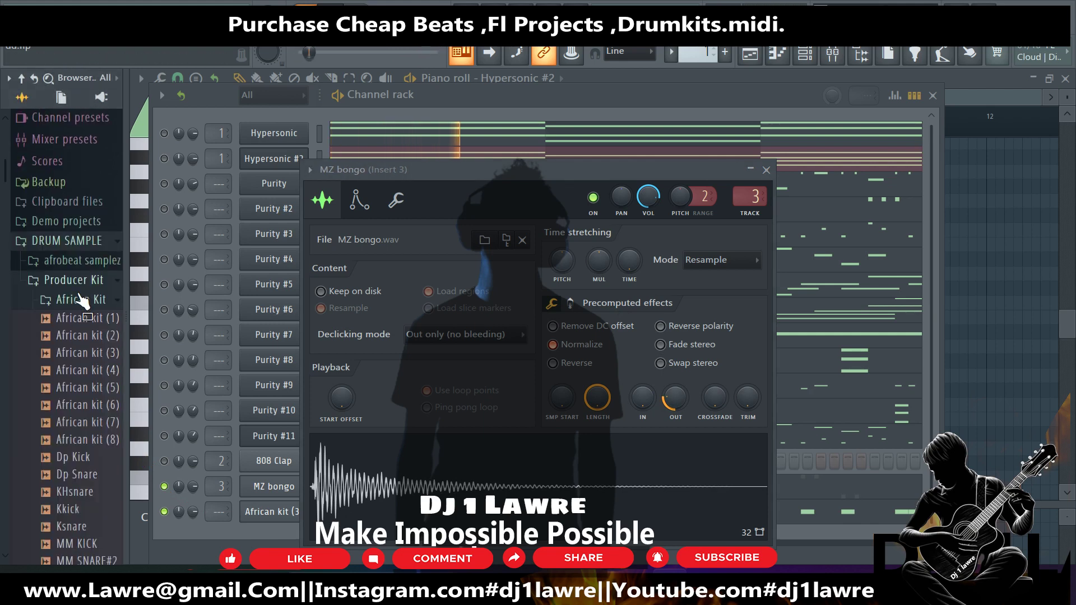
scroll(86, 390, "down", 5)
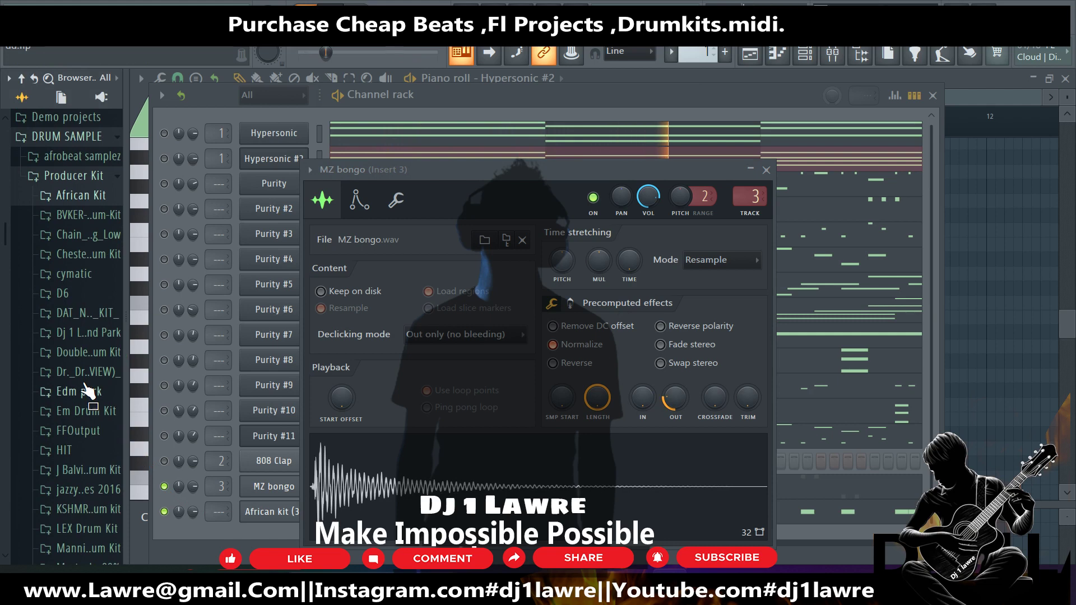
scroll(81, 376, "up", 5)
scroll(82, 374, "down", 9)
scroll(83, 375, "down", 2)
left_click(83, 376)
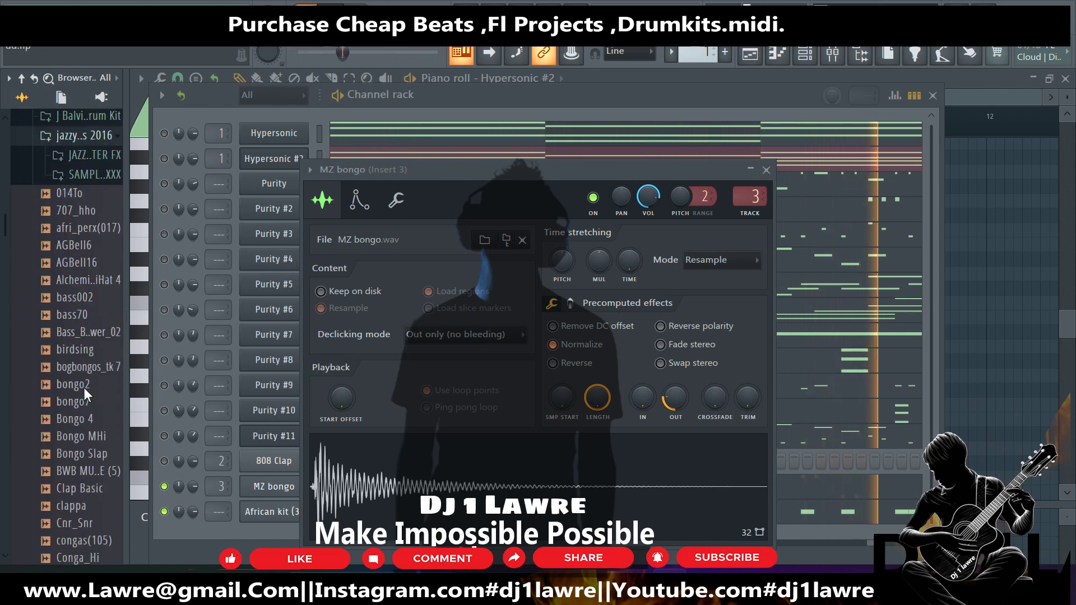
Preview the bass and bongo samples in the jazzy 2016 folder and add JAMAK 02 as a channel below African kit (3).
scroll(83, 388, "down", 1)
left_click_drag(441, 171, 753, 201)
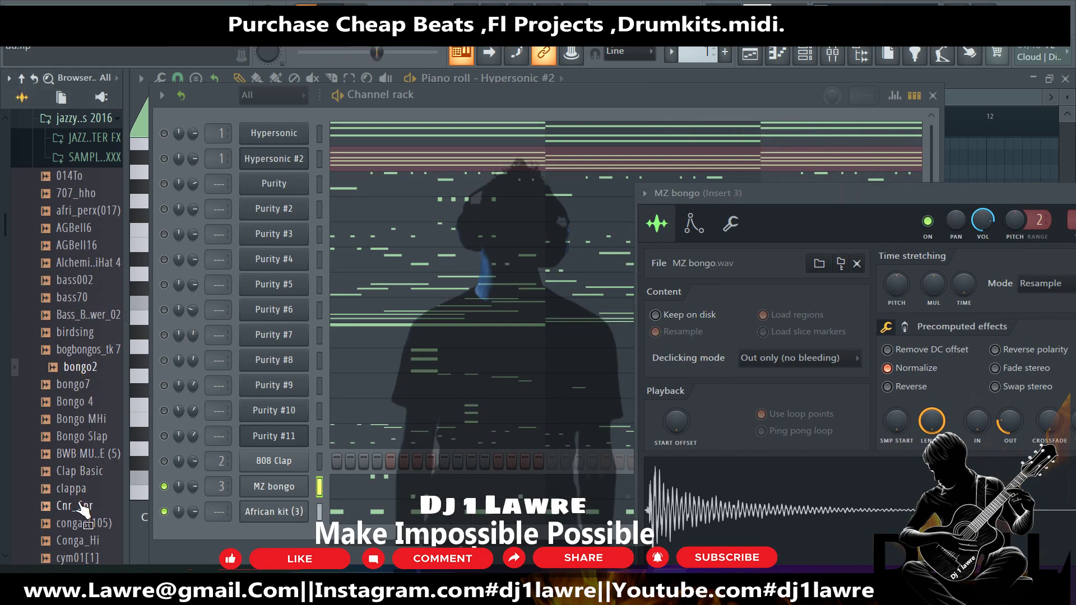
left_click(69, 280)
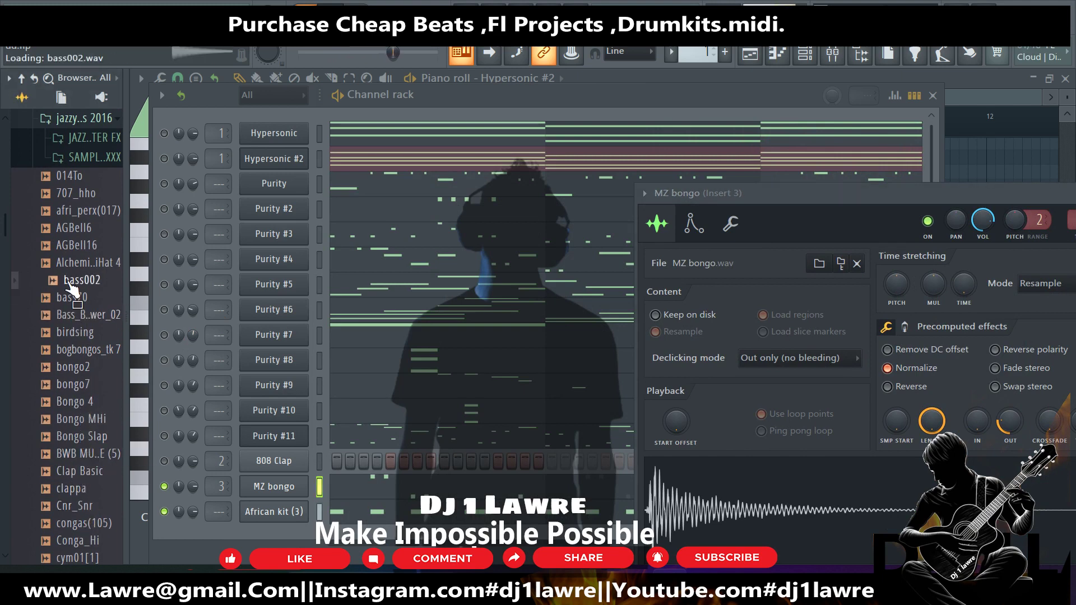
left_click_drag(72, 324, 79, 270)
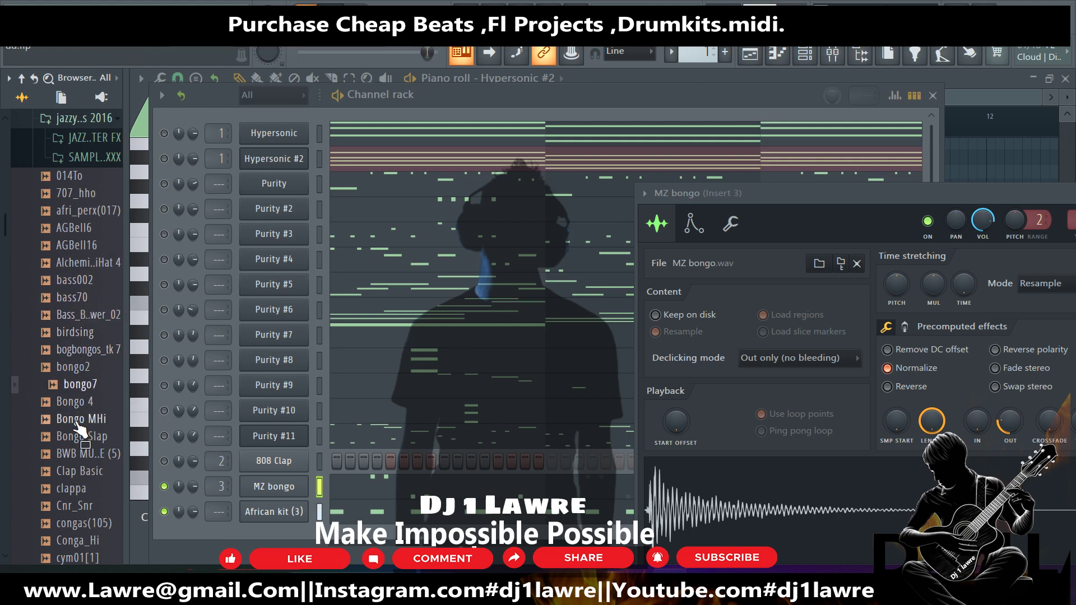
scroll(84, 443, "down", 6)
left_click_drag(81, 418, 240, 528)
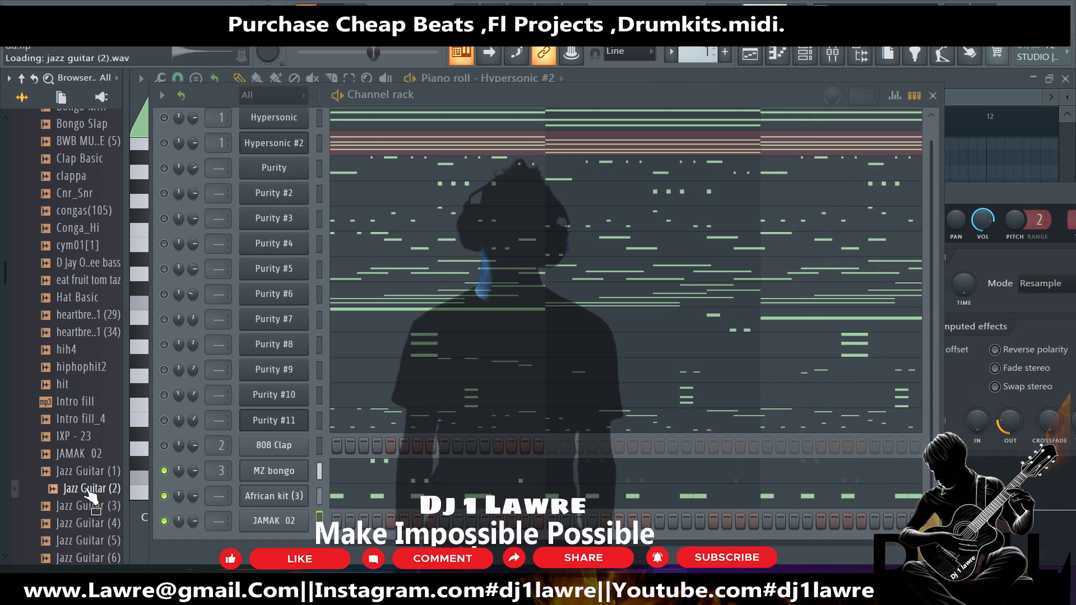
Replace the 808 Clap channel's sample with Jazz Guitar (1) and copy the notes of Purity #5 into it.
left_click_drag(316, 444, 289, 446)
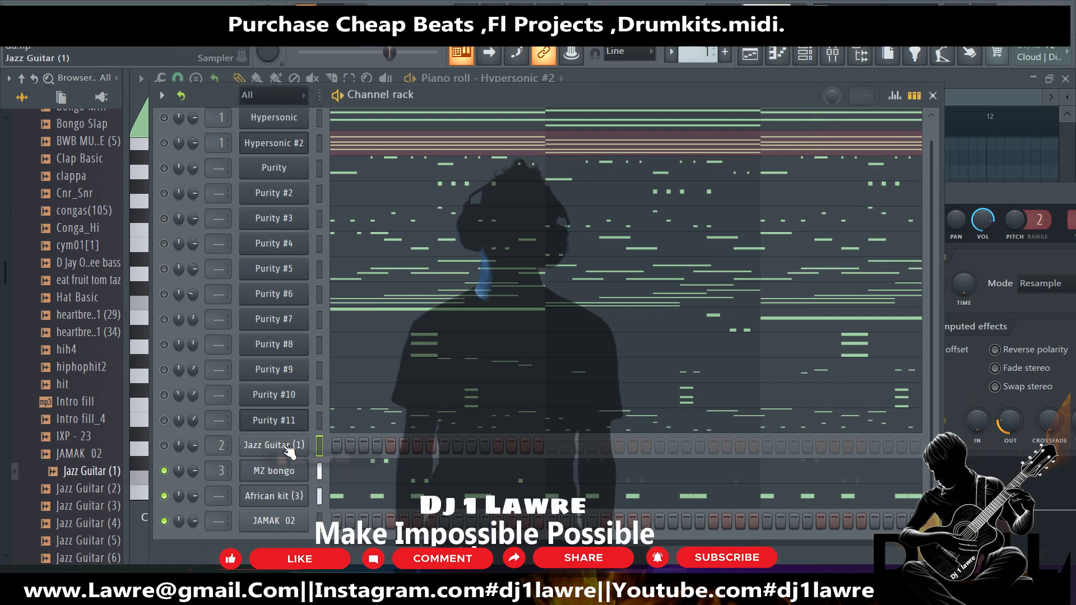
right_click(291, 274)
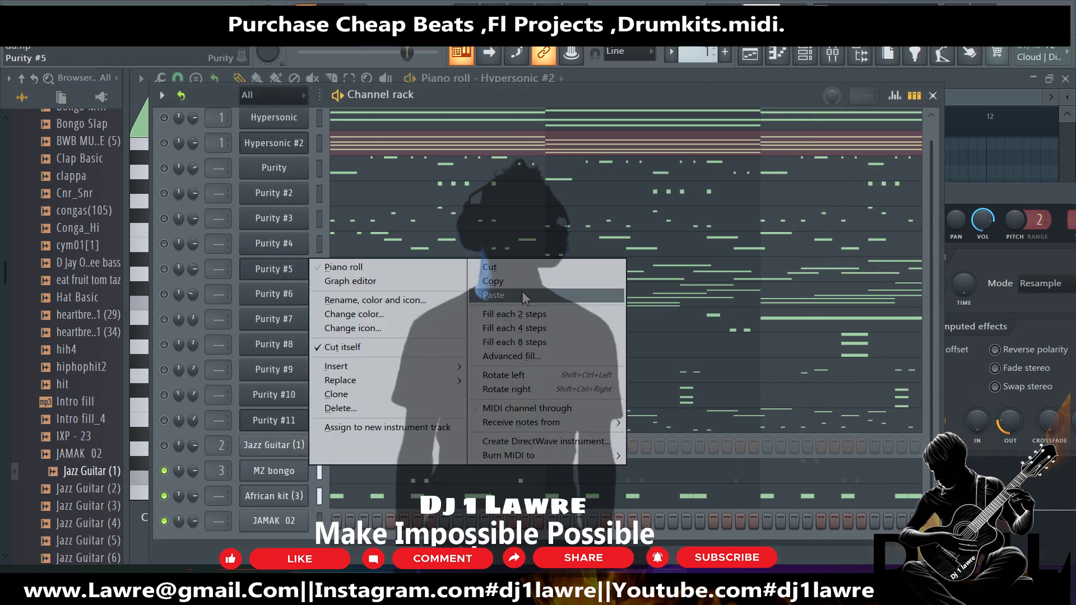
left_click(523, 279)
right_click(301, 445)
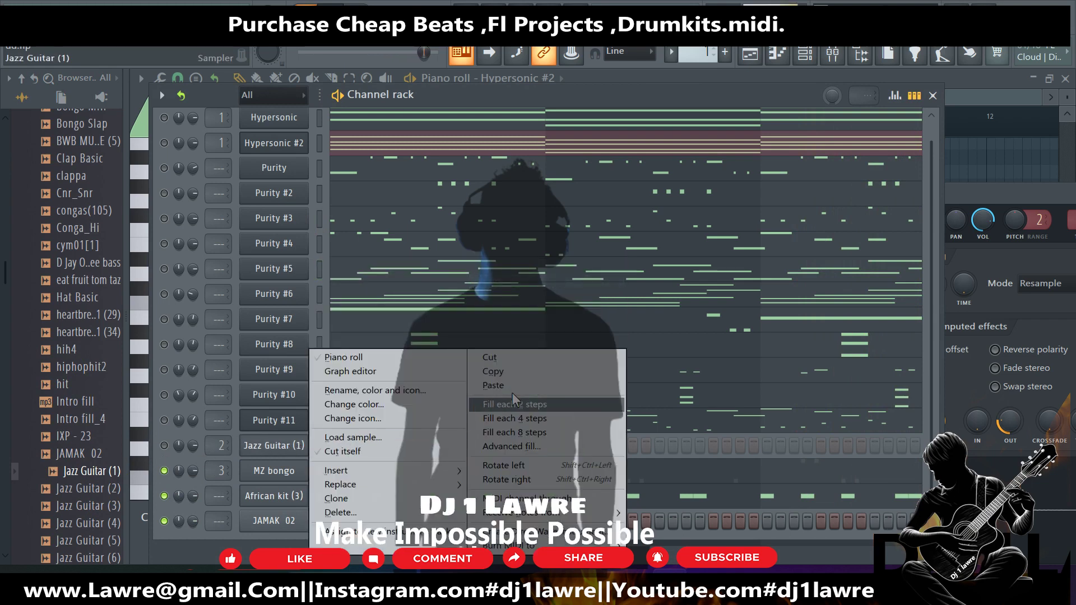
left_click(513, 387)
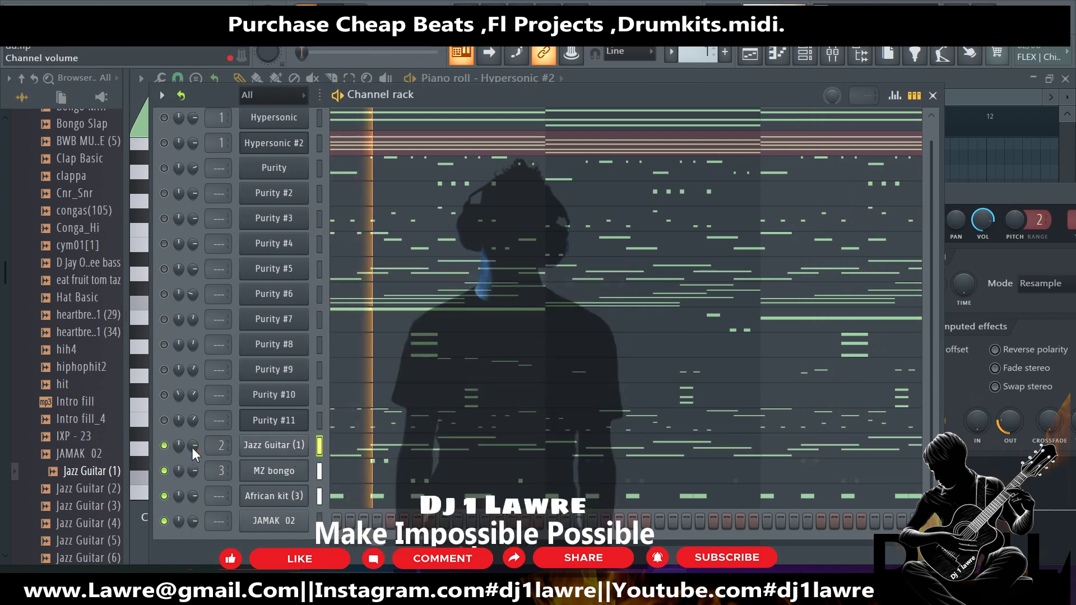
Transpose all the Jazz Guitar (1) notes up one octave and return to the channel rack.
left_click(376, 455)
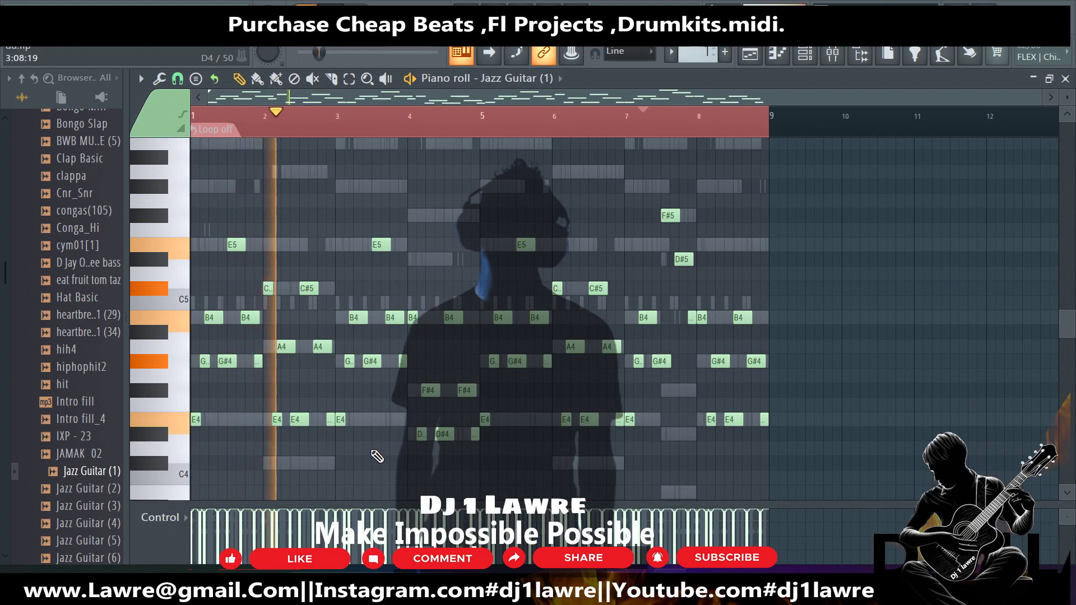
key("ctrl+a")
key("ctrl+Up")
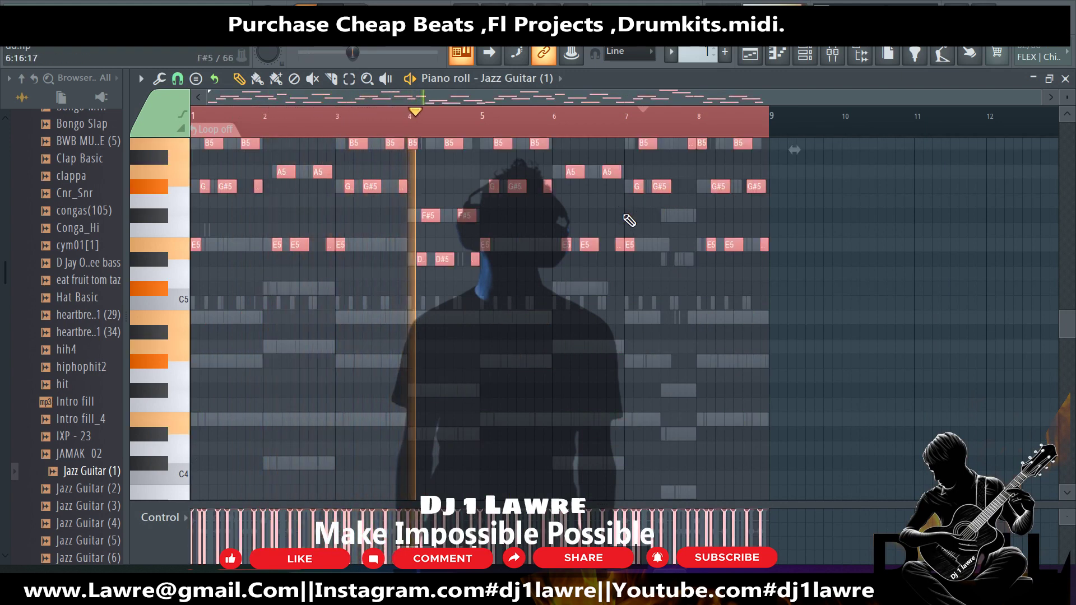
left_click(813, 56)
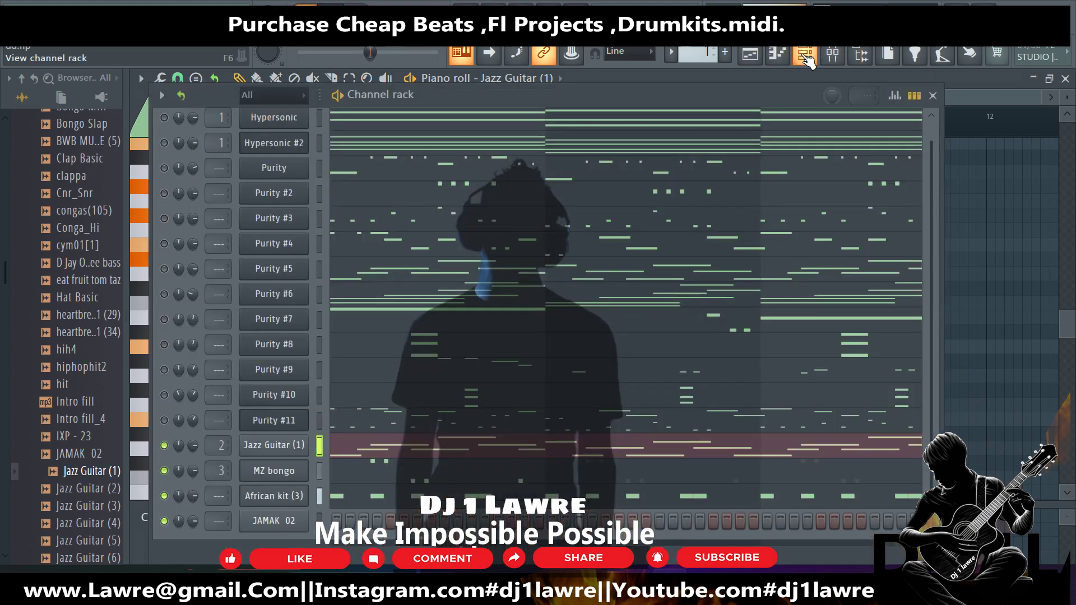
Enable Cut itself on the Jazz Guitar (1) channel and swap its sample for Jazz Guitar (2).
right_click(306, 445)
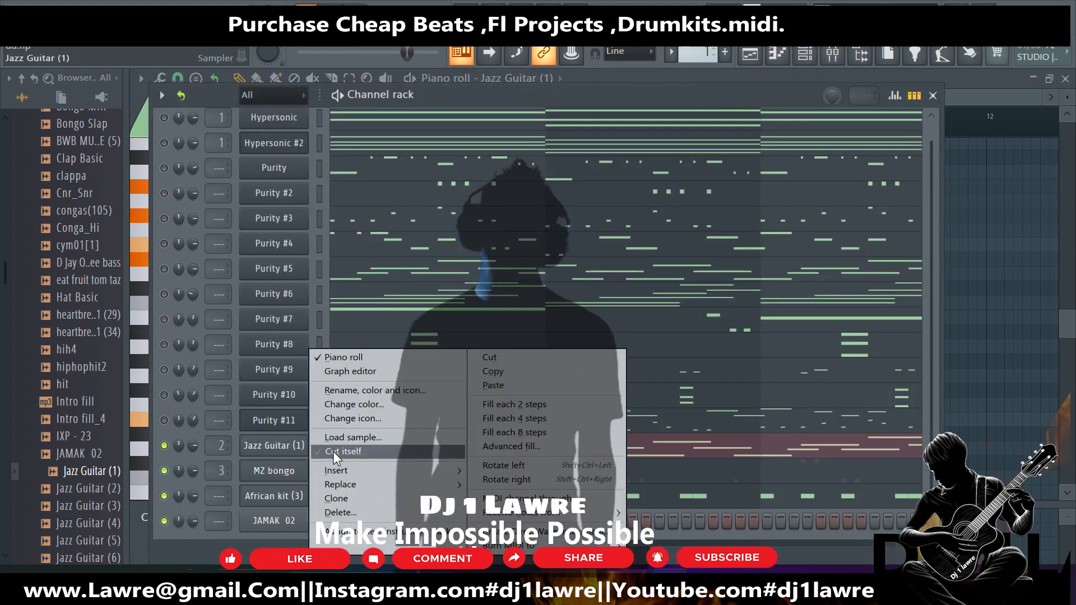
left_click(333, 452)
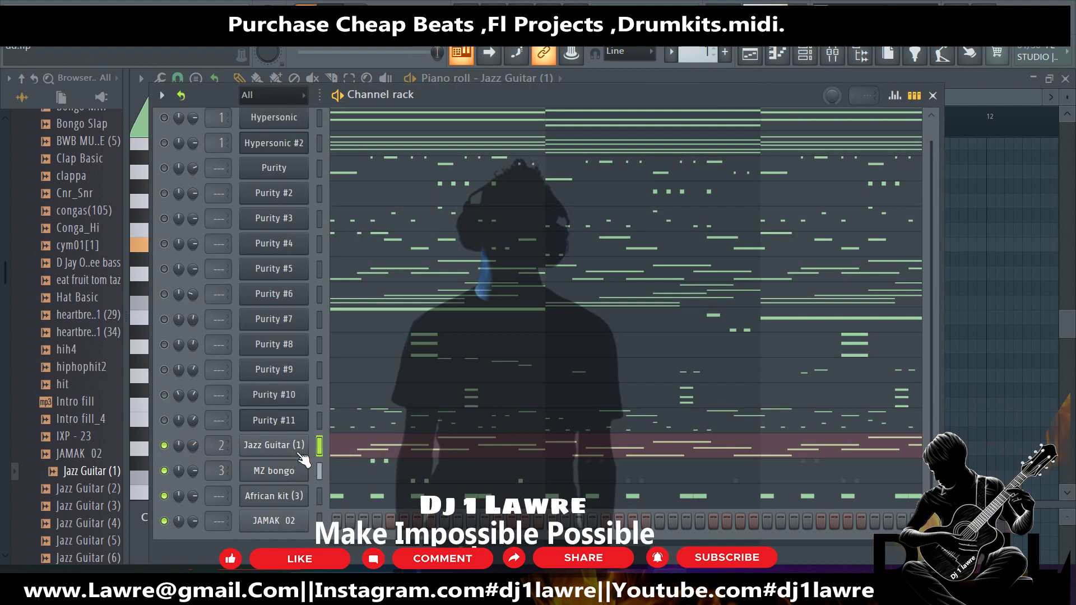
left_click_drag(89, 488, 259, 449)
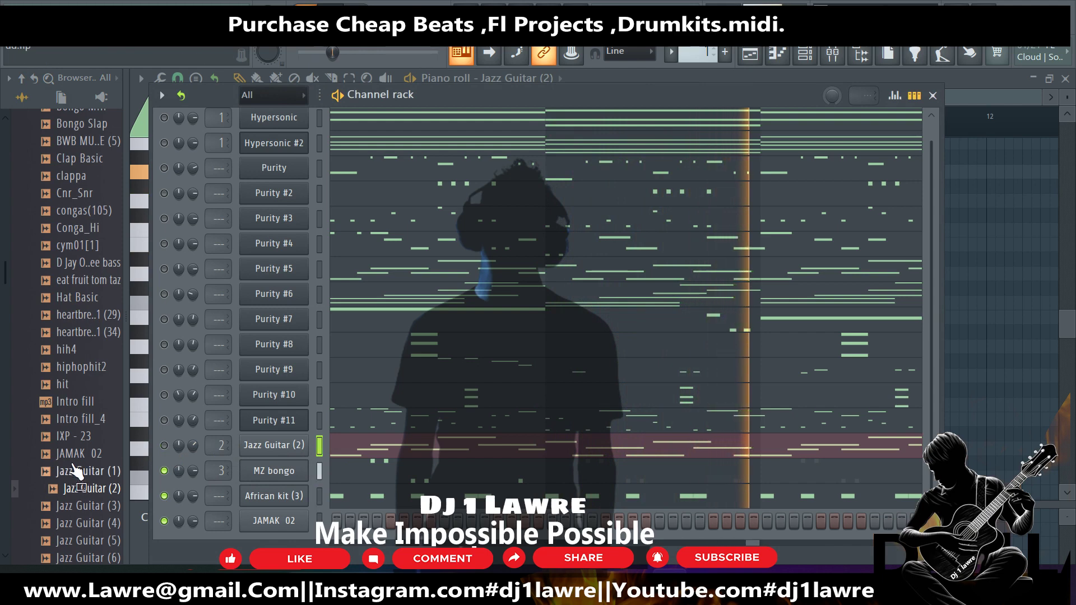
Preview more samples in the jazzy 2016 folder and add r2q Afro rimsshot as a channel above MZ bongo.
scroll(74, 386, "down", 3)
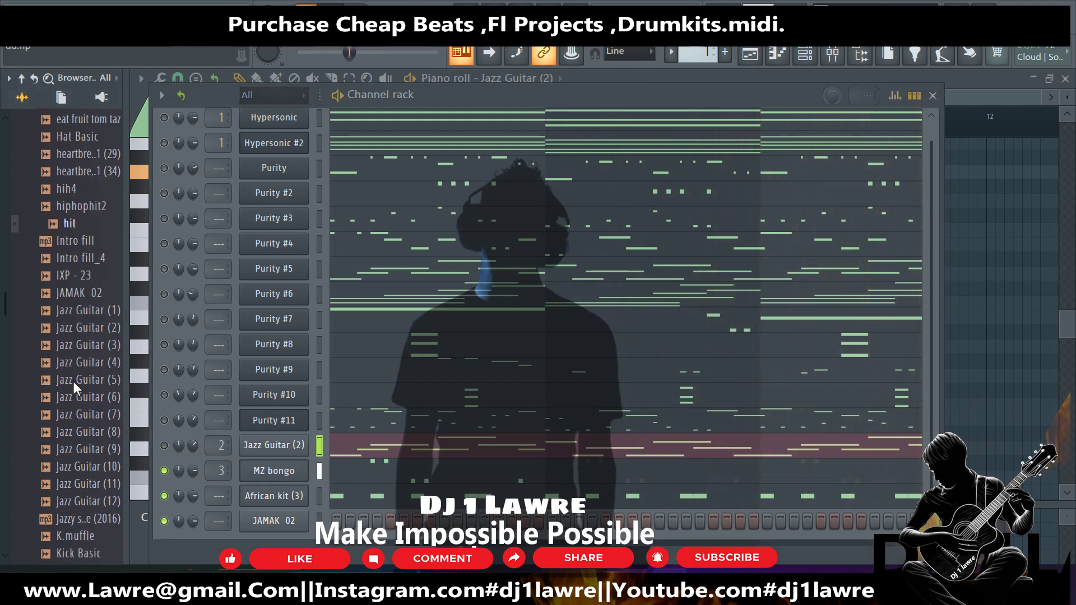
scroll(74, 387, "down", 1)
left_click_drag(79, 436, 78, 455)
scroll(93, 493, "down", 8)
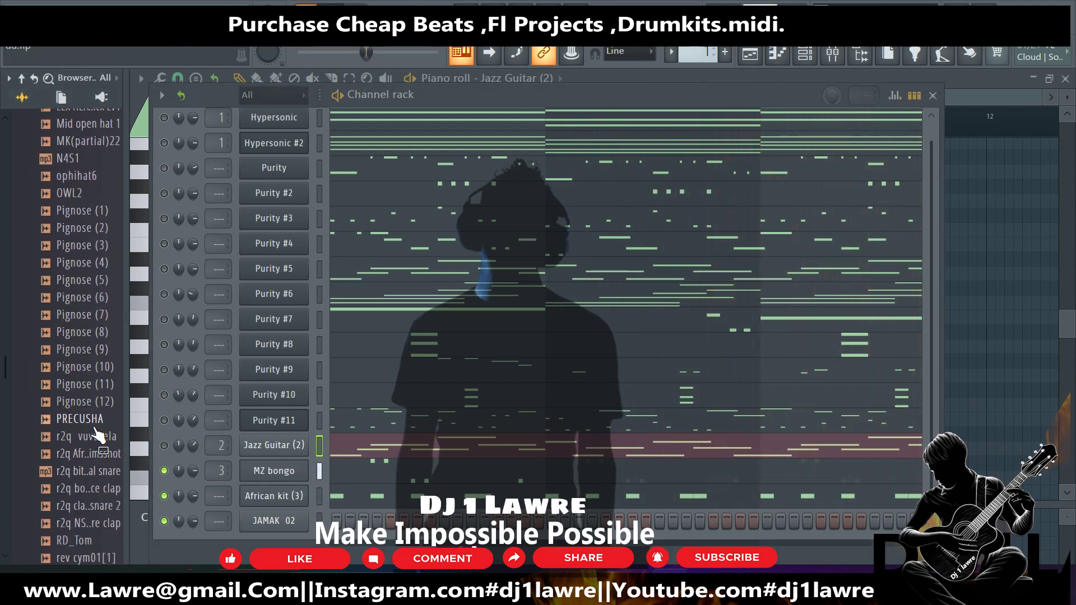
scroll(95, 474, "down", 2)
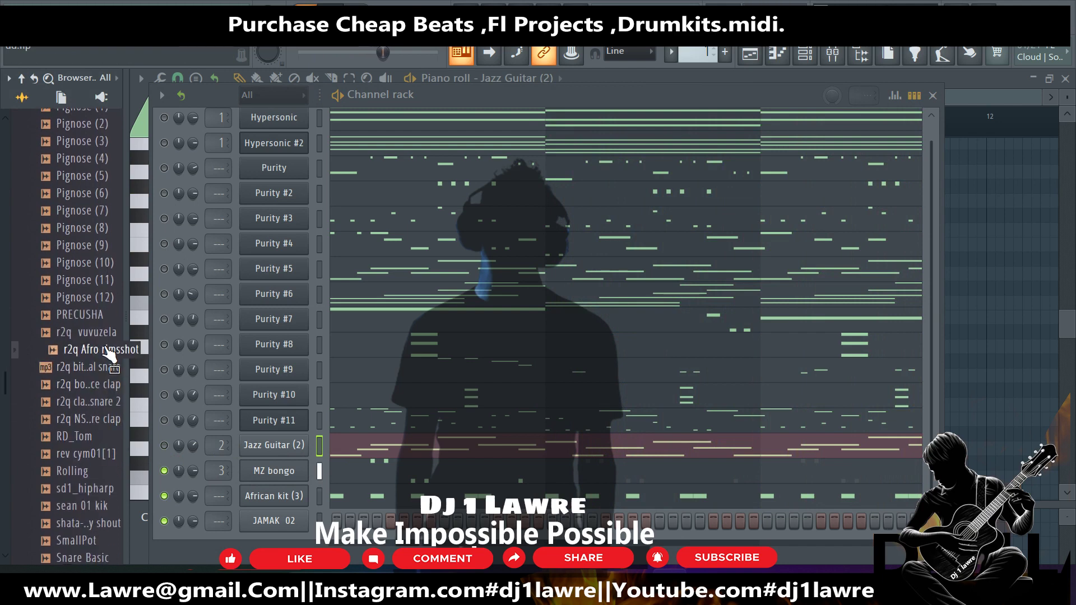
left_click_drag(93, 349, 276, 459)
Copy the African kit (3) notes into the r2q Afro rimsshot channel and play the pattern.
right_click(287, 525)
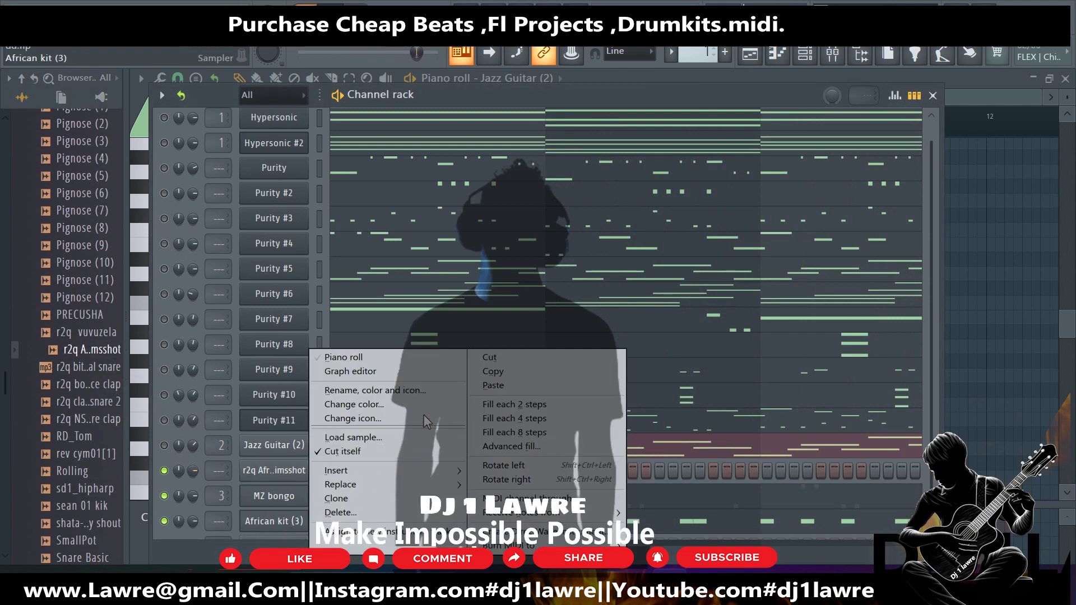
left_click(493, 372)
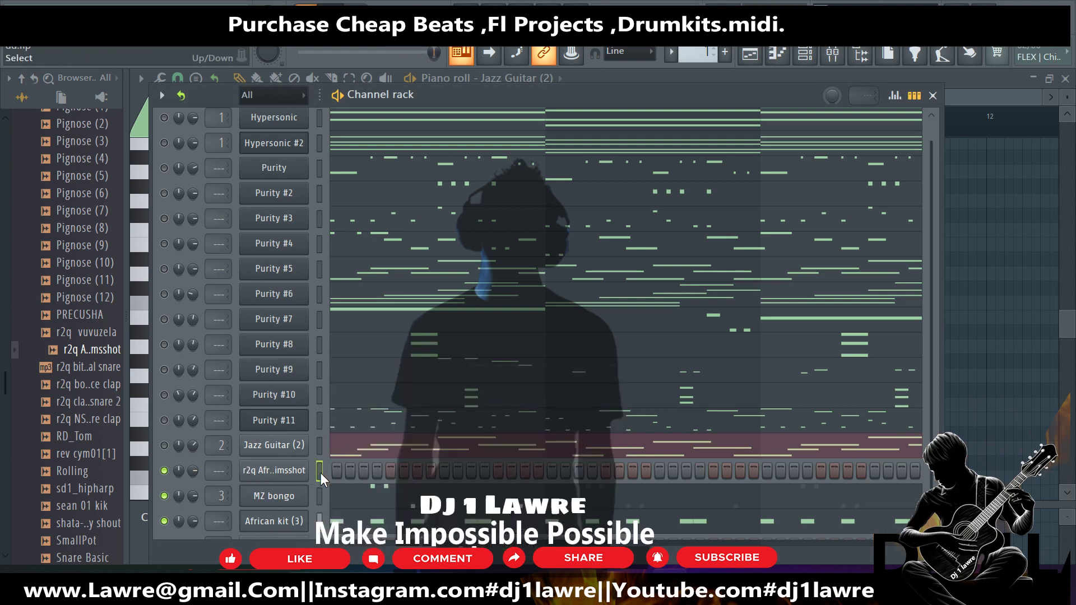
left_click(319, 471)
key("ctrl+v")
key("space")
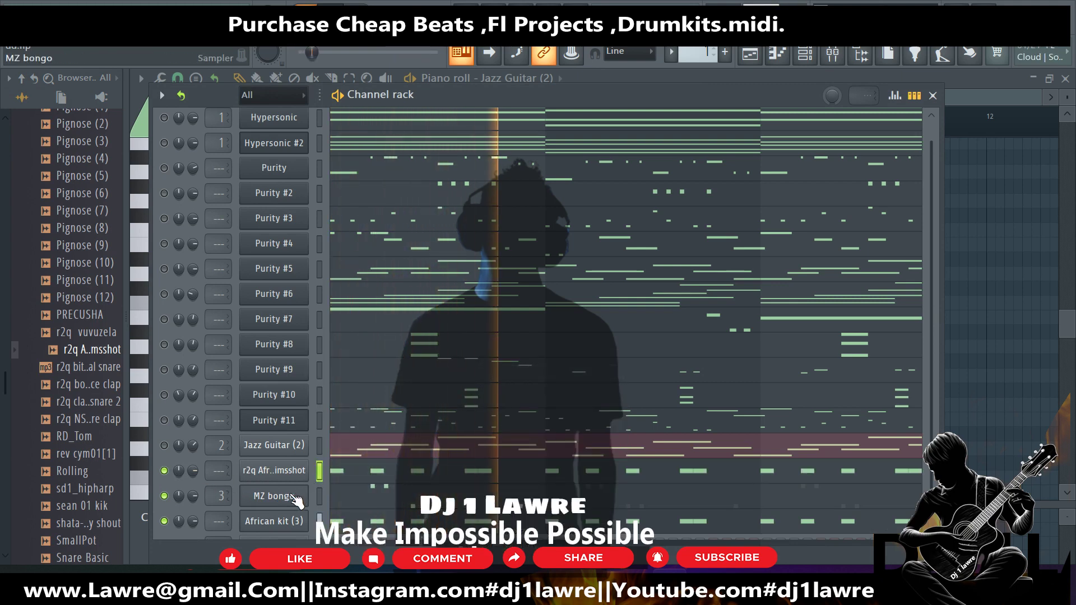
Open the r2q Afro rimsshot sample in Edison and select its audio without the silent start, from 0:023 to 0:202.
left_click(285, 469)
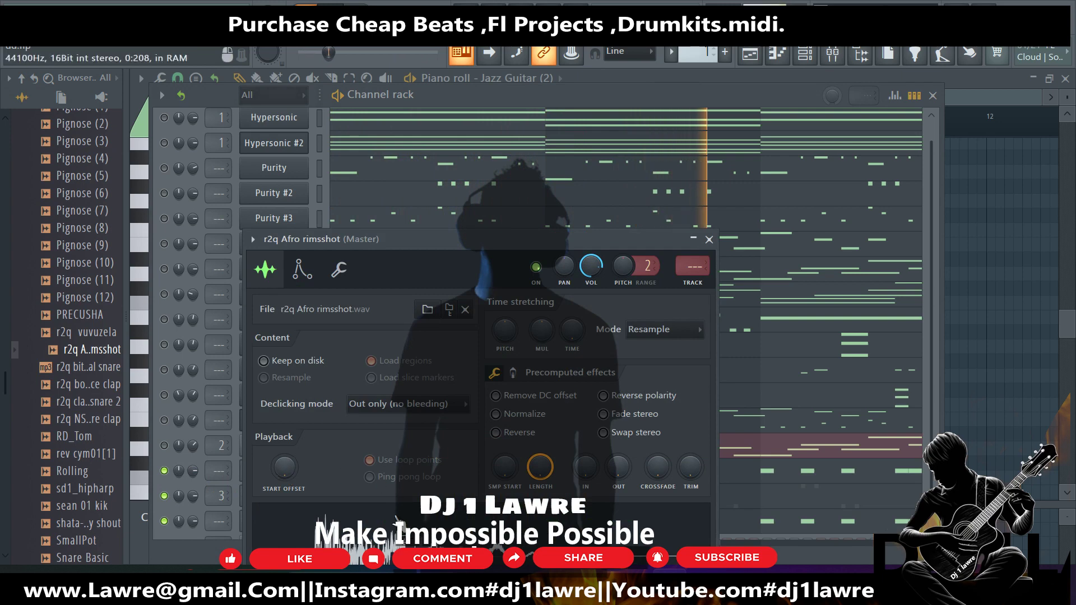
left_click_drag(508, 240, 575, 185)
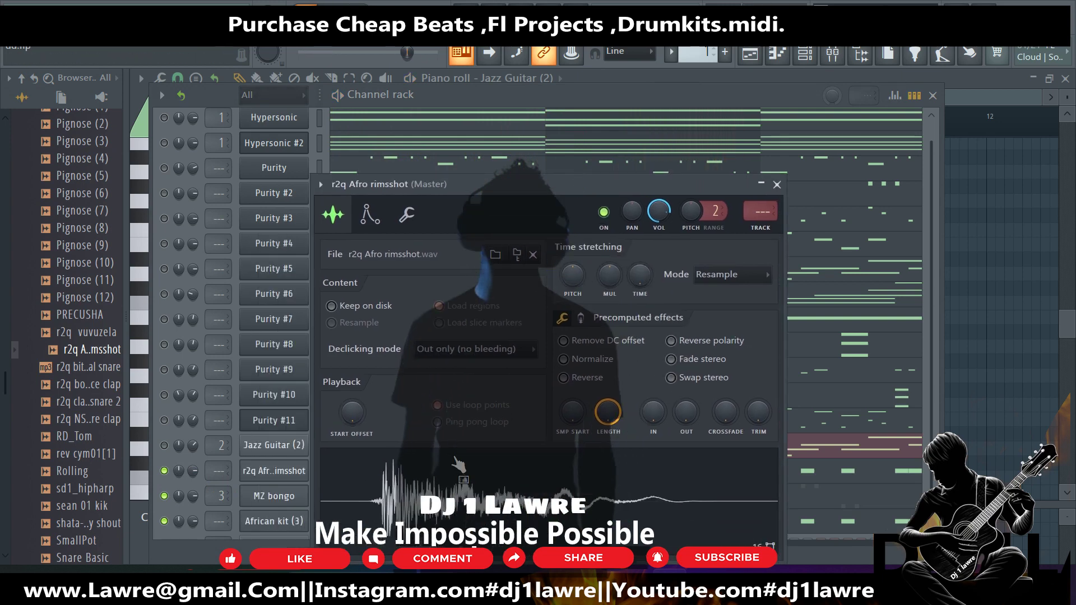
right_click(442, 488)
left_click(546, 392)
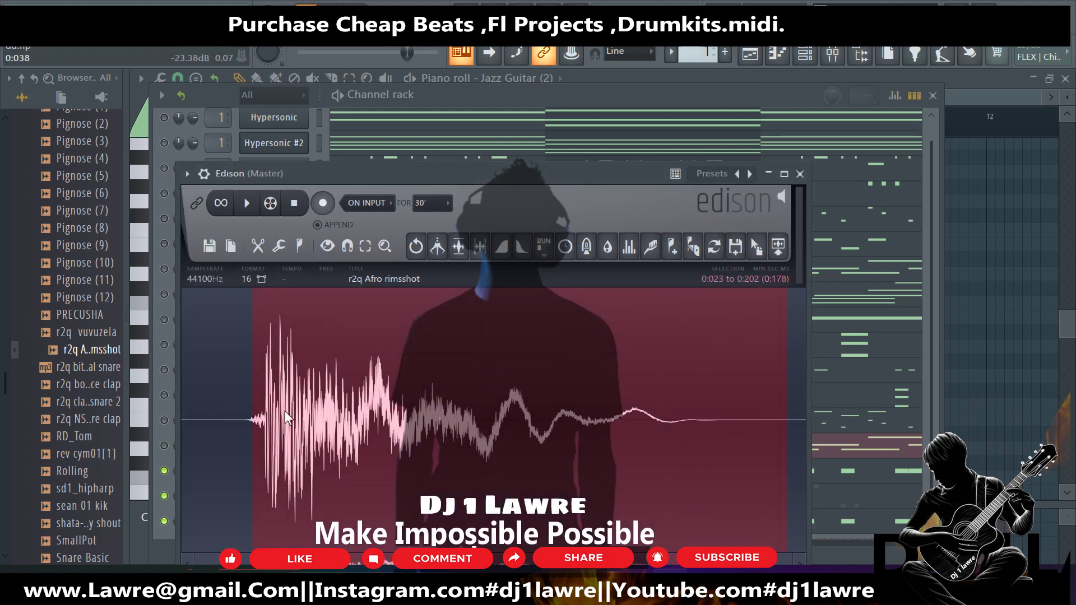
Tighten the Edison selection to 0:027–0:202, load the trimmed sample into the r2q Afro rimsshot channel and minimize Edison.
left_click(757, 247)
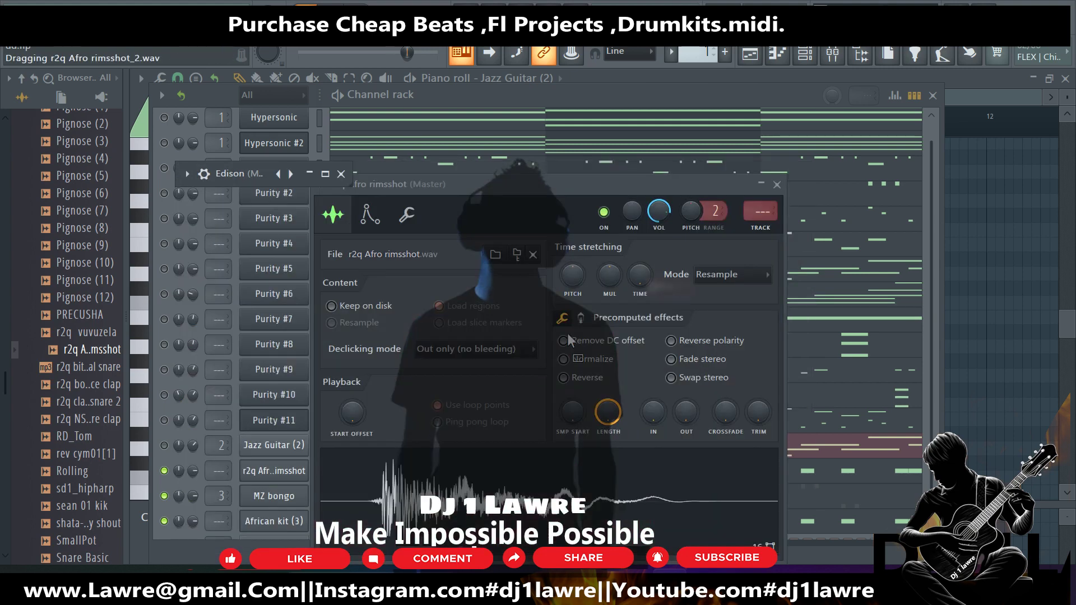
left_click(634, 368)
left_click(777, 184)
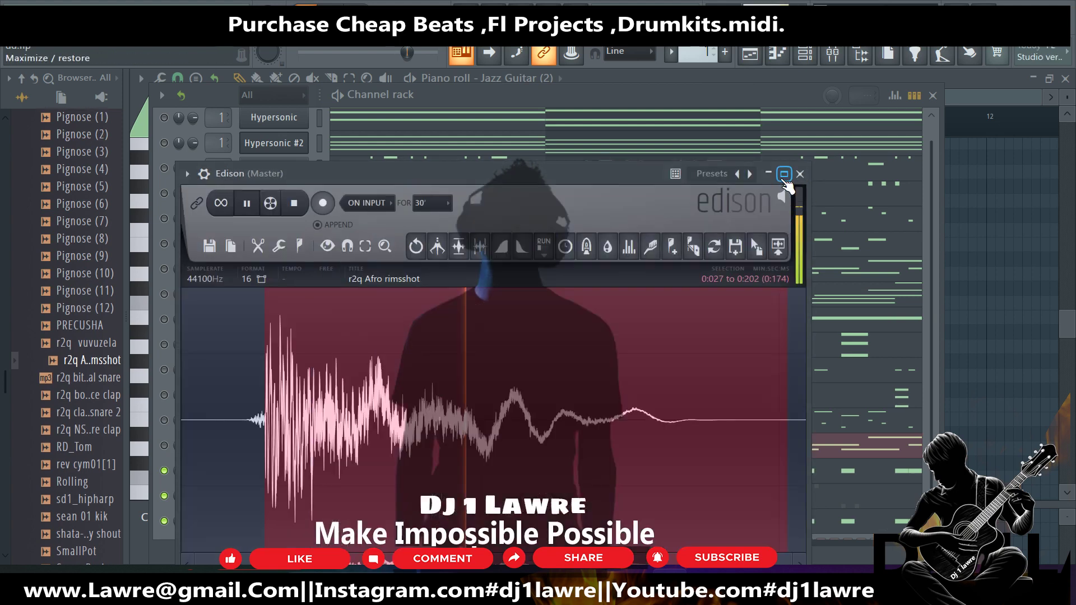
left_click(769, 174)
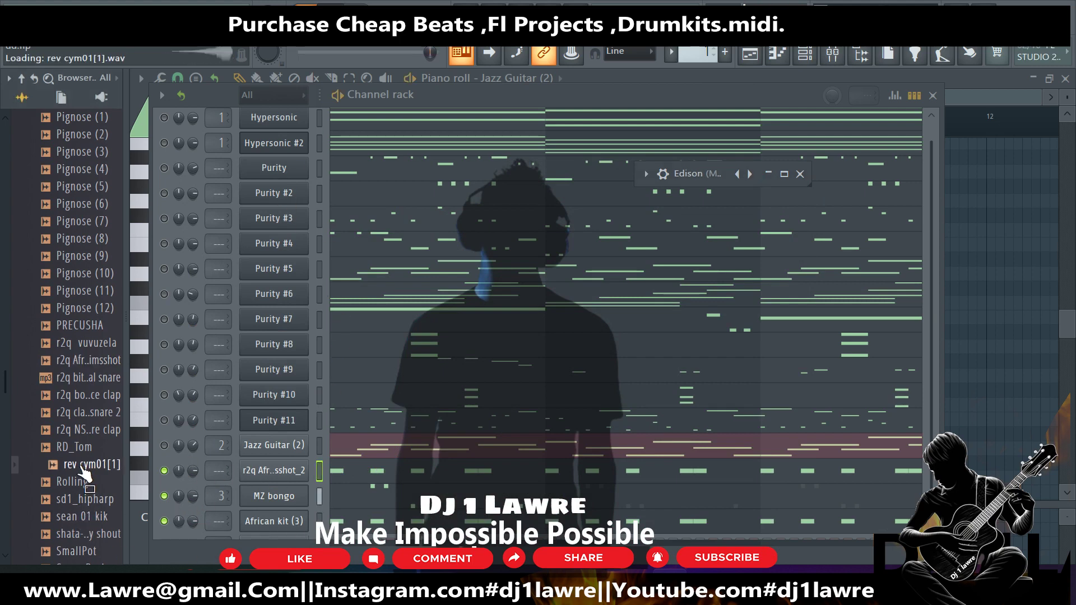
Preview the snare samples further down the folder and load snare tiiiii into a new channel.
scroll(84, 443, "down", 4)
left_click(71, 378)
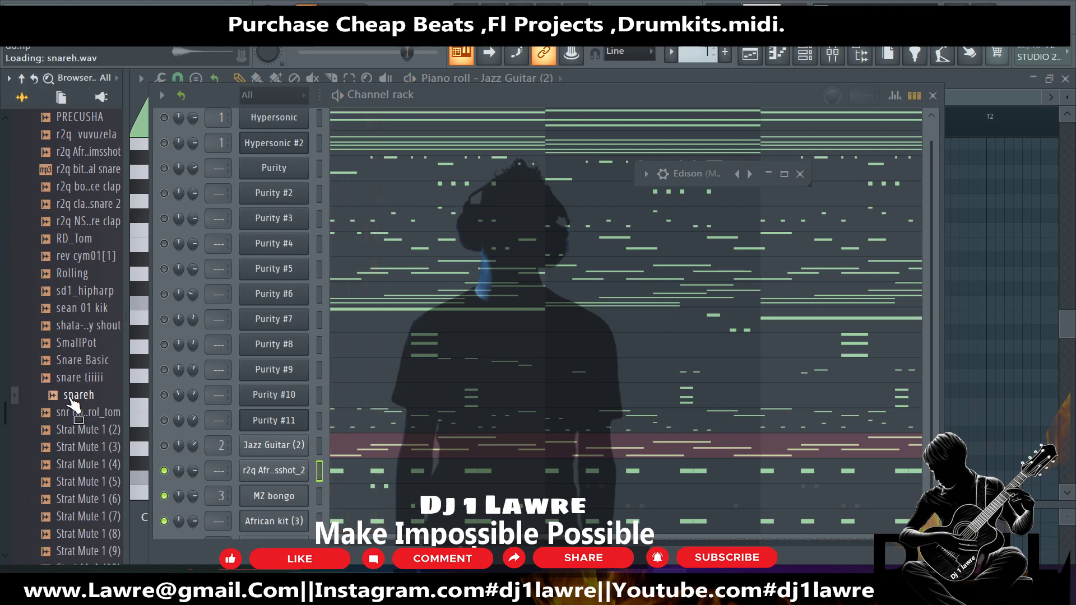
right_click(82, 376)
left_click(109, 389)
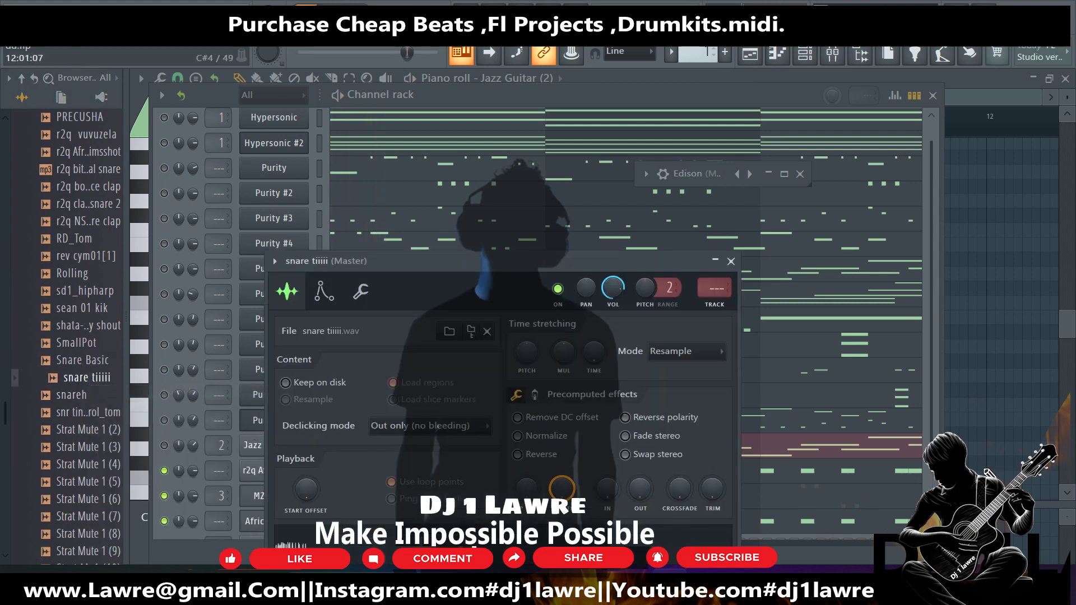
Paste the copied notes into the snare tiiiii channel.
right_click(309, 507)
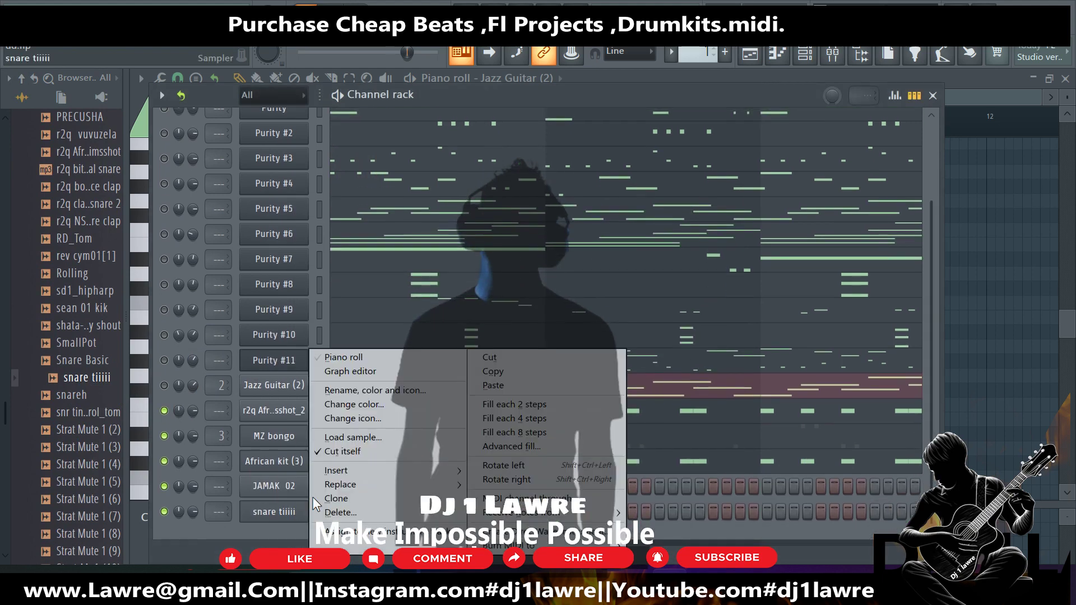
left_click(504, 384)
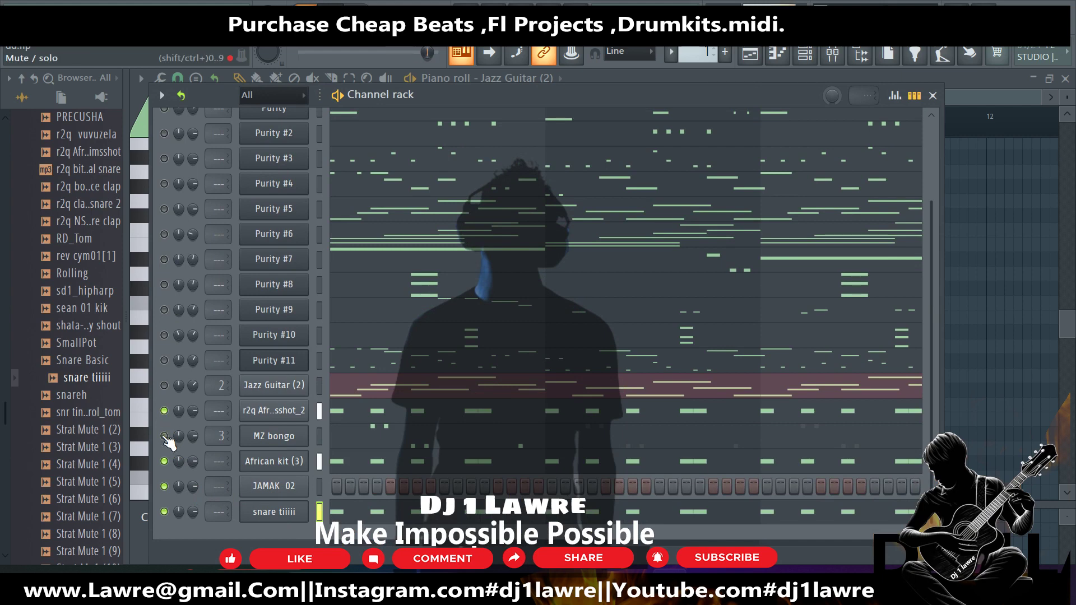
Mute the African kit (3) and r2q Afro rimsshot channels and move snare tiiiii above MZ bongo.
left_click(164, 461)
left_click(164, 411)
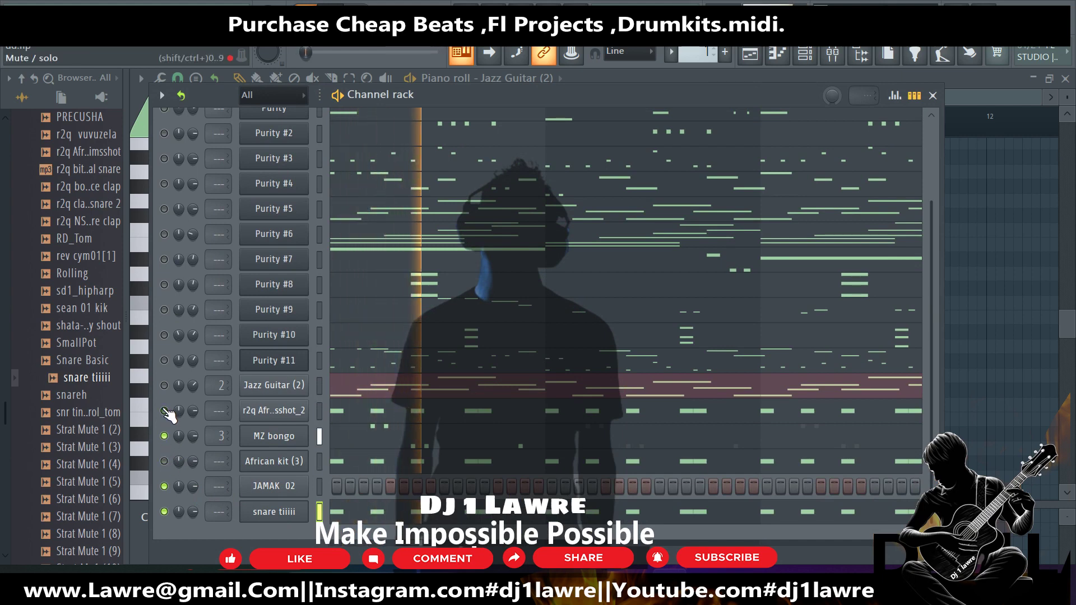
left_click_drag(286, 519, 286, 443)
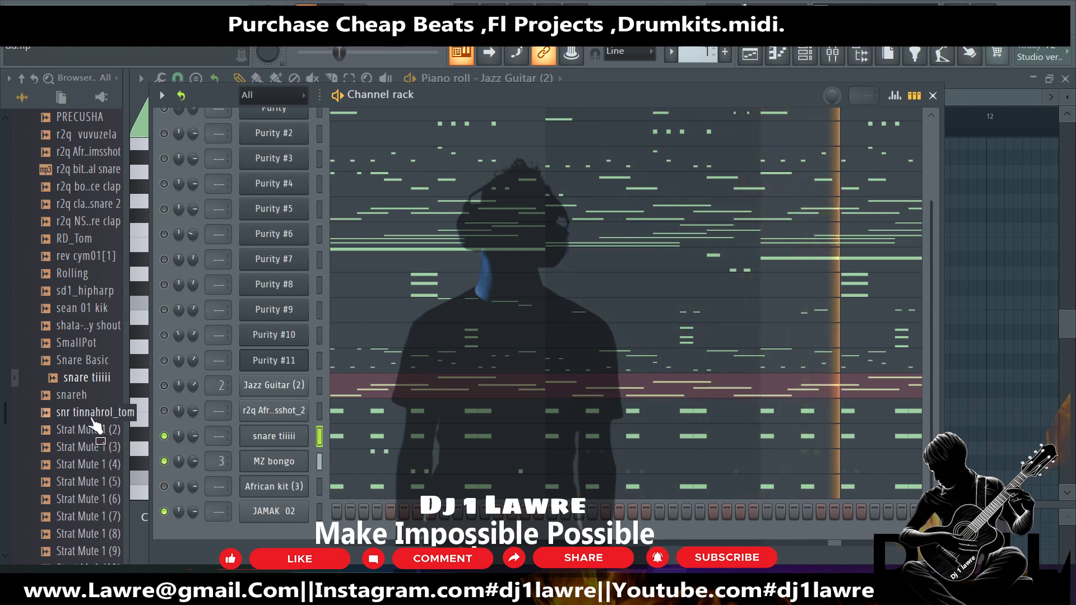
Load the afri_perx(017) sample from the start of the jazzy 2016 folder into a new channel.
scroll(89, 416, "up", 15)
scroll(90, 415, "up", 6)
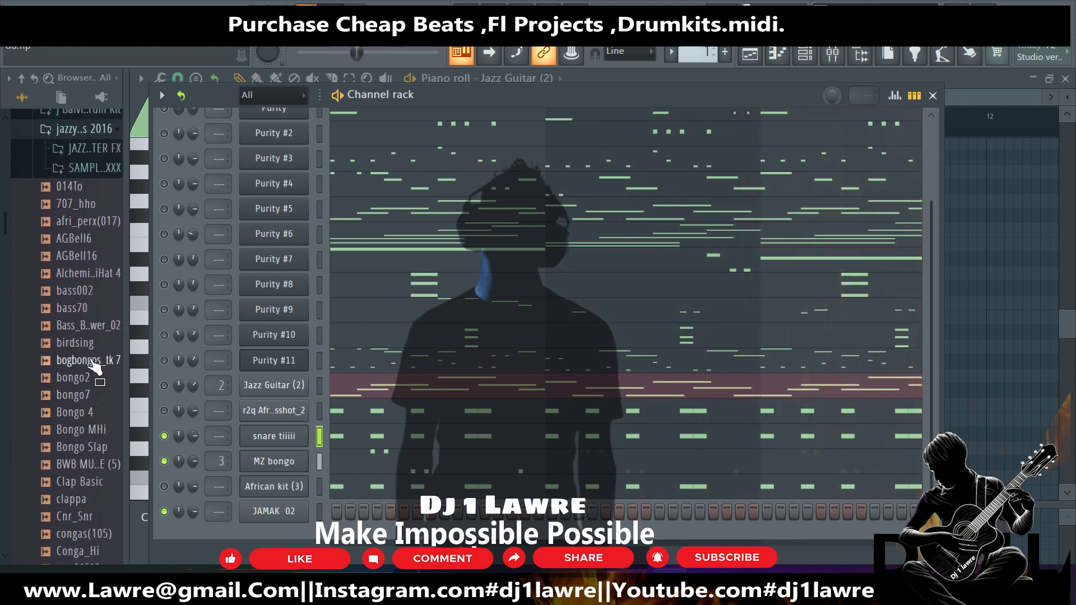
right_click(102, 220)
left_click(128, 236)
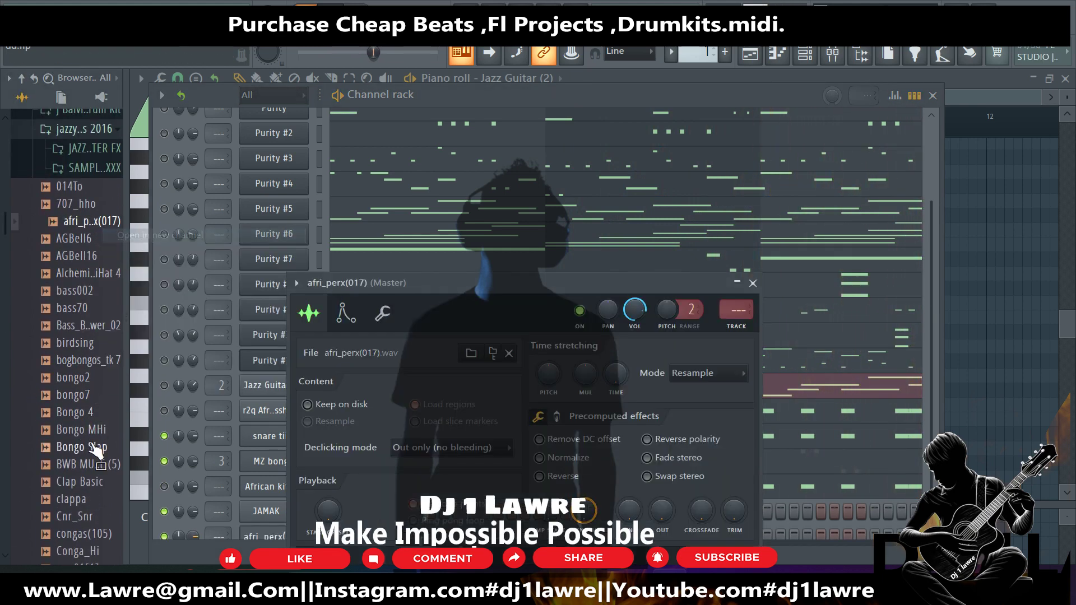
Browse the rest of the folder's samples and load MK(partial)22 into a new channel.
scroll(100, 455, "down", 18)
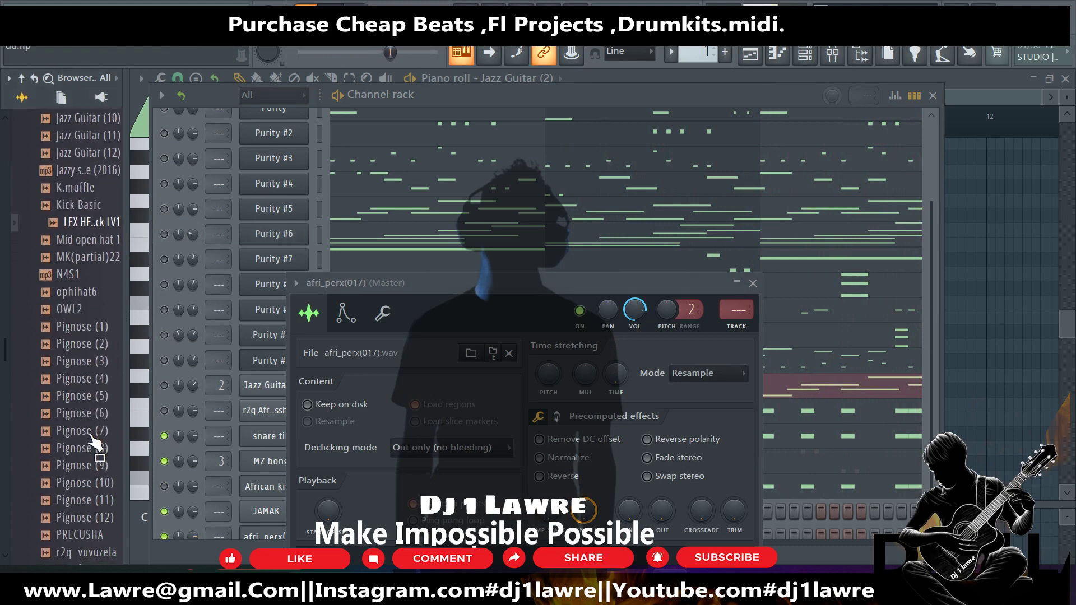
scroll(87, 449, "down", 5)
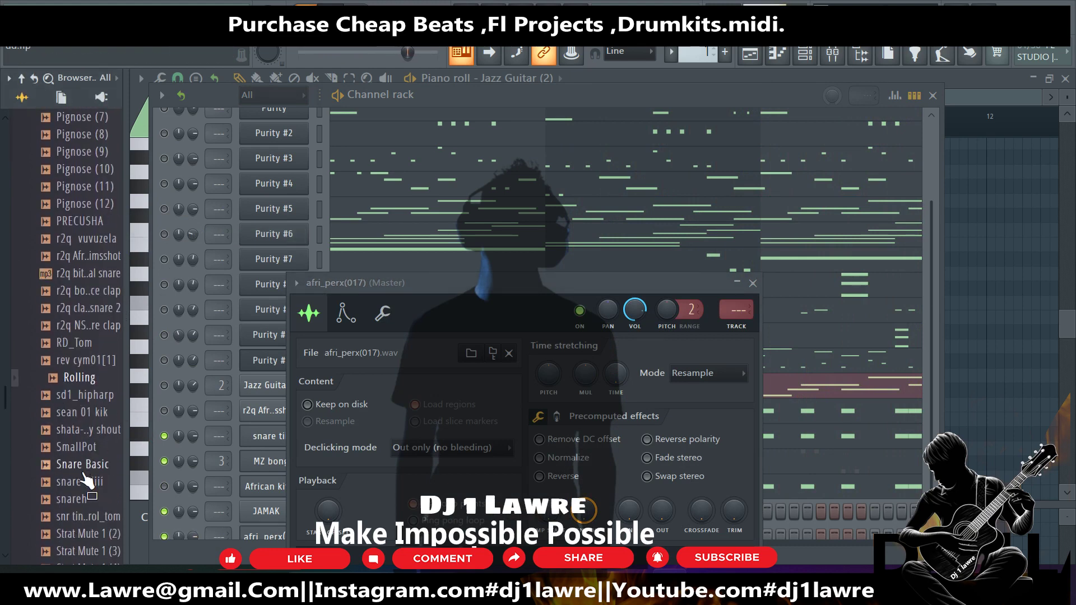
scroll(85, 448, "down", 4)
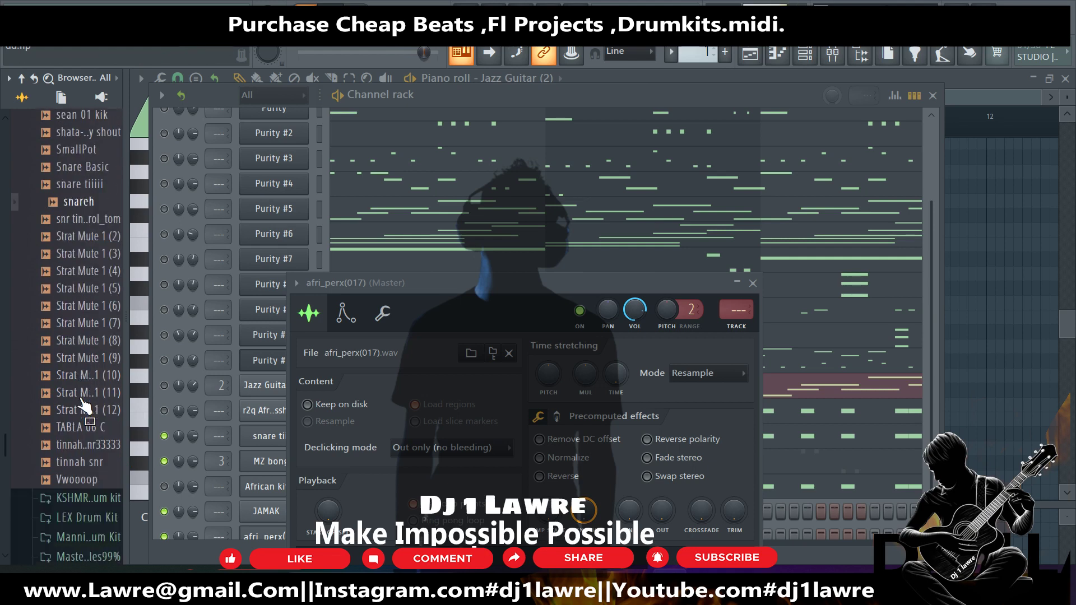
left_click_drag(81, 396, 82, 402)
scroll(82, 402, "up", 20)
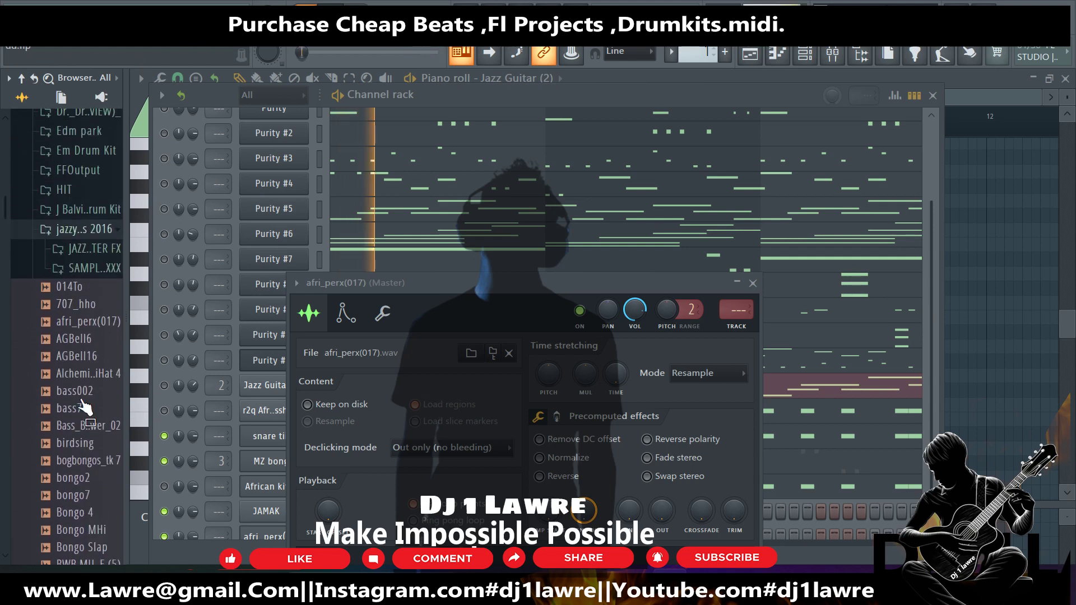
scroll(92, 437, "down", 8)
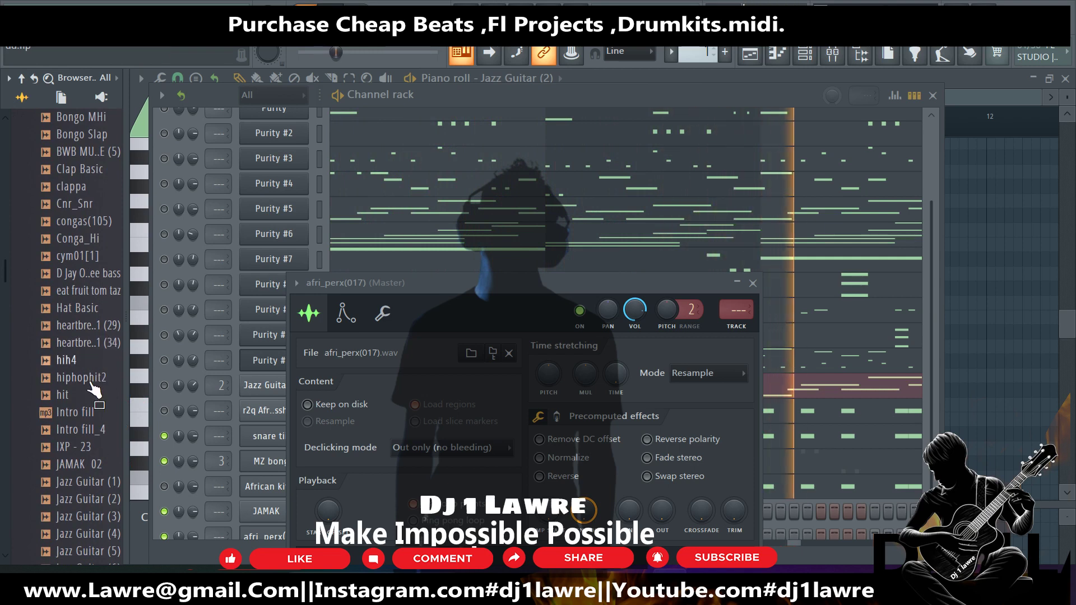
scroll(101, 331, "down", 4)
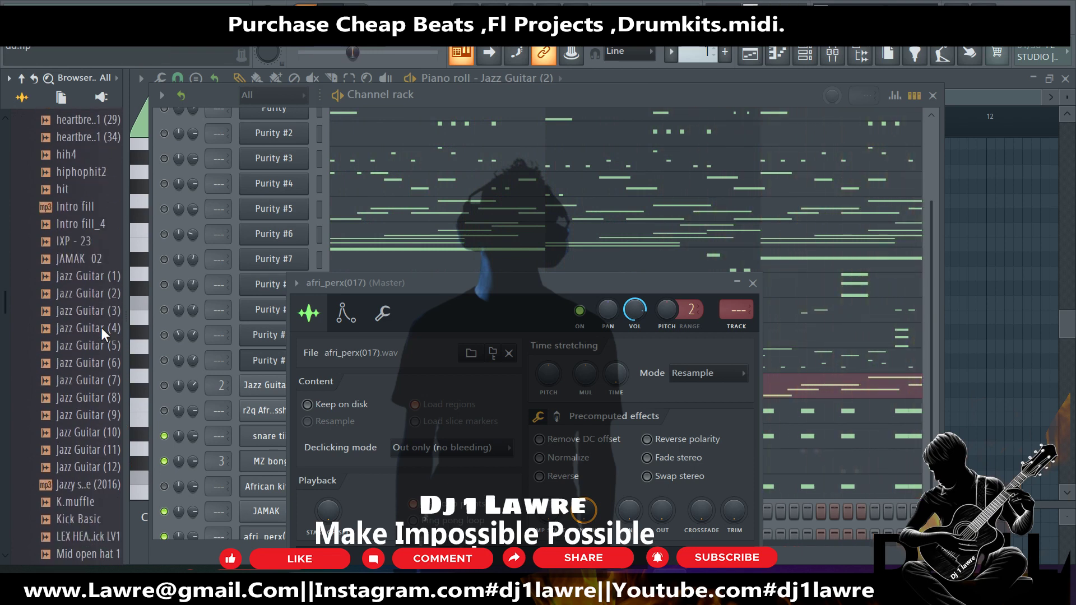
scroll(101, 328, "down", 4)
right_click(96, 361)
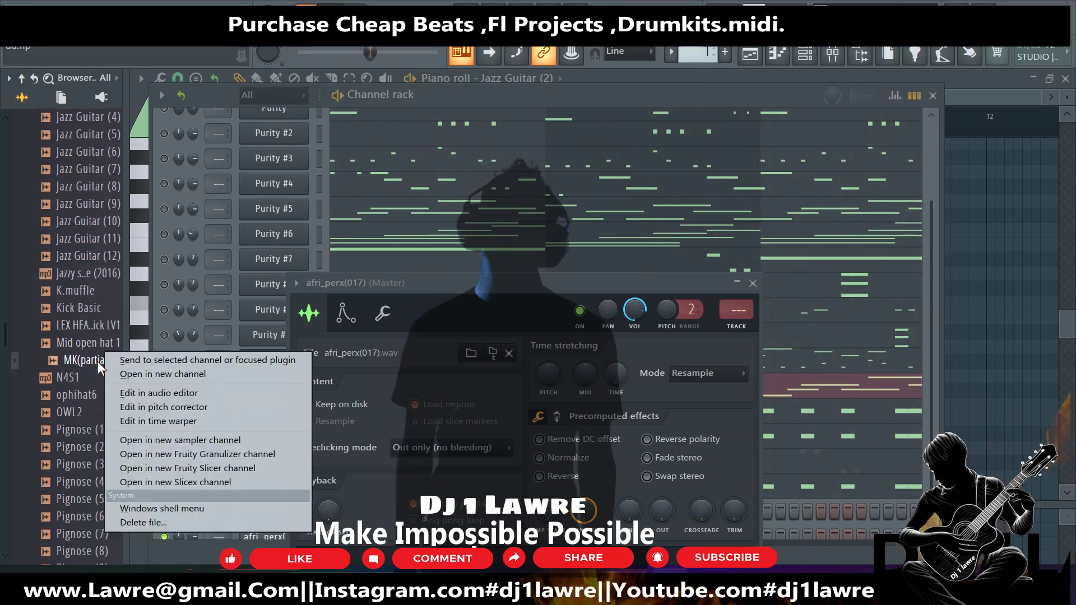
left_click(128, 374)
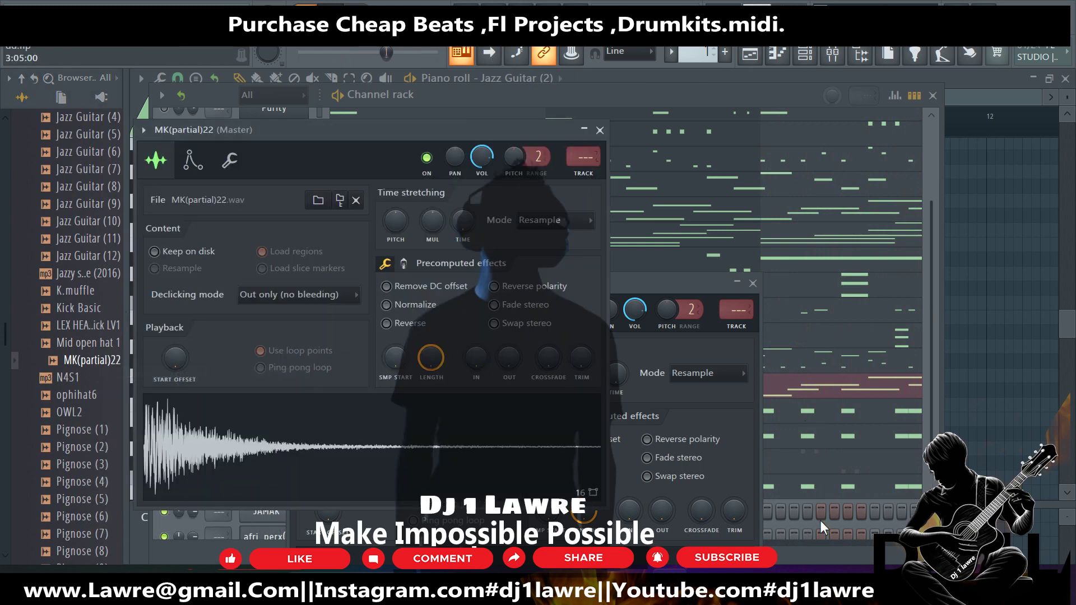
Return to the channel rack and paste the copied notes into the MK(partial)22 channel.
left_click(820, 520)
scroll(374, 489, "down", 2)
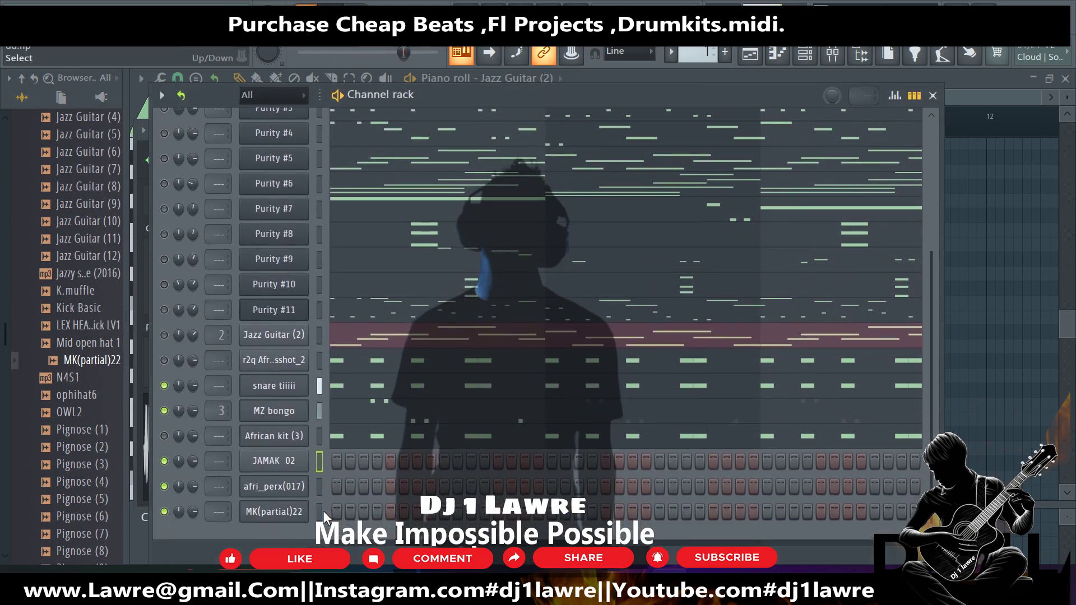
right_click(305, 511)
left_click(541, 381)
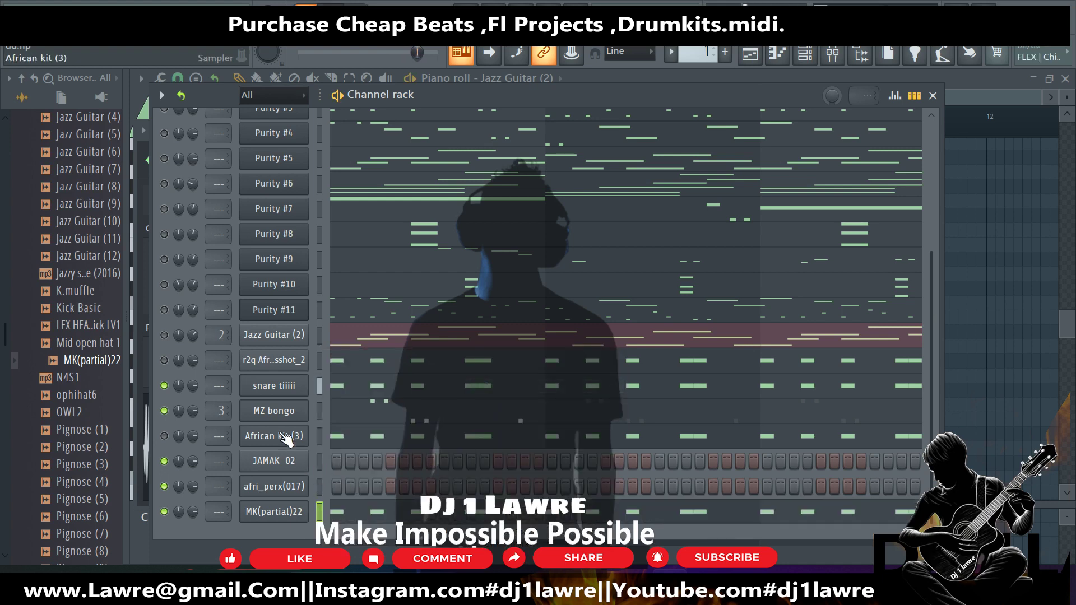
Collapse the jazzy 2016 sample folder and open the KICK folder inside the Dj 1..d Park kit.
scroll(103, 418, "up", 6)
scroll(269, 308, "up", 5)
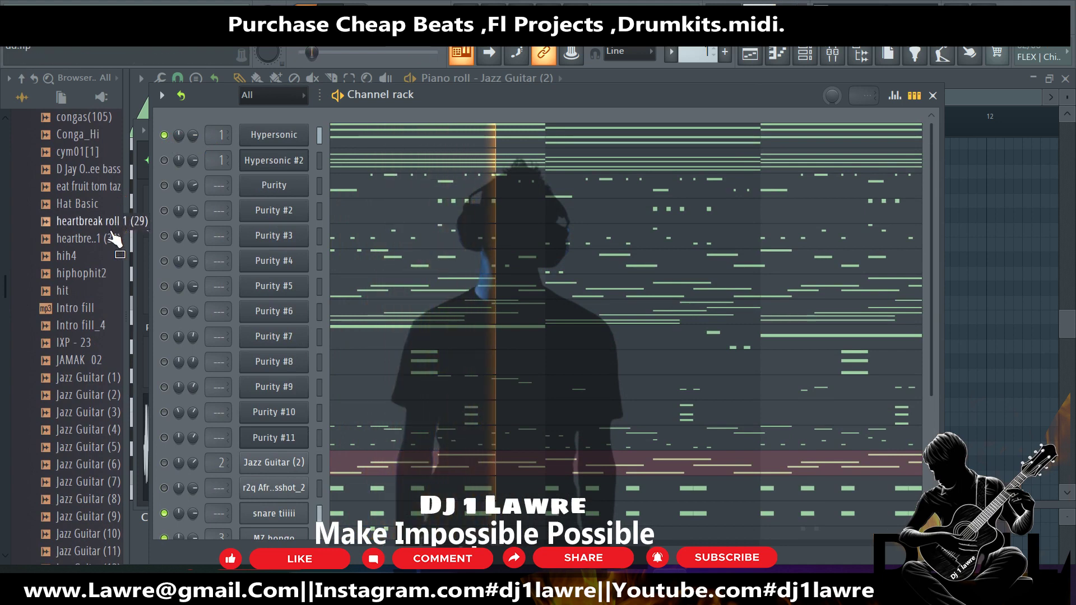
scroll(109, 230, "up", 4)
scroll(96, 230, "up", 10)
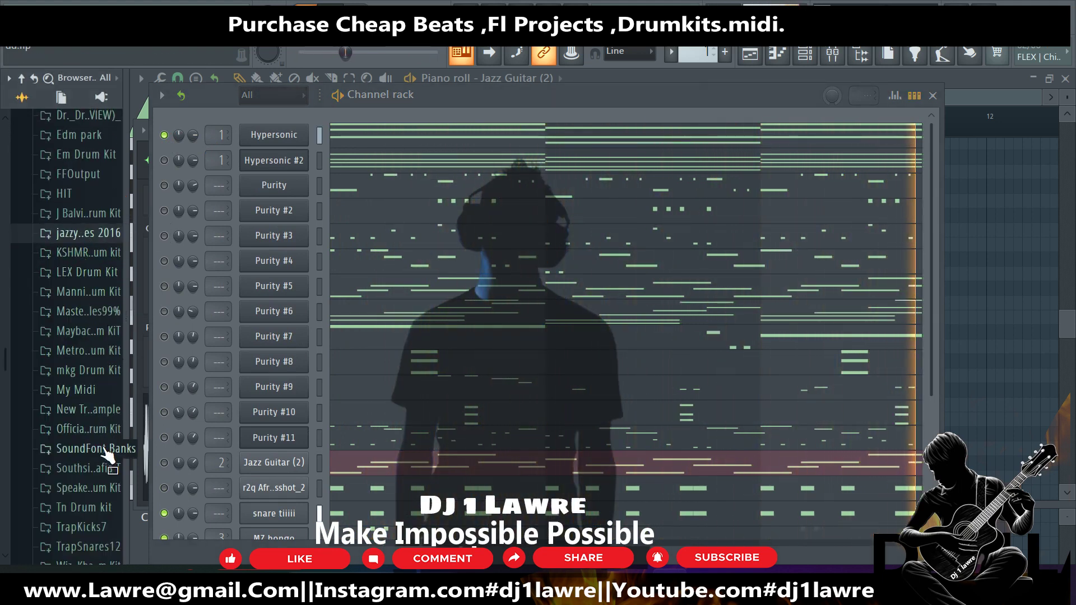
scroll(99, 393, "up", 10)
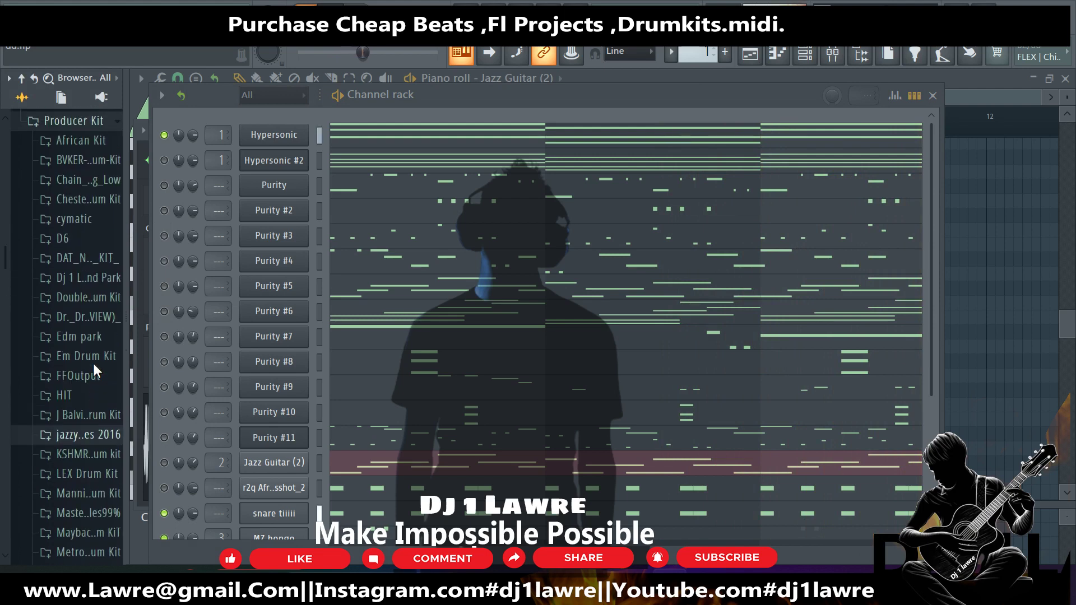
left_click(100, 287)
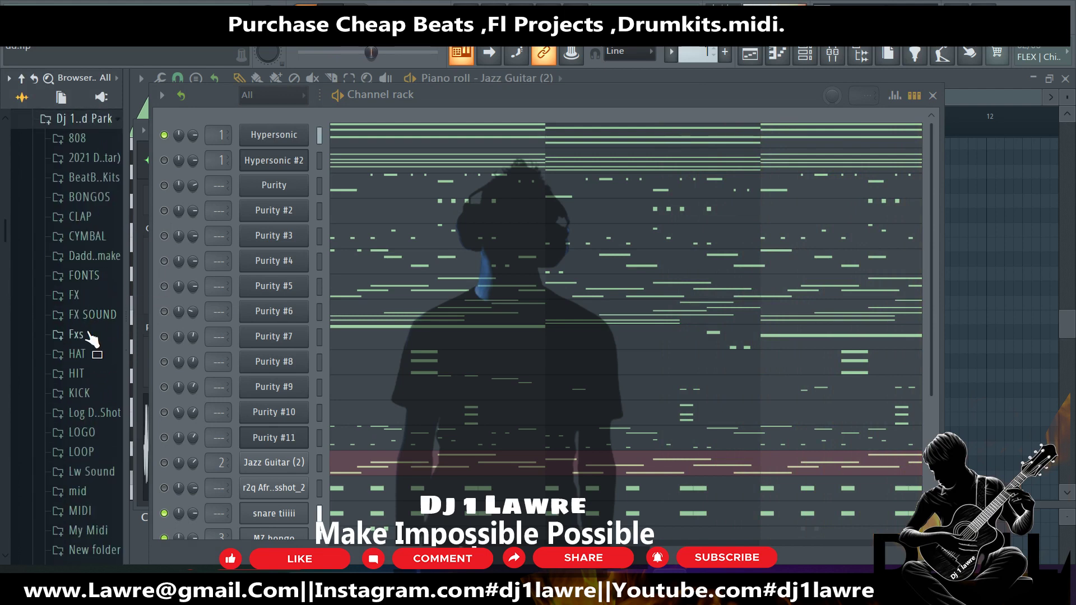
left_click(91, 393)
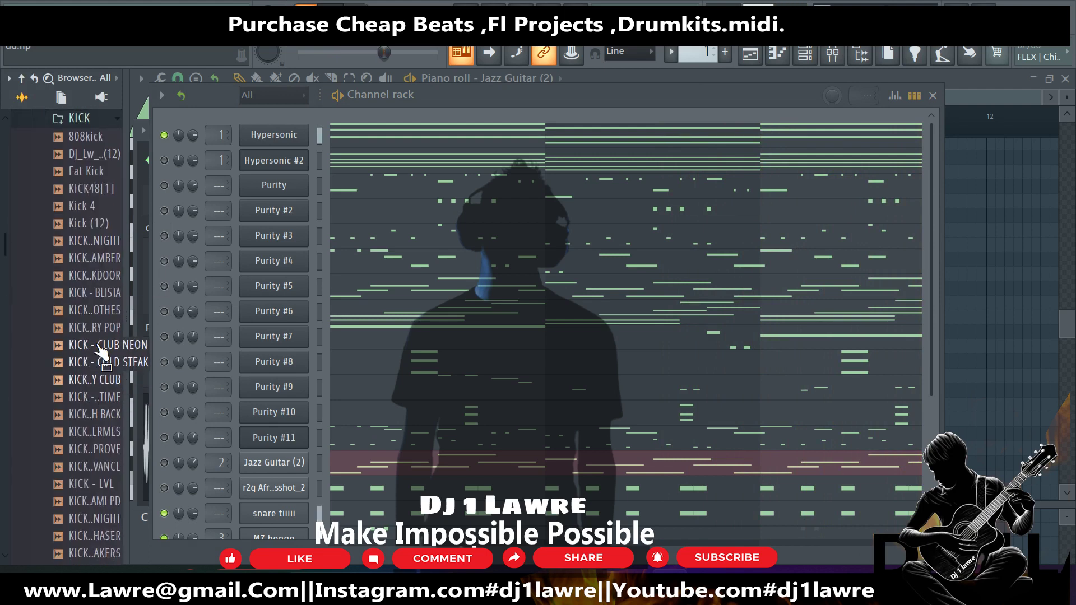
Audition the kick samples in the KICK folder, including 80S NIGHT, AMBER, BLISTA and CLUB NEON.
left_click(99, 241)
left_click(112, 259)
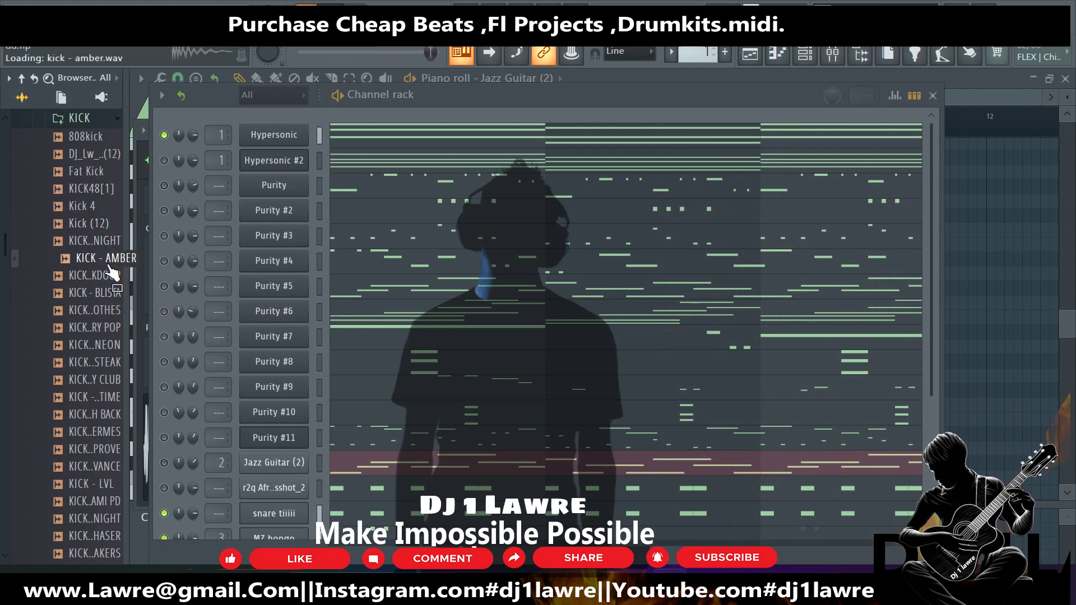
left_click(108, 244)
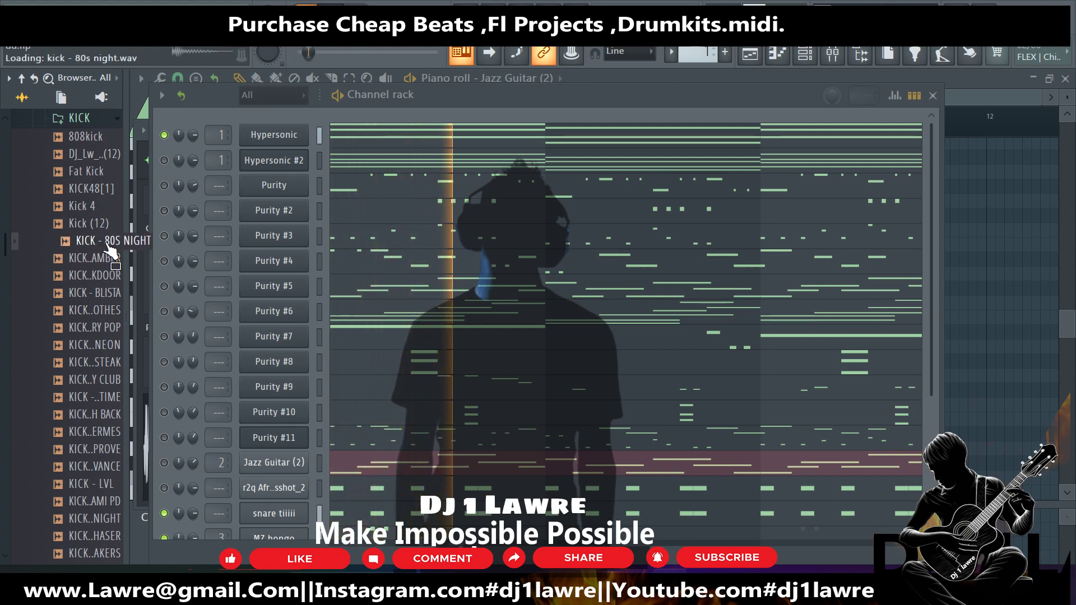
left_click(107, 310)
key("Up")
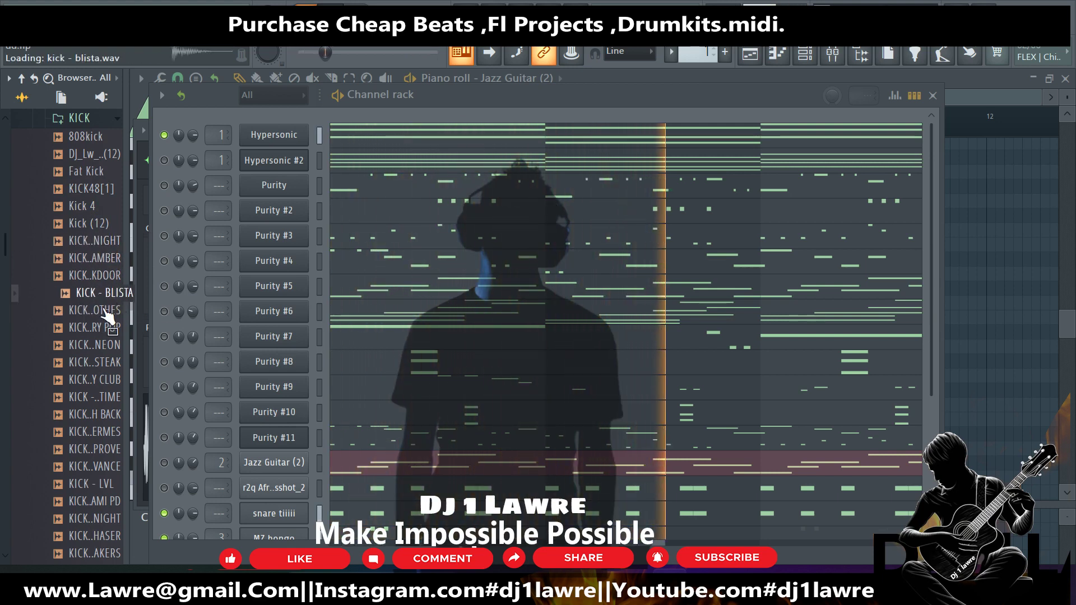
key("Down")
key("Down")
key("Down")
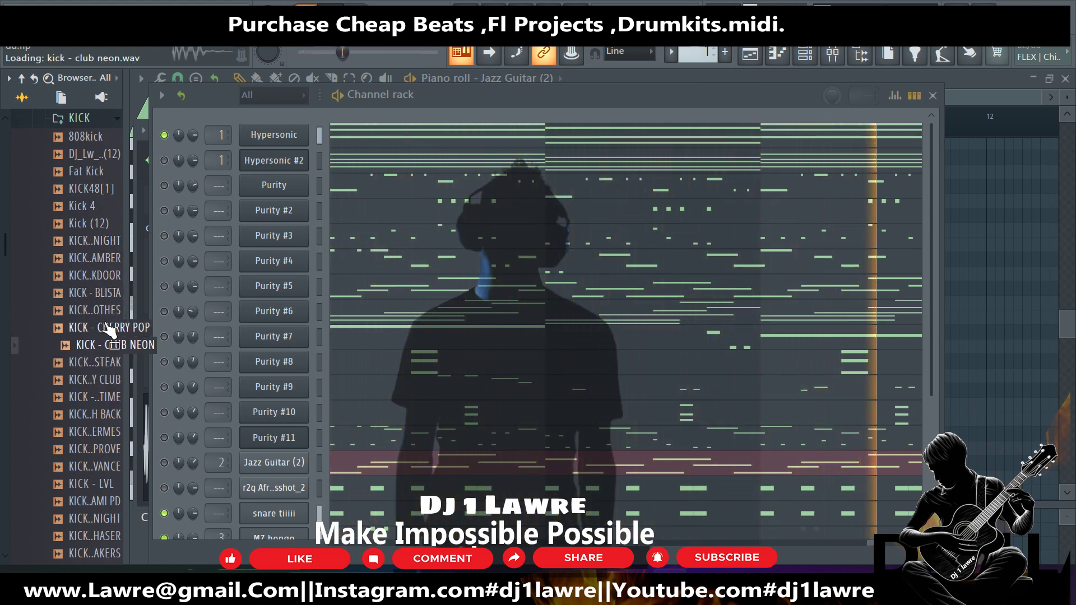
left_click(109, 432)
scroll(104, 444, "down", 12)
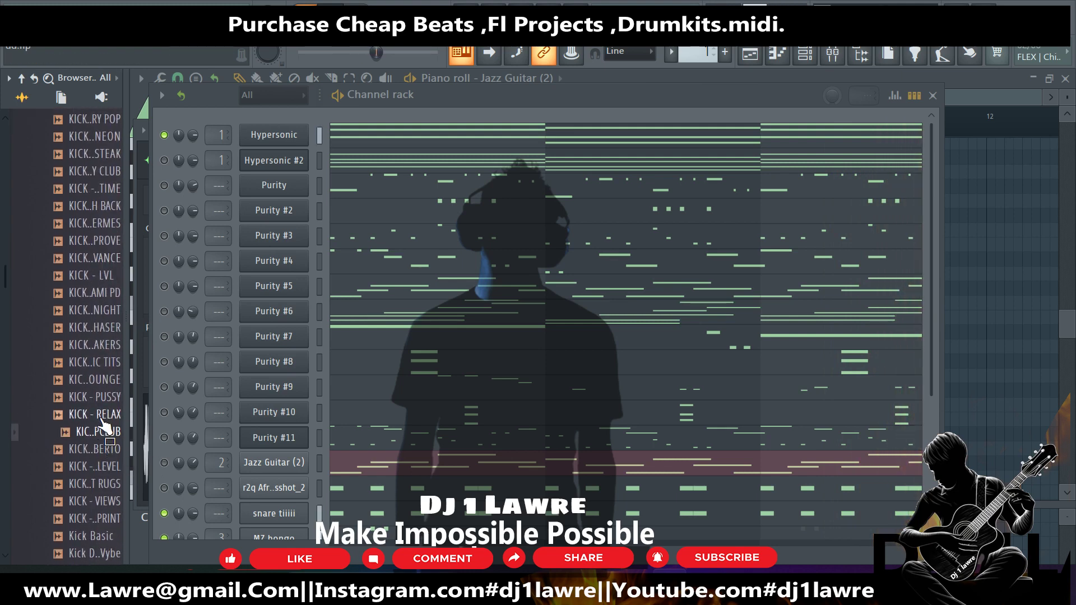
Add the KICK - PUSSY sample as a channel between Purity #11 and Jazz Guitar (2) and fill each 4 steps.
left_click_drag(105, 403, 277, 454)
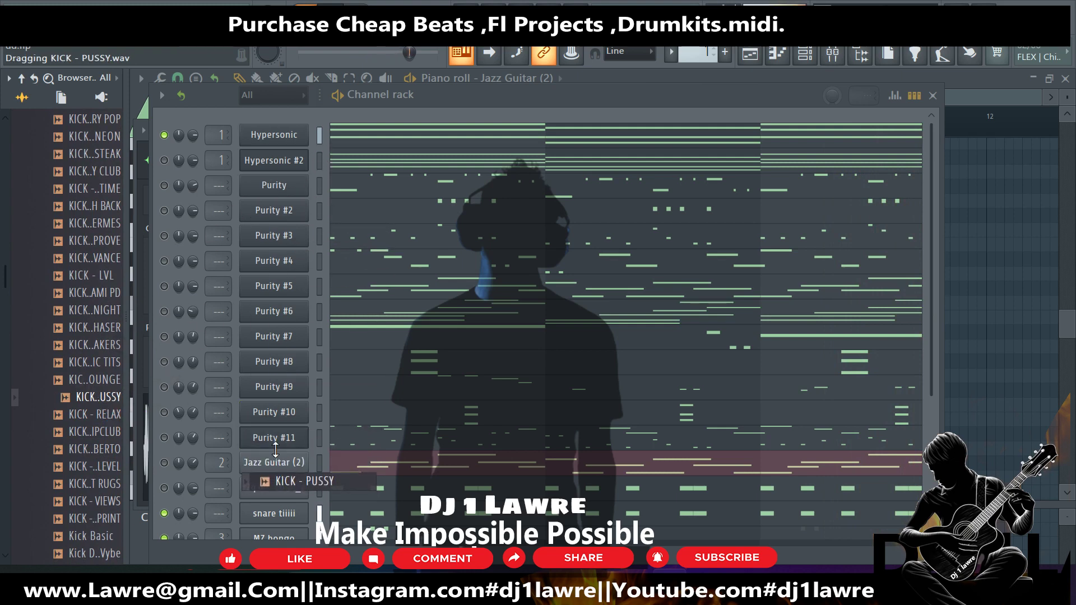
right_click(305, 462)
left_click(502, 419)
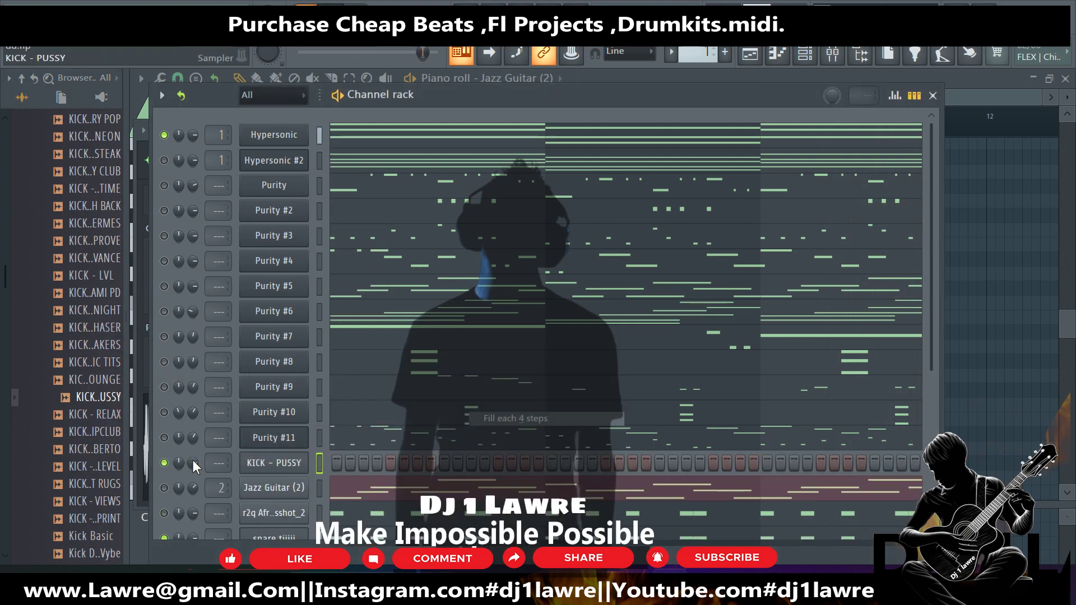
Raise the new kick channel's volume to 98% and play the pattern.
left_click_drag(194, 463, 193, 455)
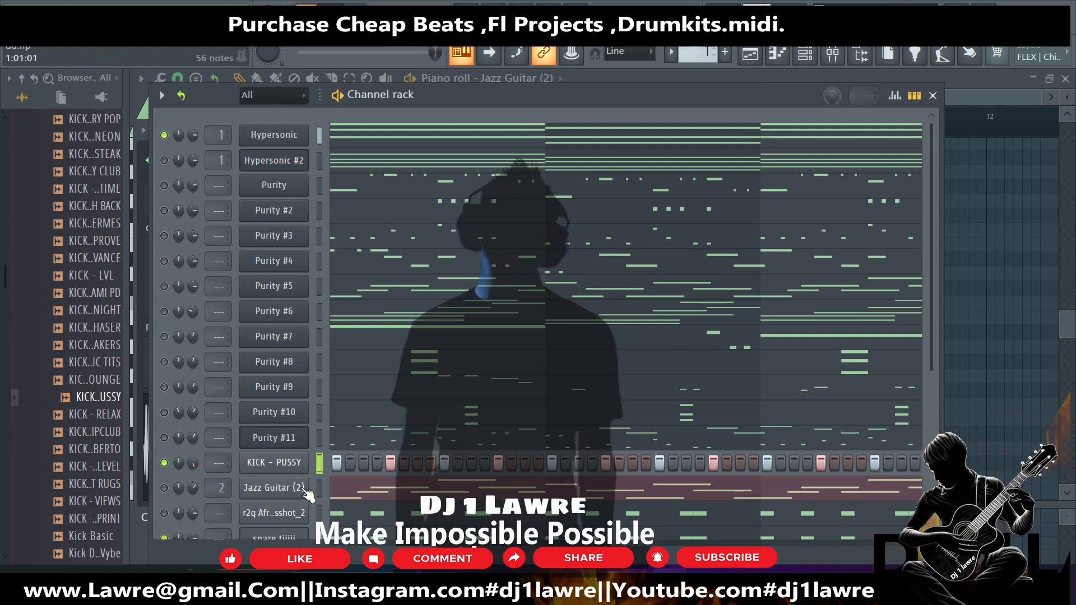
key("space")
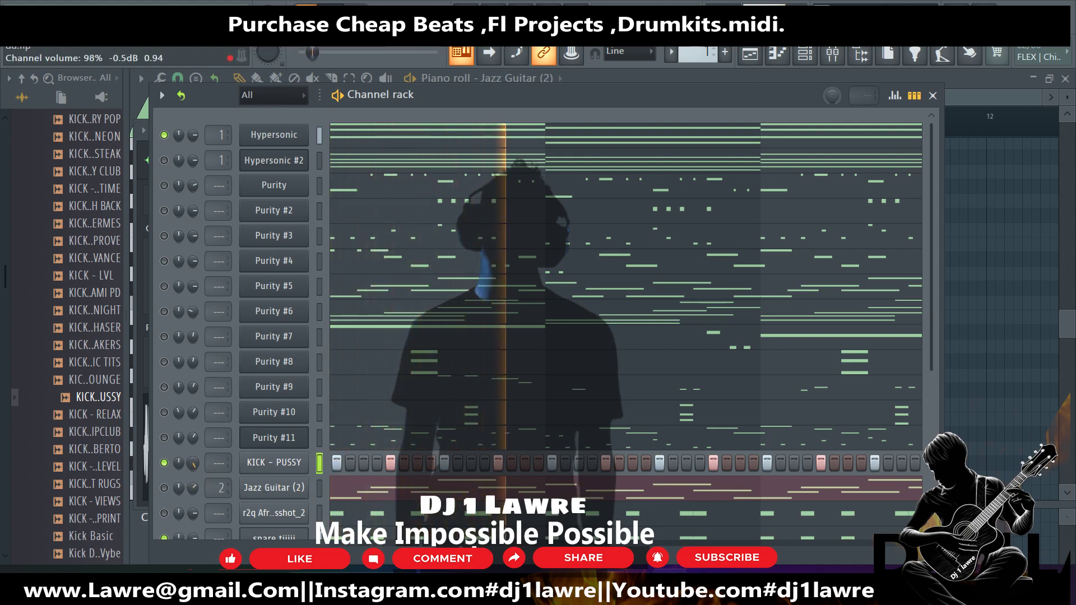
Place an afri_perx(017) hit on the first step and set the channel's loop point to Bar in the piano roll.
scroll(193, 465, "down", 6)
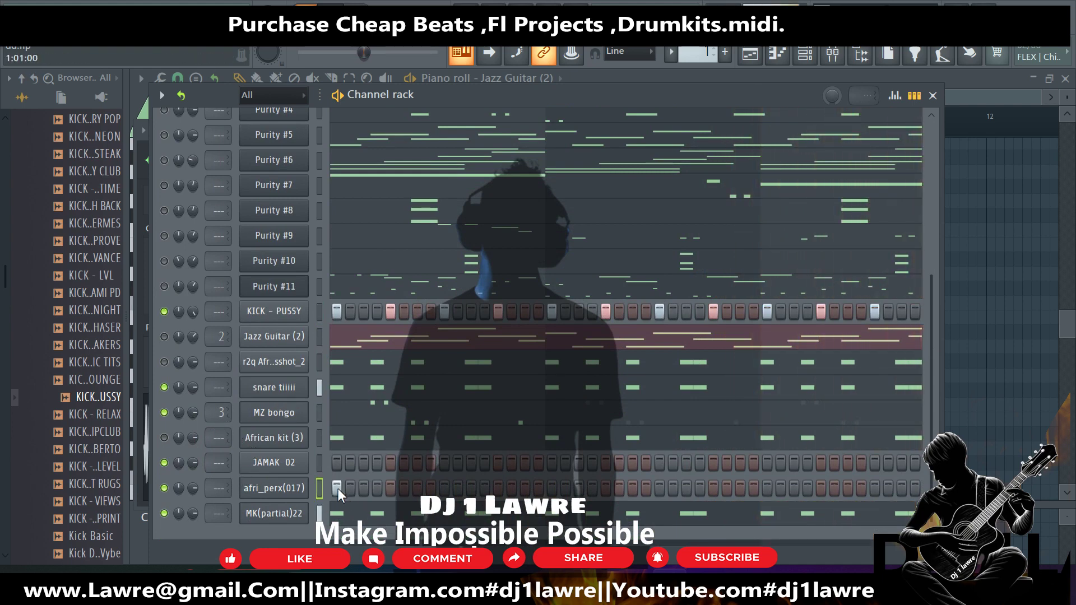
right_click(279, 490)
left_click(359, 358)
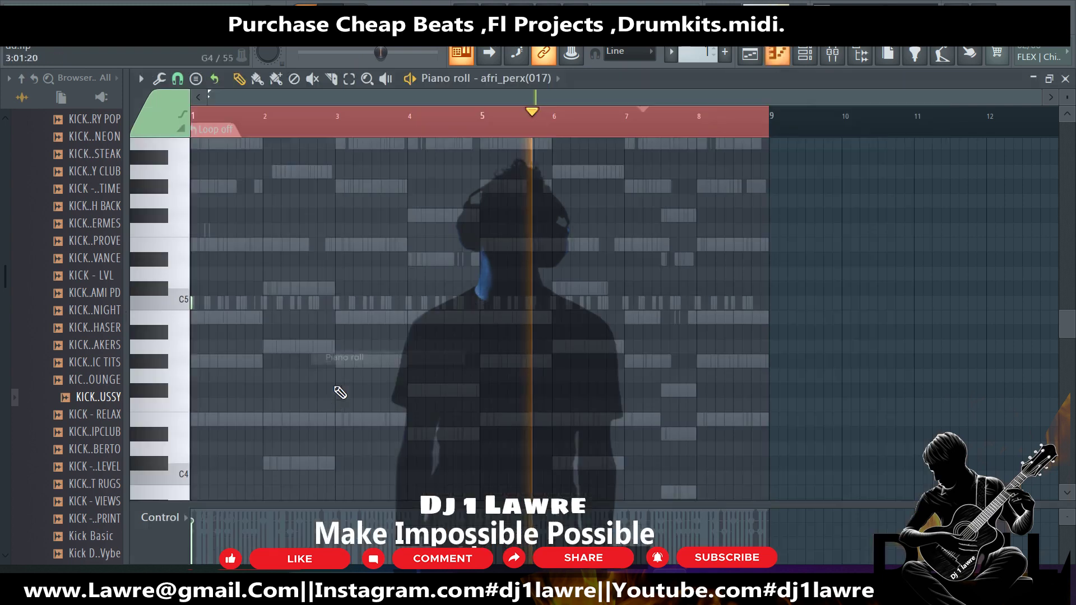
left_click(212, 131)
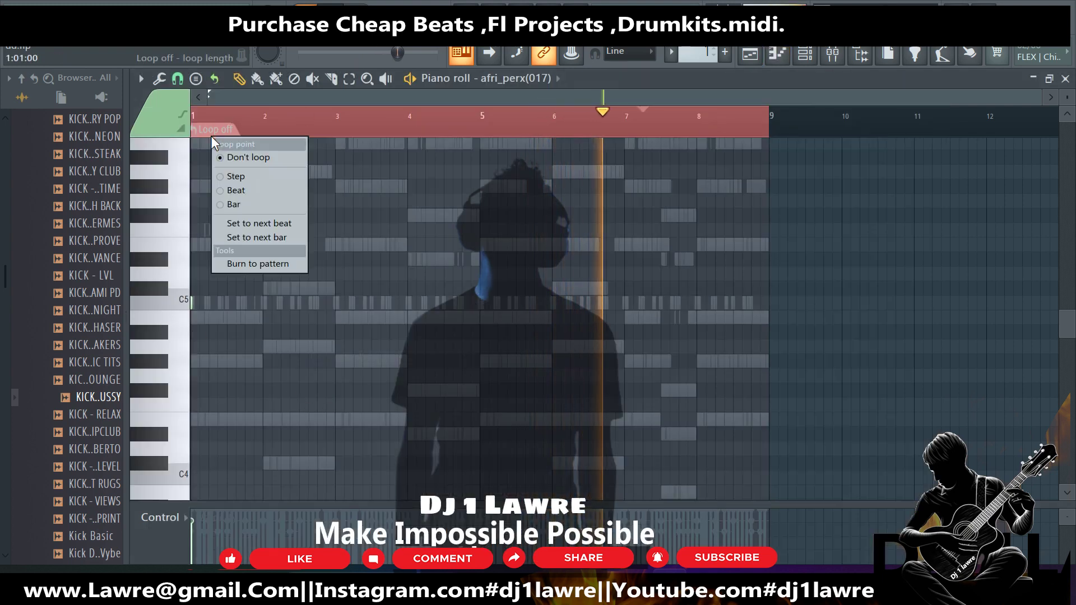
left_click(250, 201)
scroll(274, 294, "up", 3)
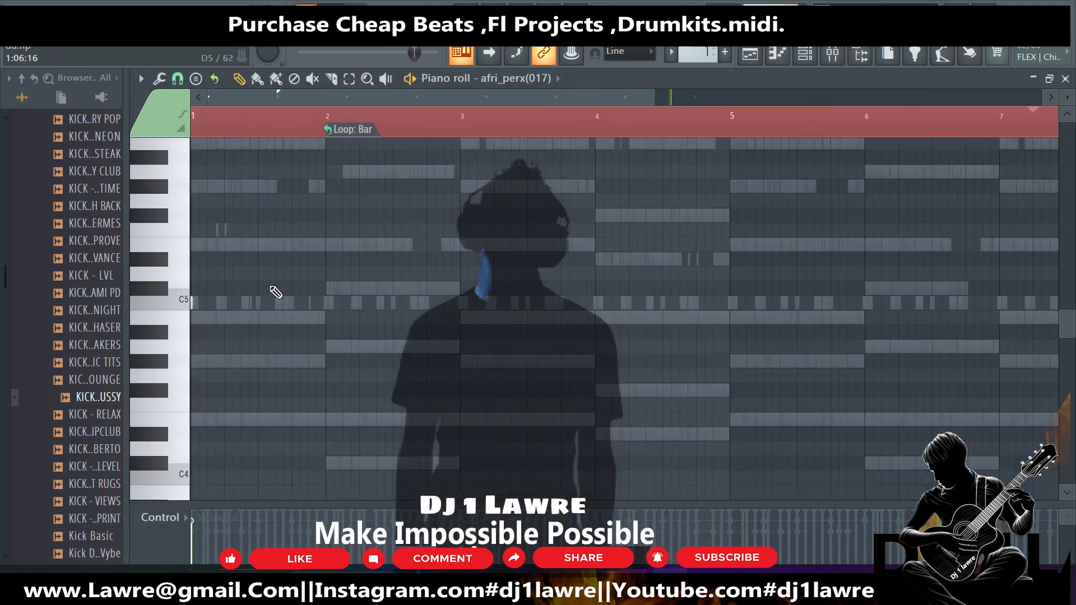
left_click(353, 129)
left_click(297, 292)
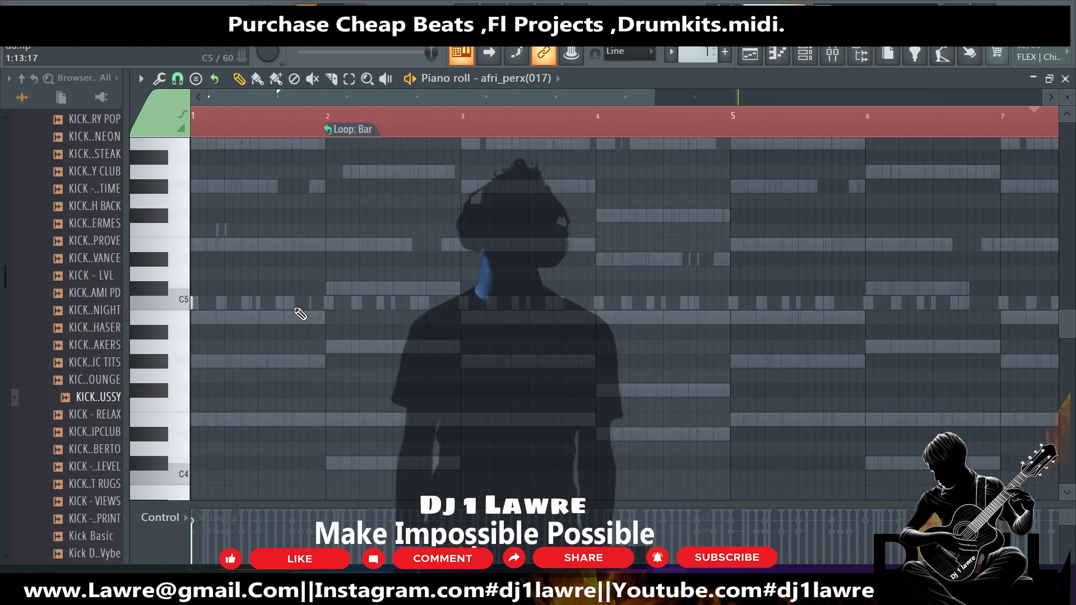
Add a short C5 hit late in bar 1 of afri_perx(017) and burn the looped hits to the pattern.
left_click(299, 303)
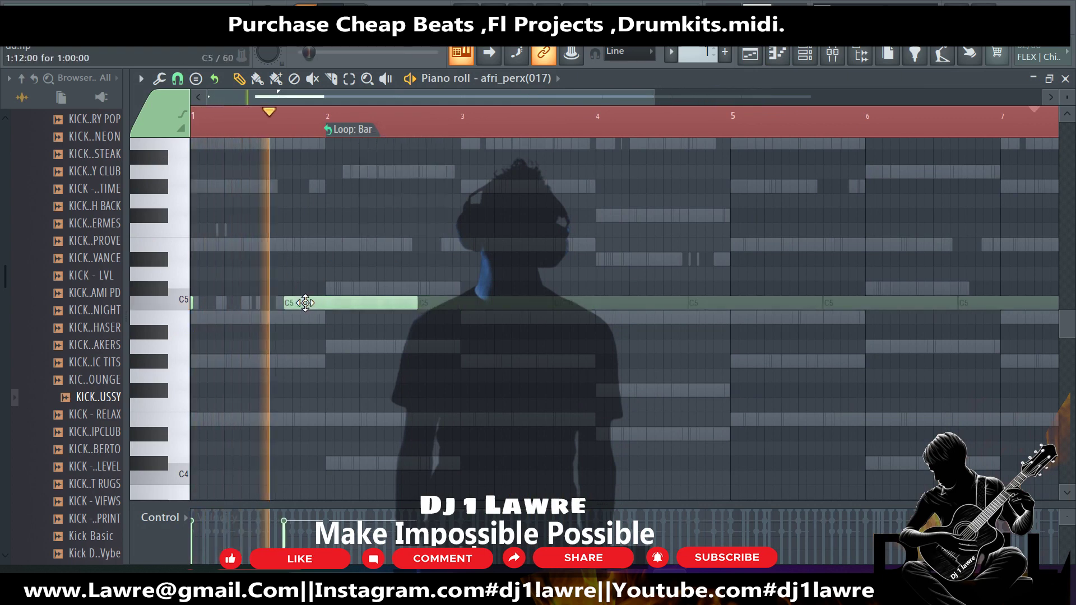
left_click_drag(302, 304, 292, 305)
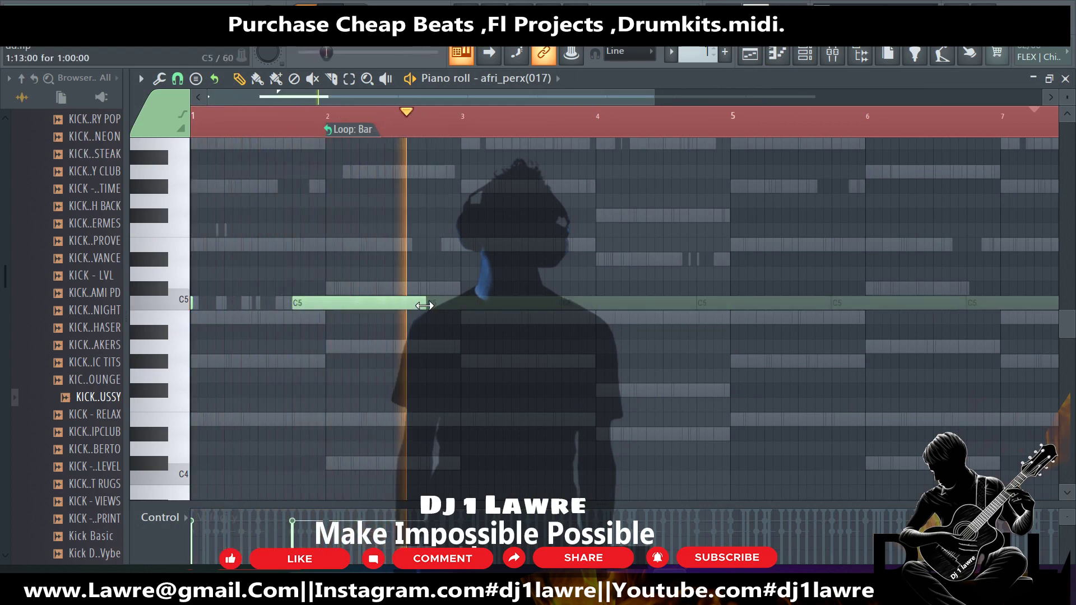
key("ctrl+z")
left_click(375, 140)
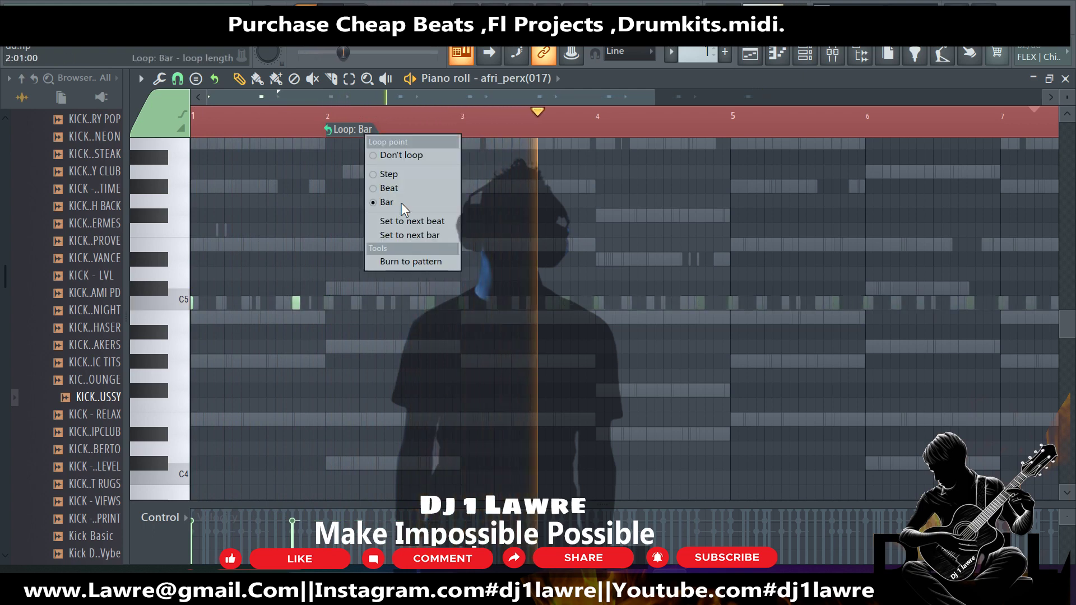
left_click(422, 257)
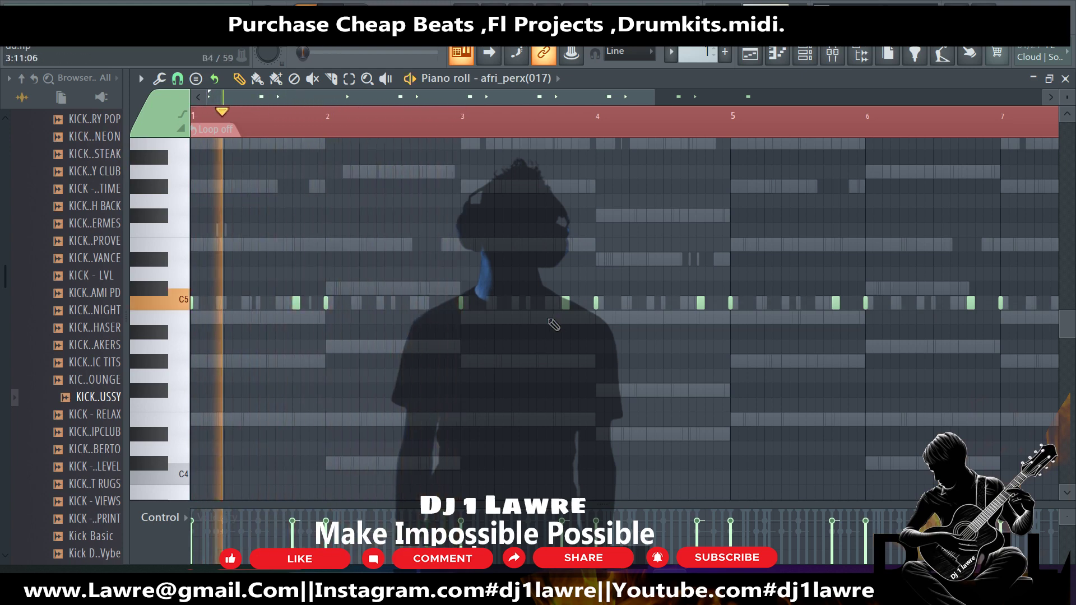
Keep only the first four bars of afri_perx(017) hits and loop them with the loop point set to Bar.
scroll(562, 326, "down", 2, "ctrl")
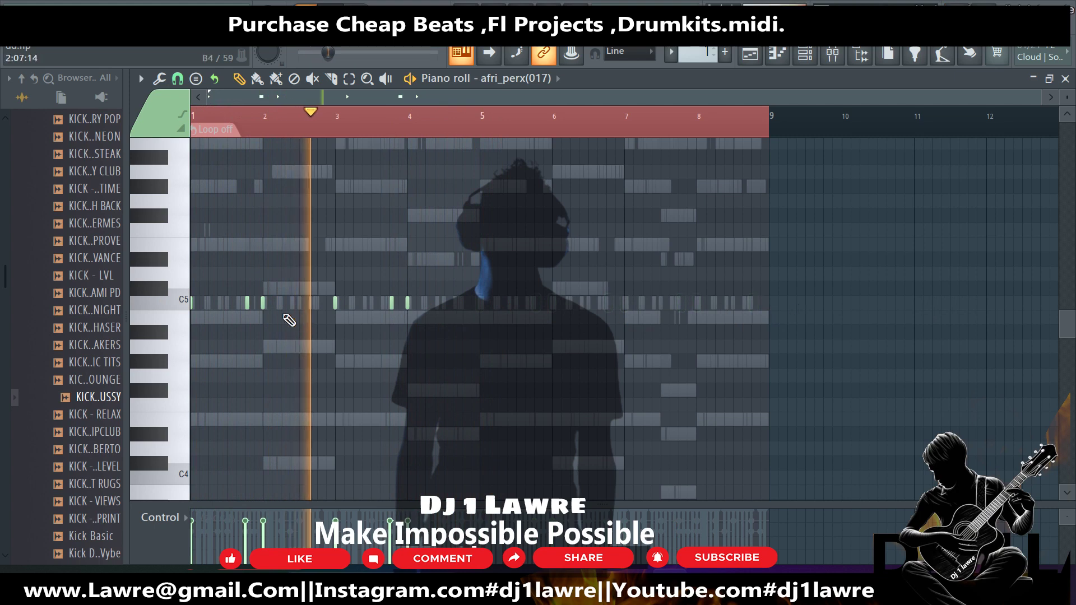
key("ctrl+z")
left_click(219, 129)
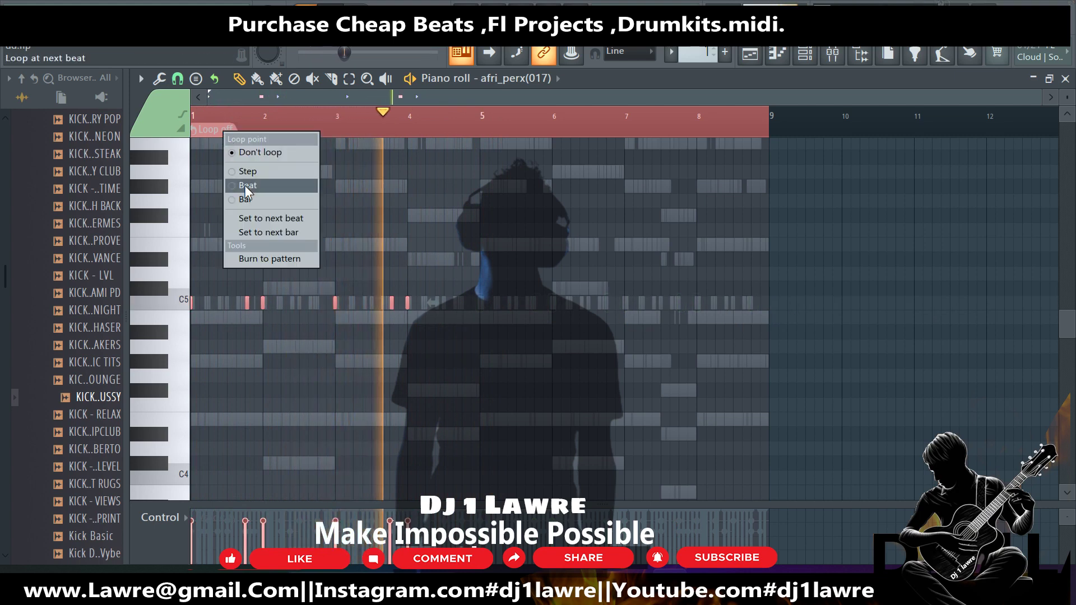
left_click(247, 199)
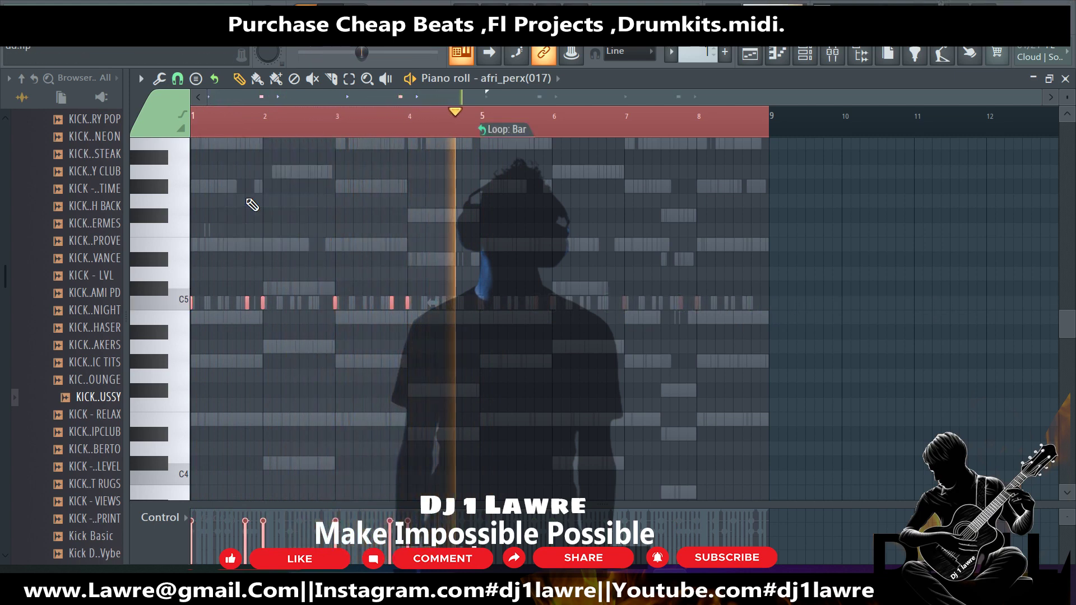
Unmute Hypersonic #2, Purity #2 through #6 and Purity #8 in the channel rack, leaving the first Purity channel muted.
left_click(805, 54)
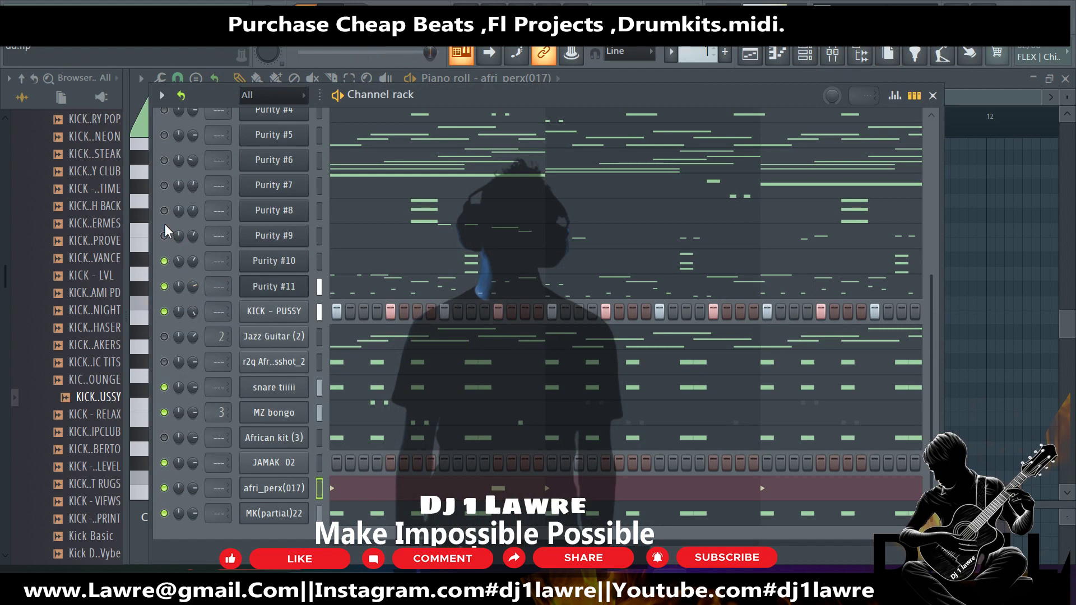
scroll(221, 287, "up", 3)
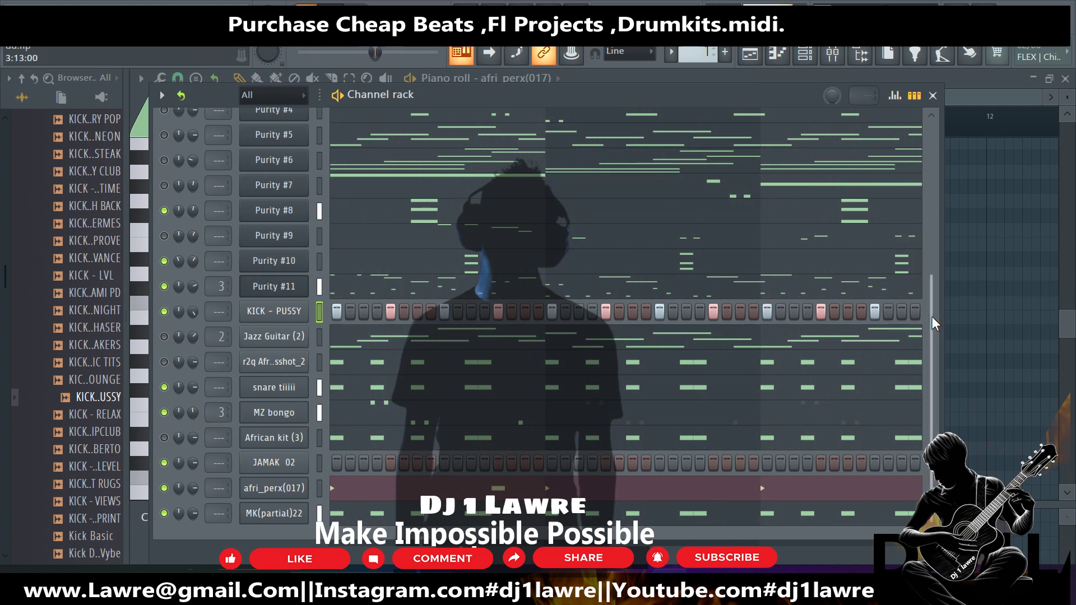
scroll(933, 317, "up", 6)
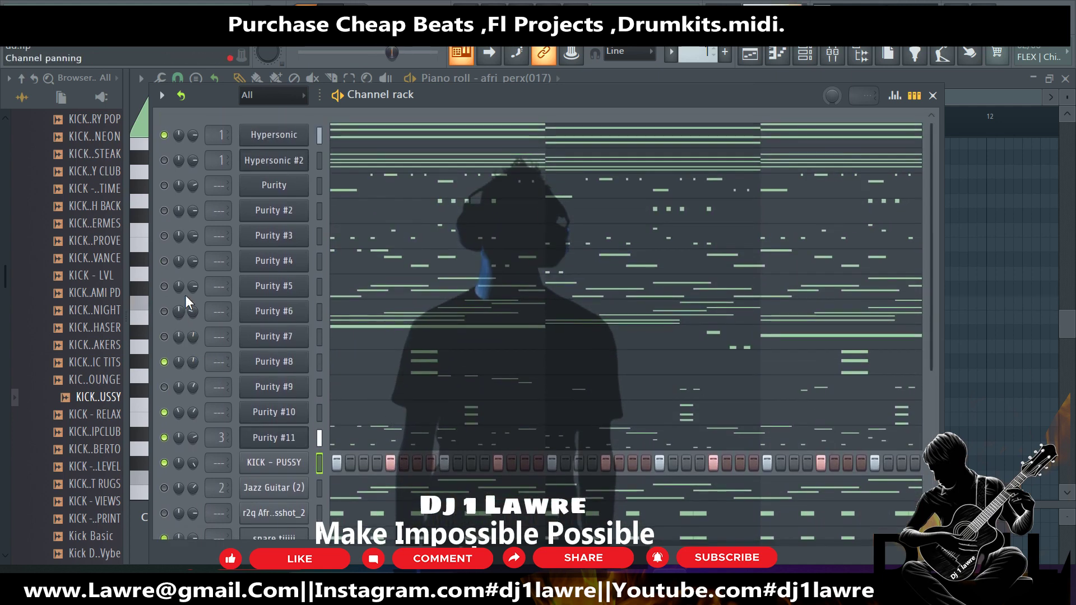
left_click(165, 211)
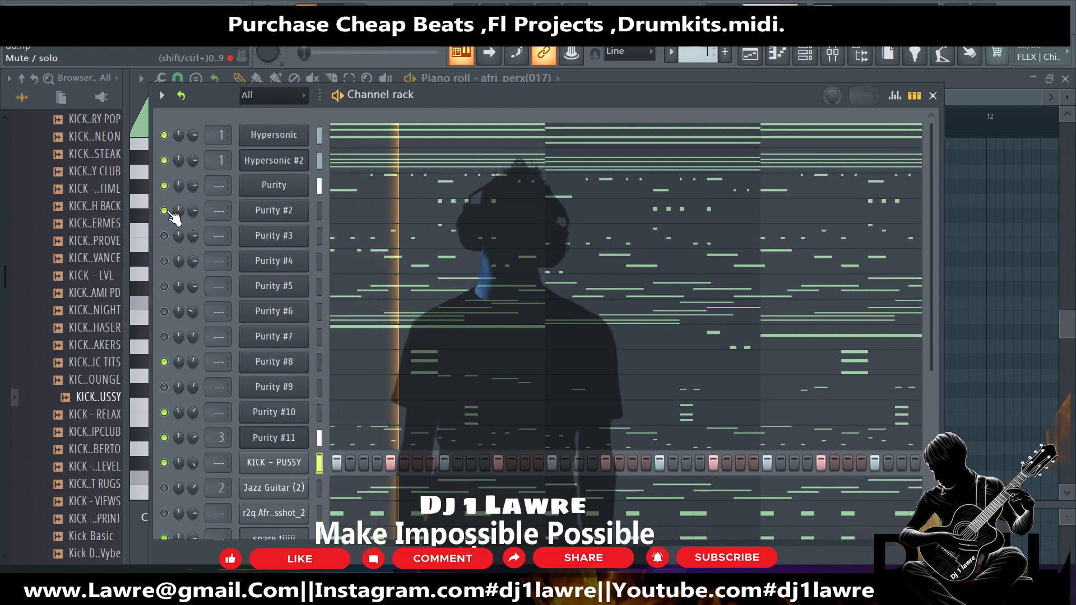
left_click(164, 236)
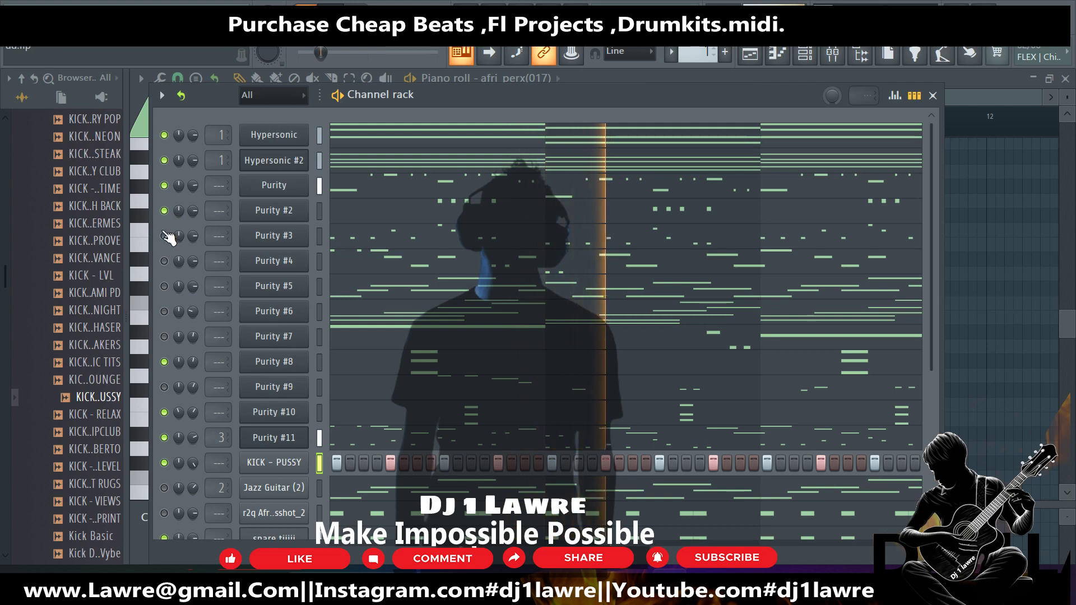
left_click(164, 186)
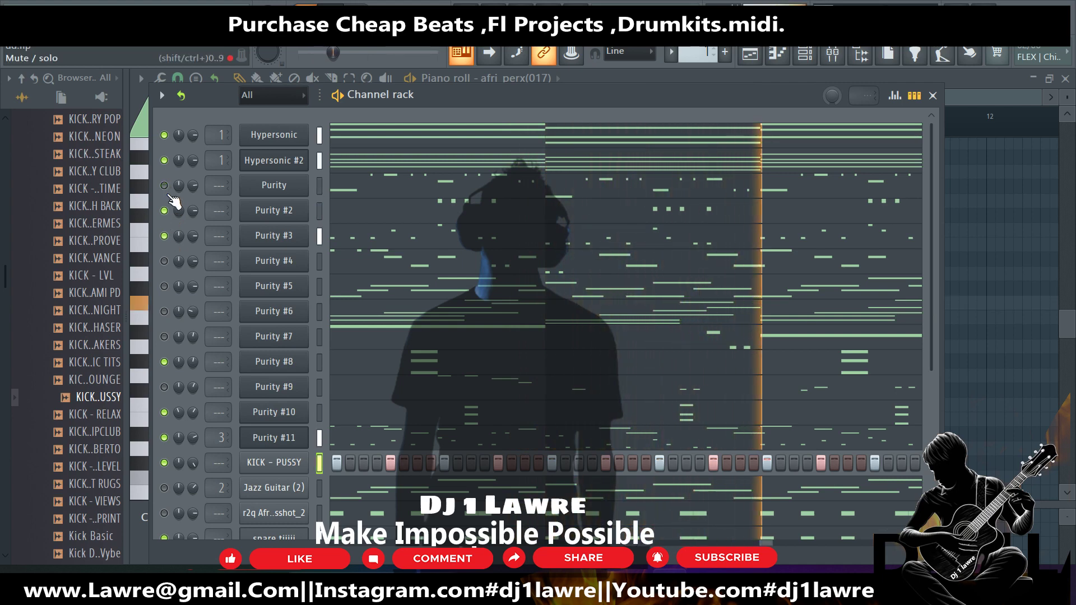
left_click(164, 261)
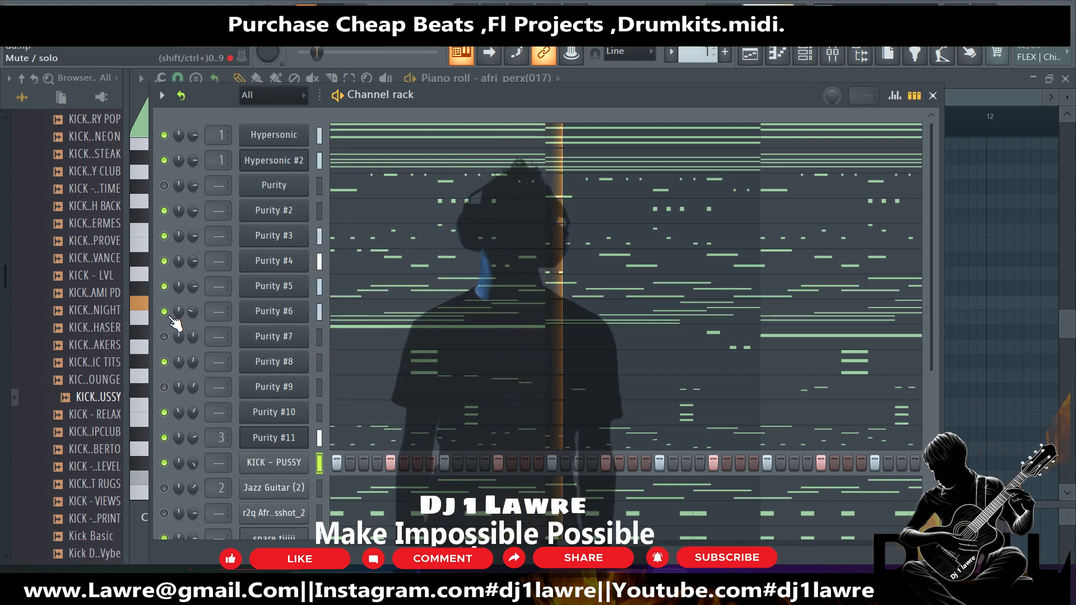
Lower the Purity #5 channel volume to about 50% and adjust the volumes of Purity #4 and Purity #7.
left_click_drag(191, 285, 191, 299)
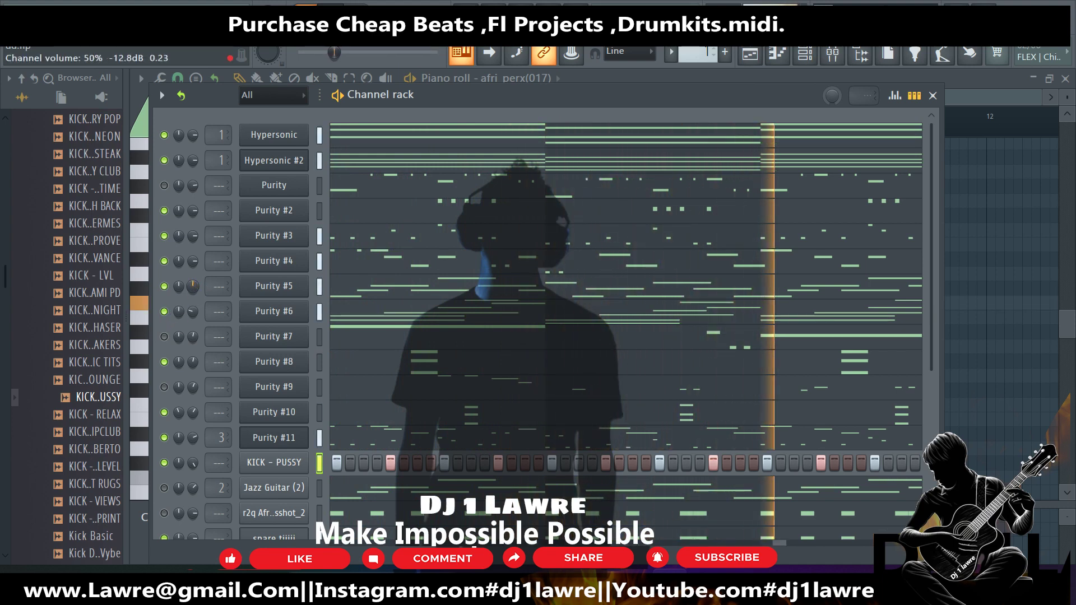
left_click_drag(193, 261, 193, 251)
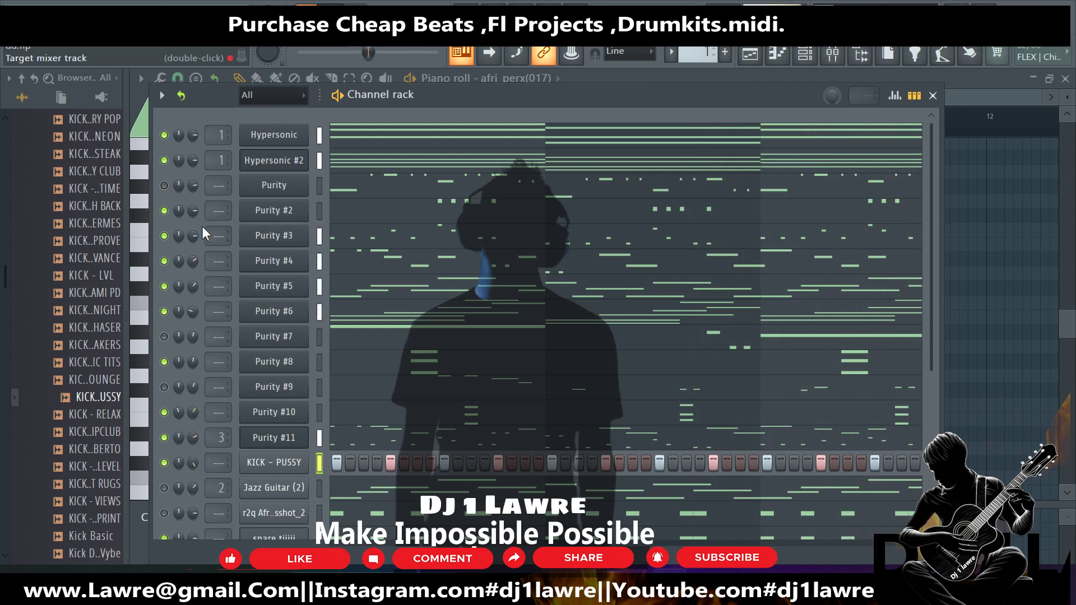
left_click_drag(194, 336, 189, 331)
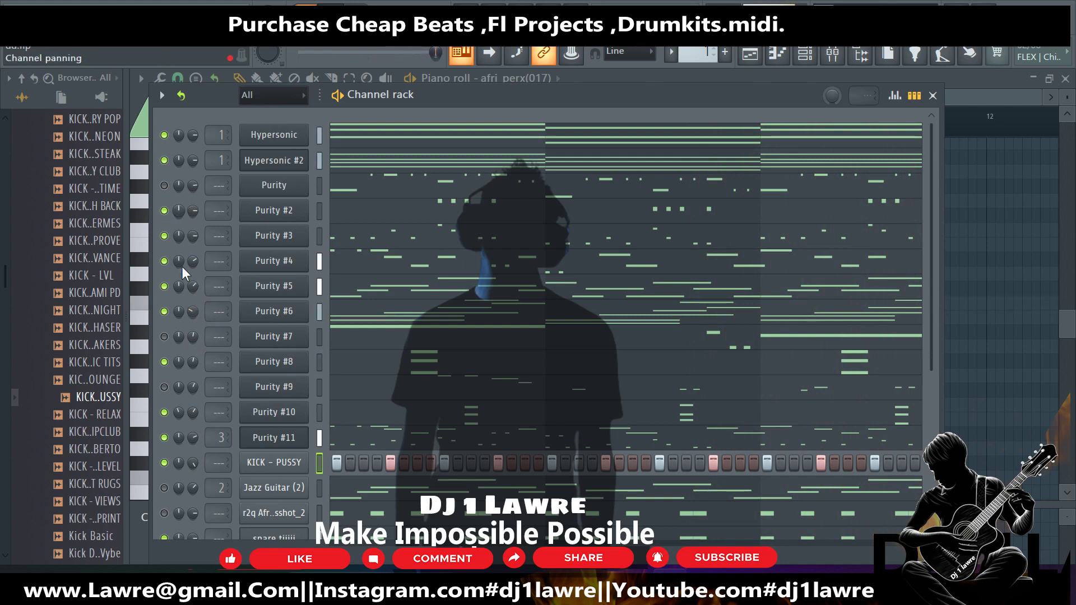
Play the pattern, unmute Purity #9 and Purity #7, and lower Purity #7's channel volume to about 38%.
key("space")
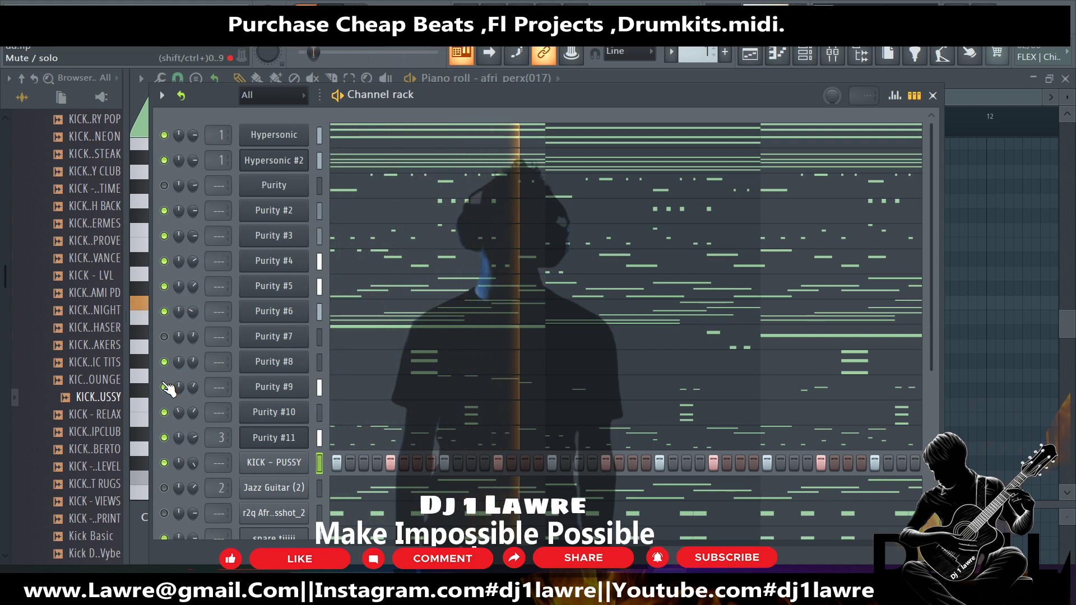
left_click(165, 337)
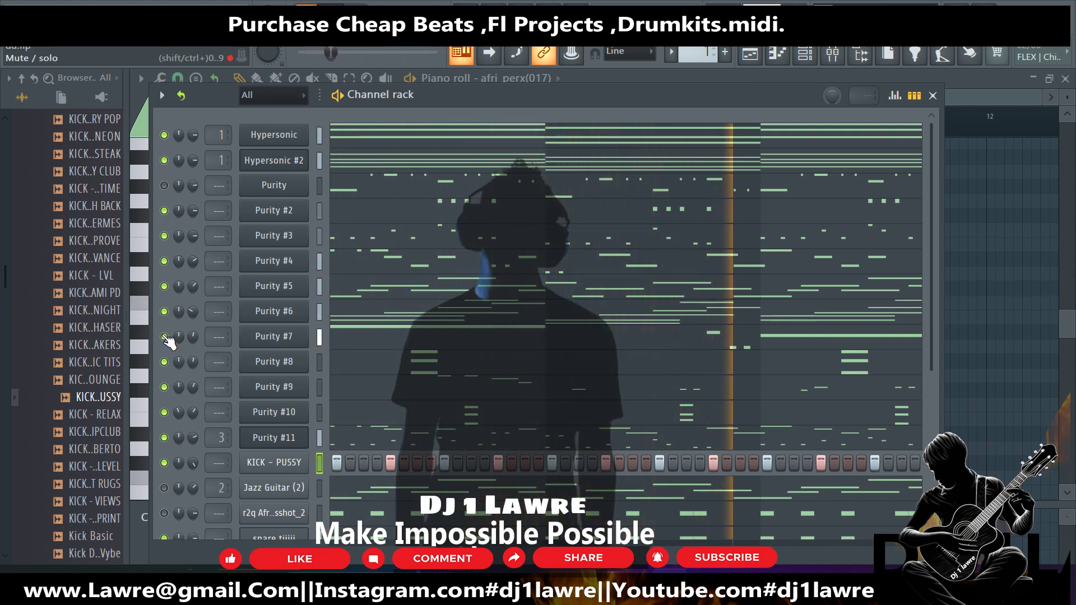
left_click_drag(193, 337, 192, 364)
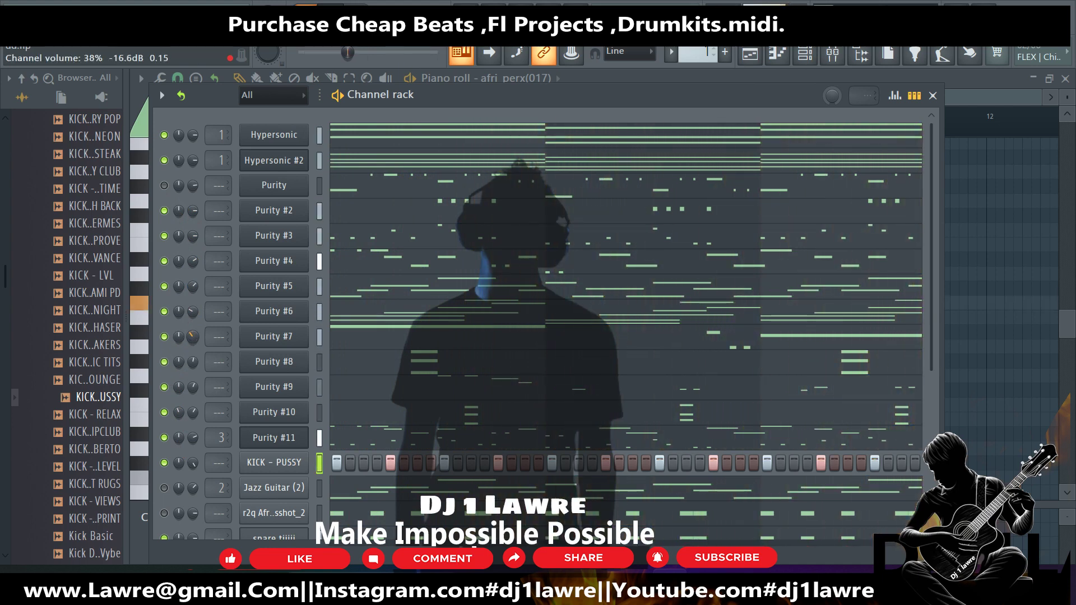
Insert another Hypersonic channel directly below Hypersonic #2 and search its patches for "sub".
right_click(278, 166)
left_click(348, 283)
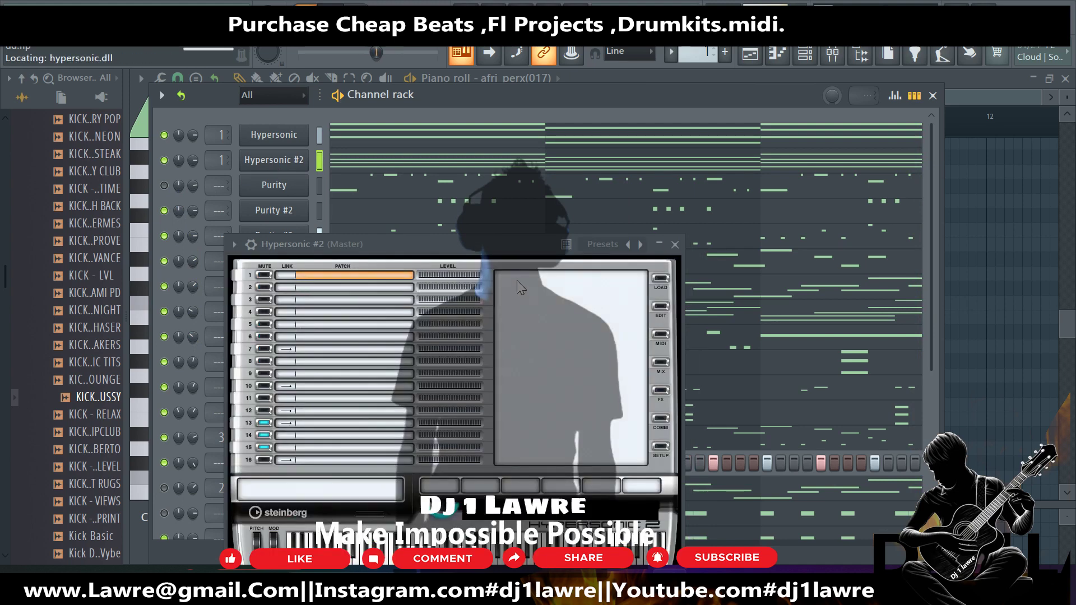
left_click_drag(577, 224, 595, 215)
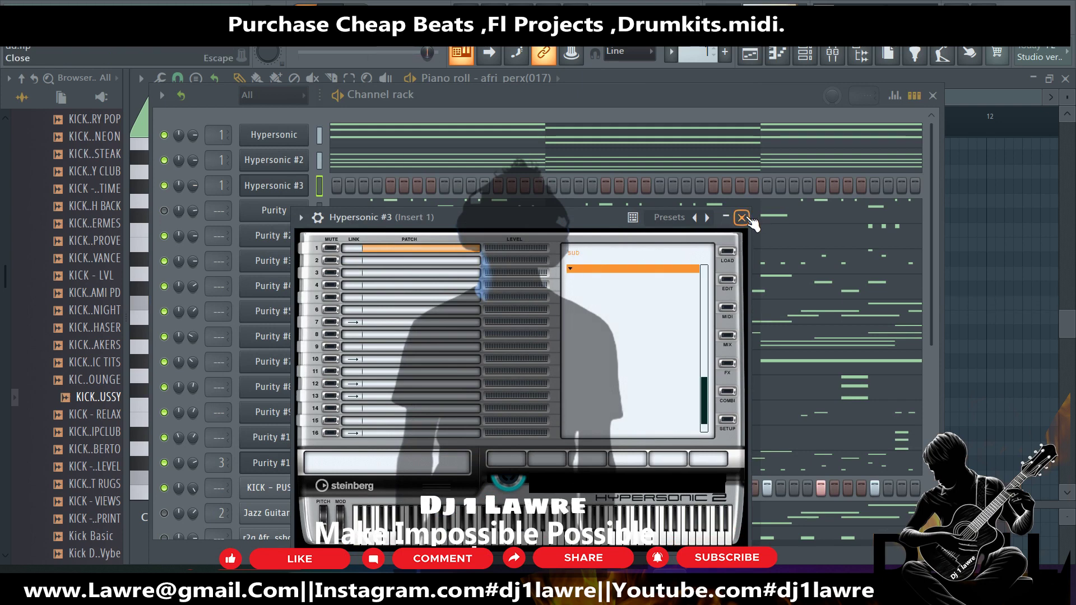
Load the Sub Bass patch into part 1 of Hypersonic #3 and turn off part 2's link to channel 1.
left_click(595, 279)
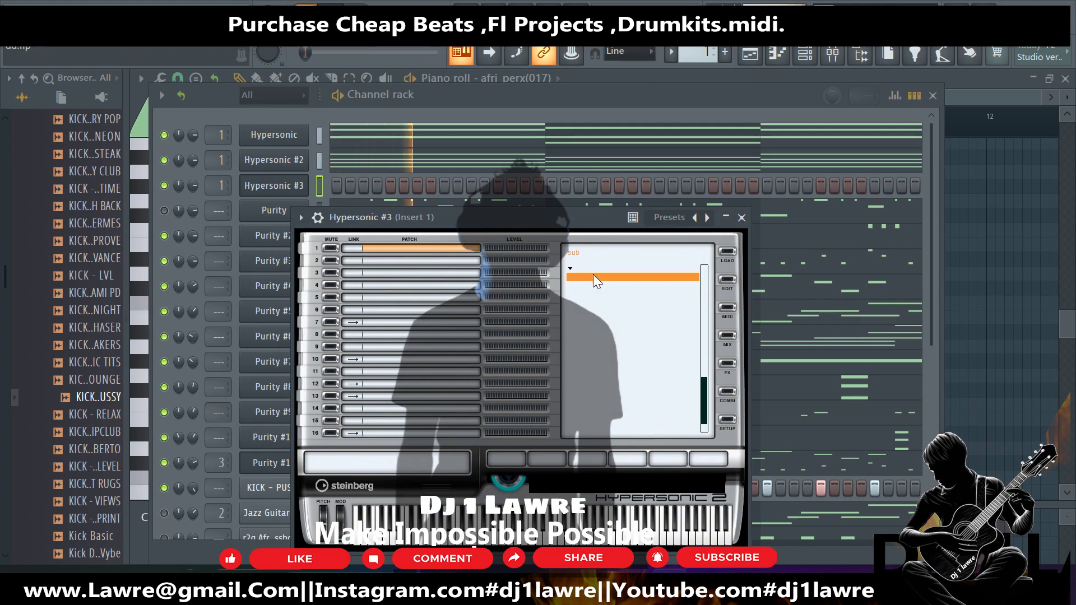
left_click(741, 217)
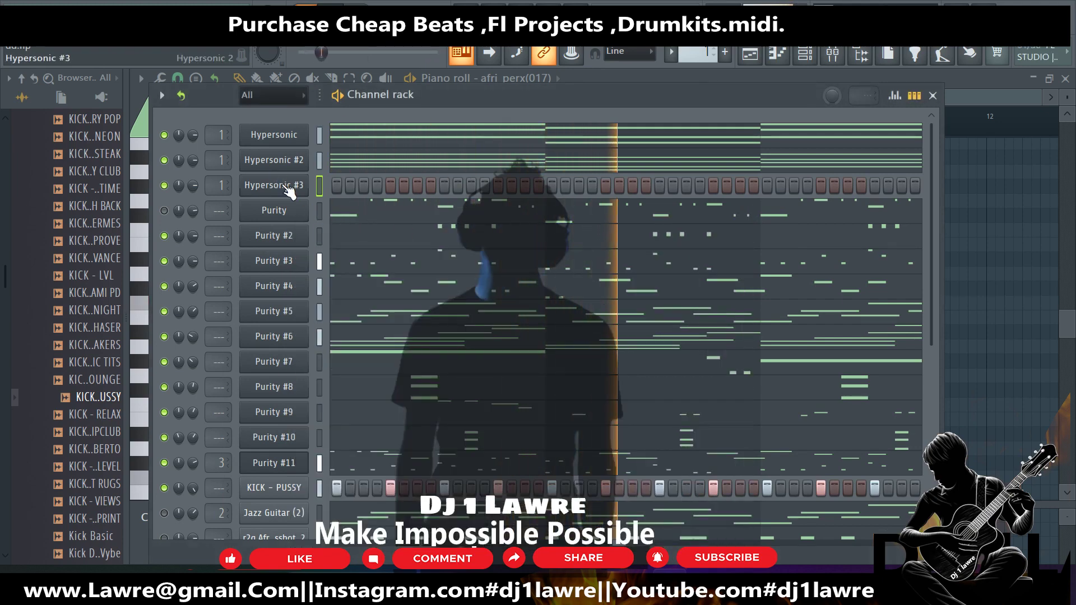
left_click(306, 189)
left_click(611, 255)
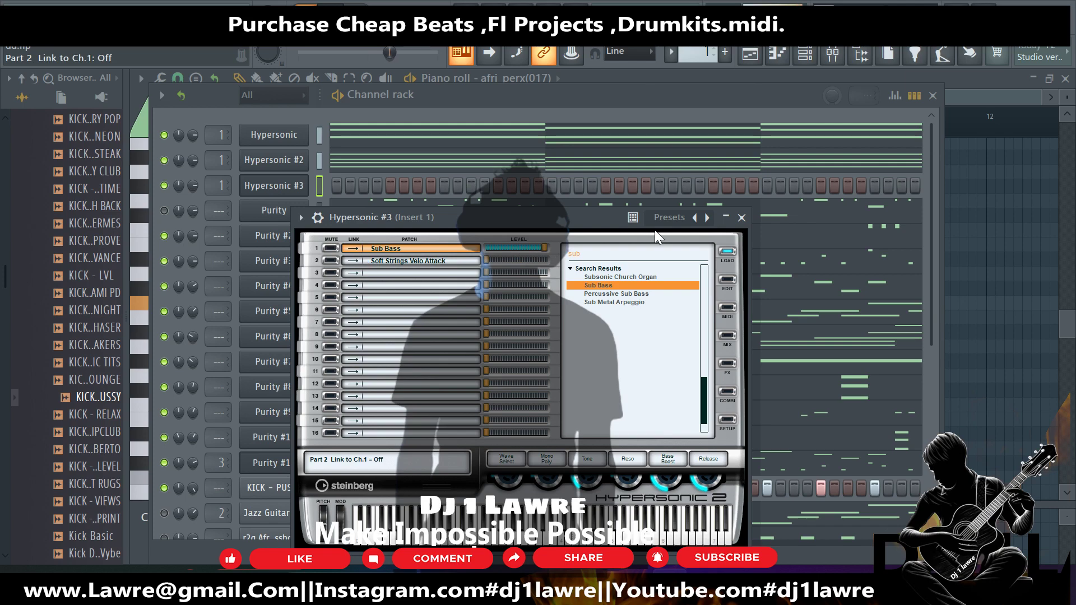
left_click(742, 218)
Place 3-step bass notes in Hypersonic #3's piano roll, an E4 at the start of bar 1 and a C#4 at bar 2.
right_click(287, 196)
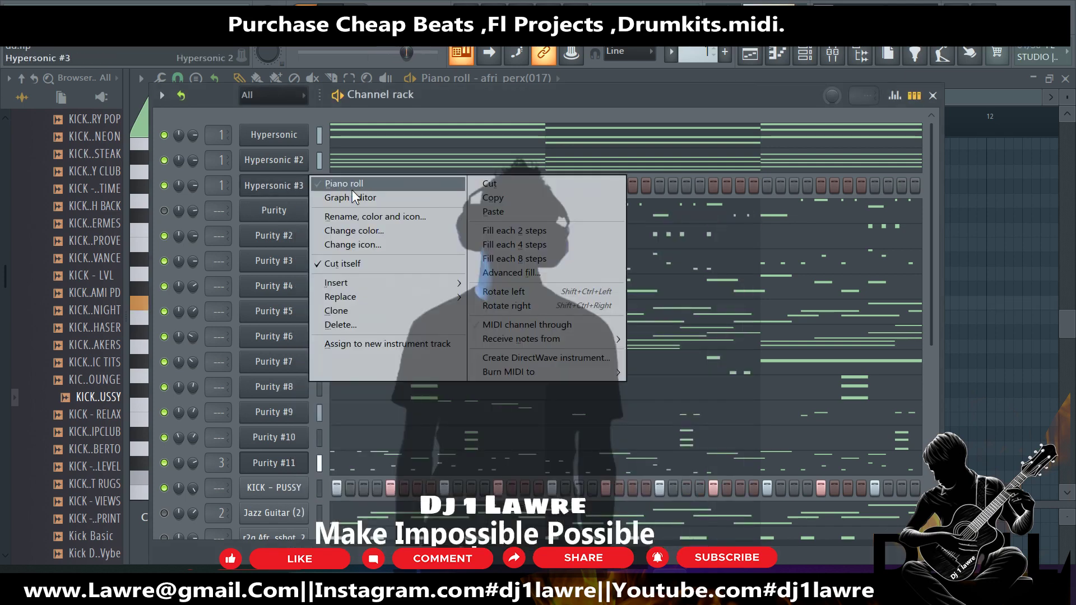
left_click(352, 190)
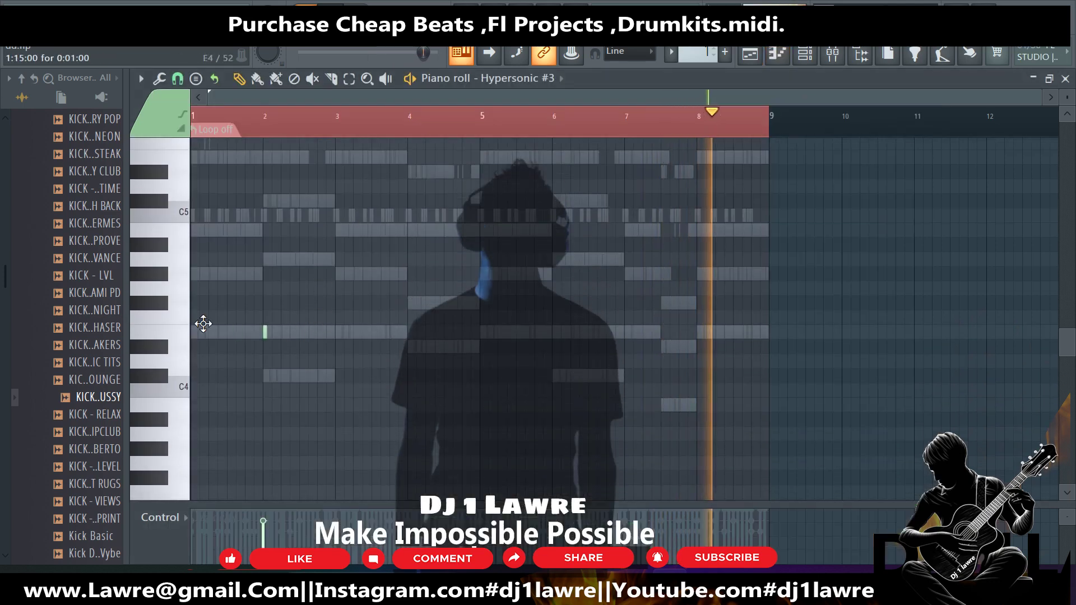
scroll(190, 334, "up", 3)
left_click(199, 333)
key("space")
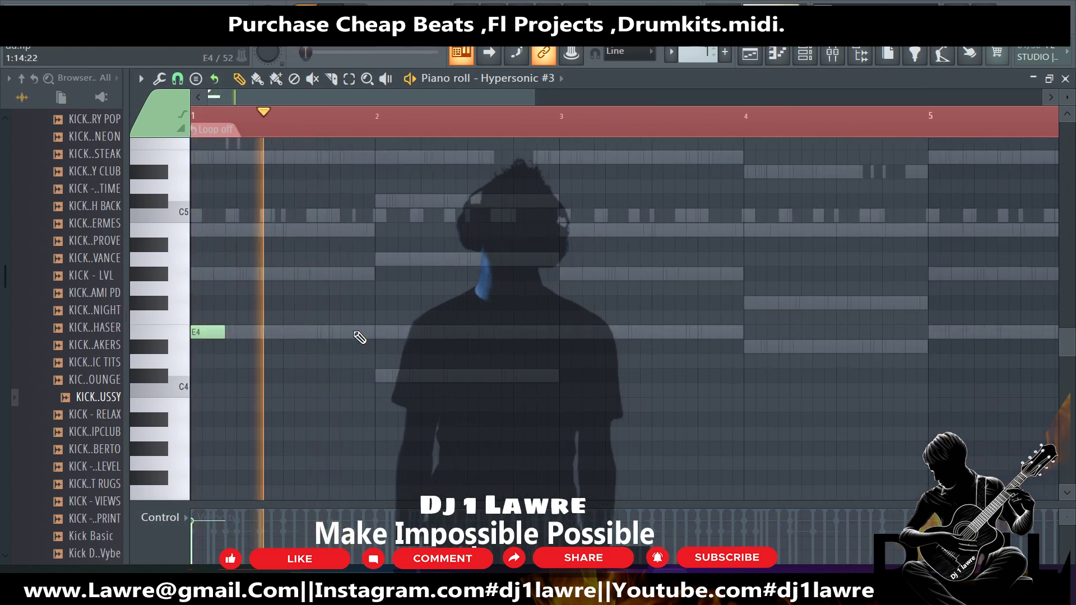
left_click(384, 377)
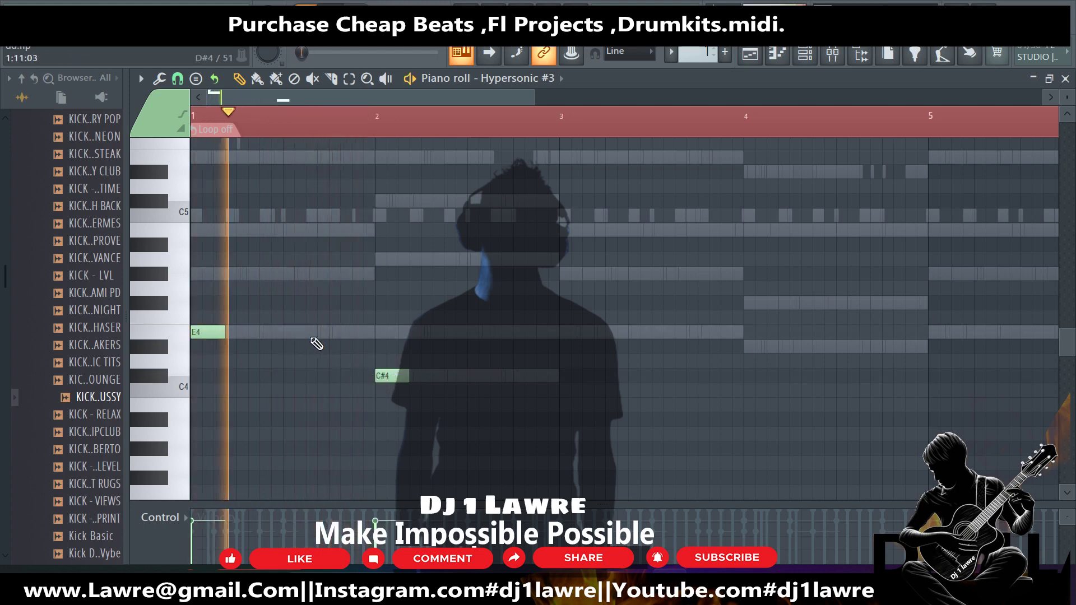
left_click(328, 333)
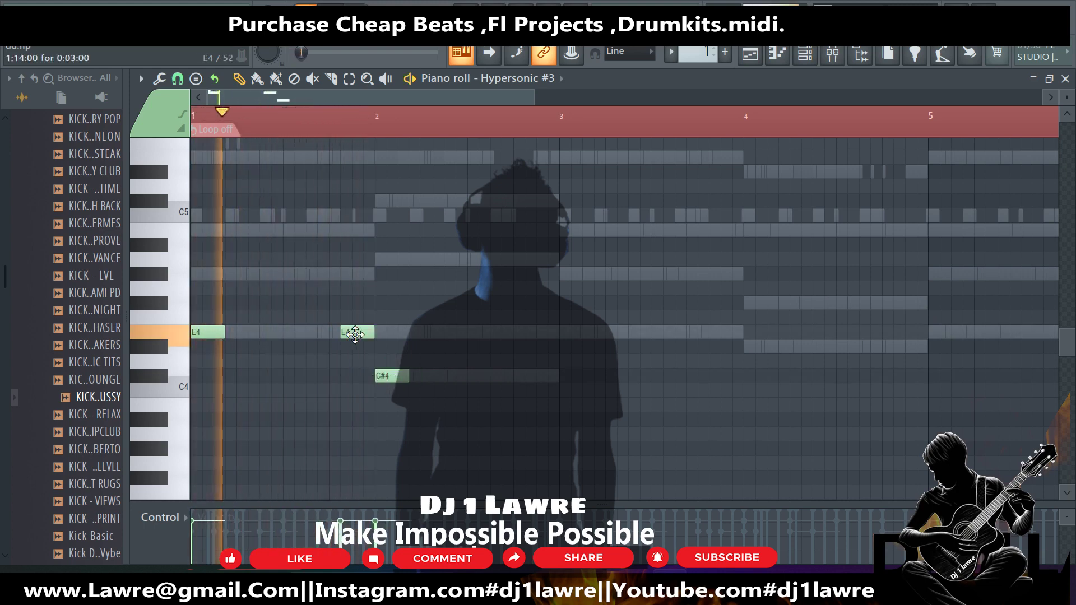
right_click(331, 332)
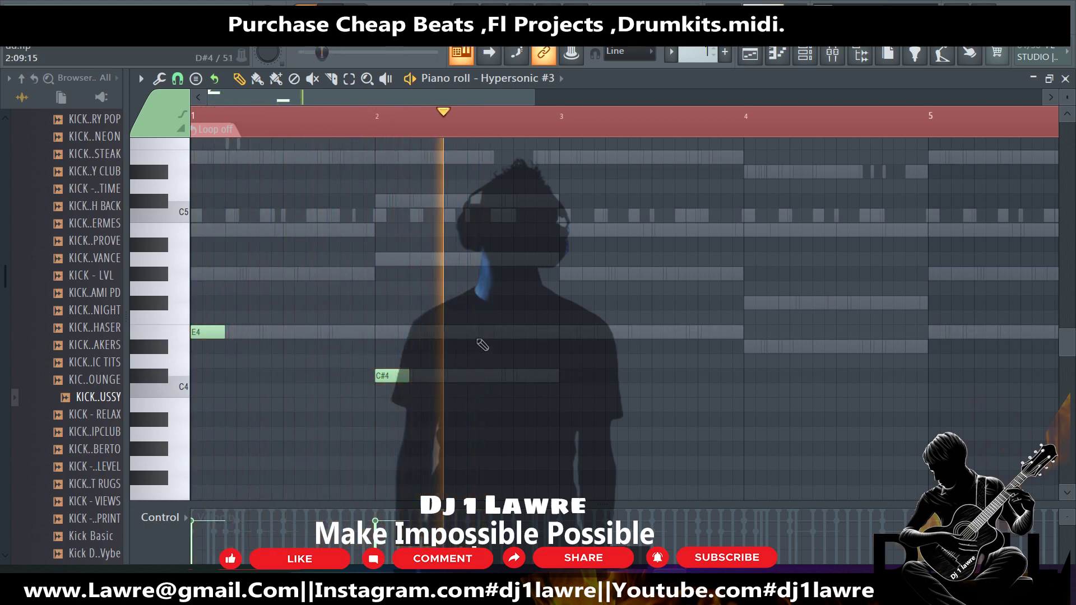
Add two 2-step B4 notes to the bassline in bar 1, starting on steps 7 and 11.
left_click(265, 231)
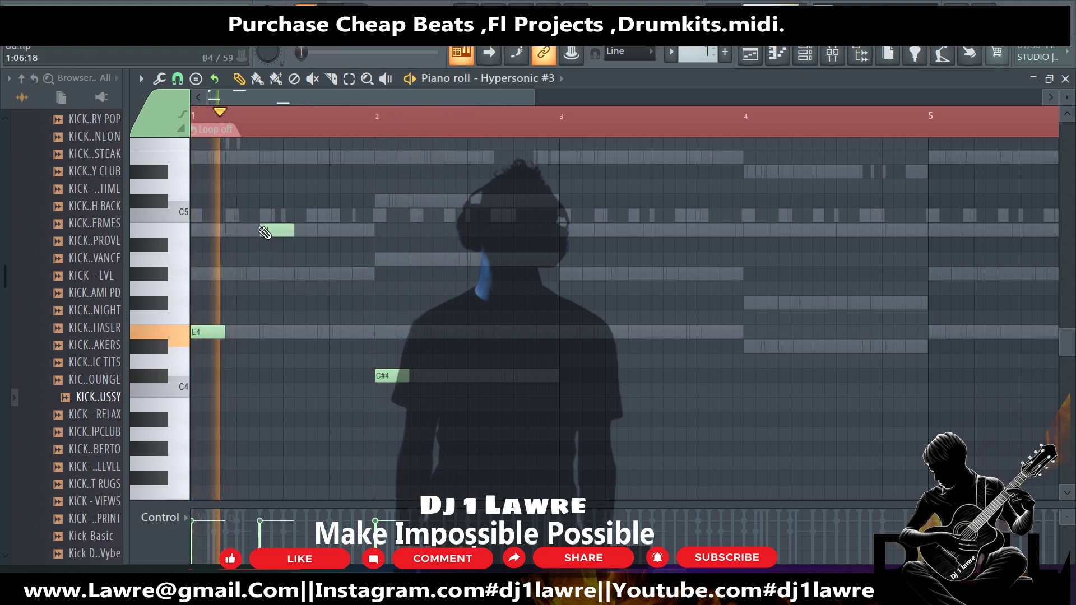
key("space")
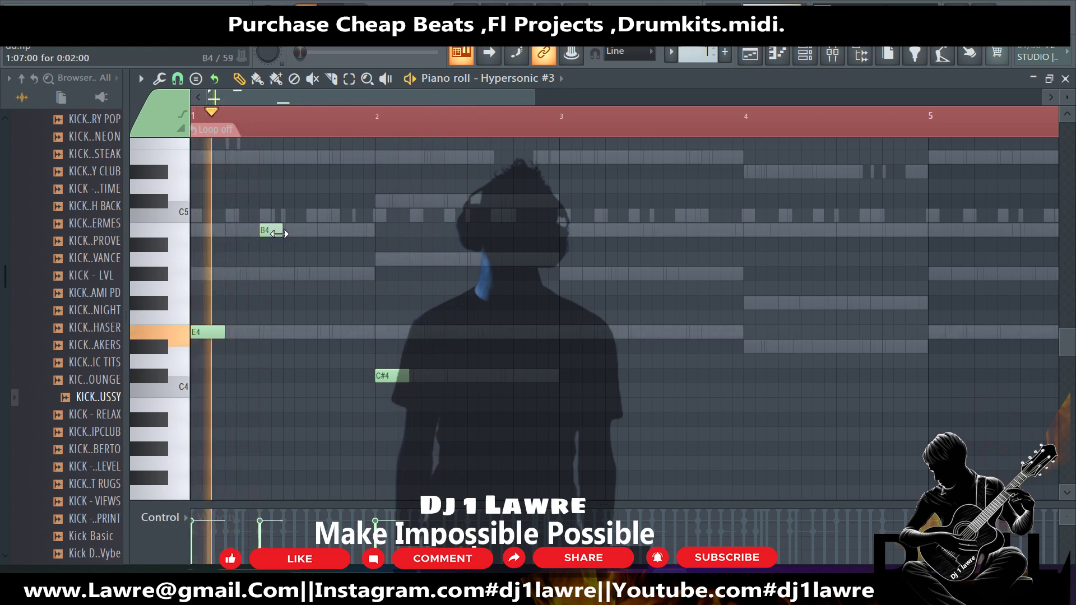
left_click_drag(279, 234, 273, 233)
left_click(312, 230)
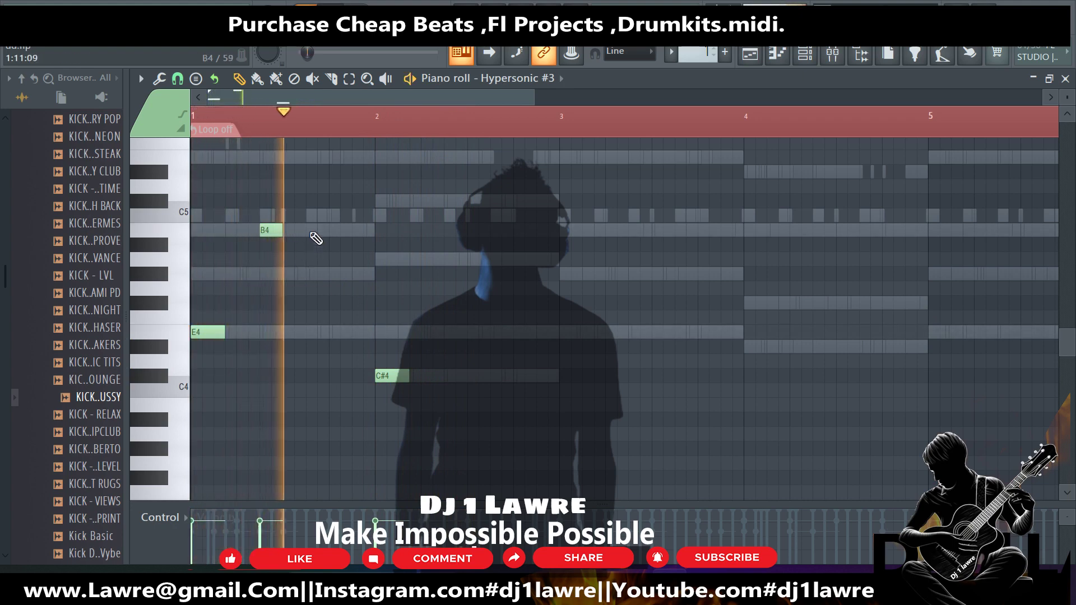
scroll(228, 298, "up", 3)
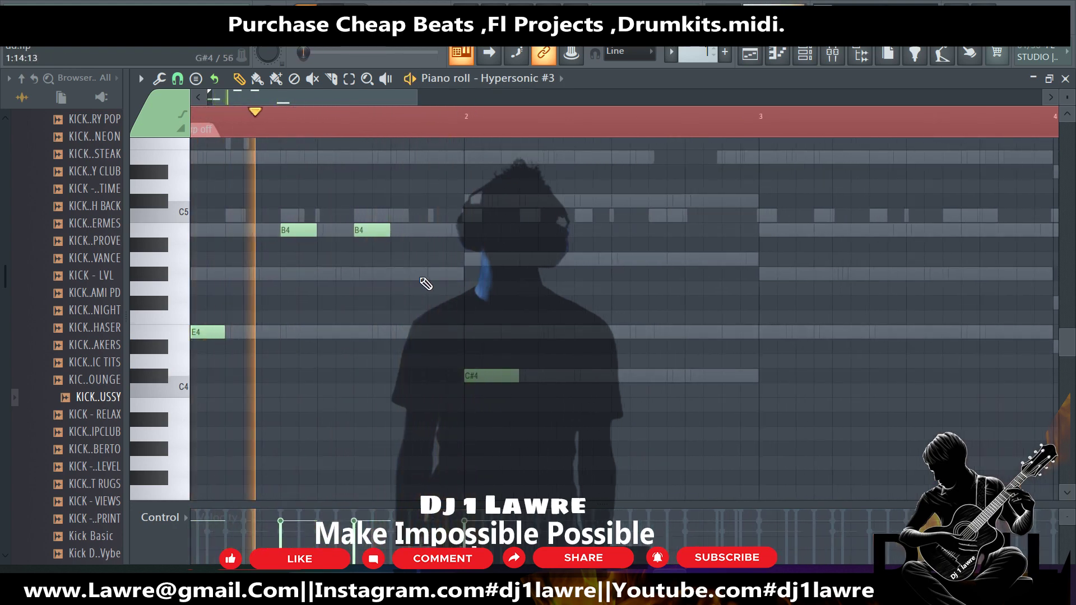
Add a 2-step G#4 on step 15 of bar 1 and delete the C#4 at the start of bar 2.
left_click(430, 275)
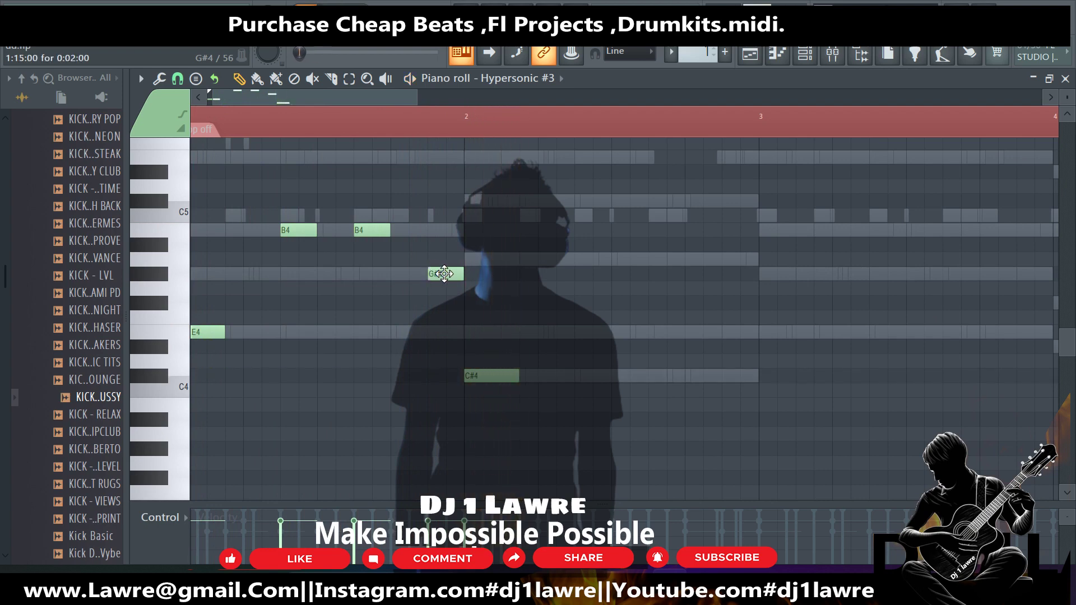
right_click(468, 375)
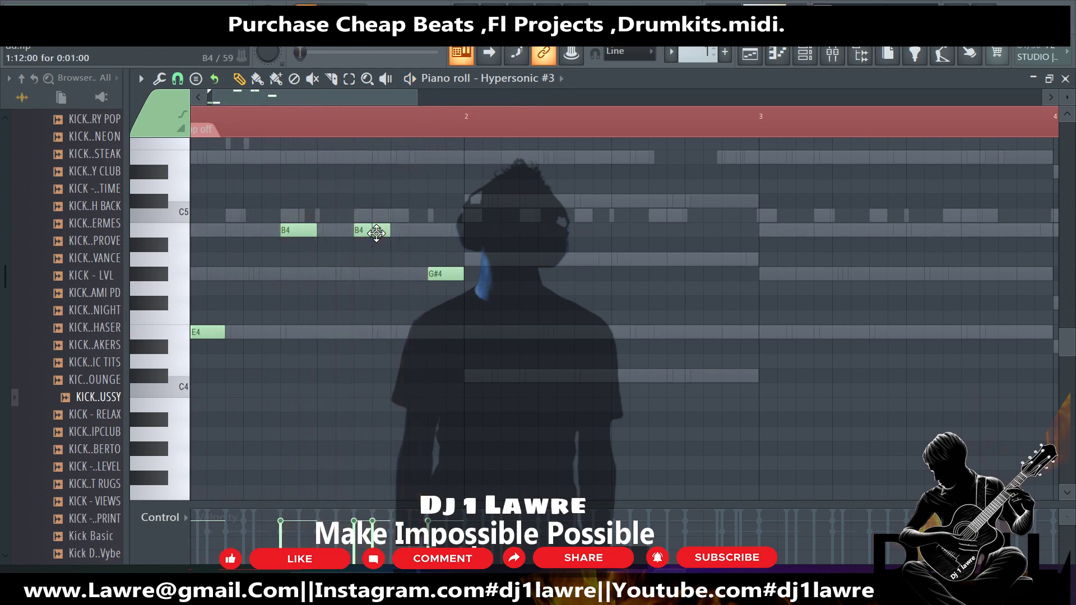
Replace the B4 on step 11 of bar 1 with two shorter B4 notes on steps 11 and 12.
left_click(178, 79)
left_click(202, 163)
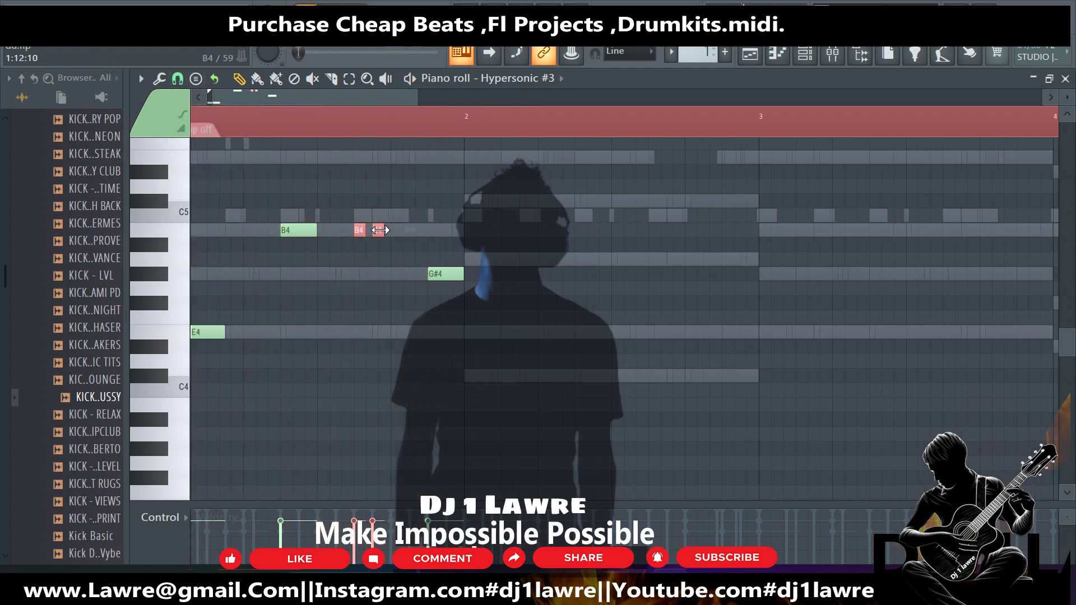
left_click(177, 79)
left_click(189, 117)
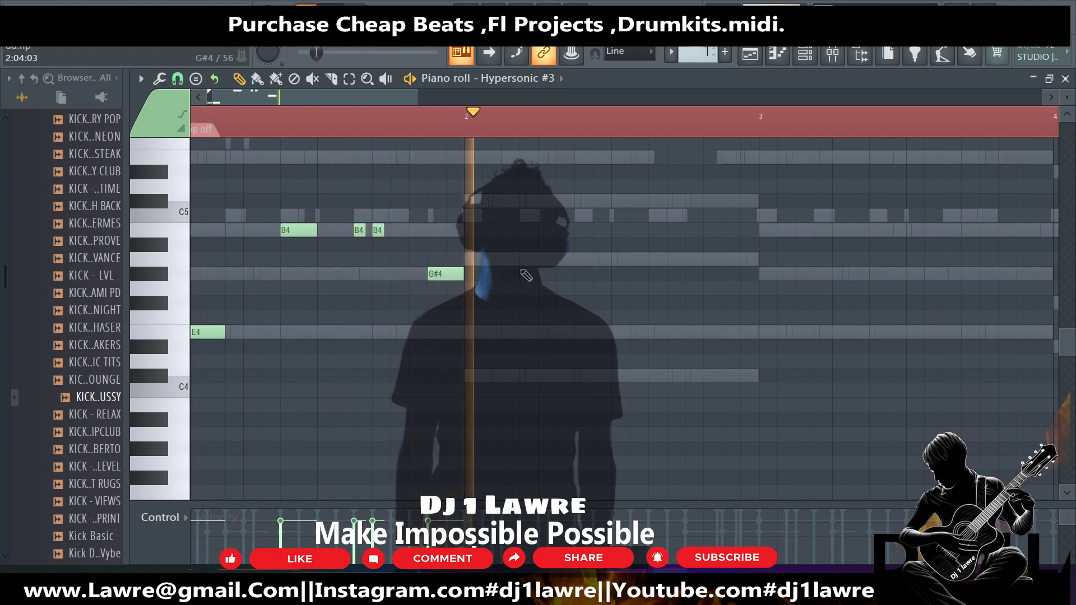
Write bar 2 of the bassline with 2-step notes: A4 on step 3, E4 on step 7, C#5 on step 11, A4 on step 15.
left_click_drag(555, 260, 537, 259)
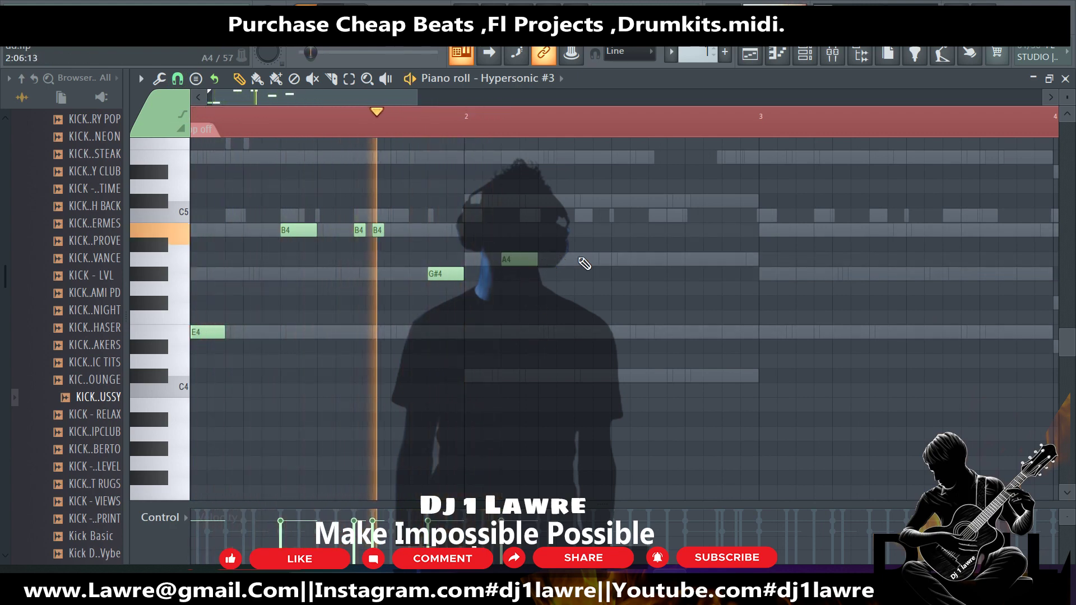
key("space")
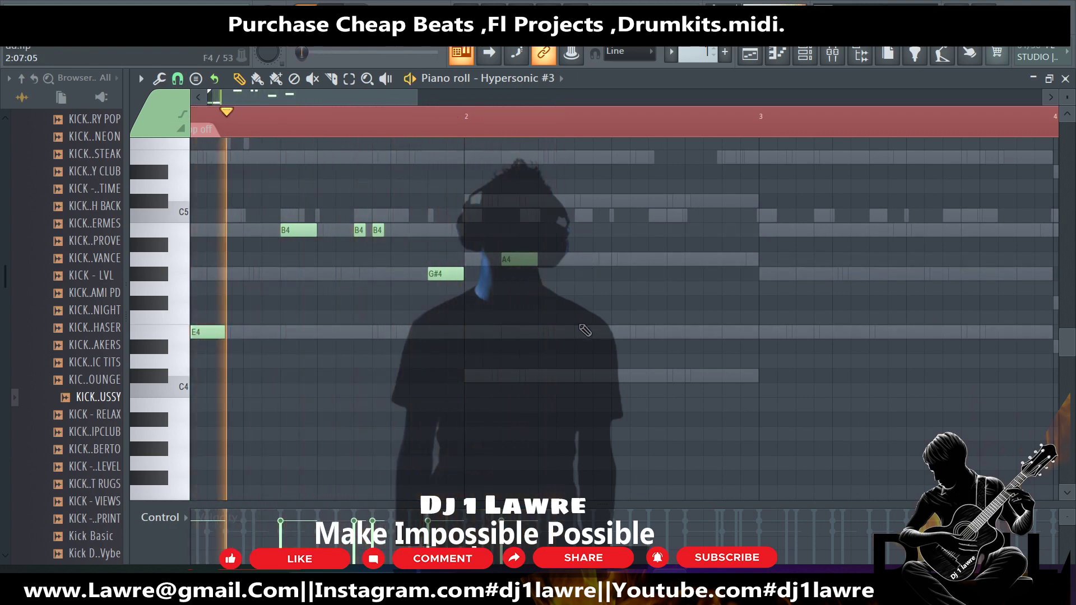
left_click(585, 332)
key("space")
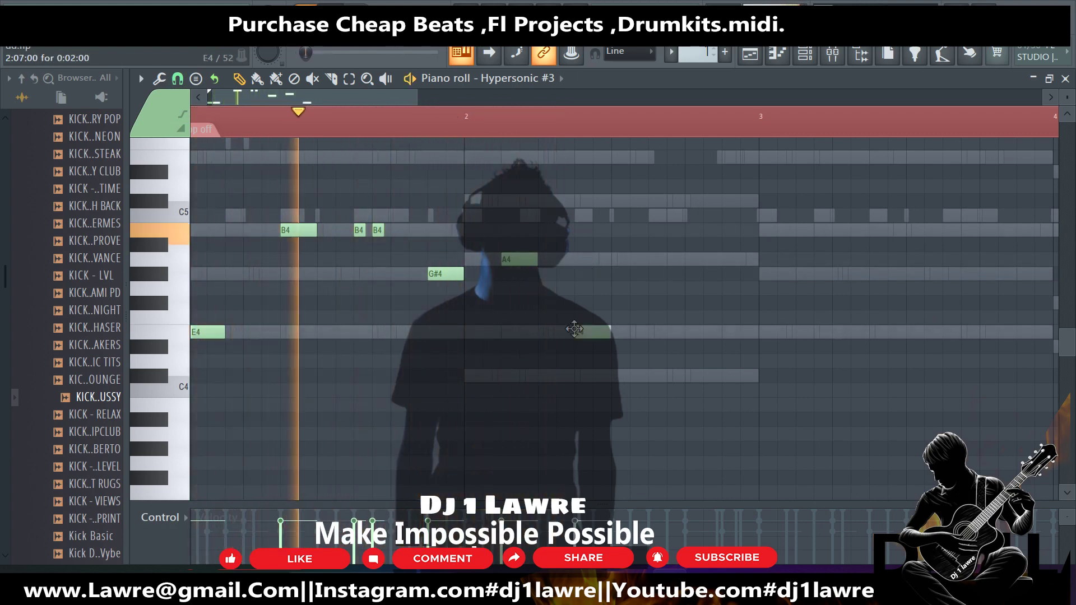
left_click(655, 201)
left_click(712, 246)
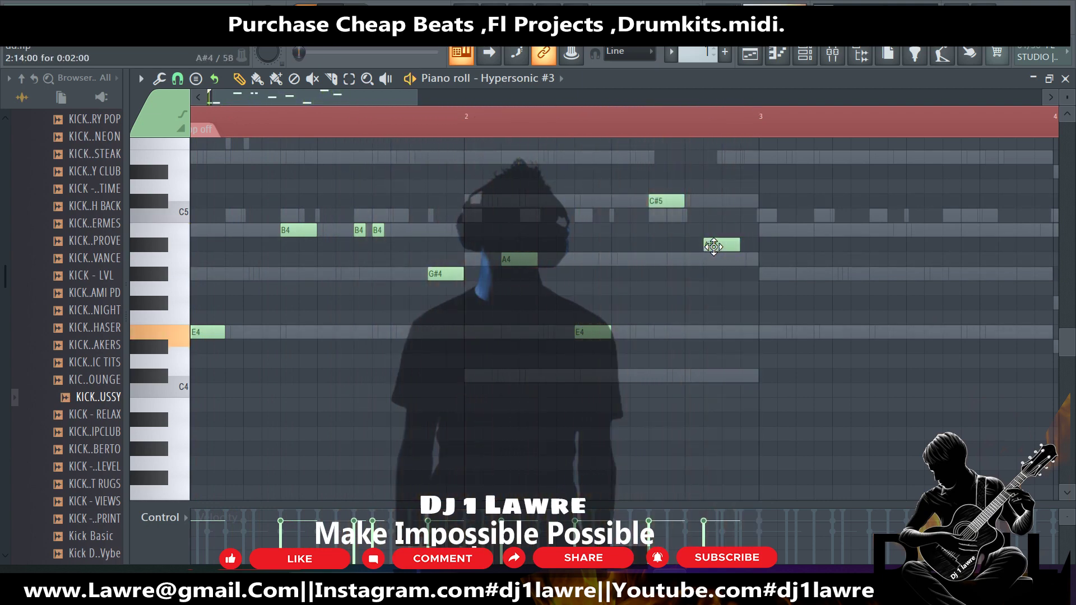
left_click_drag(714, 246, 732, 261)
scroll(723, 264, "down", 1)
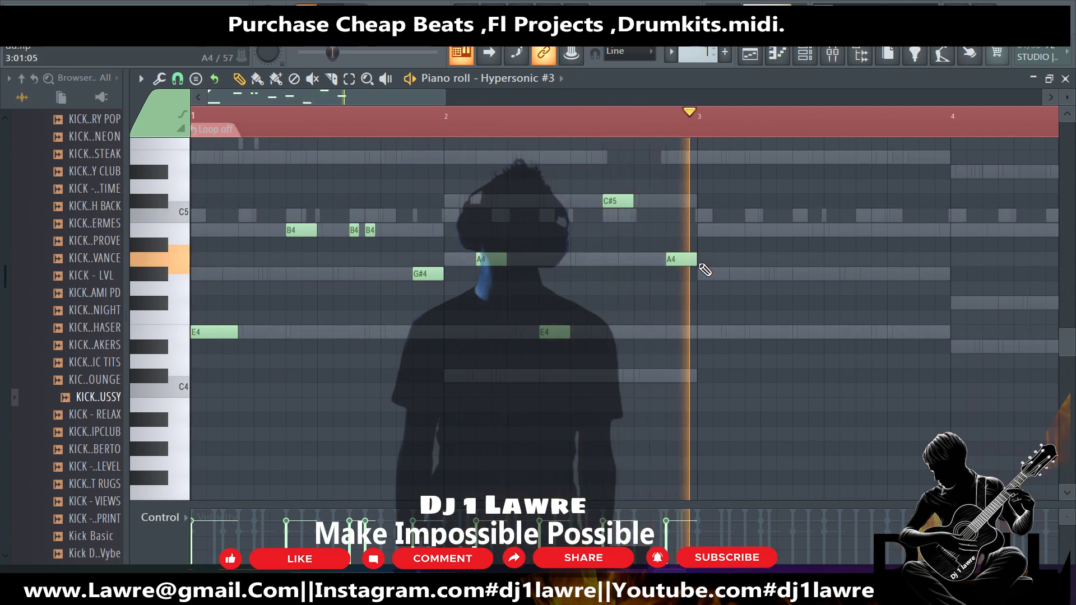
left_click_drag(681, 259, 635, 258)
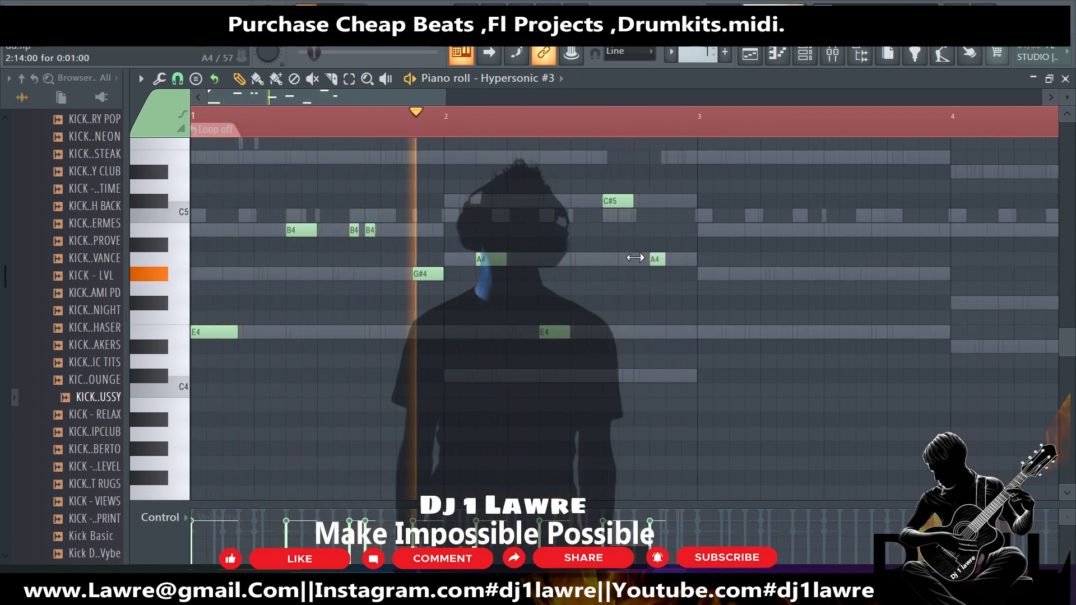
left_click(672, 260)
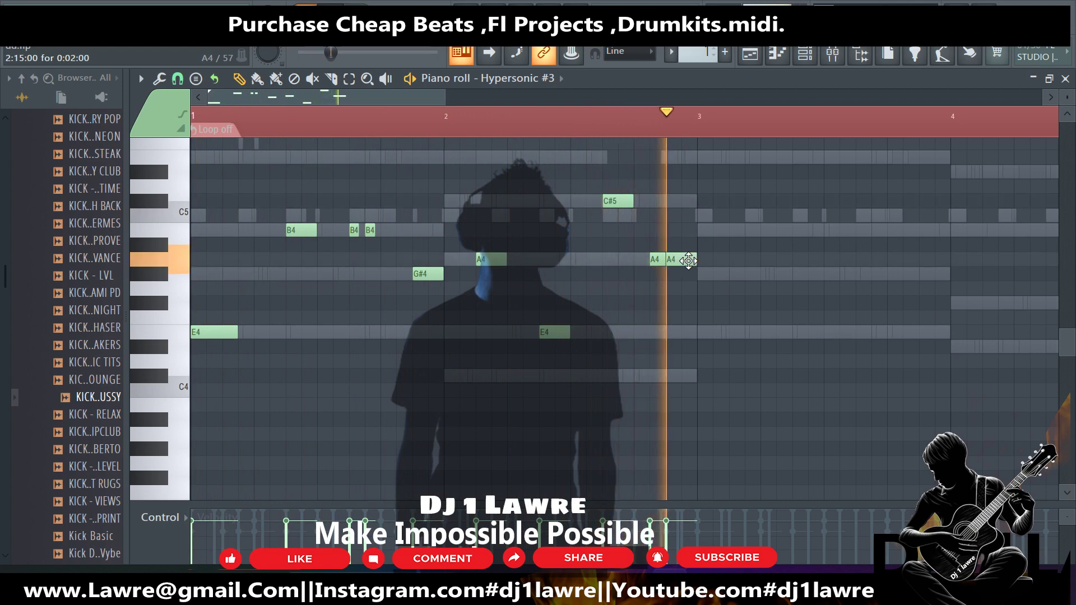
right_click(657, 259)
Write bar 3 with short B4 notes on steps 3, 4, 15 and 16, a 2-step G#4 on step 7 and B4 on step 11.
scroll(500, 297, "down", 2, "ctrl")
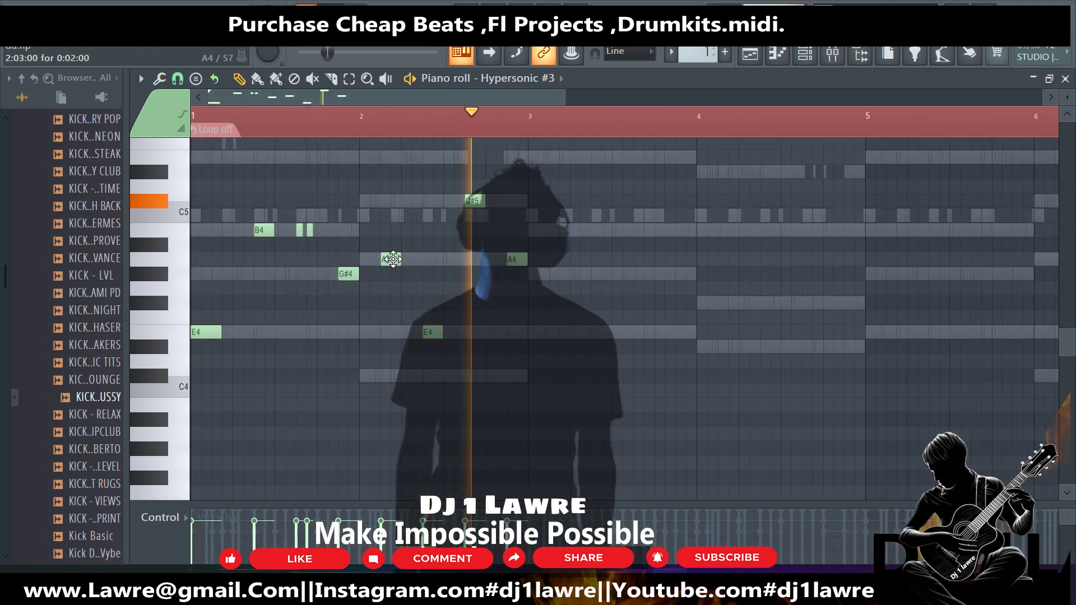
right_click(562, 230)
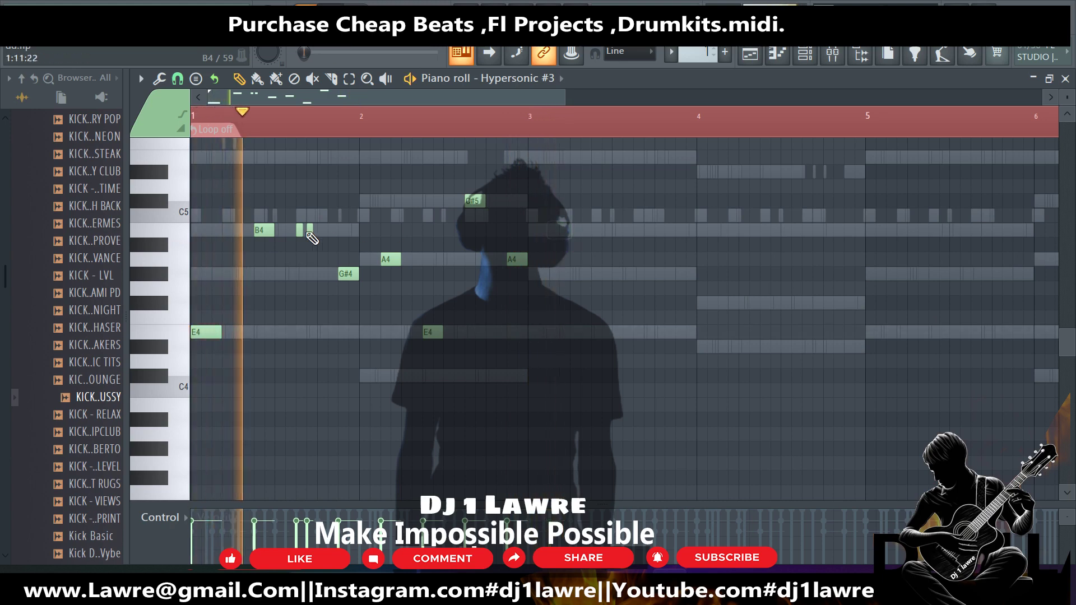
key("ctrl+z")
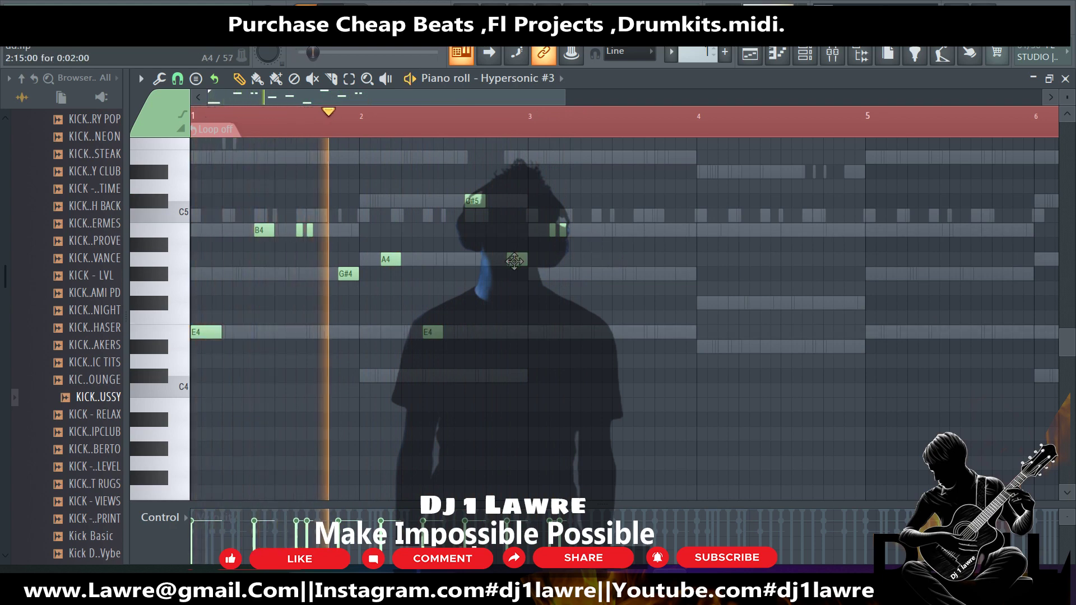
left_click(600, 273)
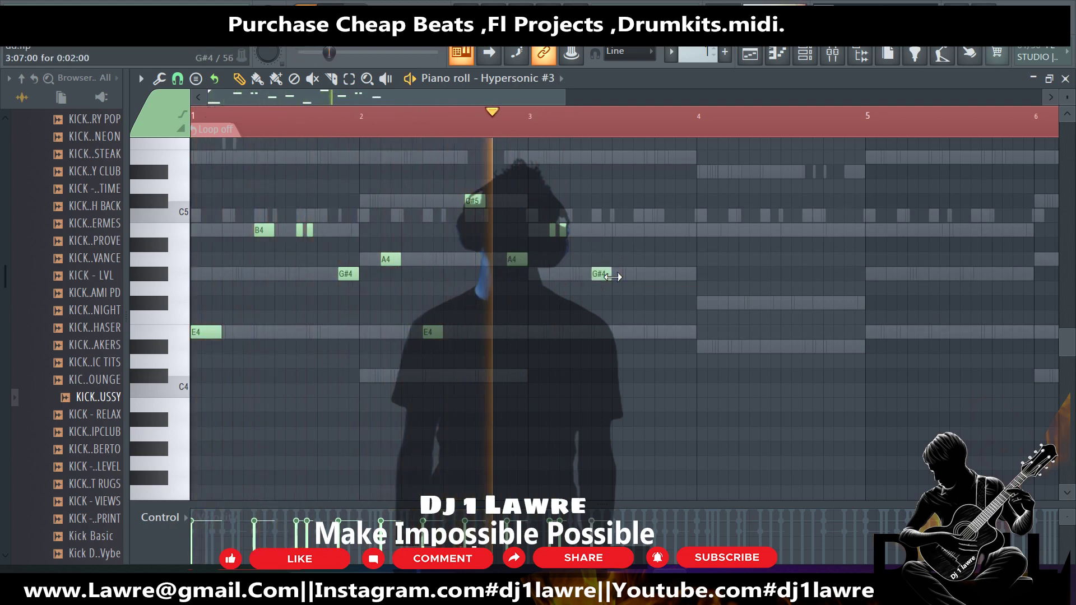
scroll(616, 274, "up", 2)
left_click(657, 231)
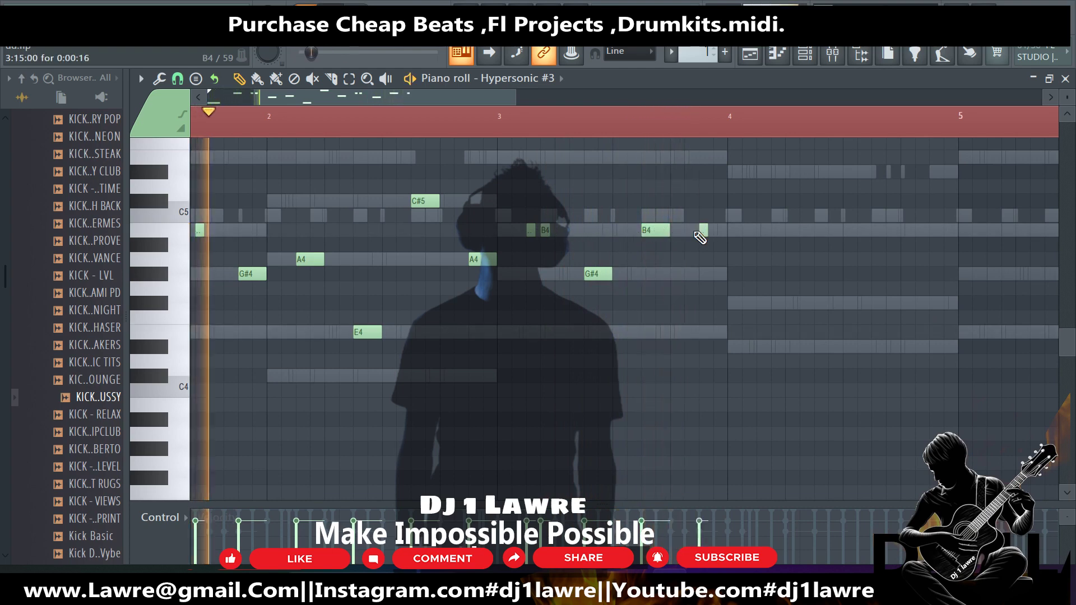
scroll(669, 278, "down", 1)
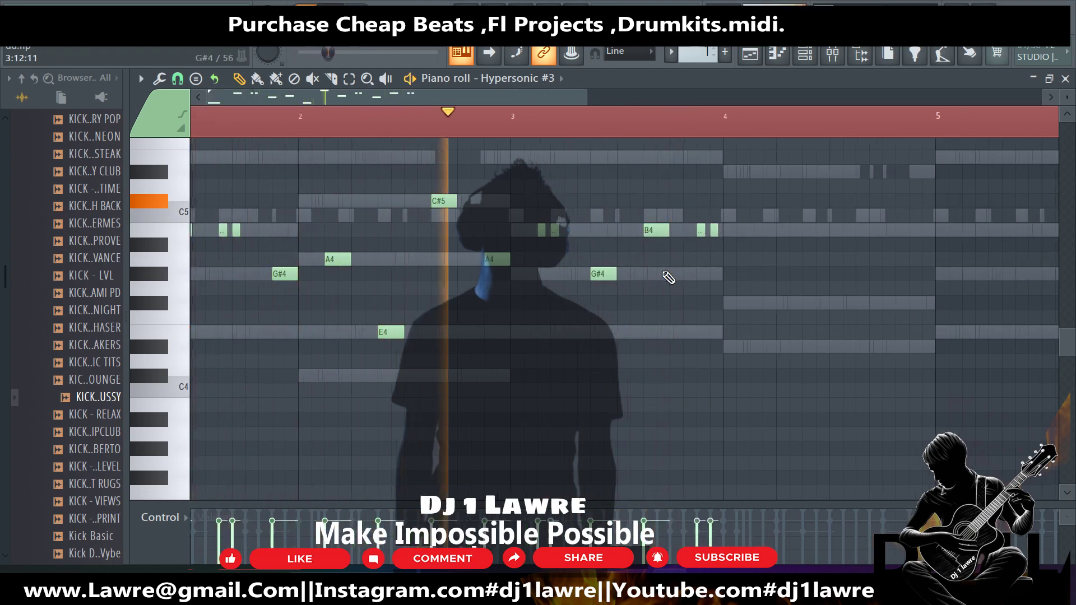
Write bar 4 with 2-step notes: F#4 on step 3, D#5 on step 7, and B4 on steps 5, 11 and 15.
scroll(669, 278, "down", 3)
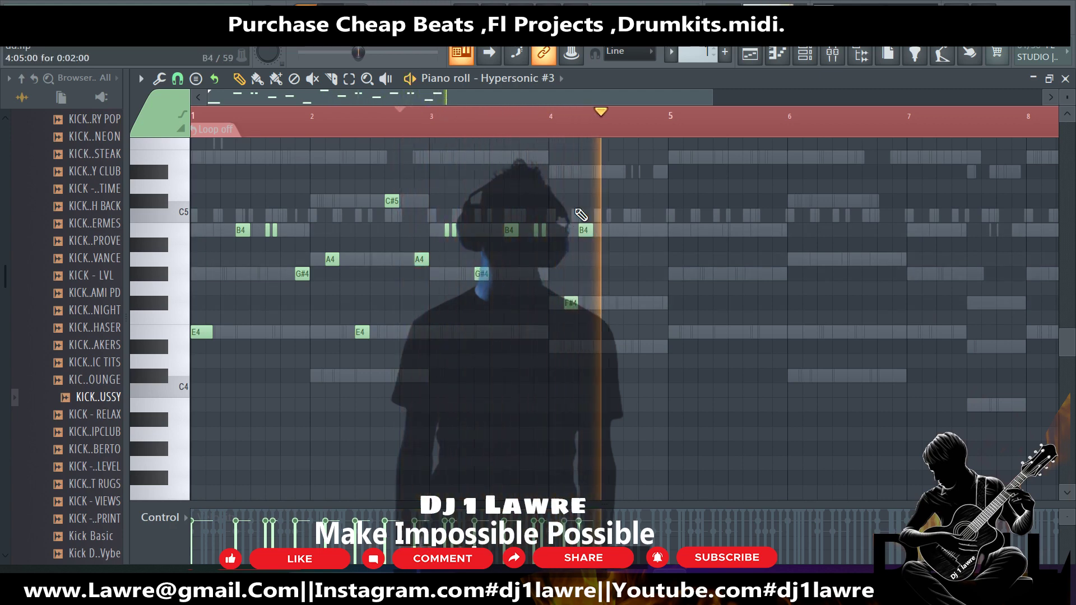
scroll(569, 213, "up", 2, "ctrl")
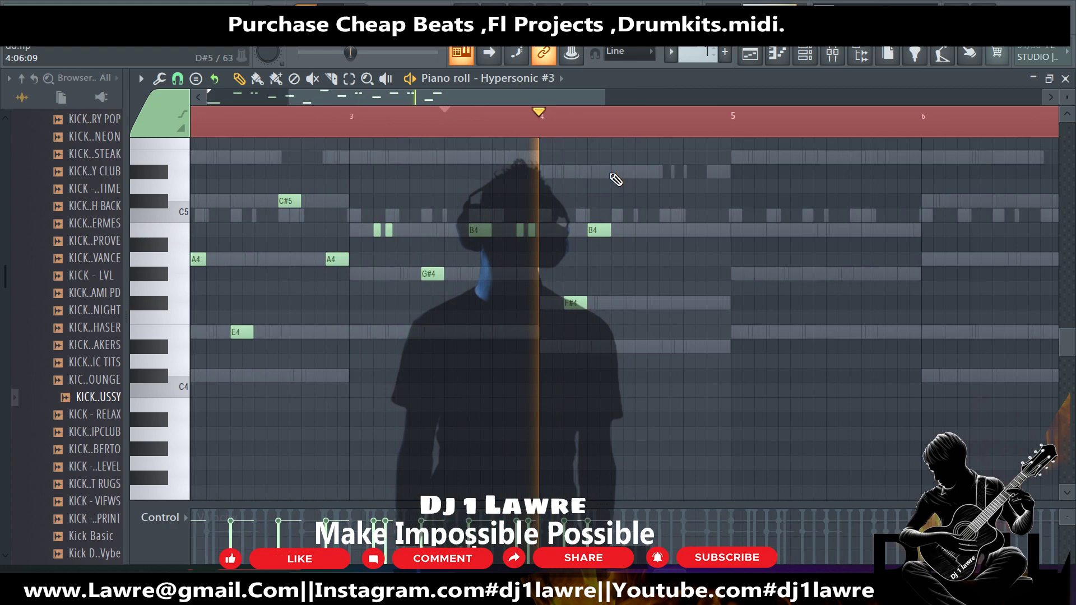
left_click(639, 231)
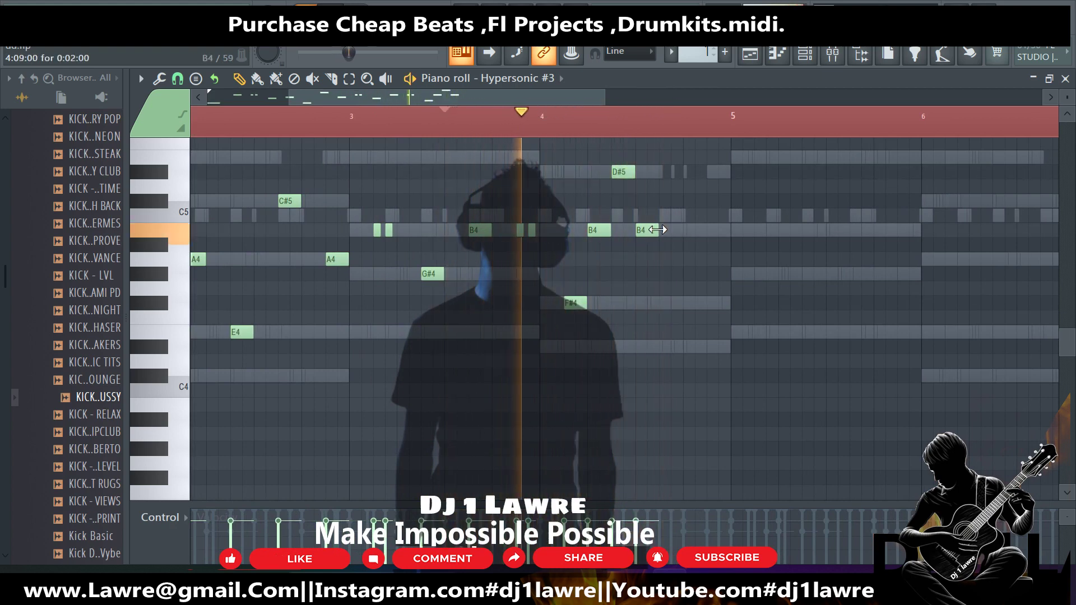
left_click_drag(647, 229, 671, 230)
left_click(711, 231)
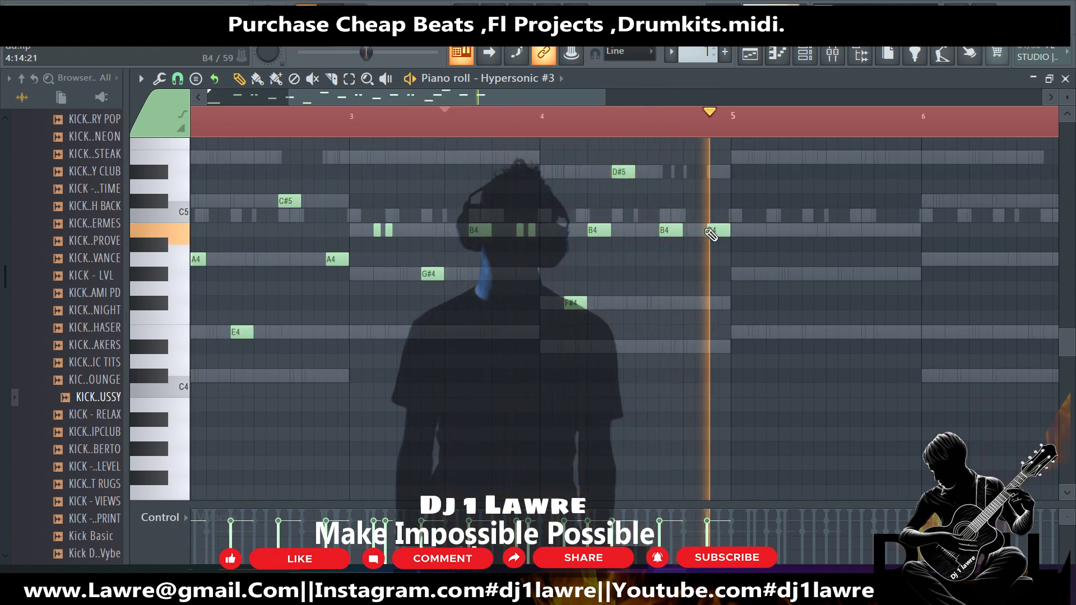
key("space")
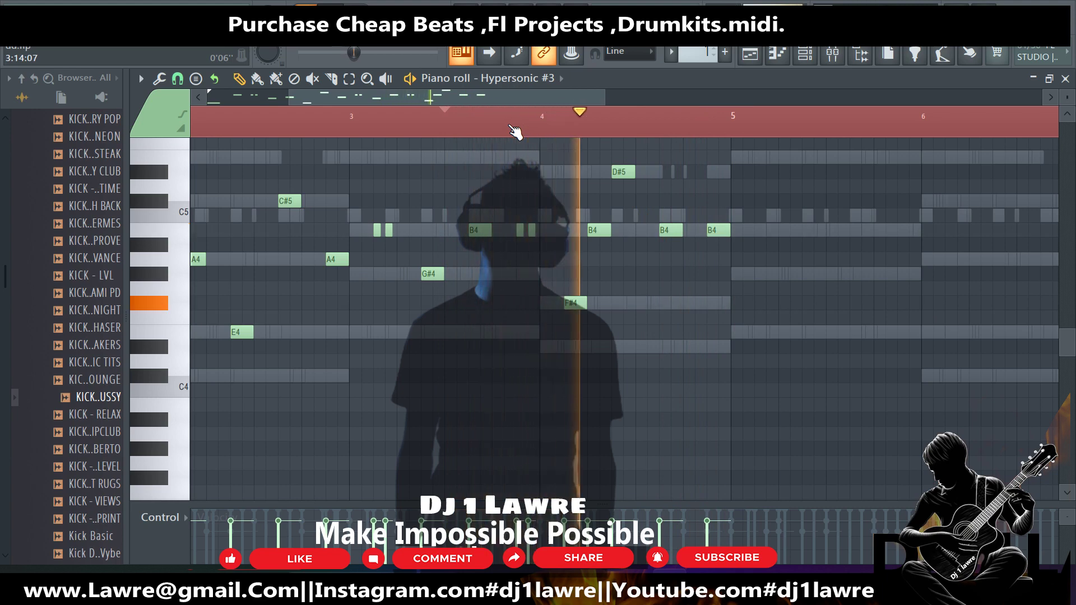
Add short B4 notes on steps 3, 4, 10, 11 and 12 of bar 5 and a 2-step E4 on step 7.
key("space")
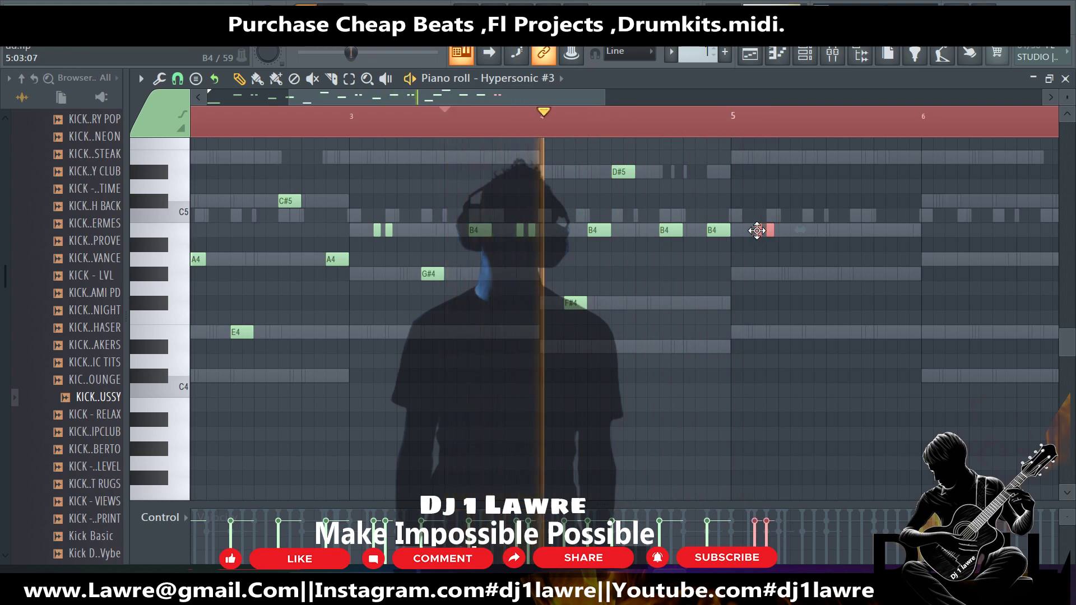
left_click_drag(769, 230, 835, 239)
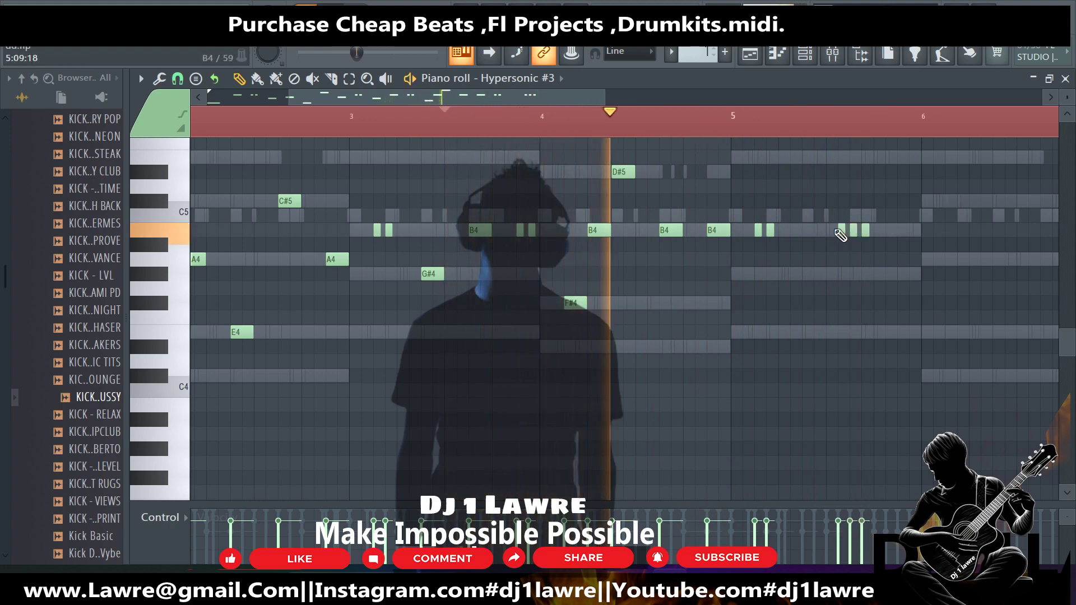
left_click(773, 250)
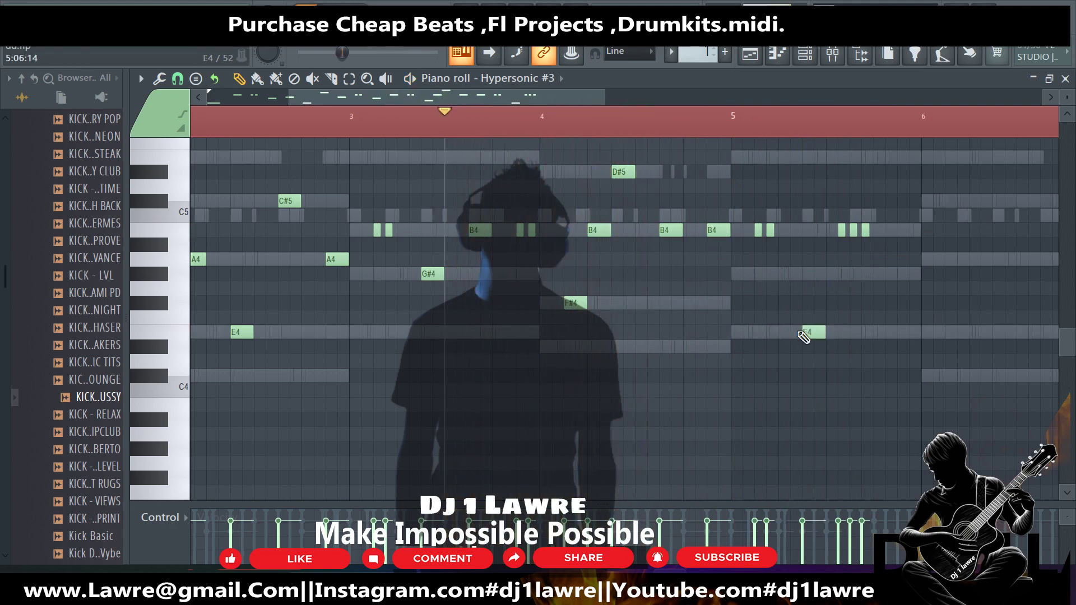
key("space")
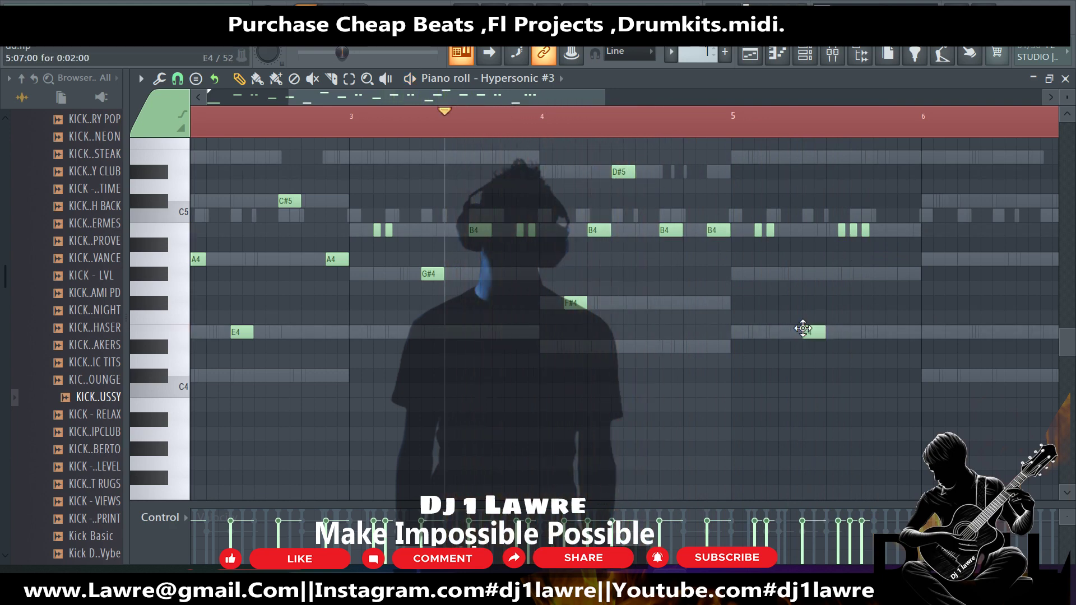
Rework bar 5: remove the B4 on step 10, add a 2-step G#4 on step 15, and raise the E4 on step 7 to B4.
scroll(808, 337, "down", 3)
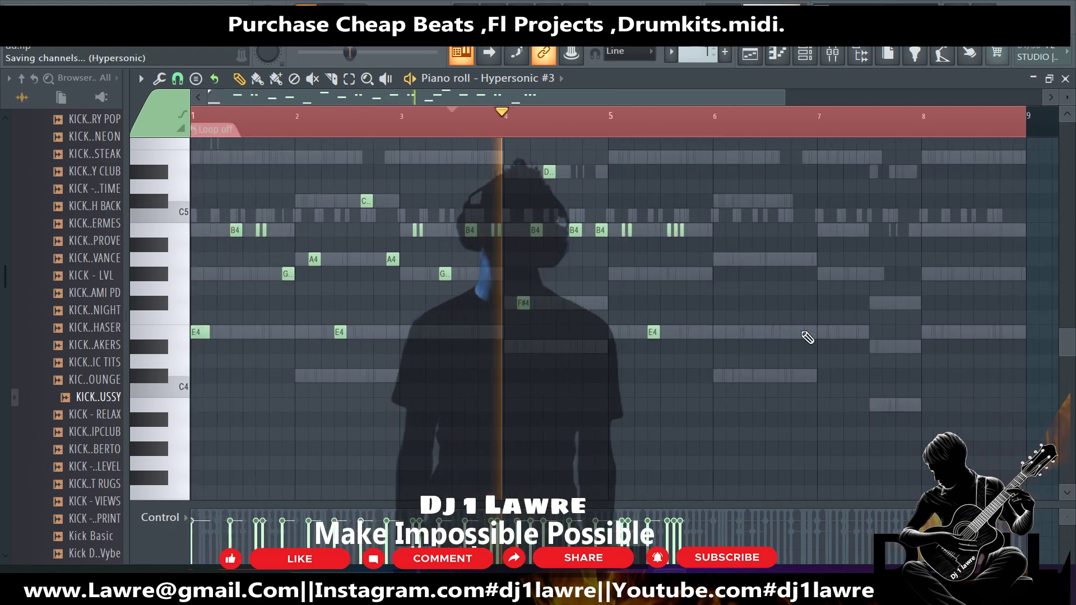
scroll(967, 332, "up", 2)
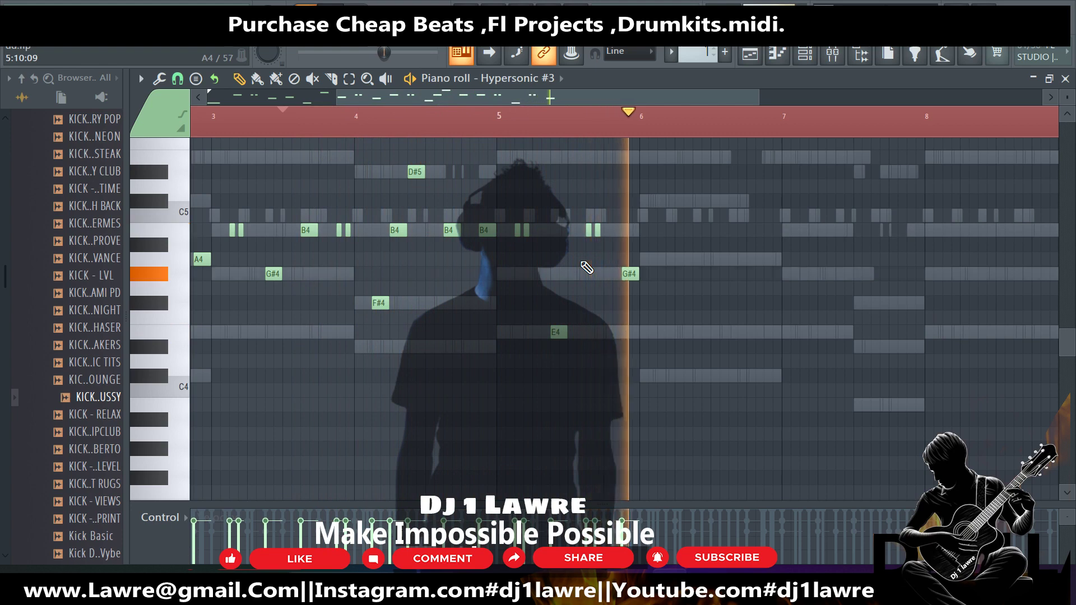
left_click_drag(557, 332, 559, 220)
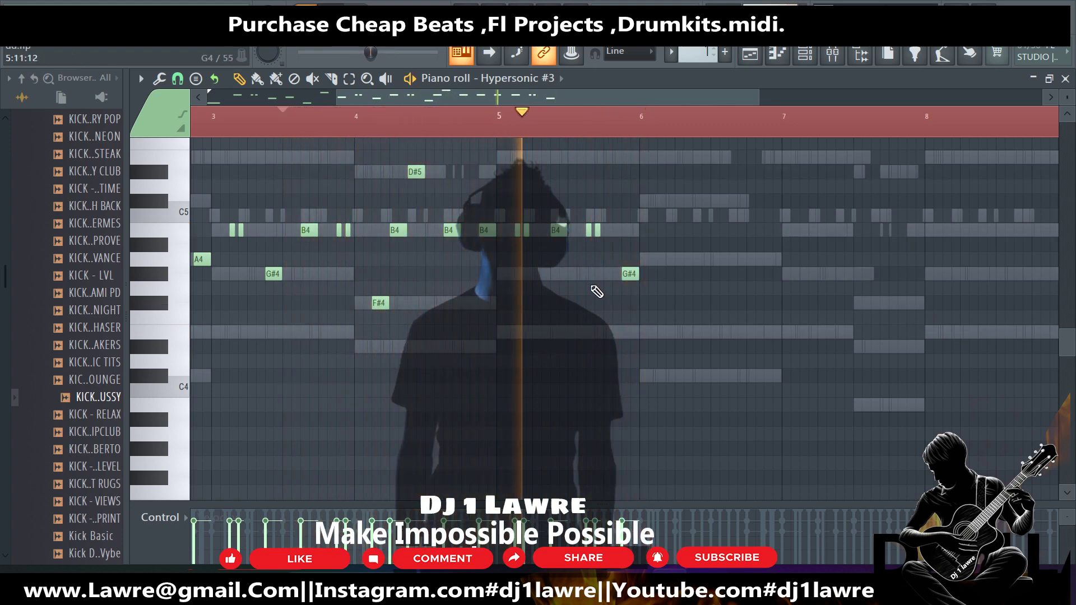
key("space")
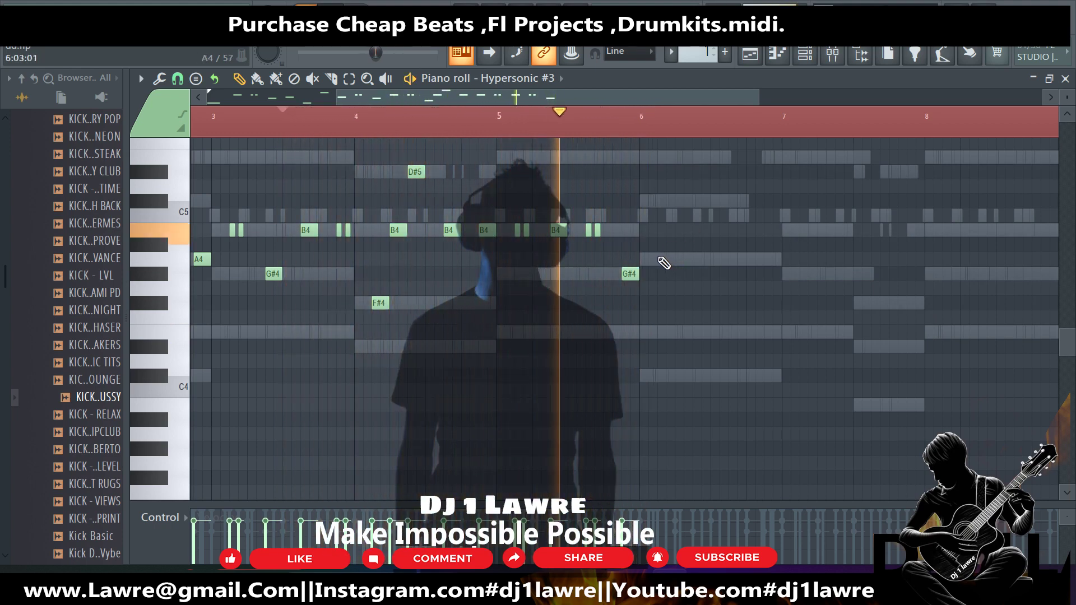
Write bar 6 with 2-step notes A4, E4, C#4 and A4 on steps 3, 7, 11 and 13, and start bar 7 with an E4.
left_click(660, 259)
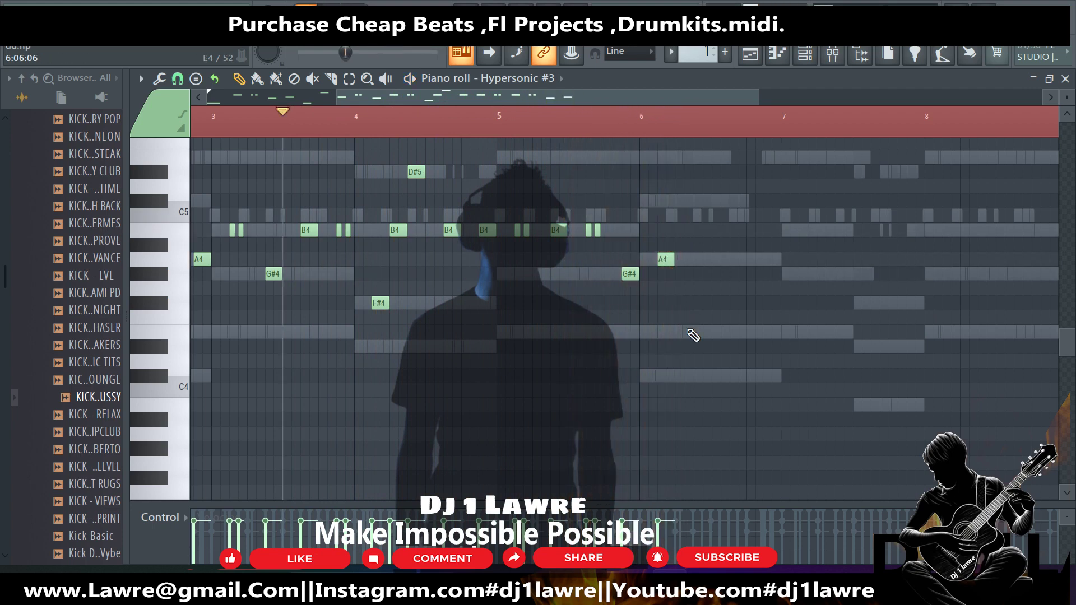
scroll(700, 292, "up", 1)
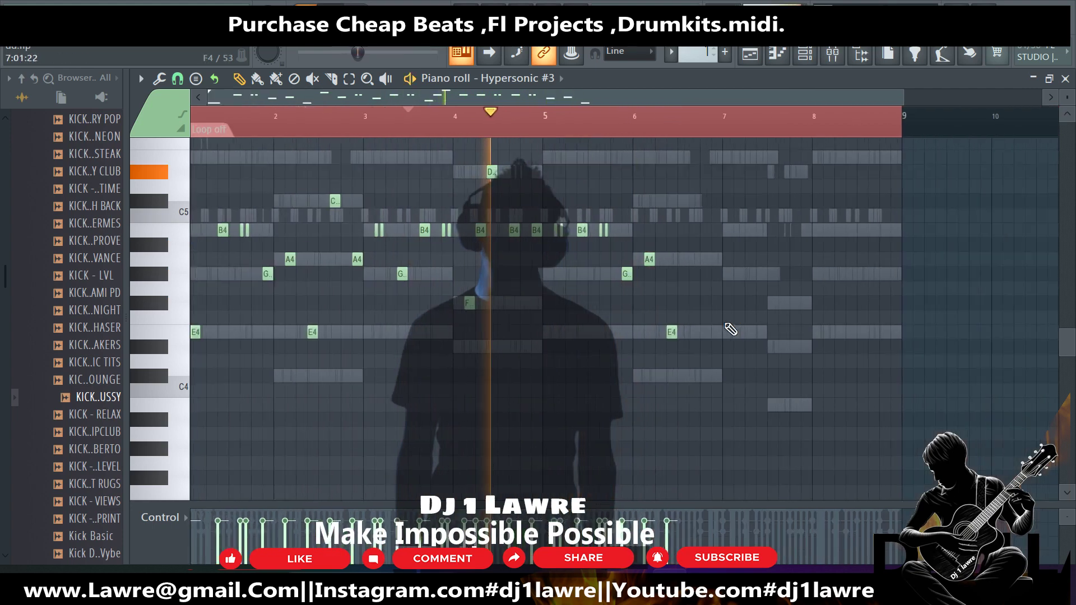
left_click(646, 375)
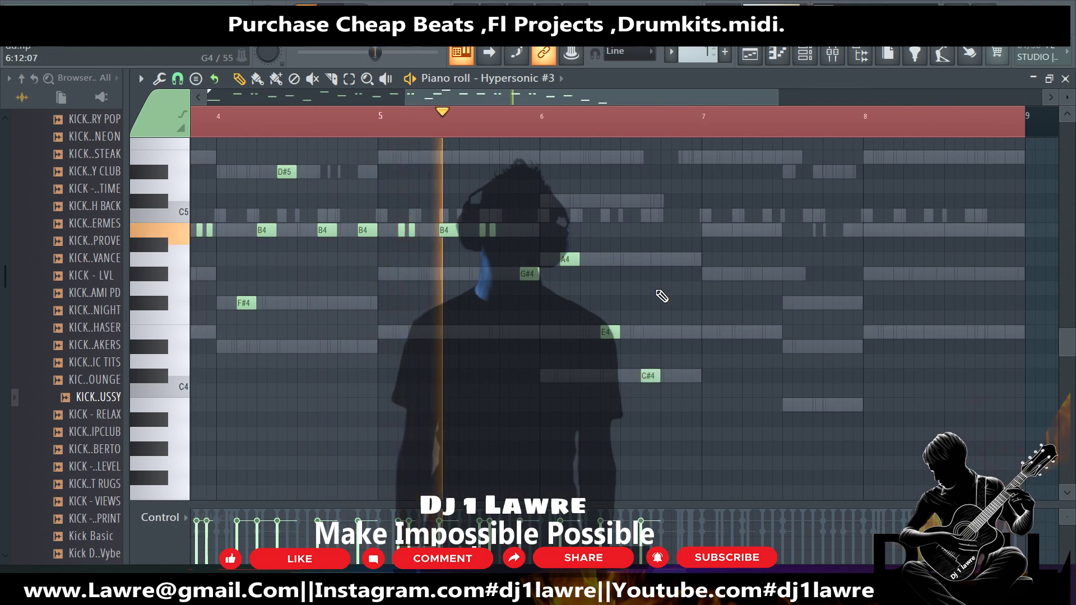
left_click(664, 259)
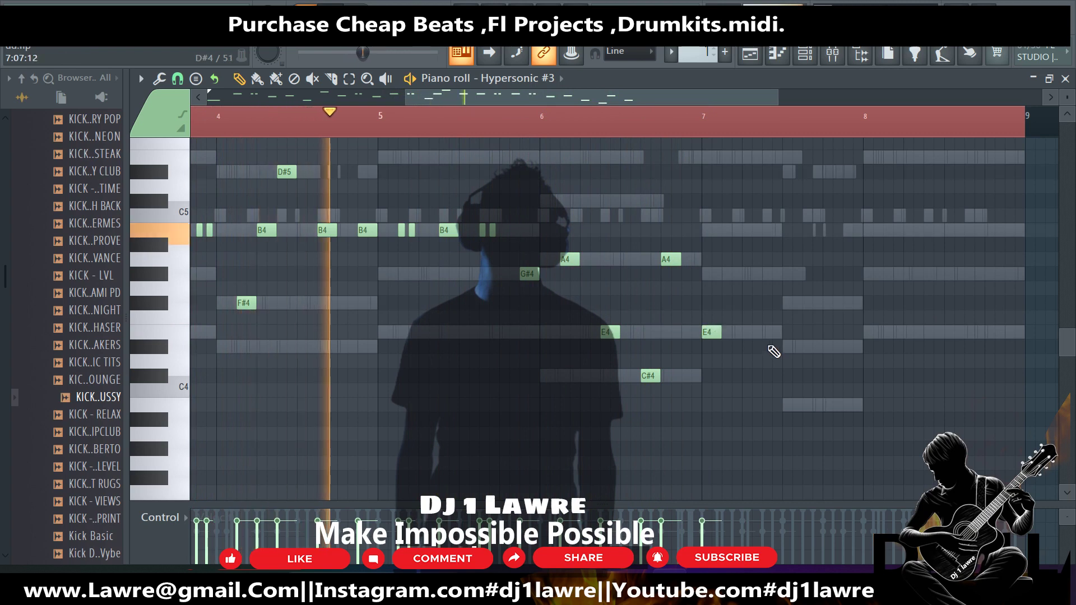
scroll(785, 350, "down", 2)
scroll(797, 350, "up", 3)
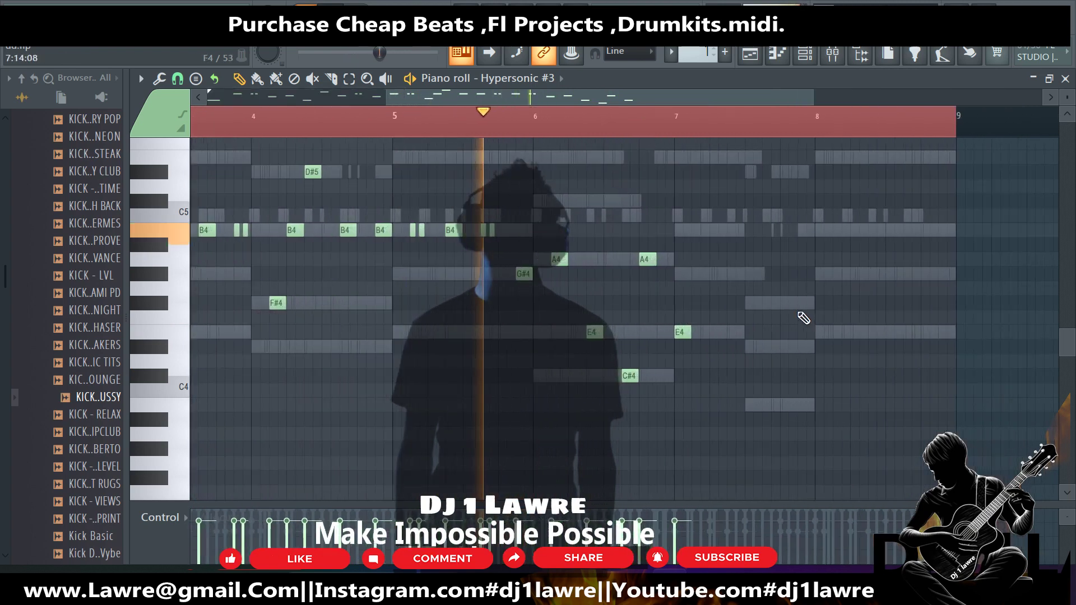
Add 2-step notes: B4 on step 3, E4 on step 5 and B3 on steps 9 and 13 of bar 7, plus E4 on steps 1 and 5 of bar 8.
left_click(698, 230)
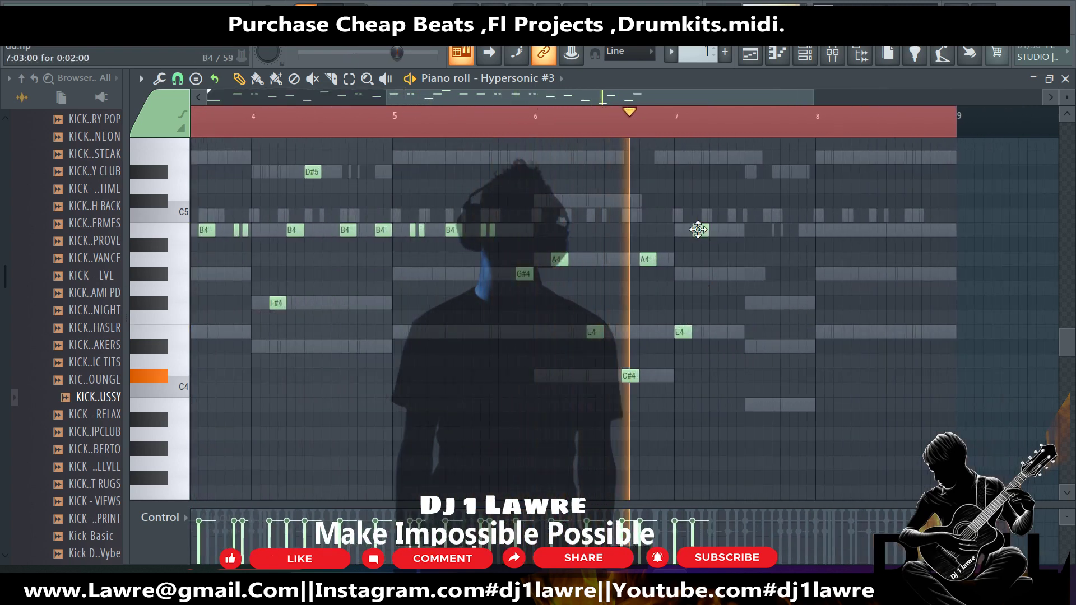
key("space")
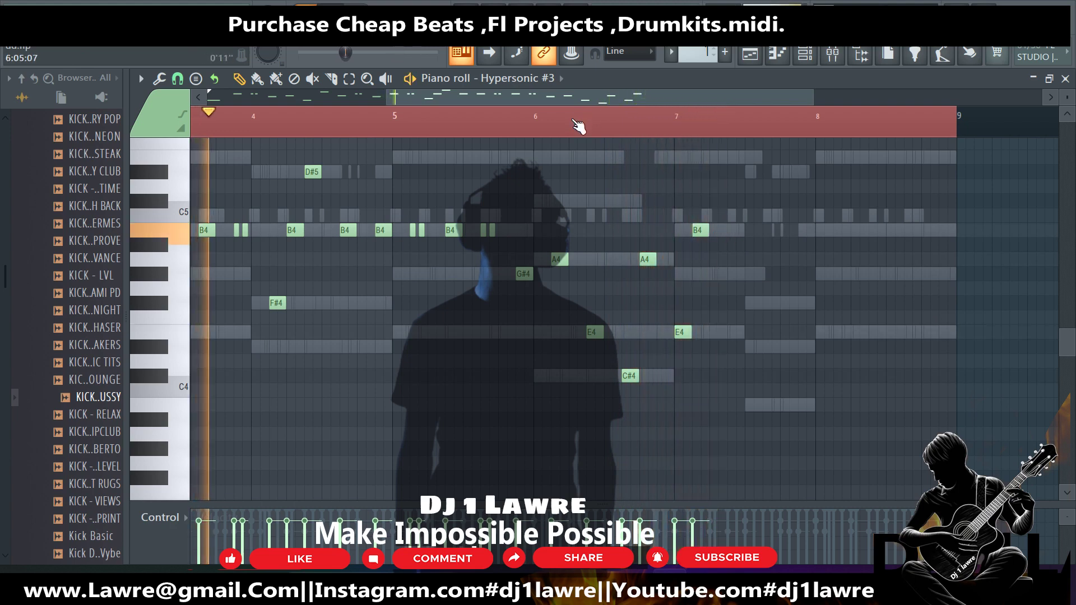
left_click(577, 127)
key("space")
left_click(718, 332)
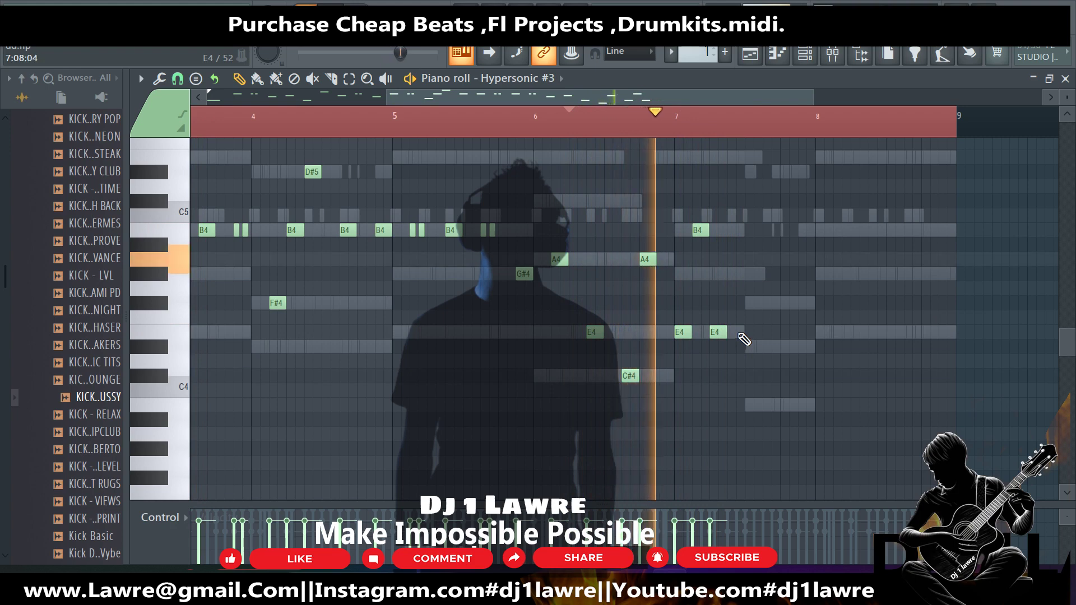
left_click(749, 405)
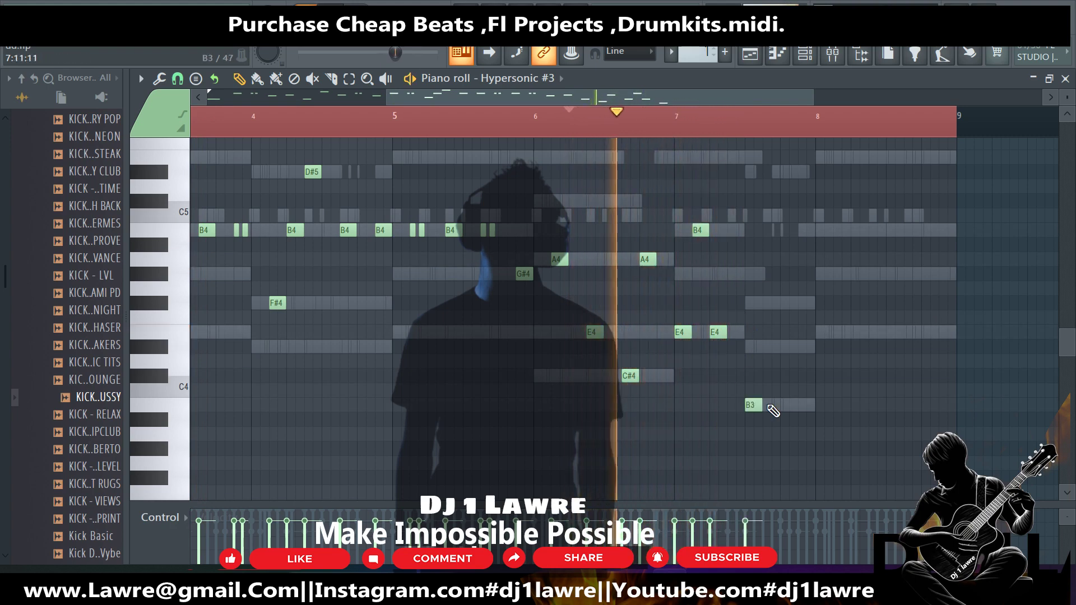
left_click(785, 405)
left_click(821, 332)
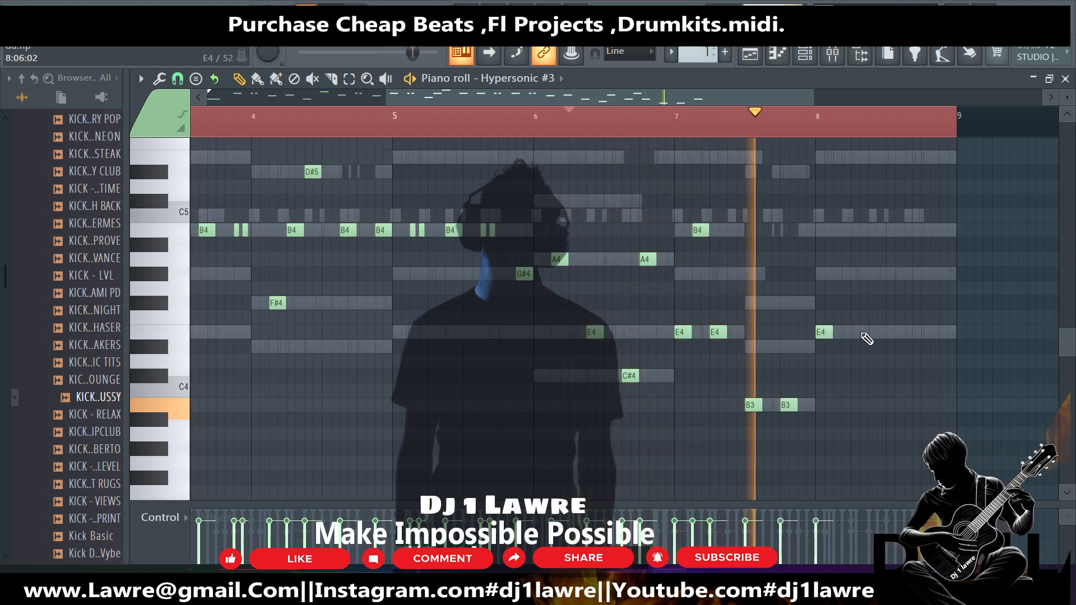
left_click(856, 332)
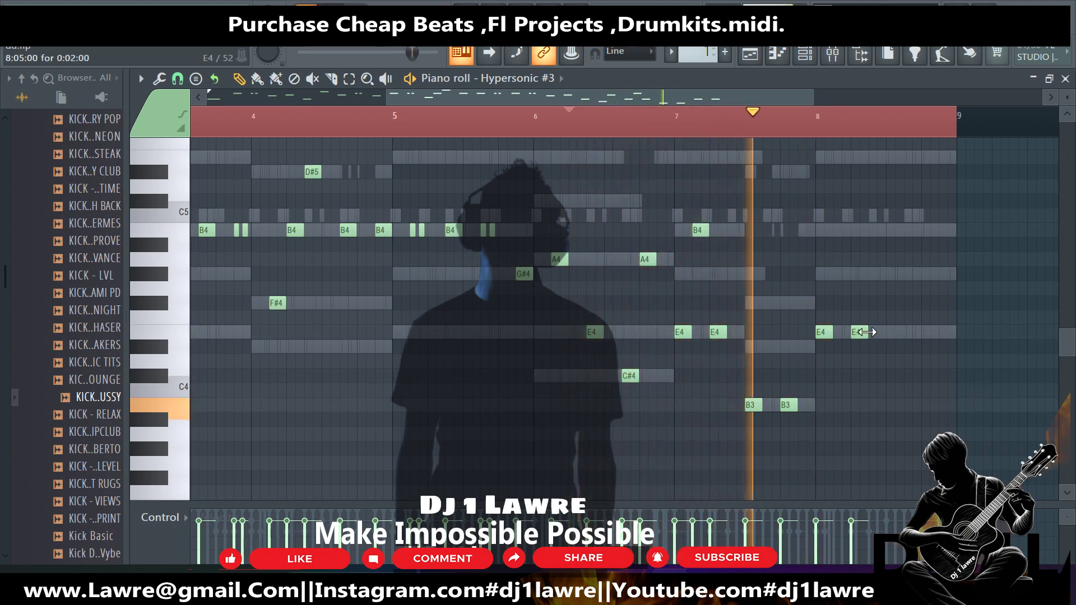
Fill bar 7 with 2-step notes G#4 on step 7, B4 on step 13, and F#4 on steps 11 and 15, replacing the B3 on step 13.
left_click(729, 274)
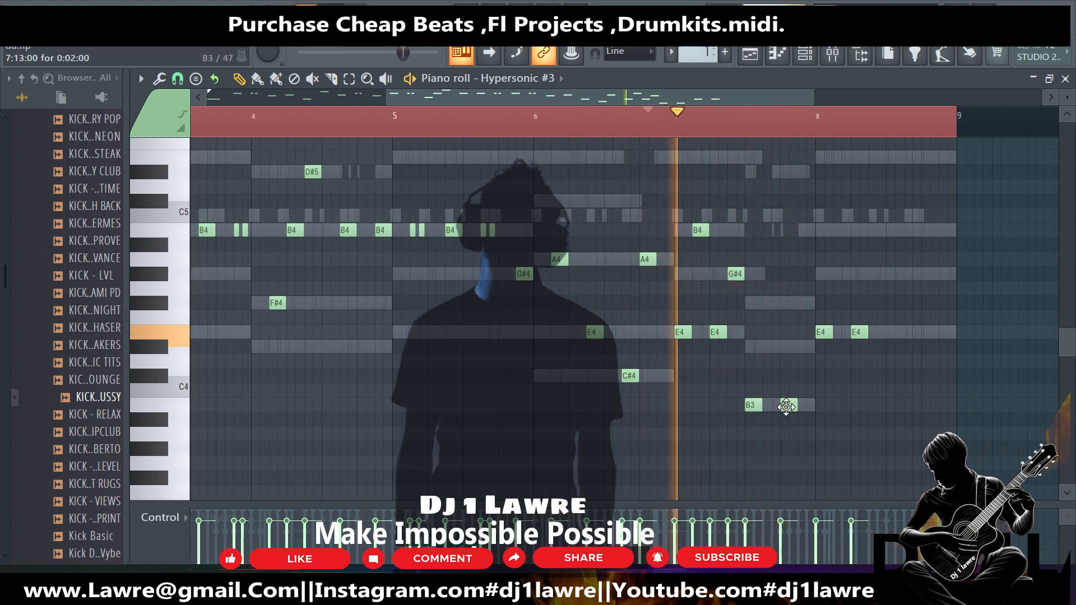
left_click_drag(786, 406, 792, 303)
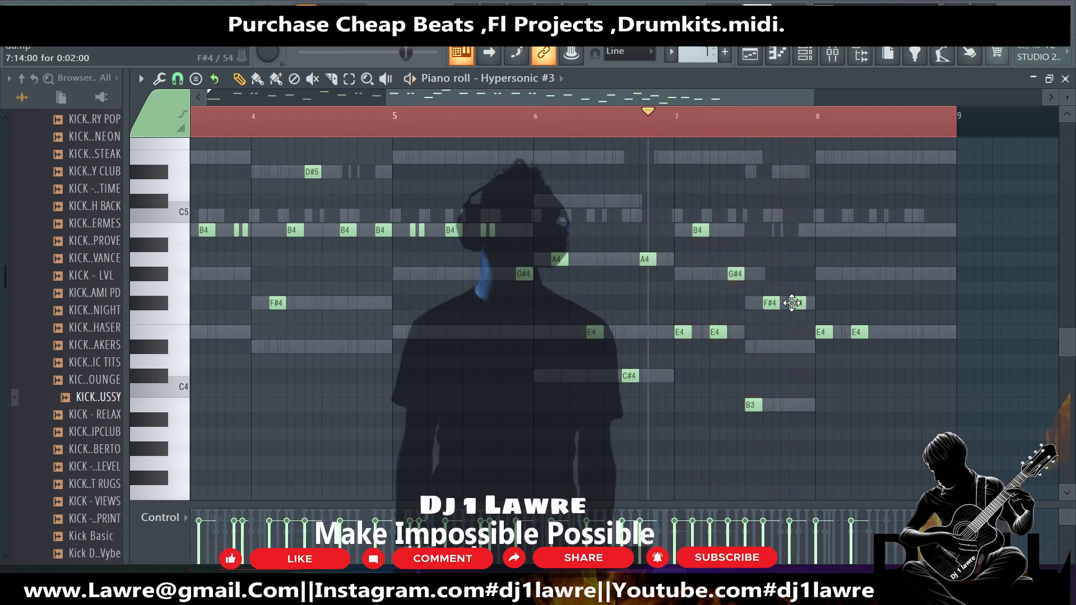
scroll(919, 343, "up", 2, "ctrl")
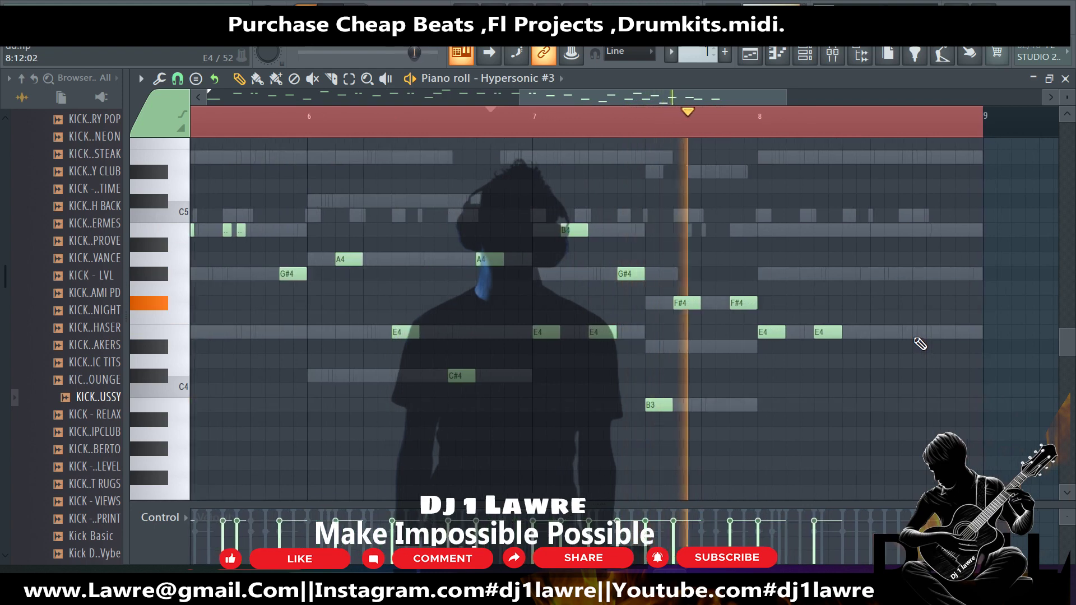
left_click(704, 217)
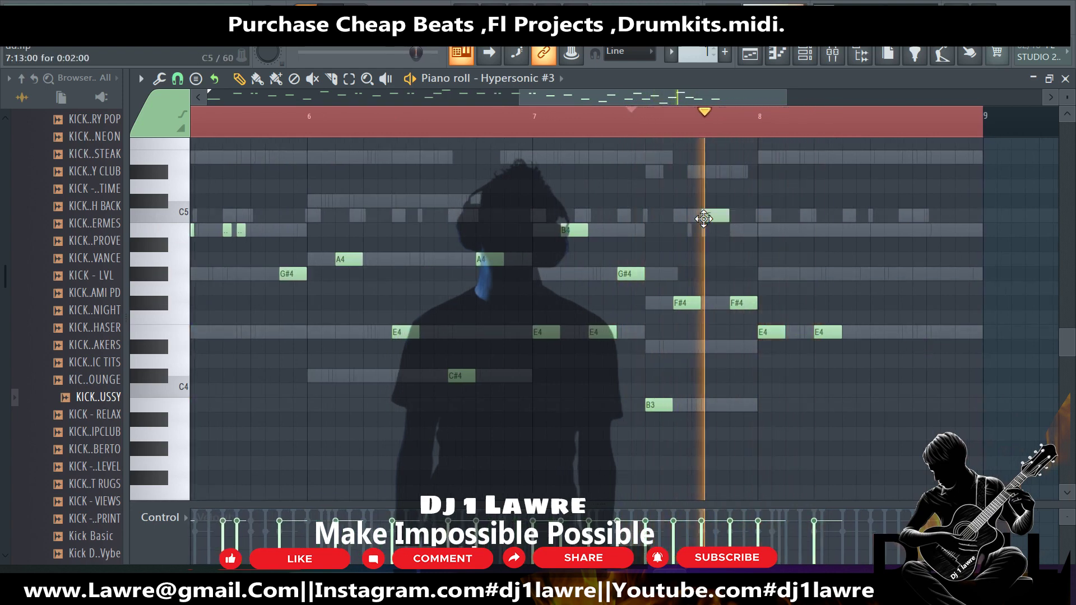
left_click_drag(708, 225, 714, 233)
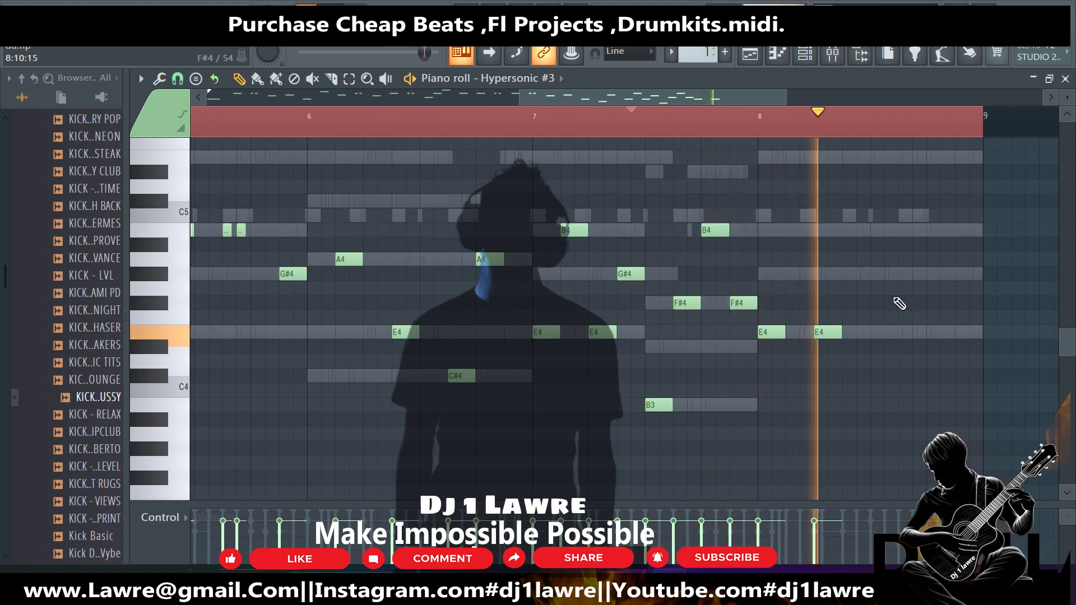
Extend bar 8 with 2-step E4 notes on steps 9 and 13 and 2-step G#4 notes on steps 3 and 6.
left_click(879, 333)
left_click(930, 331)
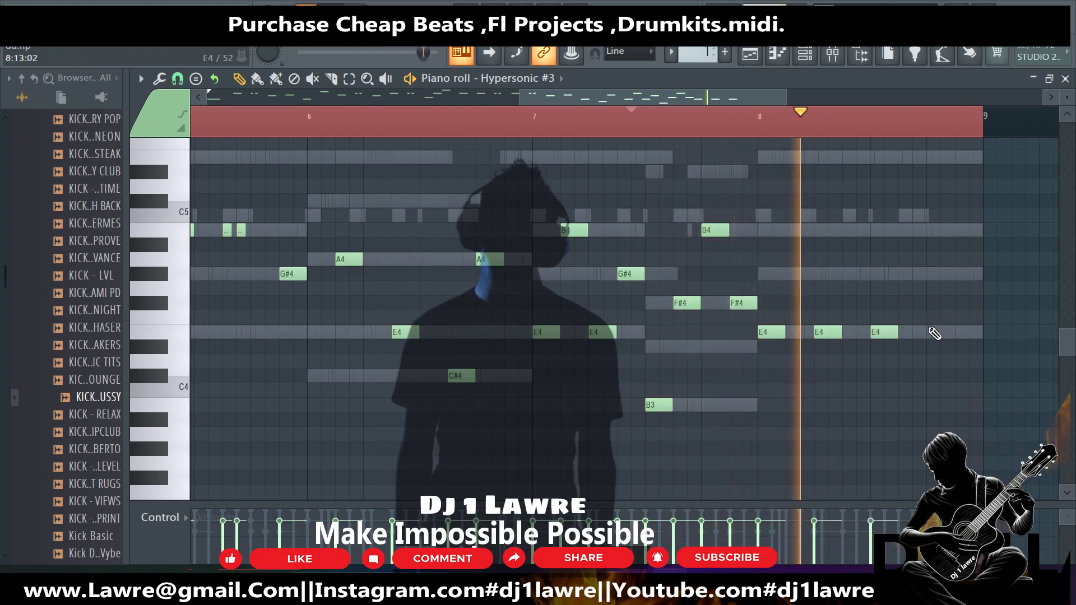
left_click(800, 275)
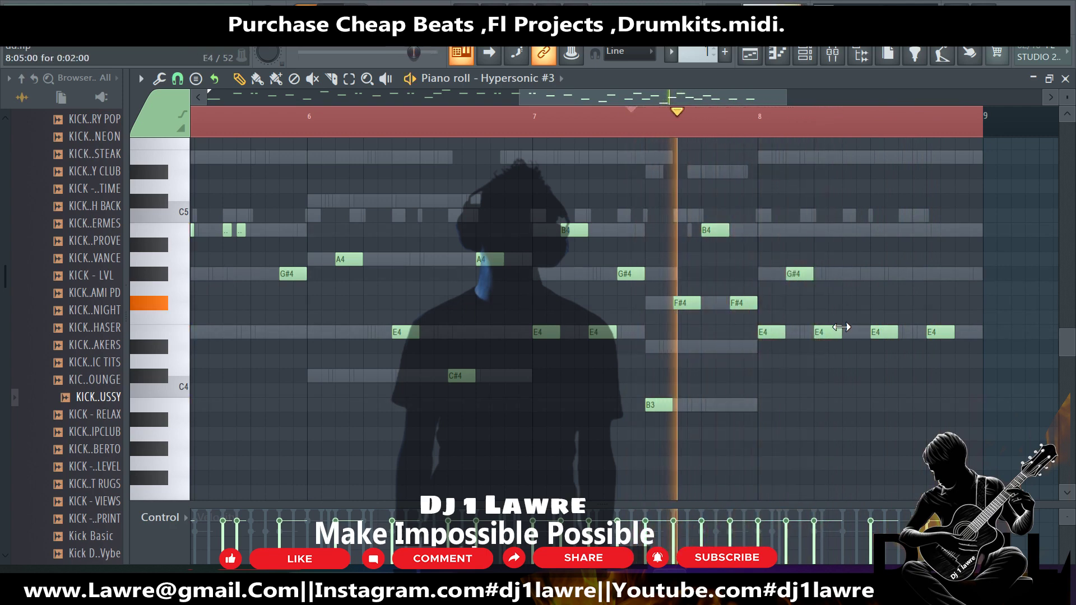
left_click(833, 274)
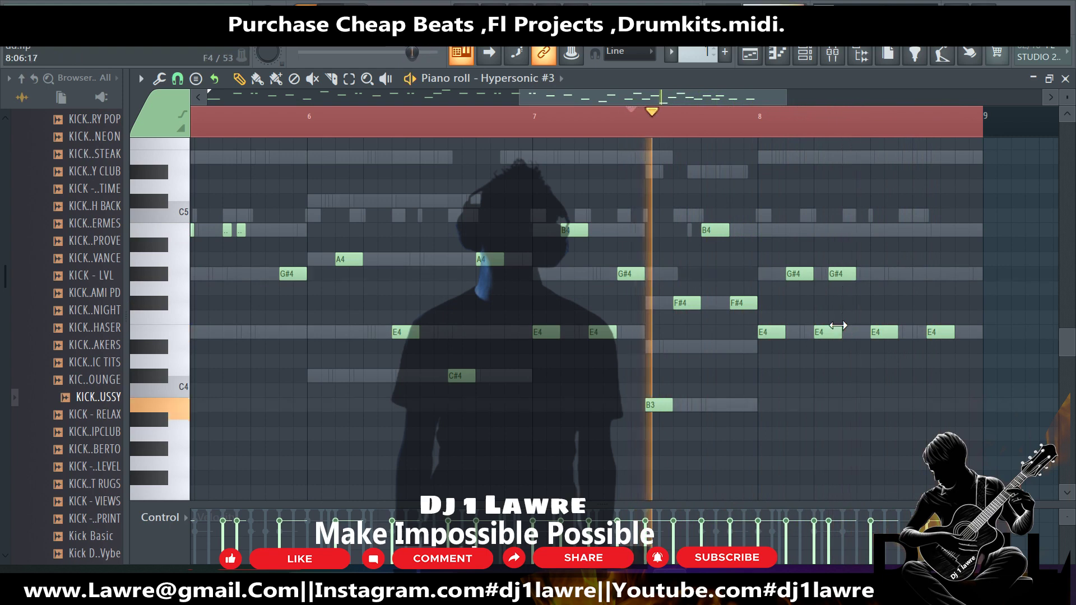
Shorten the E4 on step 5 of bar 8 to one step, and turn the G#4 on step 3 into a one-step note on step 4.
left_click_drag(841, 326, 829, 326)
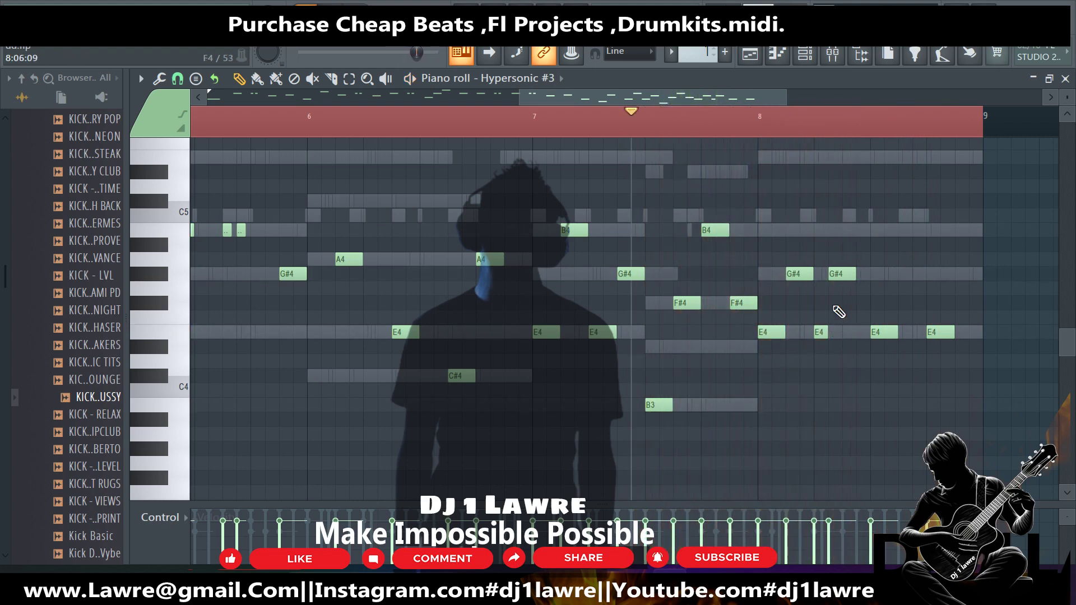
left_click_drag(831, 275, 801, 275)
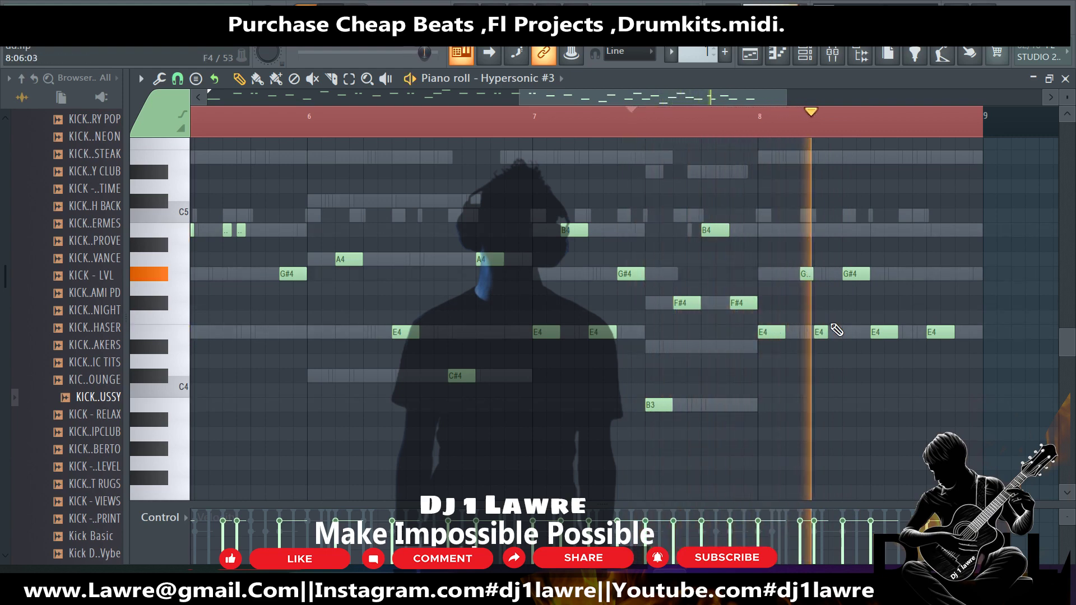
mouse_move(850, 276)
left_mouse_down()
mouse_move(835, 276)
mouse_move(846, 277)
left_mouse_up()
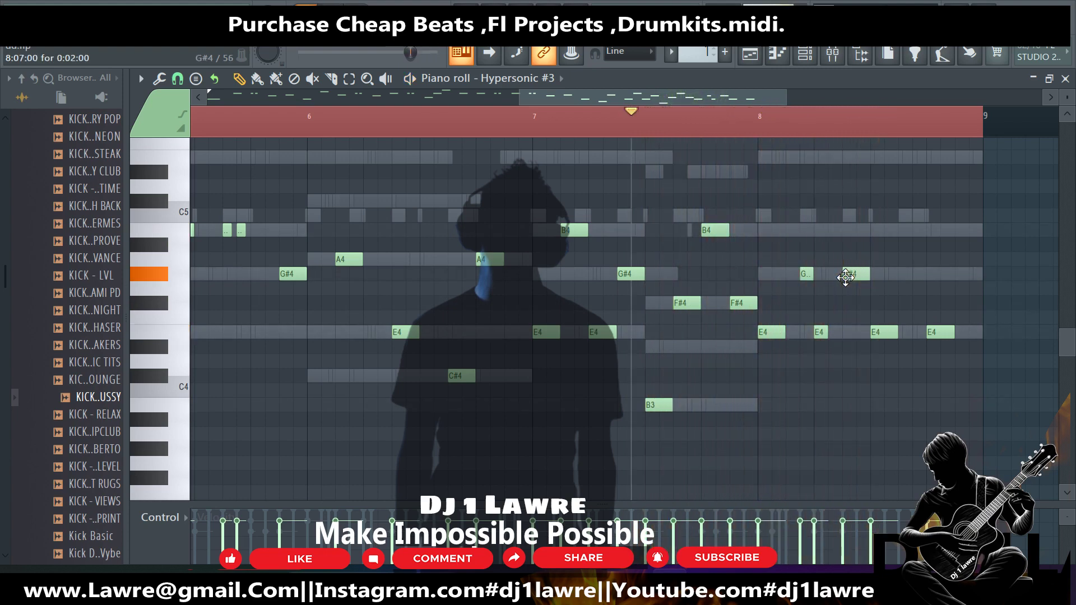
Mute the Purity #6 and Purity #7 channels and reopen the Hypersonic #3 piano roll.
left_click(820, 55)
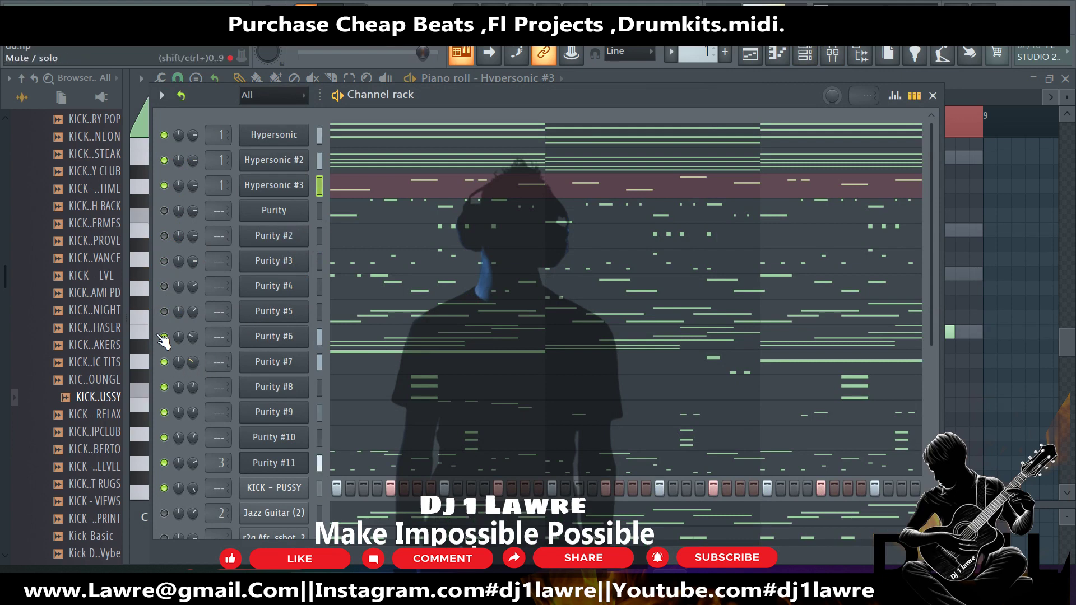
left_click(165, 362)
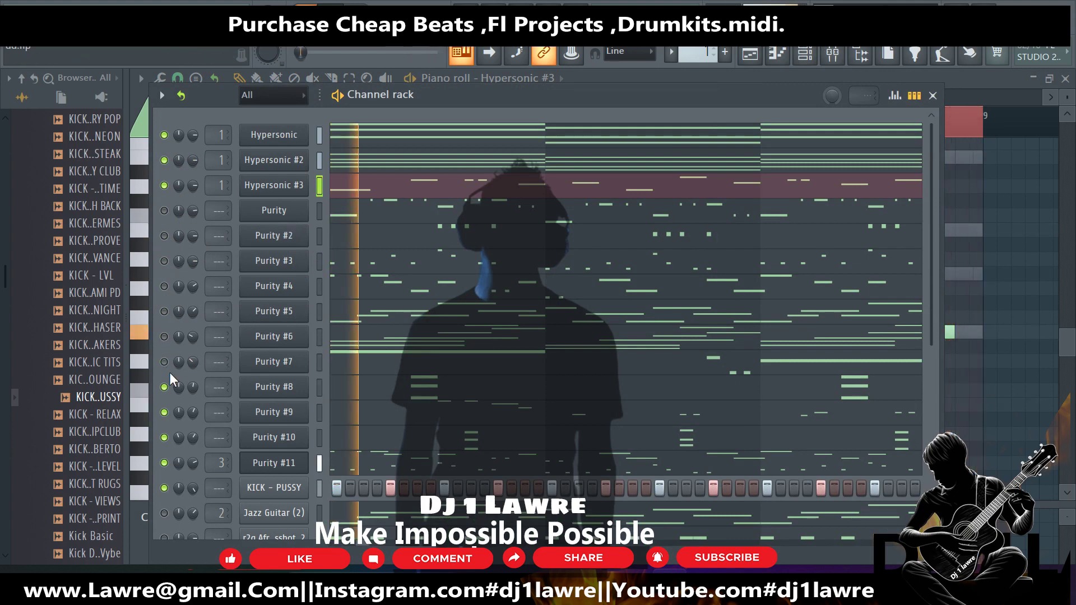
left_click(433, 195)
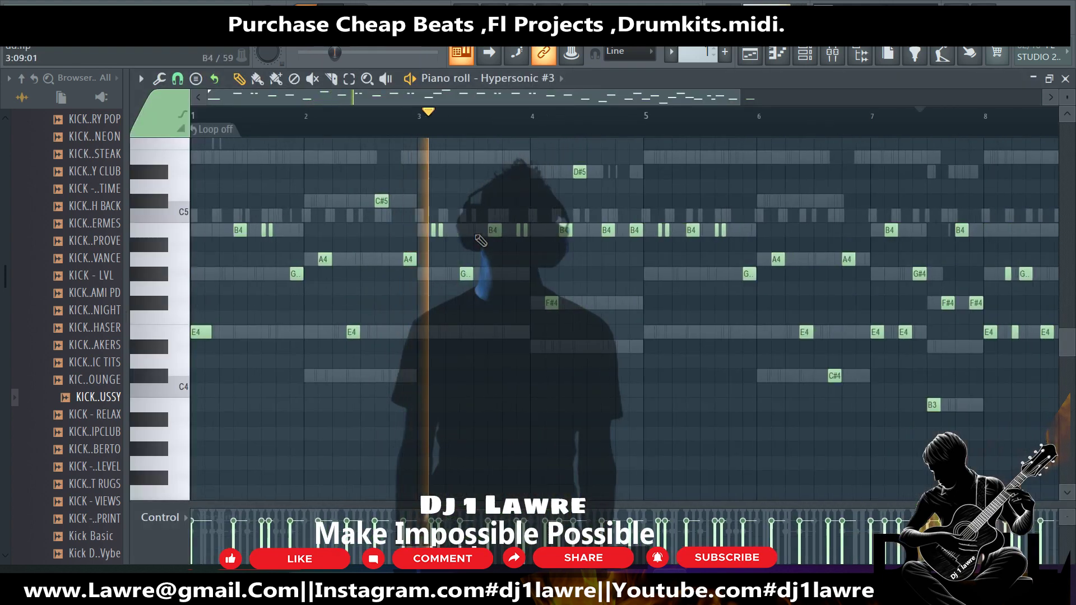
Move the G#4 on step 6 of bar 8 to step 7, and add 2-step G#4 notes on steps 11 and 15.
scroll(505, 252, "down", 2)
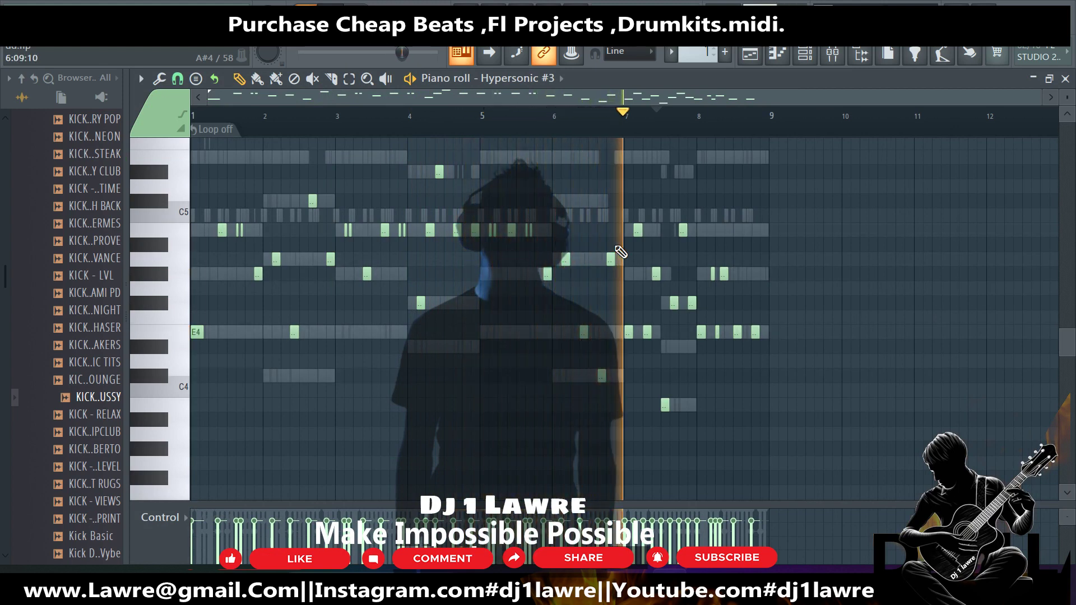
scroll(756, 245, "up", 3)
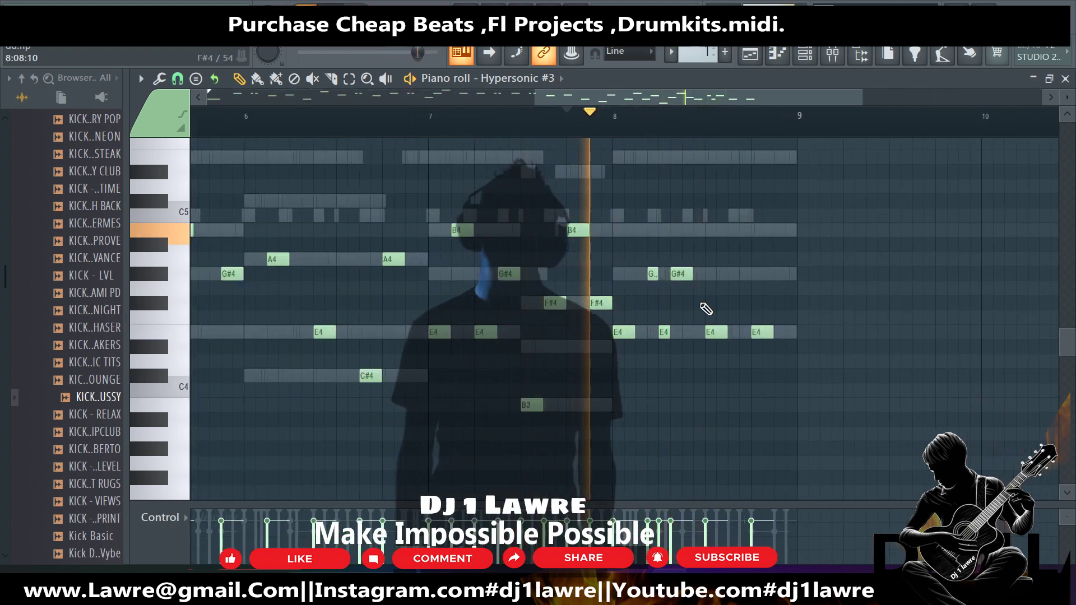
left_click_drag(684, 273, 695, 274)
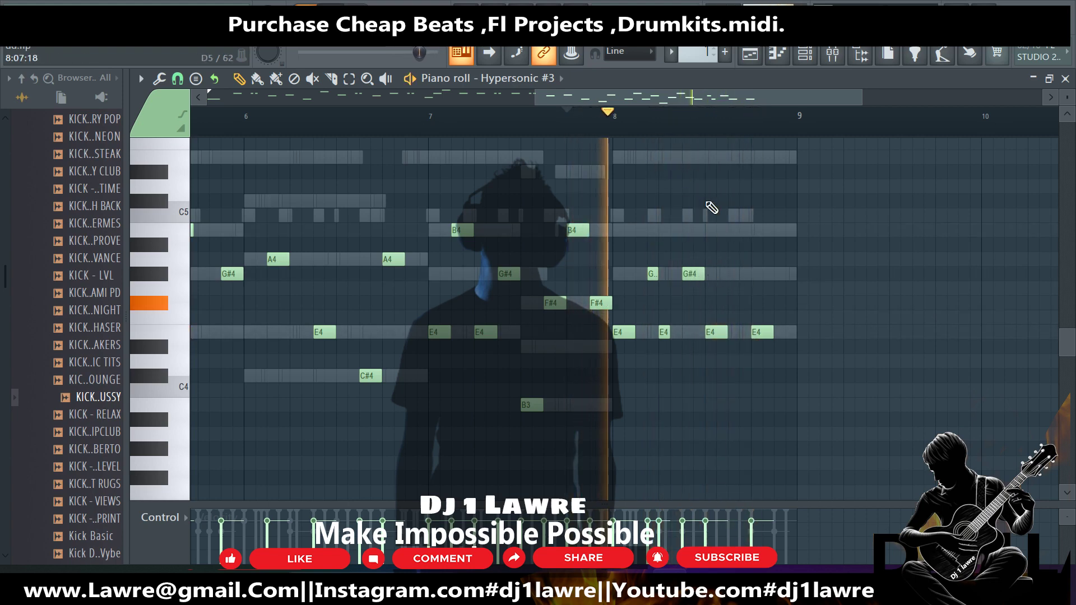
left_click(732, 274)
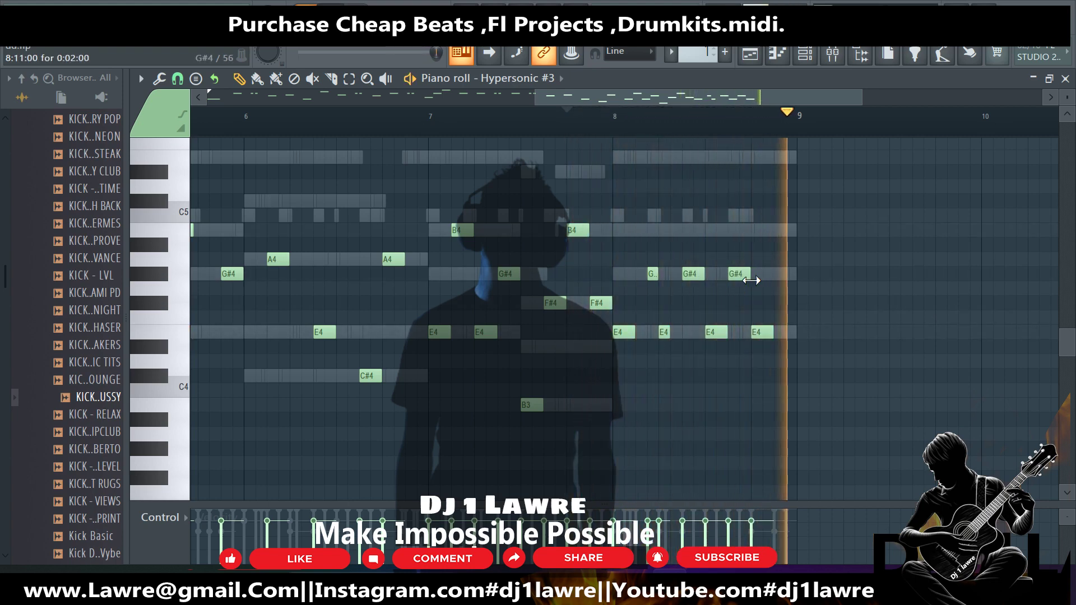
left_click(778, 274)
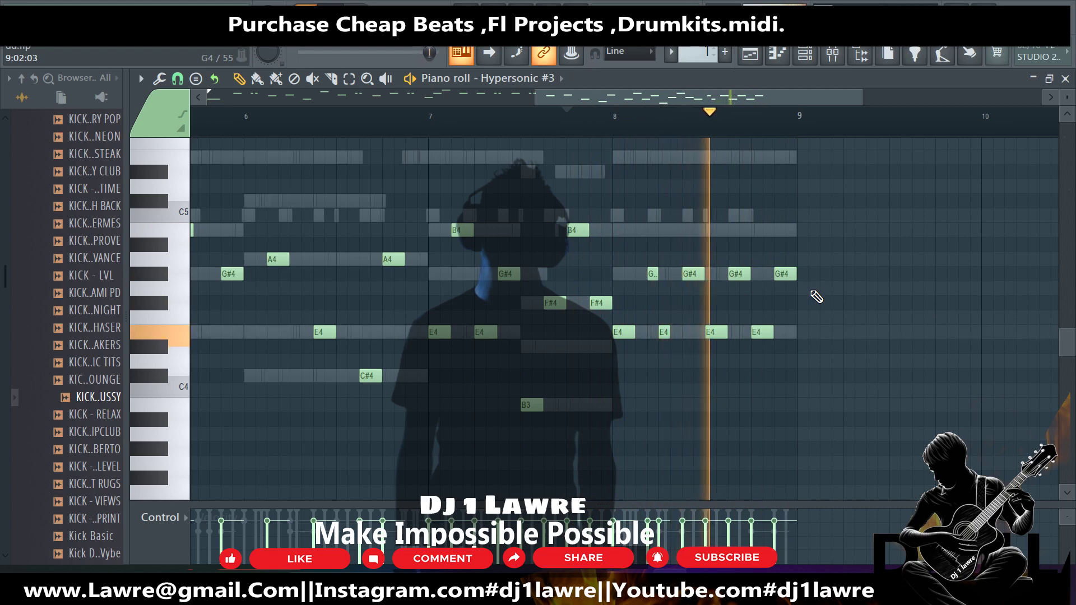
Play back from around bar 6, add a 2-step E5 on step 15 of bar 6, and undo a trial A4 on step 16.
left_click(387, 116)
key("space")
left_click(308, 104)
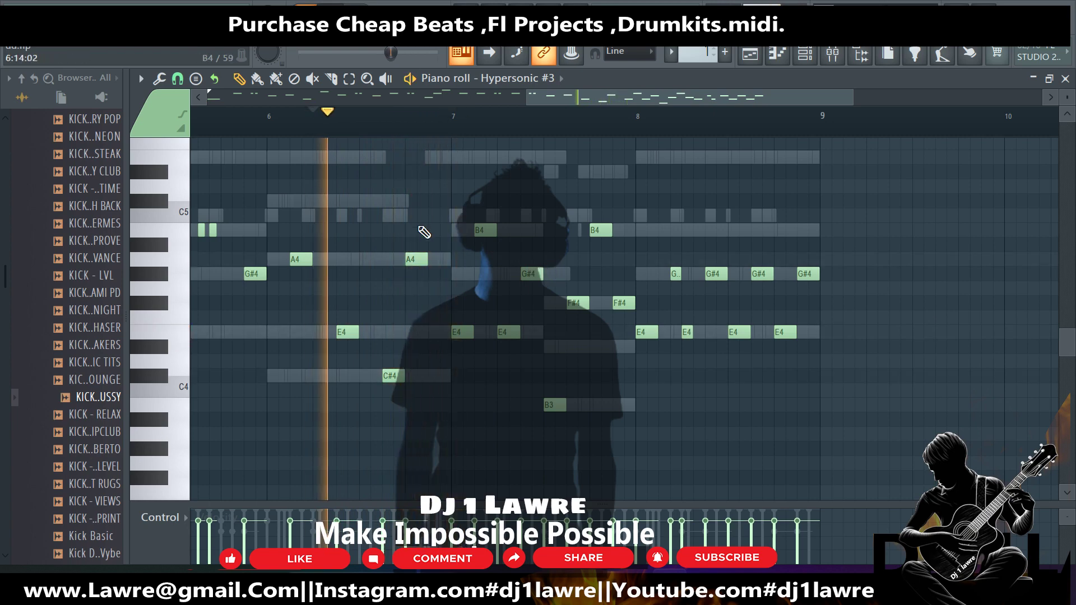
left_click(440, 157)
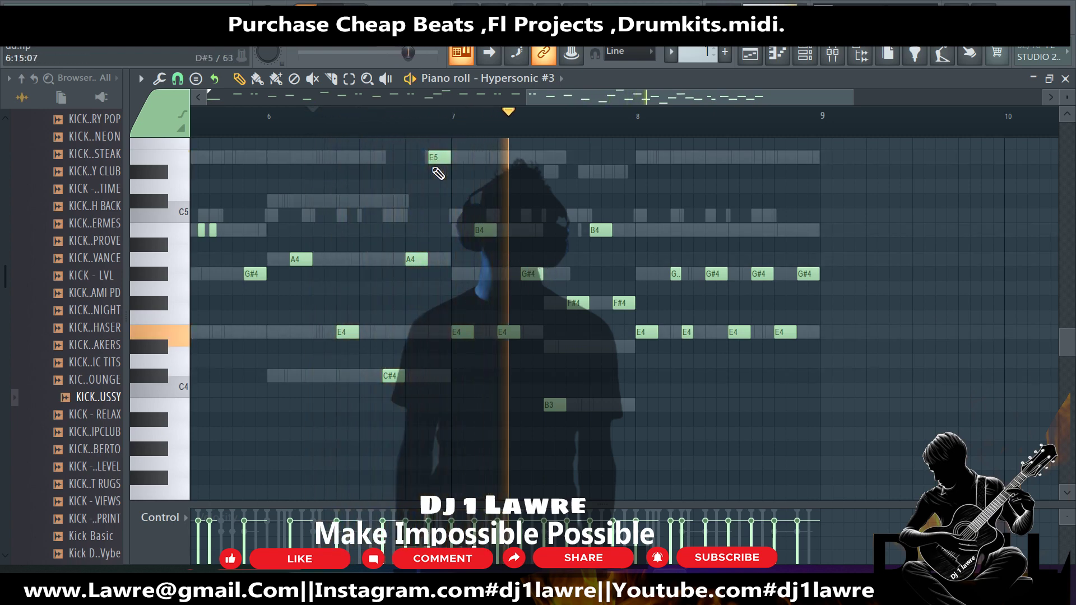
left_click(447, 258)
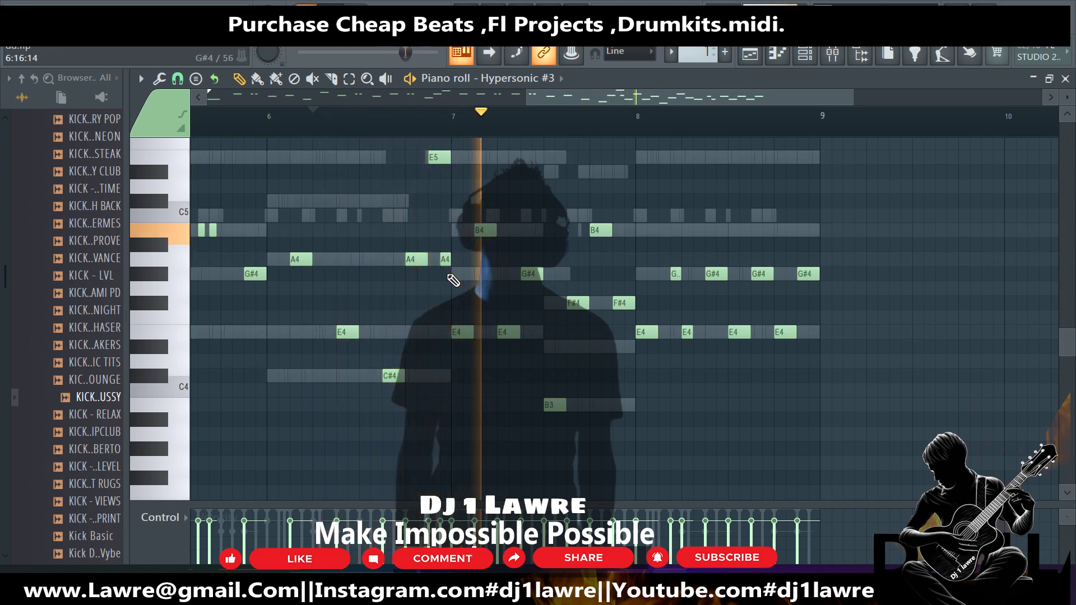
key("ctrl+z")
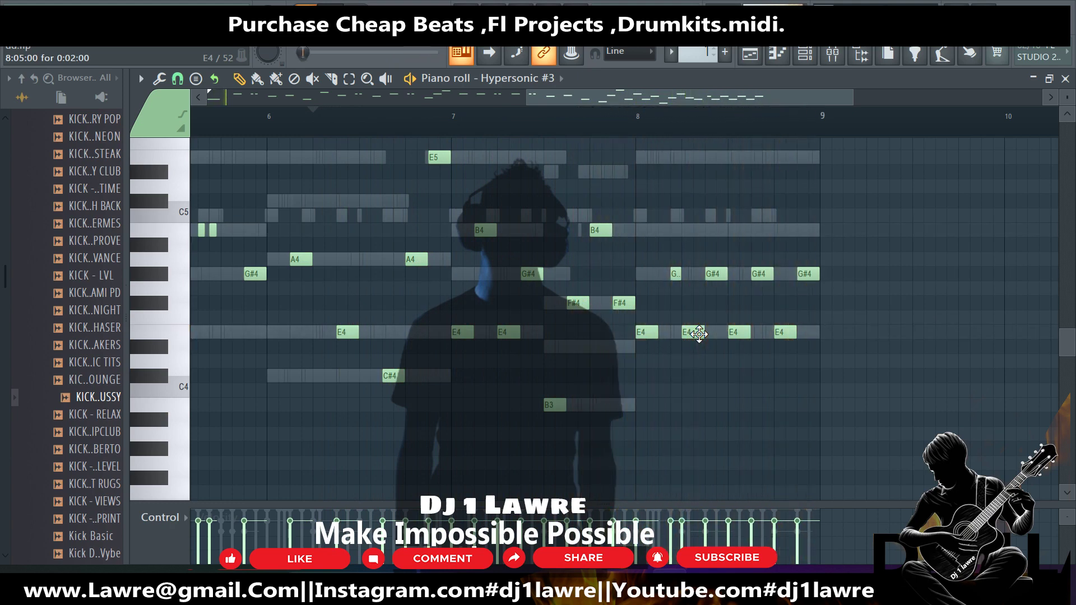
Set the Hypersonic #2 channel volume to about 76% and mute the Purity #9 channel.
key("space")
scroll(699, 334, "down", 3)
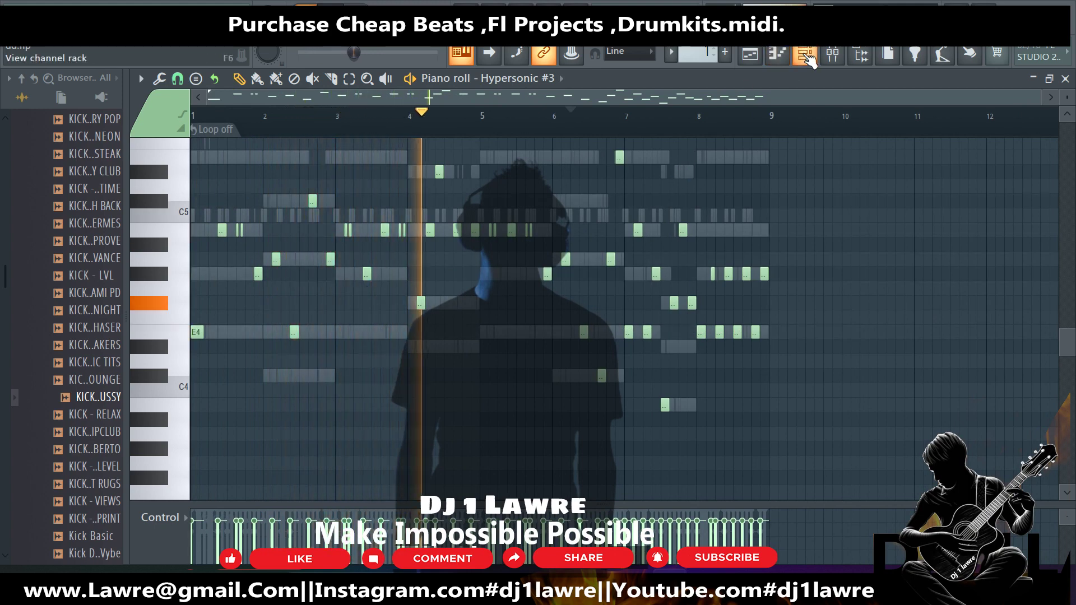
left_click(807, 55)
left_click(286, 188)
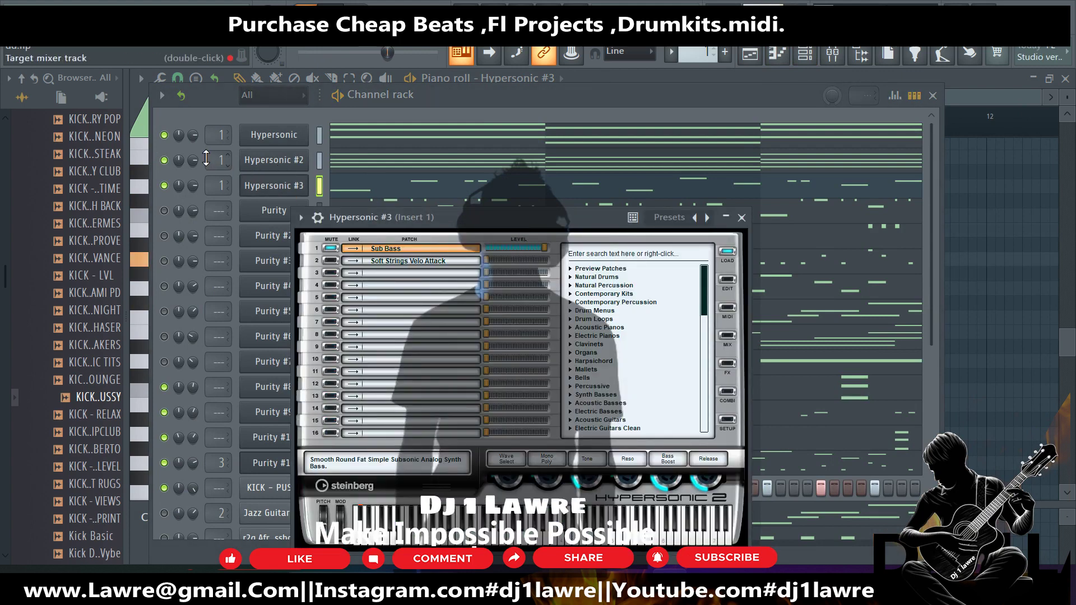
left_click_drag(193, 160, 193, 163)
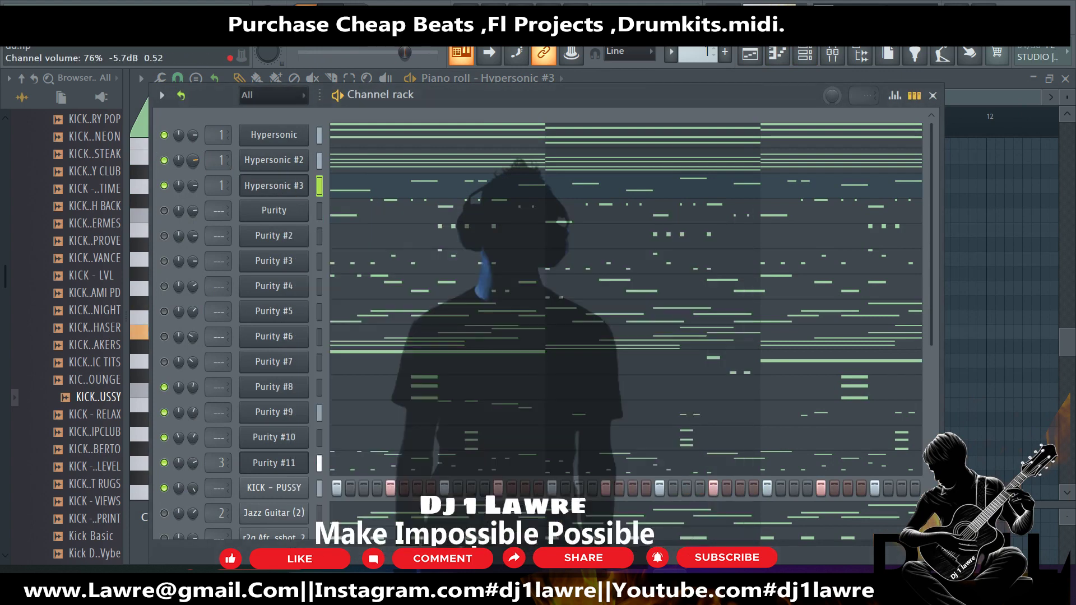
scroll(193, 413, "down", 10)
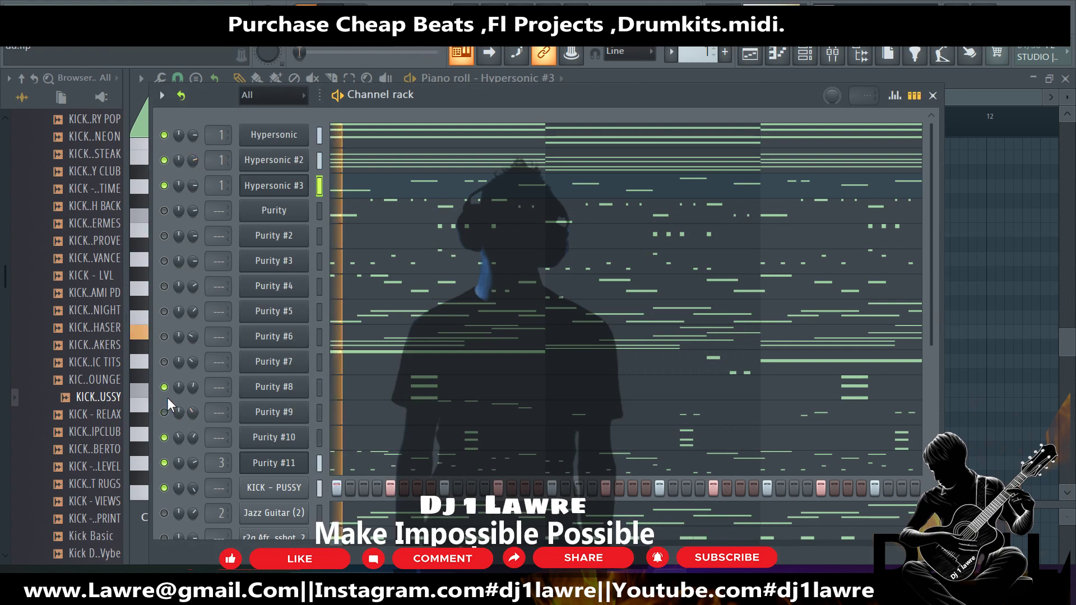
left_click(164, 413)
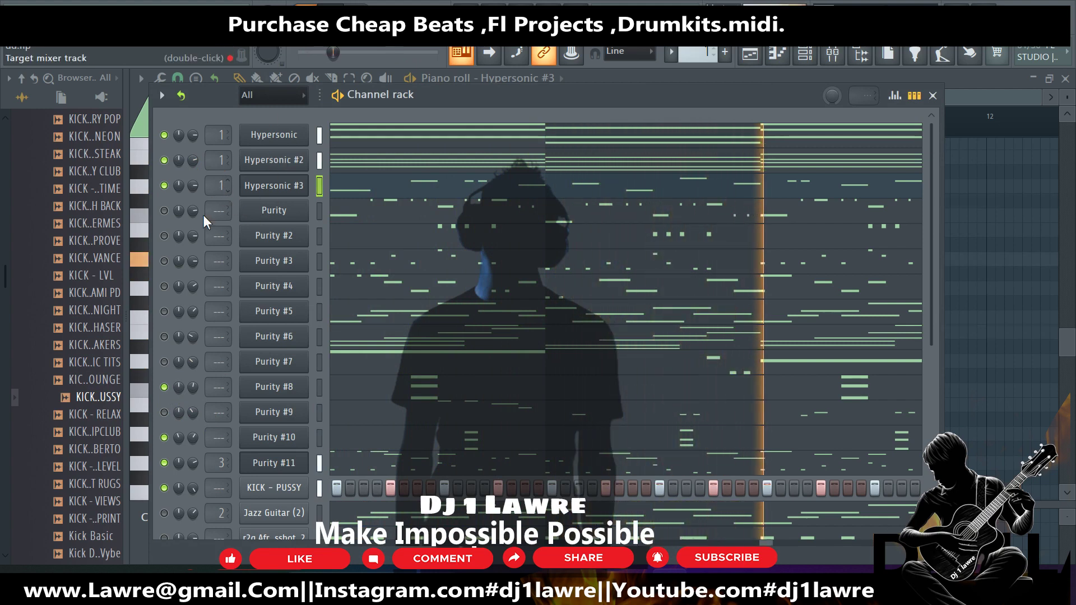
Reorder the channel rack so that Purity #10, Purity #8 and Purity #11 follow directly below the Purity channel.
scroll(193, 210, "up", 5)
scroll(193, 236, "down", 5)
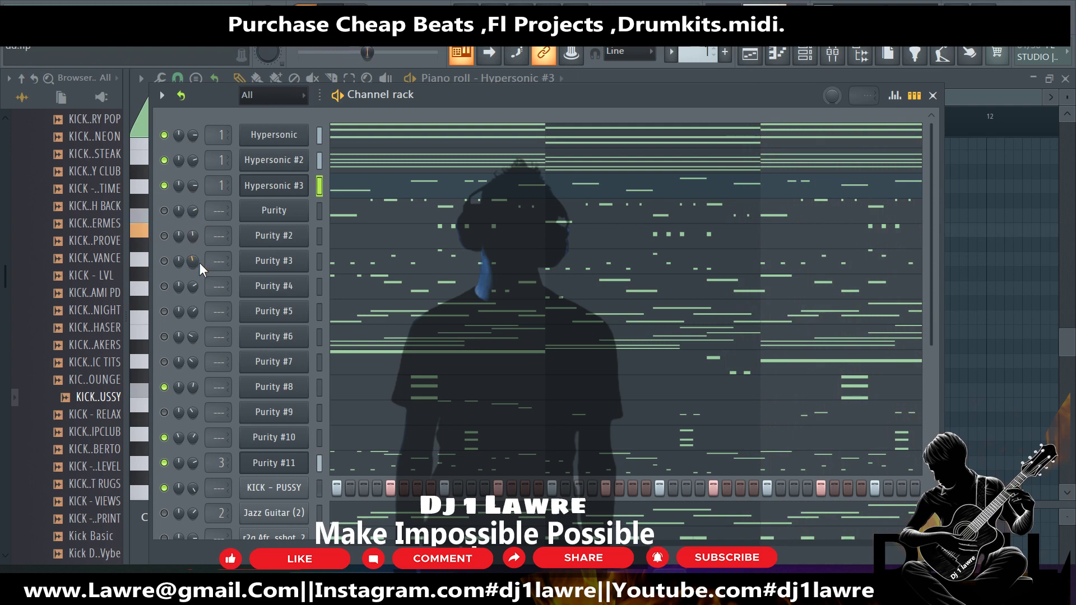
scroll(193, 286, "down", 5)
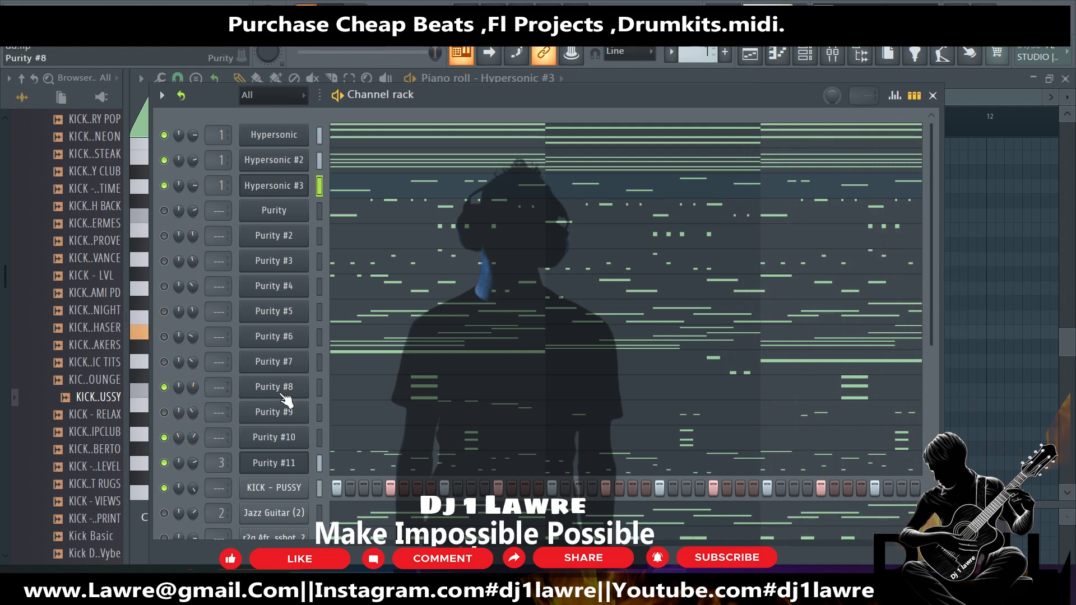
left_click_drag(286, 389, 286, 242)
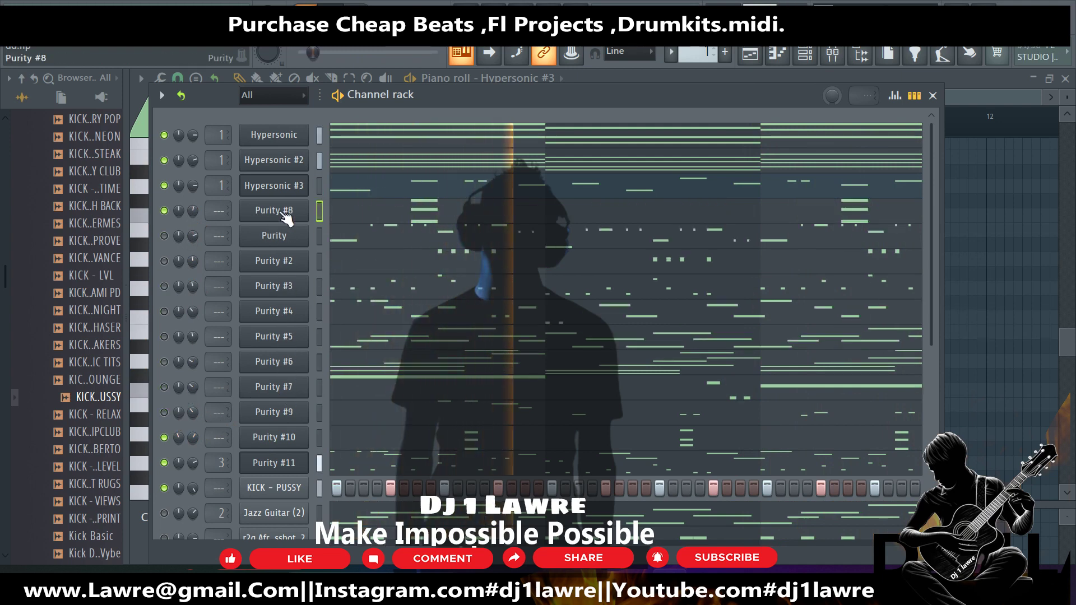
left_click_drag(289, 443, 290, 243)
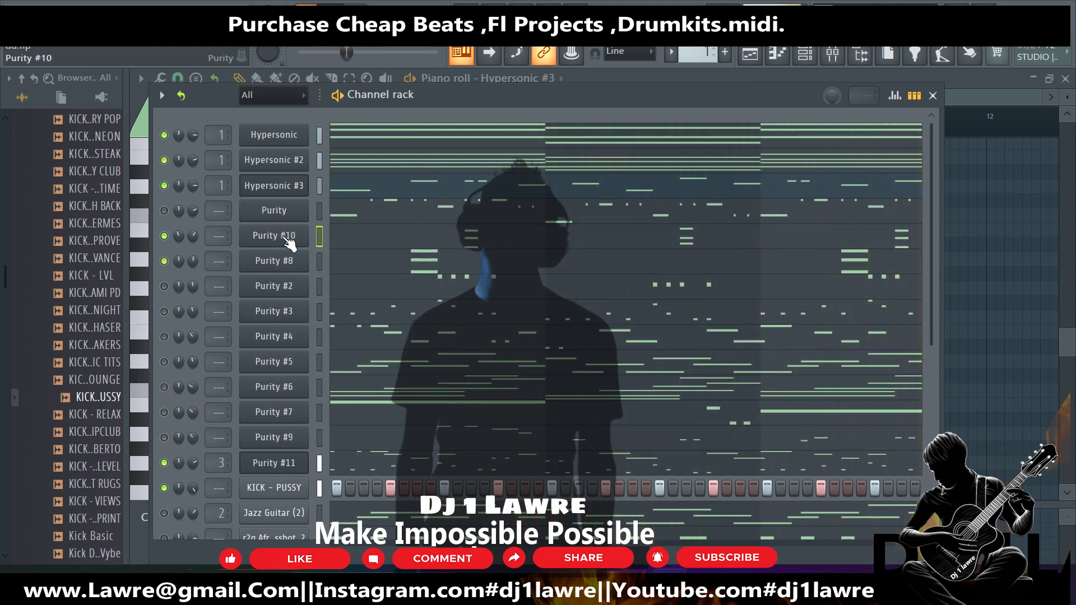
left_click_drag(293, 471, 294, 289)
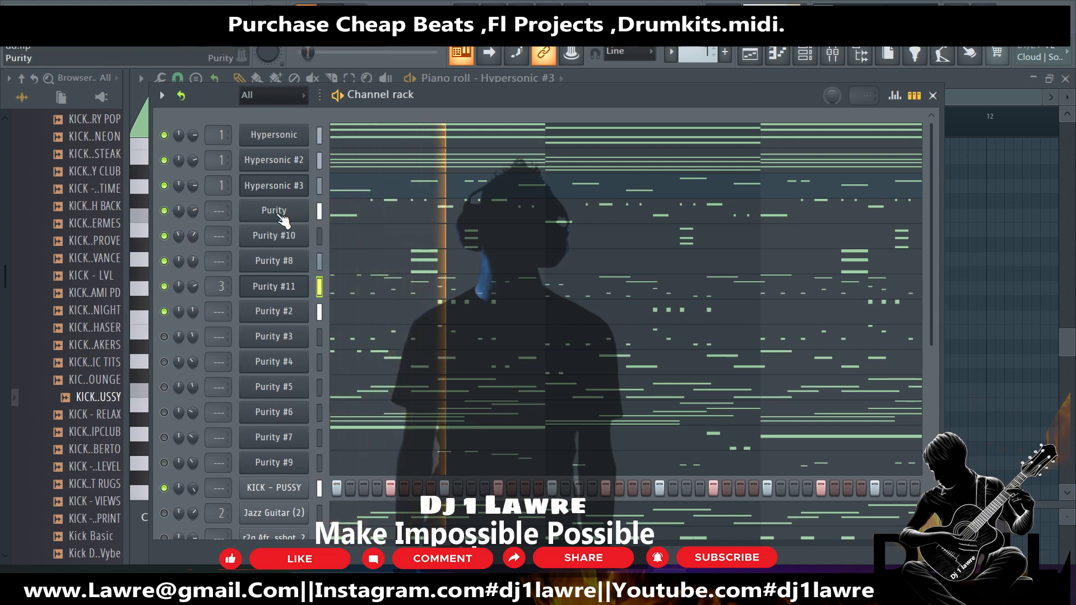
Set the reverb of Fat Draken 1 in the Purity channel's plugin to 22%, close the plugin and save the project.
left_click(307, 213)
left_click(618, 394)
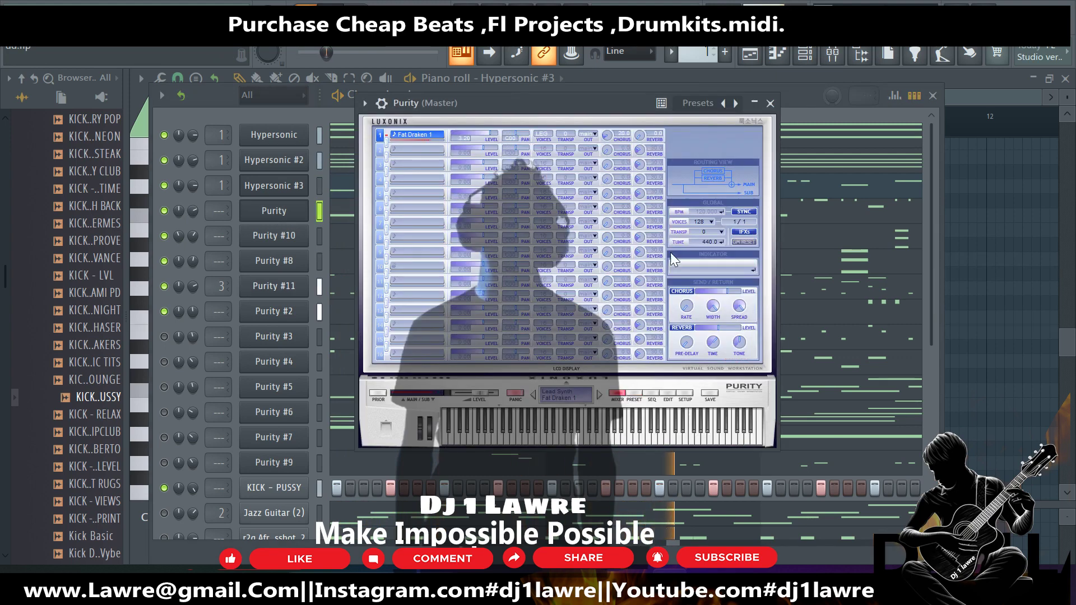
left_click_drag(637, 116, 638, 111)
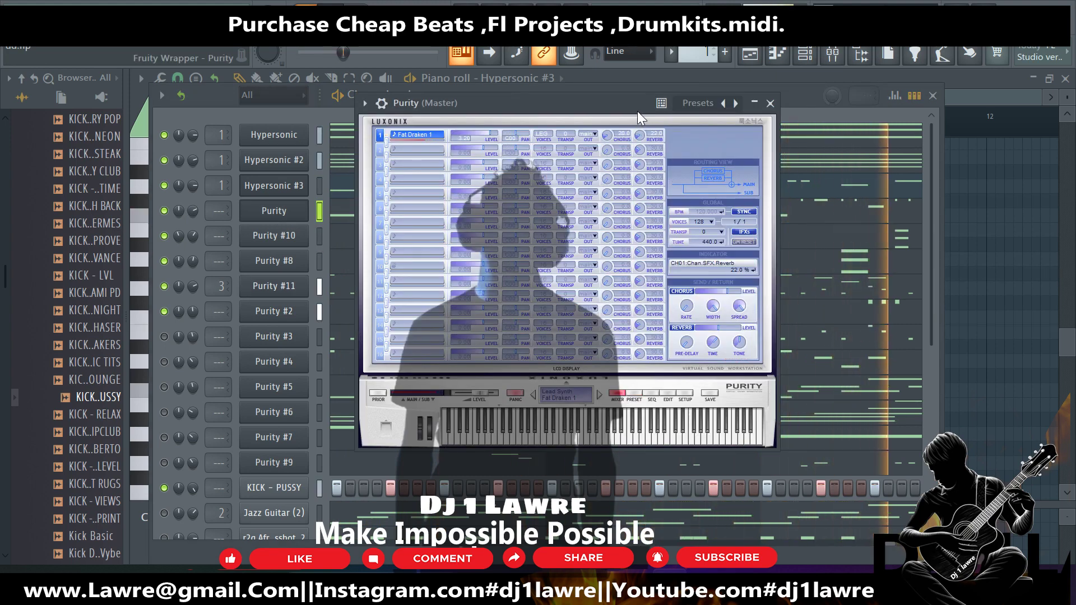
left_click(772, 103)
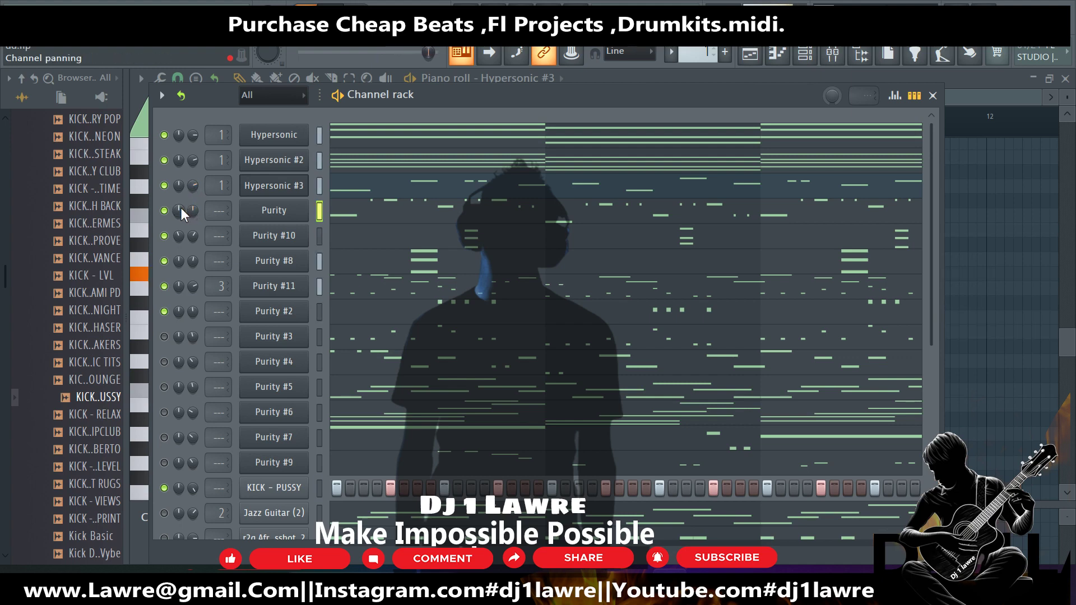
key("space")
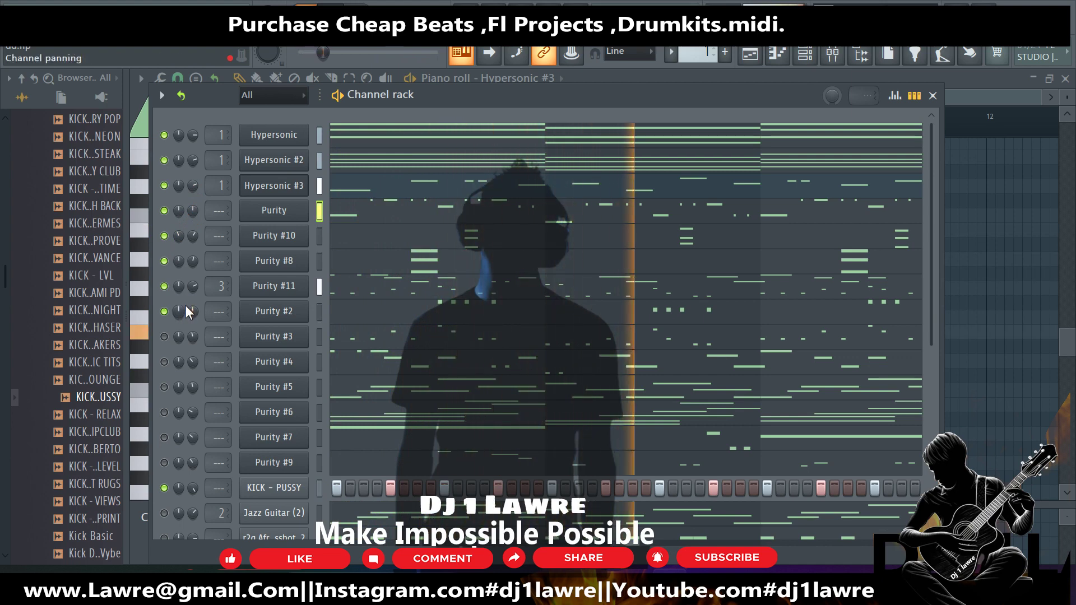
key("ctrl+s")
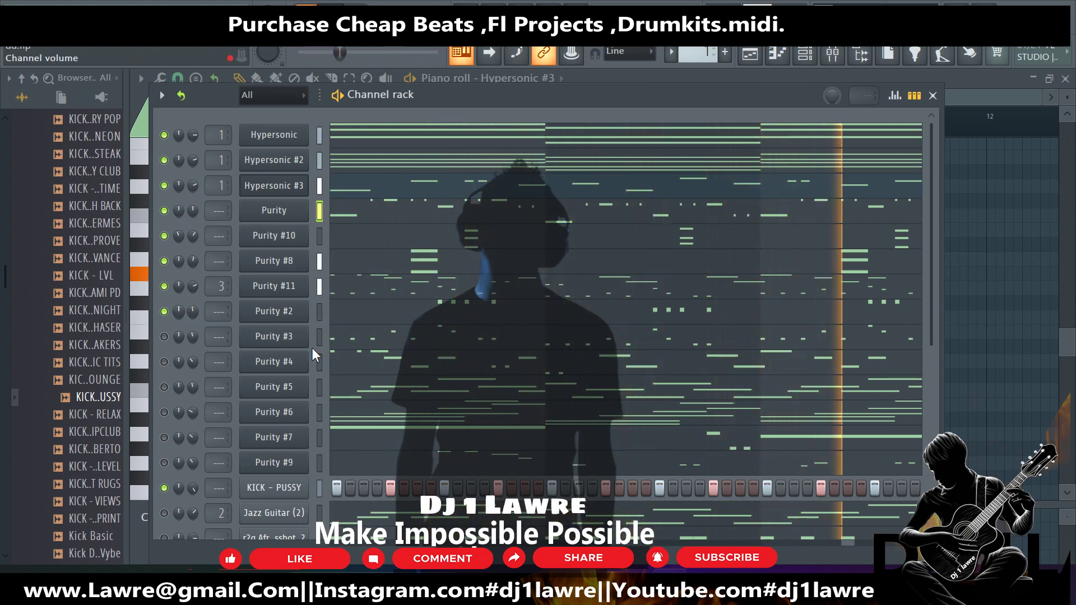
In the MK(partial)22 piano roll, add a C5 note across steps 13 to 16 of bar 4 and chop it with the Default pattern.
scroll(359, 404, "down", 7)
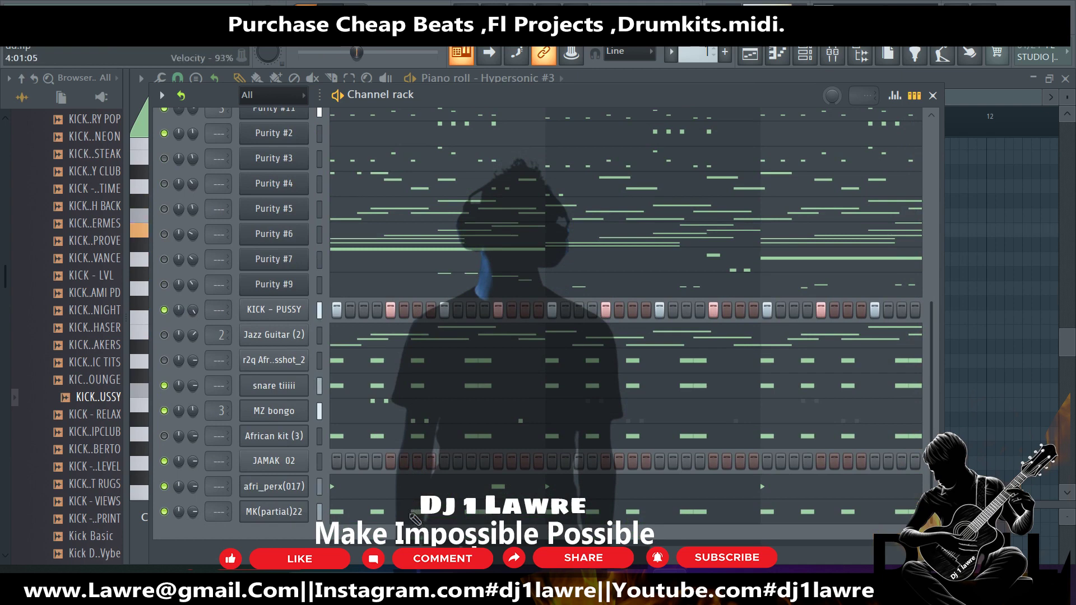
left_click(409, 508)
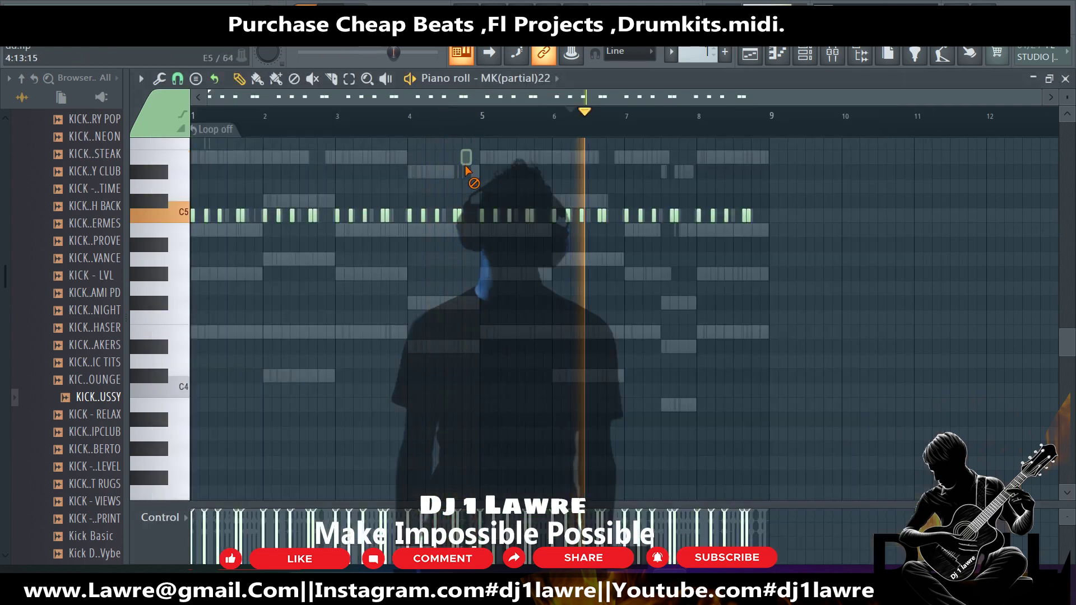
left_click_drag(471, 173, 467, 226)
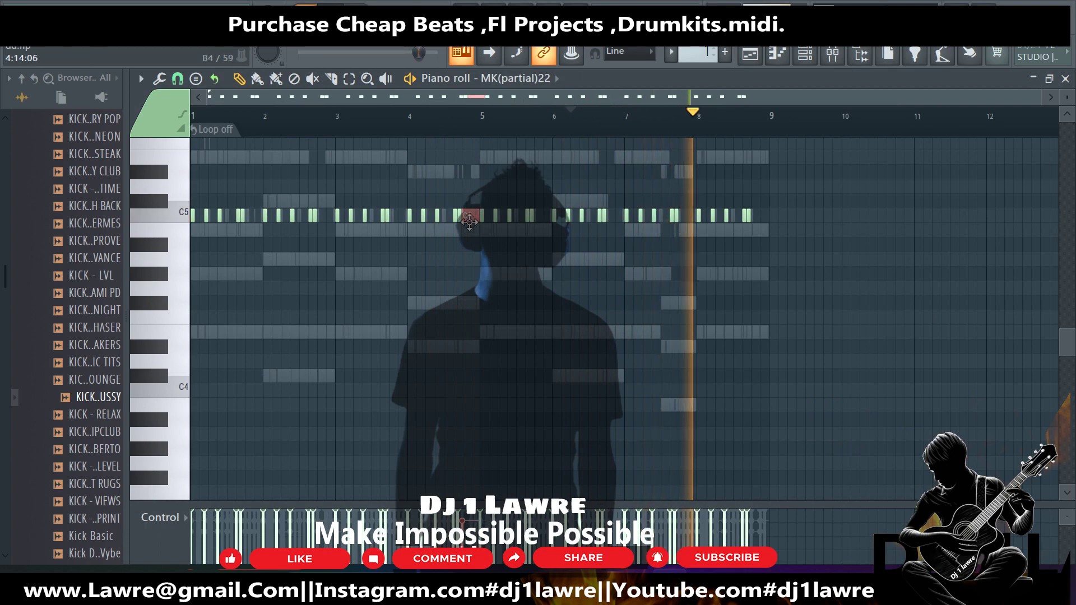
double_click(476, 225)
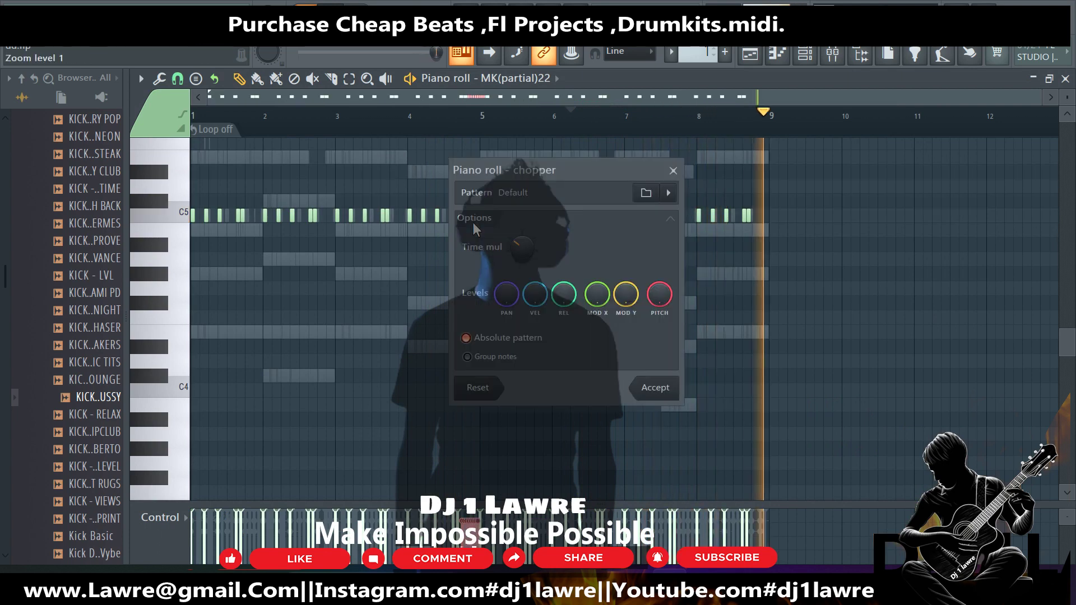
left_click(651, 384)
Ramp the velocities of the chopped C5 notes at the end of bar 4 upward, reselect them and play the roll back.
scroll(471, 216, "up", 5)
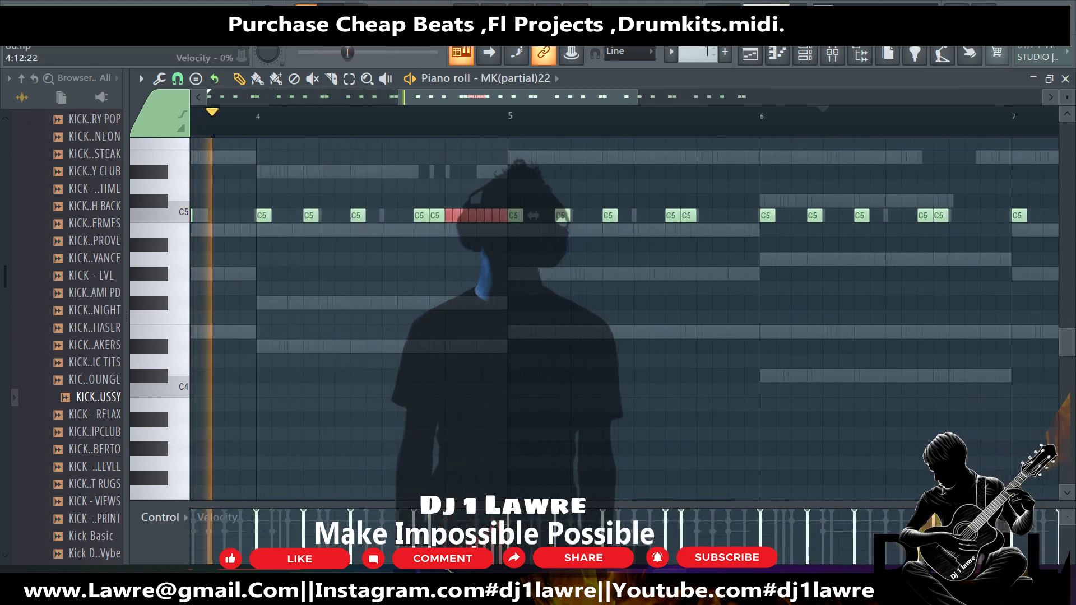
left_click(508, 414)
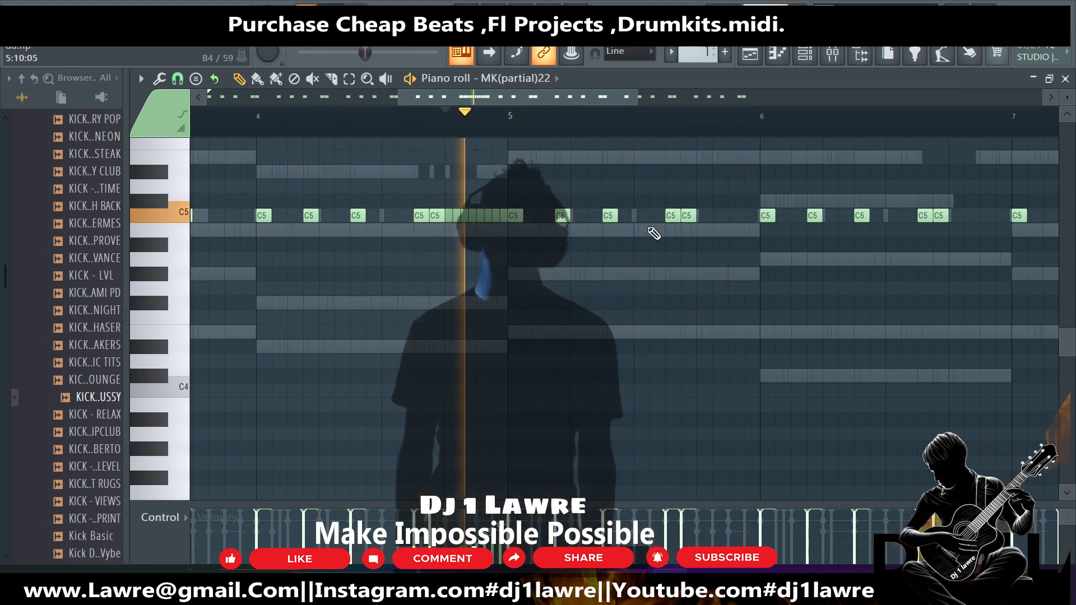
key("space")
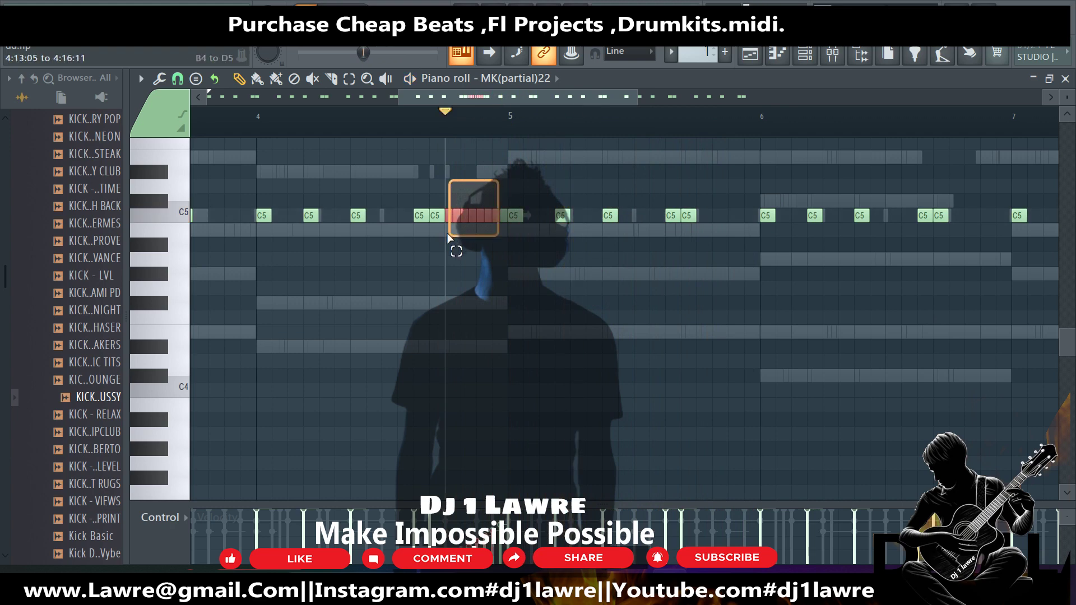
left_click_drag(449, 238, 451, 237)
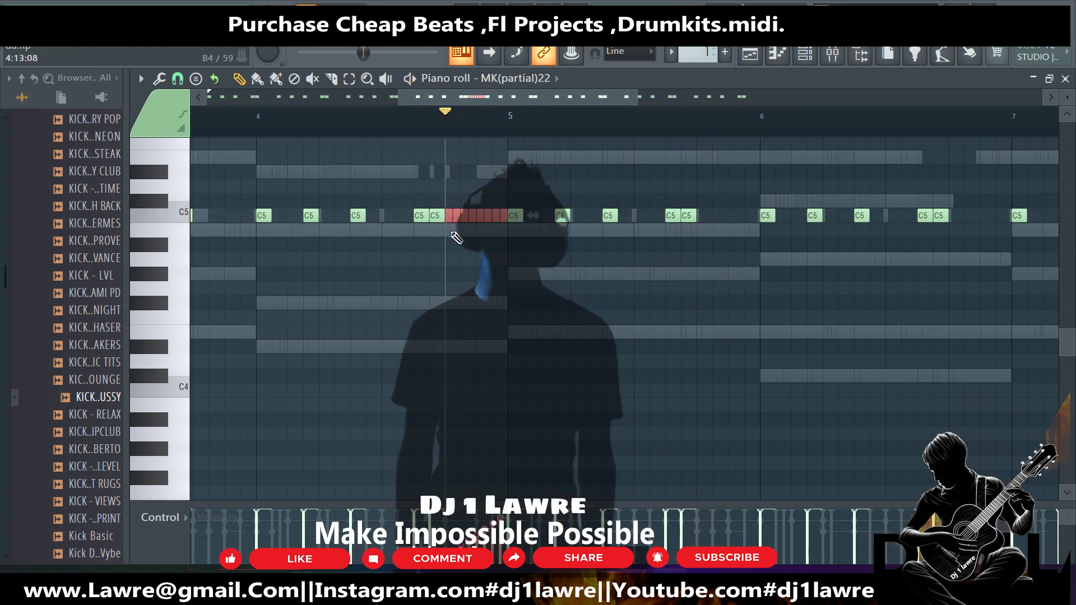
key("space")
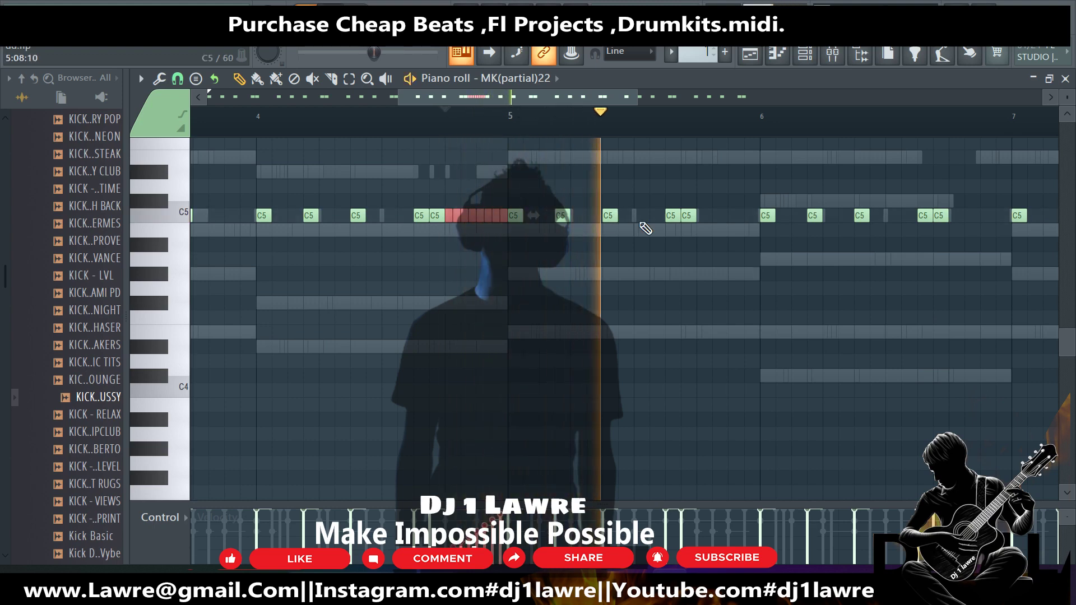
Add a 4-step C#5 on step 15 of bar 5 and C5 notes on steps 15 and 16 of bar 6.
left_click(737, 200)
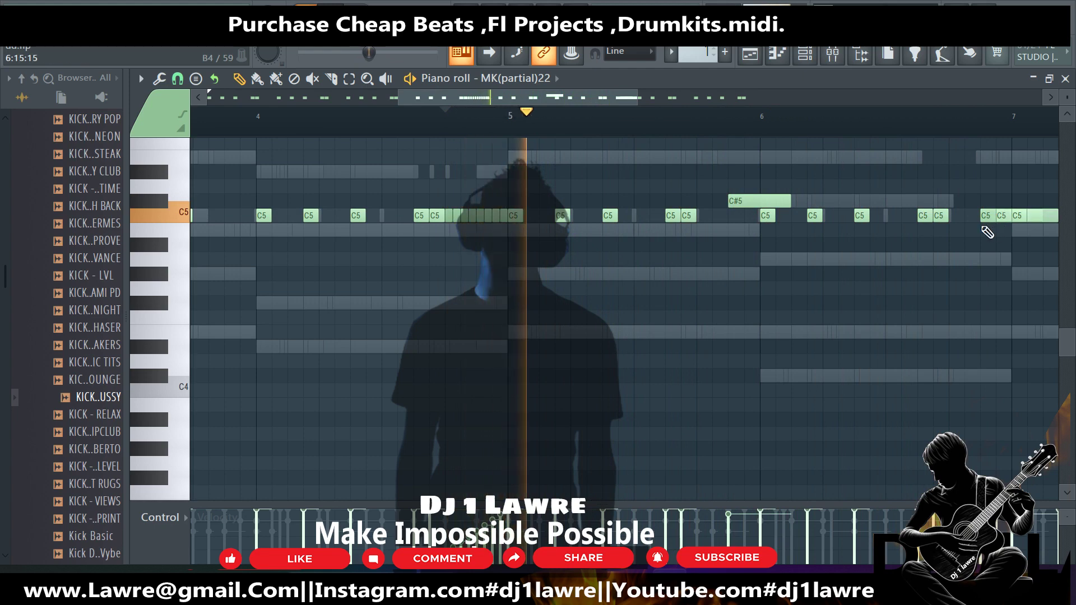
scroll(903, 254, "down", 2, "ctrl")
scroll(903, 254, "down", 2)
scroll(973, 248, "up", 4)
scroll(856, 364, "up", 2, "ctrl")
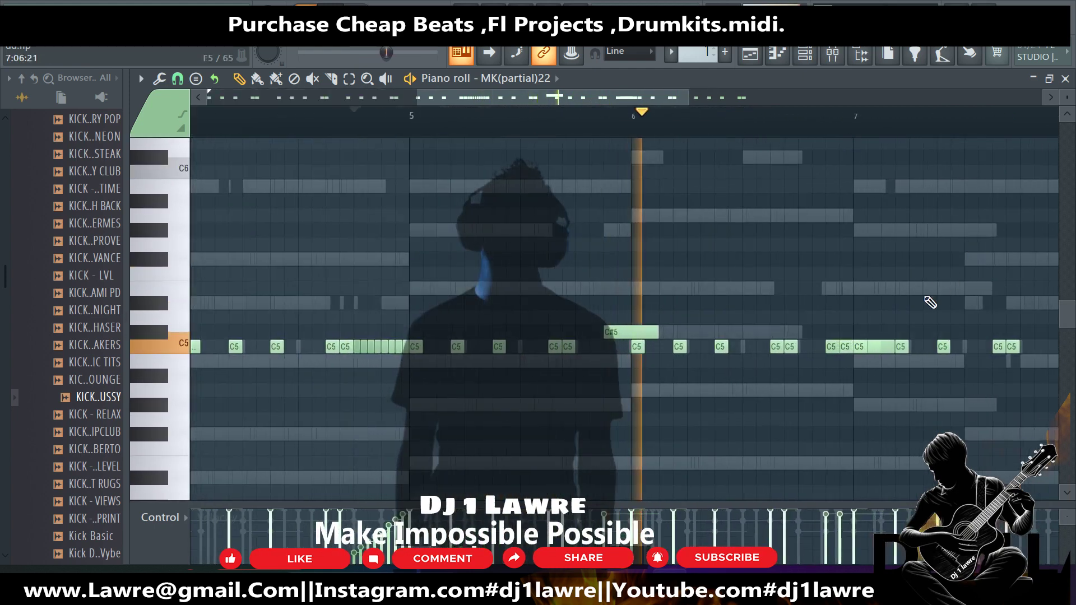
Shorten the added C5 on step 16 of bar 6 to one step, add a C5 on step 15 of bar 8, and close the piano roll.
left_click_drag(856, 363, 820, 339)
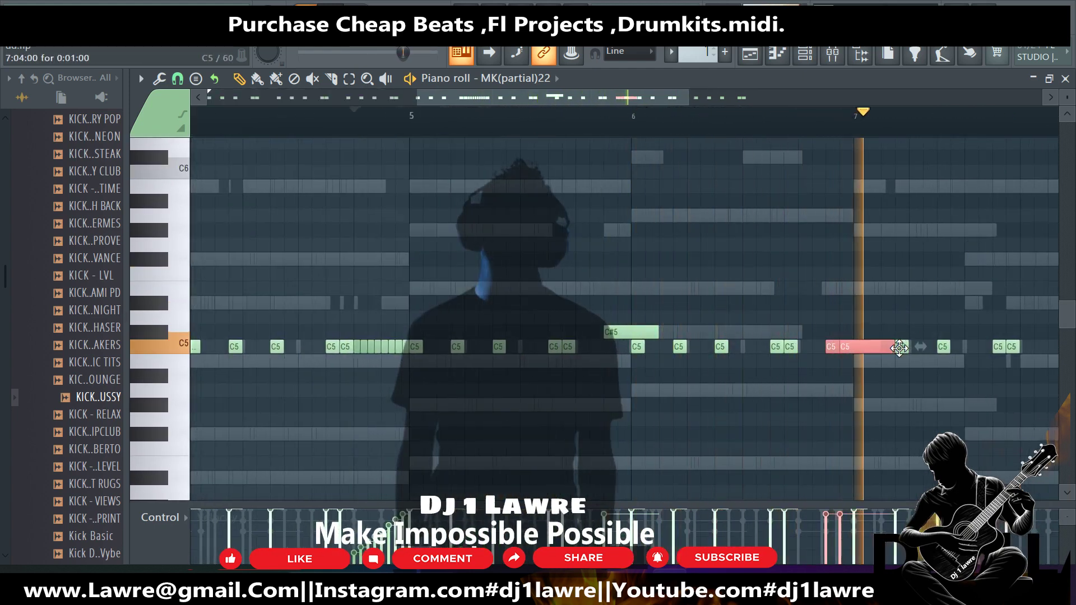
scroll(911, 326, "down", 3, "ctrl")
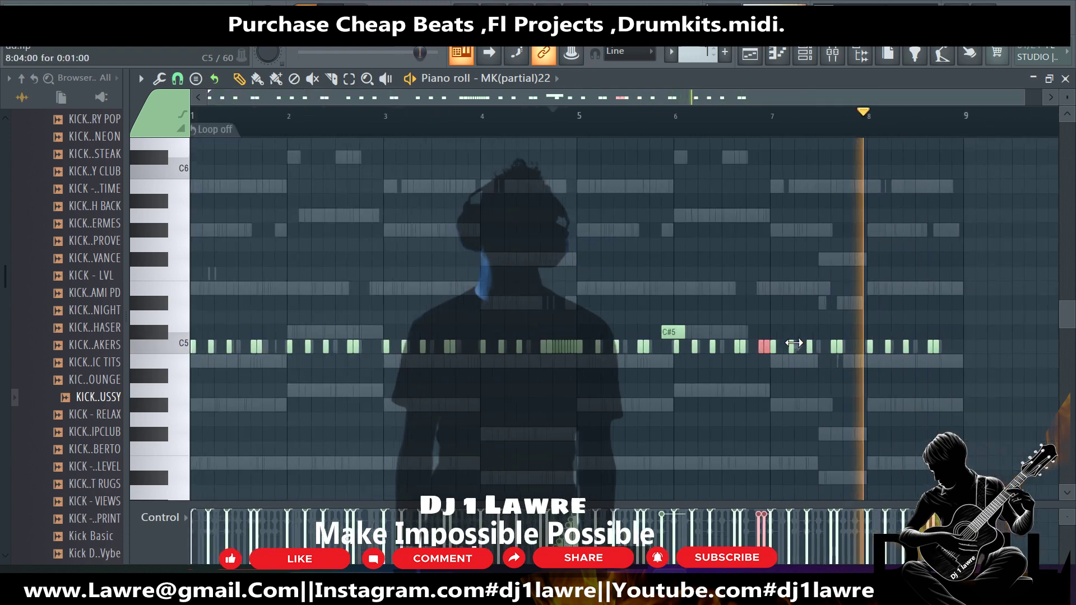
left_click(774, 347)
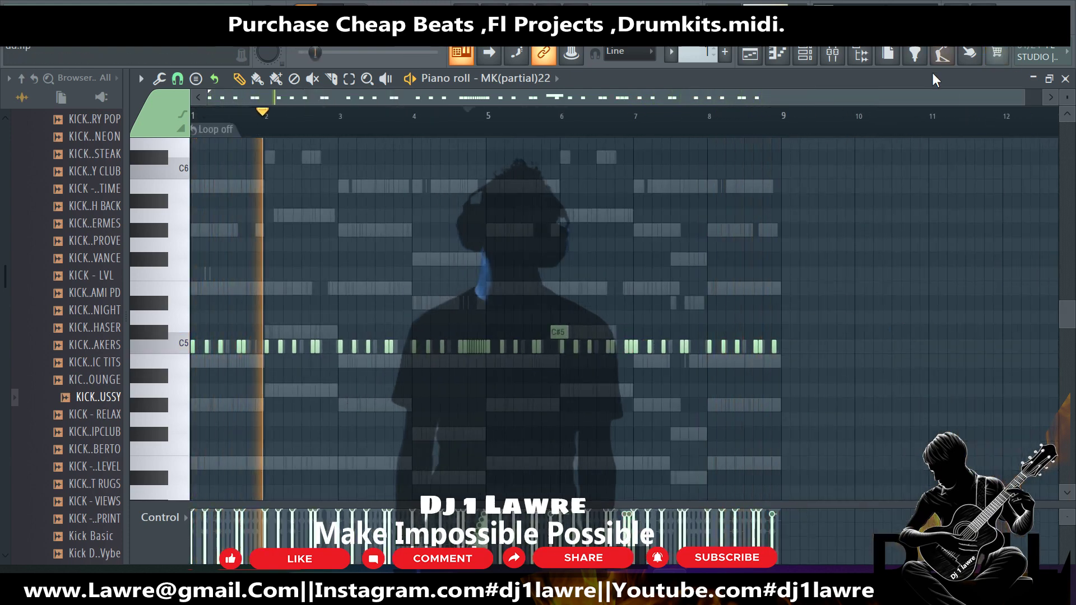
left_click(1050, 79)
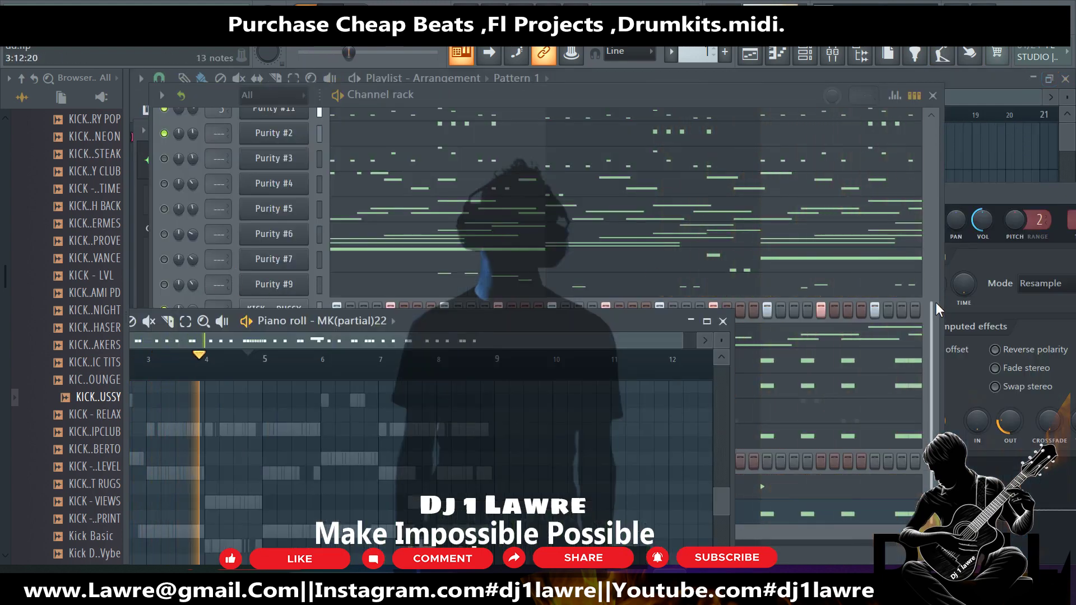
key("F7")
Unmute the Purity #3 and Purity #4 channels and set the Purity #4 volume to about 61%.
scroll(366, 251, "up", 5)
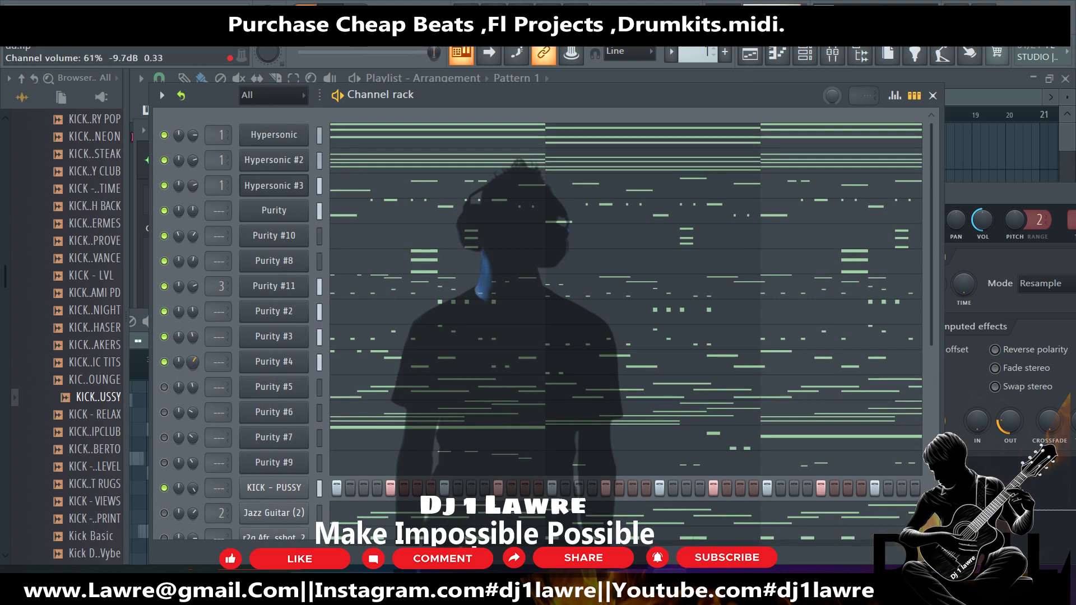
left_click_drag(192, 361, 187, 361)
key("space")
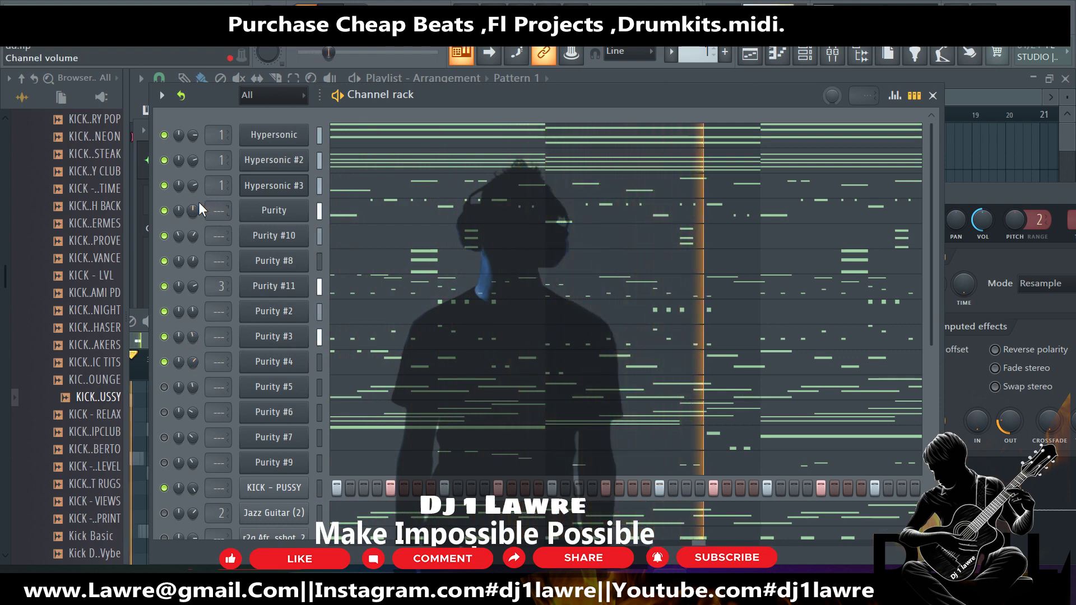
Set the Purity channel volume to about 34%, and unmute Purity #5 with its volume at about 59%.
left_click_drag(192, 361, 192, 351)
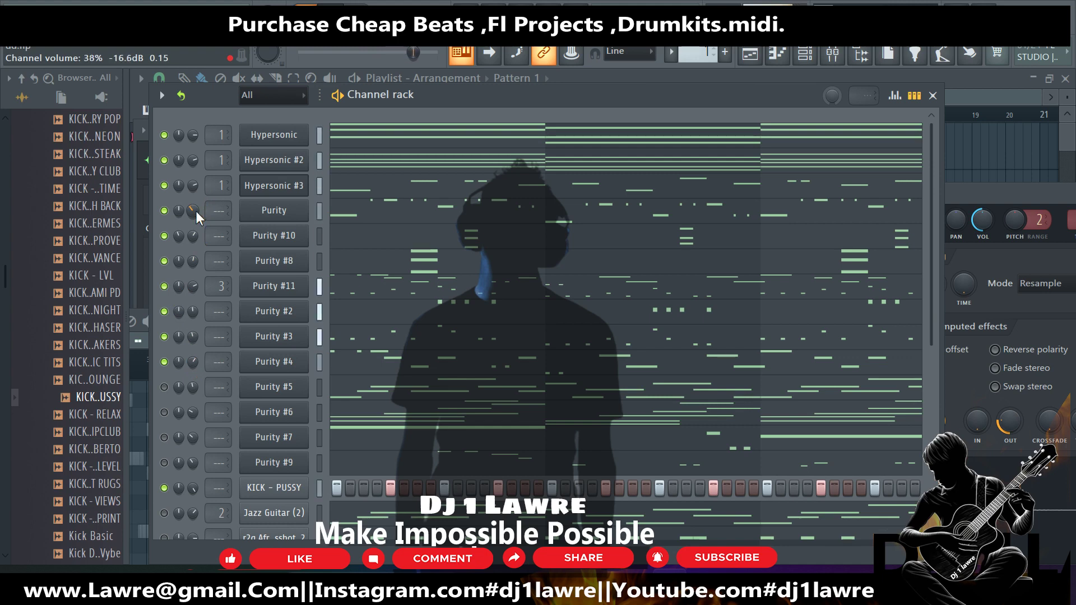
scroll(197, 211, "down", 2)
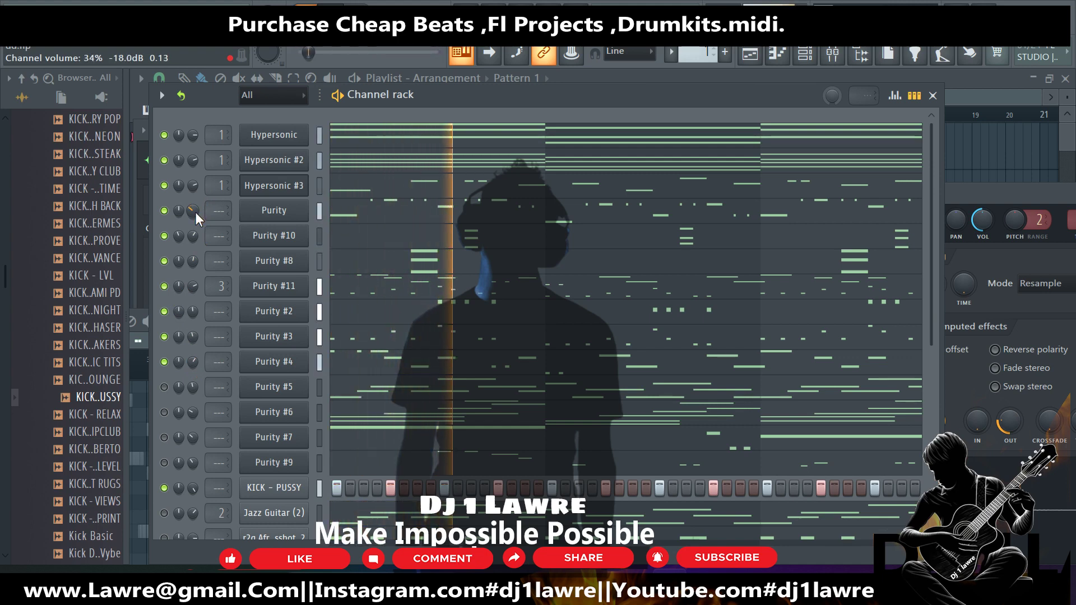
left_click_drag(195, 212, 196, 216)
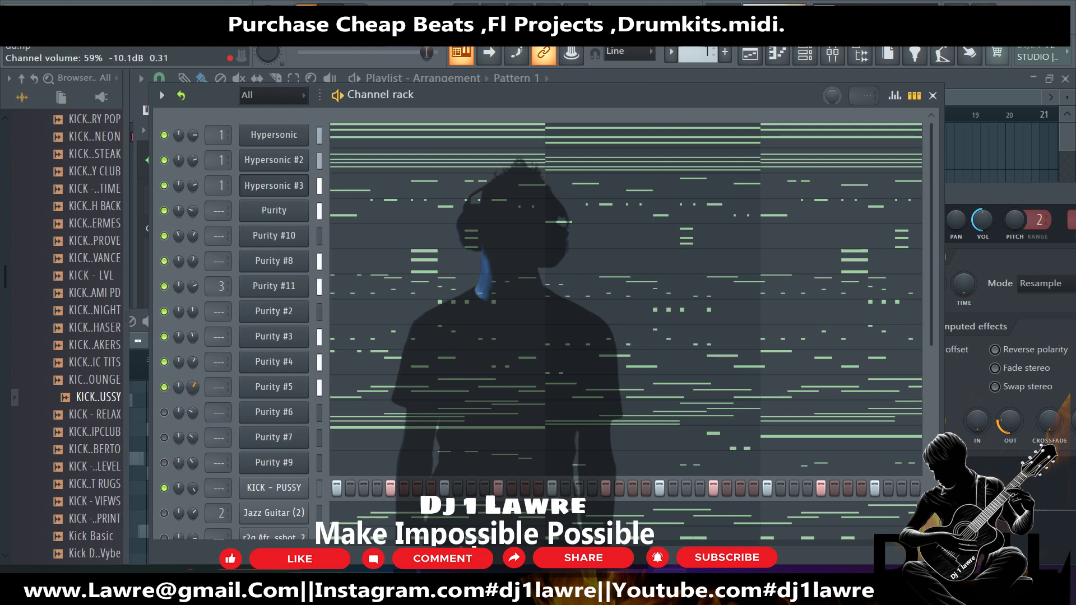
Unmute the Purity #6 and Purity #7 channels and adjust their volumes against the playing beat.
key("space")
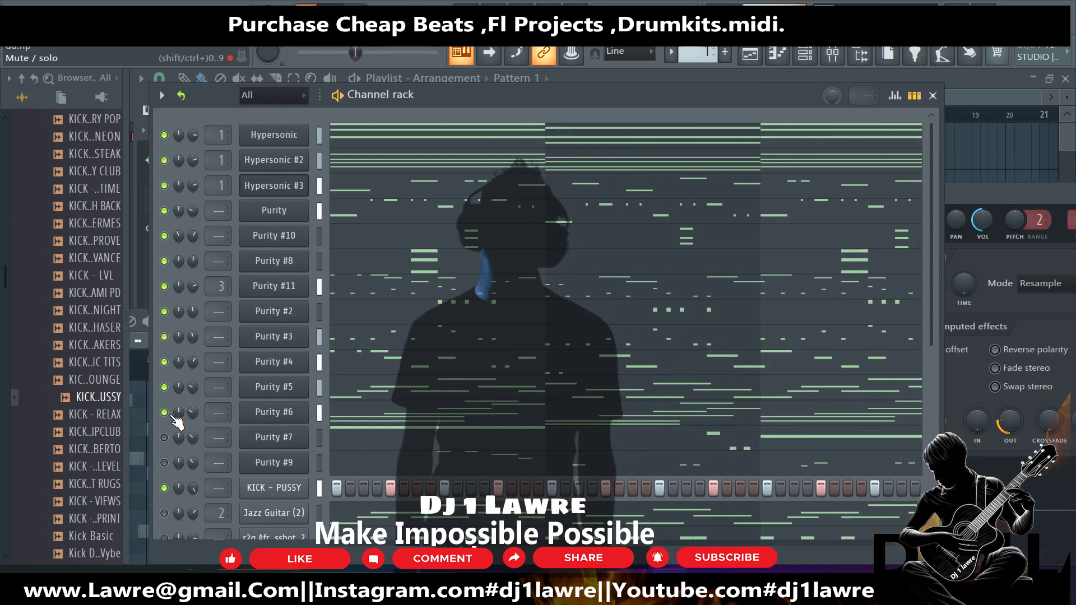
left_click_drag(197, 411, 196, 446)
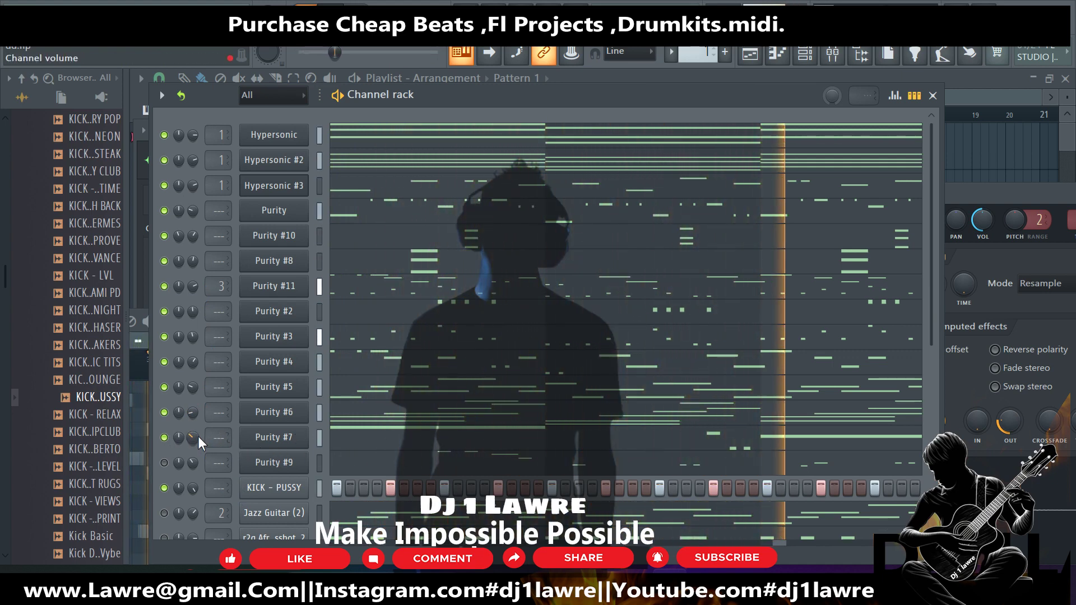
left_click_drag(193, 437, 192, 457)
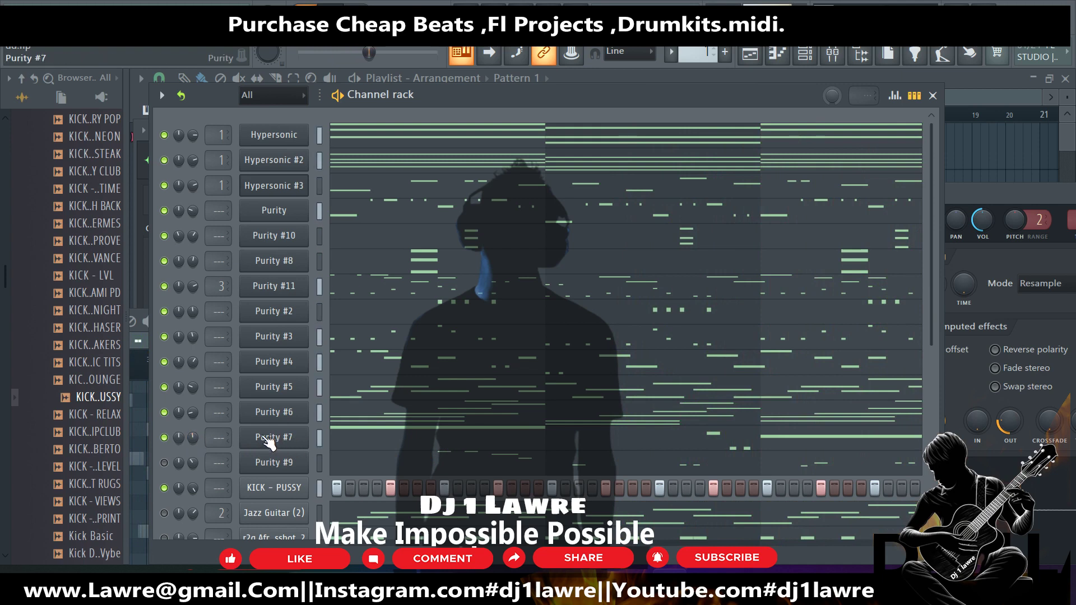
Browse the HIT sample folder and audition hits such as Hit 14 and HIT_1 against the beat.
scroll(85, 341, "up", 5)
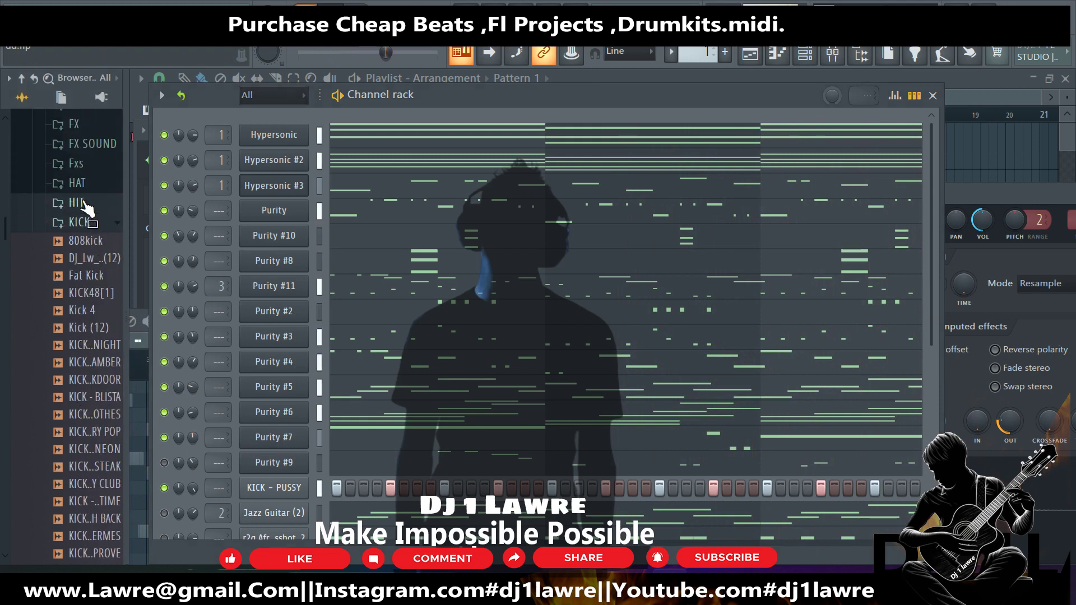
left_click(79, 207)
scroll(86, 290, "up", 3)
scroll(95, 376, "down", 8)
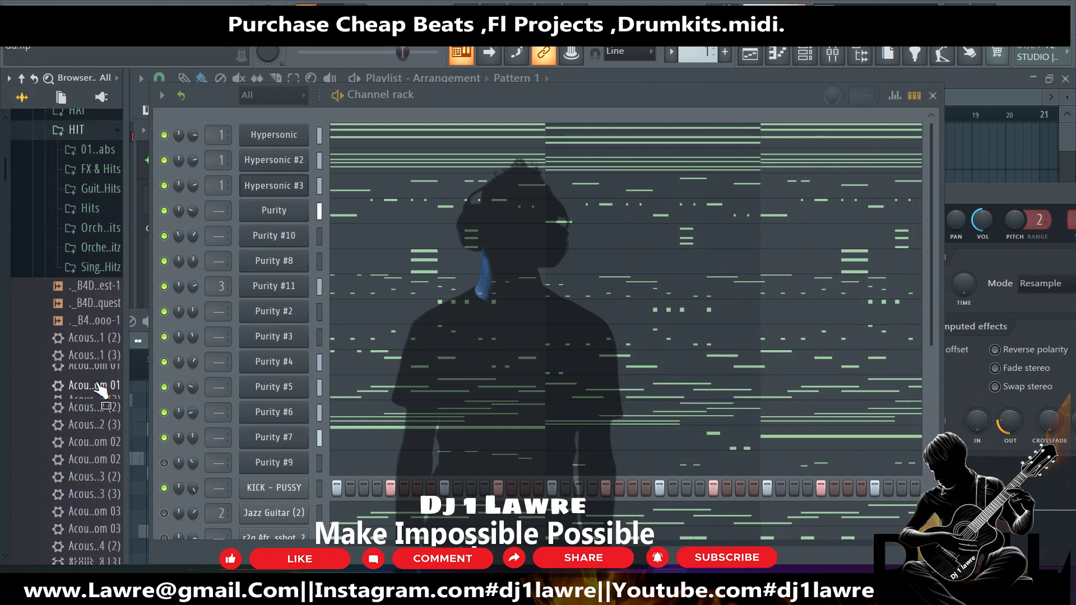
scroll(95, 375, "down", 15)
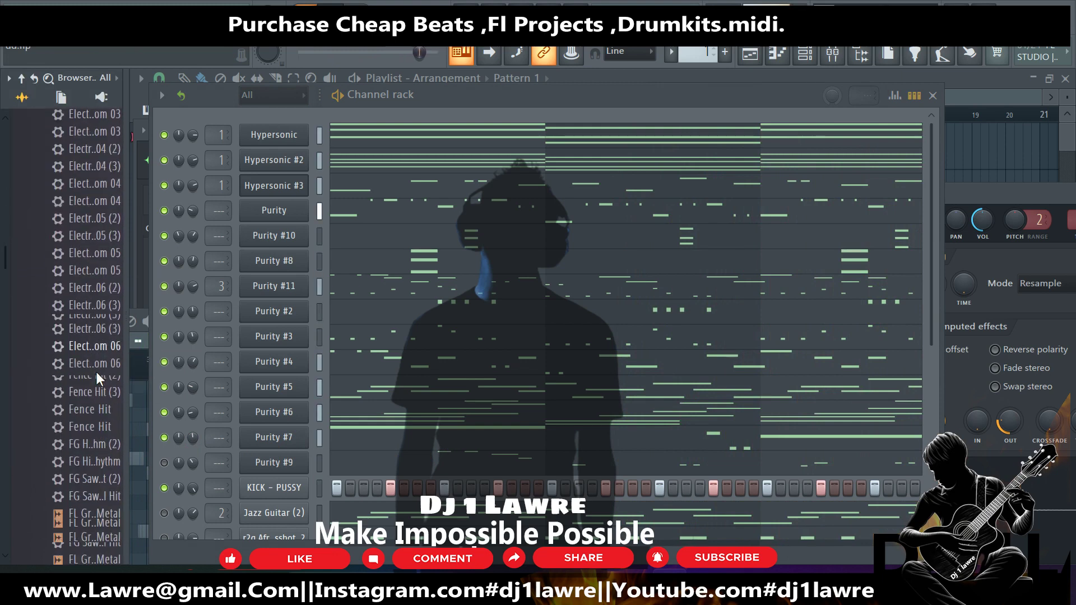
scroll(101, 380, "down", 10)
left_click(100, 372)
scroll(99, 373, "down", 4)
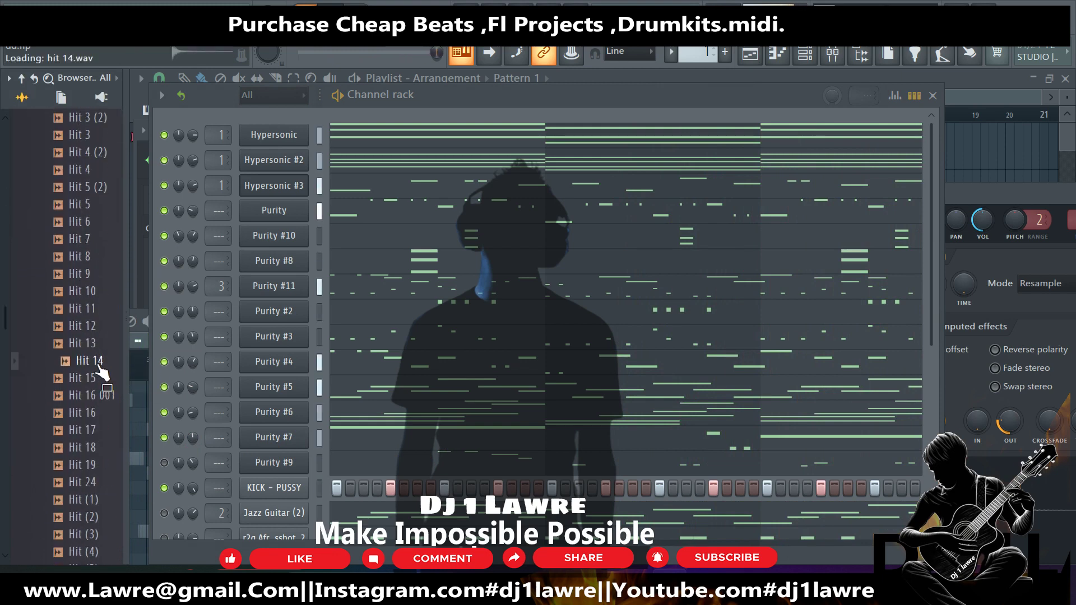
left_click(87, 412)
scroll(87, 413, "down", 10)
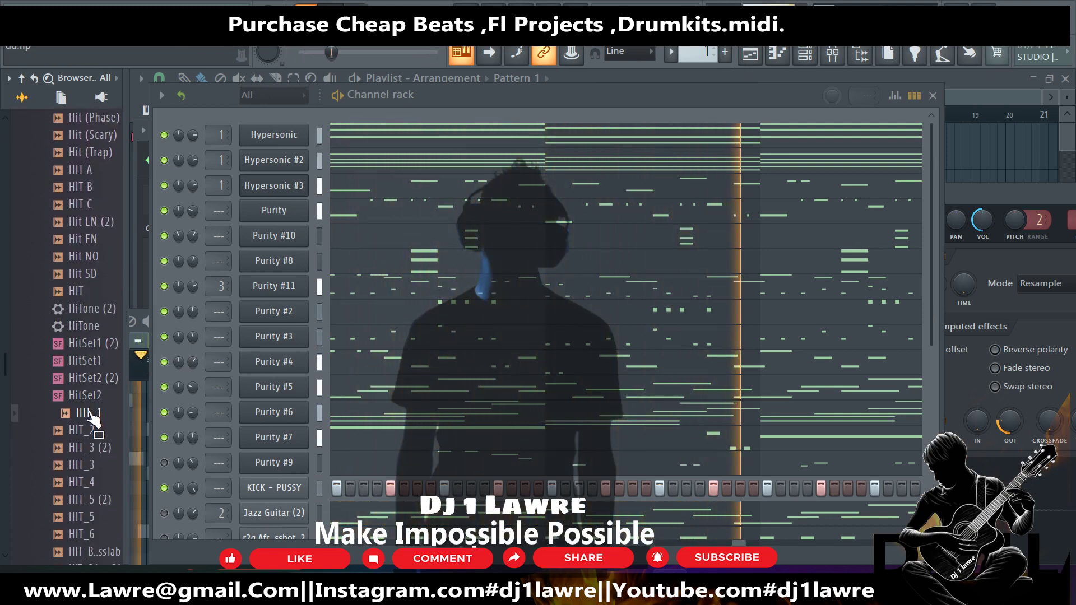
Load the HIT sample into a new channel.
left_click_drag(87, 413, 89, 295)
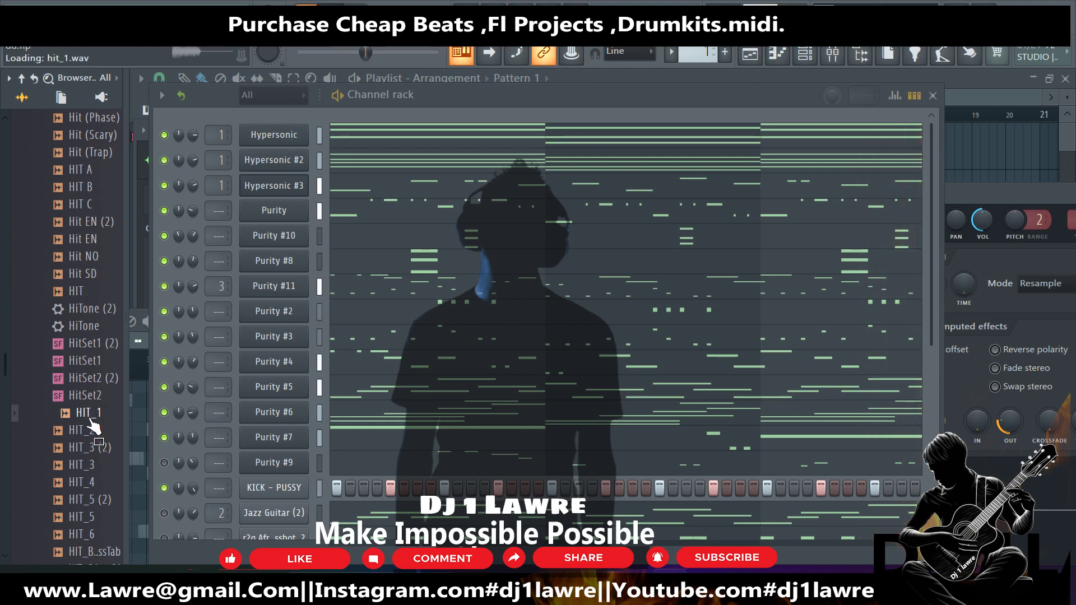
right_click(80, 295)
left_click(97, 302)
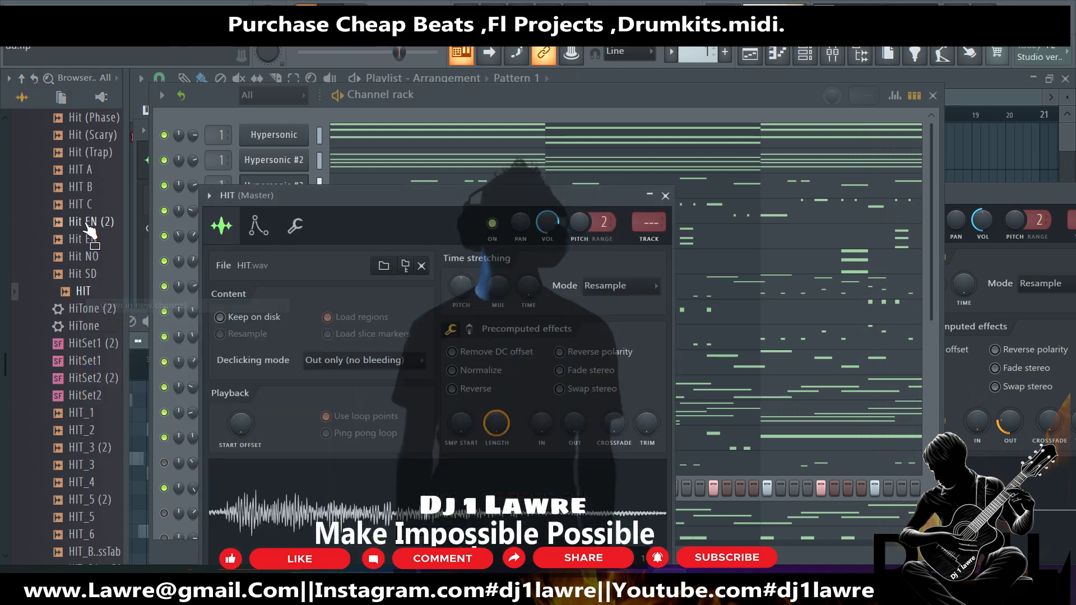
Audition Hit EN, load Hit EN (2) into a new channel, and close the sampler windows.
right_click(87, 227)
left_click(78, 237)
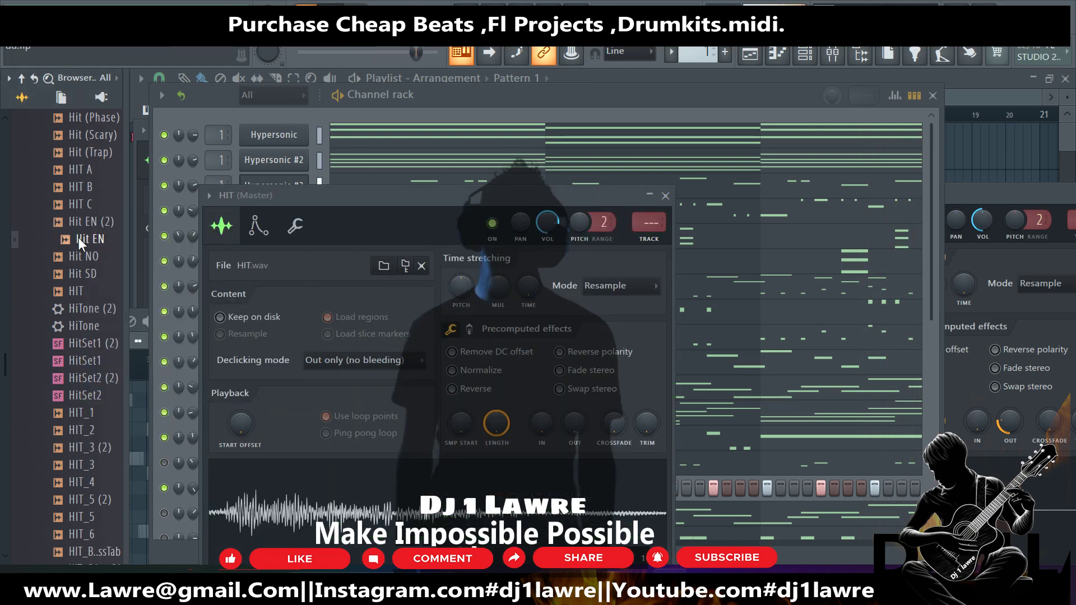
right_click(90, 225)
right_click(92, 220)
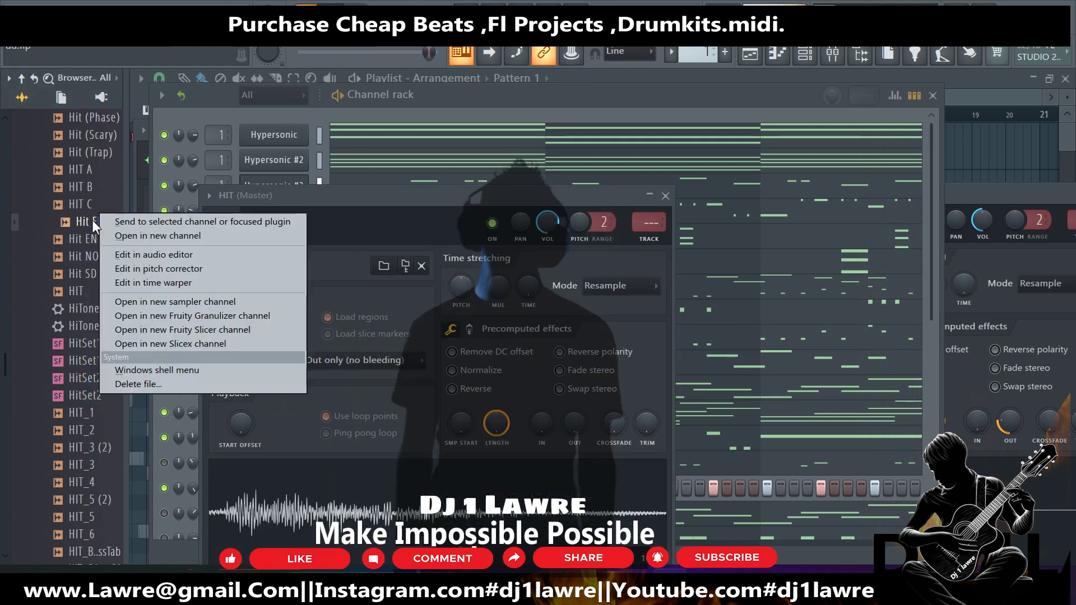
left_click(126, 236)
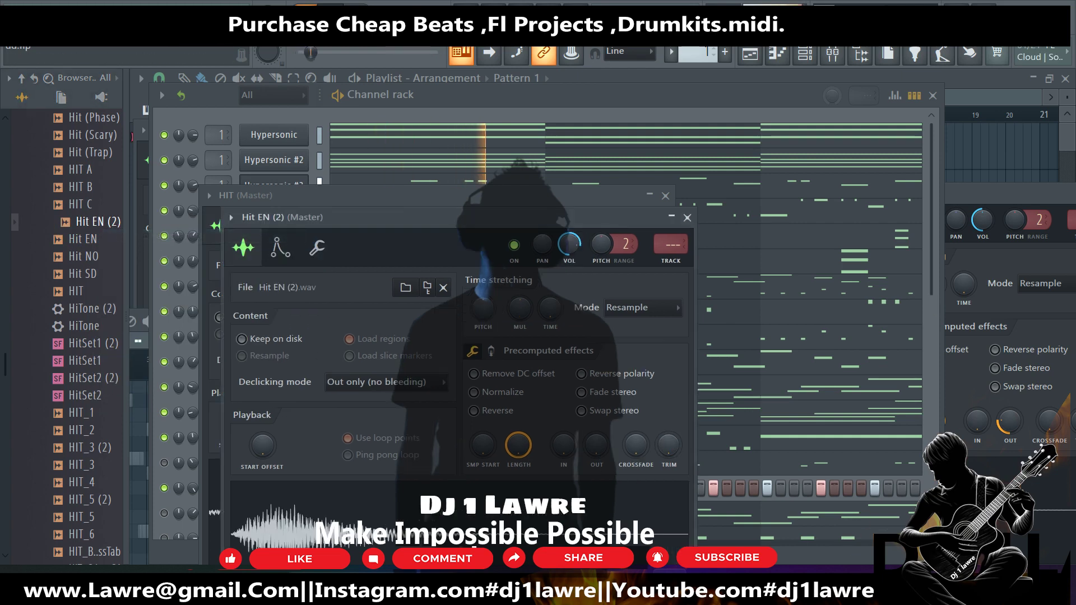
key("F6")
scroll(292, 510, "down", 5)
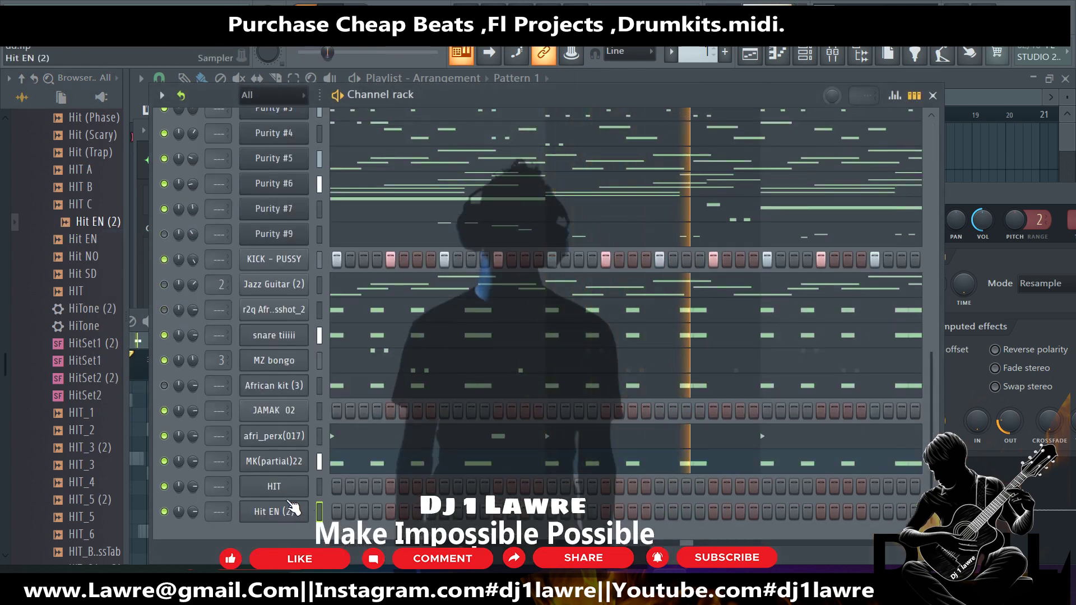
In the Hit EN (2) piano roll, place short E4, C#4 and B3 notes across bars 5 to 8.
right_click(293, 508)
left_click(357, 359)
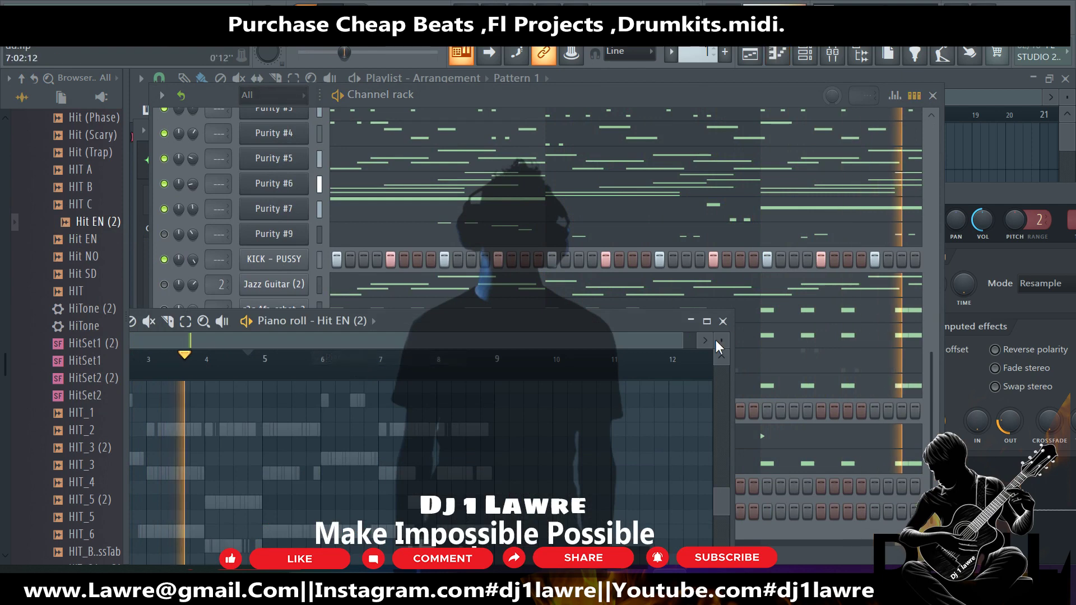
left_click(707, 321)
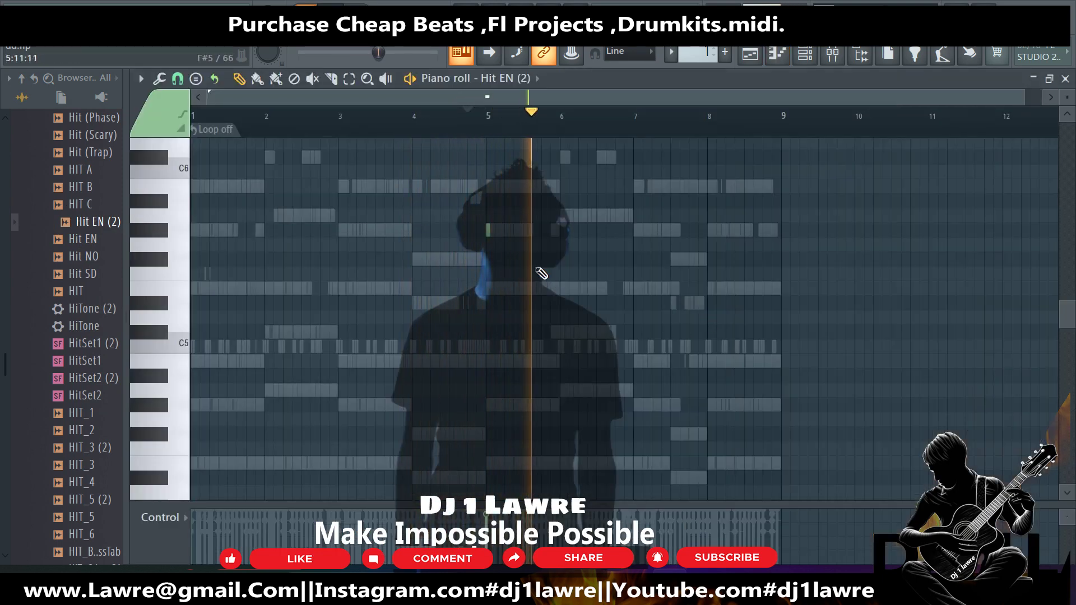
scroll(507, 370, "down", 1)
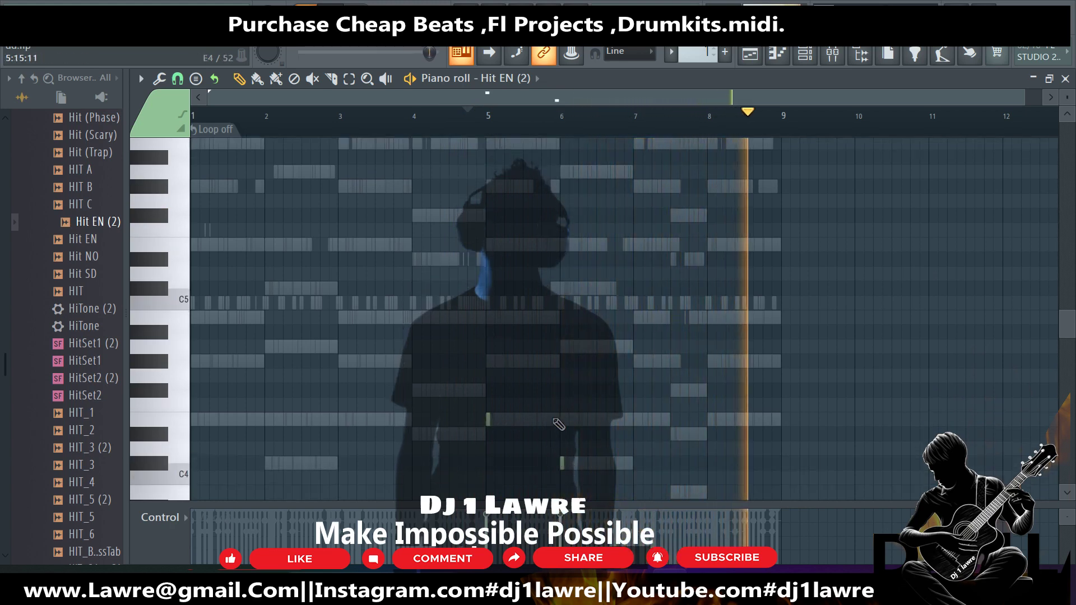
scroll(595, 392, "down", 2)
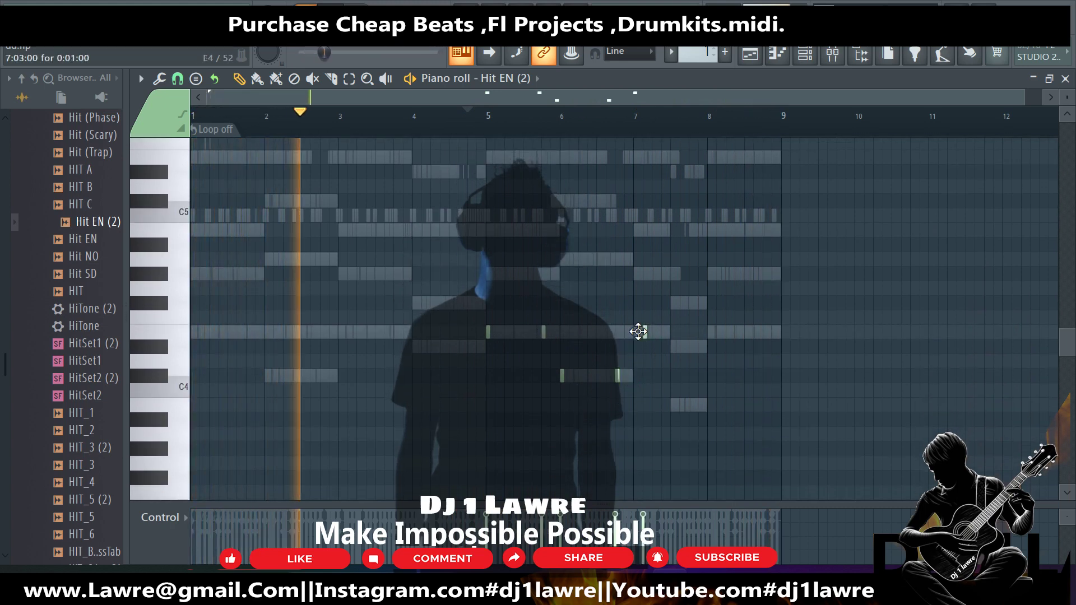
left_click_drag(638, 332, 630, 331)
left_click(675, 406)
left_click(712, 333)
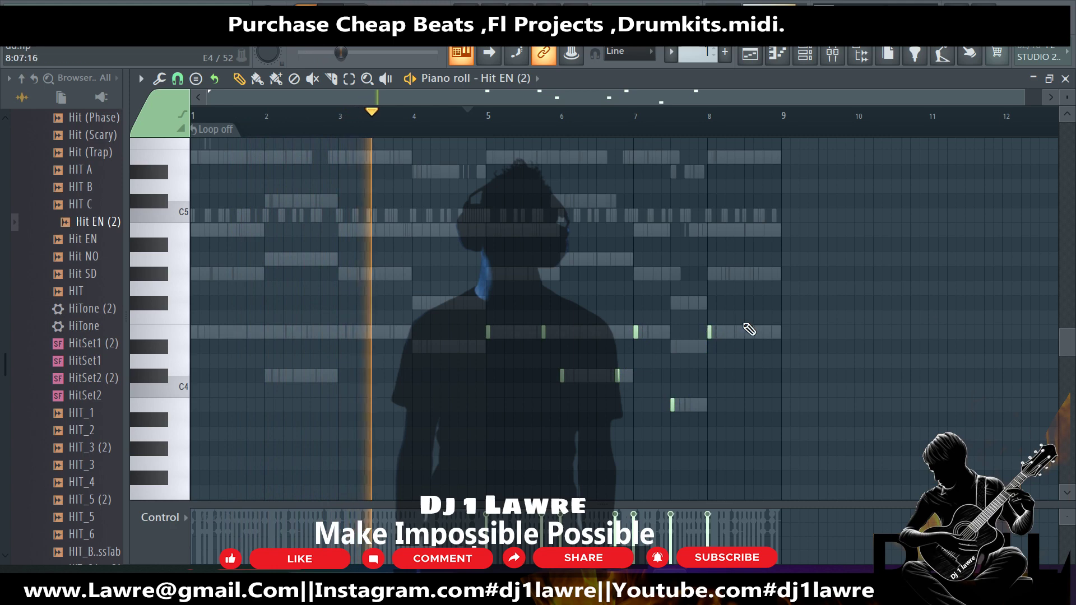
Transpose all Hit EN (2) notes up one octave and clear the selection.
key("ctrl+a")
key("ctrl+Up")
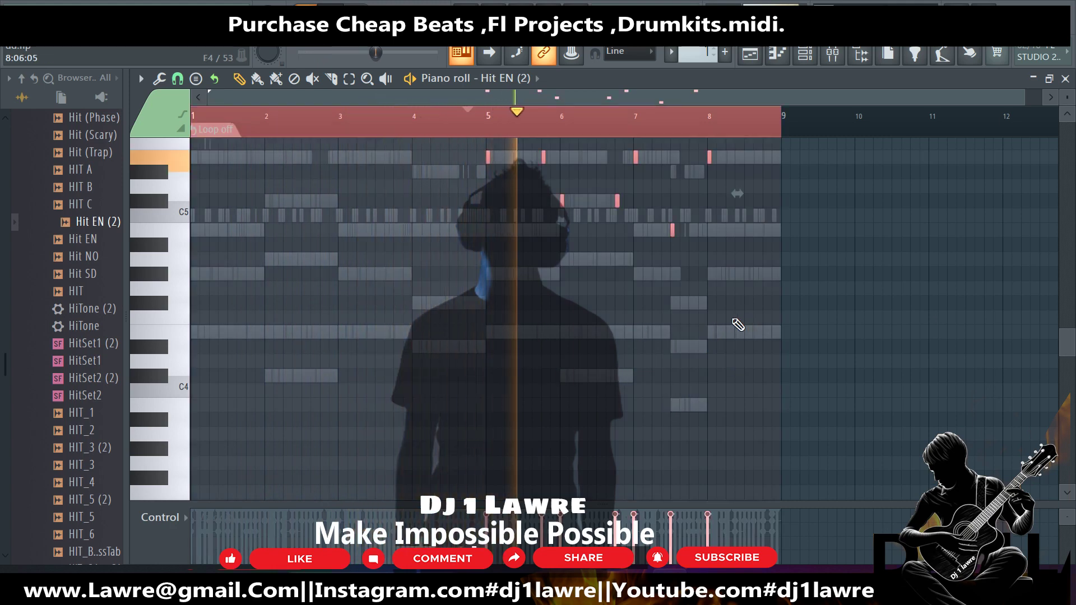
key("ctrl+d")
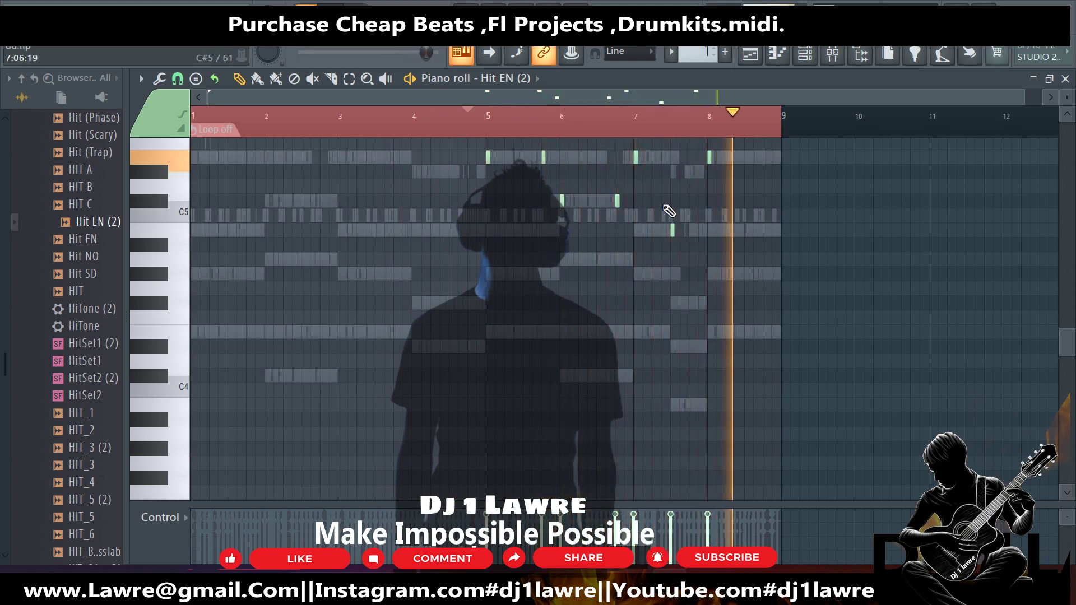
Delete the Hit EN (2) notes in bars 5 and 6 and at the start of bar 7, and leave the piano roll.
left_click_drag(646, 152, 567, 199)
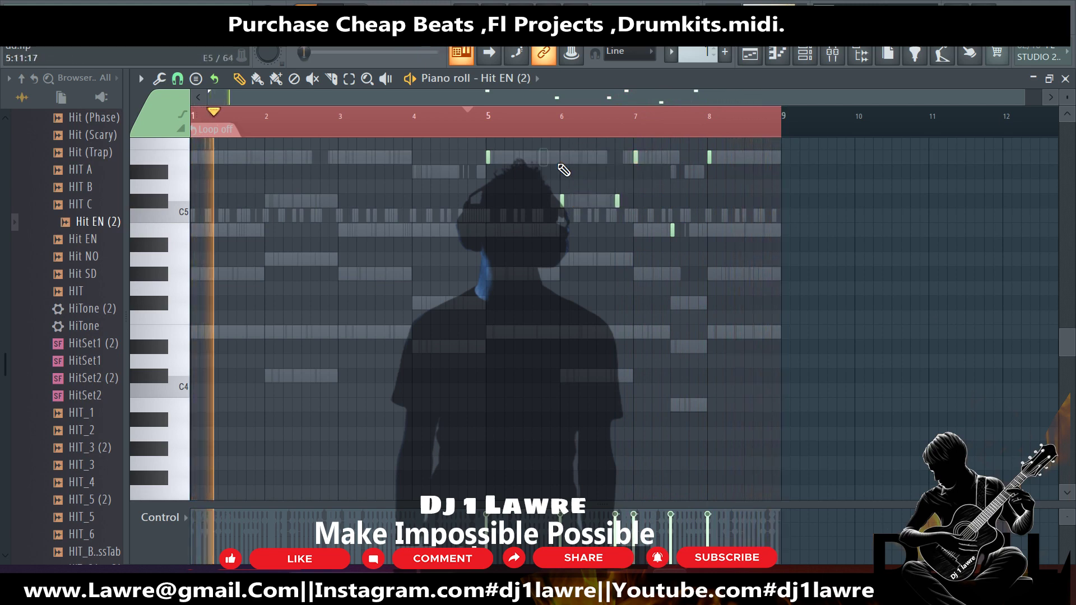
right_click(617, 200)
left_click_drag(665, 139, 510, 206)
right_click(499, 175)
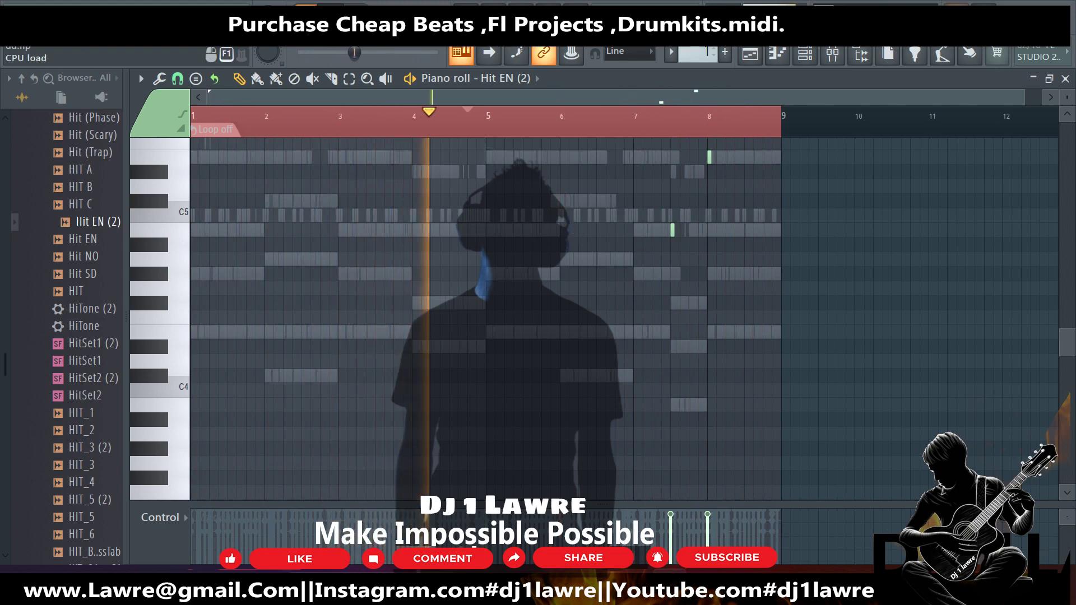
key("F5")
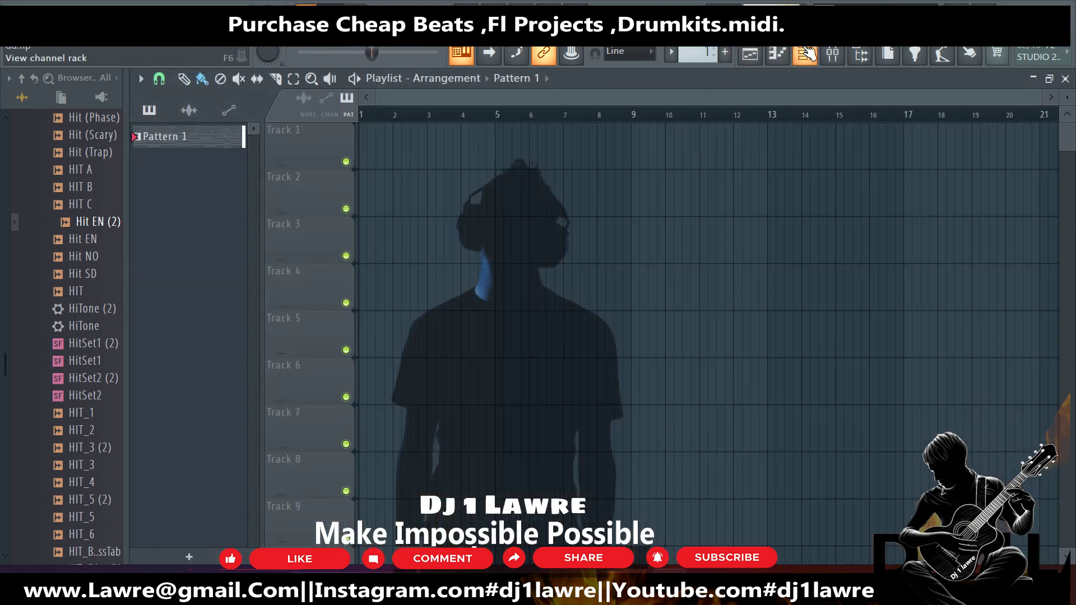
Fill the HIT channel with a hit on every 2 steps and lower its volume slightly.
left_click(806, 53)
right_click(275, 485)
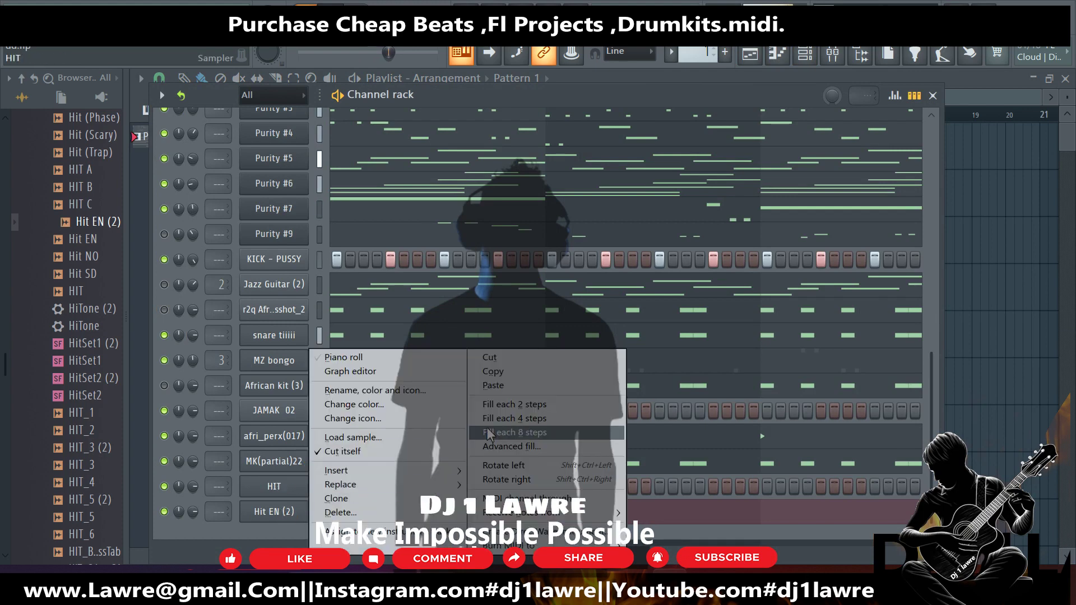
left_click(510, 404)
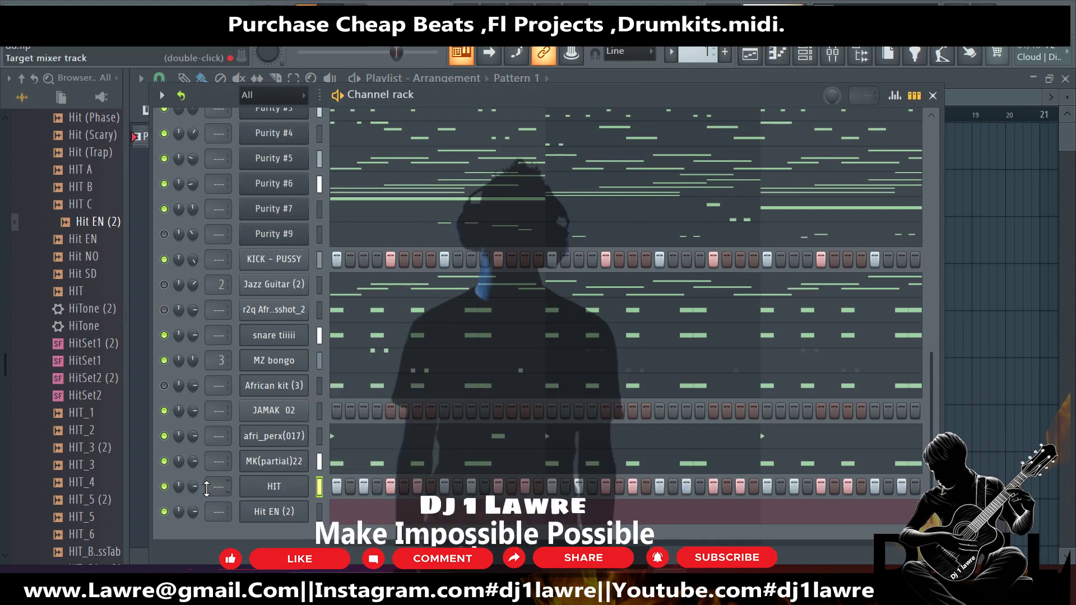
left_click_drag(192, 486, 192, 493)
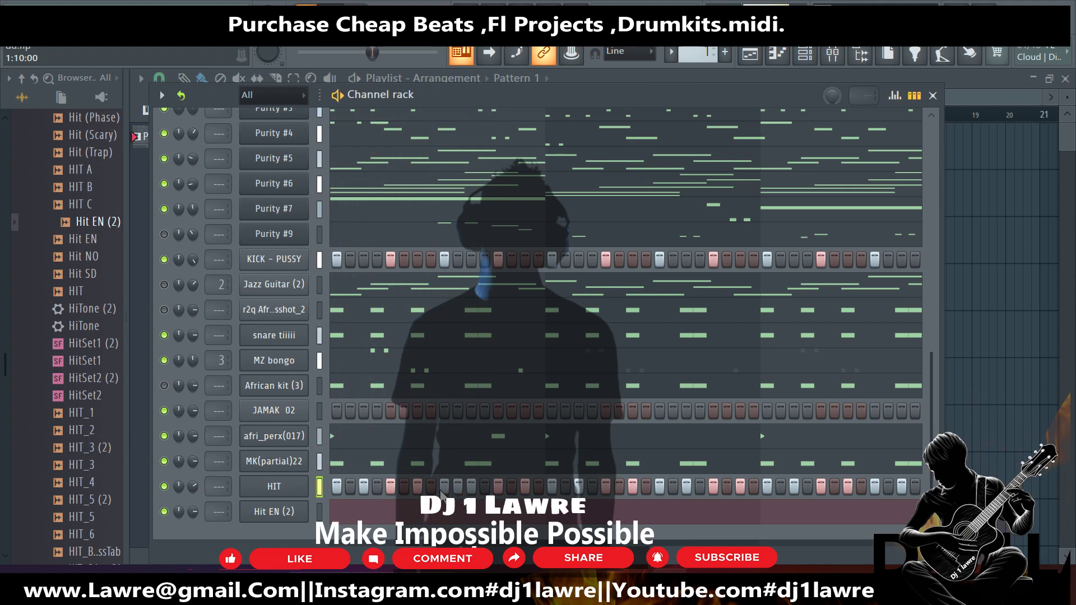
Review the HIT channel's notes in its piano roll and close it.
right_click(297, 486)
left_click(365, 352)
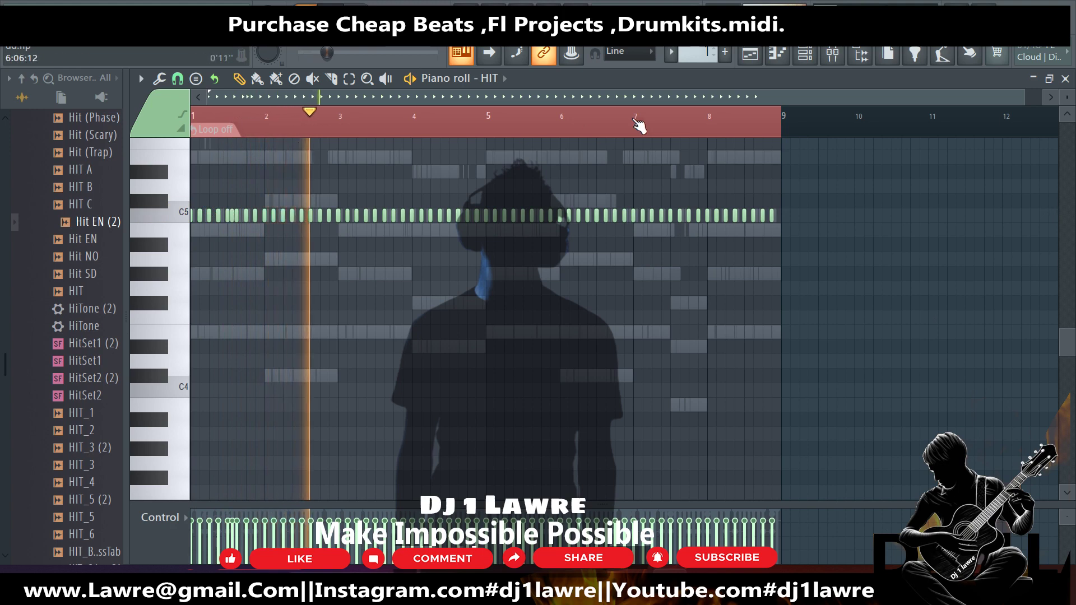
left_click(1066, 79)
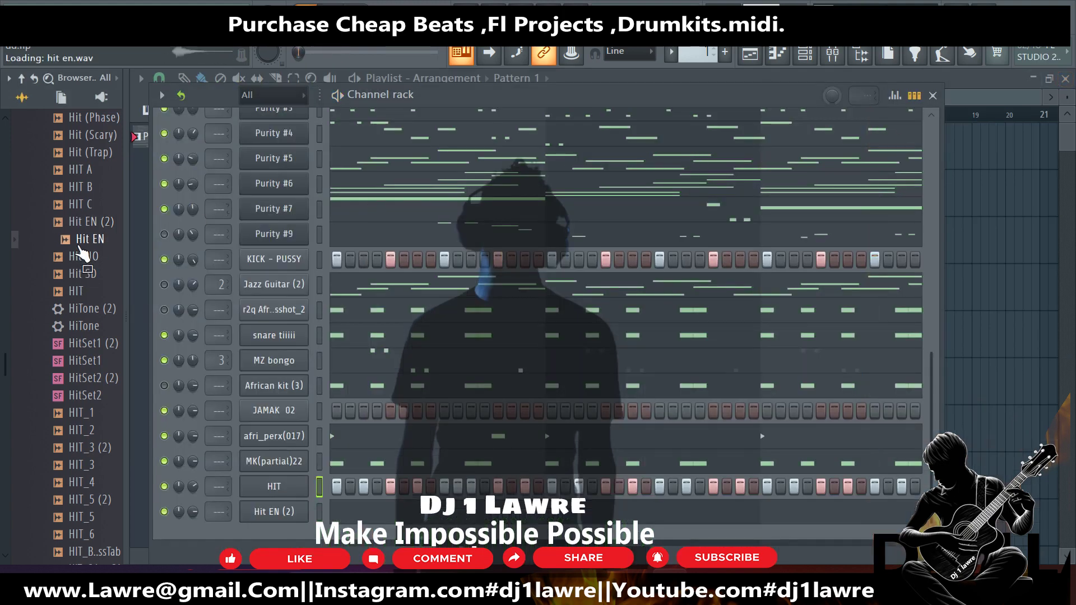
Audition the numbered hit samples, add Hit 17 as a new channel with a fade-out, and close its sampler window.
scroll(83, 258, "up", 10)
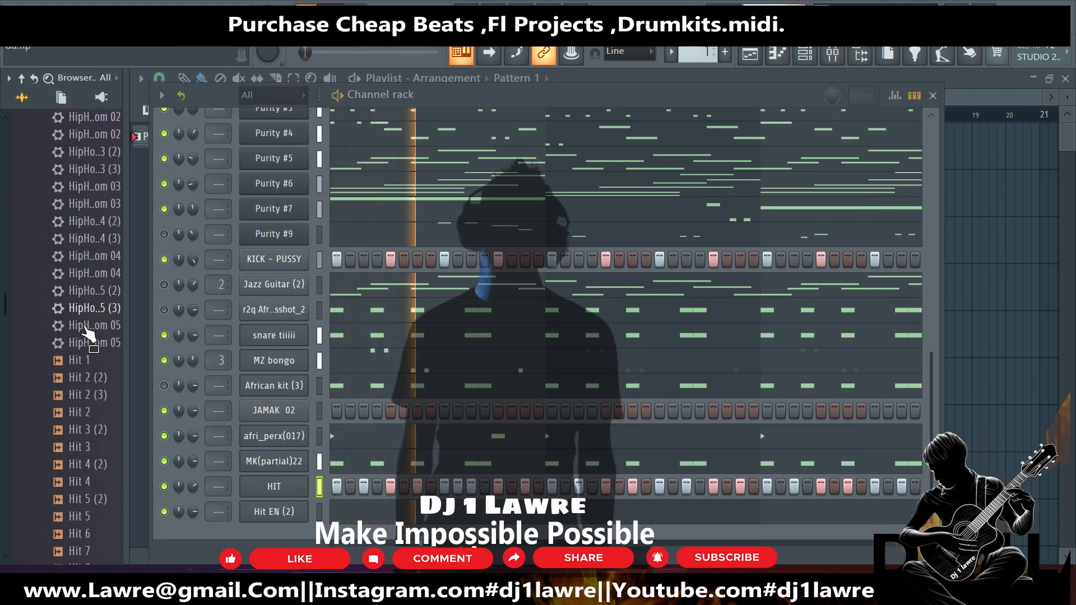
left_click(92, 399)
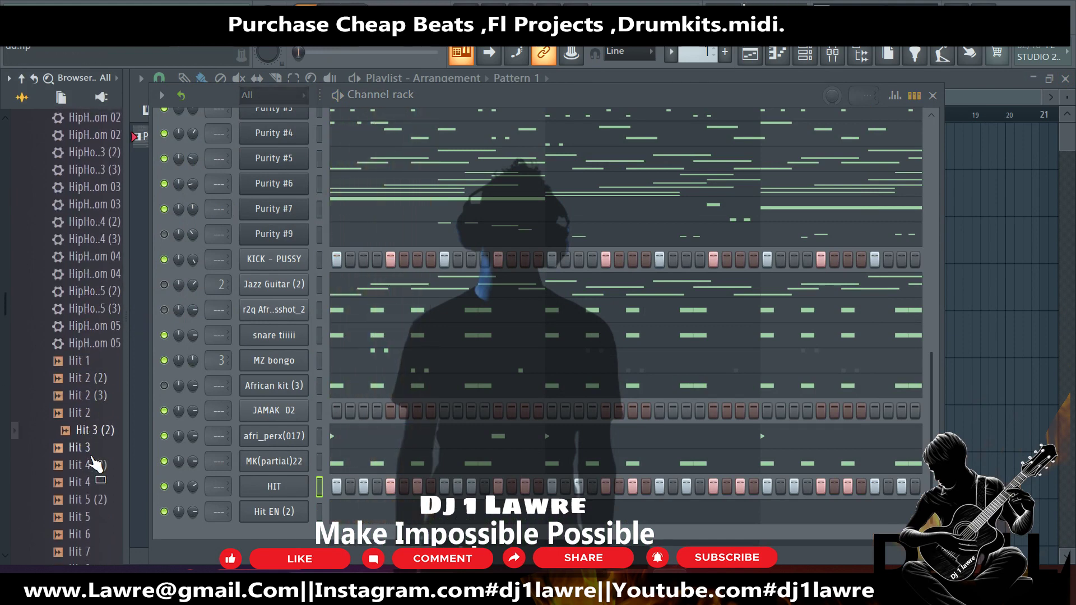
scroll(90, 496, "down", 3)
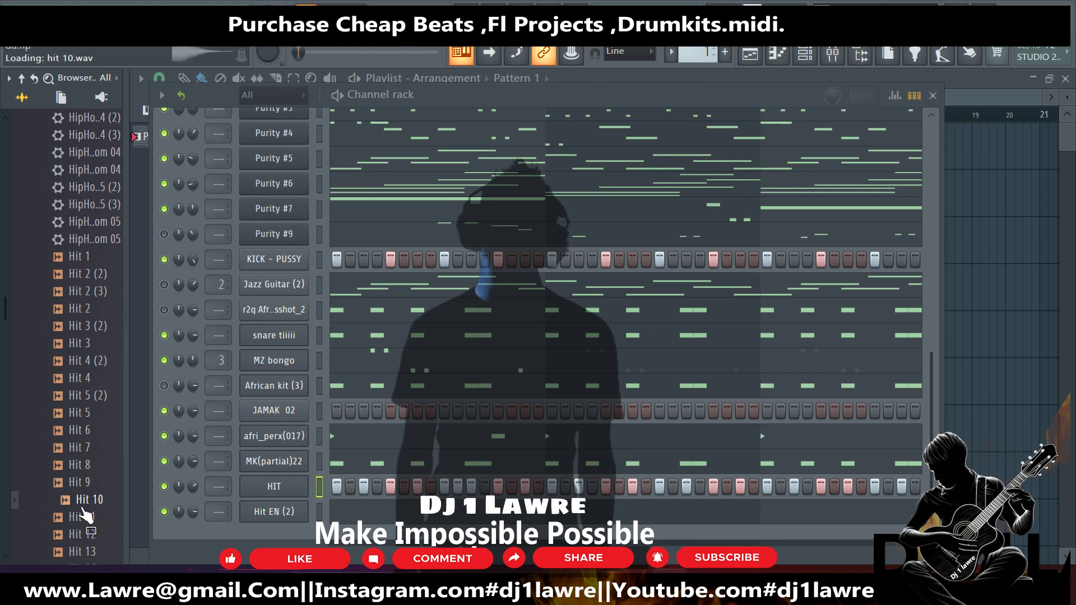
scroll(85, 510, "down", 6)
left_click(88, 381)
left_click(89, 481)
scroll(90, 481, "down", 3)
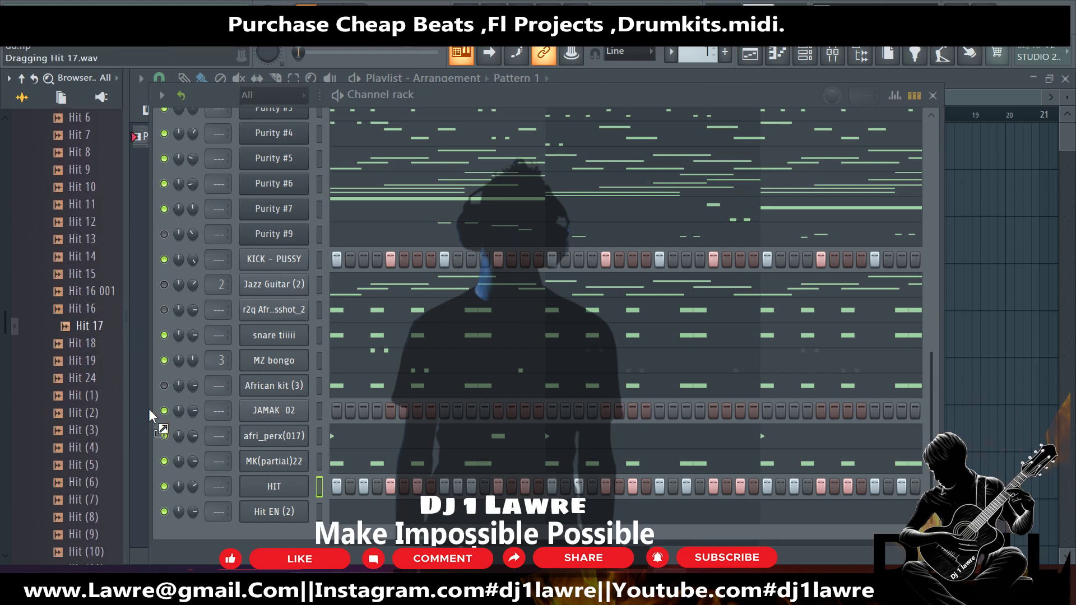
left_click_drag(308, 538, 305, 536)
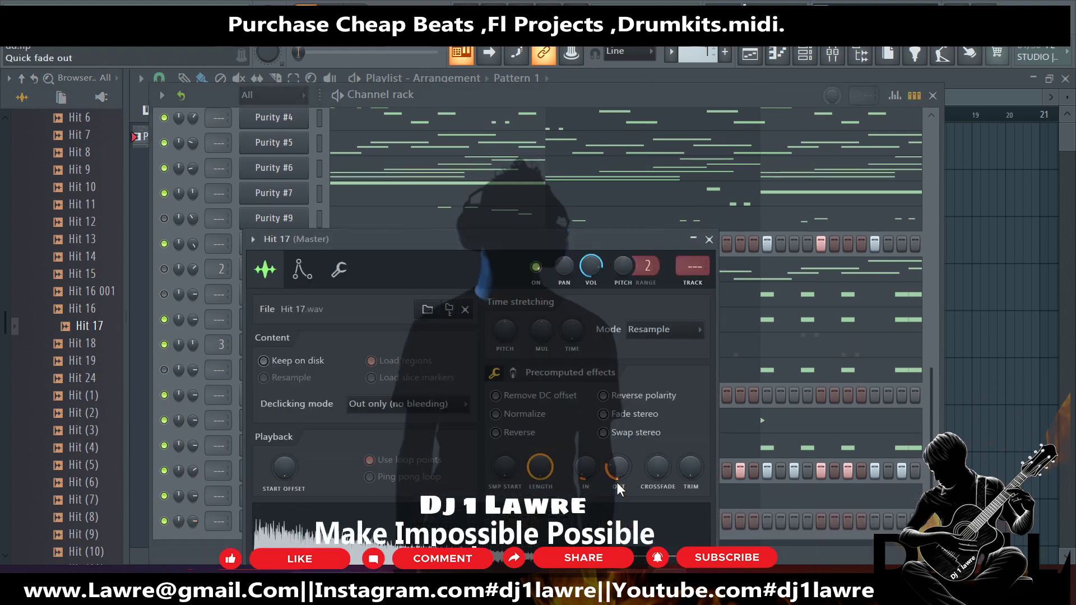
key("Escape")
In the Hit 17 piano roll, draw a C5 note from step 15 of bar 1 to the end of bar 2.
key("space")
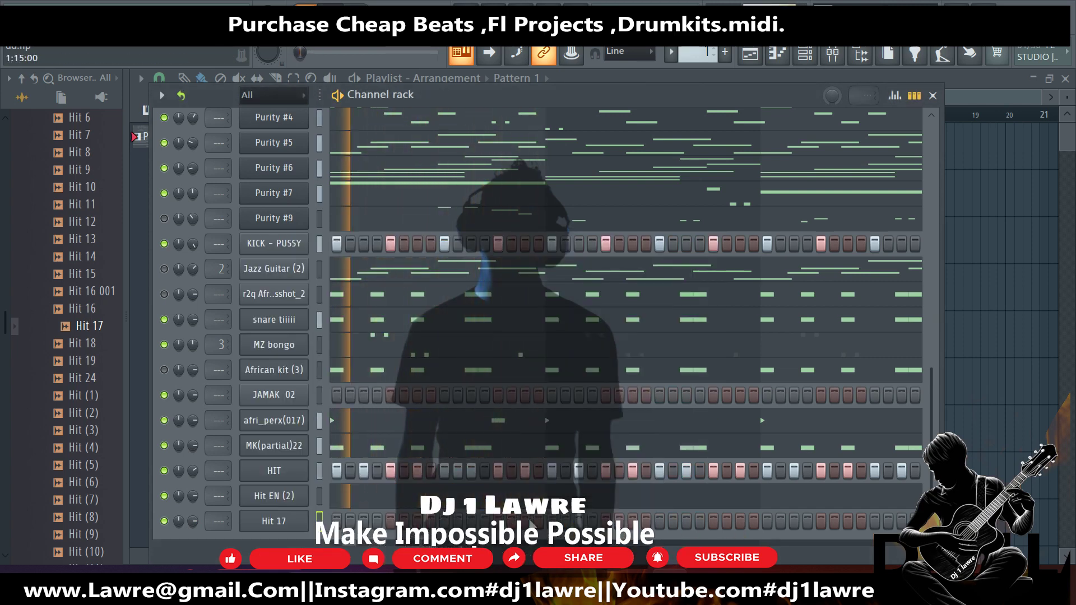
scroll(580, 516, "down", 1)
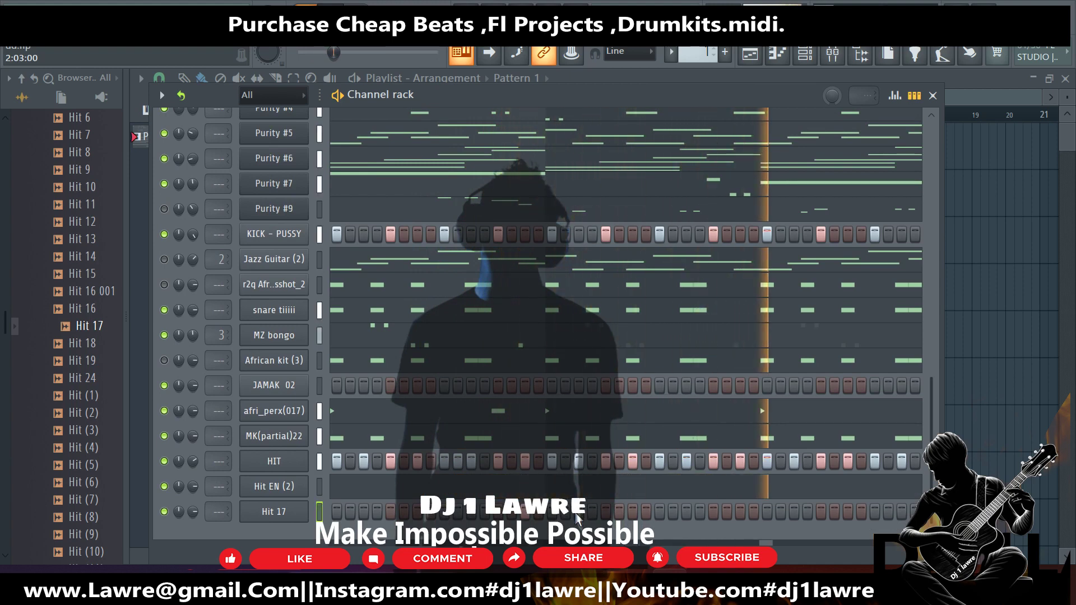
right_click(295, 503)
left_click(353, 359)
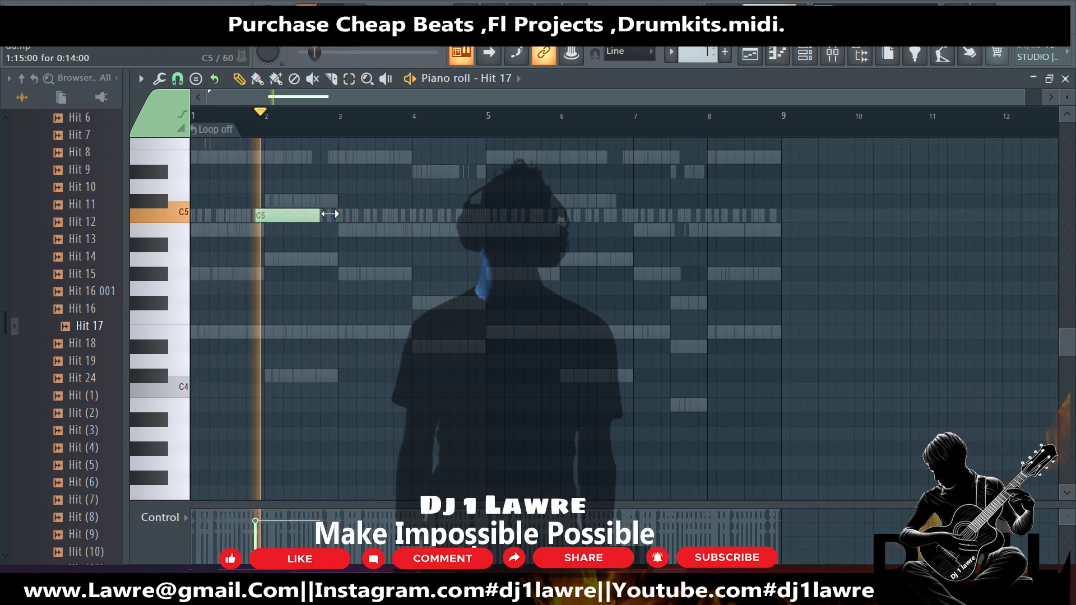
left_click_drag(330, 213, 338, 215)
scroll(359, 291, "up", 1)
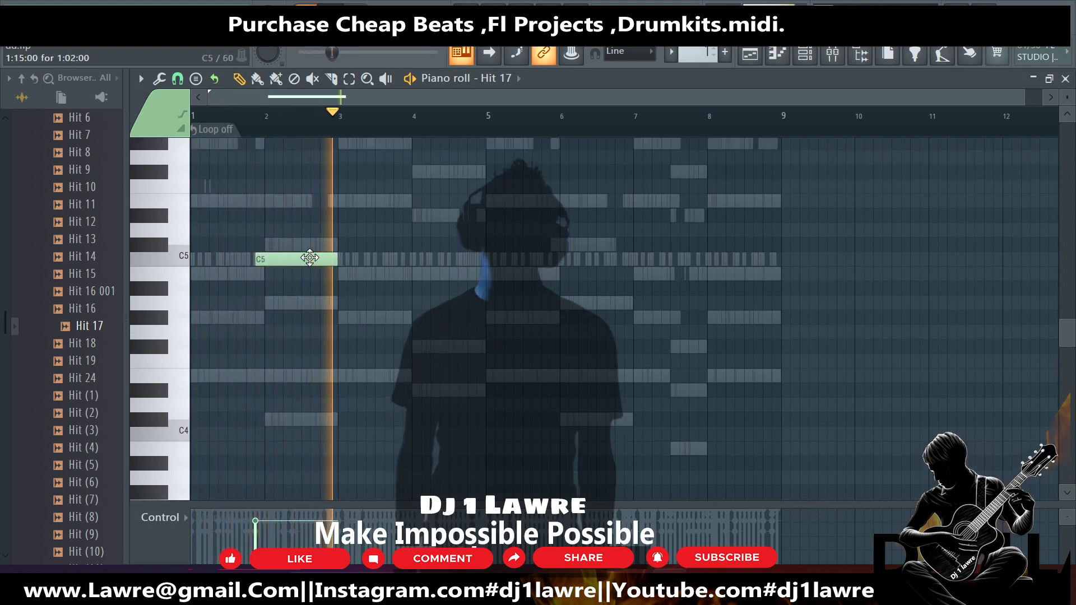
Add a C5 note at step 15 of bar 3, duplicate both notes to start at step 15 of bars 5 and 7, and close the piano roll.
left_click(454, 264)
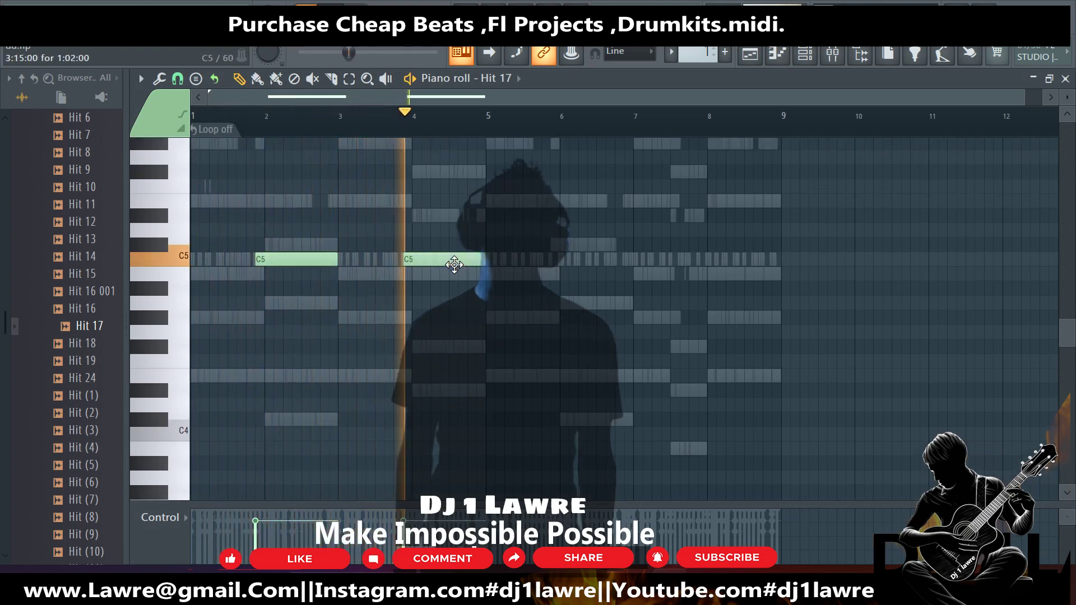
key("ctrl+a")
key("ctrl+b")
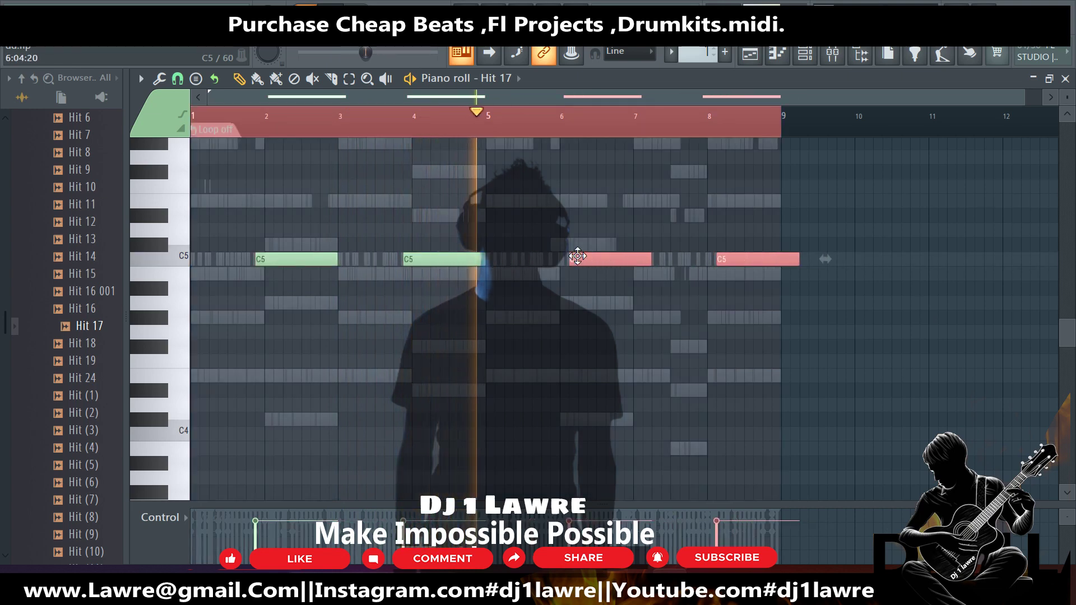
left_click_drag(578, 256, 560, 256)
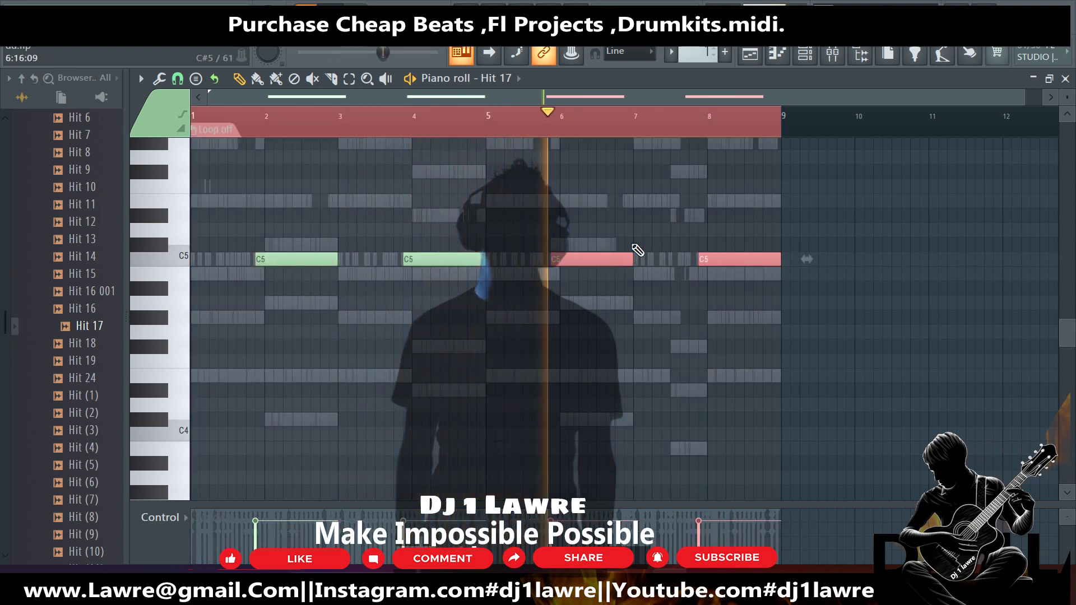
left_click(805, 54)
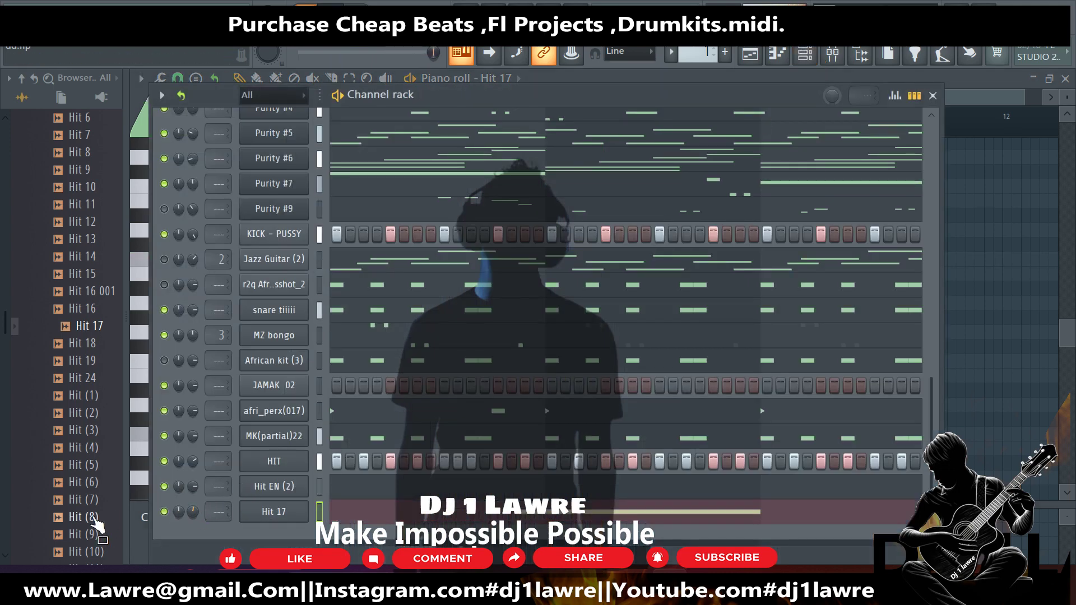
Audition more hit samples, add Hit (25) as a new channel below Hit 17, and stop playback.
scroll(96, 519, "down", 5)
left_click(97, 515)
scroll(99, 512, "down", 4)
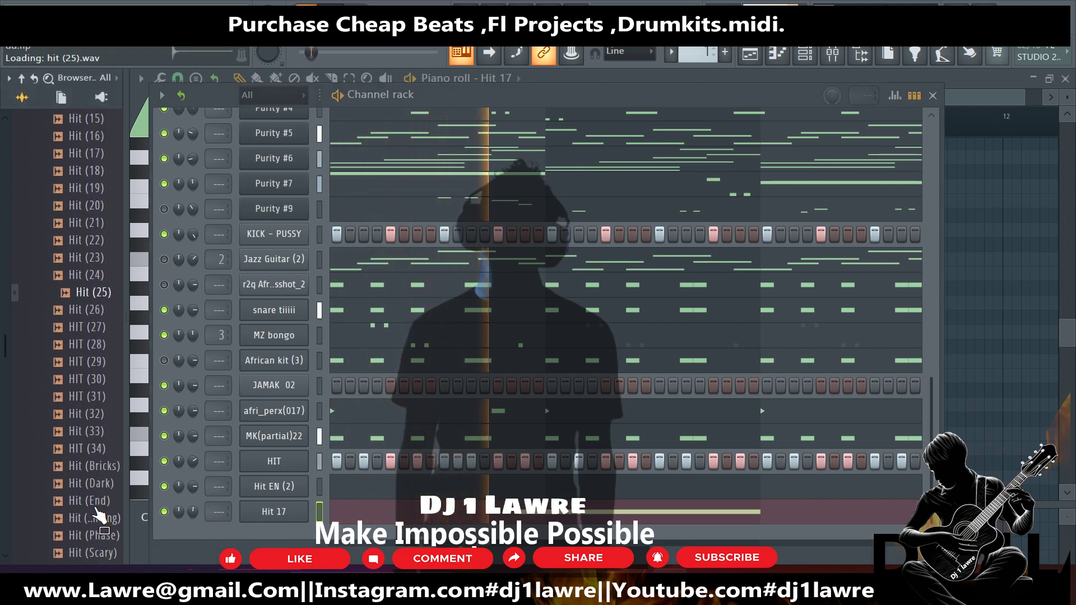
left_click_drag(97, 508, 344, 527)
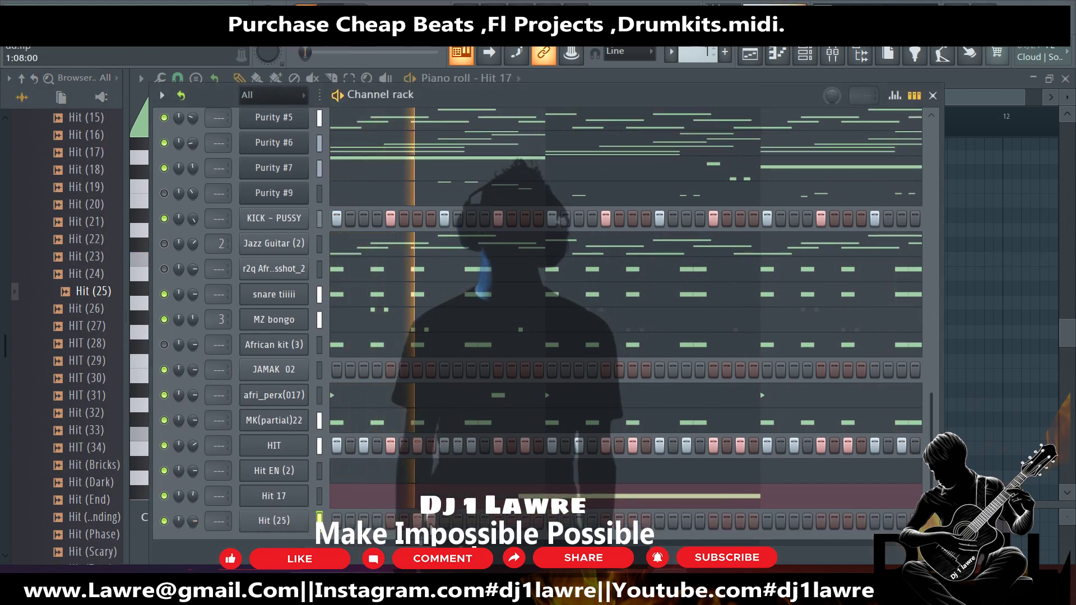
key("space")
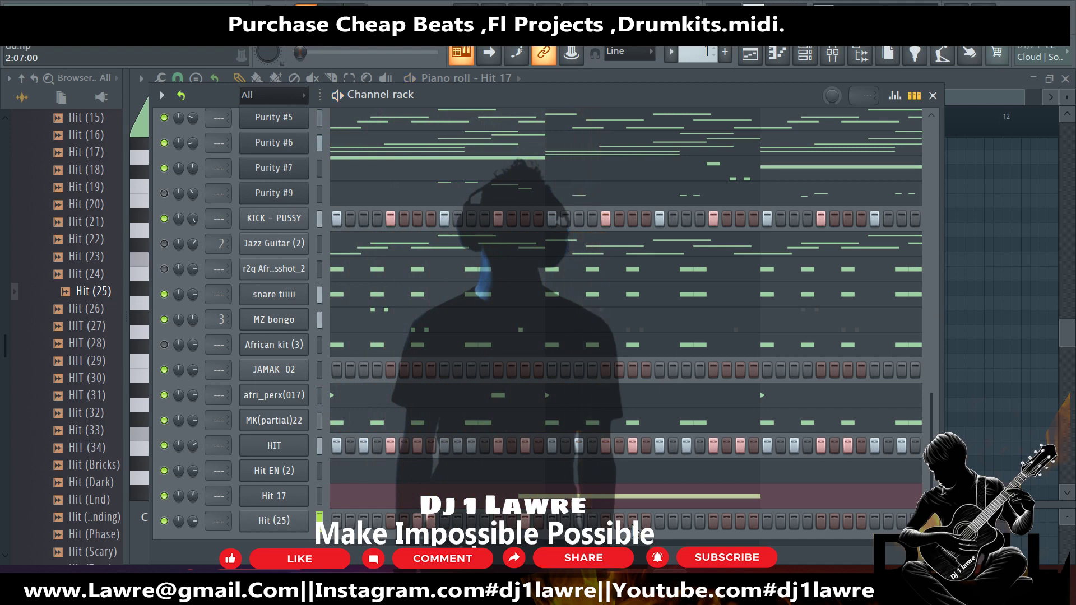
Loop the Hit (25) notes every bar, burn the loop to the pattern, and close the piano roll.
right_click(299, 527)
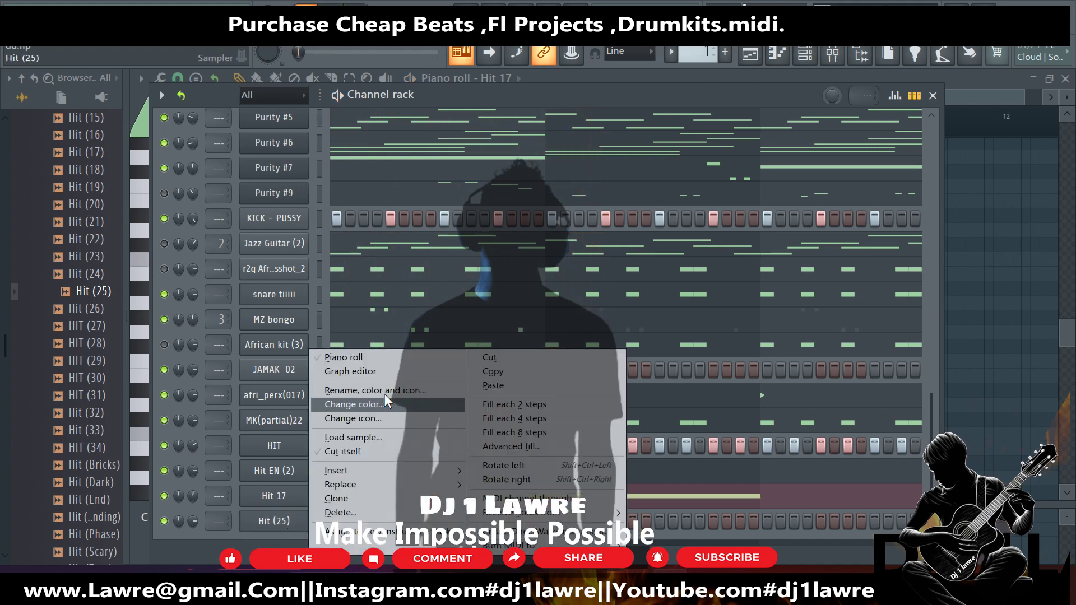
left_click(378, 359)
left_click(212, 130)
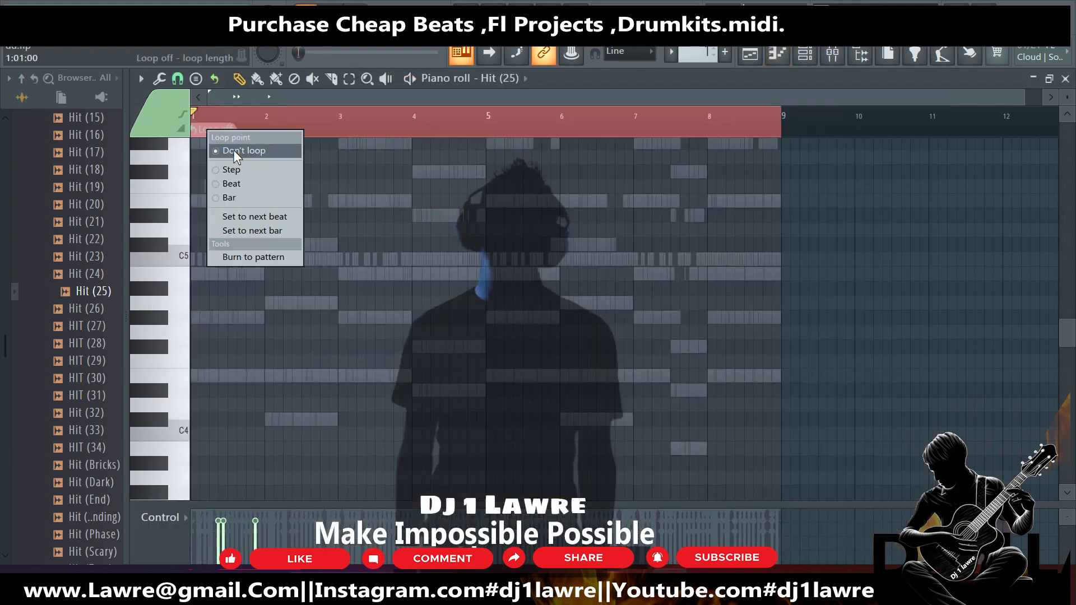
left_click(243, 196)
key("space")
left_click(297, 130)
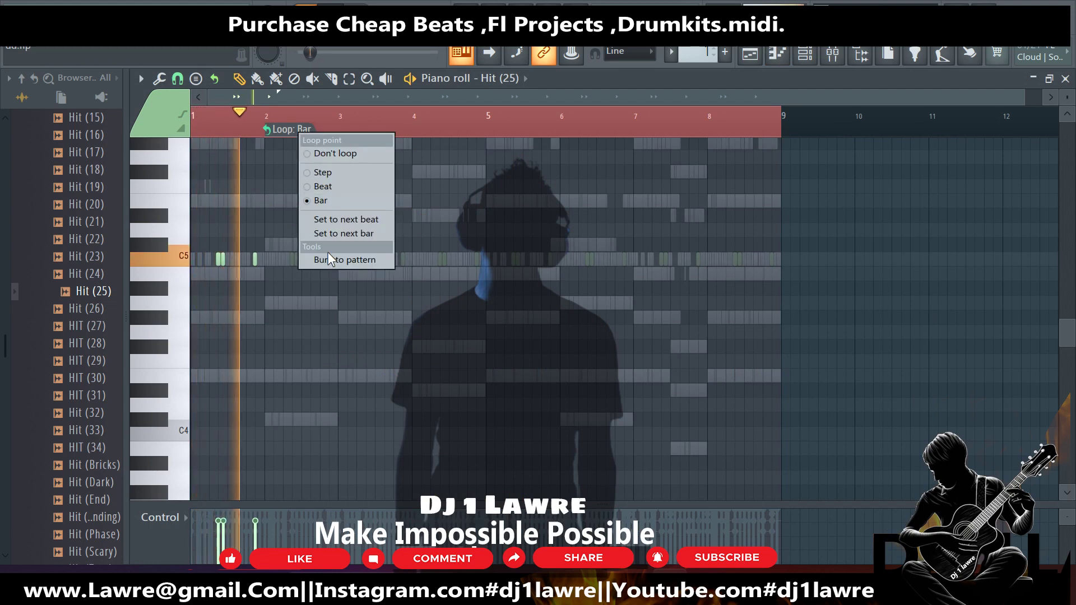
left_click(329, 258)
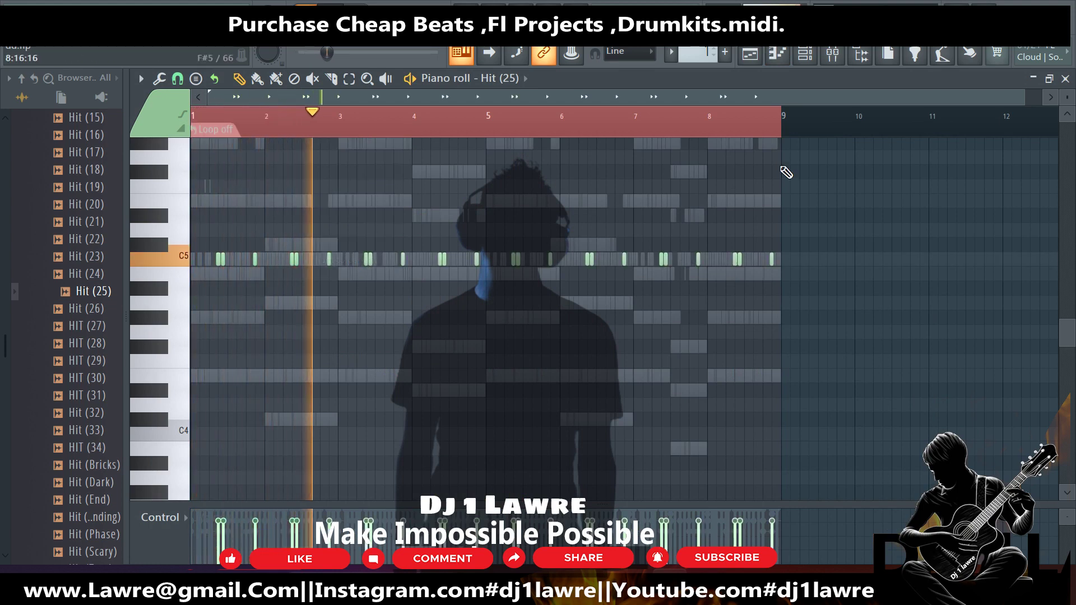
left_click(805, 53)
Replace the Hit (25) sample with HIT A, and browse the Amapiano Hit samples in the Log Drum Shot folder, auditioning Ama-percs 110.
scroll(92, 477, "down", 4)
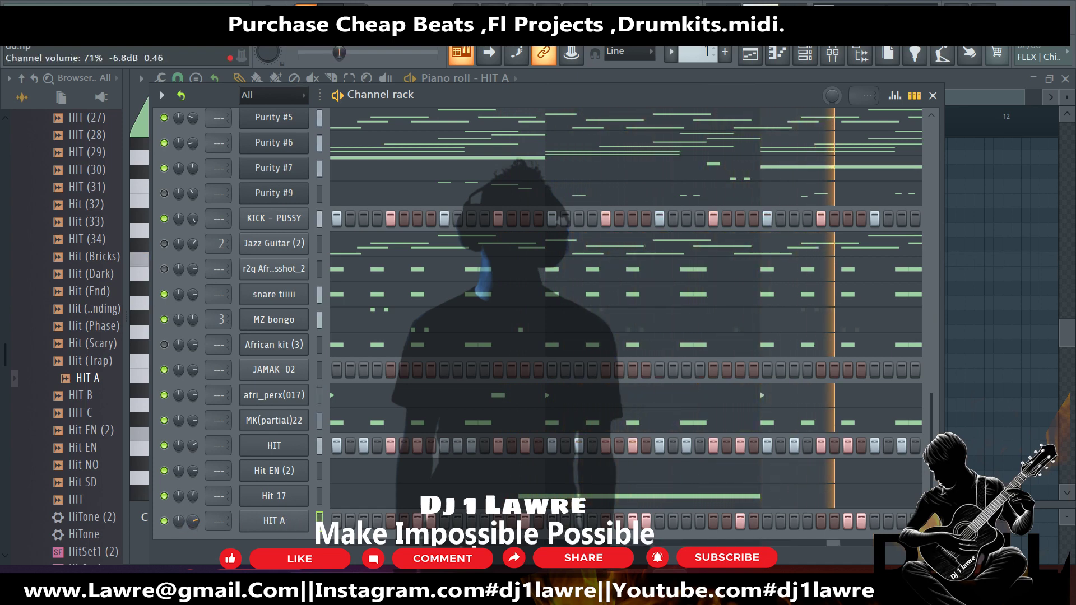
scroll(79, 504, "down", 15)
scroll(81, 504, "down", 10)
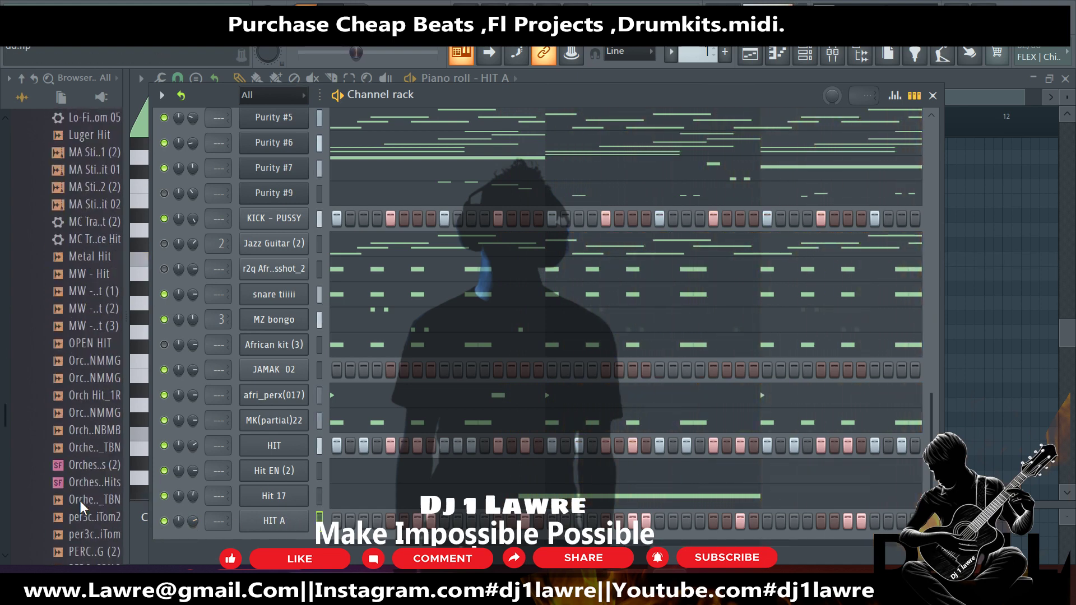
scroll(115, 504, "down", 4)
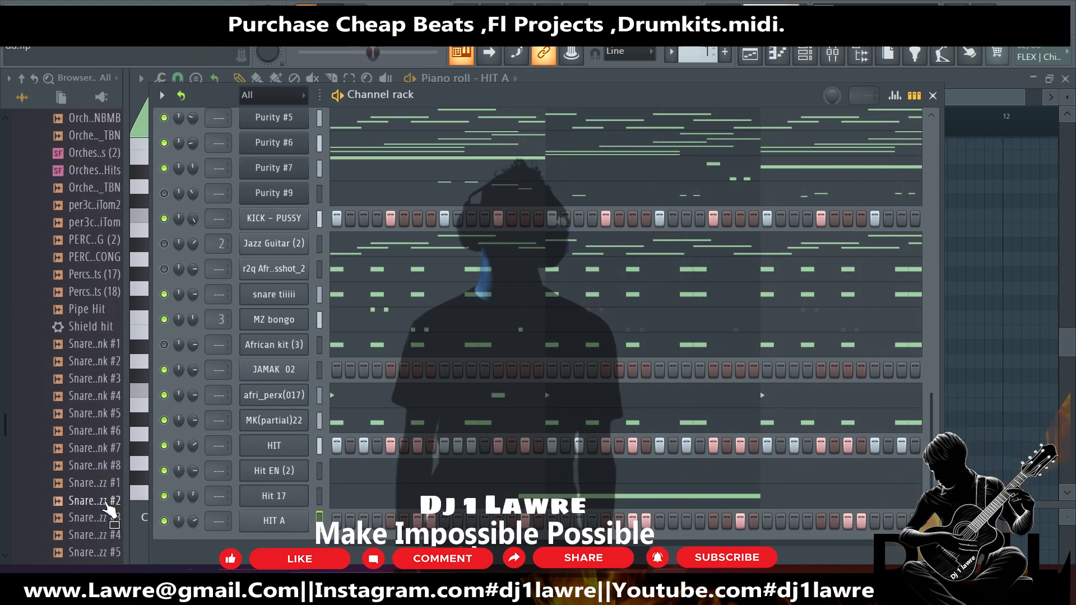
scroll(88, 446, "down", 18)
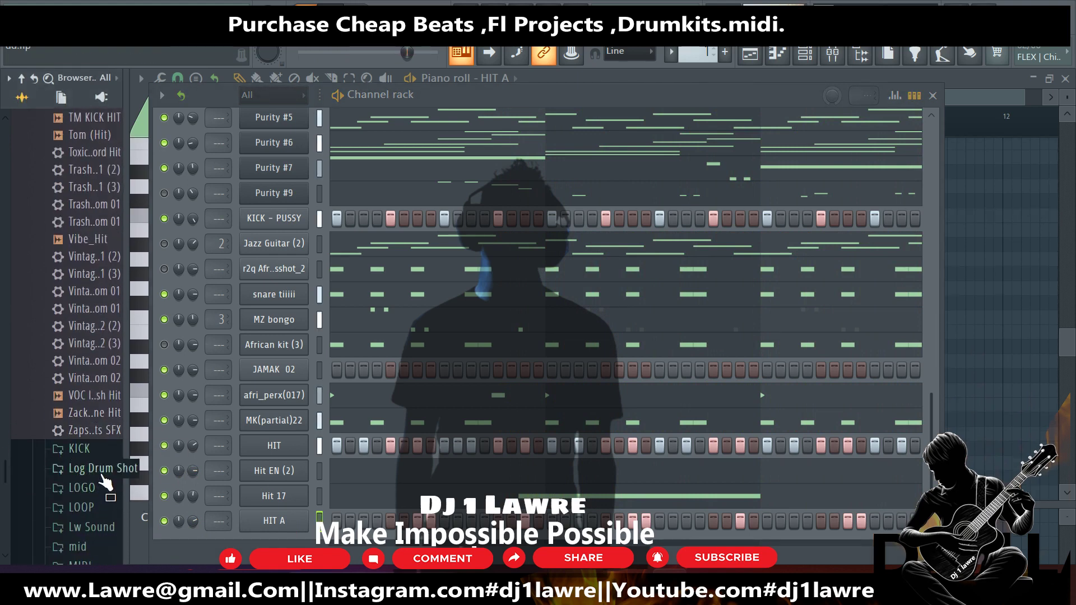
left_click(101, 470)
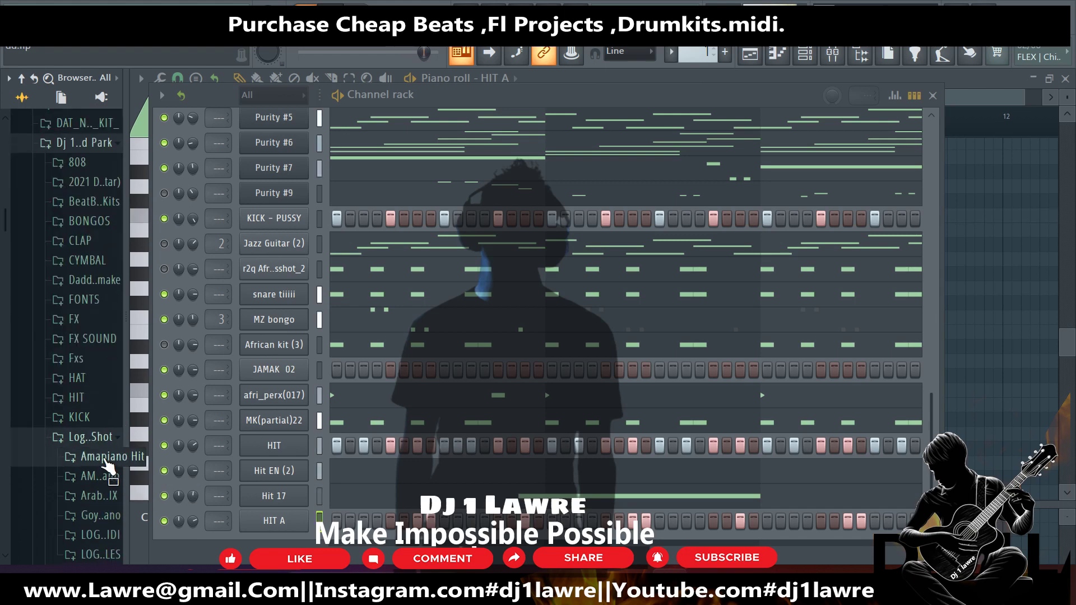
left_click(105, 459)
key("space")
left_click(96, 299)
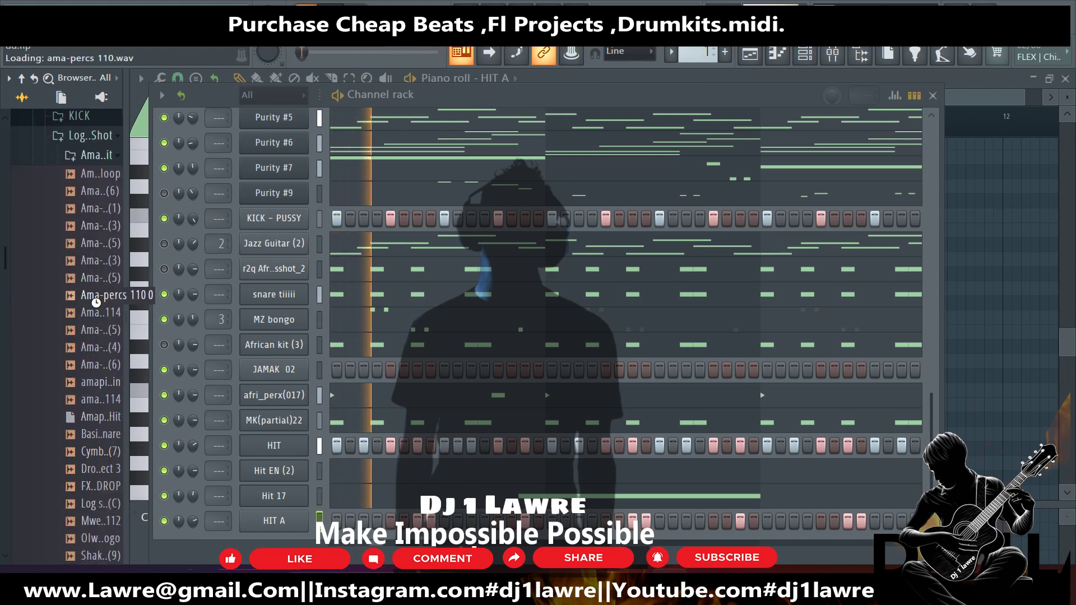
scroll(91, 373, "down", 4)
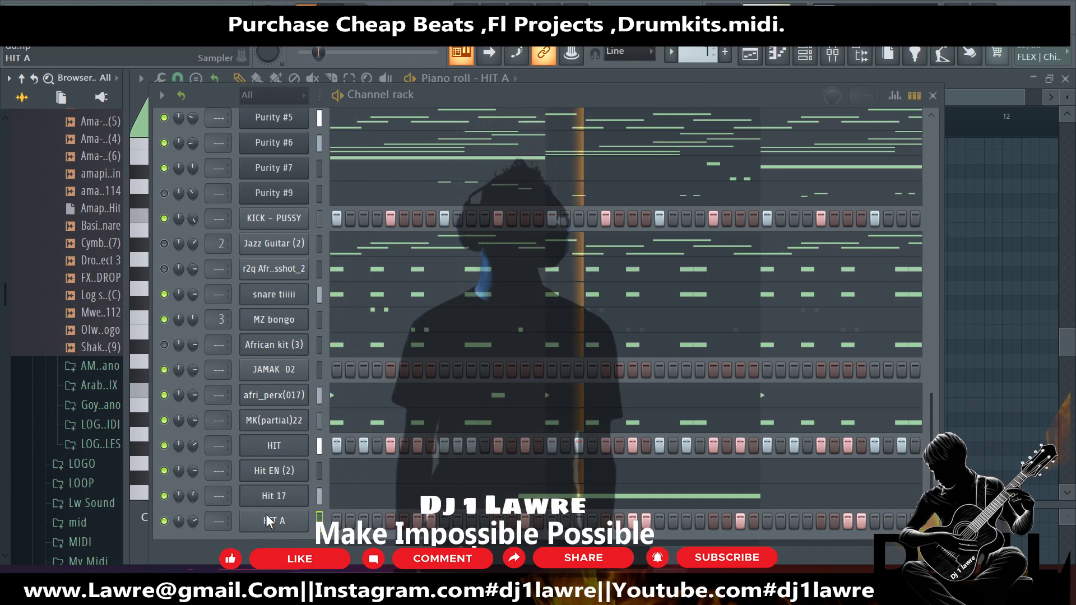
right_click(303, 521)
mouse_move(415, 466)
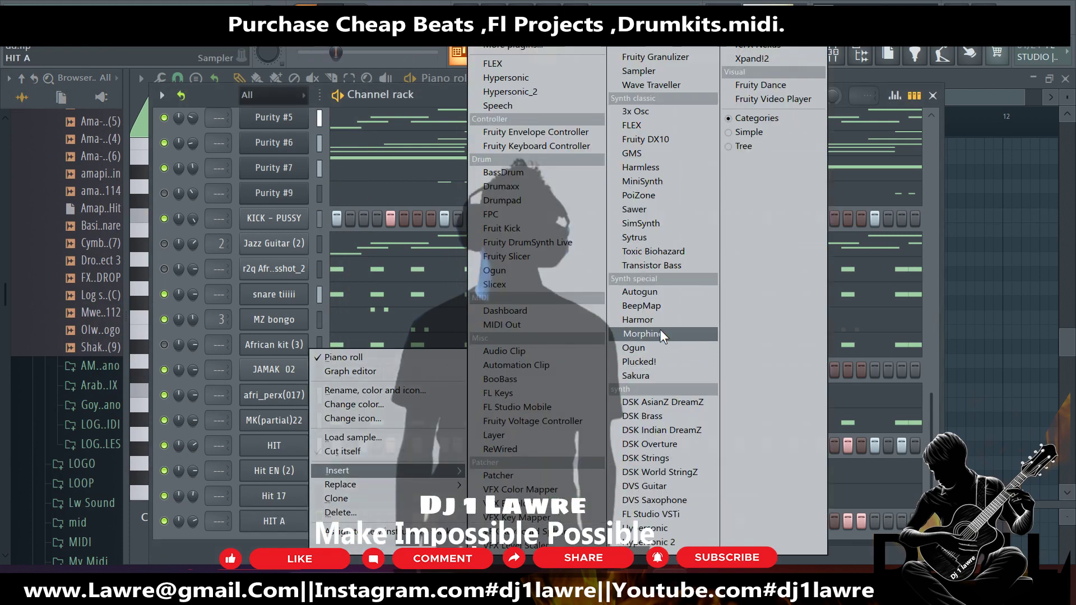
left_click(286, 534)
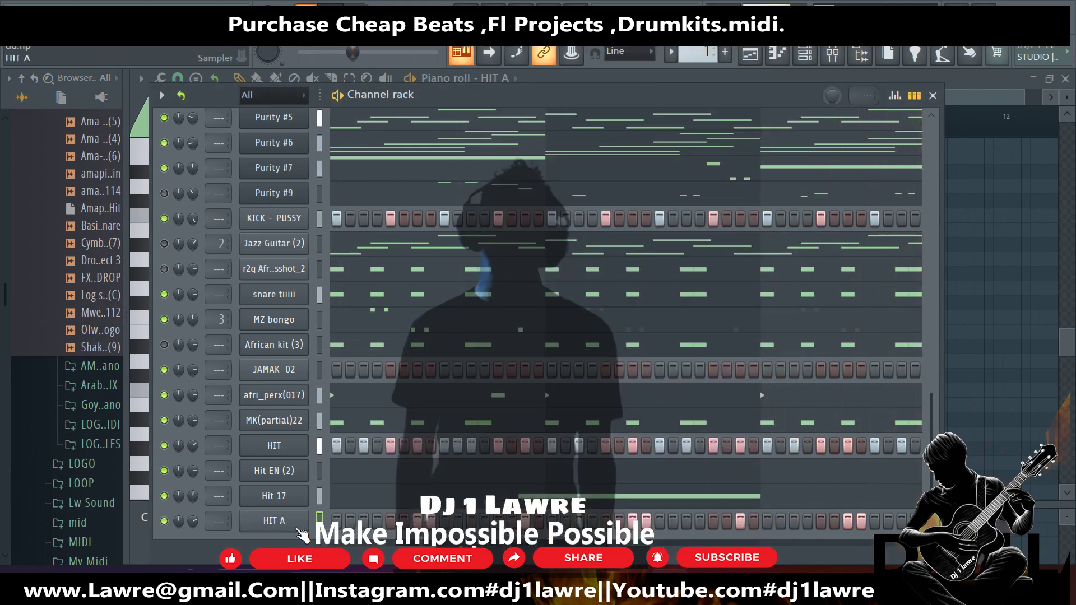
Review the sampler settings of the HIT, HIT A and Hit 17 channels, closing each window.
left_click(282, 447)
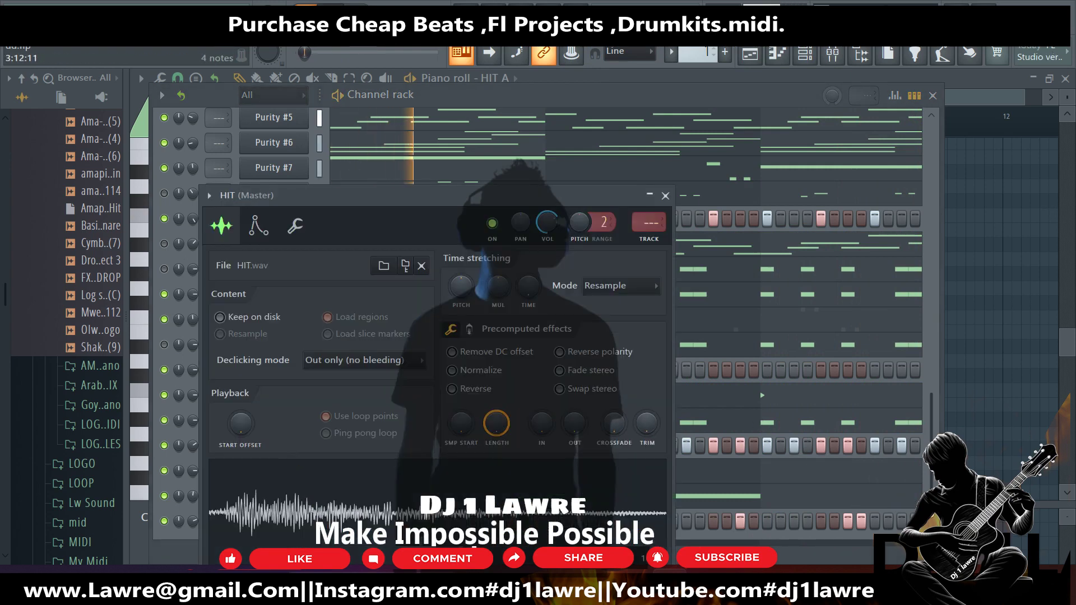
key("Escape")
left_click(286, 521)
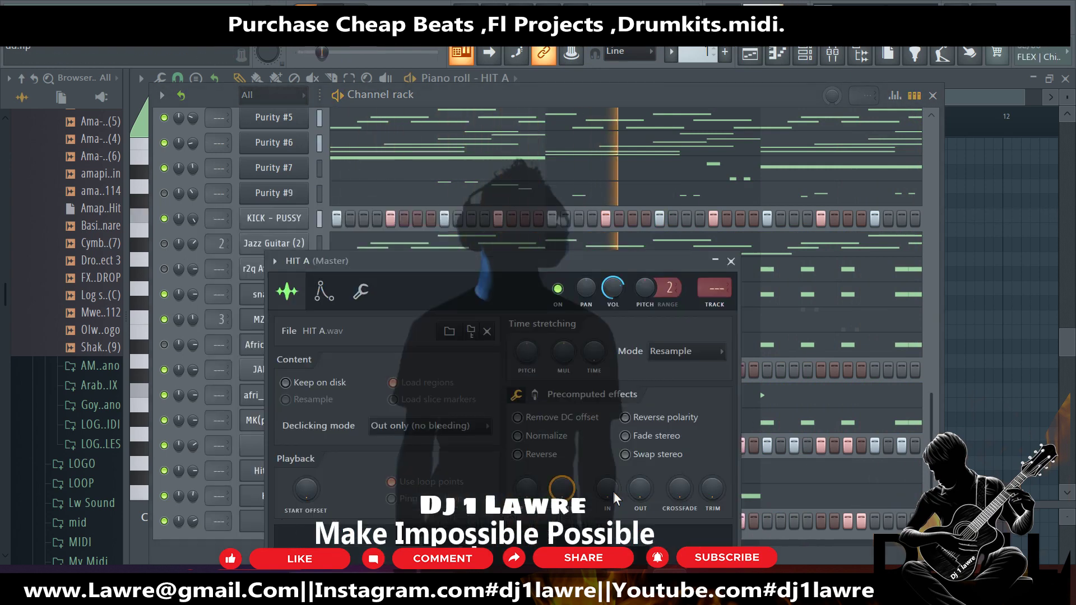
left_click_drag(536, 259, 611, 153)
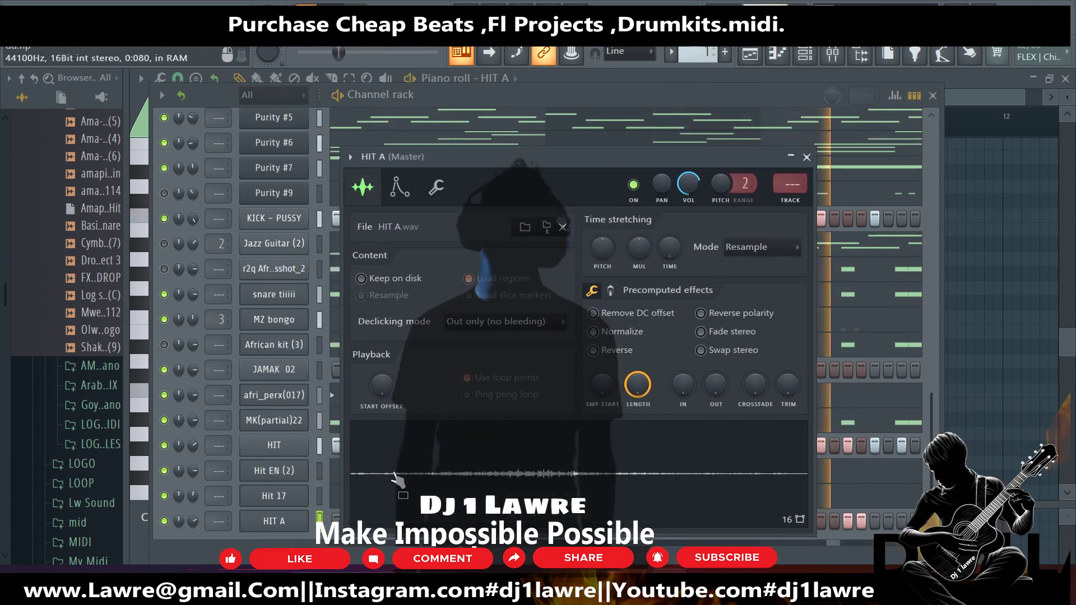
left_click(286, 496)
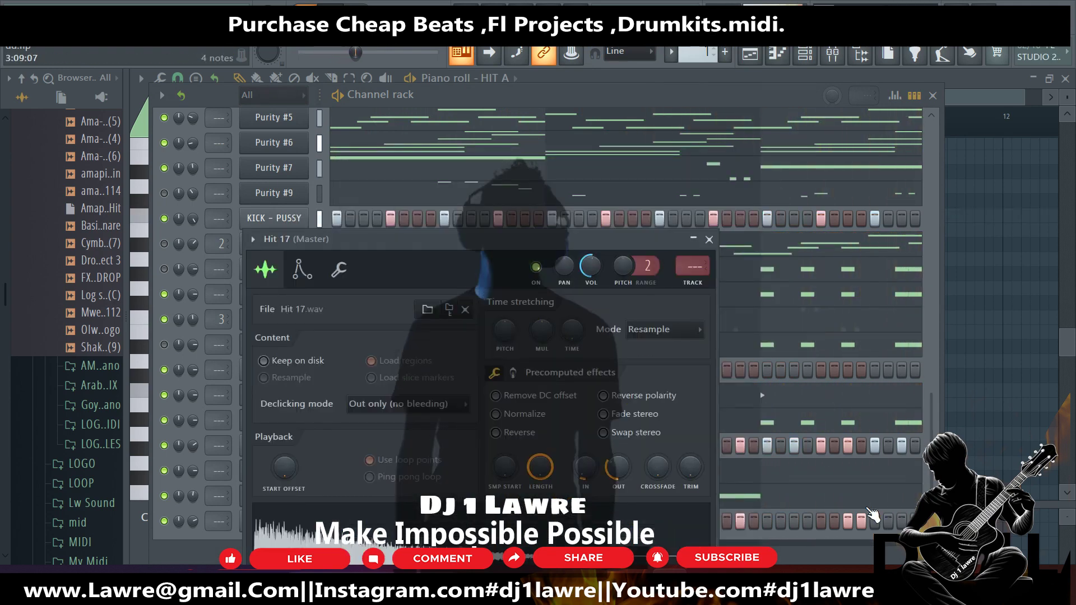
key("Escape")
Insert a Fruity DX10 channel above HIT A, load its Log Drum preset, and close the synth window.
scroll(538, 308, "down", 1)
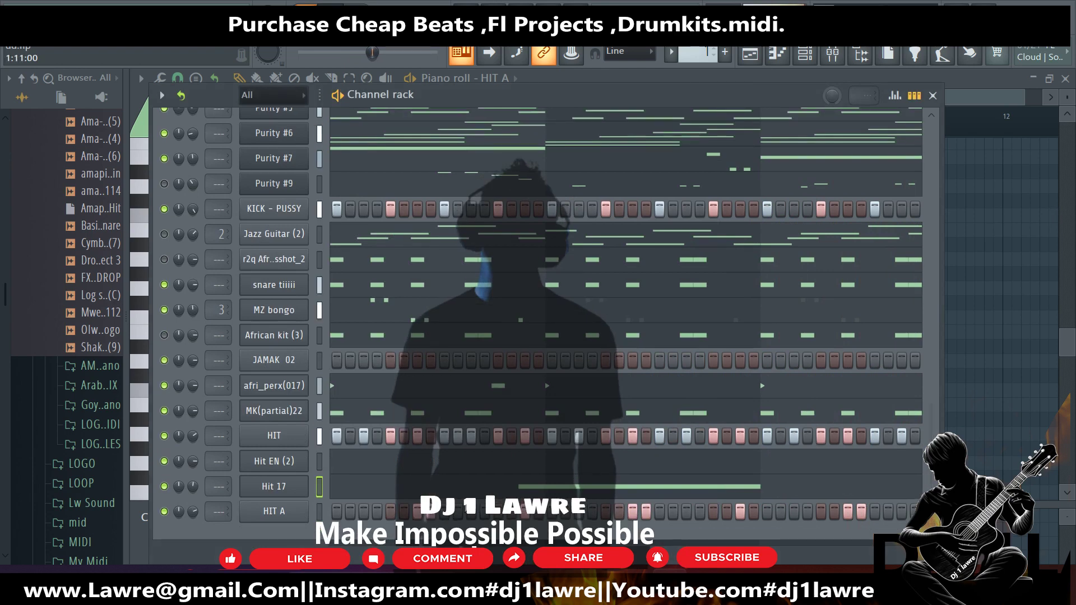
right_click(270, 507)
mouse_move(436, 468)
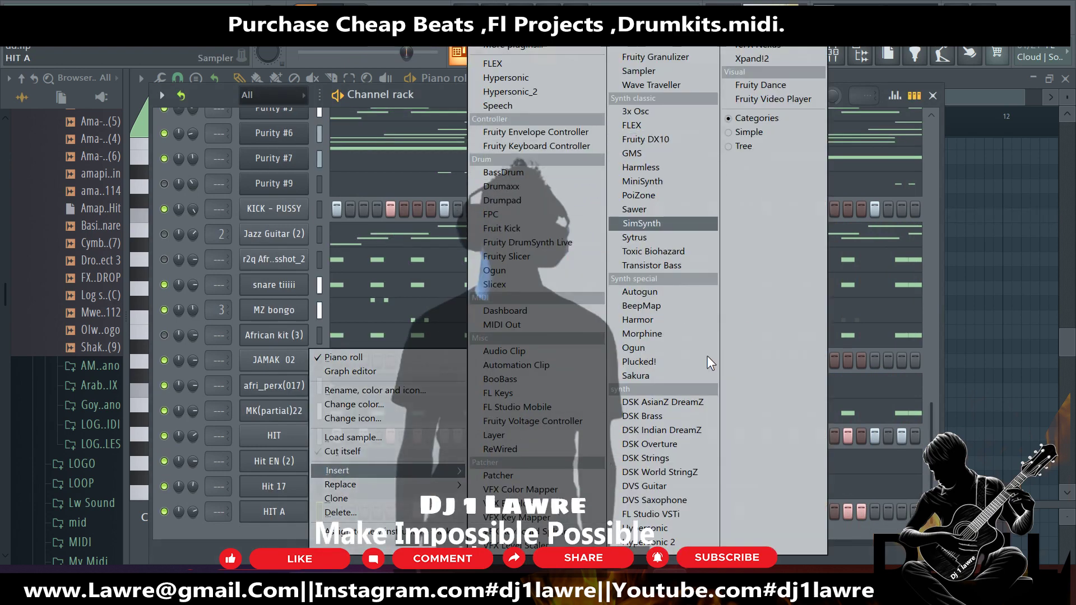
left_click(668, 139)
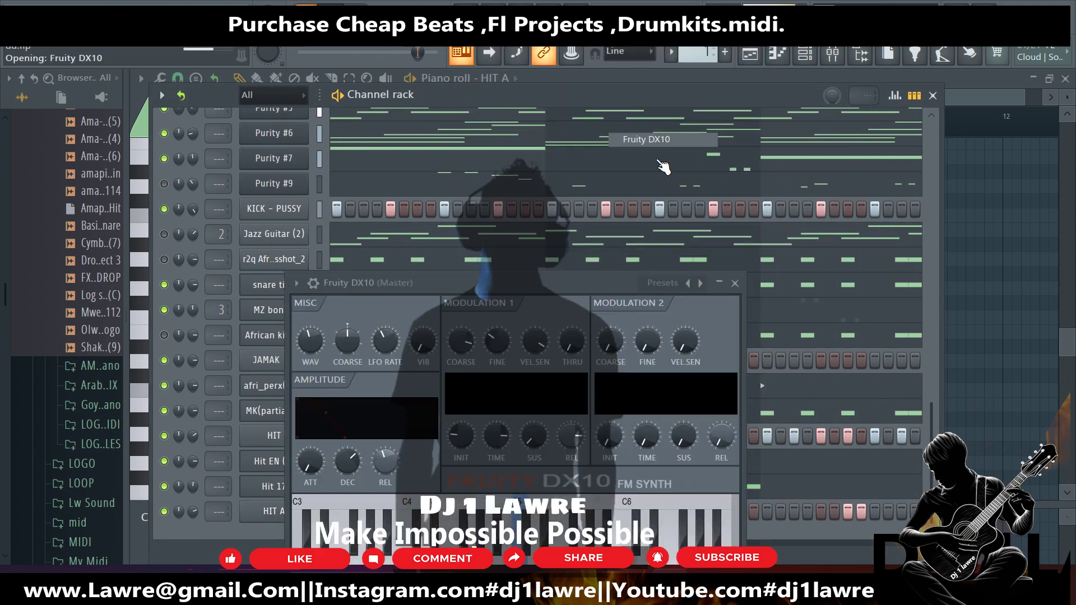
left_click(708, 285)
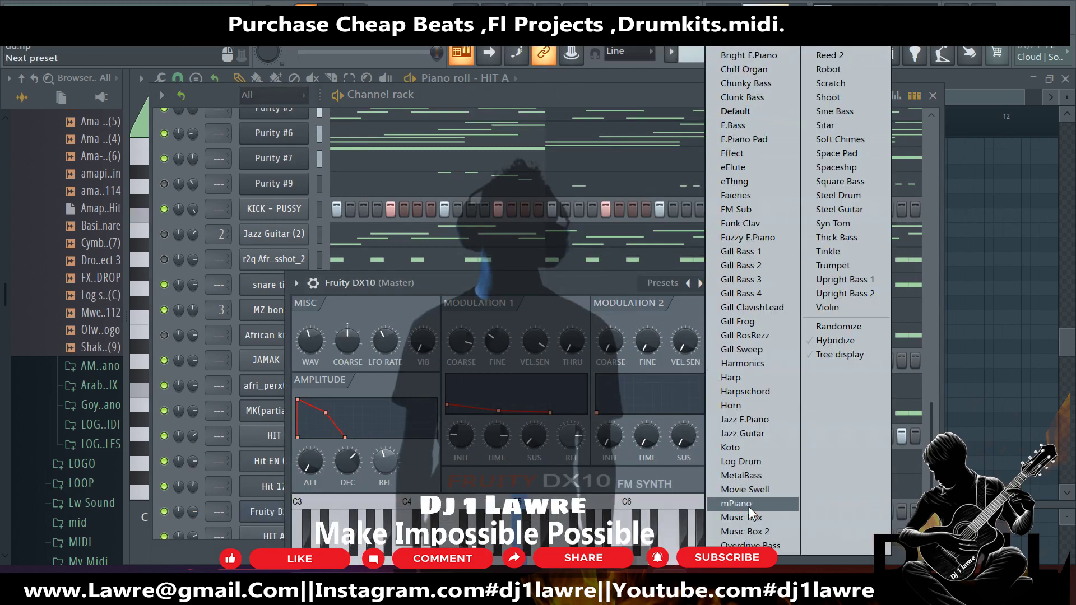
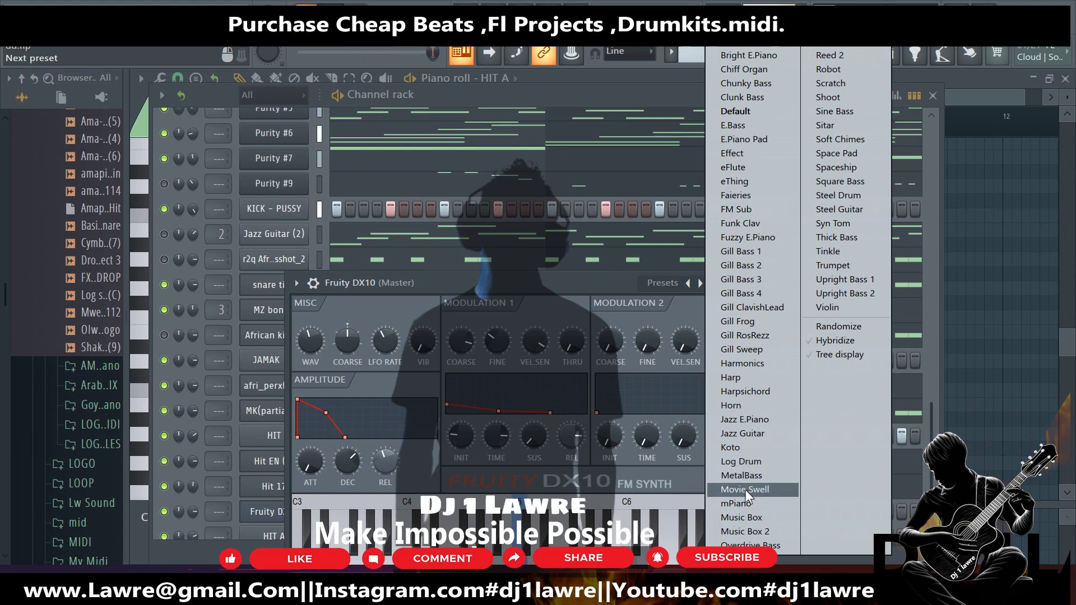
left_click(748, 468)
left_click(822, 510)
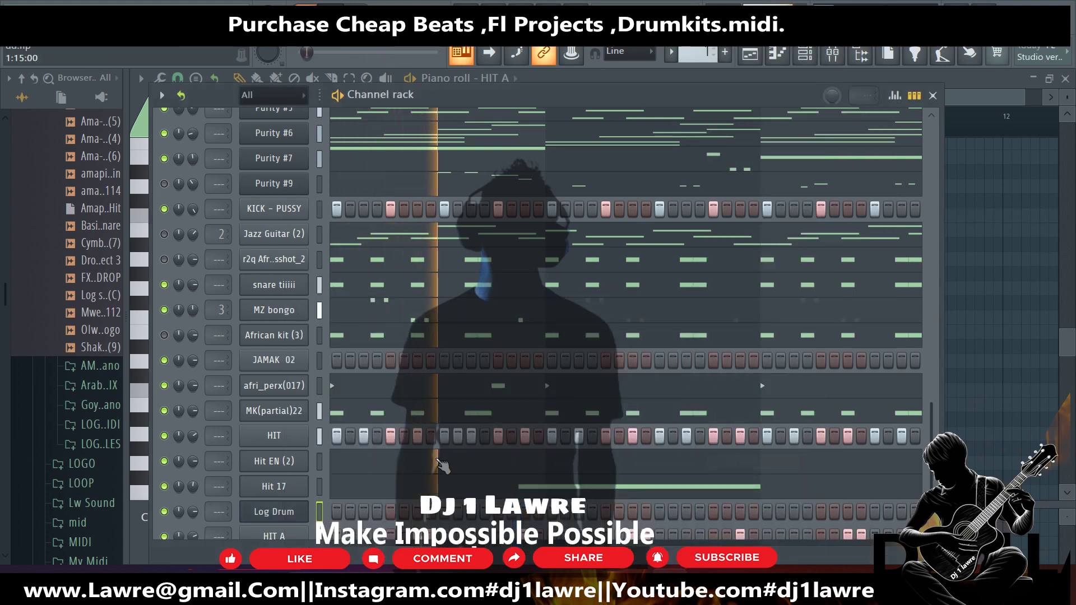
Open the Log Drum channel in the piano roll and place short E4, C#4 and D#4 notes in bars 1, 2 and 4.
right_click(301, 507)
left_click(343, 357)
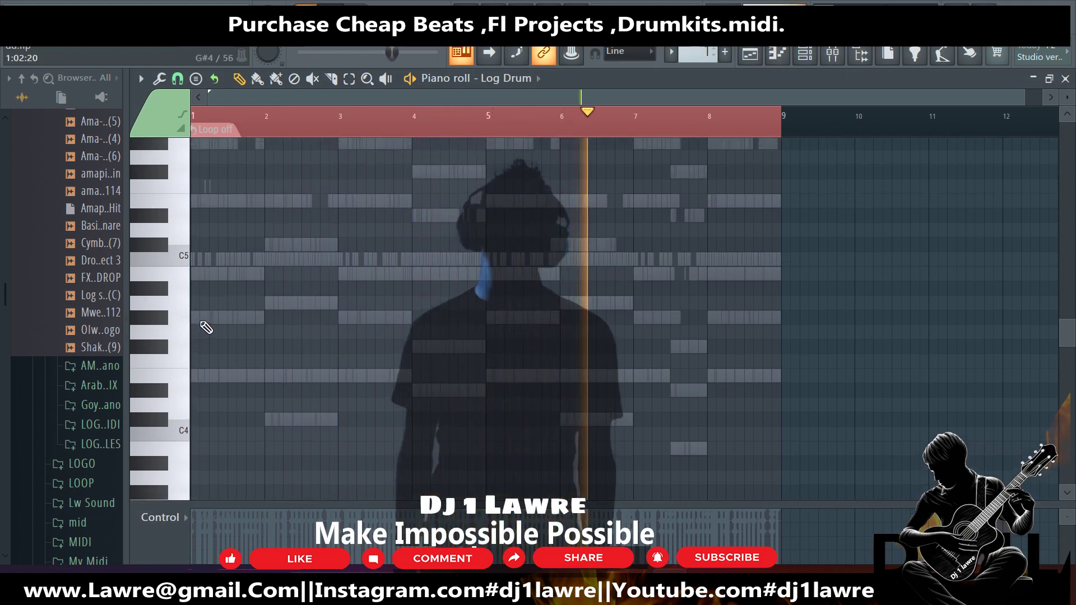
scroll(168, 338, "up", 2)
scroll(168, 338, "up", 1)
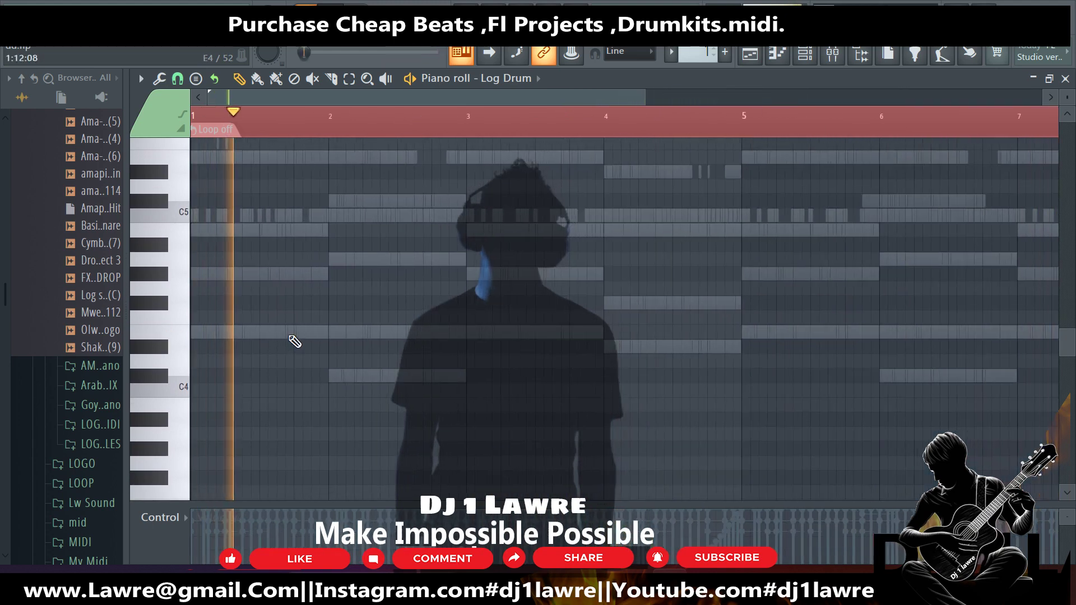
left_click(261, 333)
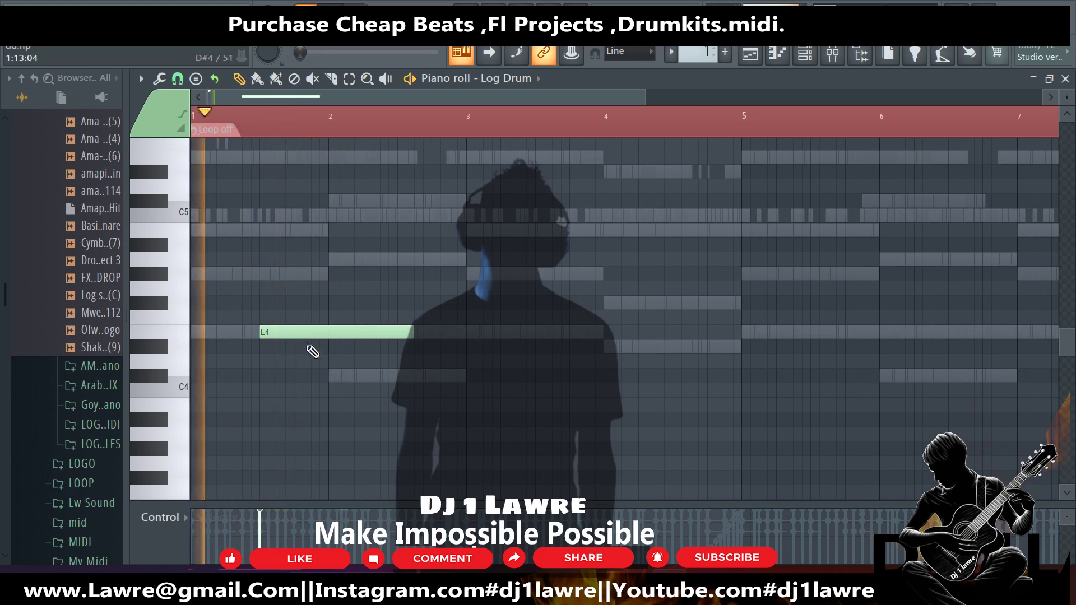
left_click_drag(411, 332, 266, 332)
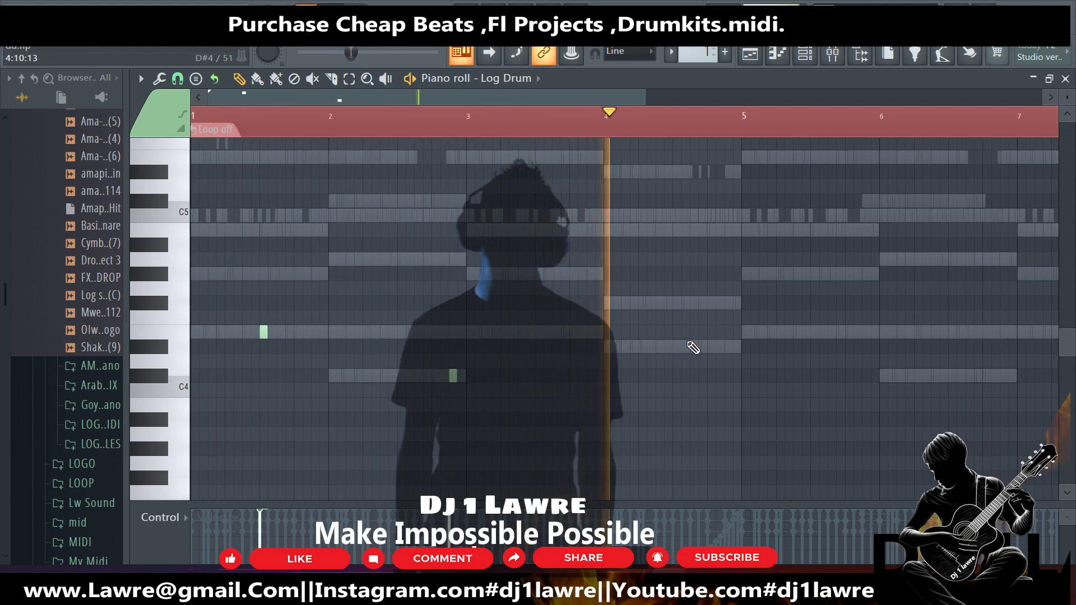
left_click(728, 347)
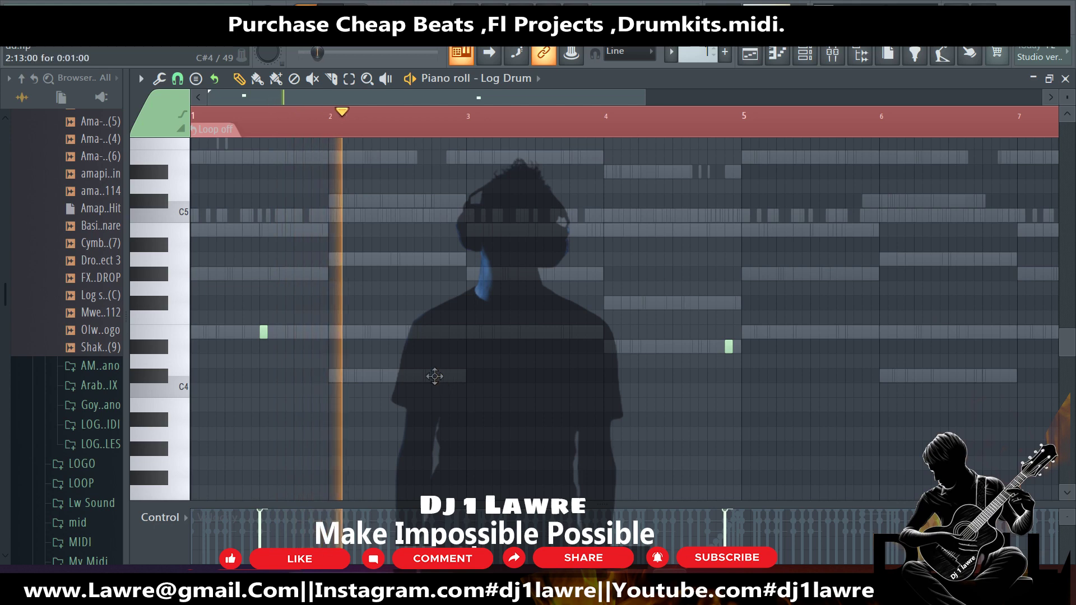
Add another short C#4 note late in bar 2 and split it with the Chopper's default pattern.
left_click(435, 375)
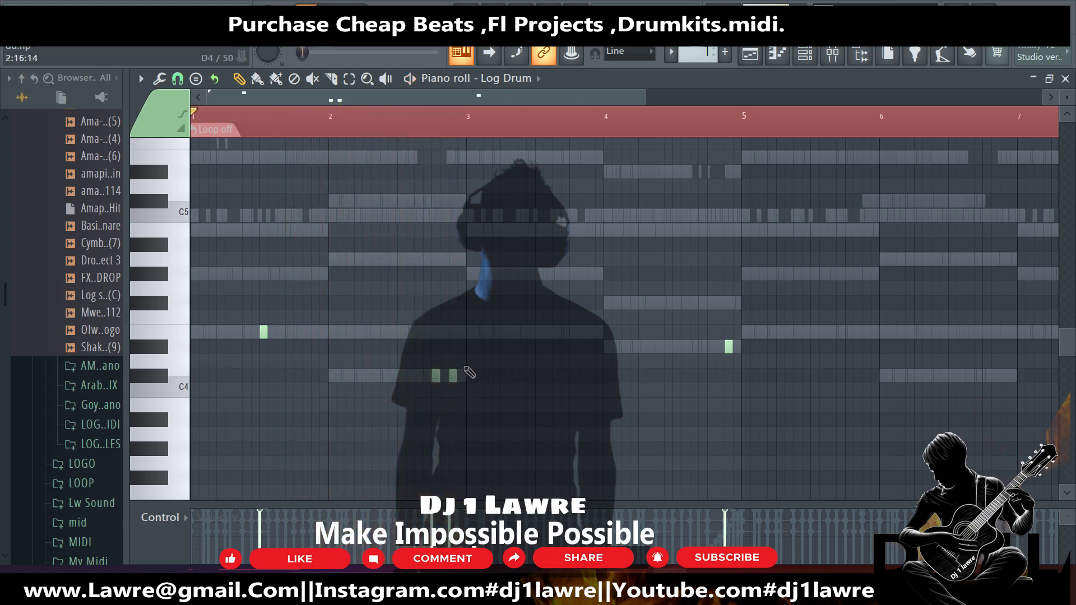
key("alt+u")
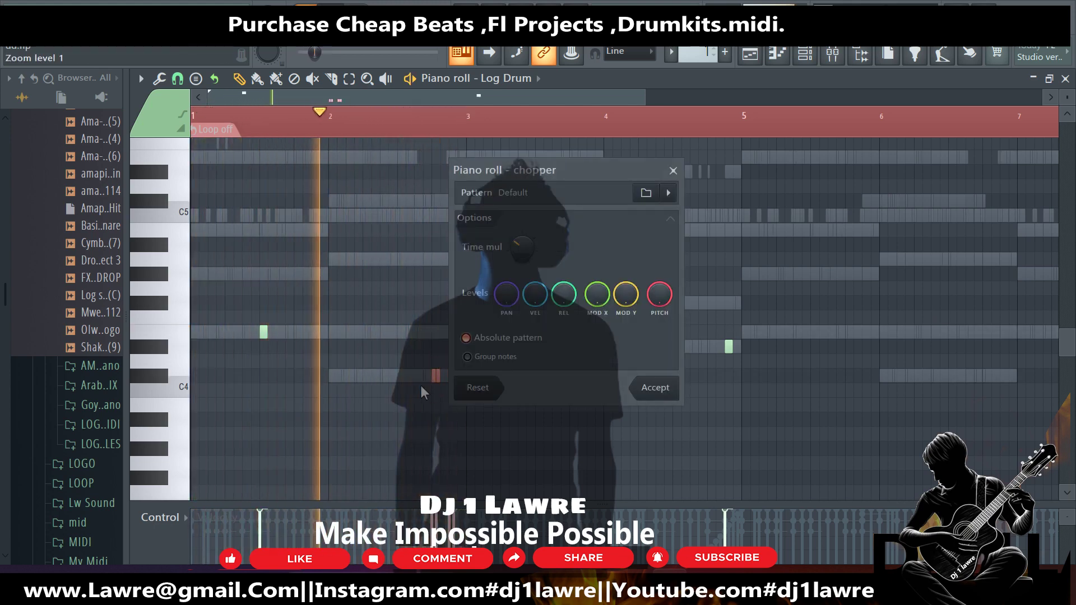
key("Return")
scroll(434, 393, "up", 2)
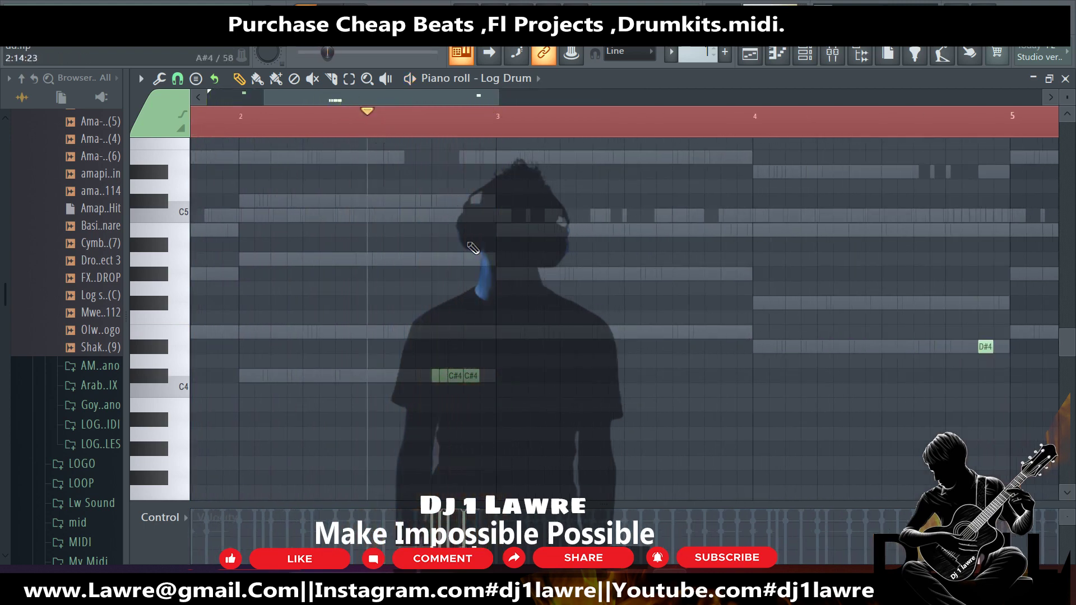
Remove the D#4 note from bar 4, and place one E4 note at the start of bar 3 and three in bar 5.
left_click(501, 347)
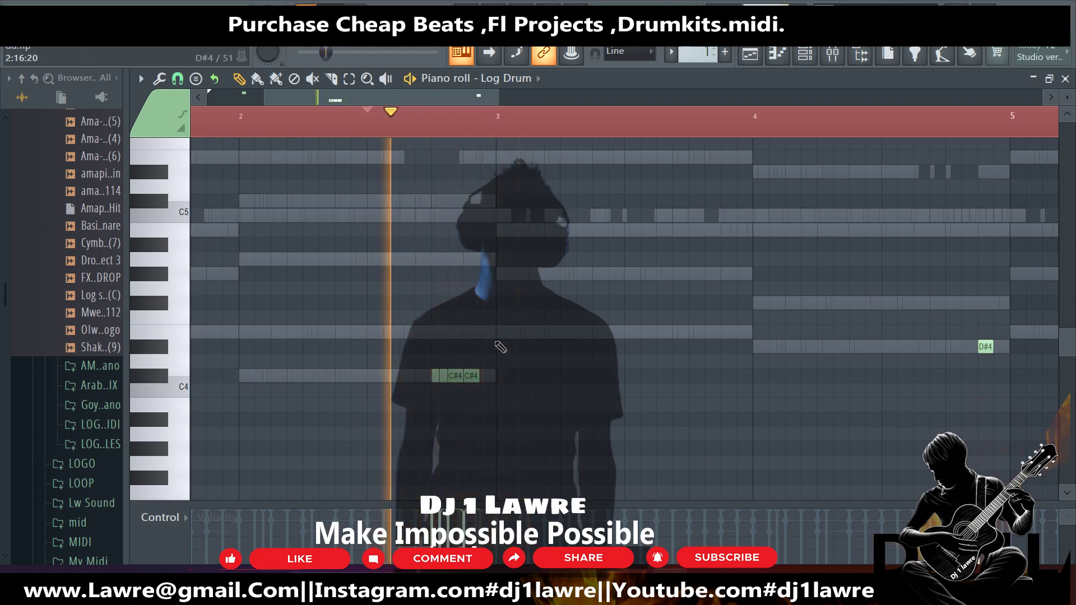
scroll(403, 135, "down", 2)
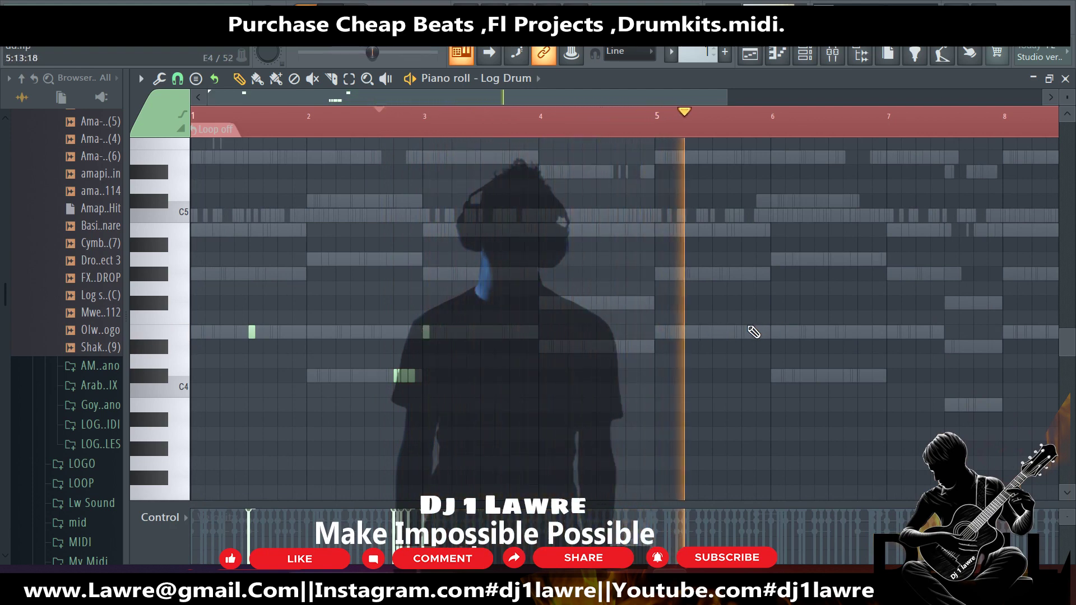
scroll(784, 277, "up", 3)
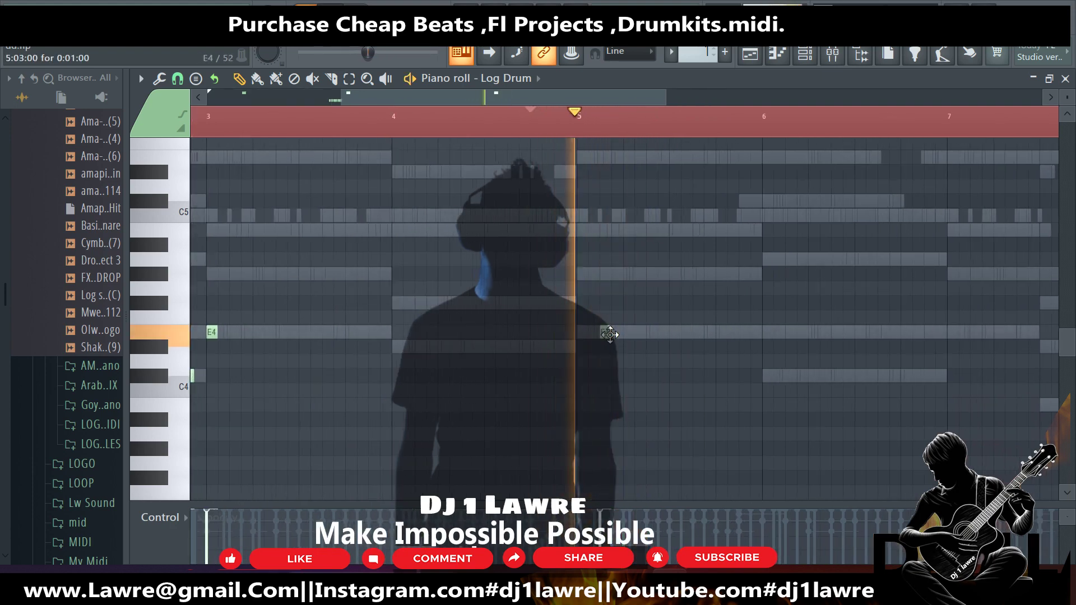
left_click(689, 333)
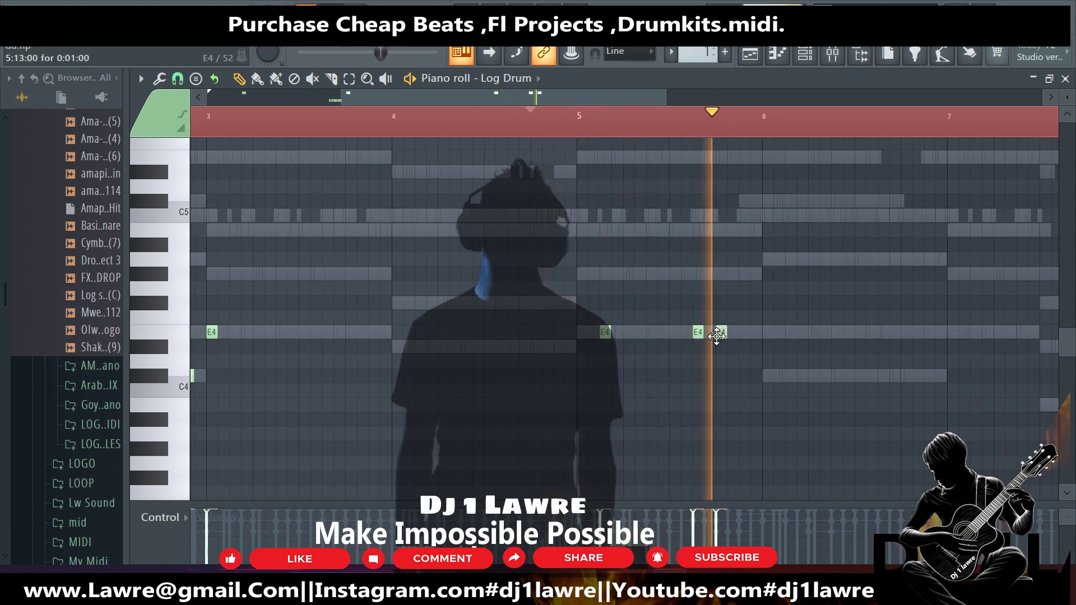
left_click(718, 332)
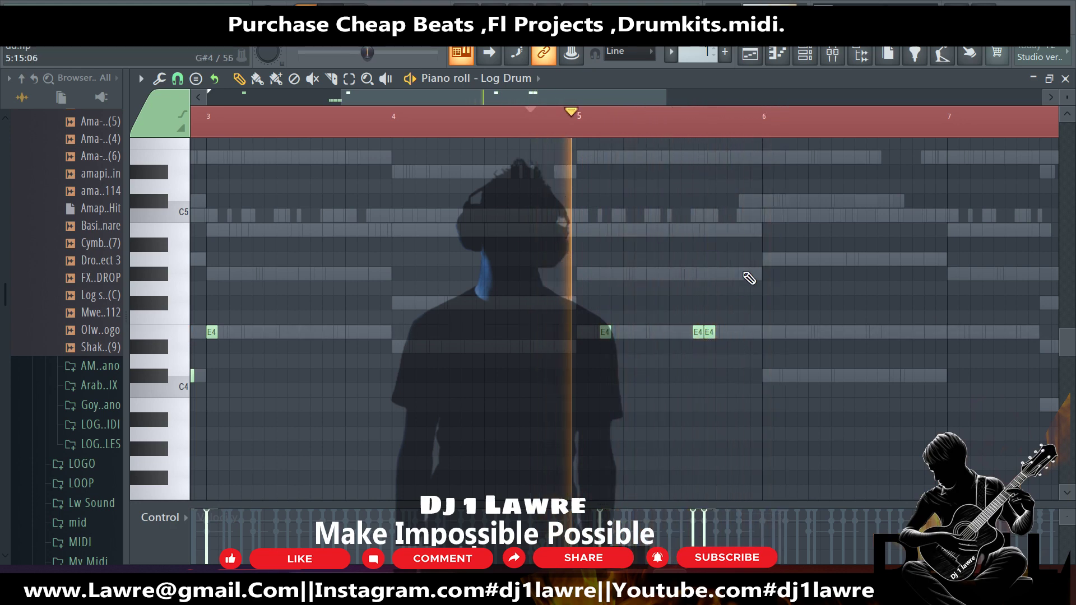
Place a two-step B4 note at 5:15 and split it into four with the Chopper's default pattern.
left_click(746, 230)
key("space")
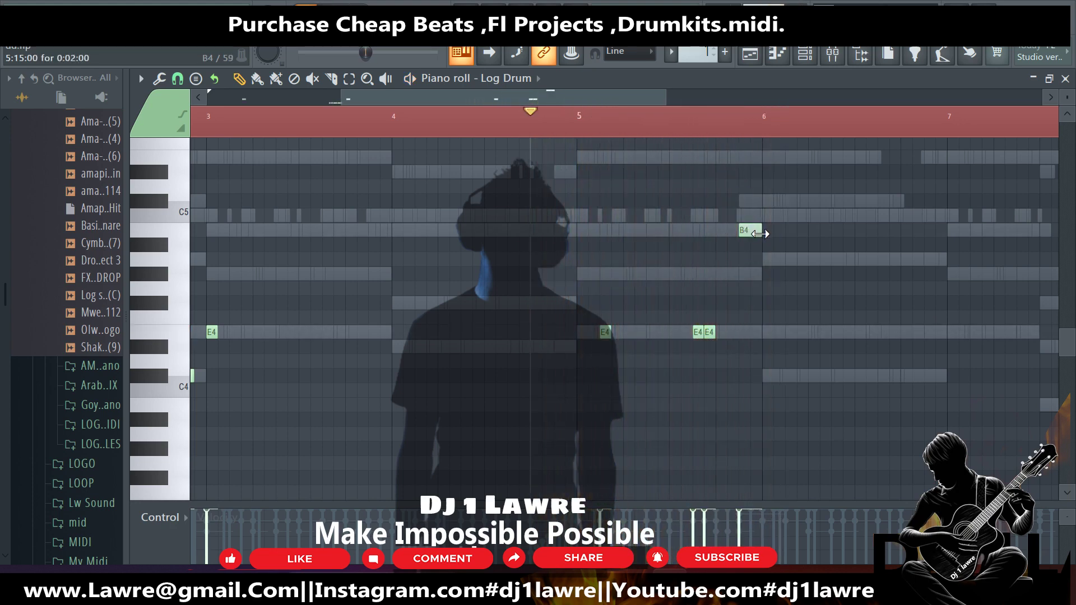
key("space")
key("alt+u")
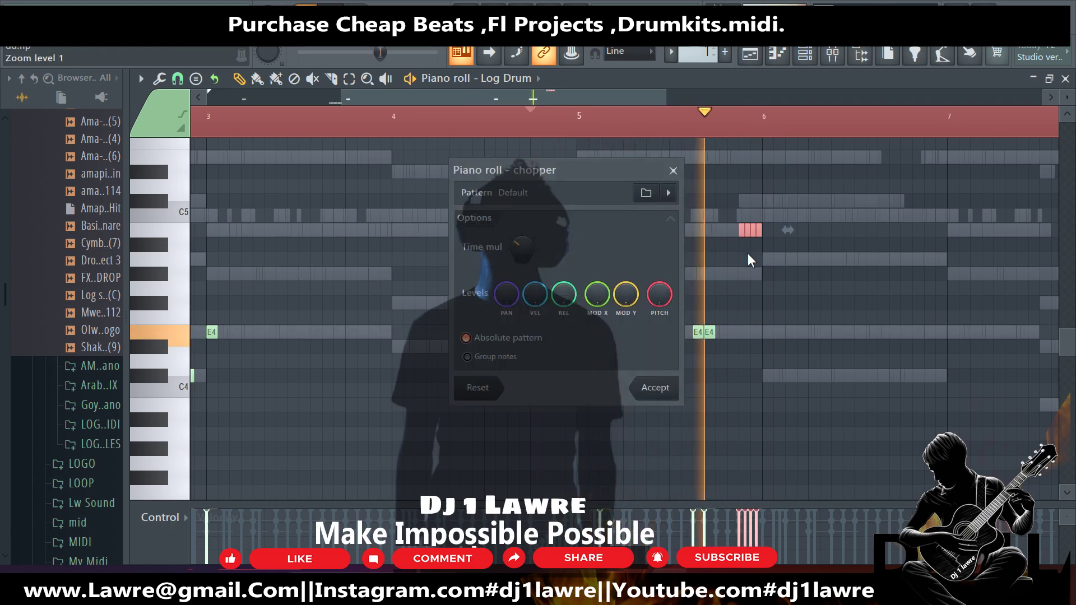
left_click(678, 389)
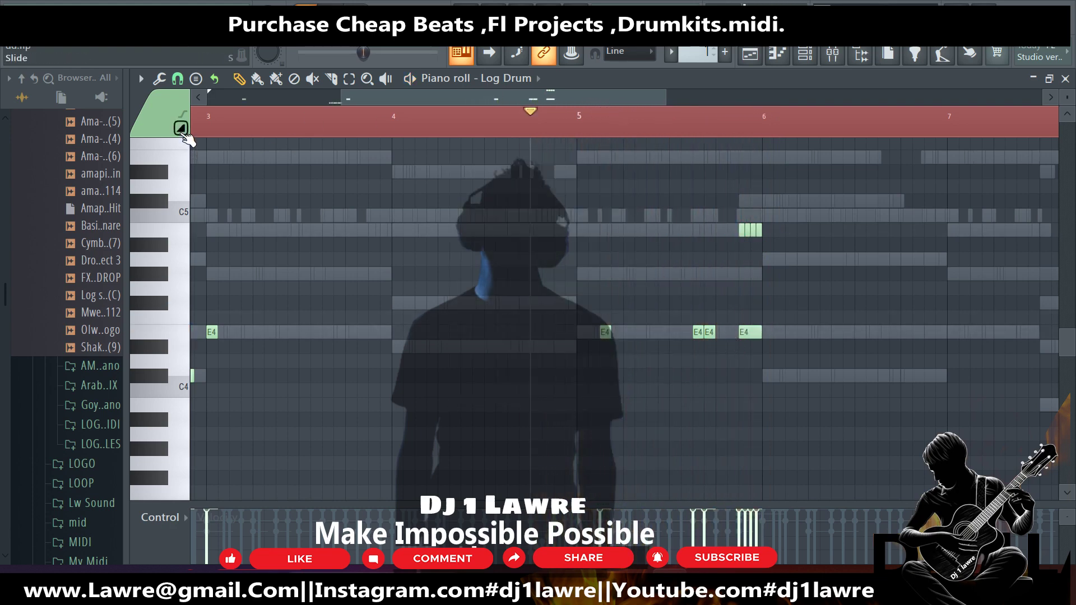
Turn on slide and portamento for the two-step E4 note at 5:15.
scroll(776, 312, "up", 3)
double_click(856, 332)
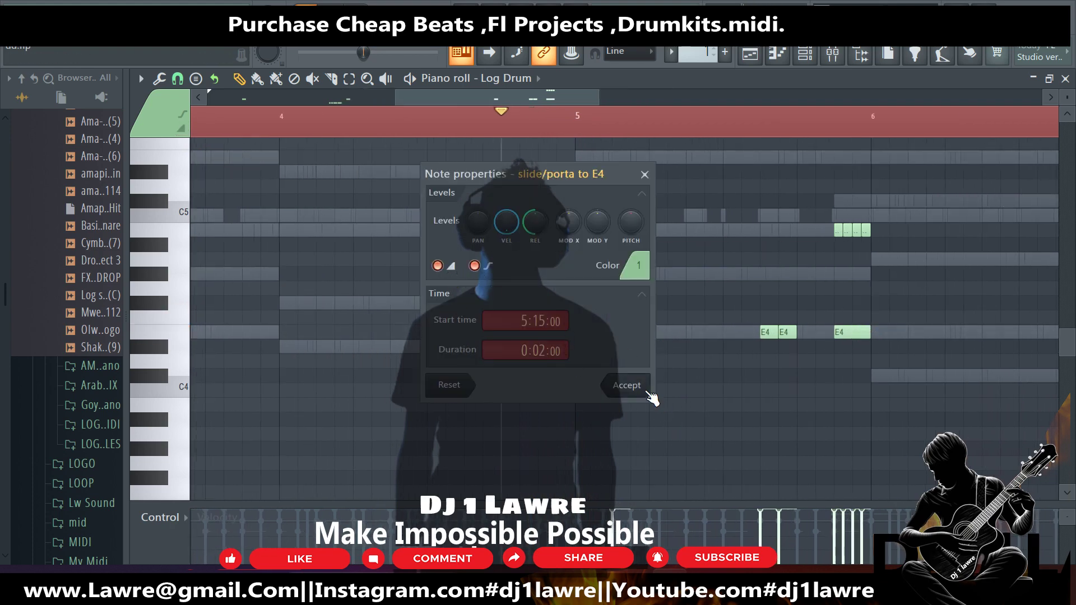
left_click(627, 386)
scroll(812, 324, "up", 2)
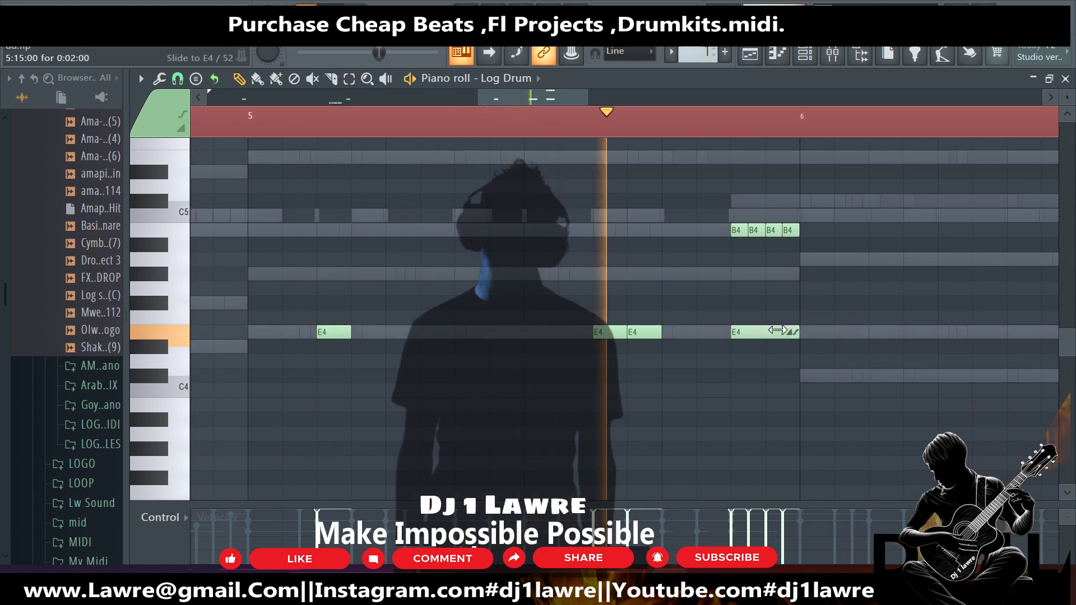
Shorten the slide note and raise it to E5, and lower the first two B4 notes to E4 and G#4.
left_click_drag(777, 330, 745, 306)
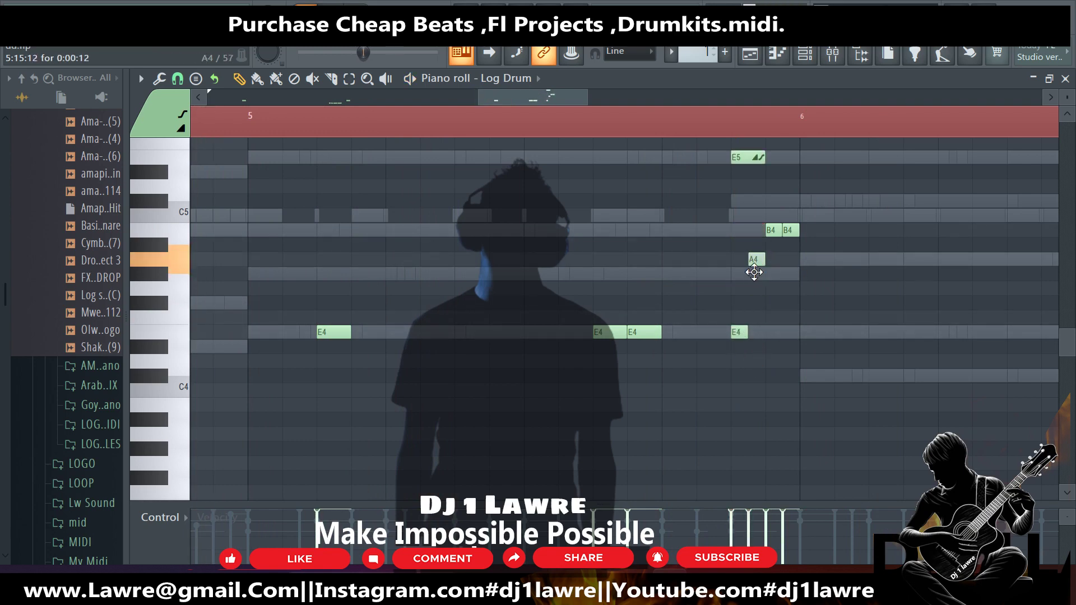
scroll(841, 314, "up", 2)
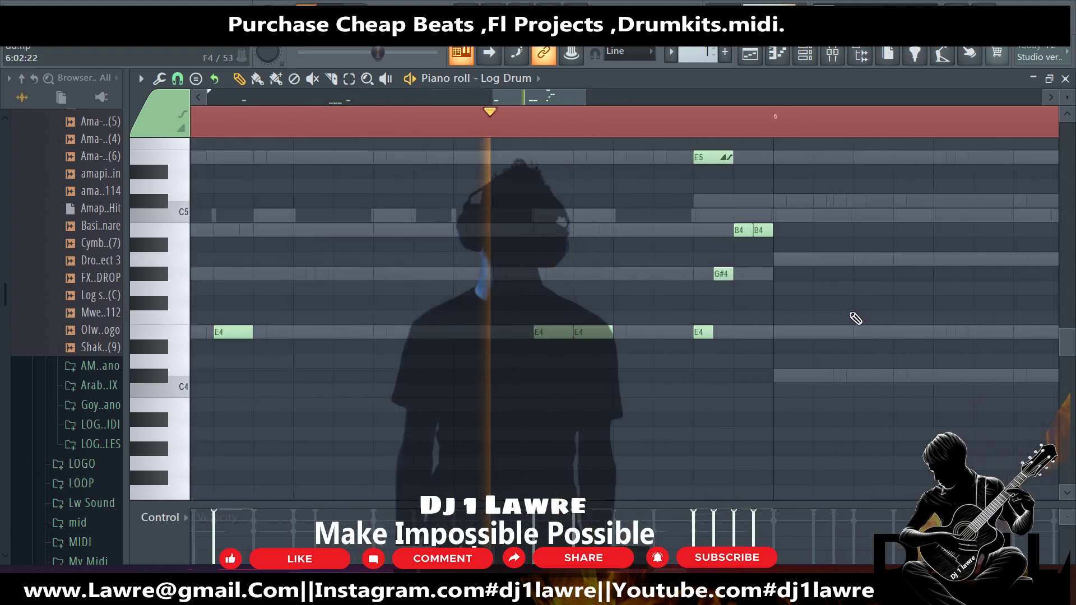
key("space")
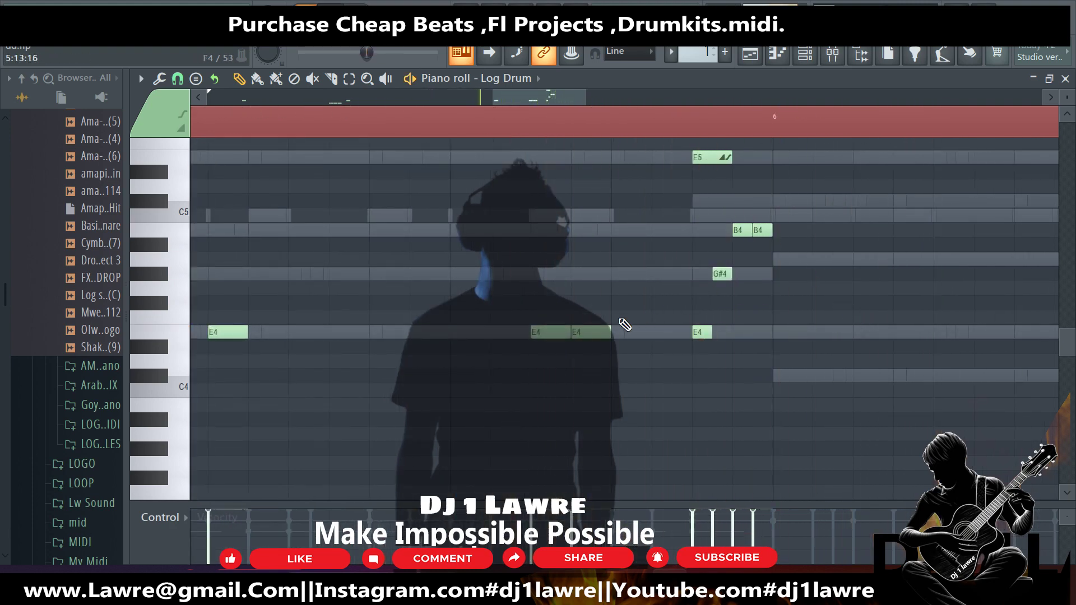
Split the short E4 and G#4 notes at the end of bar 5 with the Chopper's default pattern.
scroll(841, 339, "down", 2)
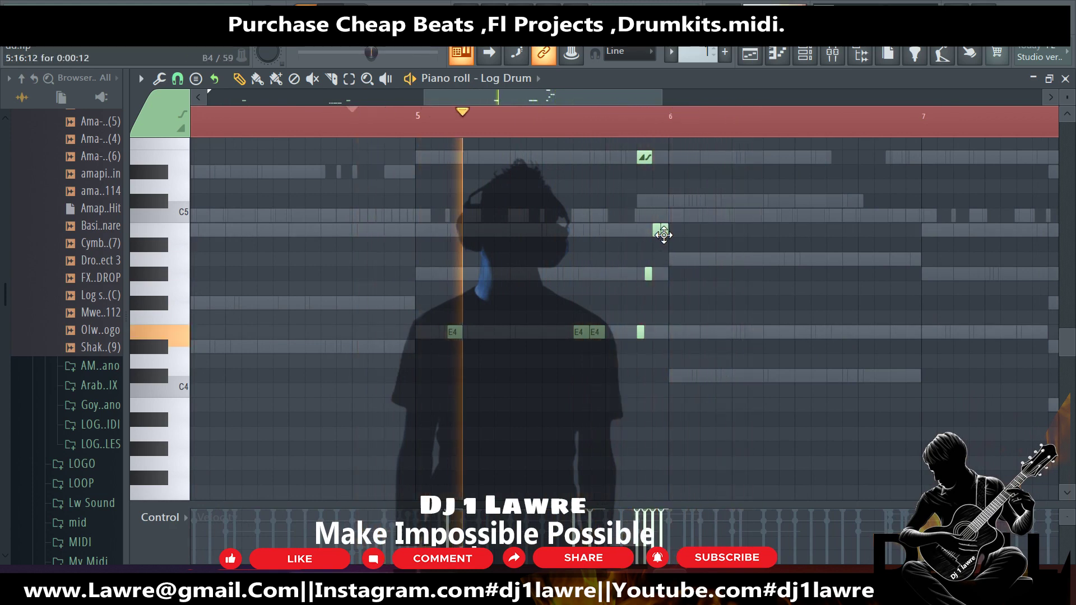
scroll(697, 268, "up", 2)
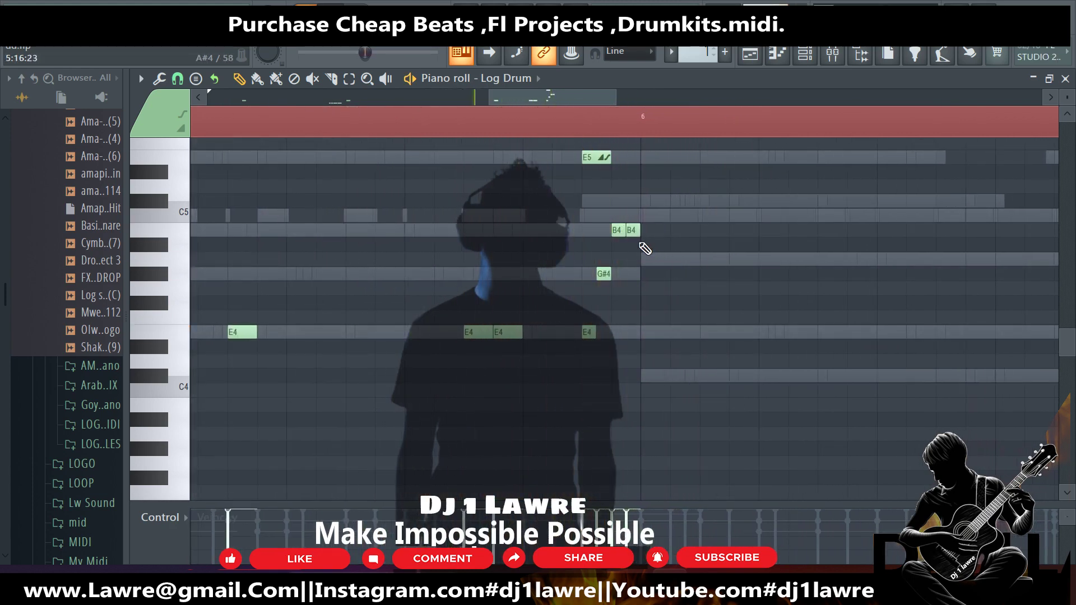
left_click_drag(609, 268, 584, 351)
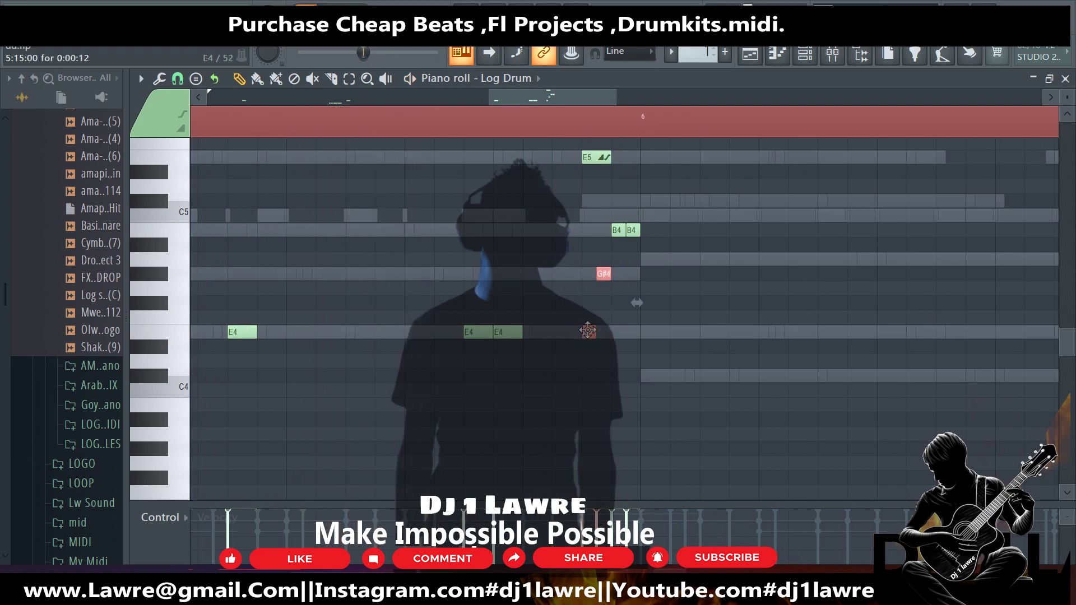
key("ctrl+u")
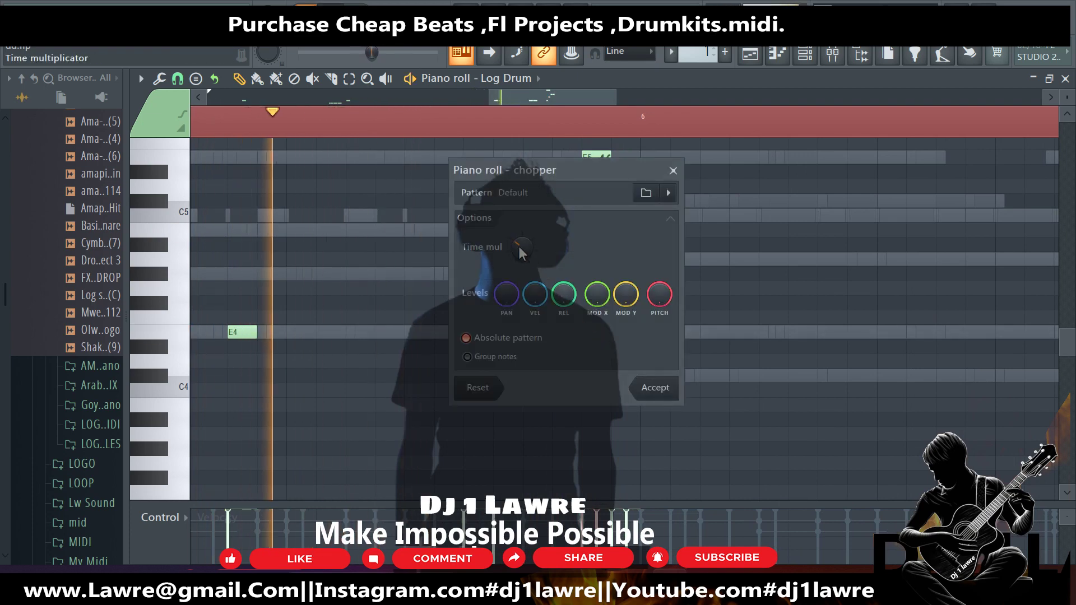
left_click(659, 393)
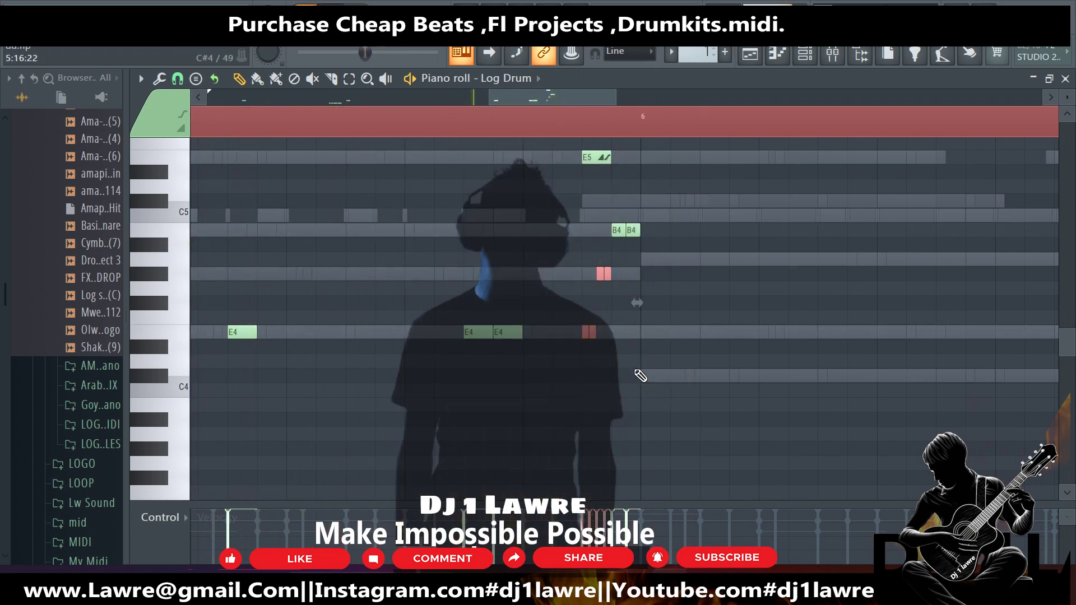
left_click_drag(673, 180, 584, 338)
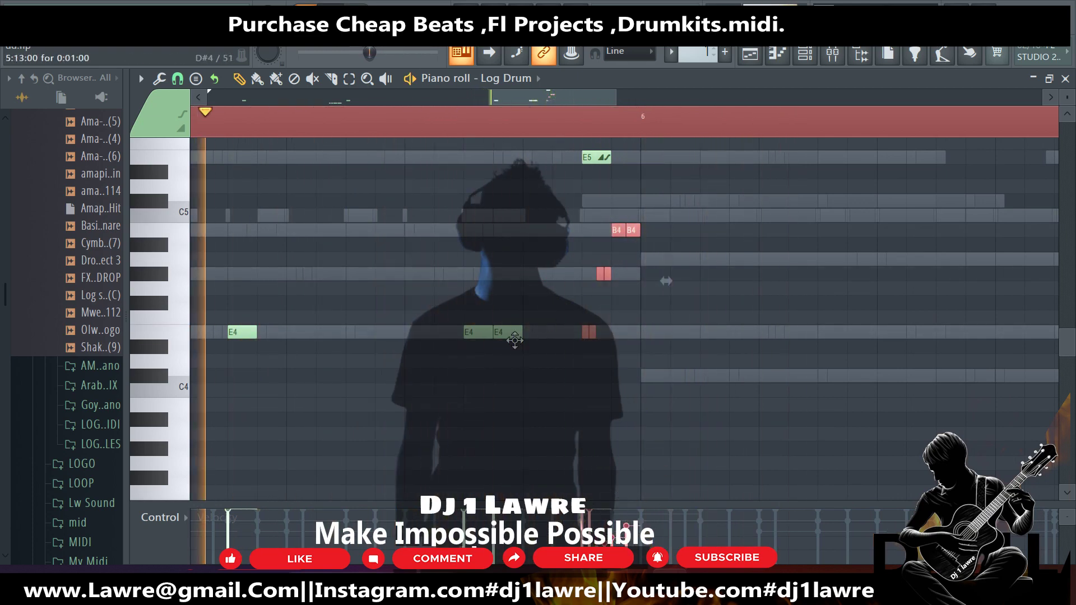
left_click(799, 370)
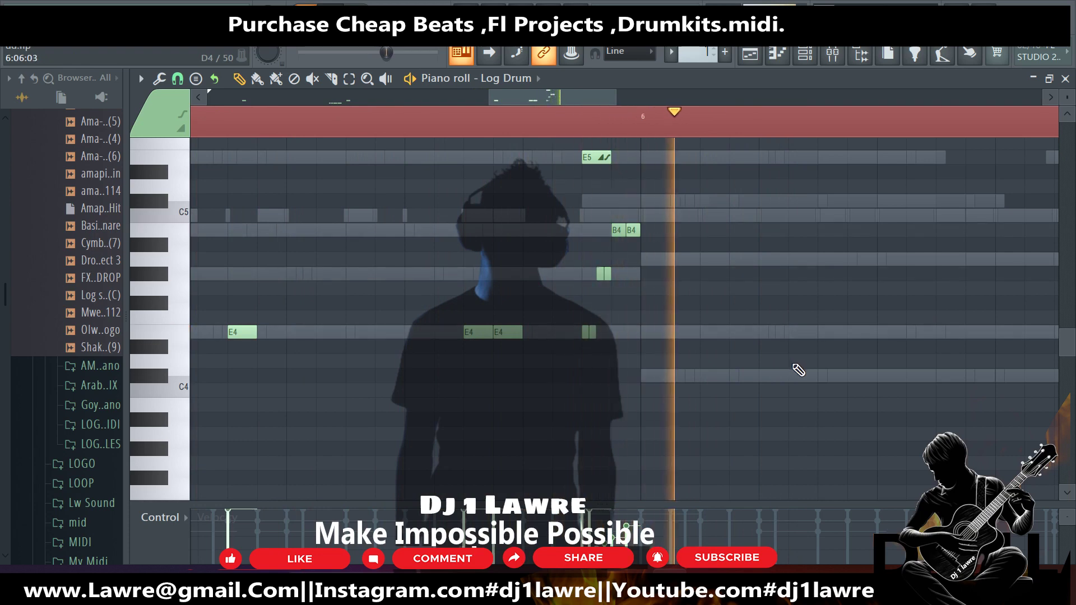
Place three one-step C#4 notes in bar 6: two adjacent ones near mid-bar and one at 6:14.
left_click(823, 374)
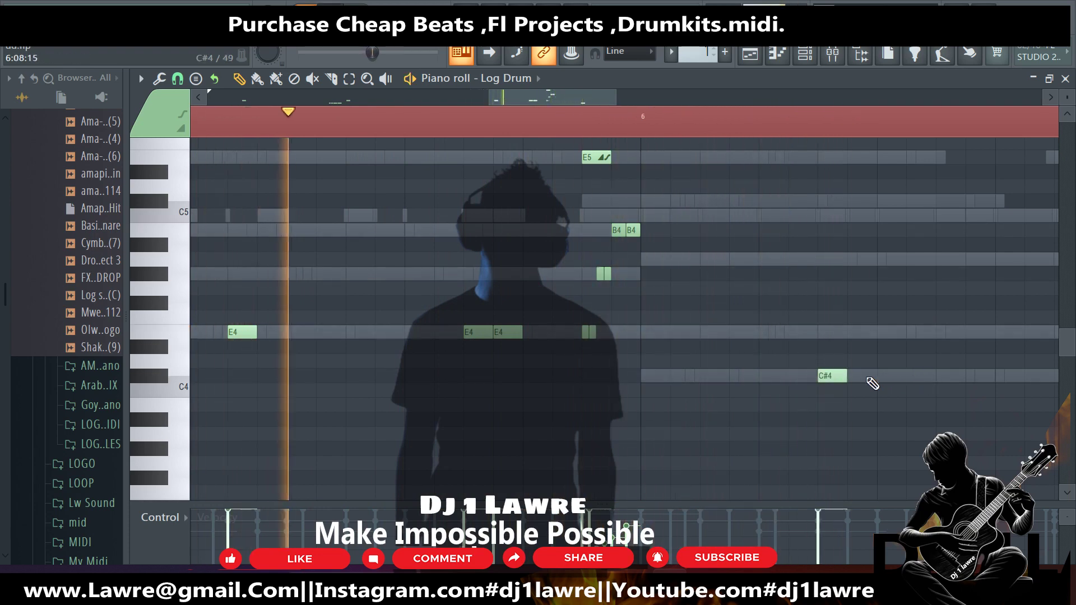
scroll(850, 381, "down", 2)
left_click(850, 377)
scroll(850, 381, "up", 2)
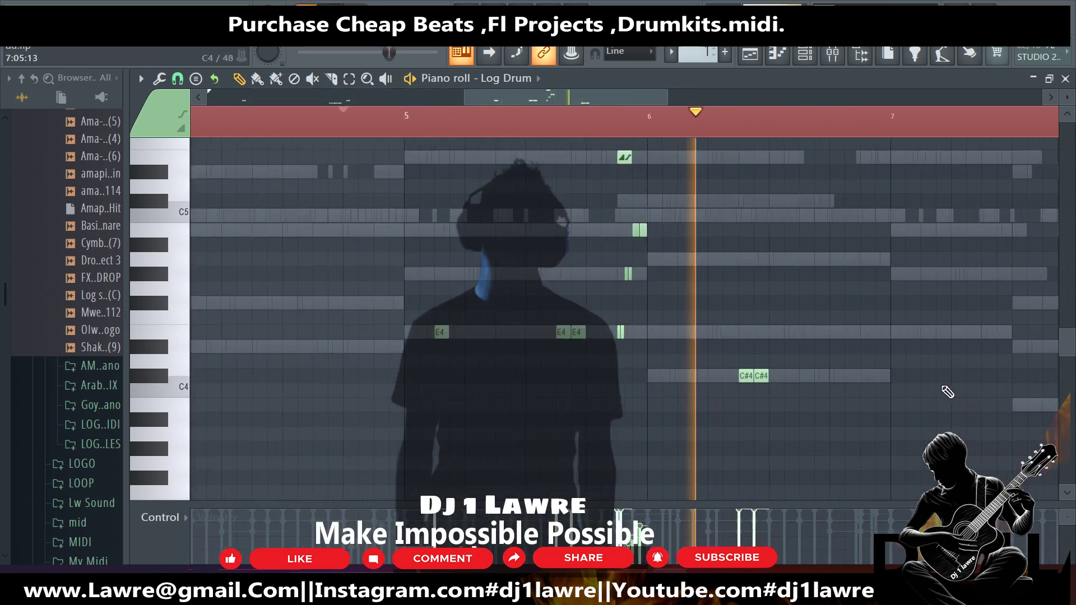
left_click(796, 376)
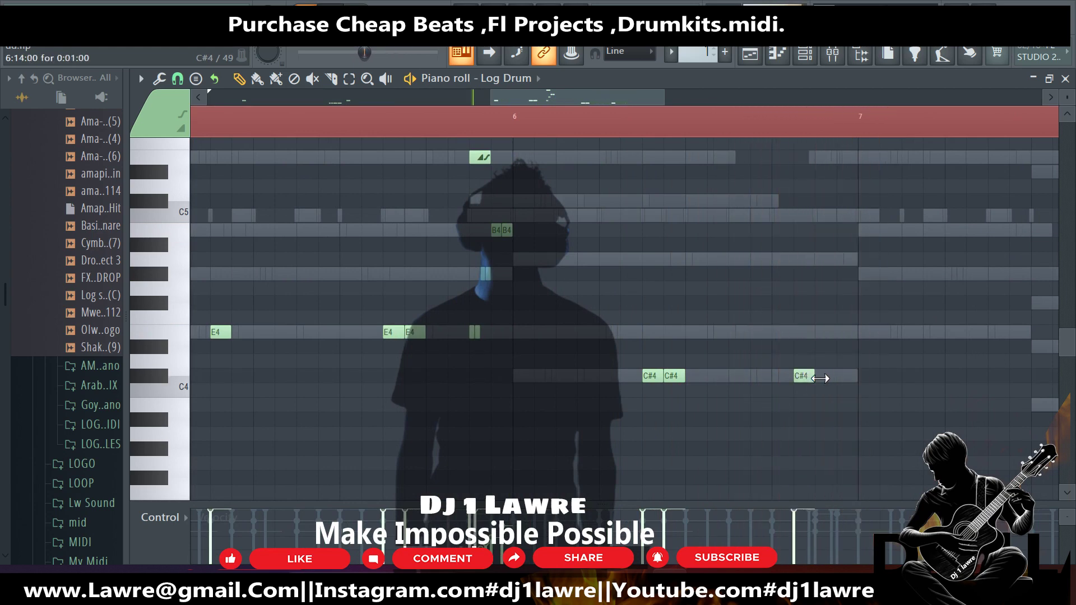
scroll(841, 384, "down", 2)
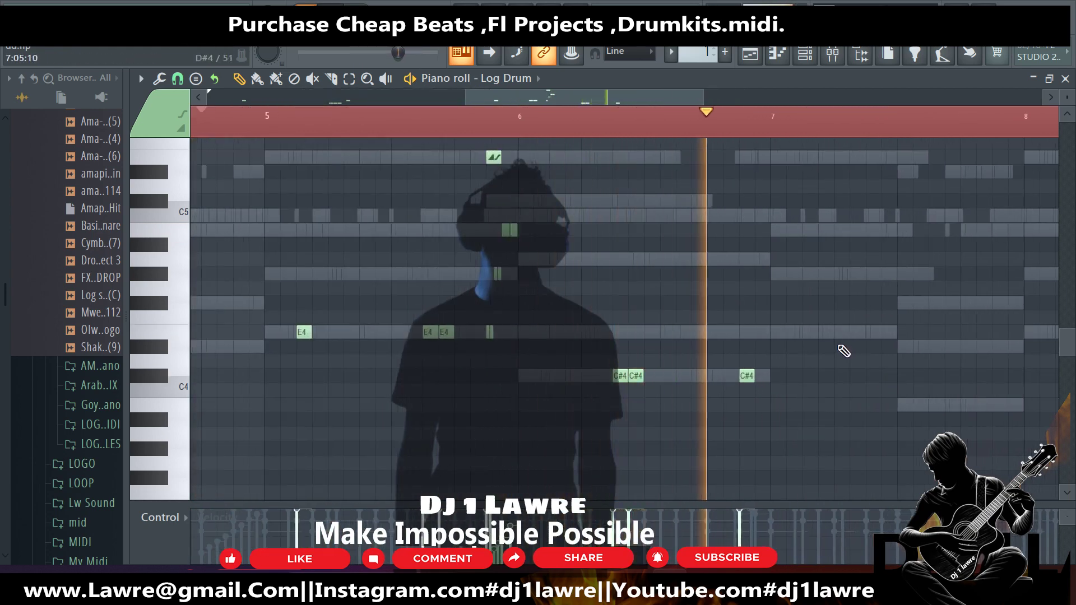
Place three one-step E4 notes in the first half of bar 7, at its start, at 7:03 and at 7:05.
left_click(777, 333)
left_click(835, 333)
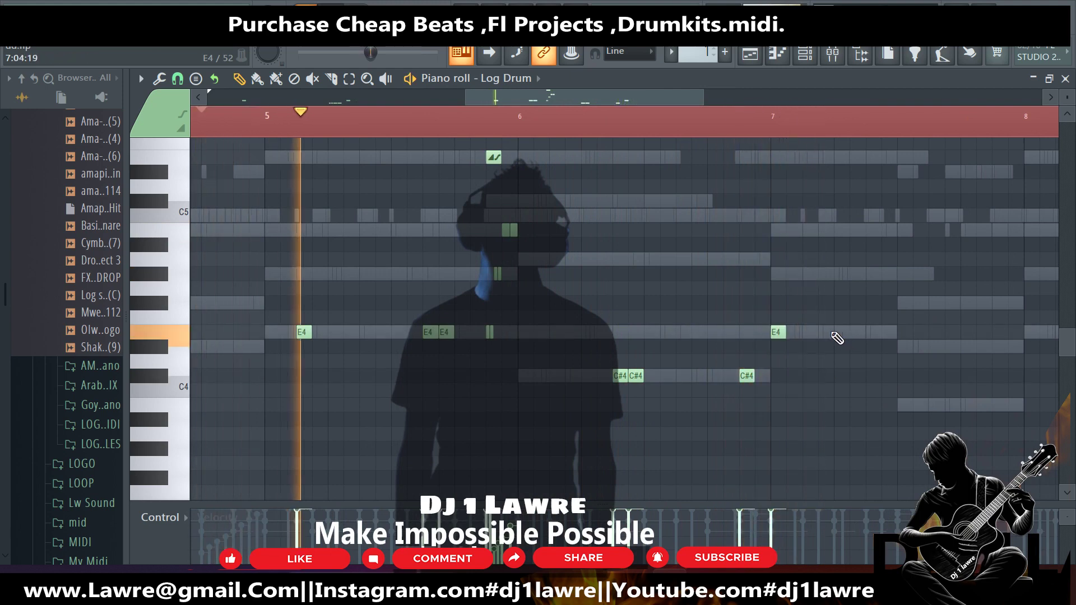
scroll(874, 353, "down", 1)
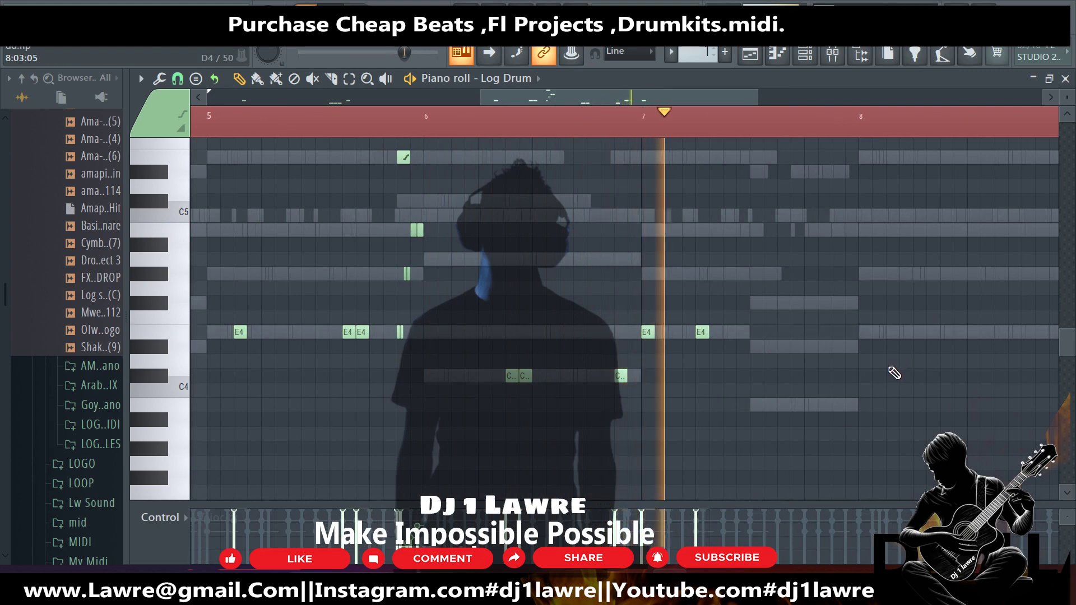
left_click(675, 333)
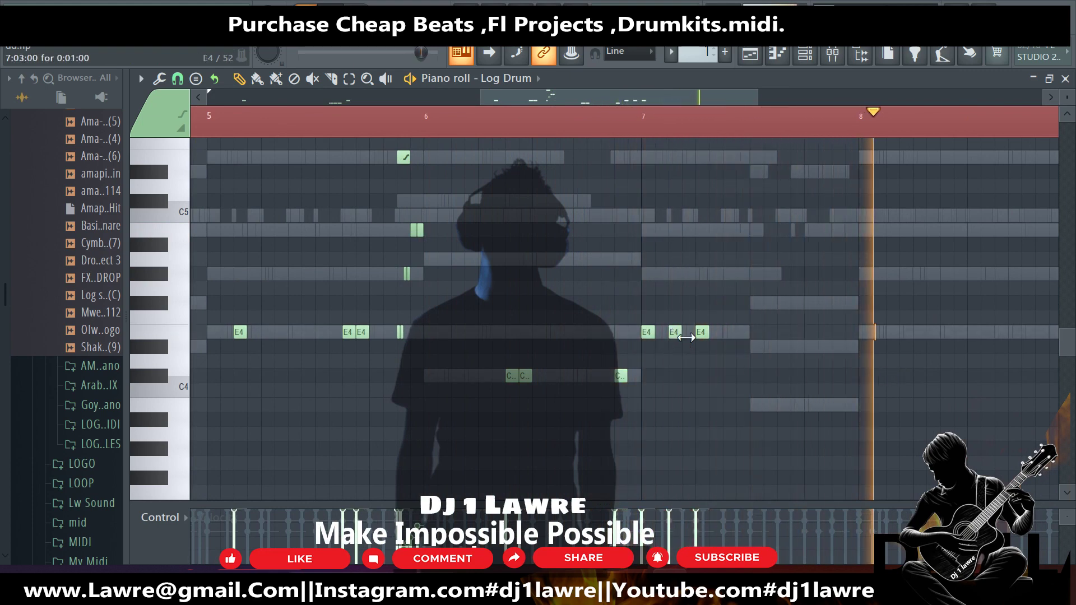
Respace the second and third E4 notes of bar 7 to 7:04 and 7:07, and add a one-step F#4 note at 7:11.
key("space")
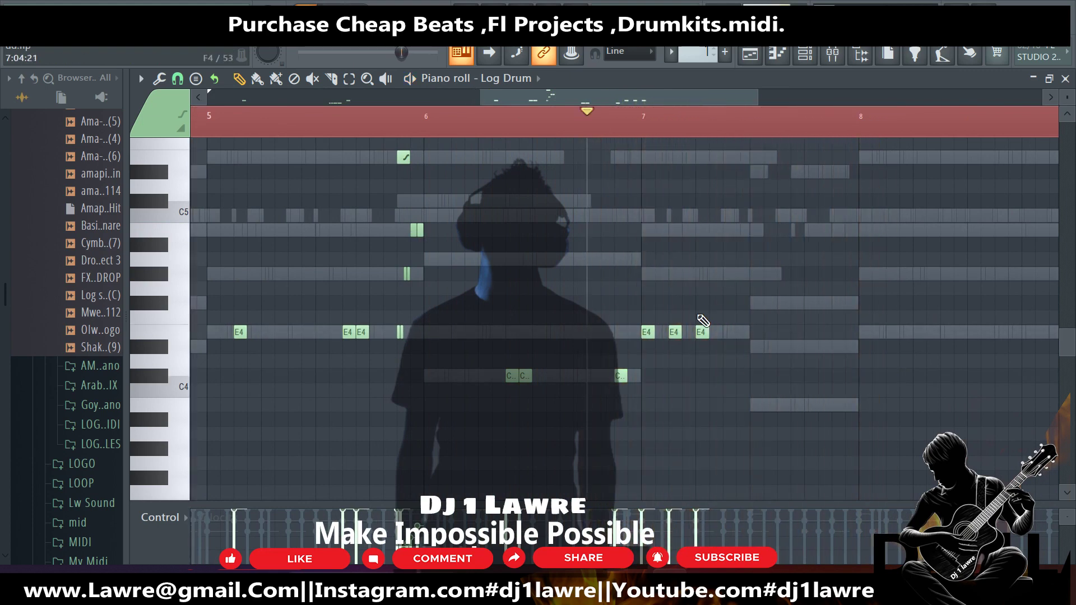
left_click(688, 332)
key("space")
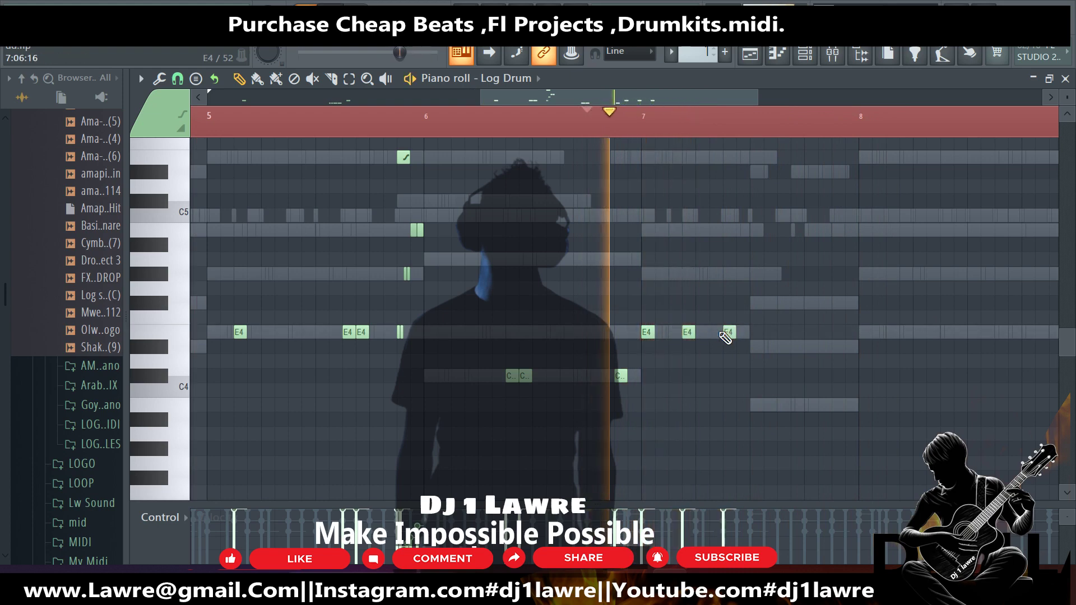
key("space")
left_click(783, 303)
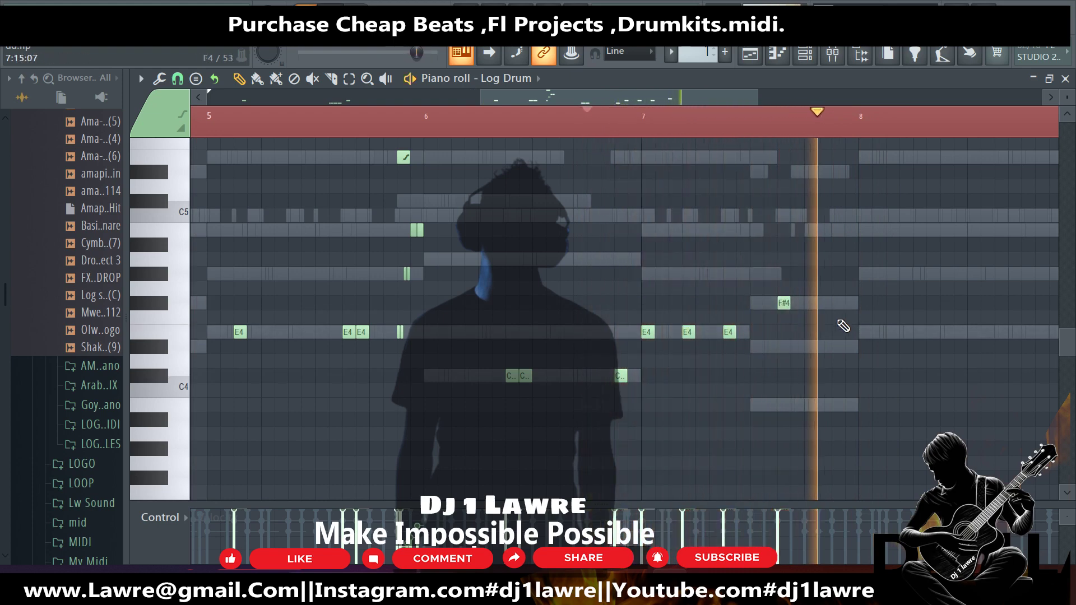
Place two one-step E4 notes near the end of bar 8, at 8:13 and 8:15.
scroll(873, 110, "down", 3)
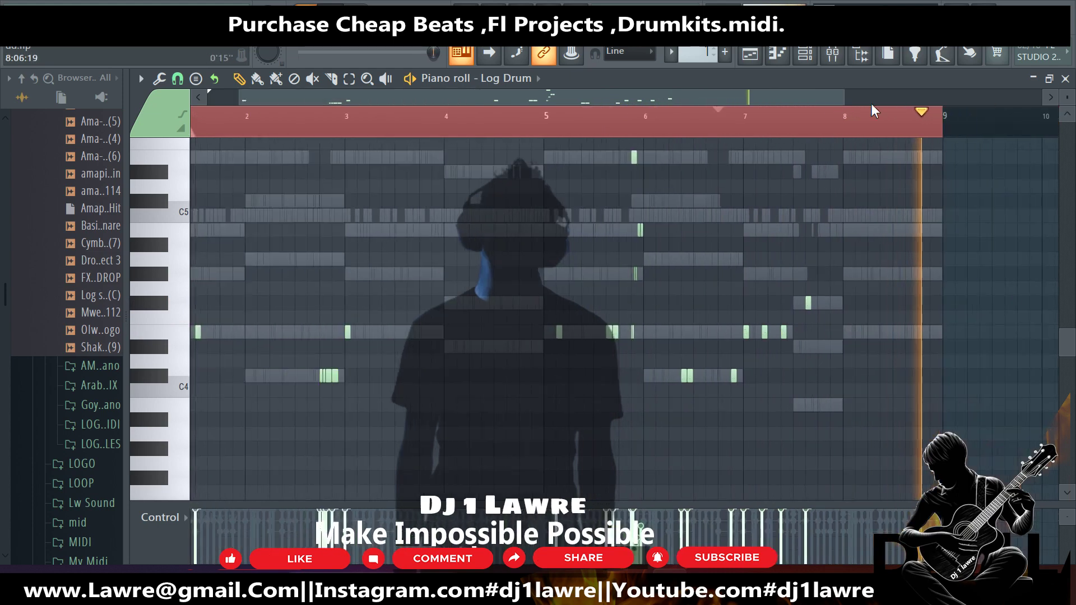
scroll(835, 115, "up", 3)
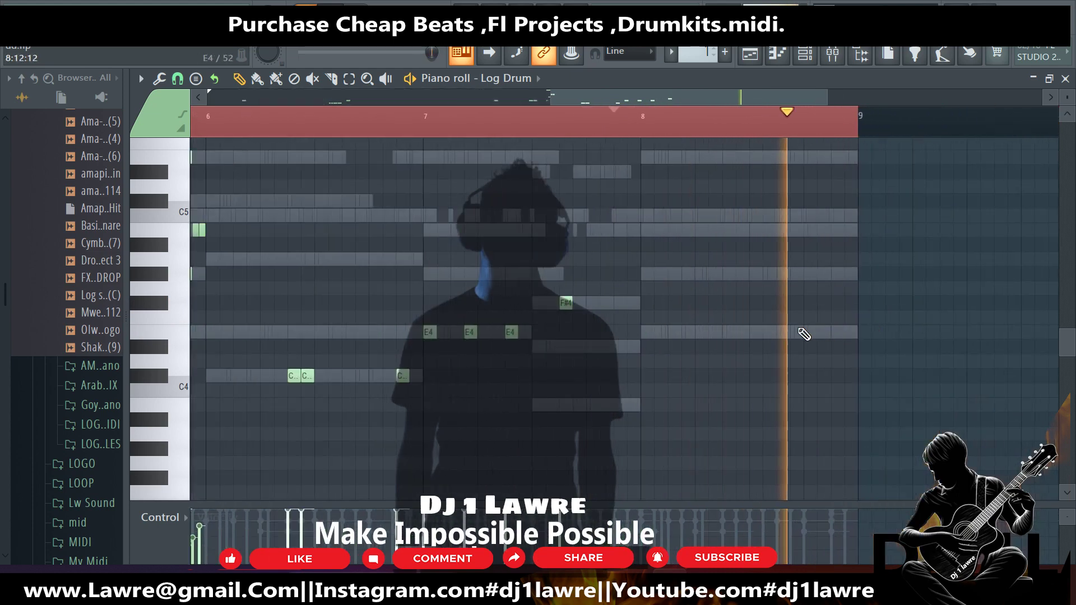
left_click(838, 332)
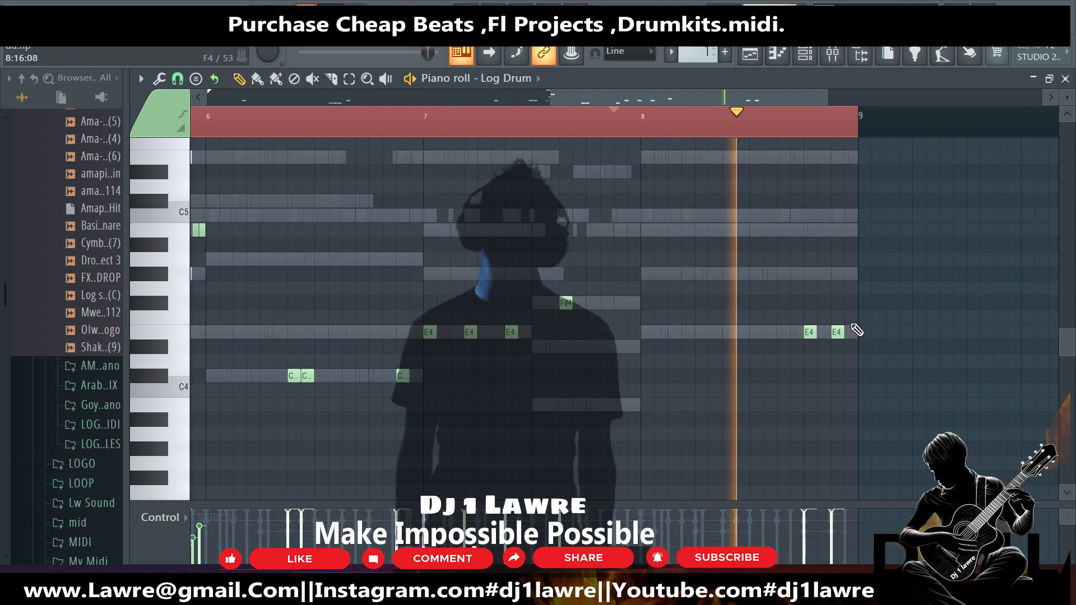
scroll(875, 331, "down", 3)
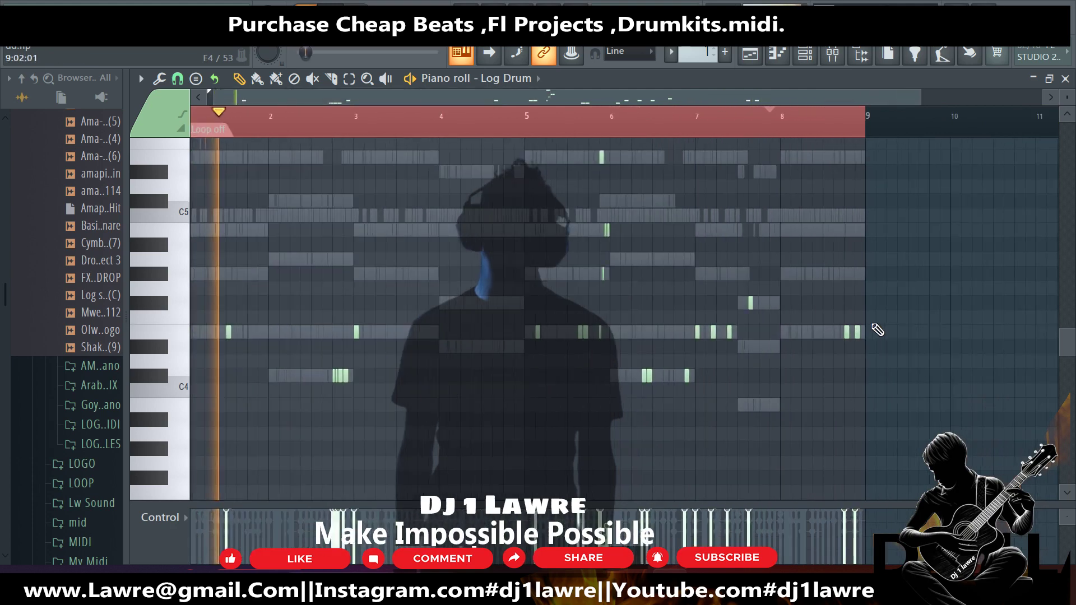
Select the chopped notes at the end of bar 5, and switch the selection to the slide note above them.
left_click_drag(639, 193, 600, 358)
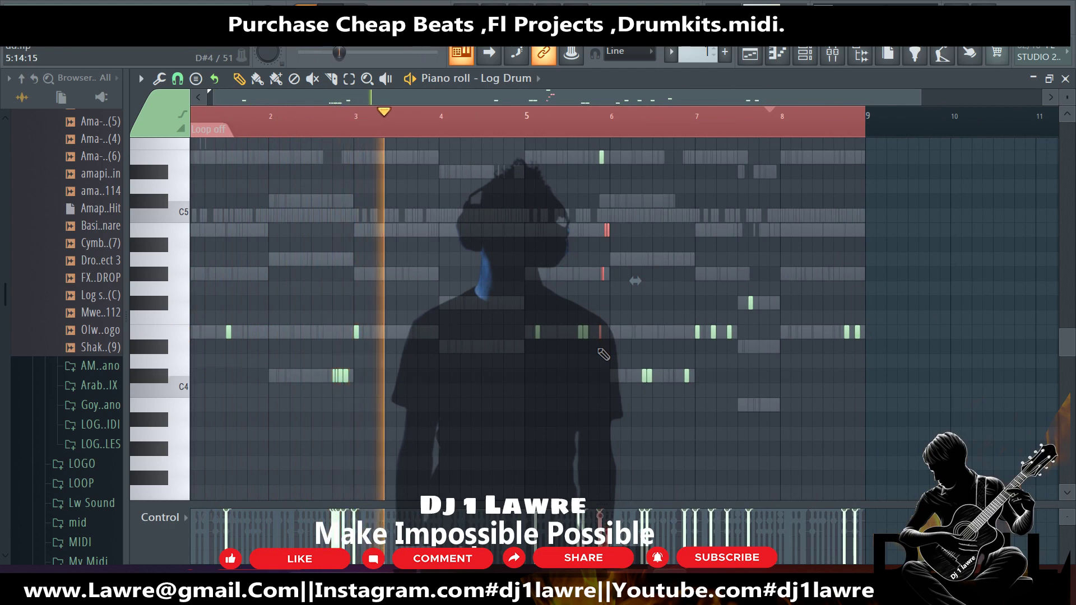
left_click_drag(603, 206, 636, 169)
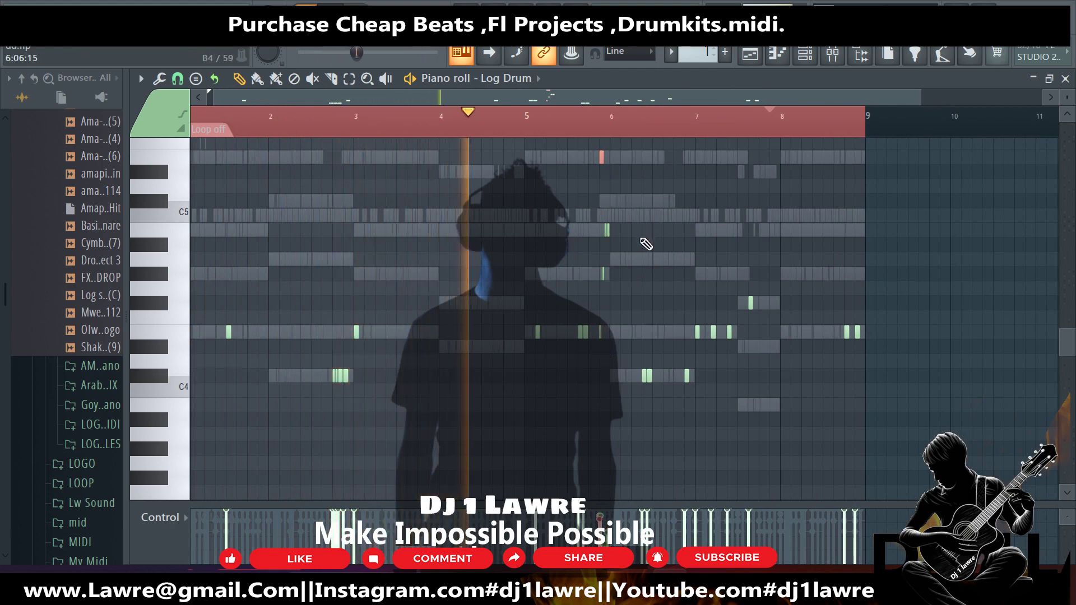
scroll(646, 245, "up", 1)
scroll(646, 245, "up", 2, "ctrl")
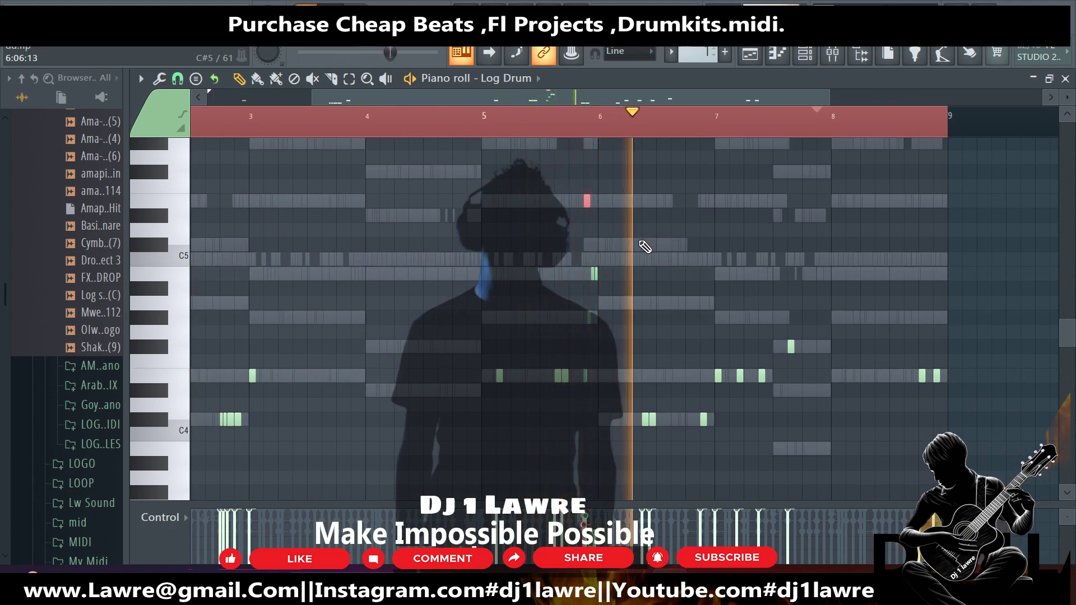
Bring up the Channel rack and widen the browser to show the full sample names.
key("F6")
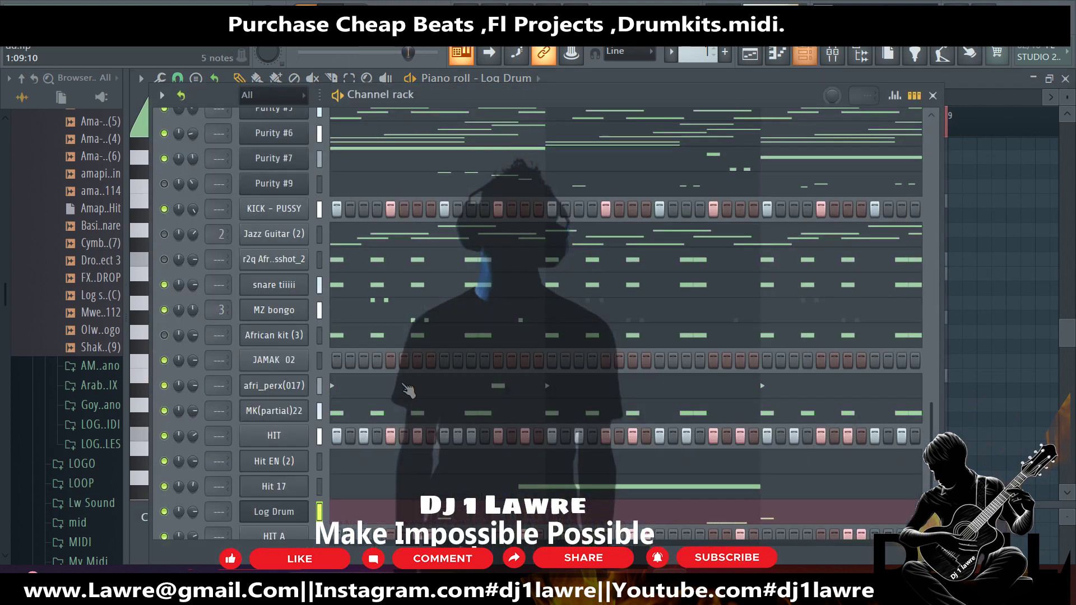
scroll(205, 493, "down", 1)
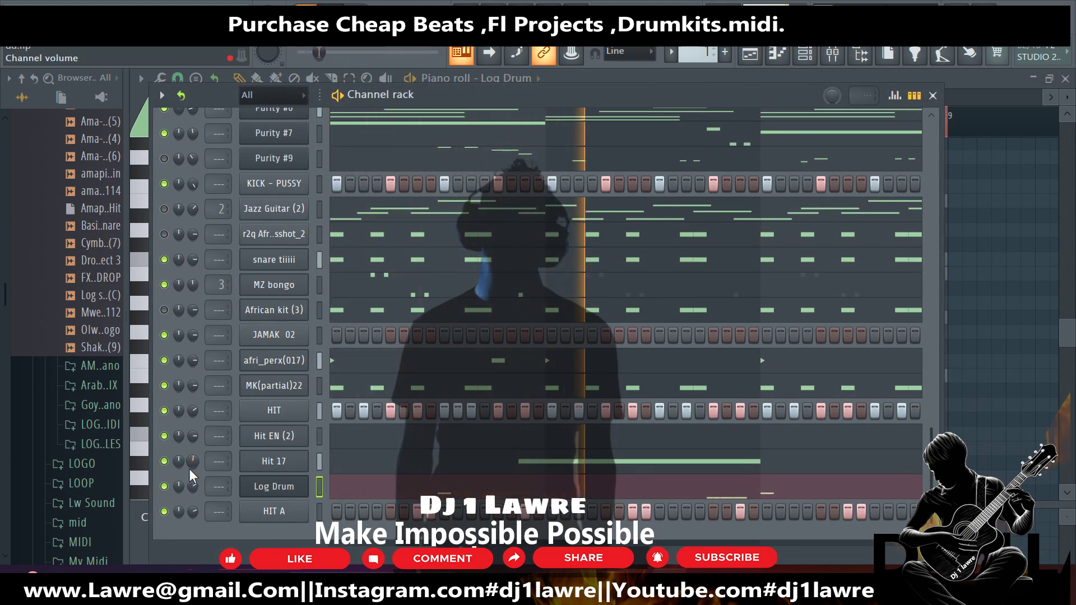
scroll(106, 353, "up", 6)
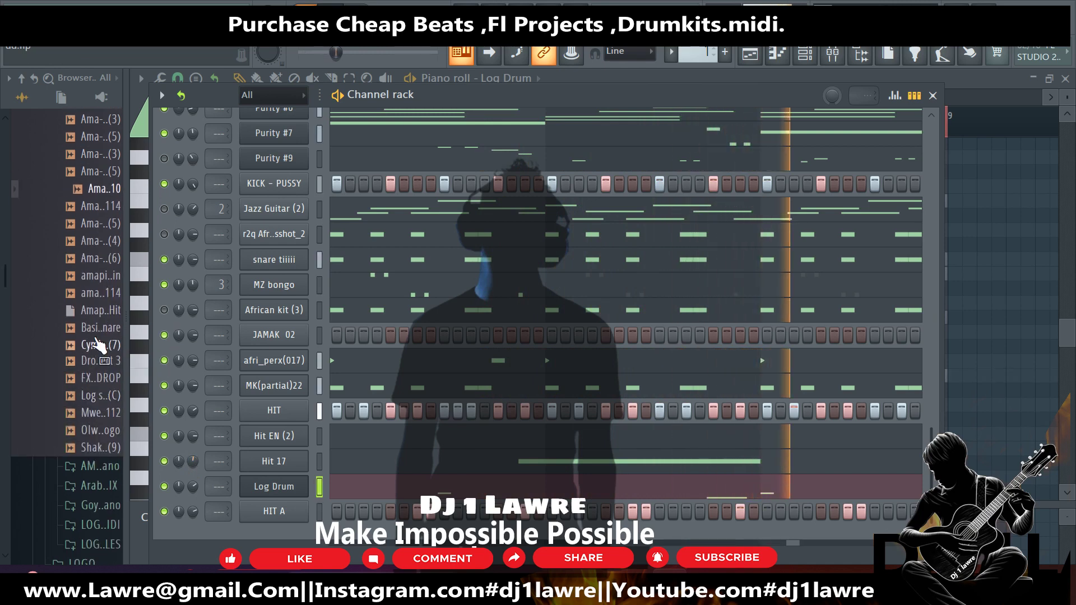
scroll(95, 343, "down", 4)
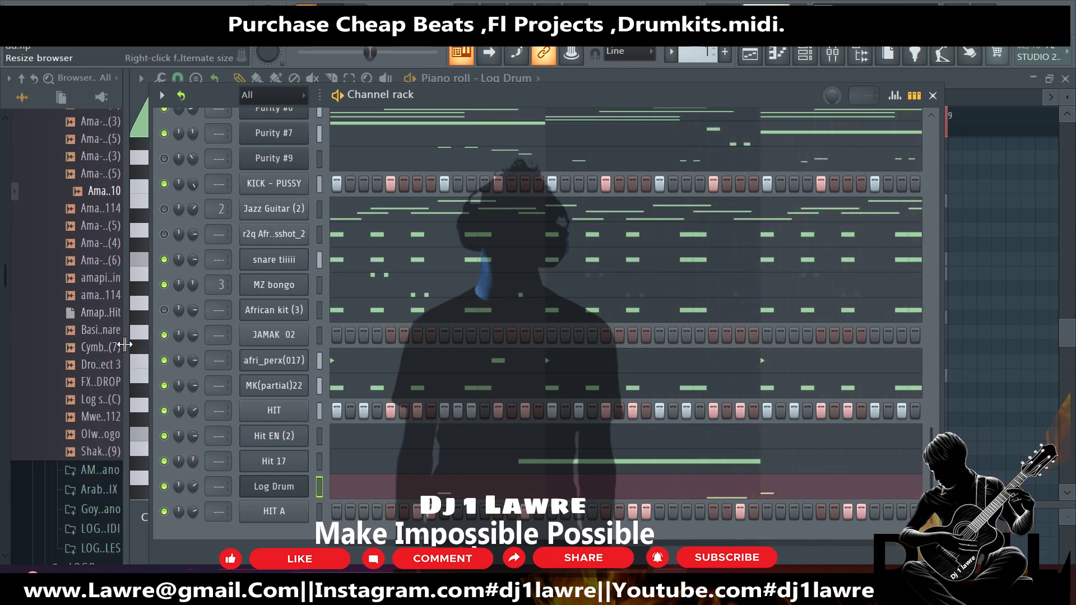
left_click_drag(124, 344, 182, 340)
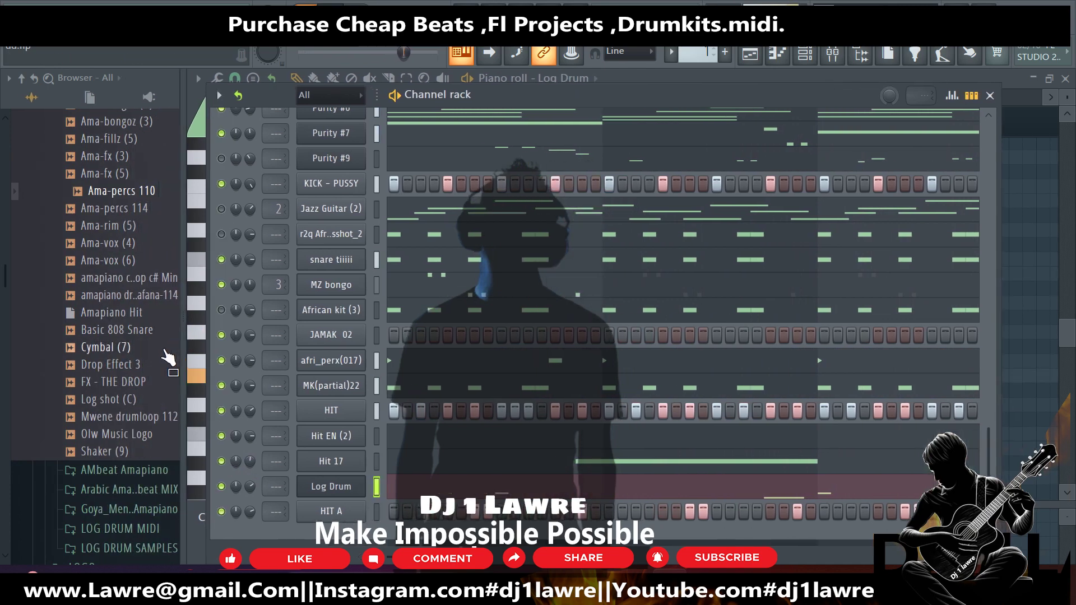
Add the Cymbal (7) sample from Amapiano Hit as a new channel and place a C5 note at the start of bar 1.
scroll(168, 357, "up", 2)
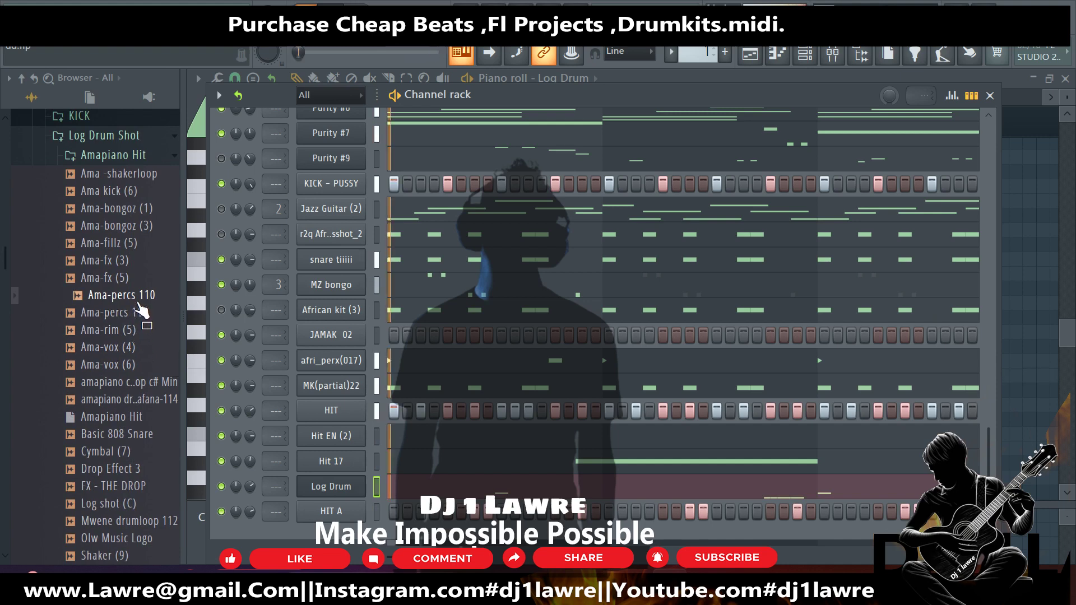
left_click(104, 456)
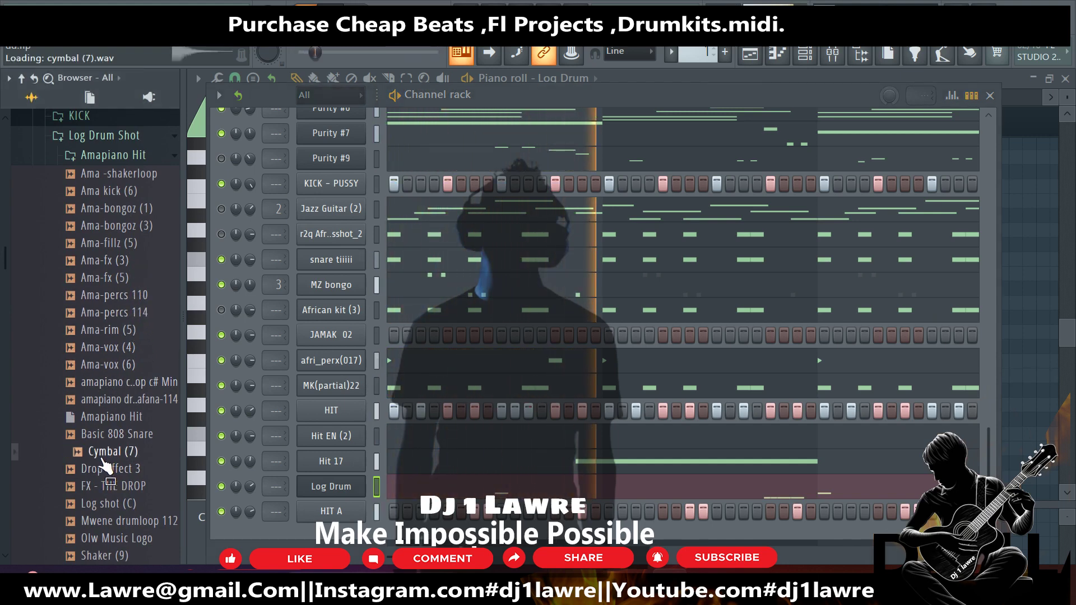
left_click_drag(104, 464, 362, 353)
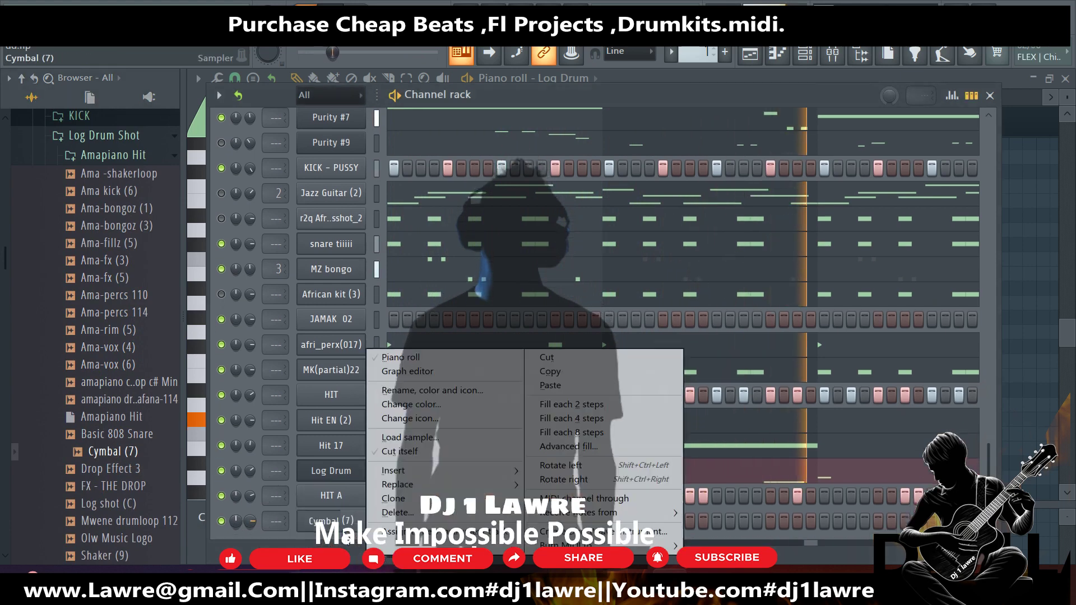
right_click(364, 353)
left_click(426, 358)
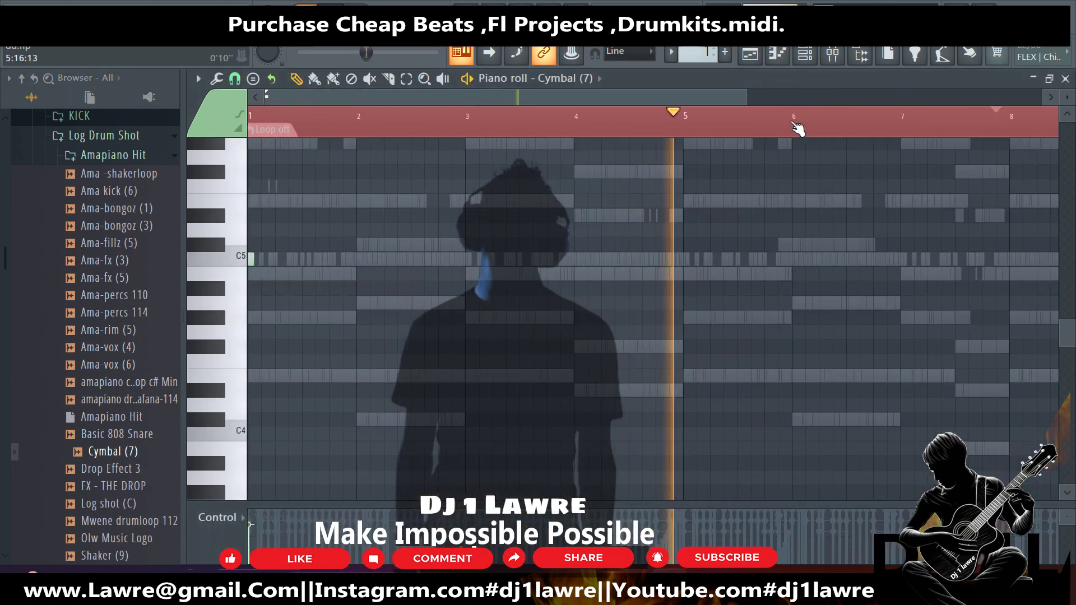
left_click(807, 59)
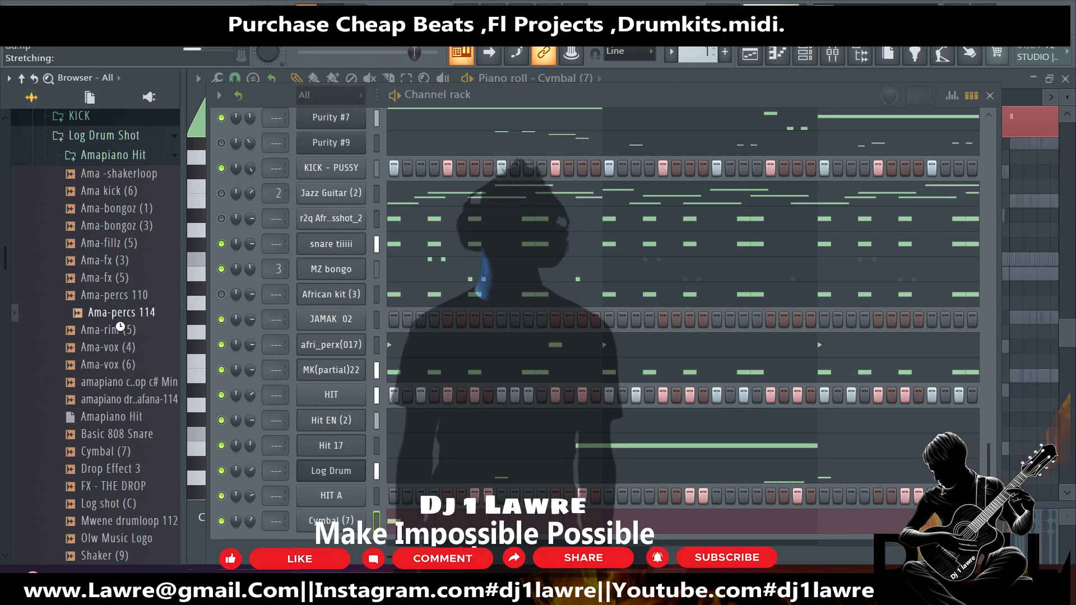
Audition Amapiano Hit percussion samples and add Ama-bongoz (3) as a new sampler channel.
scroll(130, 377, "down", 4)
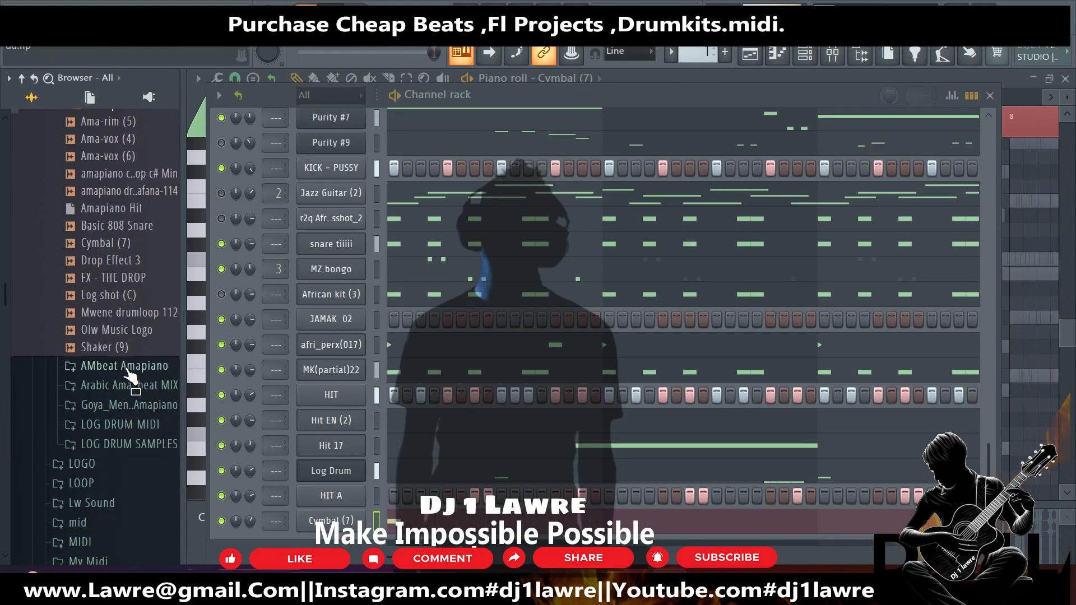
scroll(130, 377, "up", 4)
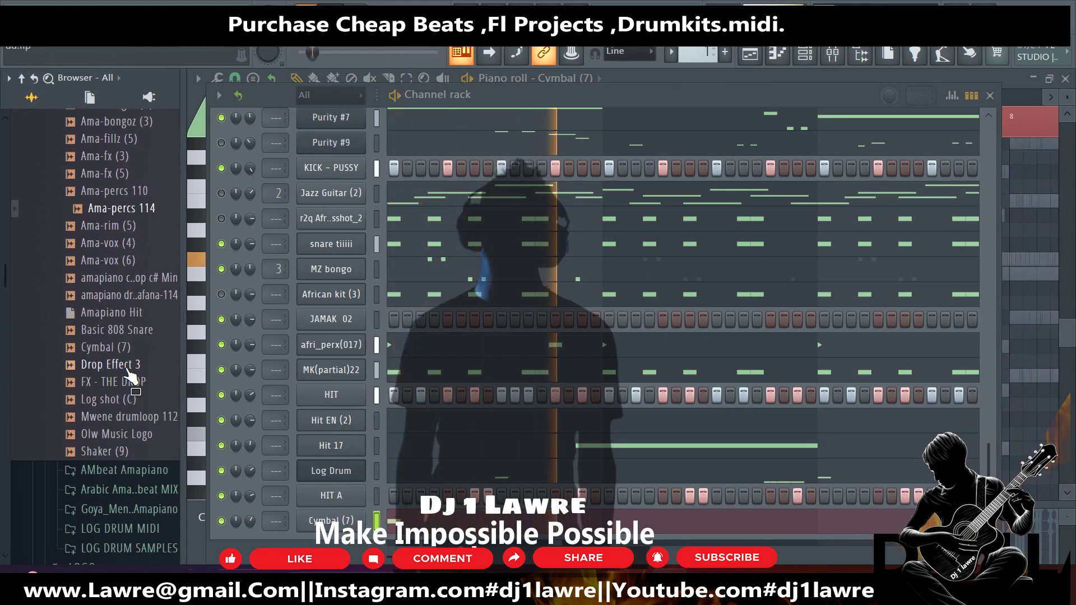
left_click(126, 243)
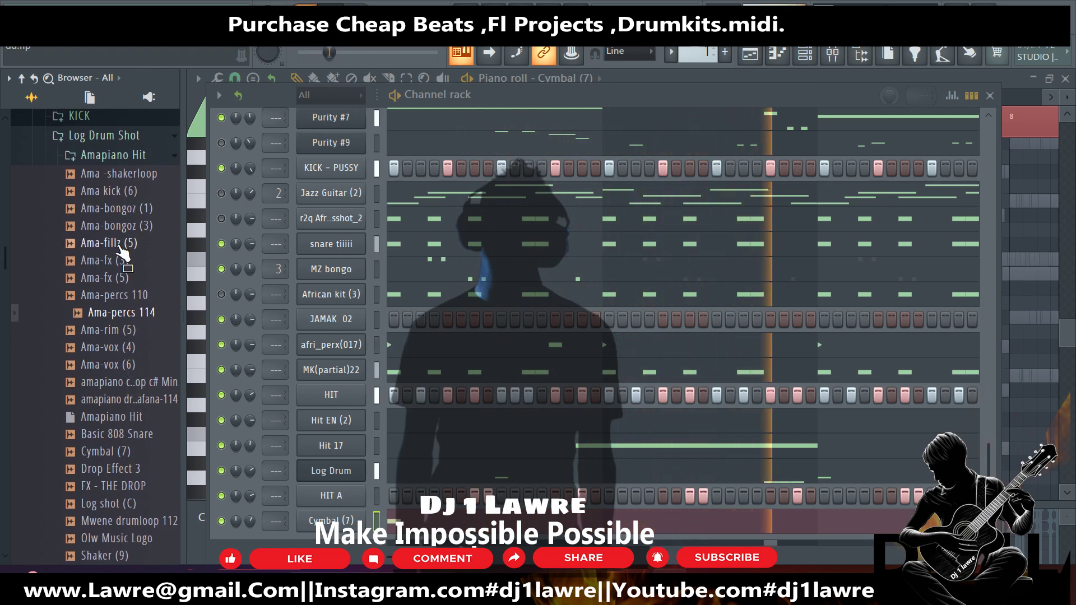
left_click(126, 208)
left_click(128, 226)
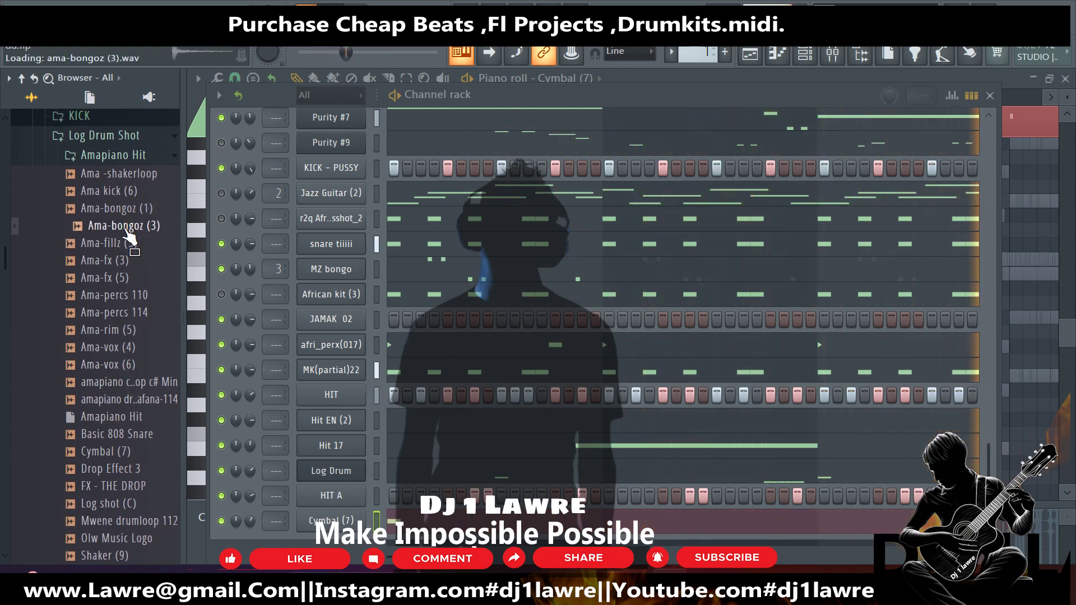
right_click(128, 231)
left_click(150, 240)
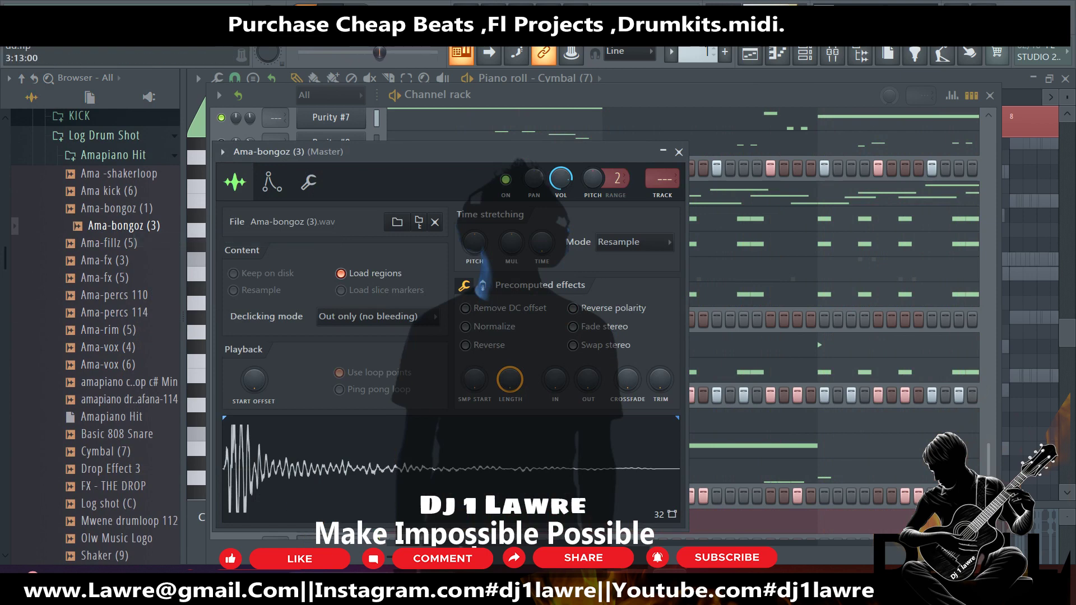
left_click(679, 152)
In the Ama-bongoz (3) piano roll, place three short E5 notes from the start of bar 8 and tighten their spacing.
right_click(348, 516)
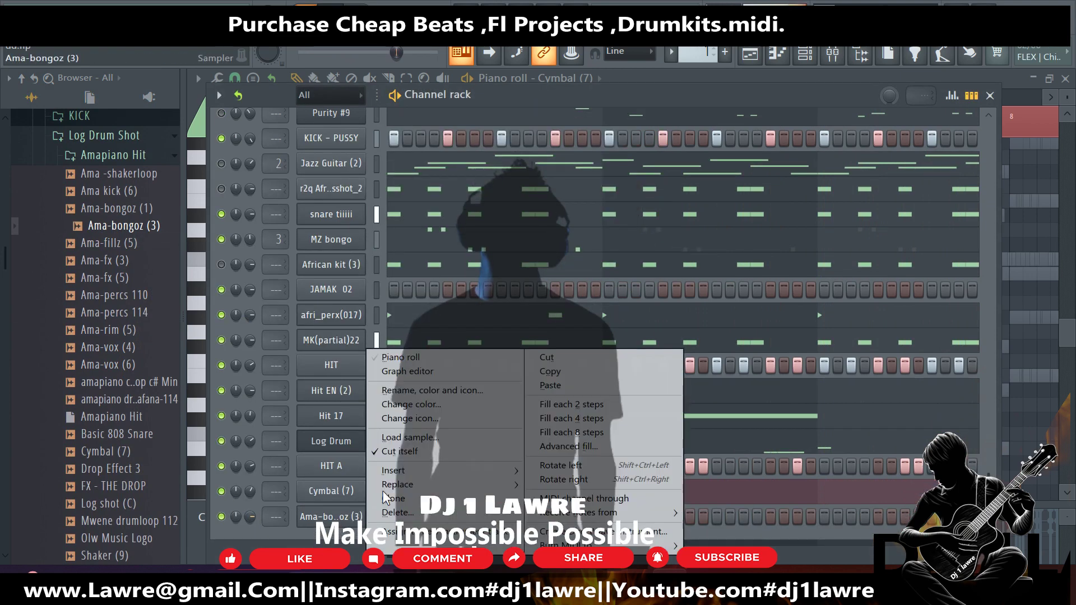
left_click(424, 356)
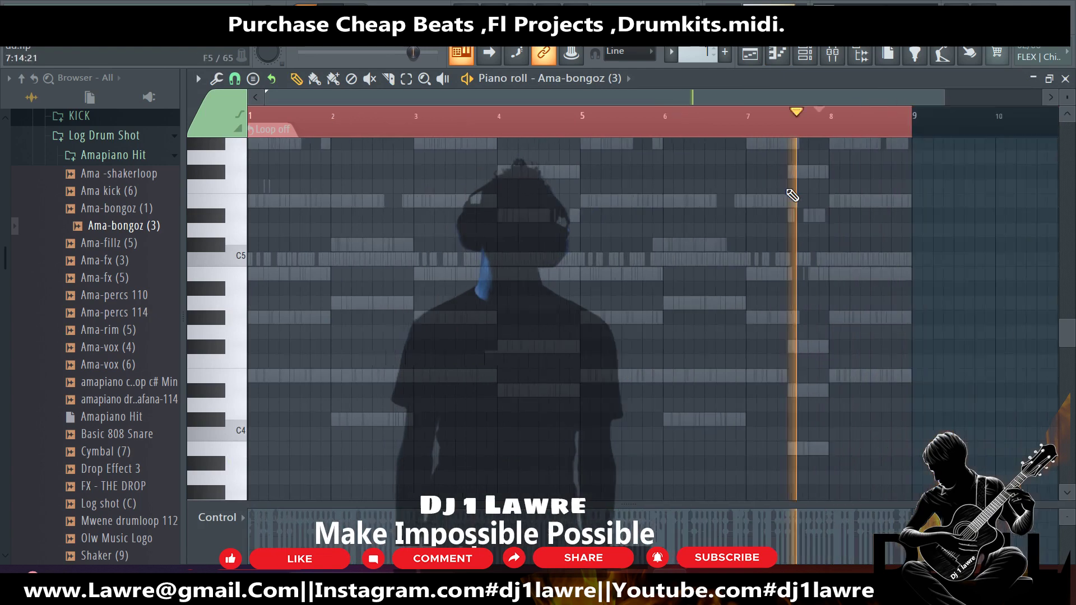
left_click(722, 200)
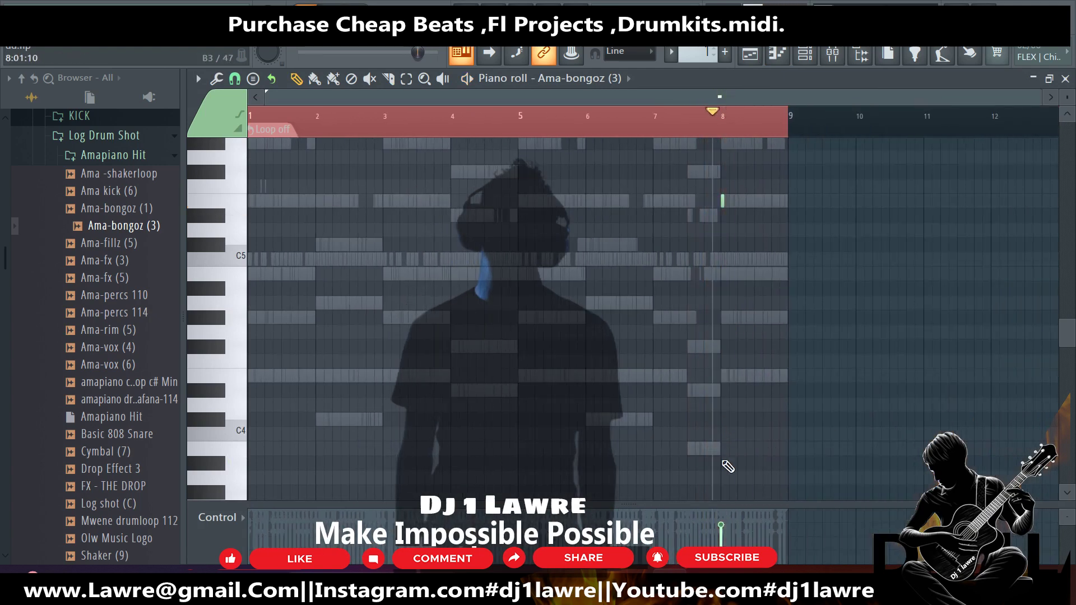
scroll(738, 216, "up", 4)
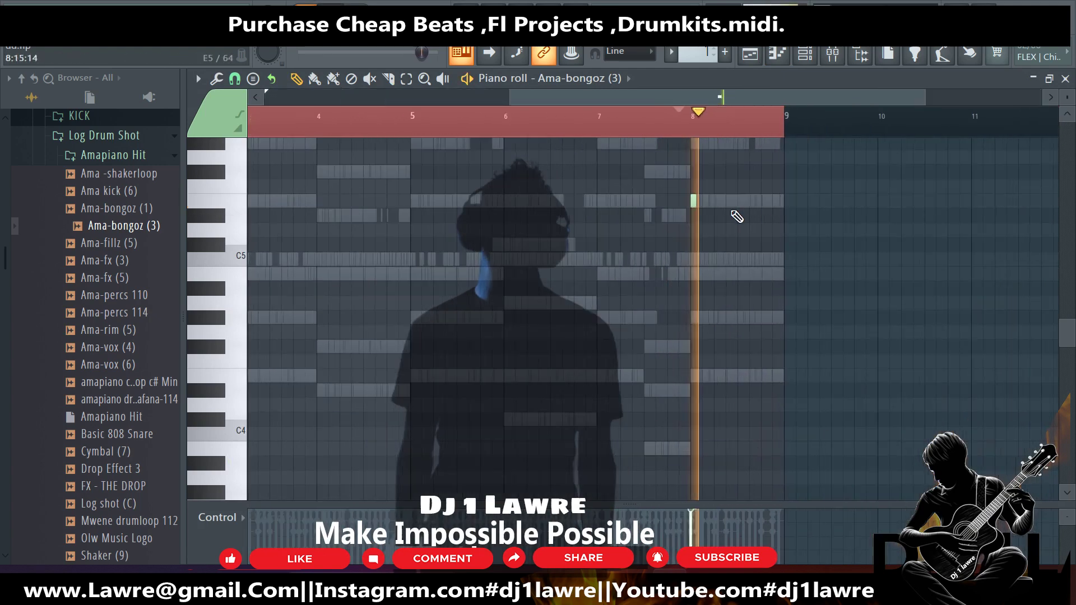
left_click(662, 201)
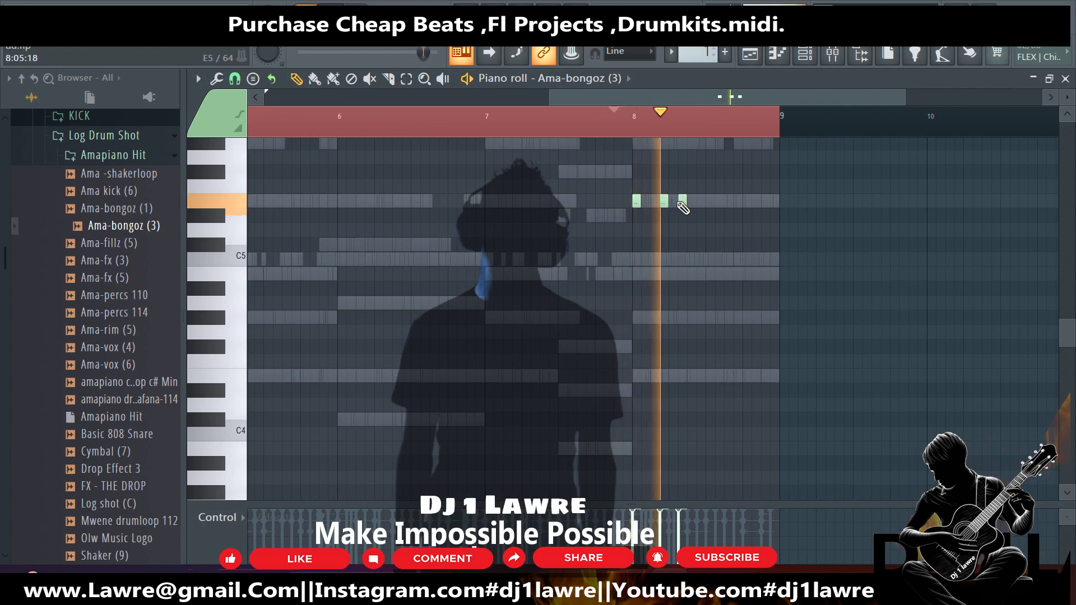
left_click(684, 202)
left_click_drag(669, 205, 662, 203)
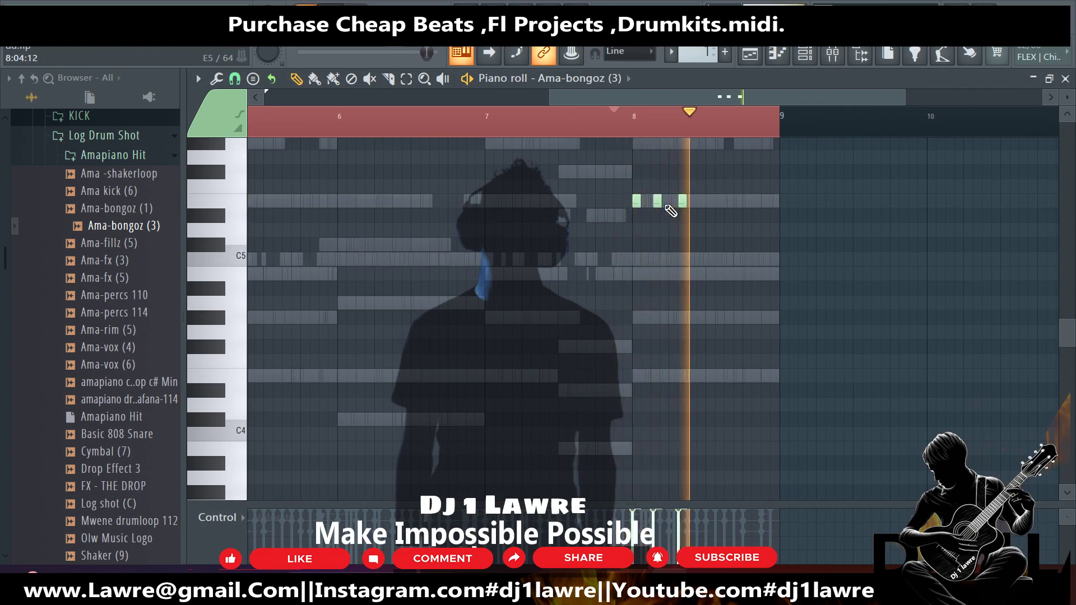
key("space")
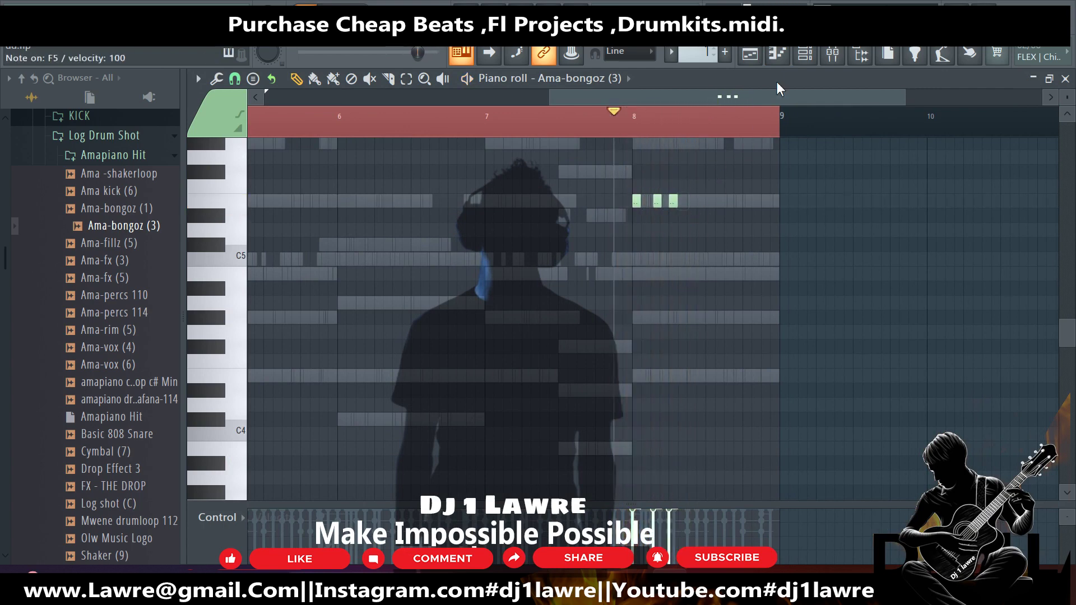
Add High Tom 1 [Stan1] from the TOM folder as a new channel and open its piano roll.
left_click(805, 56)
left_click(120, 157)
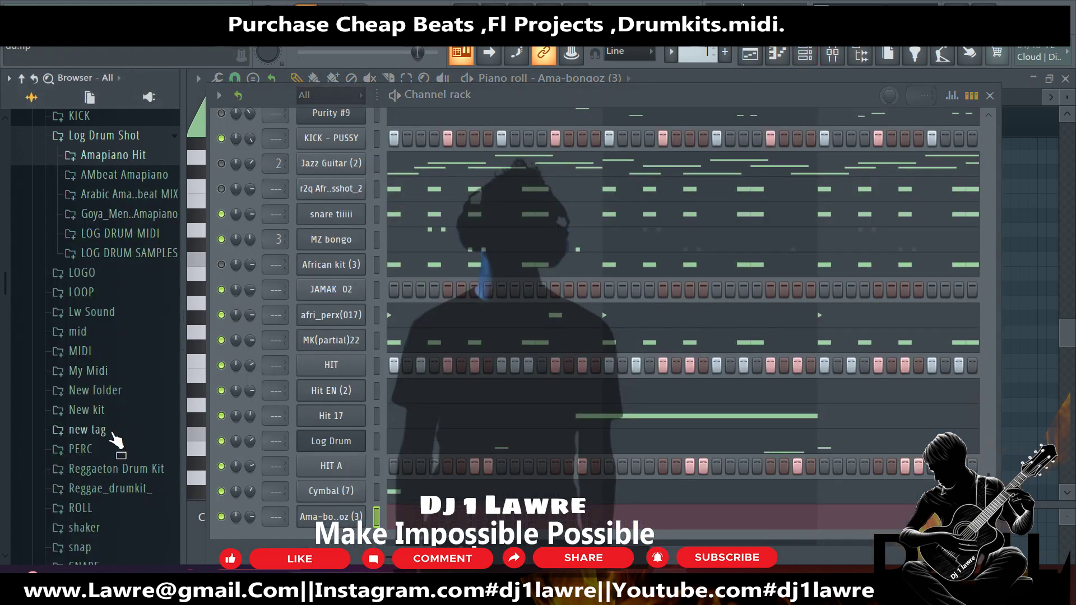
scroll(116, 440, "down", 4)
left_click(99, 439)
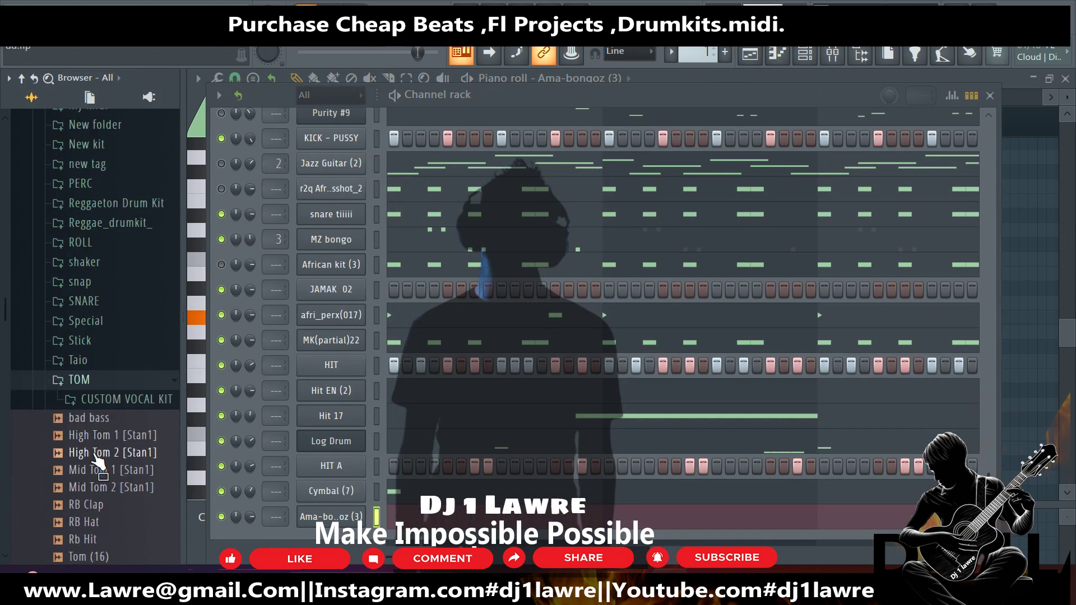
left_click(115, 450)
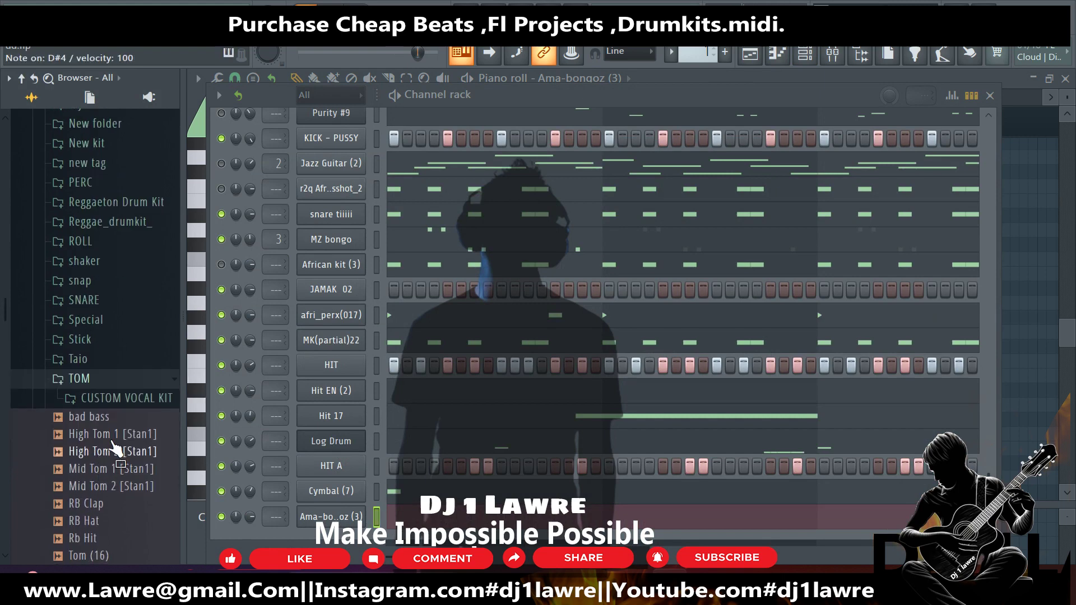
left_click(377, 516)
left_click(432, 519)
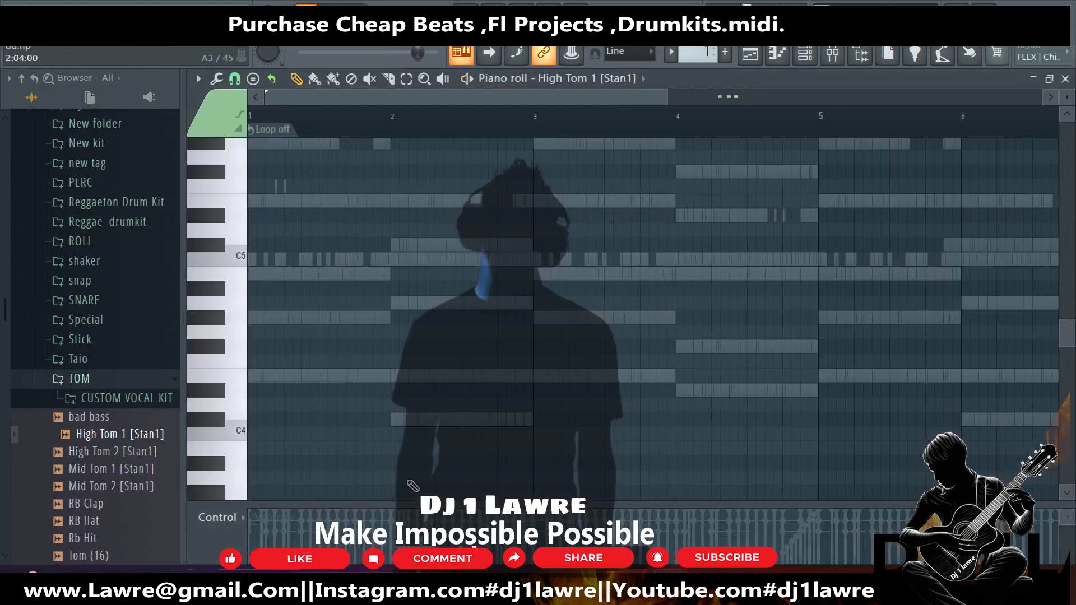
Place a one-step tom note at the start of bar 8 and pitch it to C4.
scroll(887, 221, "up", 1)
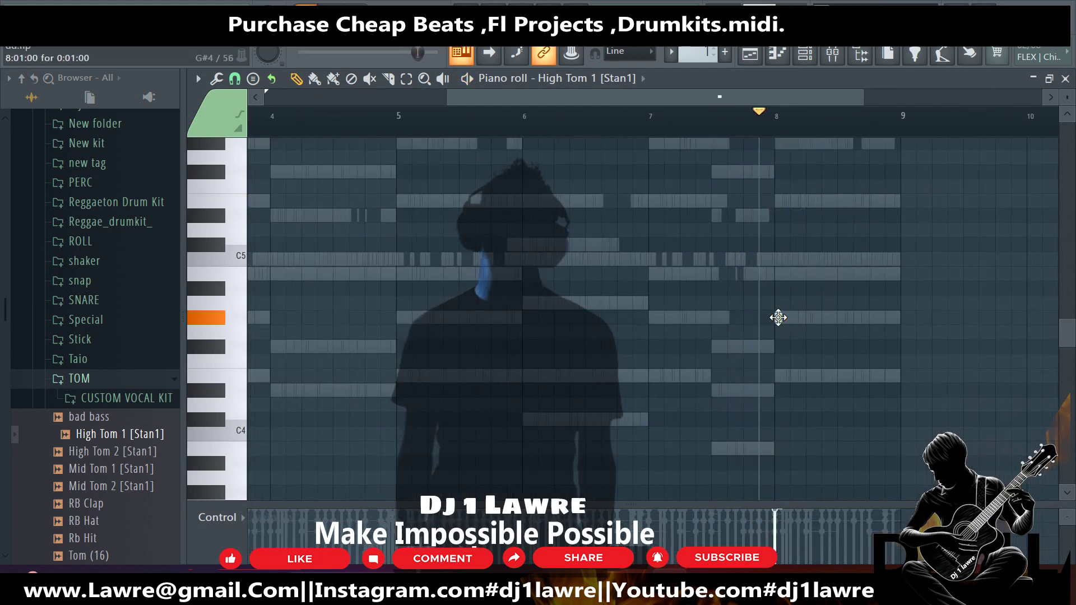
right_click(795, 318)
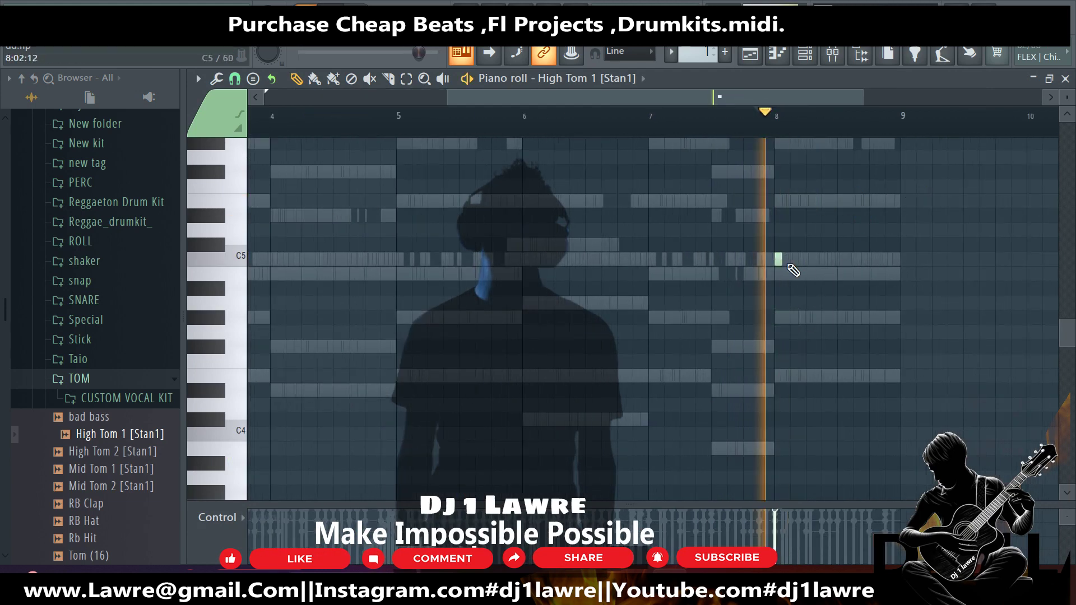
right_click(781, 261)
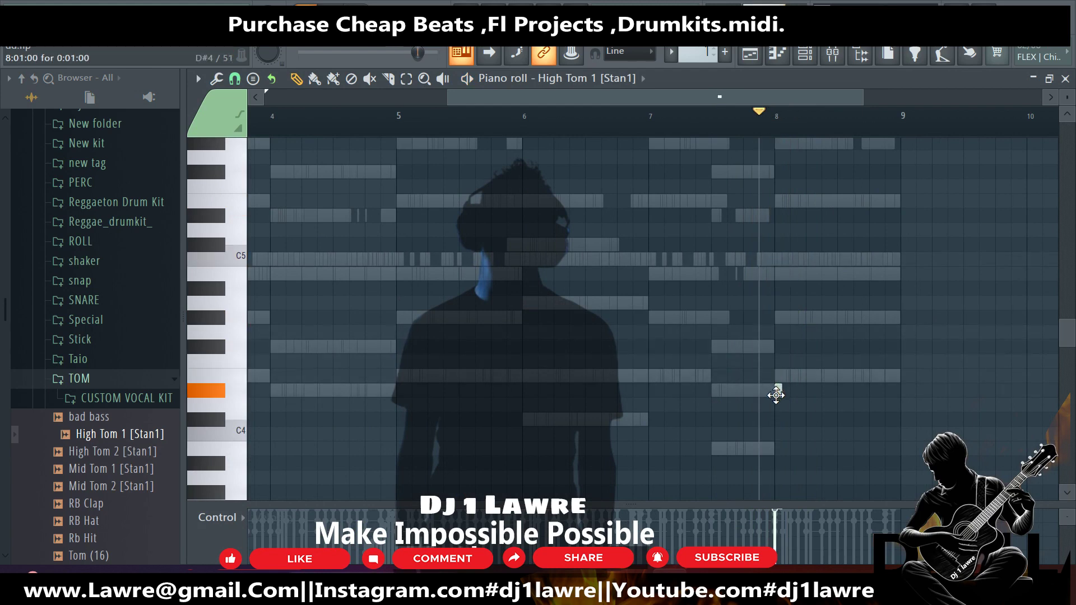
key("space")
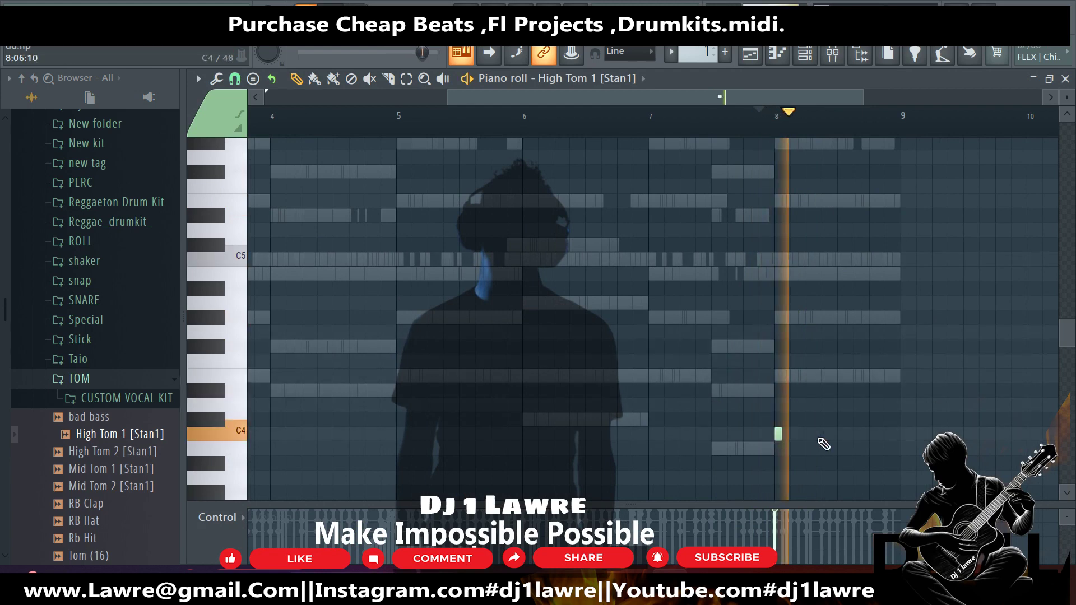
Add three more C4 tom notes in bar 8, on steps 4, 7 and 9.
scroll(830, 440, "up", 2)
right_click(766, 435)
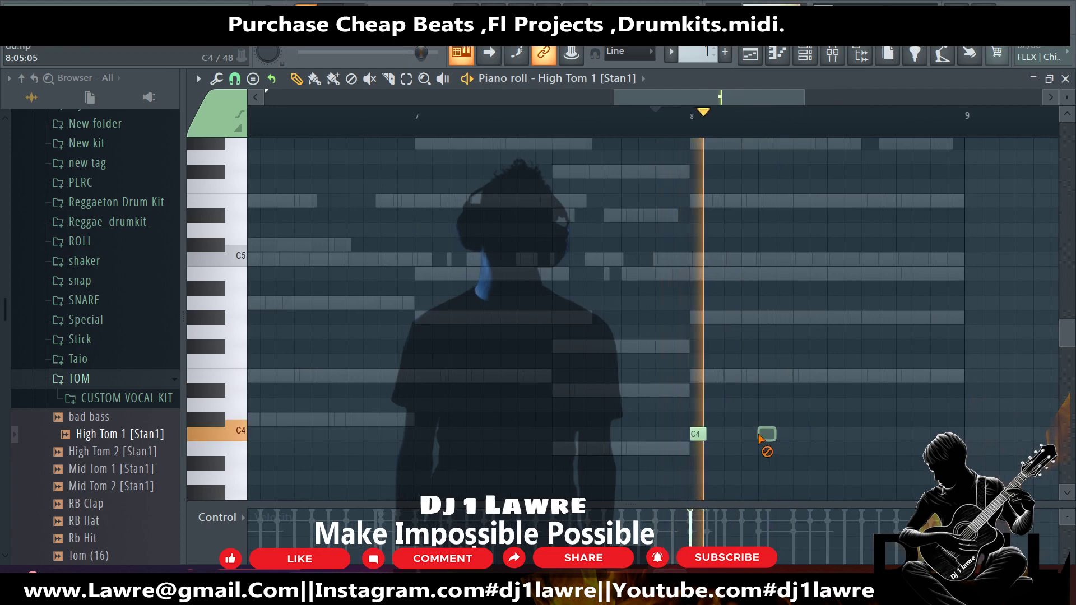
left_click(748, 434)
left_click(782, 434)
left_click(800, 434)
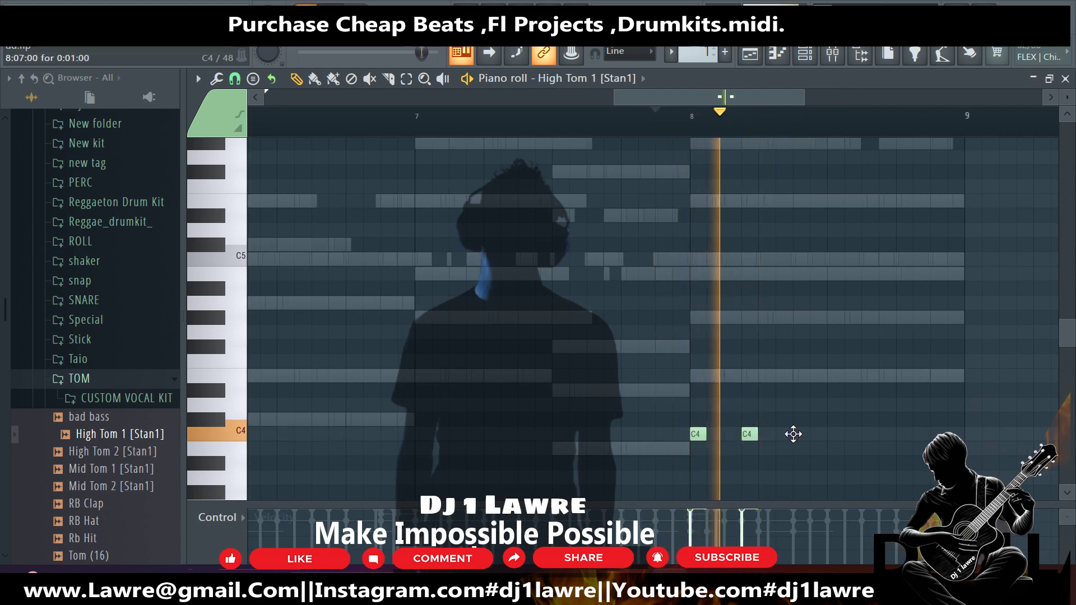
left_click_drag(772, 432, 807, 434)
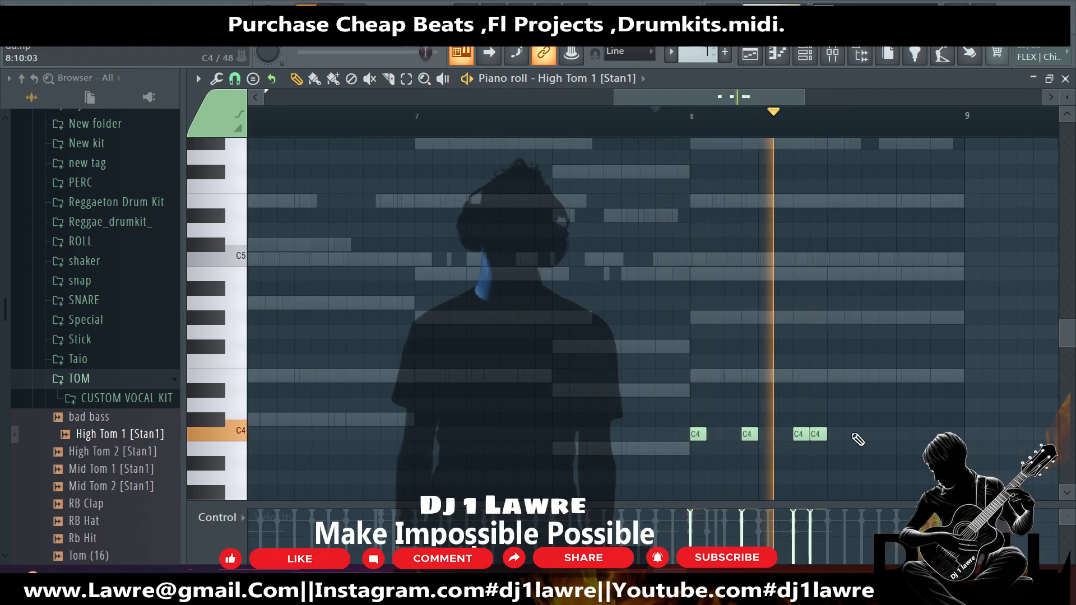
left_click(852, 434)
right_click(822, 435)
right_click(851, 435)
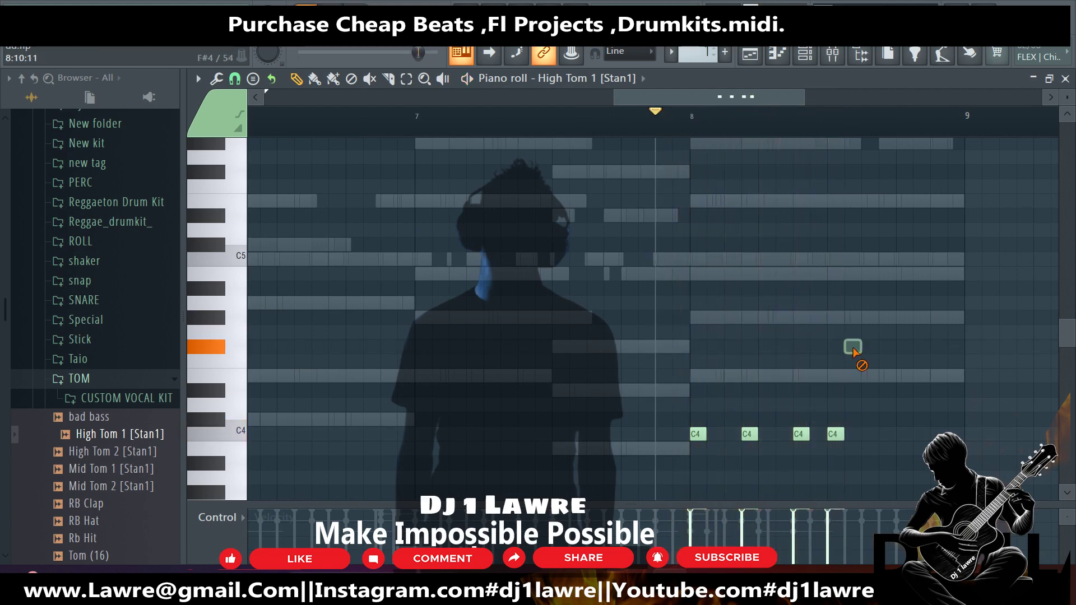
Finish the tom fill in bar 8 with B4 on step 11, G#4 on step 12 and E4 on step 15.
left_click(870, 274)
left_click(915, 318)
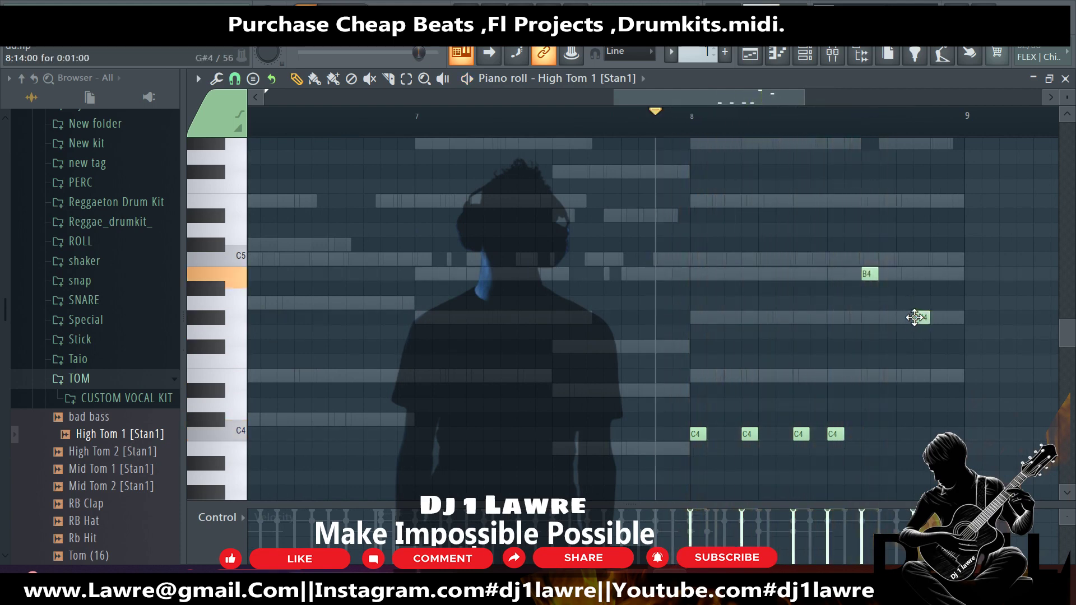
scroll(900, 348, "up", 2)
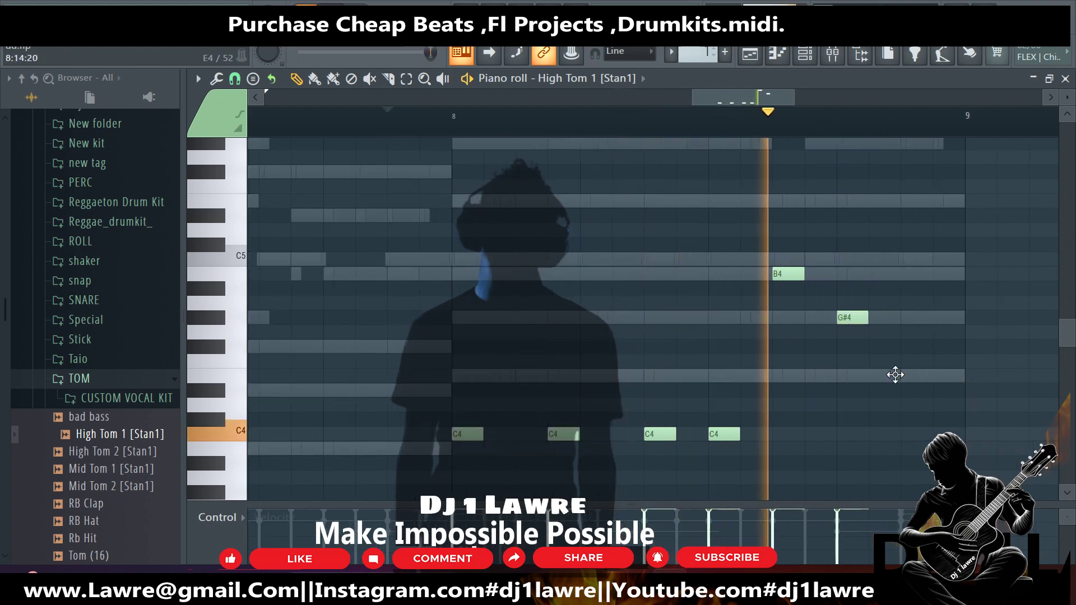
left_click(906, 377)
left_click_drag(861, 318, 828, 317)
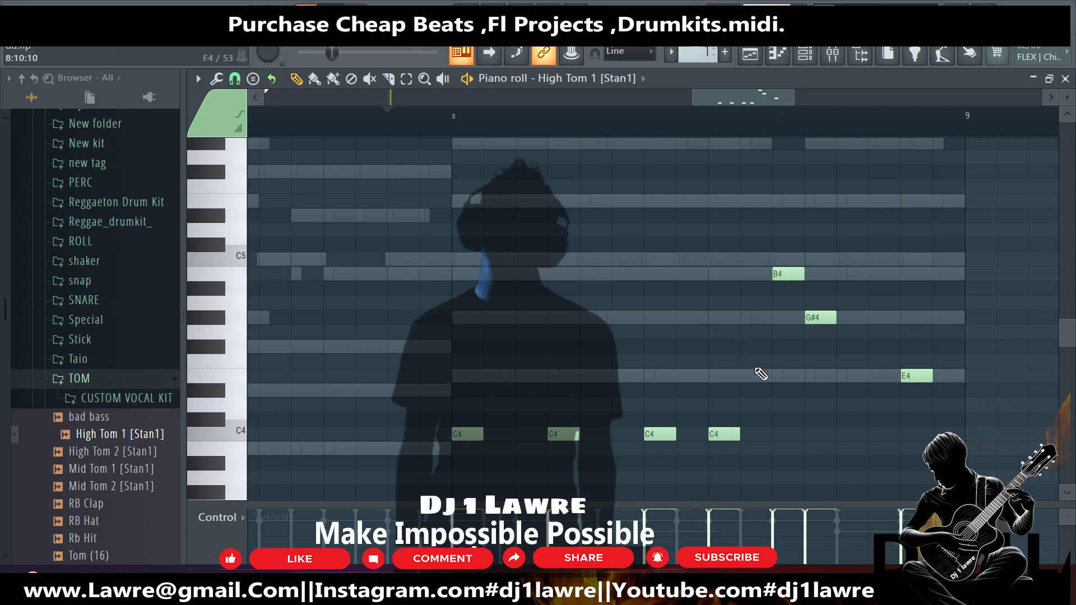
scroll(761, 374, "down", 3)
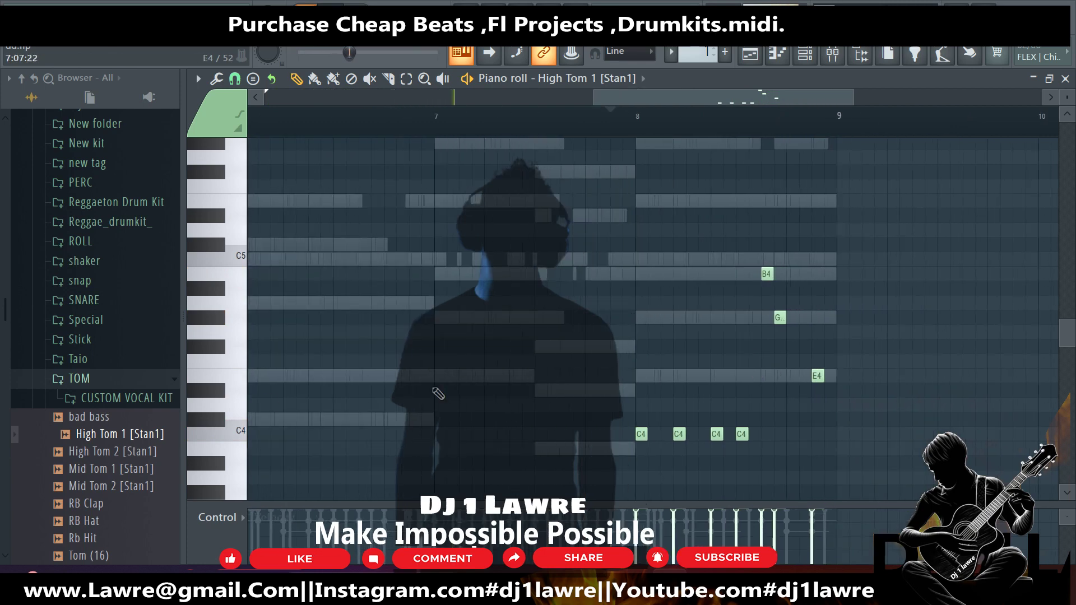
Add That Girl - Marker #1 from CUSTOM VOCAL KIT as a new channel and place a one-step C5 note on step 15 of bar 1.
left_click(166, 405)
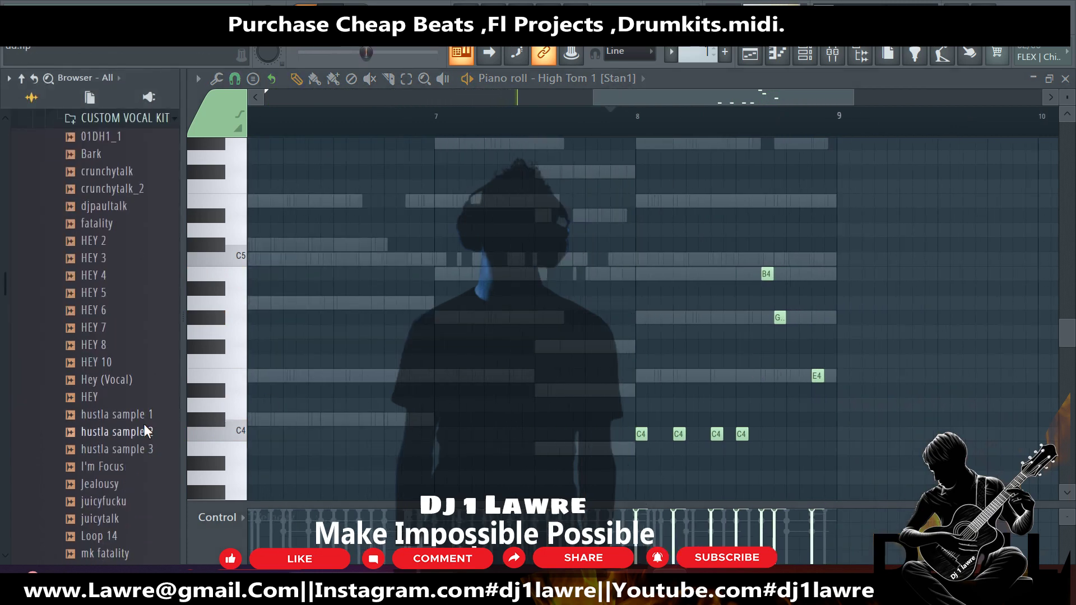
scroll(144, 424, "down", 4)
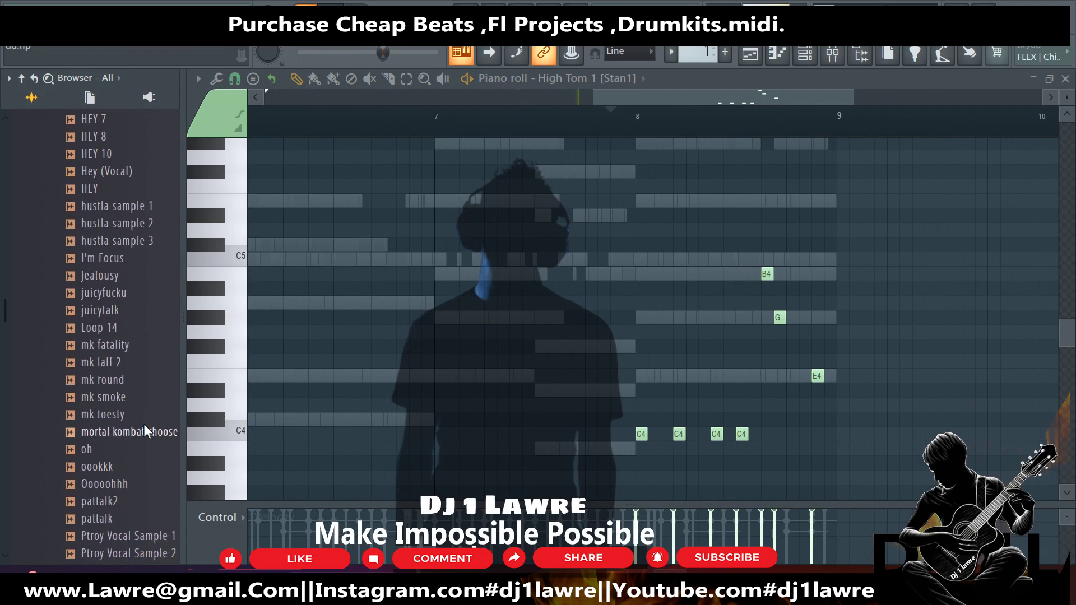
scroll(144, 432, "down", 4)
right_click(158, 499)
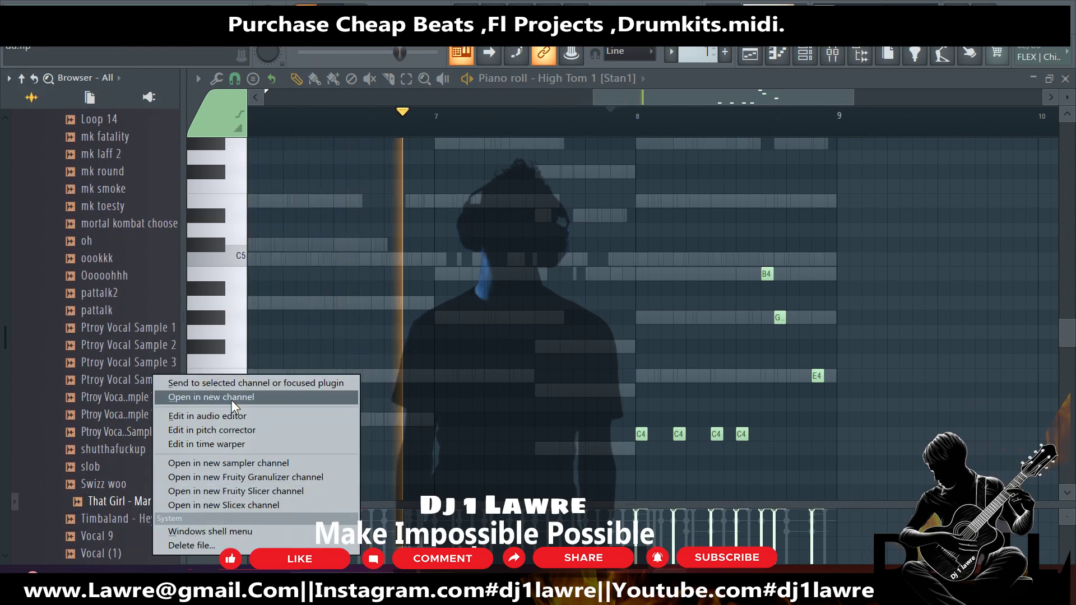
left_click(231, 398)
left_click(638, 79)
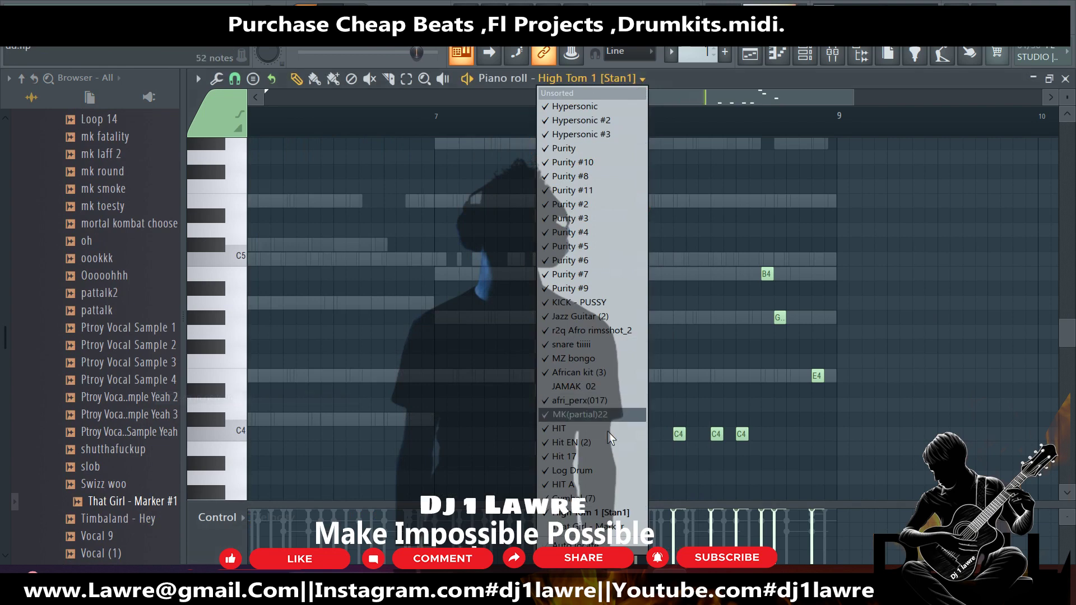
left_click(594, 527)
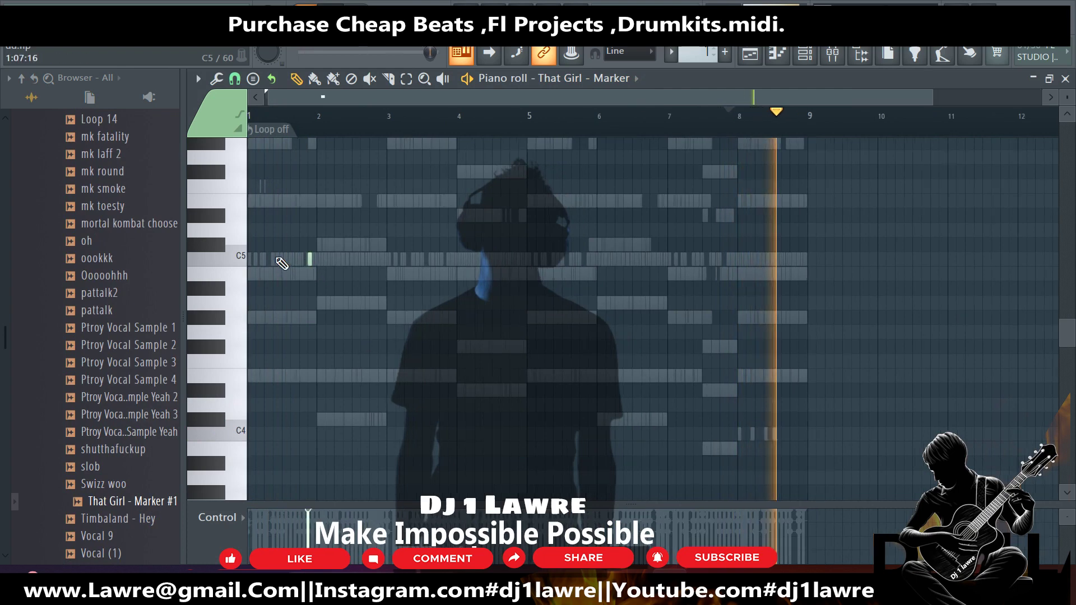
Burn a one-bar loop of the vocal note into the pattern, keeping only the notes in bars 1, 3, 5 and 7.
scroll(348, 256, "up", 2)
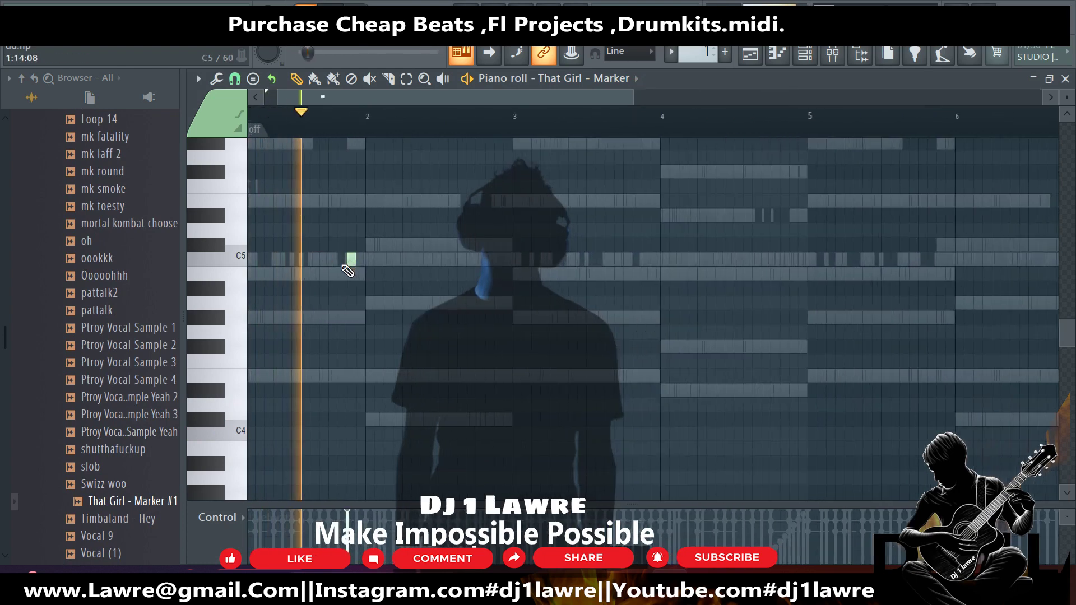
left_click(257, 128)
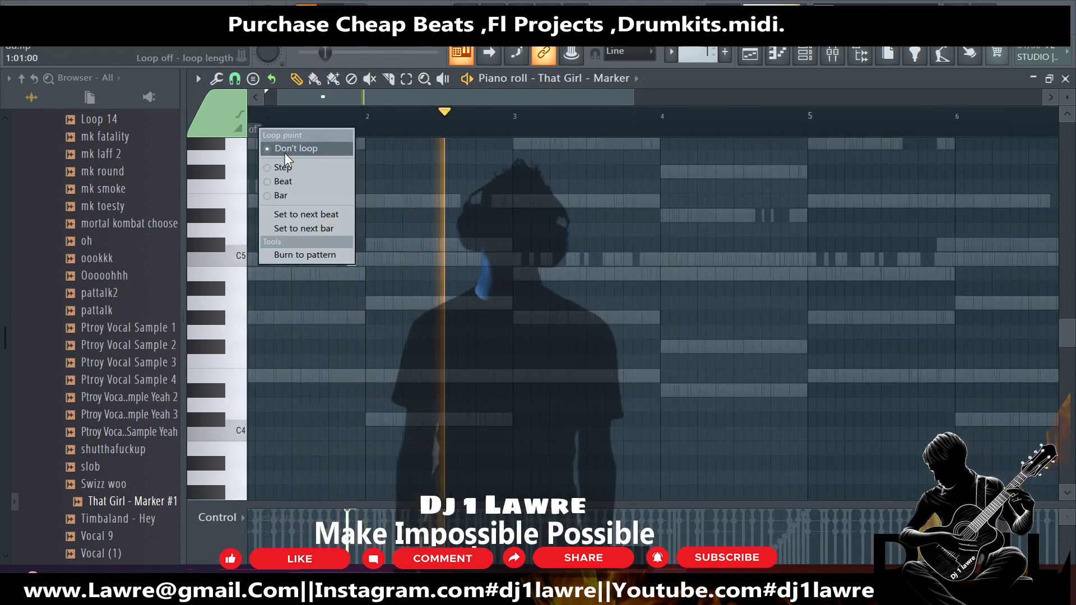
left_click(290, 197)
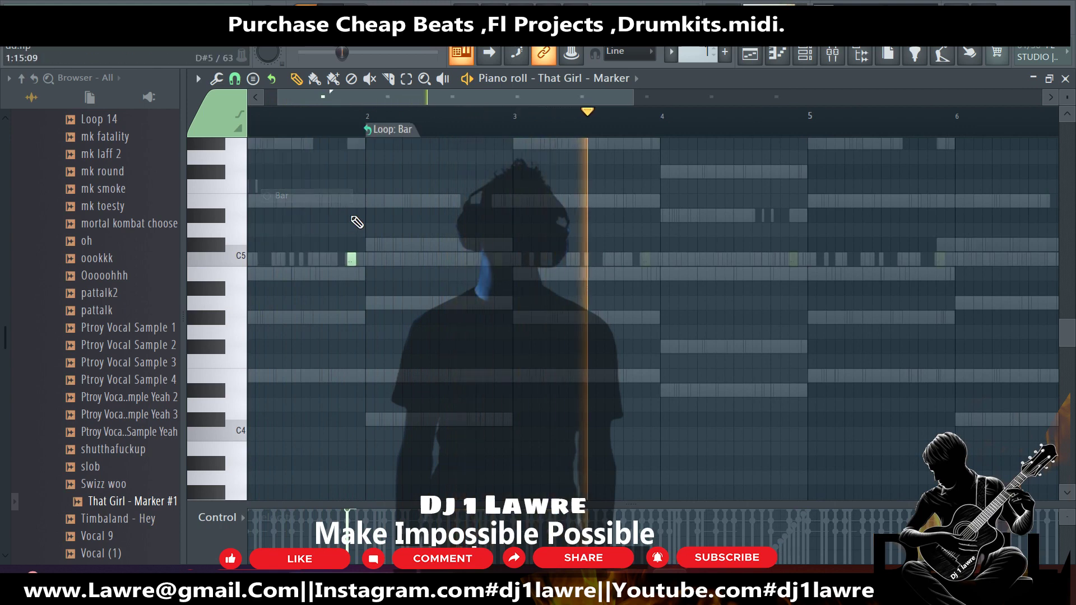
scroll(355, 224, "down", 1)
left_click(390, 130)
left_click(419, 256)
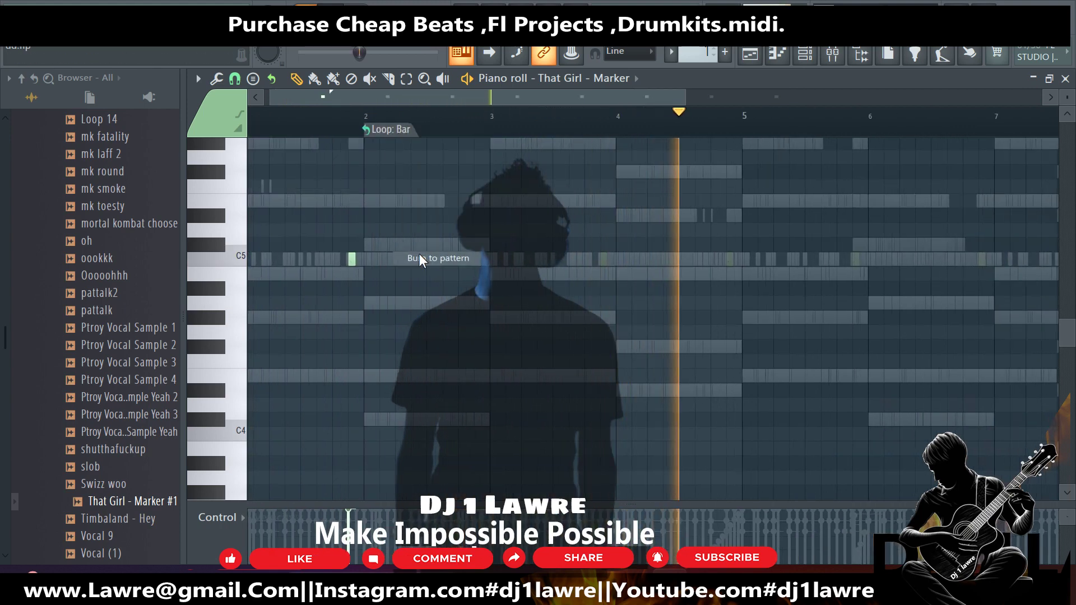
scroll(452, 264, "down", 1)
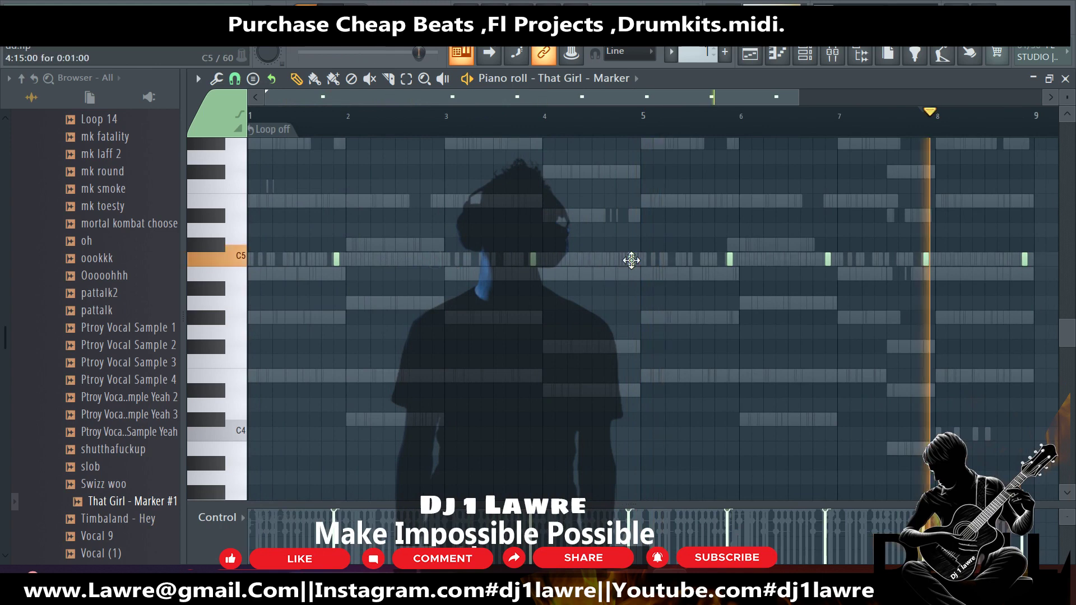
scroll(628, 280, "down", 1)
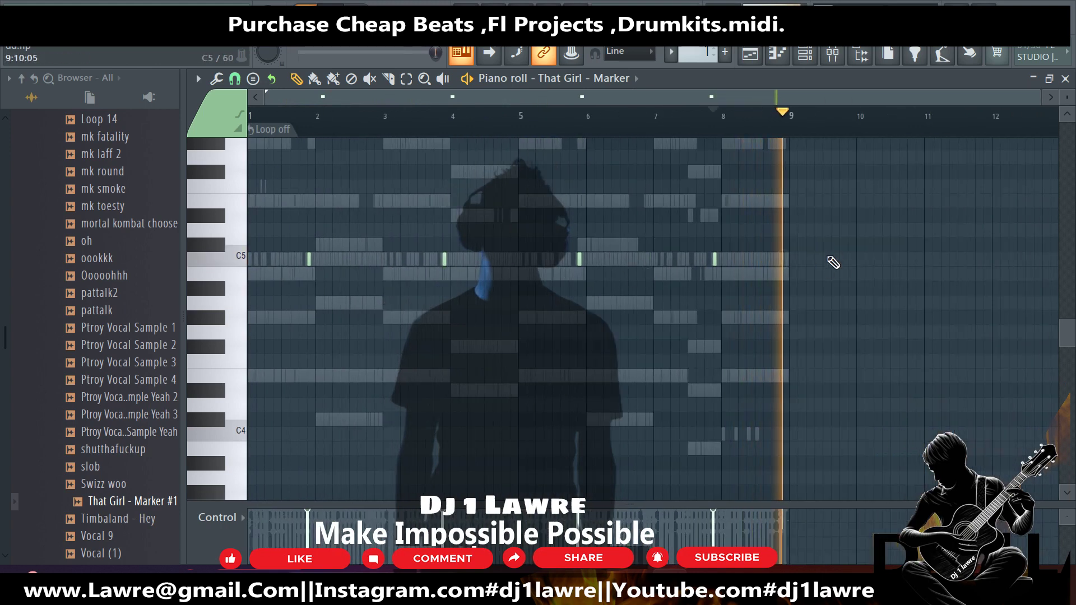
Lower the volume of the That Girl - Marker channel in the channel rack.
left_click(805, 53)
scroll(347, 448, "down", 1)
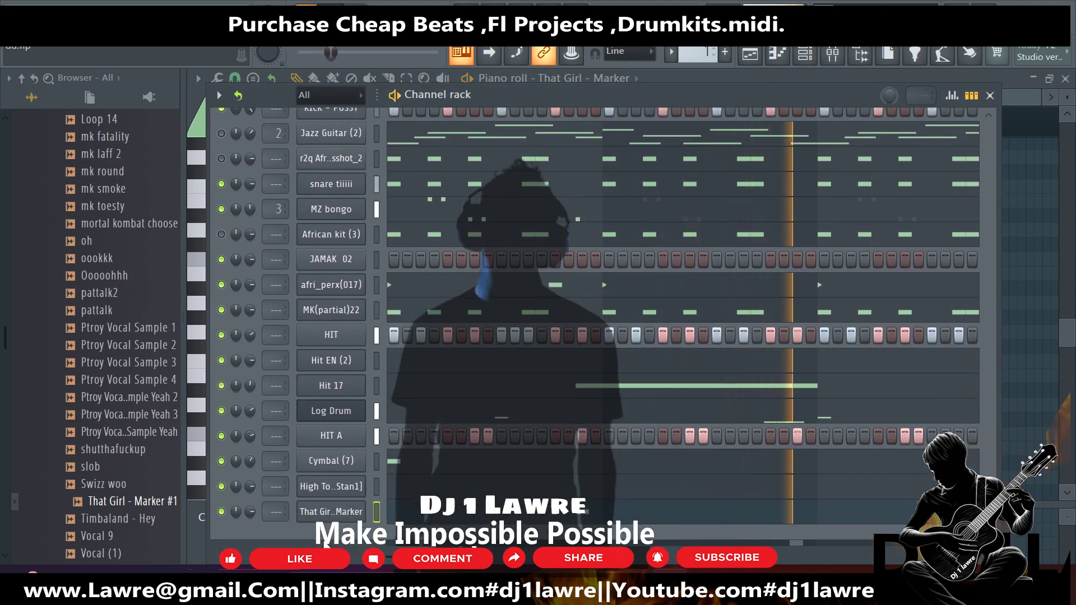
left_click_drag(246, 503, 253, 515)
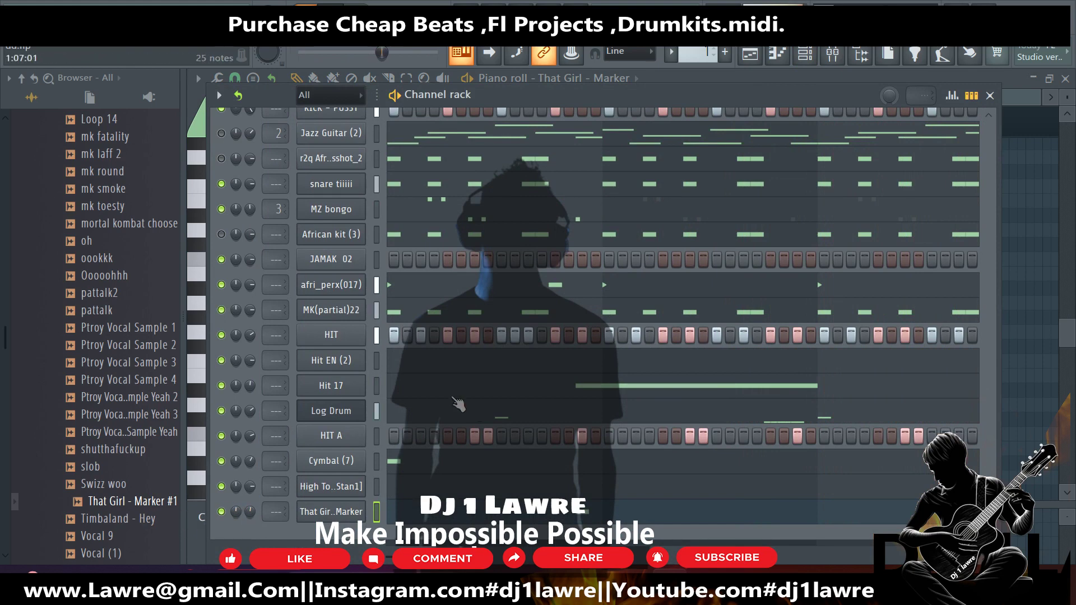
Browse the CUSTOM VOCAL KIT samples for further sounds, previewing Loop 14.
scroll(405, 261, "up", 6)
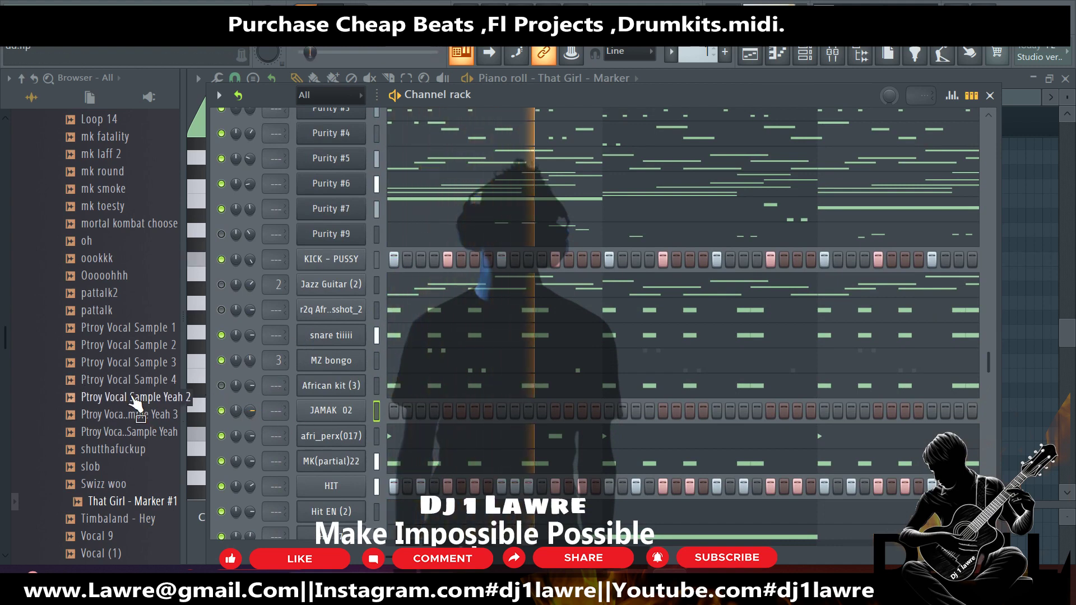
scroll(128, 393, "up", 4)
left_click(110, 329)
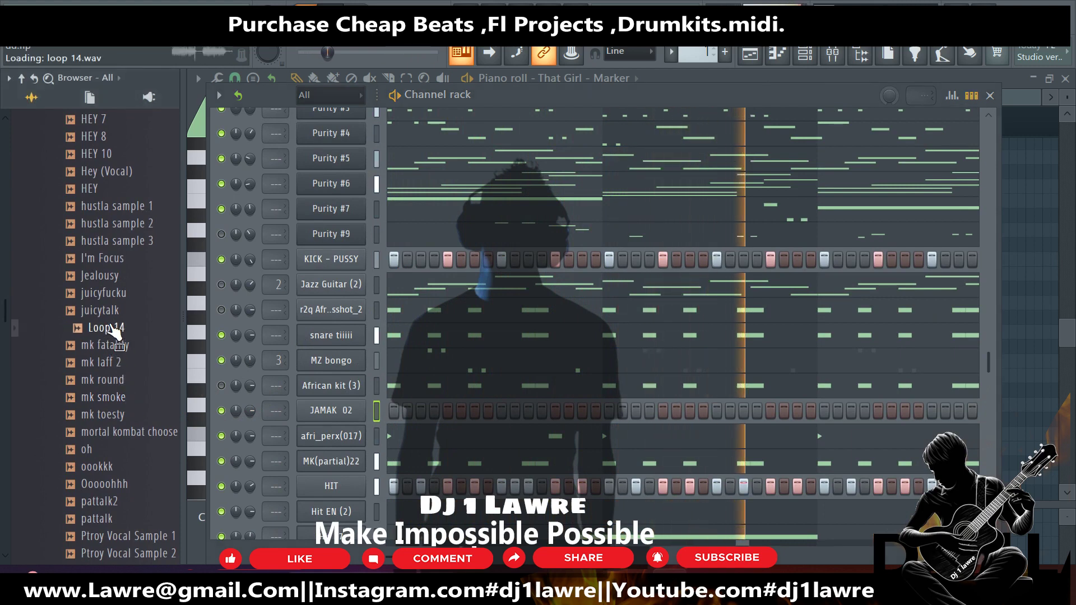
scroll(107, 365, "down", 8)
left_click(108, 398)
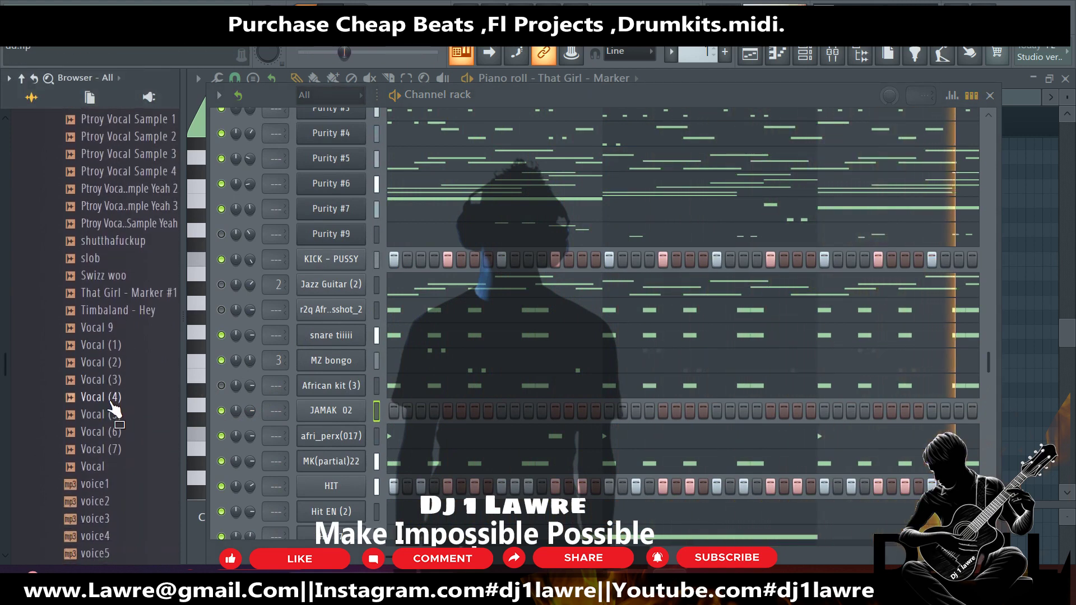
scroll(111, 402, "down", 6)
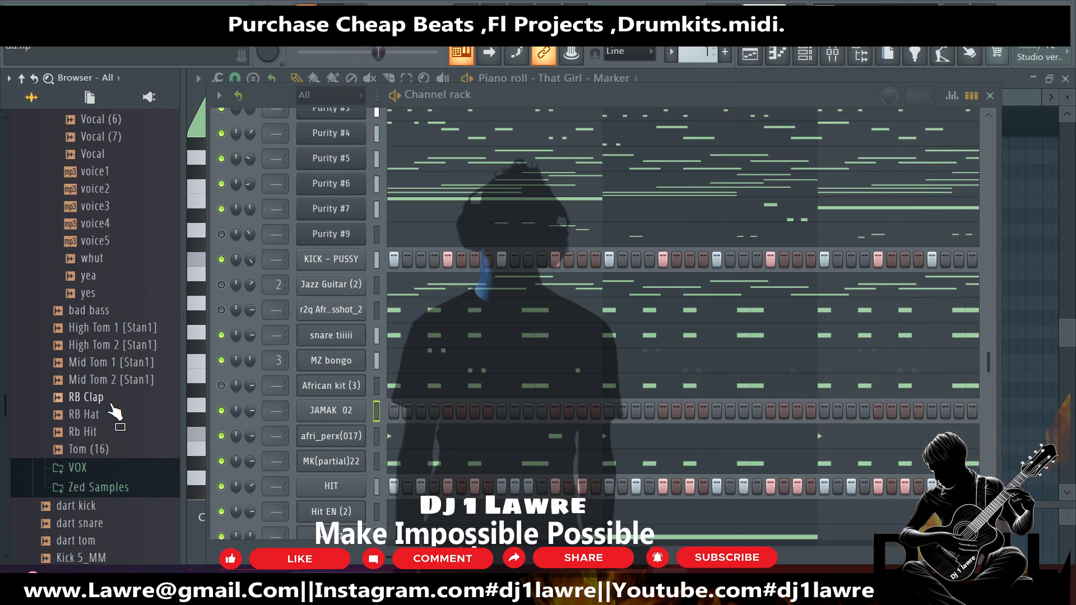
scroll(115, 412, "down", 4)
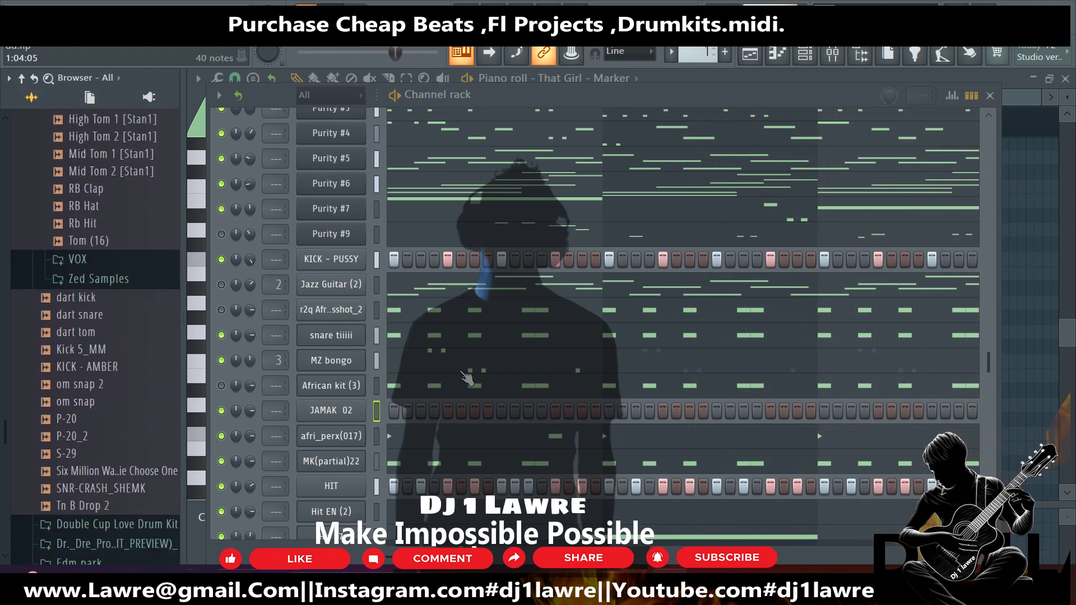
Mute the Hypersonic #3 channel, clone it, and open the piano roll of the clone.
scroll(467, 379, "up", 5)
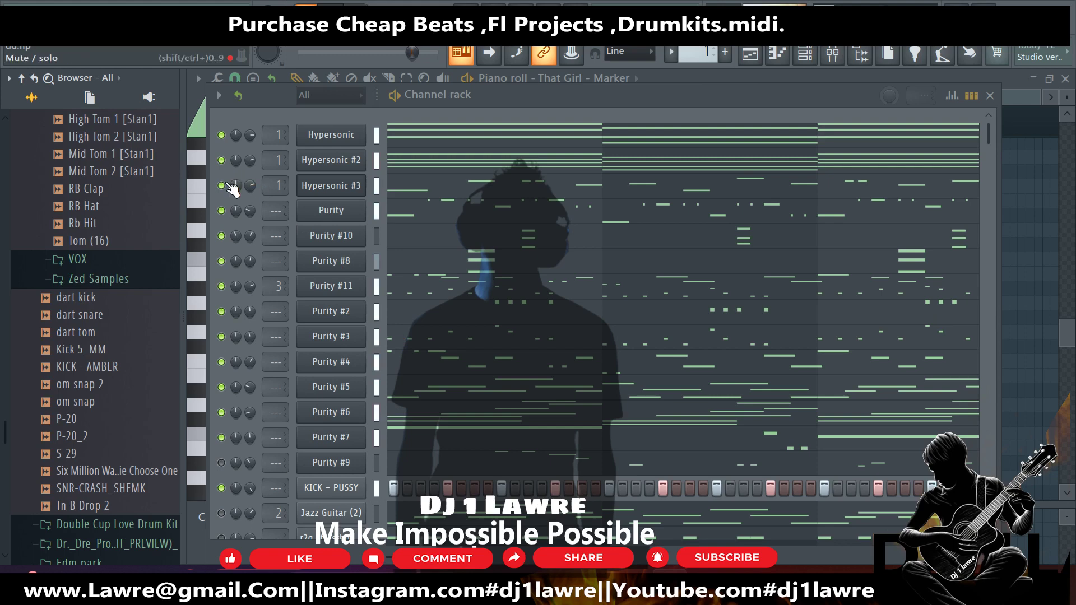
right_click(340, 189)
left_click(432, 316)
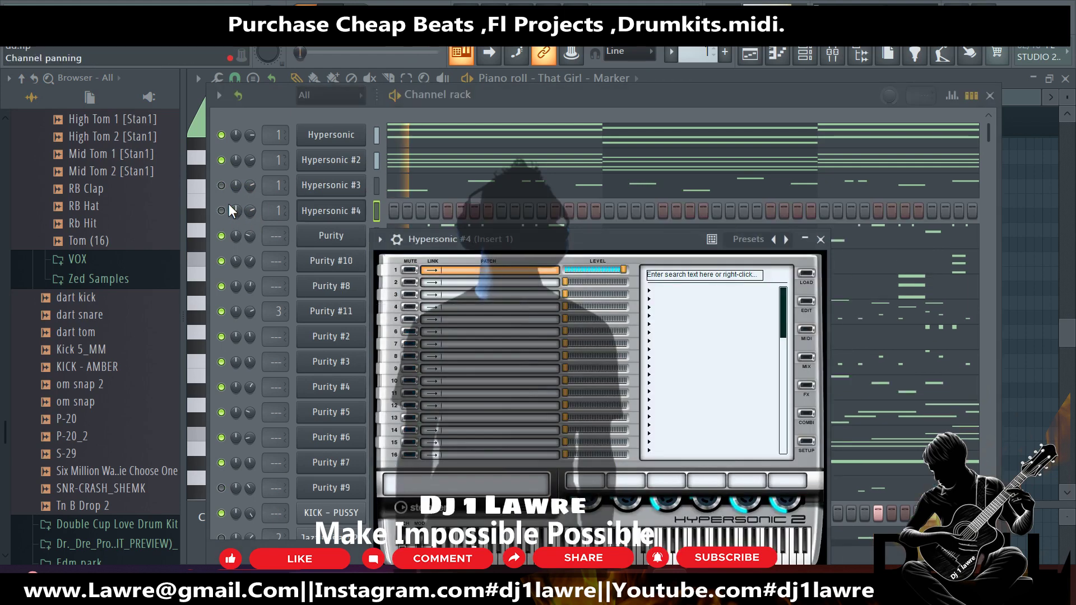
left_click(332, 210)
right_click(332, 210)
left_click(439, 212)
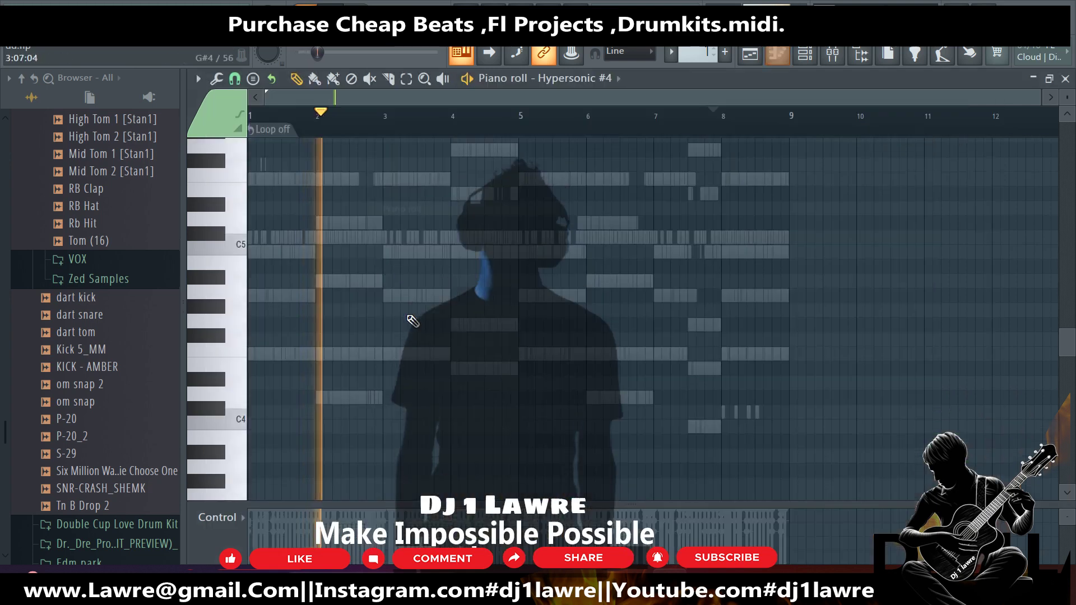
Enter one-bar notes in bars 1 to 4 of Hypersonic #4: E4, C#4, E4 and D#4.
scroll(412, 320, "down", 2)
left_click(253, 332)
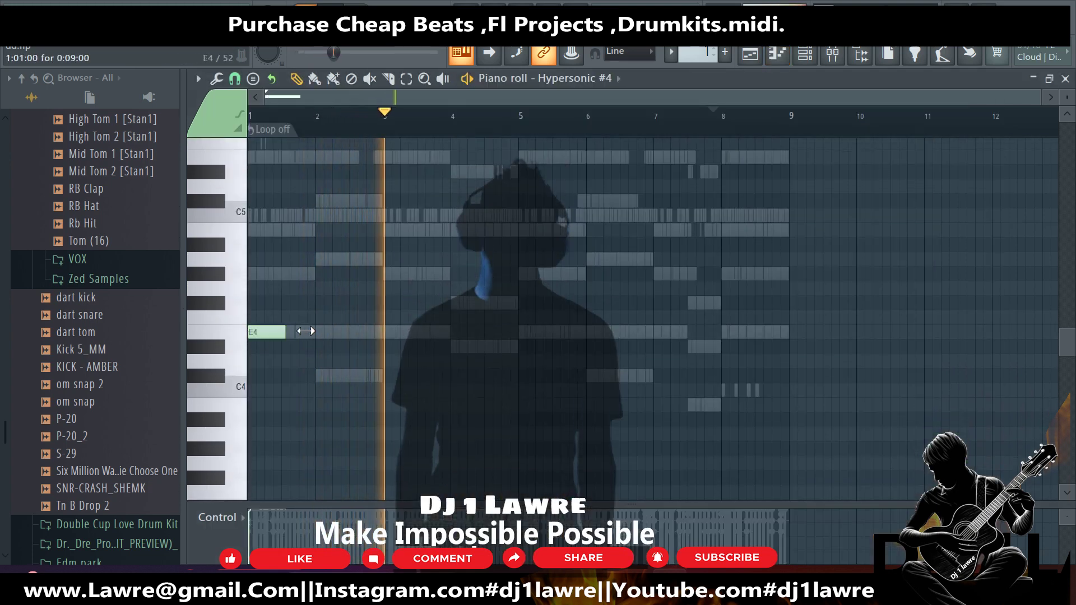
left_click_drag(306, 331, 315, 332)
left_click(321, 377)
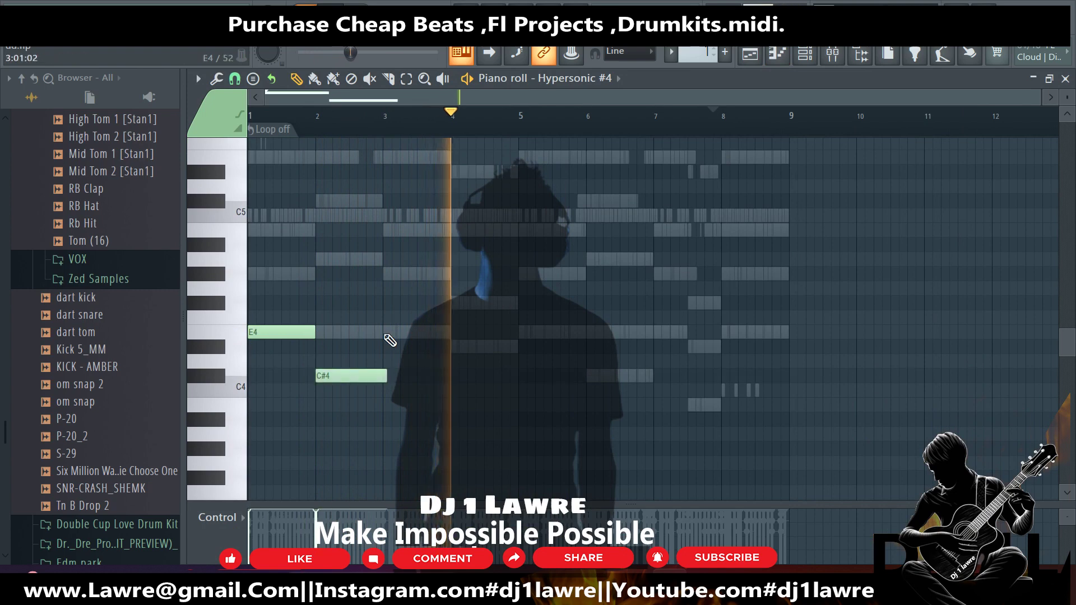
left_click(392, 332)
key("ctrl+a")
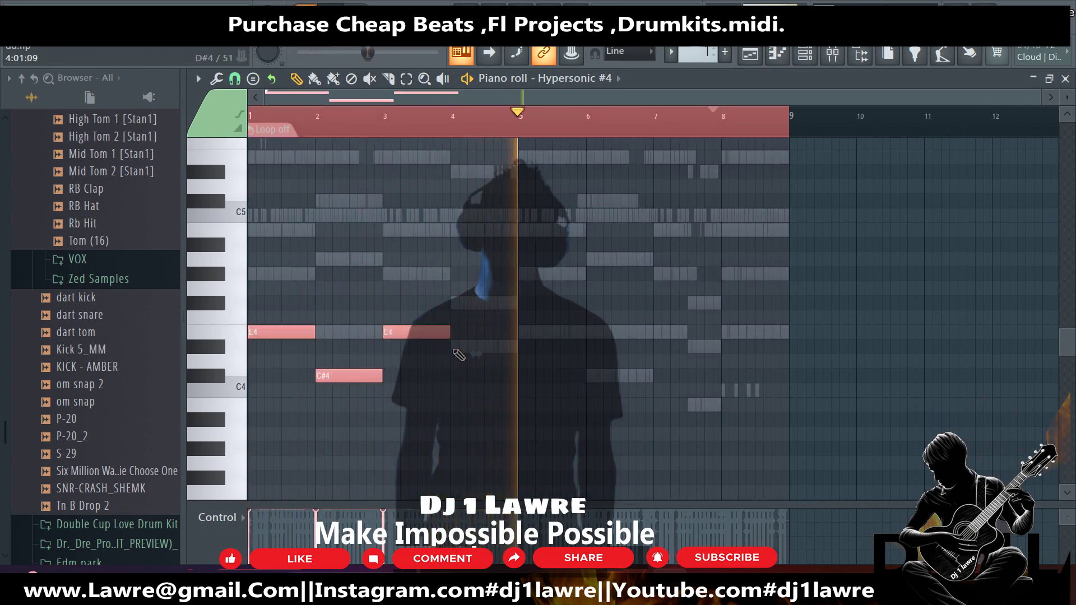
left_click(458, 347)
Complete the Hypersonic #4 line with E4 in bar 5, C#4 in bar 6, half-bar E4 and B3 in bar 7, and E4 in bar 8.
left_click(555, 331)
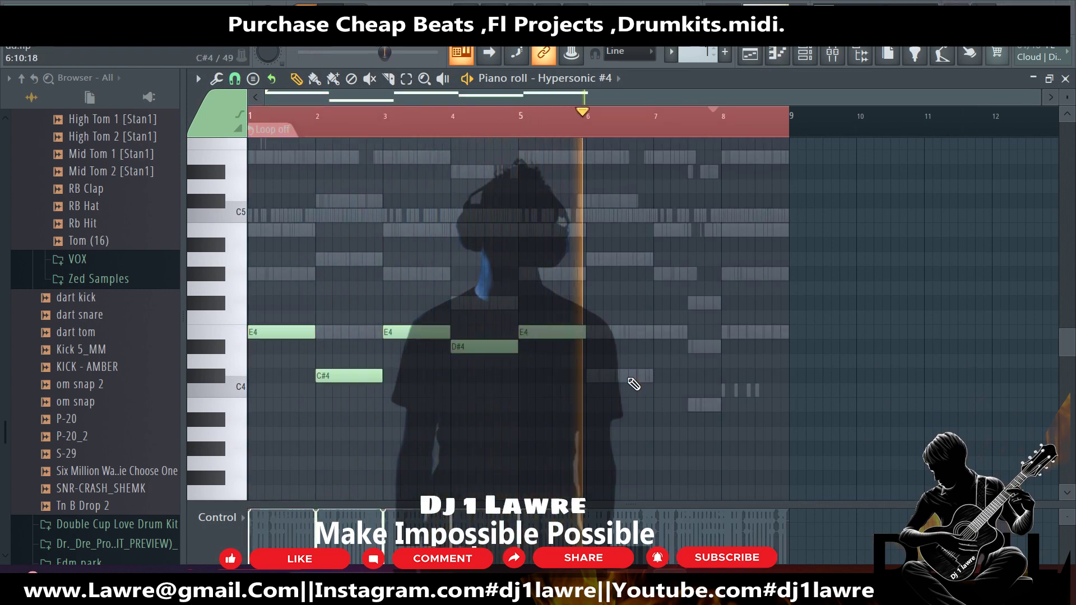
left_click(595, 377)
left_click(665, 332)
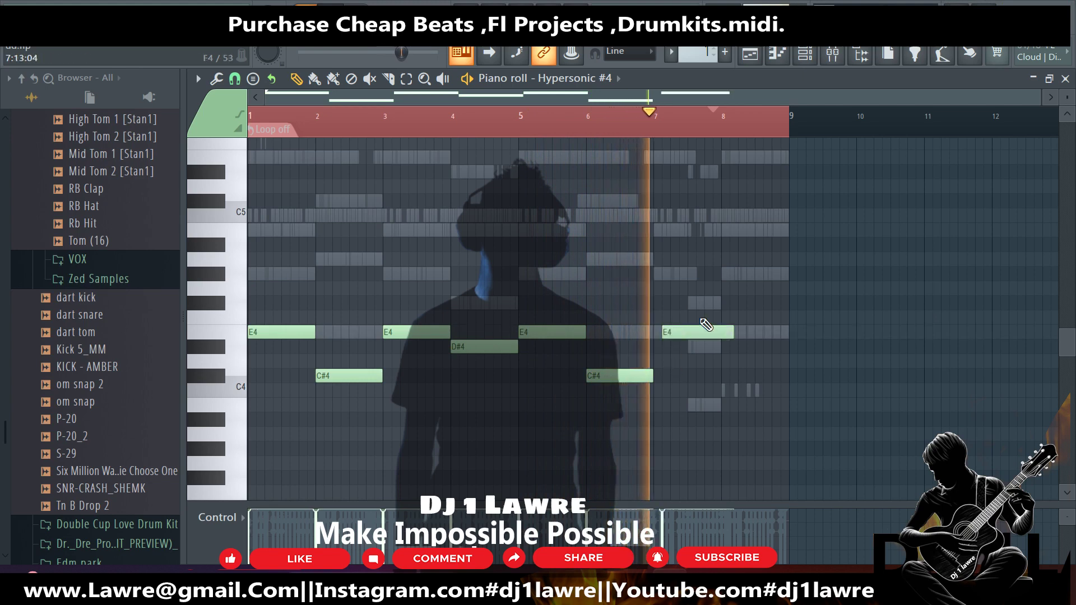
mouse_move(706, 329)
left_mouse_down()
mouse_move(675, 331)
mouse_move(732, 331)
mouse_move(689, 332)
left_mouse_up()
left_click(695, 405)
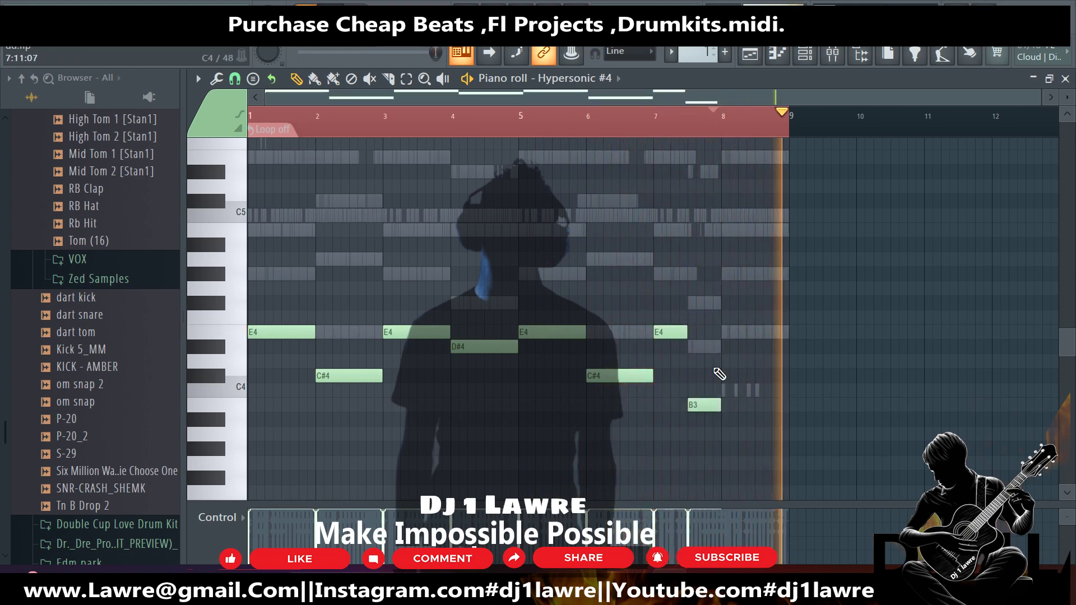
left_click(729, 332)
left_click_drag(755, 332, 788, 333)
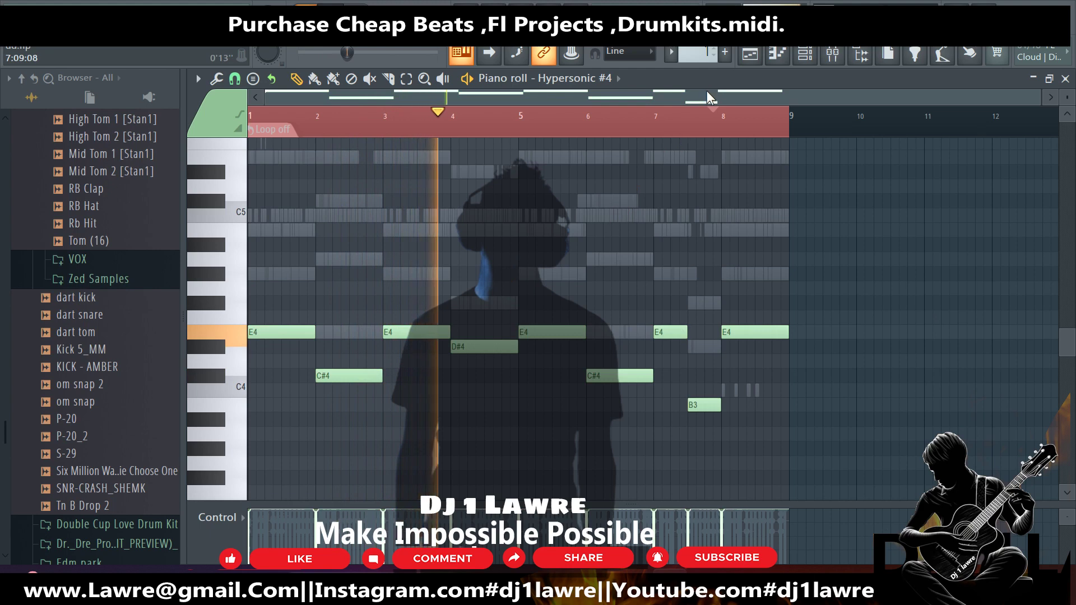
Mute and clone the Hypersonic #4 channel, and open the piano roll of the clone.
left_click(805, 53)
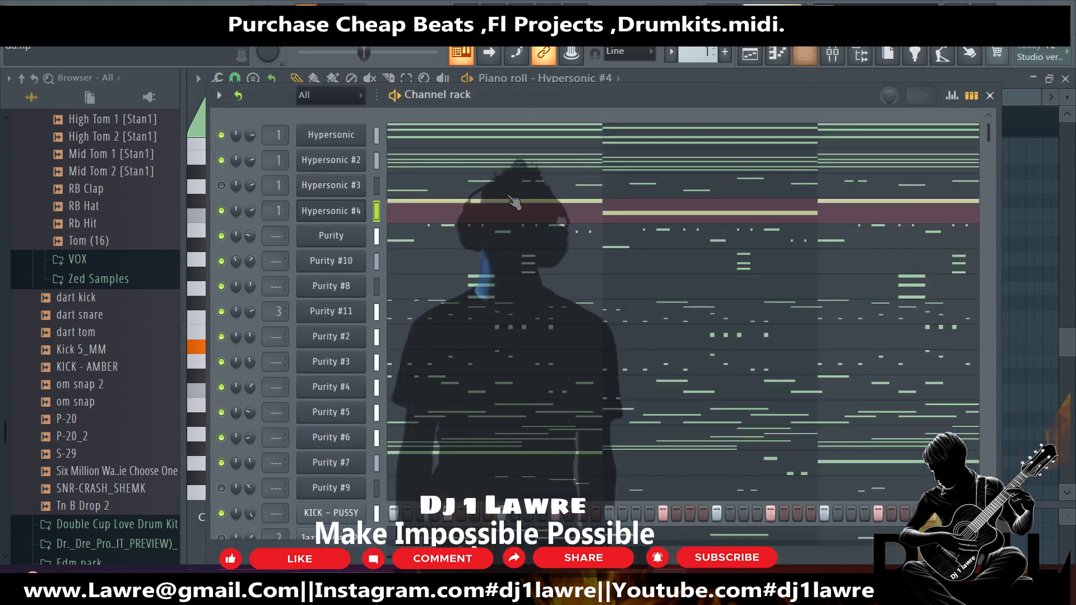
right_click(321, 216)
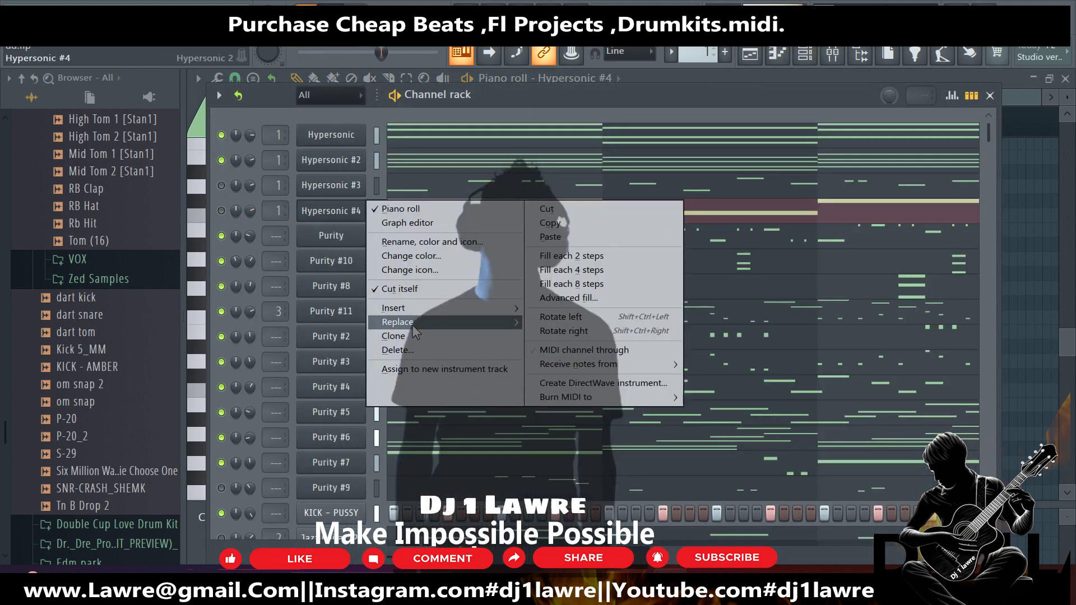
left_click(398, 336)
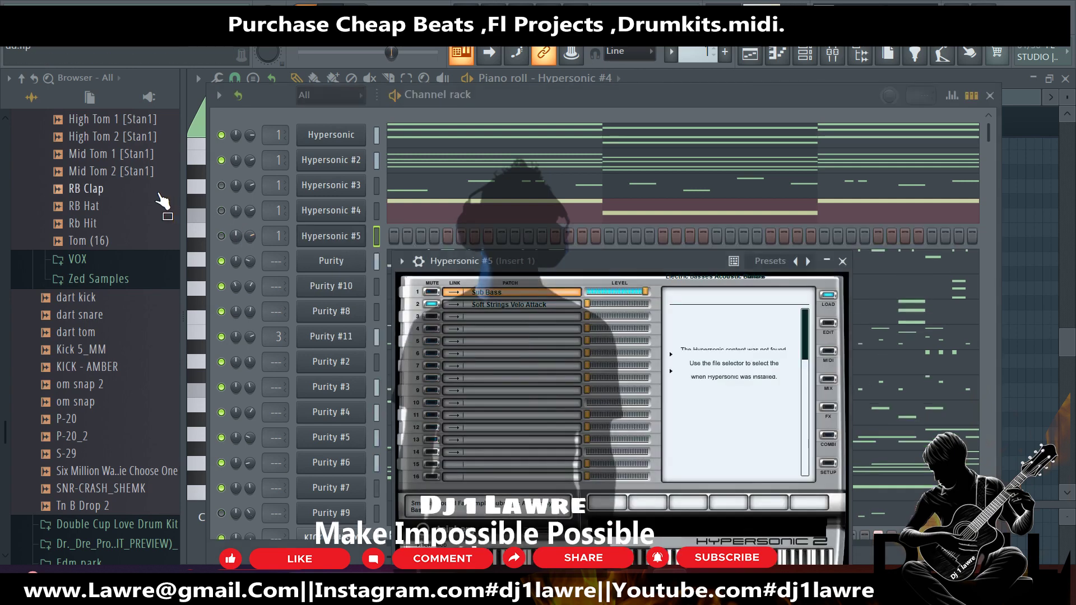
left_click(330, 237)
right_click(332, 242)
left_click(415, 234)
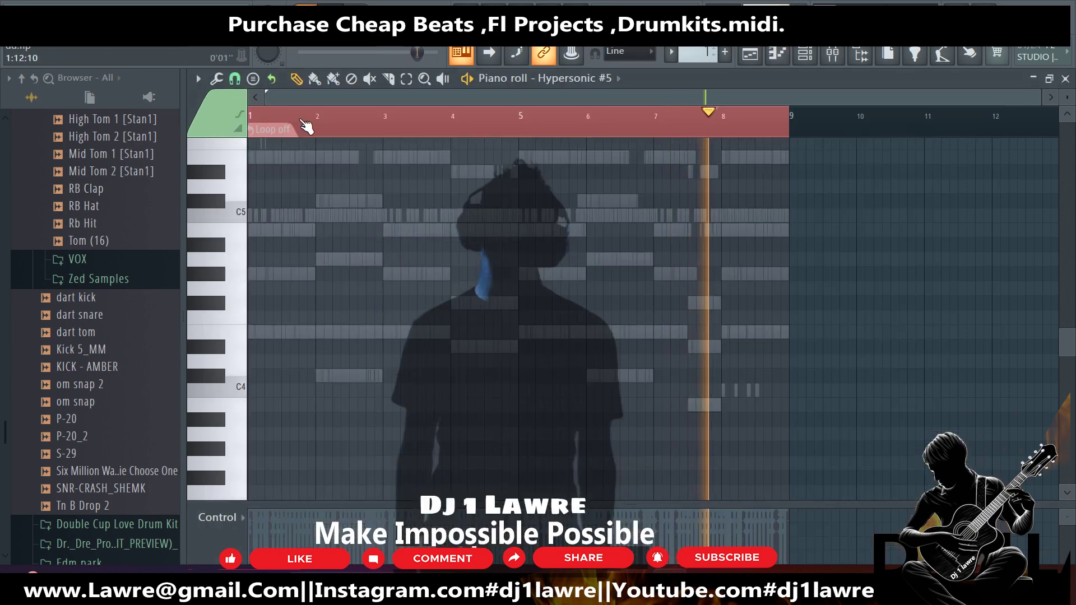
Place two four-step E4 notes in bar 1 of Hypersonic #5, one at the start and one at the middle of the bar.
left_click(250, 332)
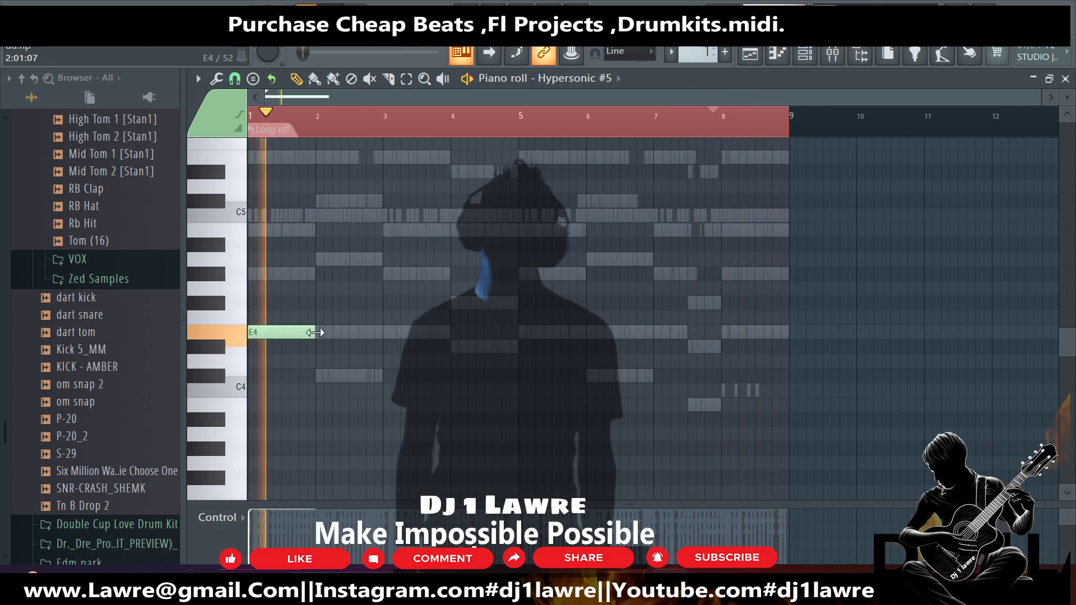
left_click_drag(315, 332, 263, 332)
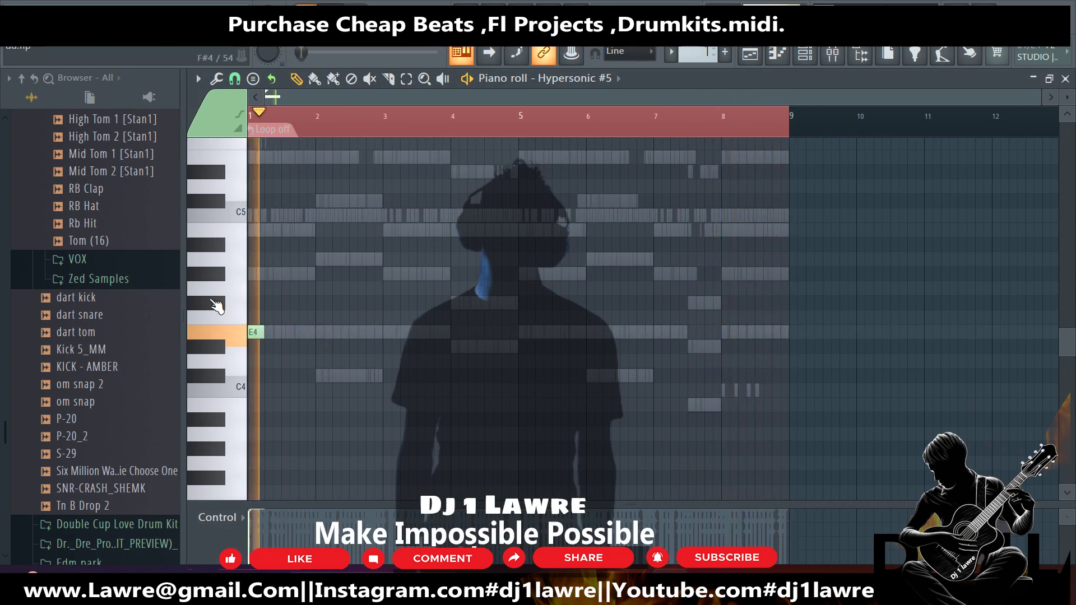
scroll(282, 329, "up", 3)
left_click(318, 332)
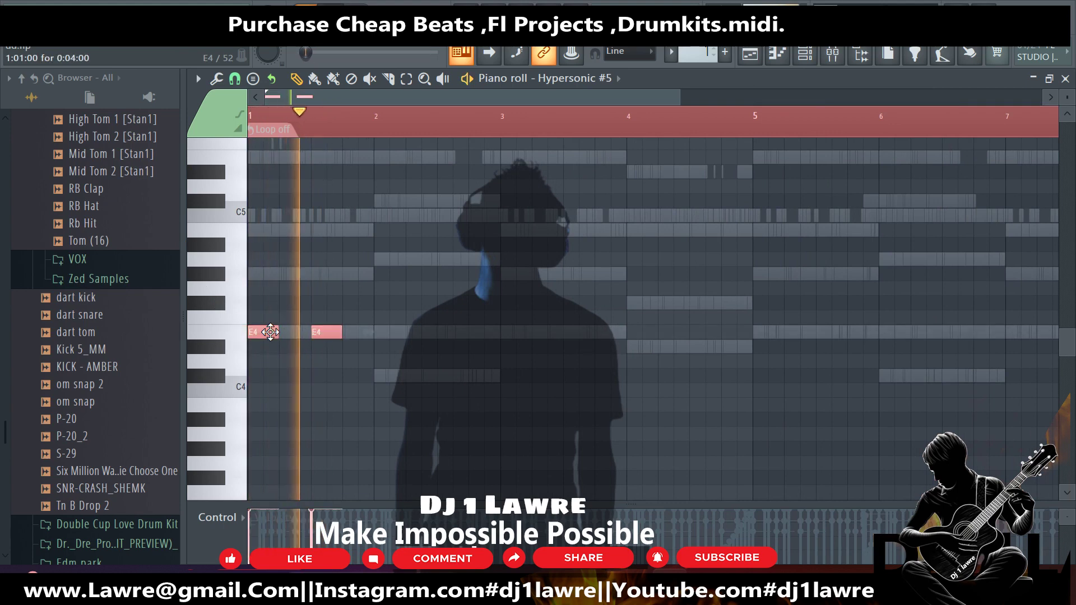
Repeat the pair of E4 notes in Hypersonic #5 through bar 8, so every bar has one at its start and middle.
key("ctrl+b")
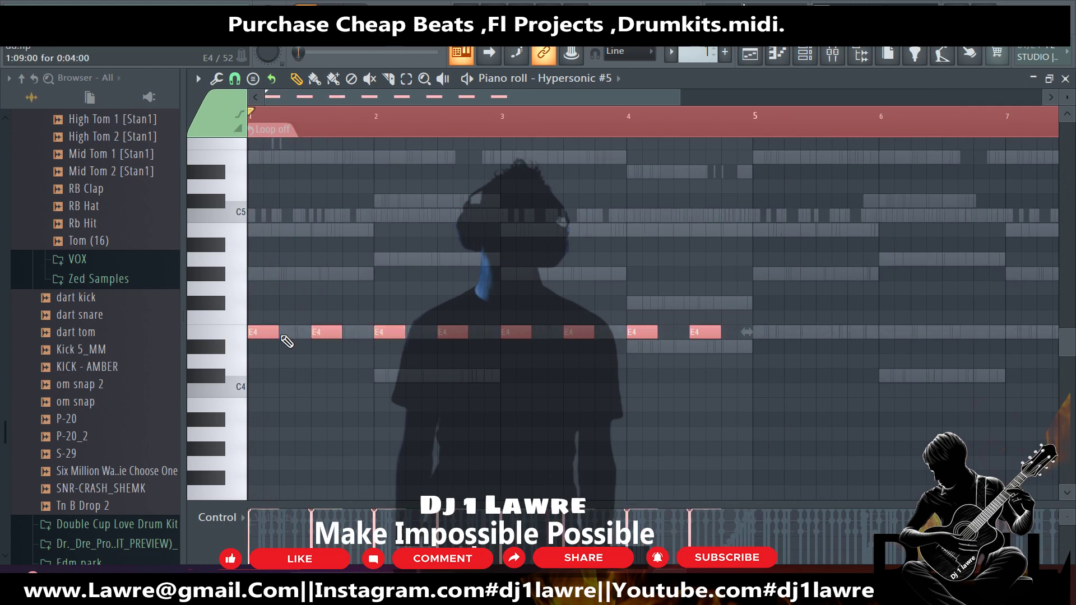
key("ctrl+b")
left_click_drag(771, 334, 759, 332)
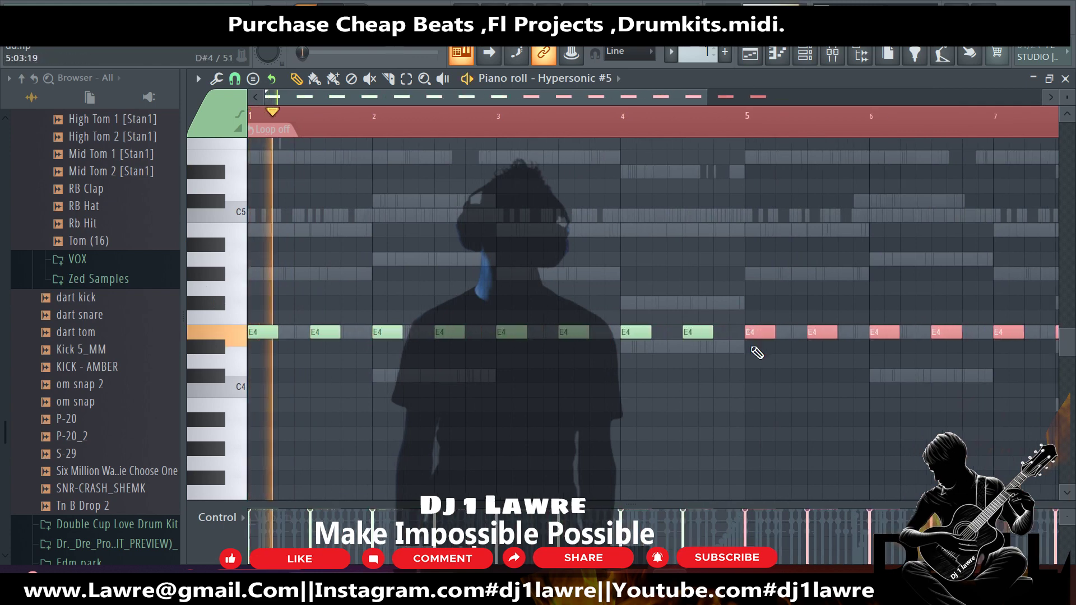
scroll(758, 352, "down", 2)
key("ctrl+d")
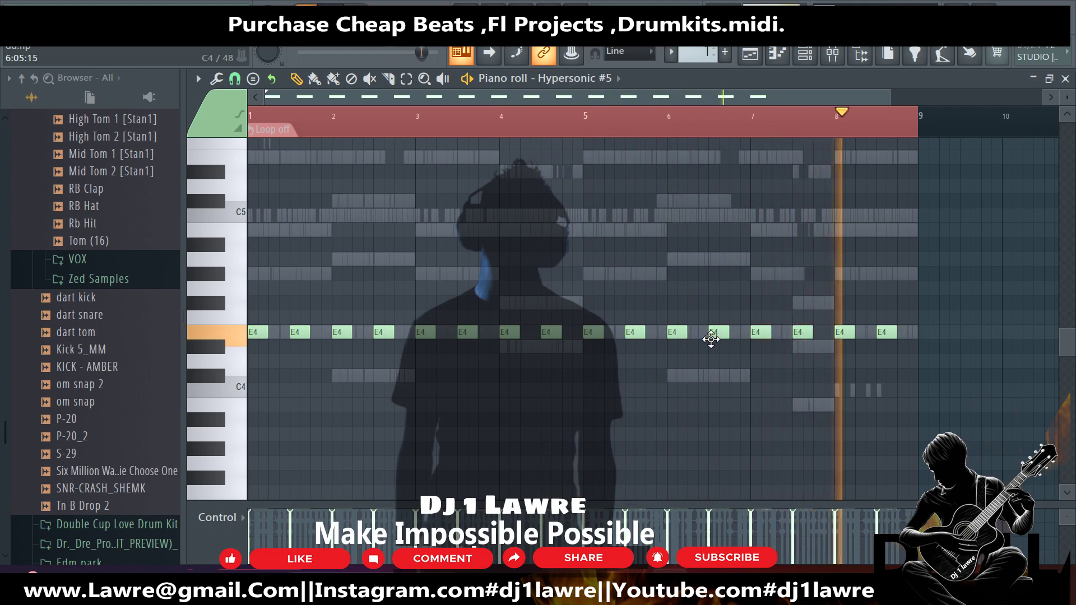
Load the Tn B Drop 2 sample into a new channel and turn on Normalize for it.
left_click(805, 53)
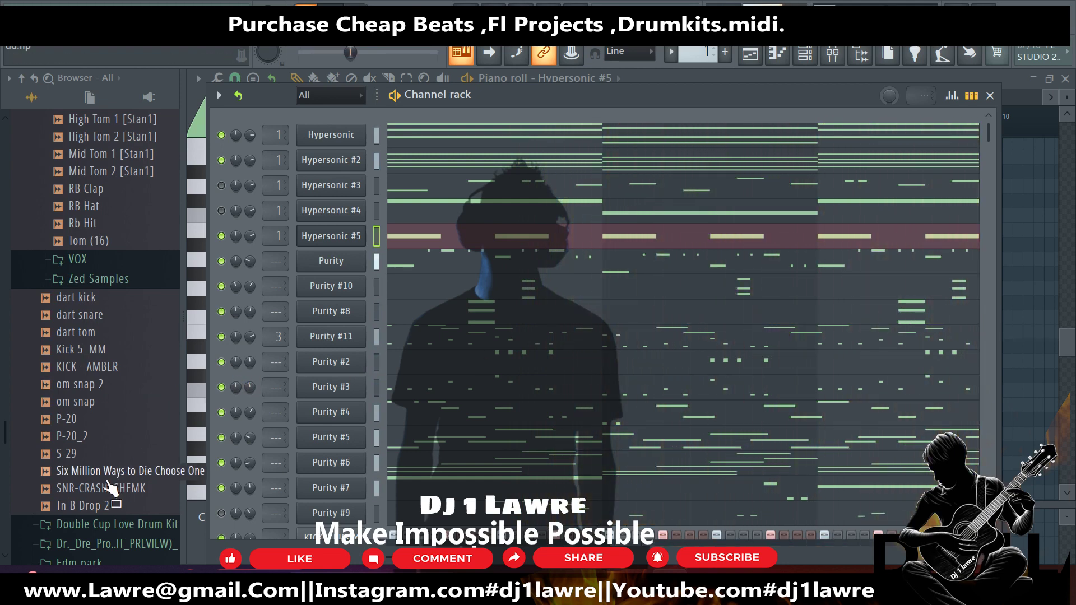
right_click(88, 504)
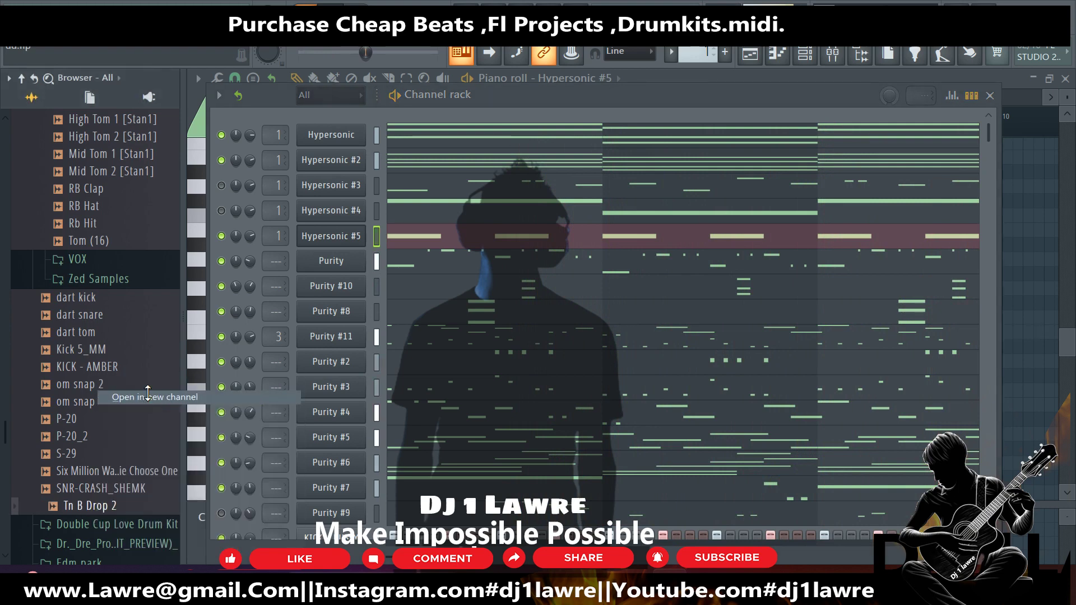
left_click(145, 397)
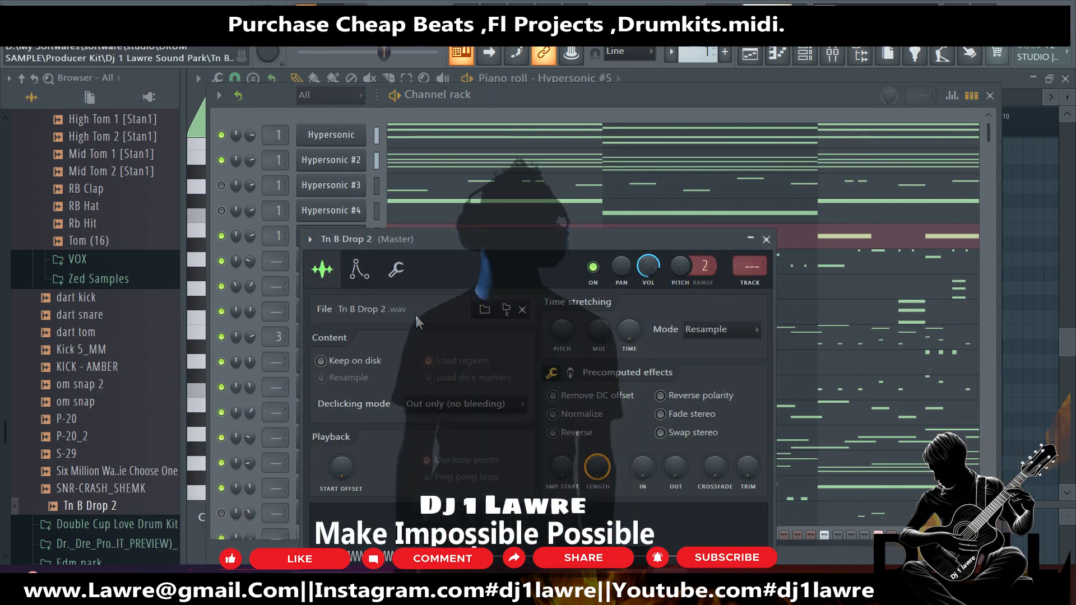
left_click(553, 413)
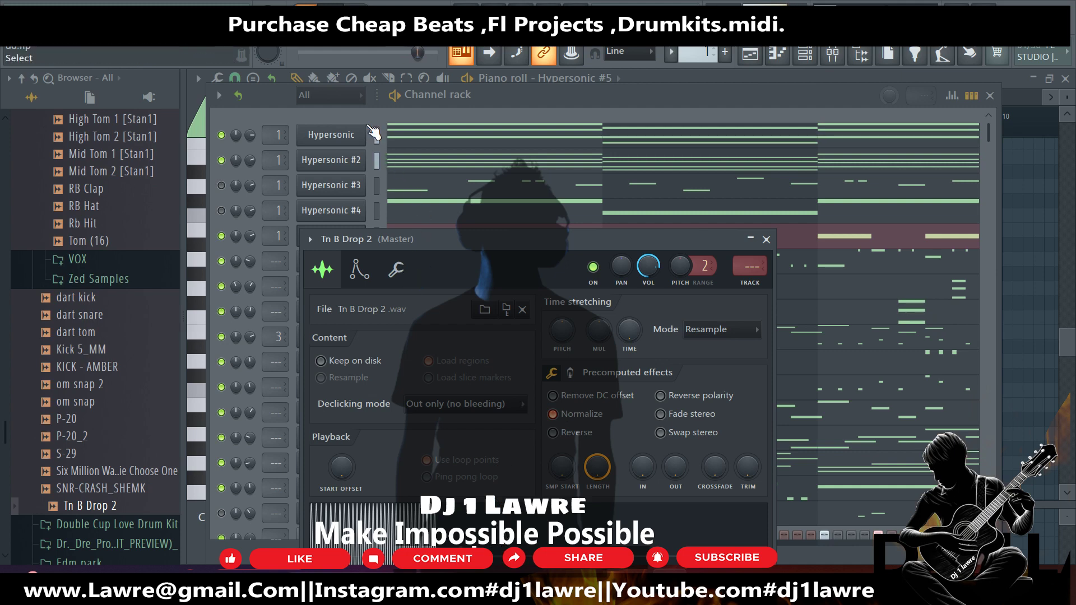
key("Escape")
Enter one-step C5 notes for Tn B Drop 2 on every beat of bars 1 and 2, plus one midway through bar 1's last beat.
scroll(468, 466, "down", 3)
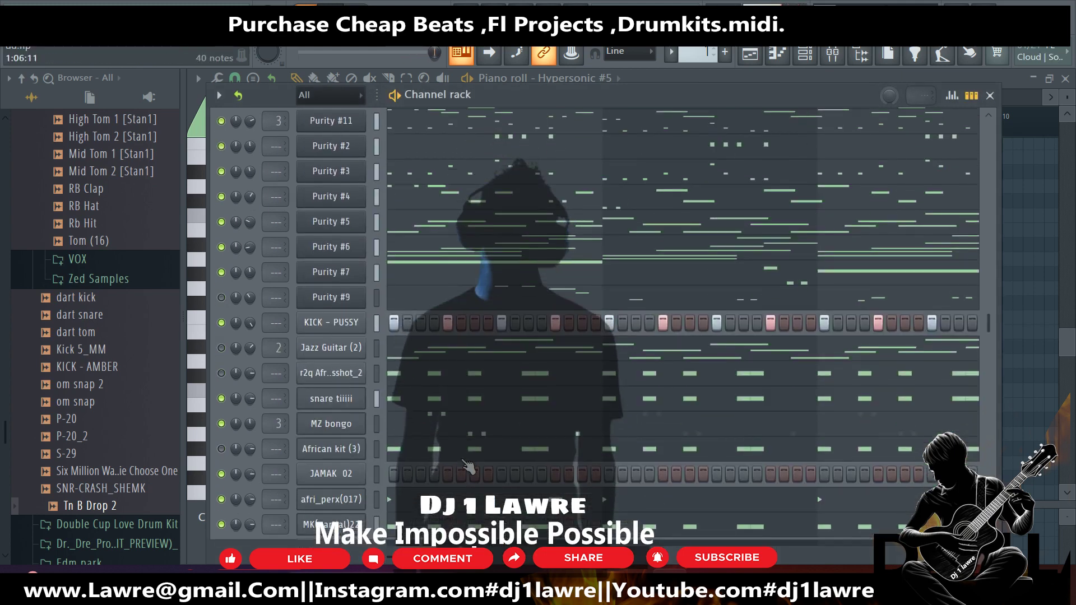
scroll(469, 465, "down", 5)
right_click(353, 512)
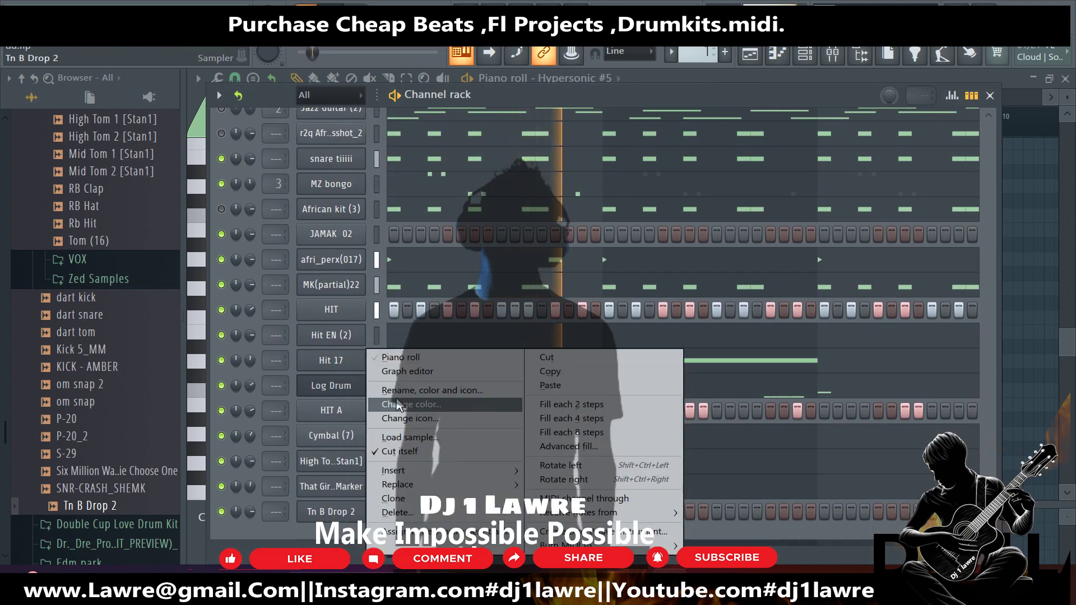
left_click(400, 357)
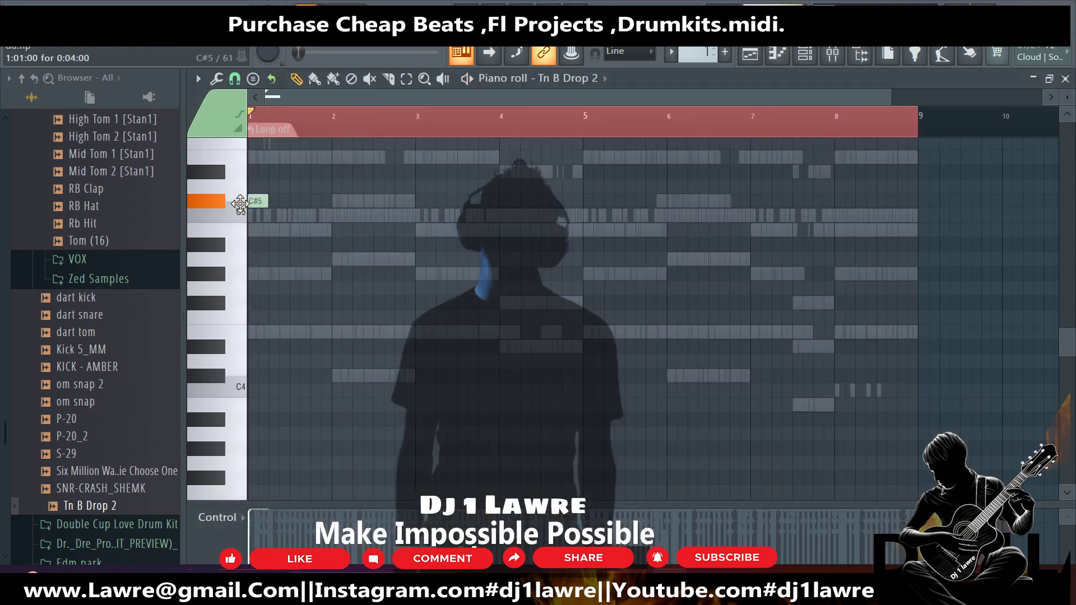
left_click(257, 216)
left_click(300, 215)
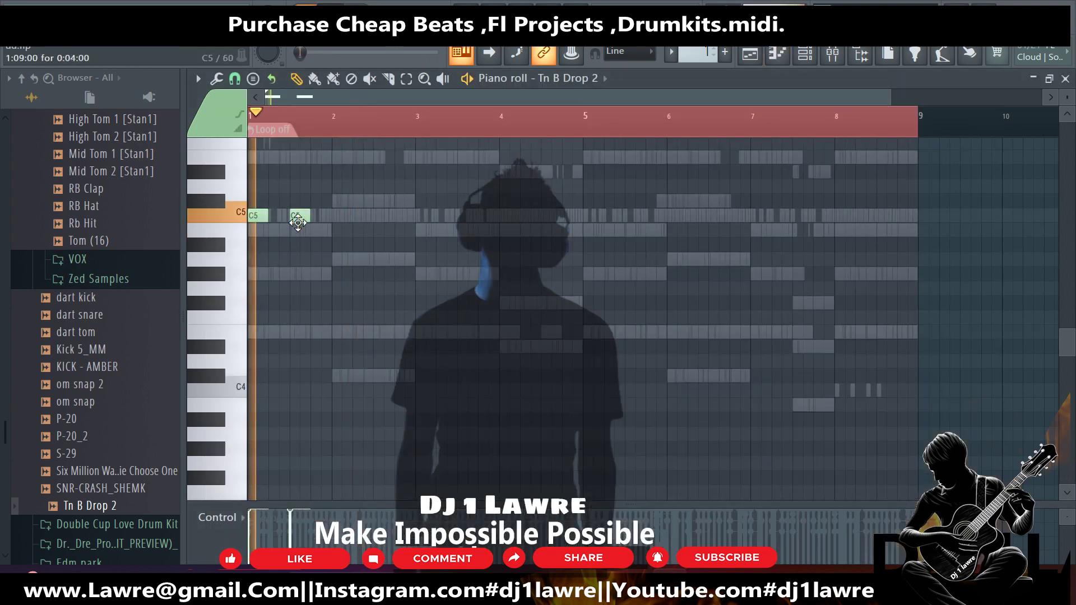
key("ctrl+a")
scroll(291, 215, "up", 3)
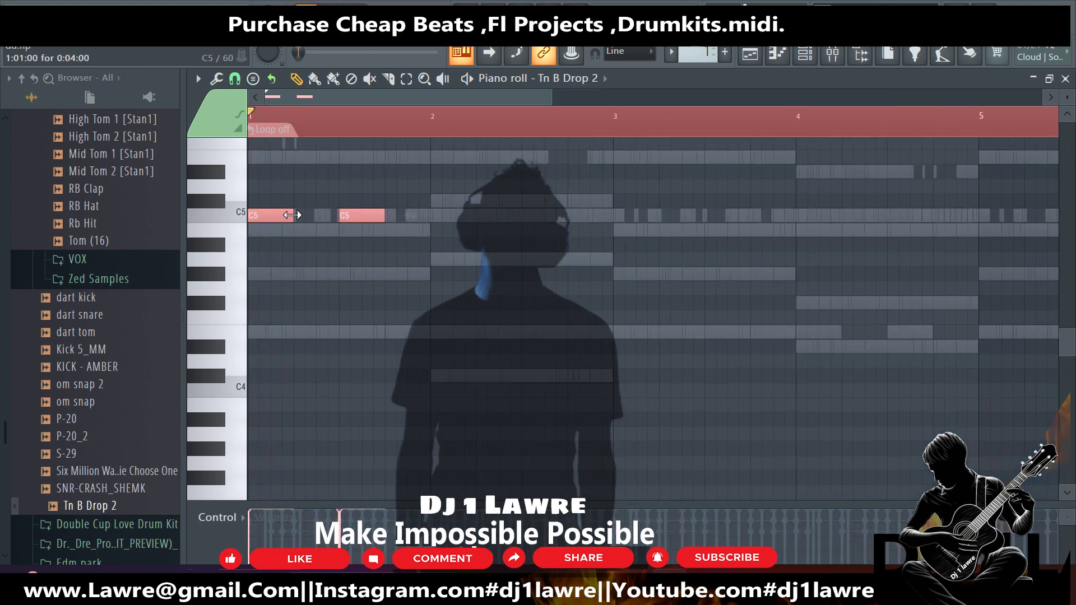
left_click_drag(291, 215, 437, 220)
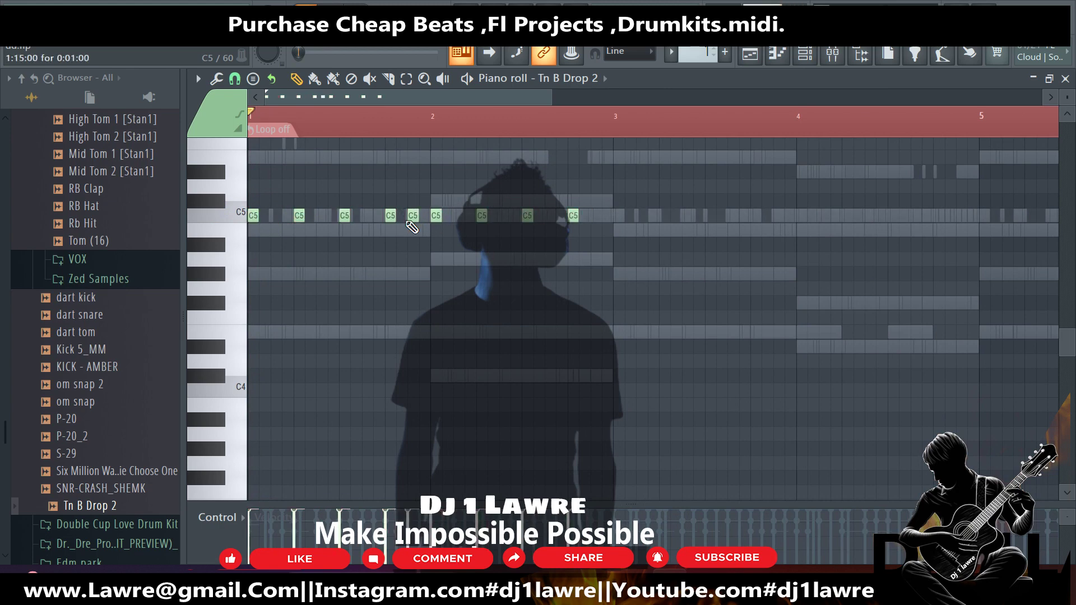
Duplicate the two-bar Tn B Drop 2 note pattern until it fills all eight bars.
scroll(336, 235, "down", 3)
key("ctrl+a")
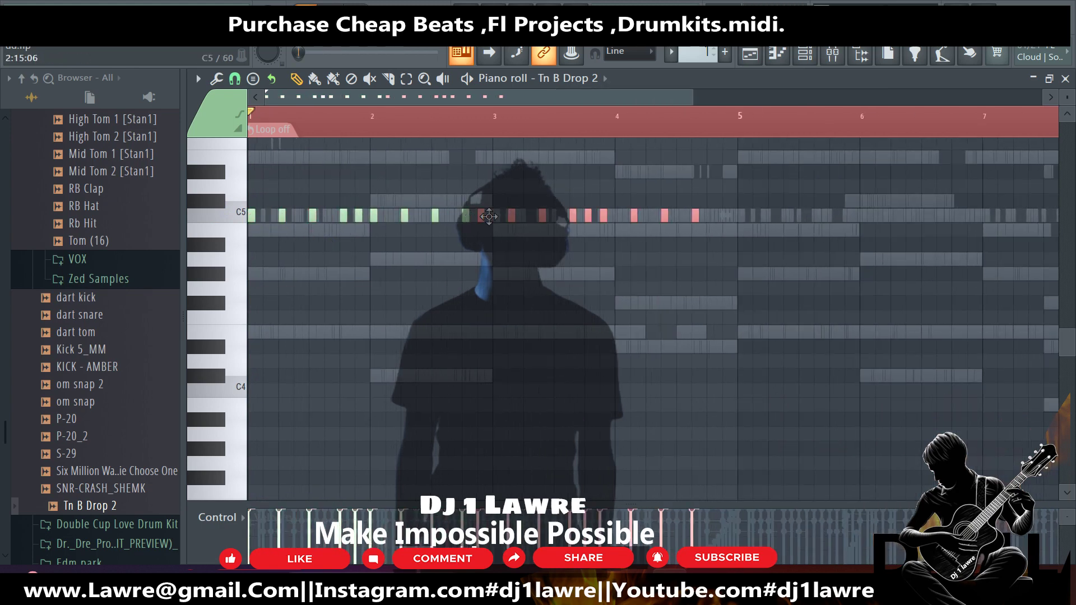
key("ctrl+b")
scroll(319, 238, "down", 2)
key("ctrl+b")
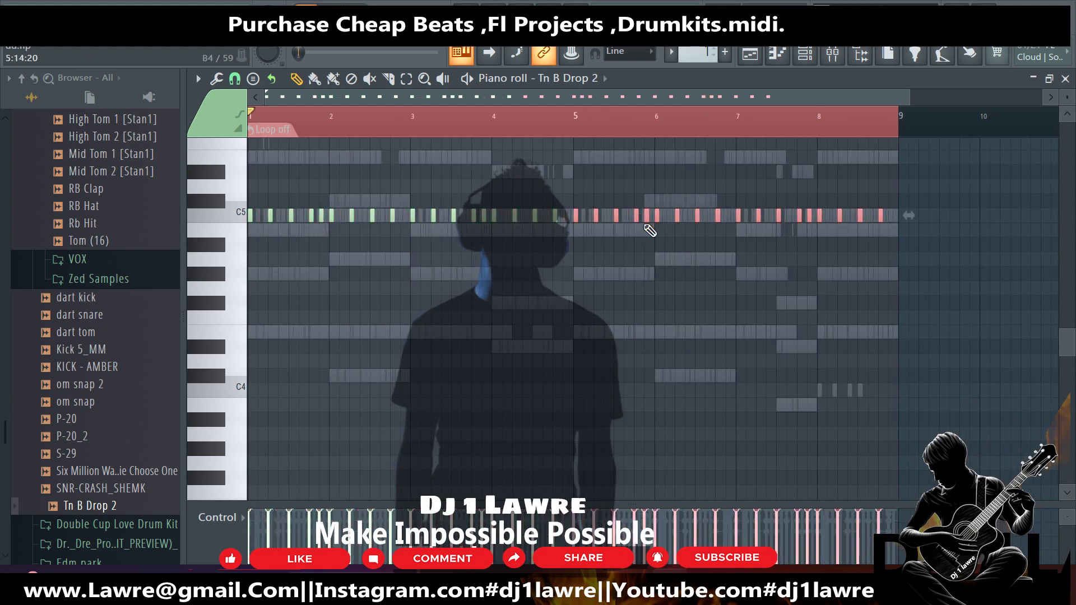
key("space")
Clone the Log Drum channel and set the clone's Modulation 1 Init to 34%.
left_click(807, 54)
left_click(807, 56)
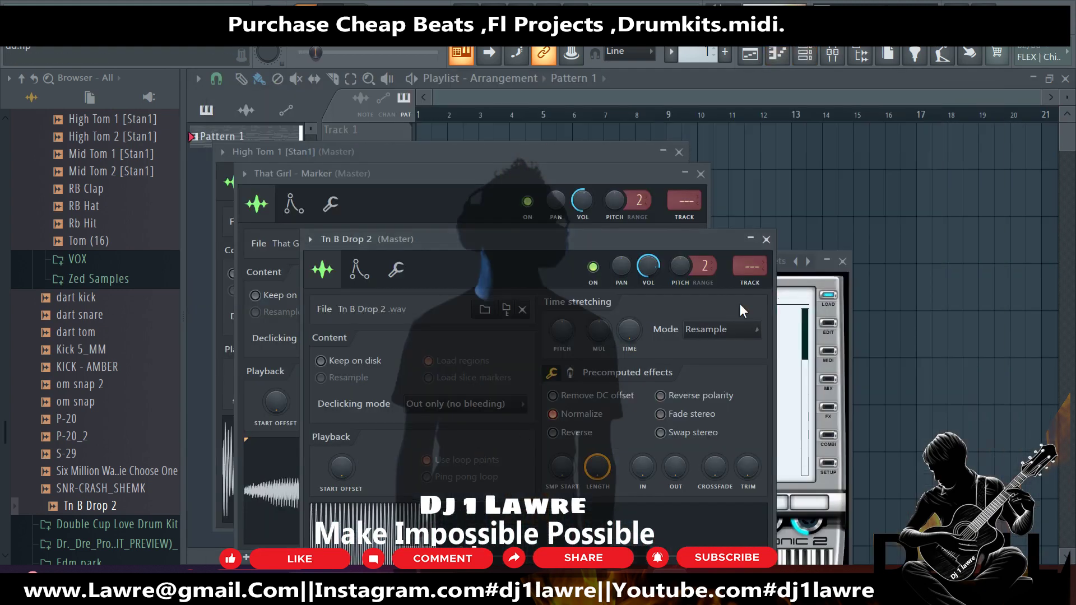
left_click(808, 54)
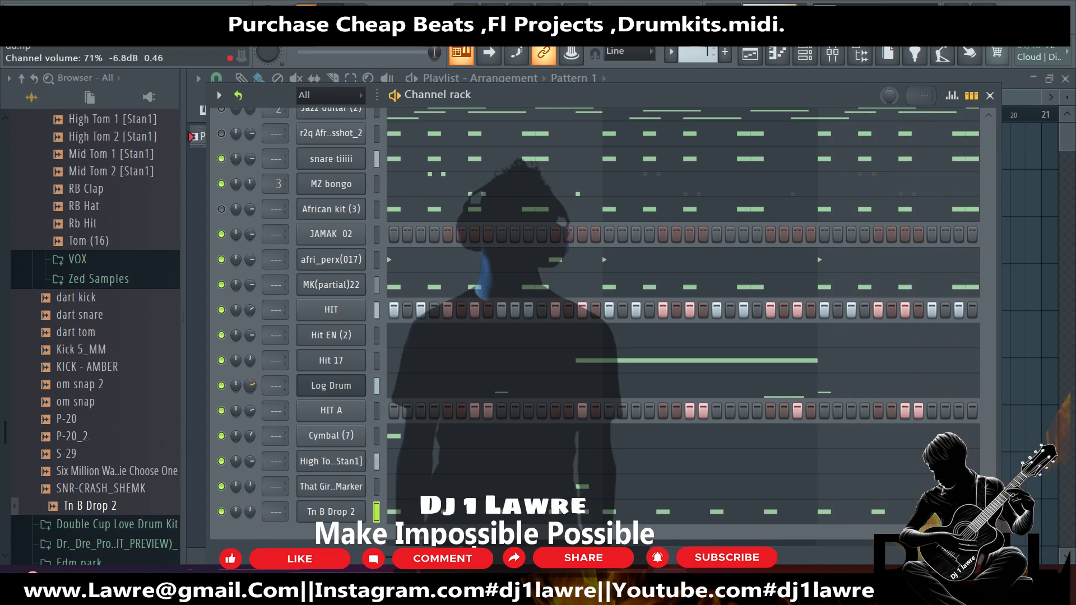
right_click(331, 386)
left_click(431, 491)
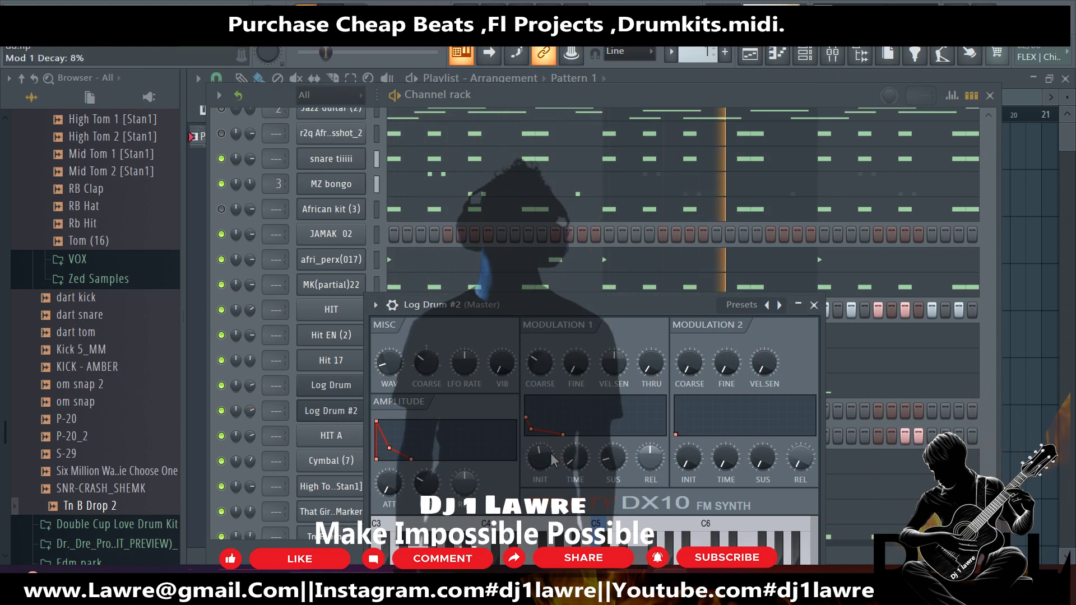
left_click_drag(617, 455, 647, 464)
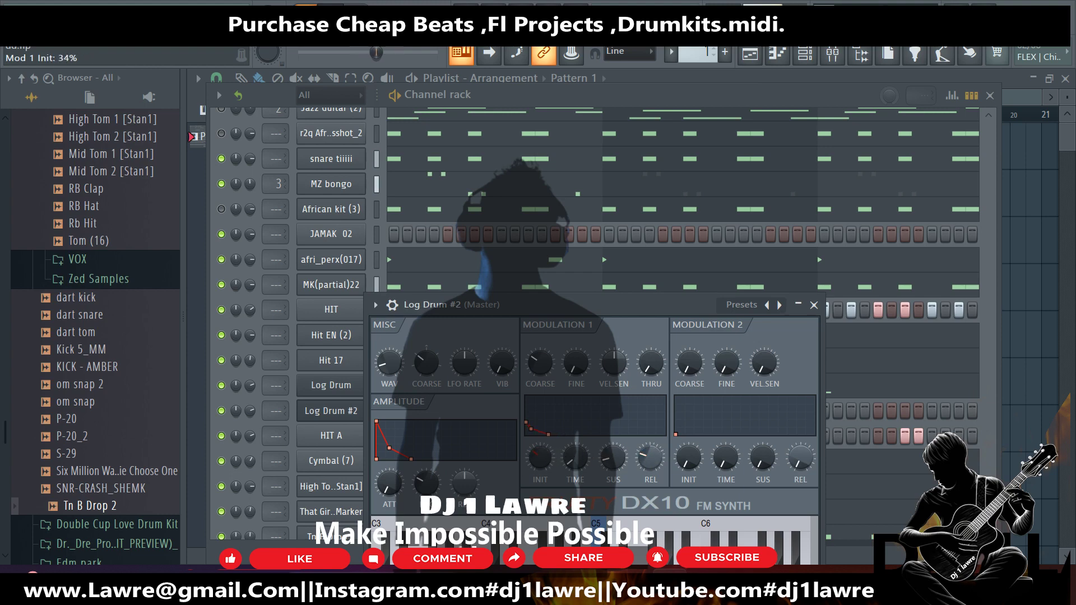
left_click_drag(548, 306, 716, 296)
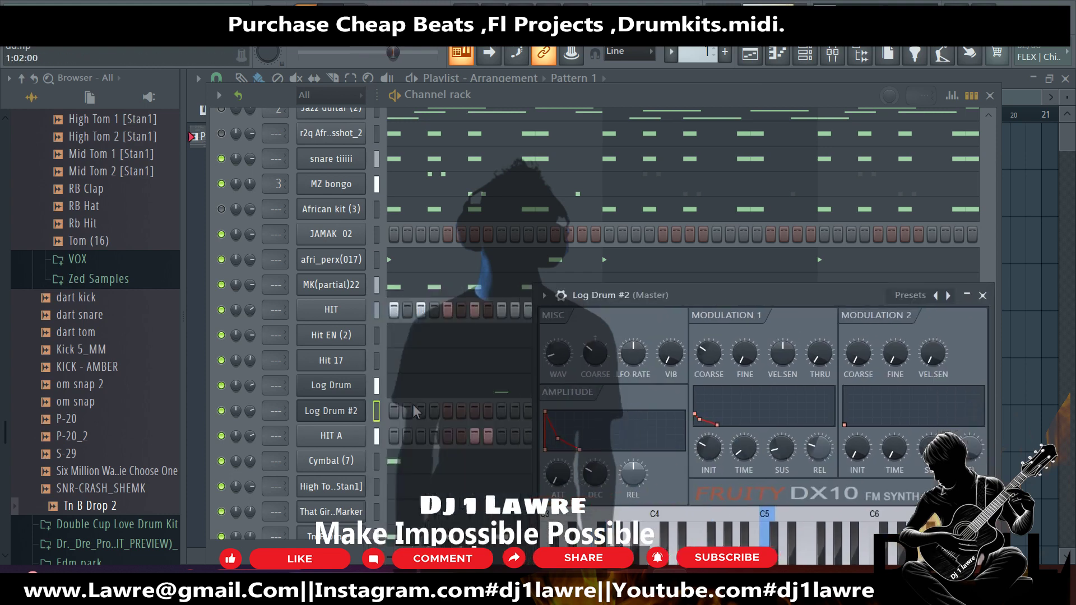
Copy the notes of the Log Drum channel and paste them into Log Drum #2.
right_click(347, 392)
left_click(584, 371)
right_click(336, 412)
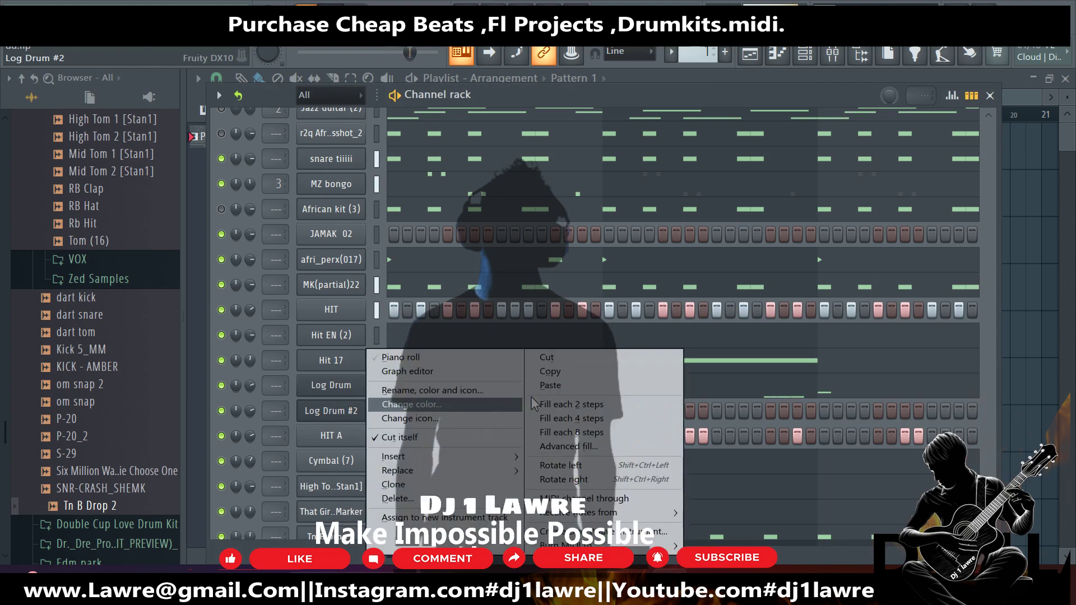
left_click(538, 385)
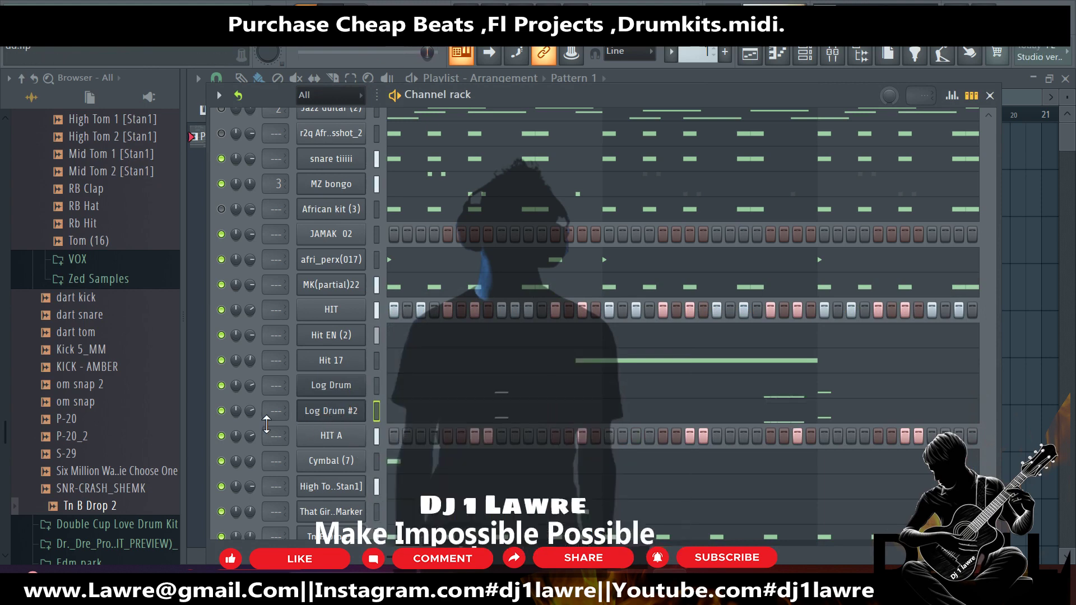
key("space")
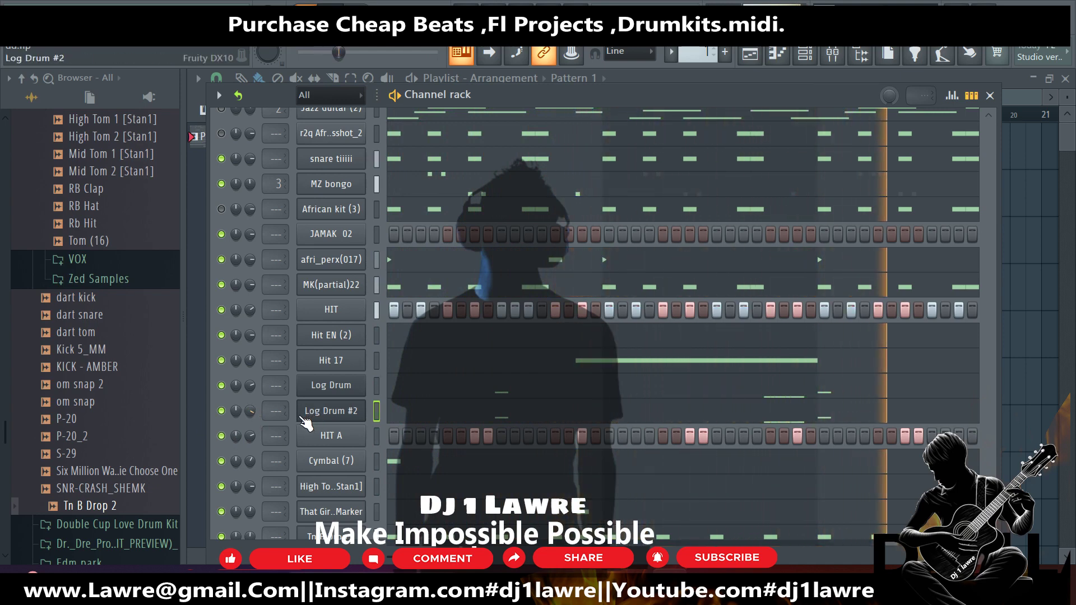
Set the Log Drum #2 channel volume to 72% and its Modulation 1 Init to 25%.
left_click(331, 411)
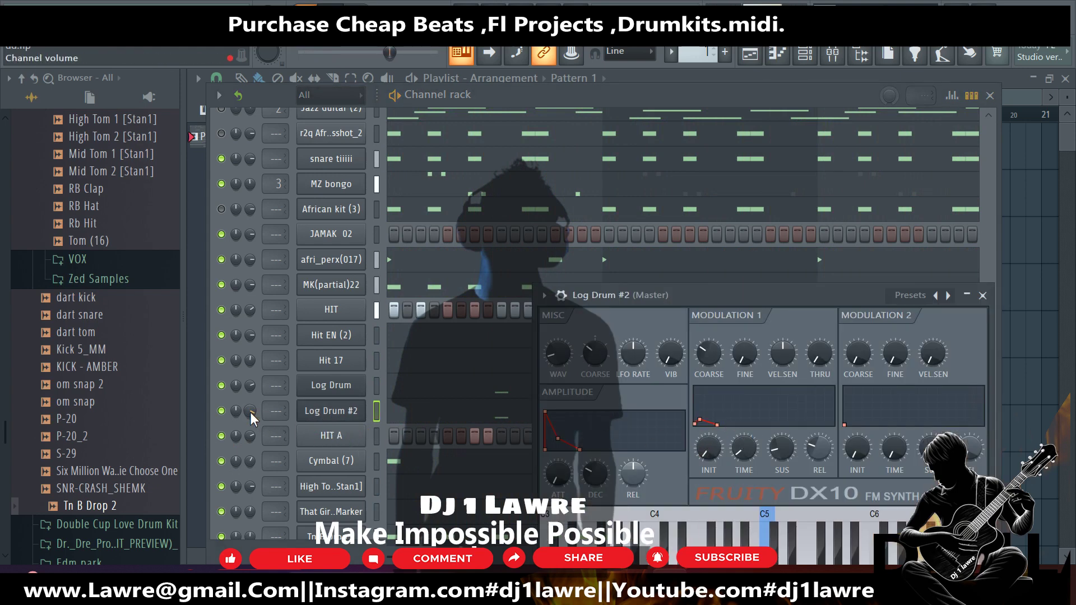
key("Escape")
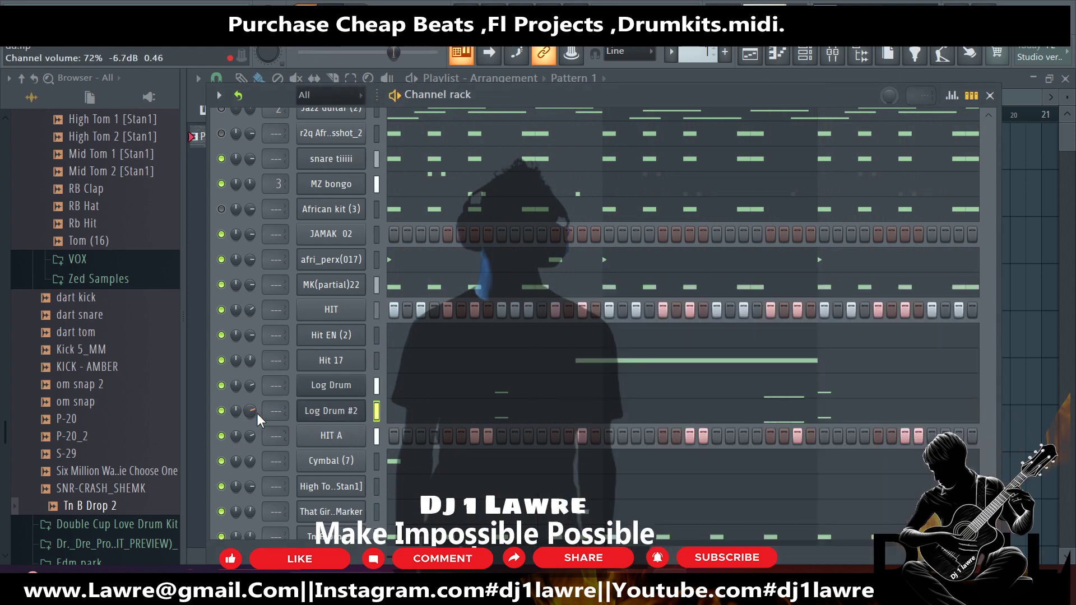
left_click(335, 412)
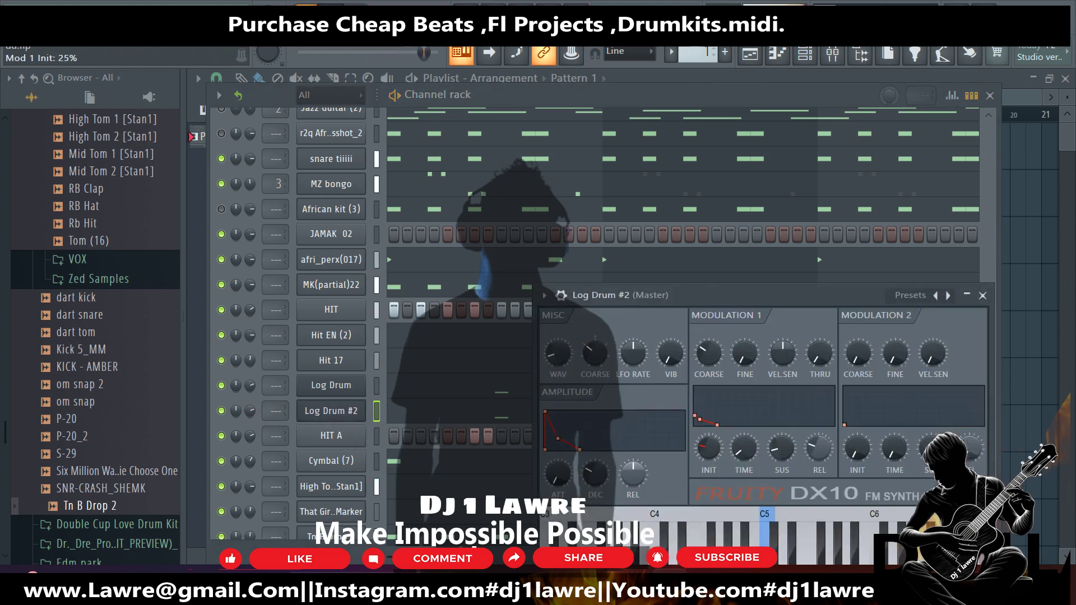
Raise the last two notes of bar 2 in Log Drum #2 to C#5, and mute the Tn B Drop 2 channel.
left_click(512, 421)
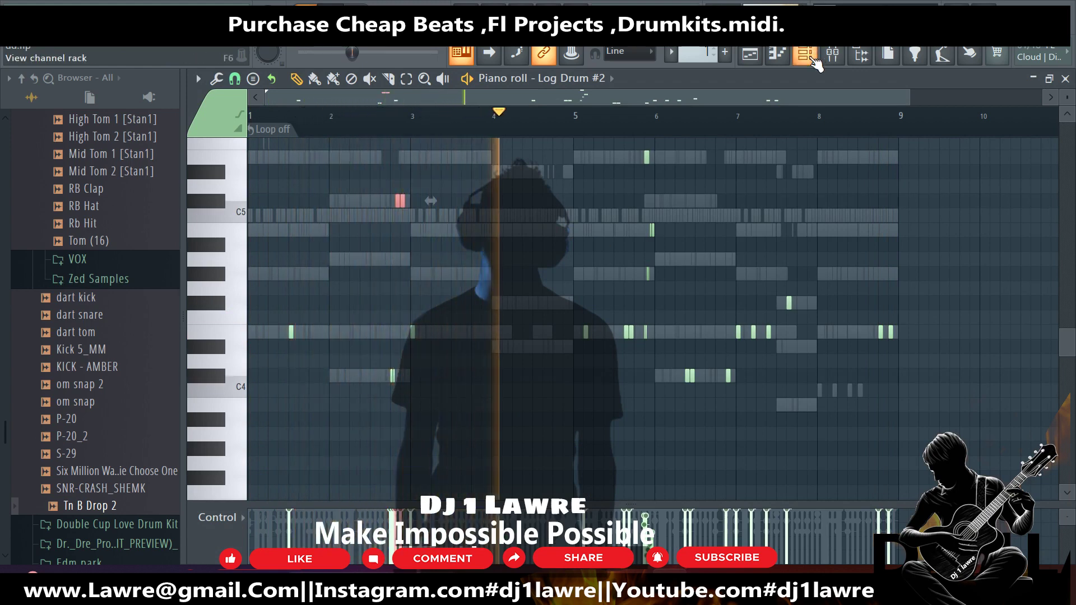
left_click(805, 53)
scroll(403, 432, "down", 1)
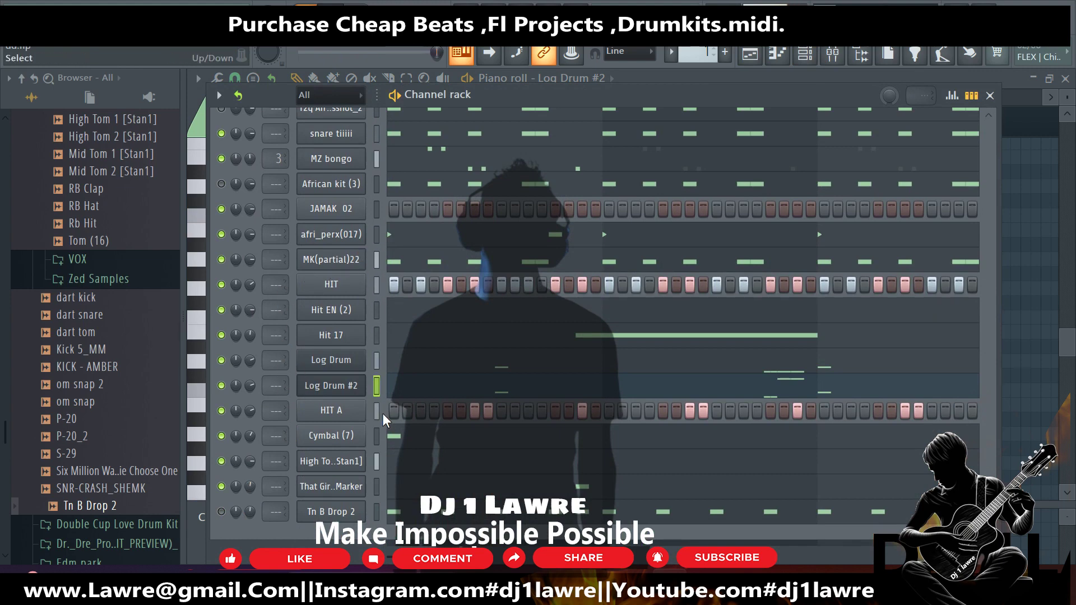
Check the kick channel's notes across the eight bars in the piano roll, and return to the channel rack.
scroll(415, 354, "up", 6)
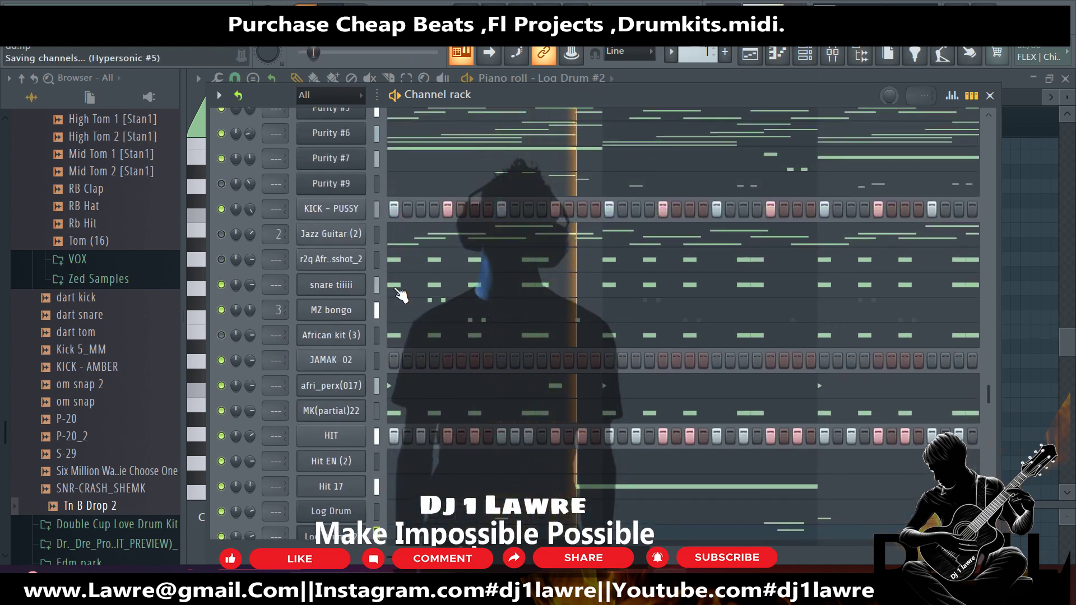
right_click(365, 207)
left_click(393, 207)
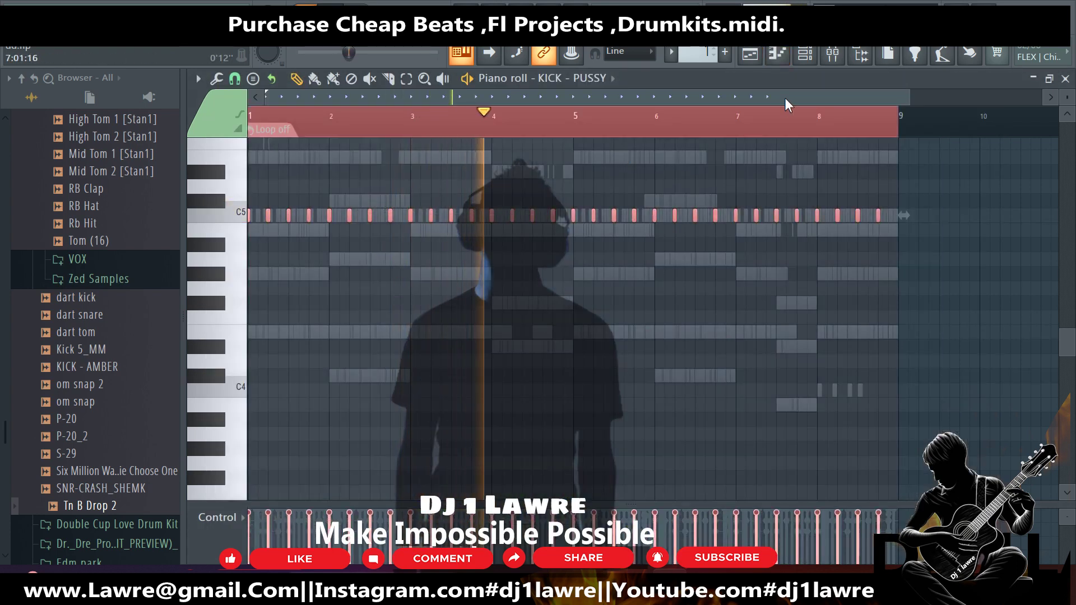
left_click(805, 53)
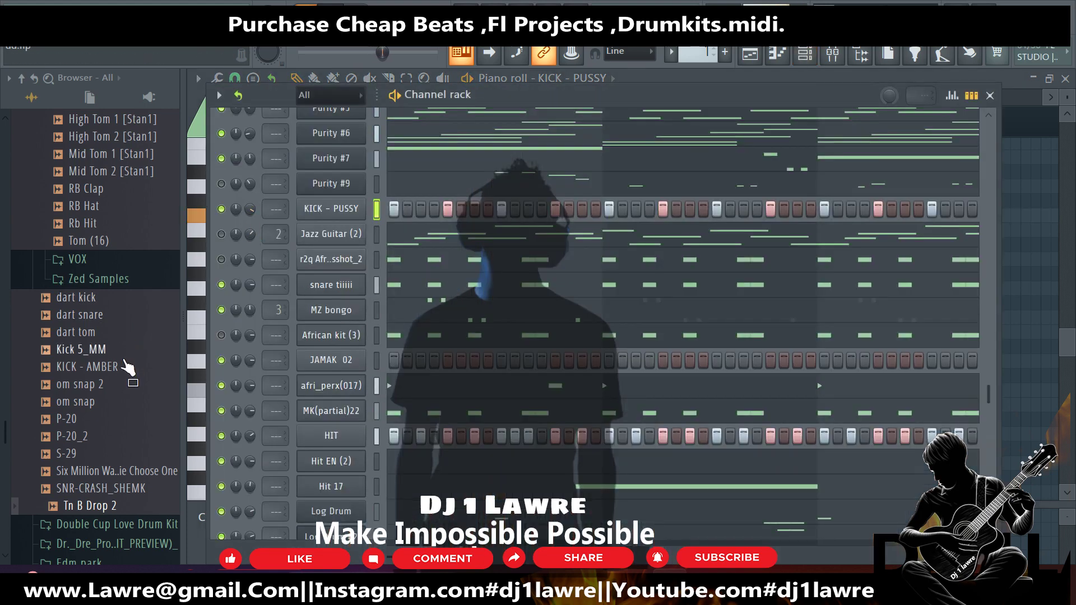
Audition the P-20 and SNR-CRASH_SHEMK samples in the sample browser.
left_click(88, 424)
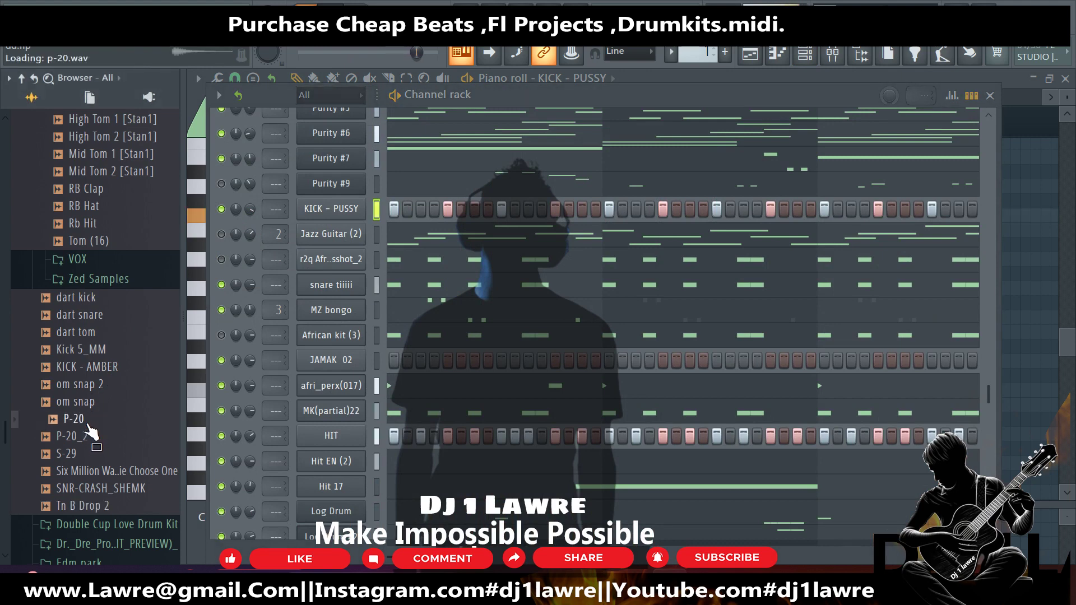
scroll(89, 425, "up", 2)
scroll(89, 425, "down", 7)
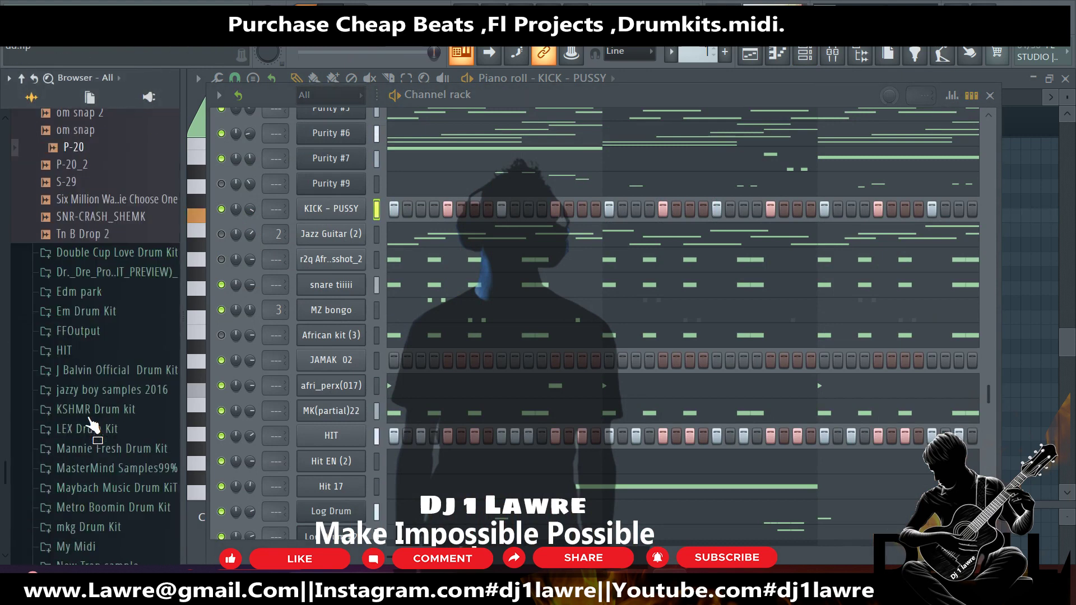
scroll(91, 426, "up", 7)
scroll(92, 426, "down", 4)
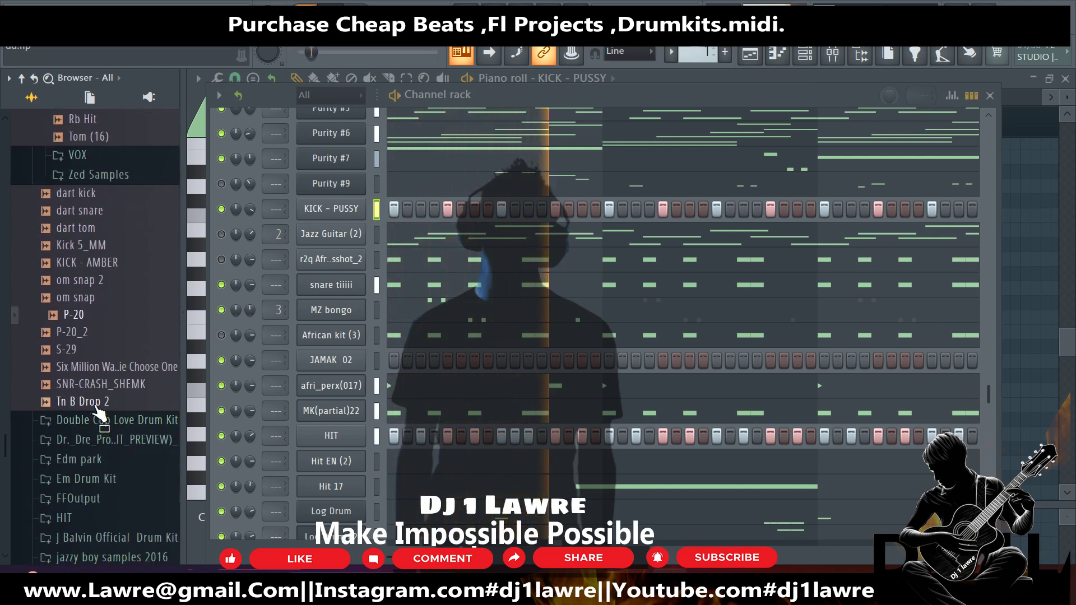
left_click(112, 386)
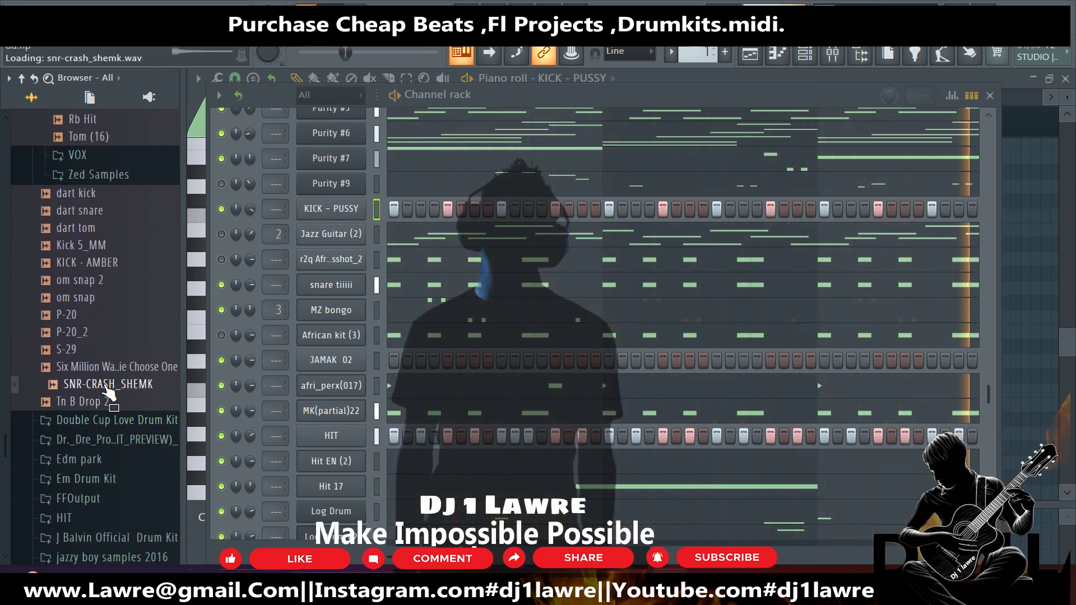
Mute the MK(partial)22 channel and route it to mixer track 3.
scroll(386, 423, "up", 3)
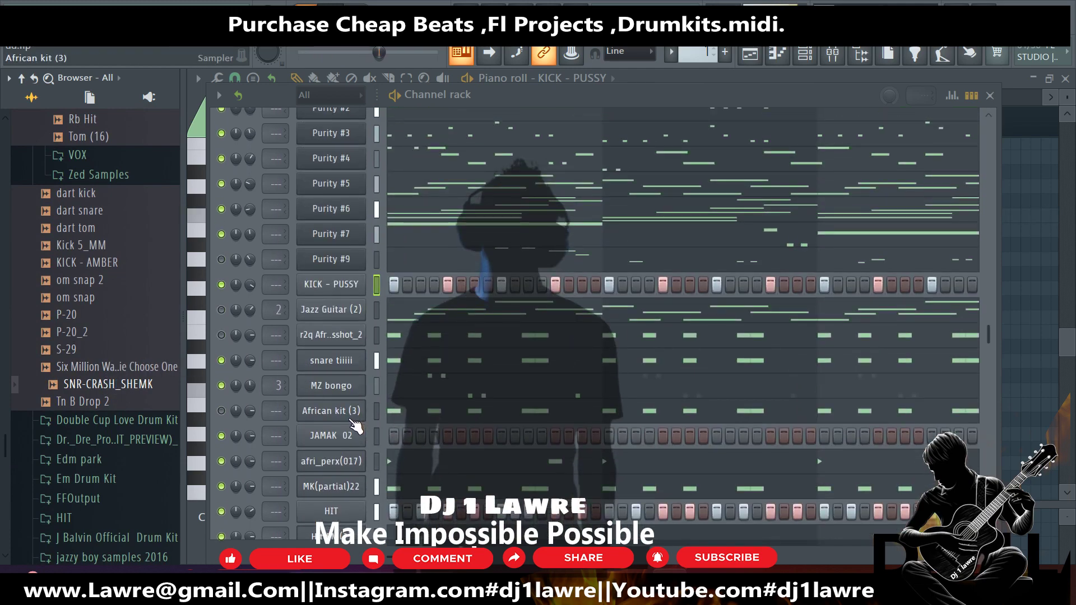
scroll(352, 424, "down", 6)
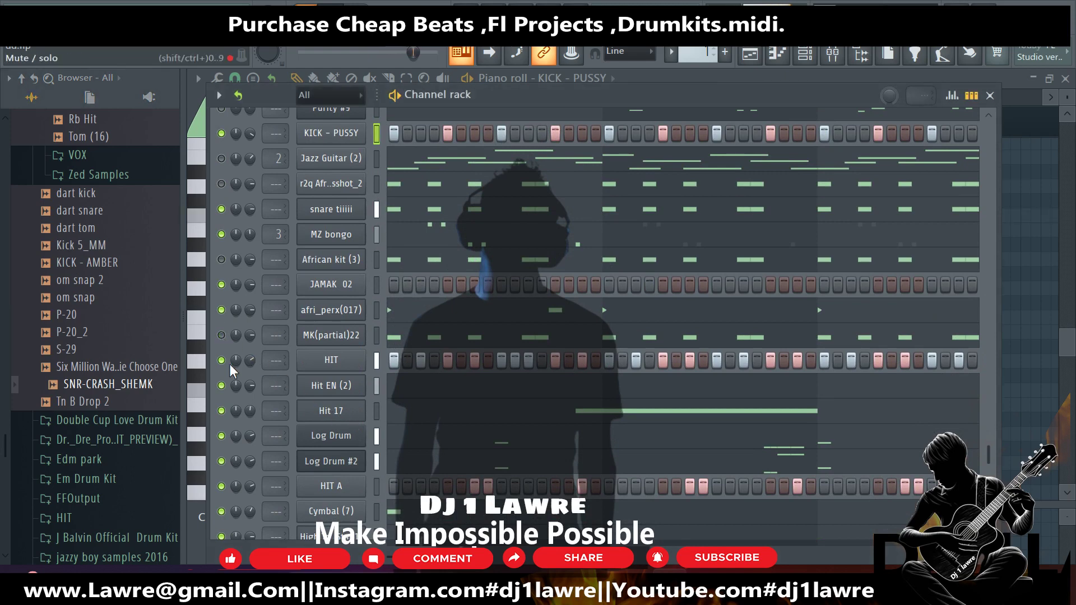
left_click_drag(282, 340, 270, 333)
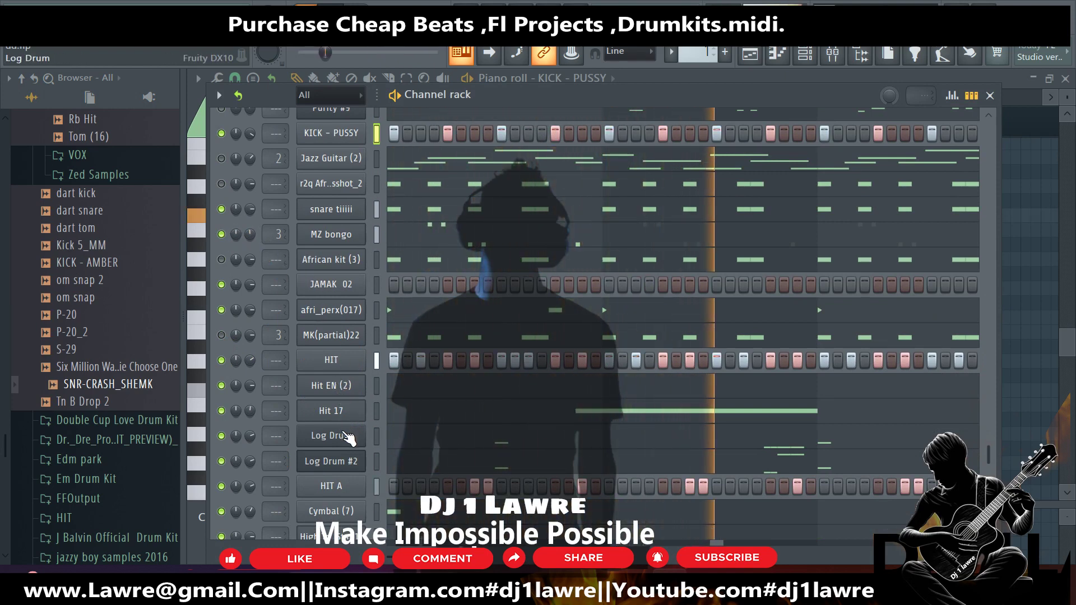
Reorder the channels so Jazz Guitar (2) follows Purity #7, and snare tiiiii and MK(partial)22 follow KICK - PUSSY.
left_click_drag(335, 346, 338, 241)
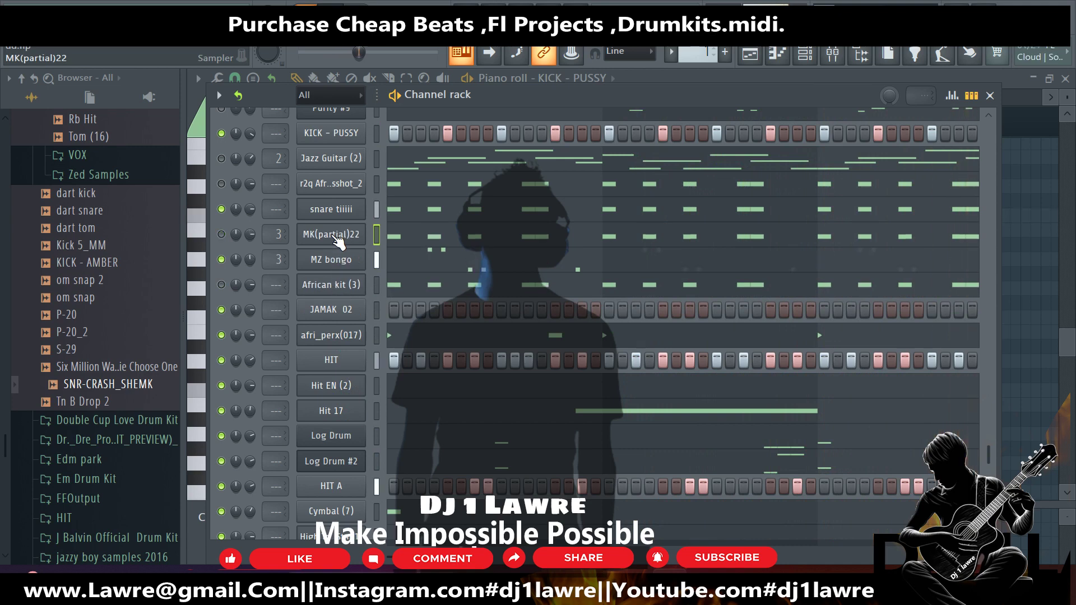
scroll(343, 210, "up", 3)
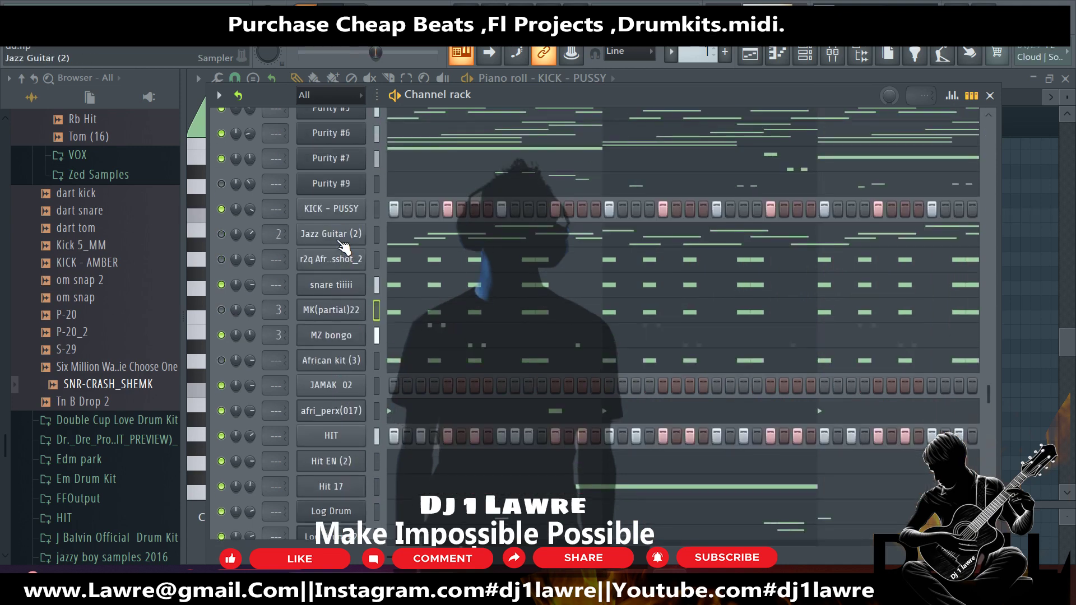
left_click_drag(343, 238, 343, 197)
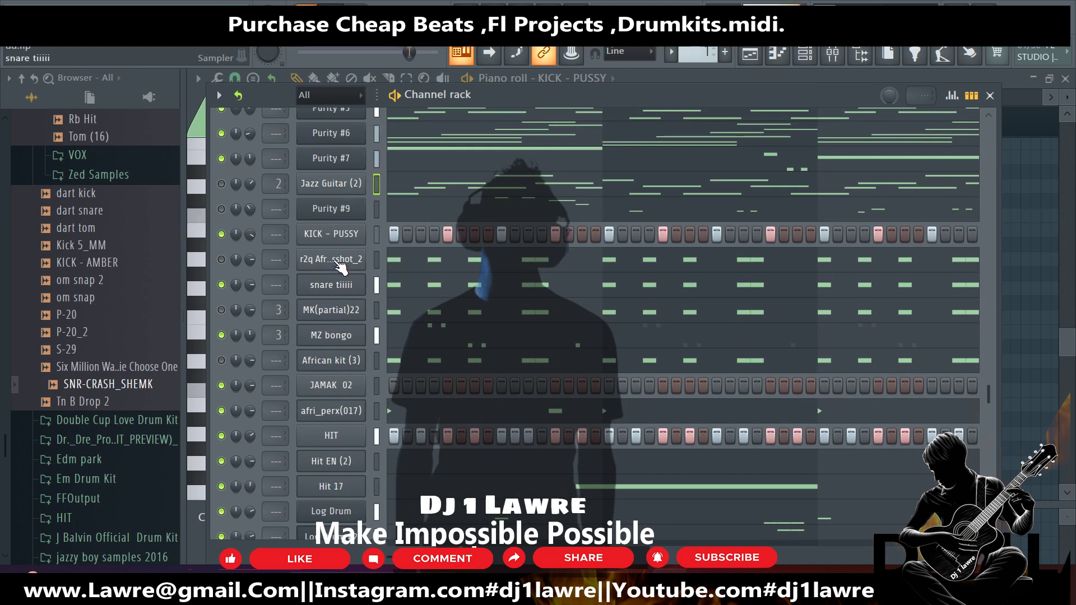
left_click_drag(339, 285, 340, 259)
left_click_drag(340, 312, 341, 287)
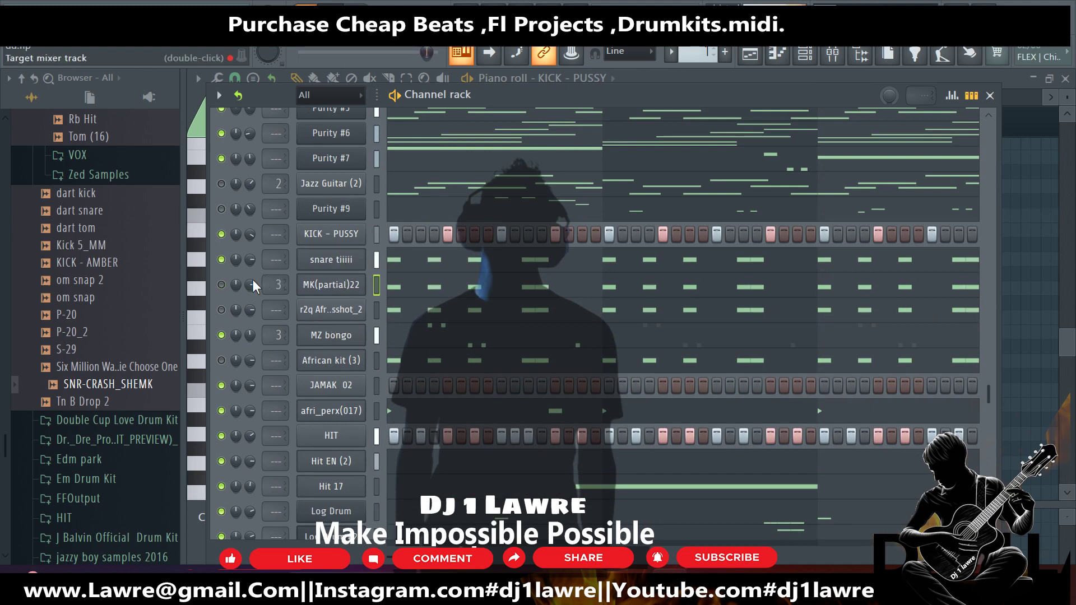
Mute snare tiiiii in favour of MK(partial)22, and raise the MK(partial)22 channel volume during playback.
left_click(221, 260)
key("space")
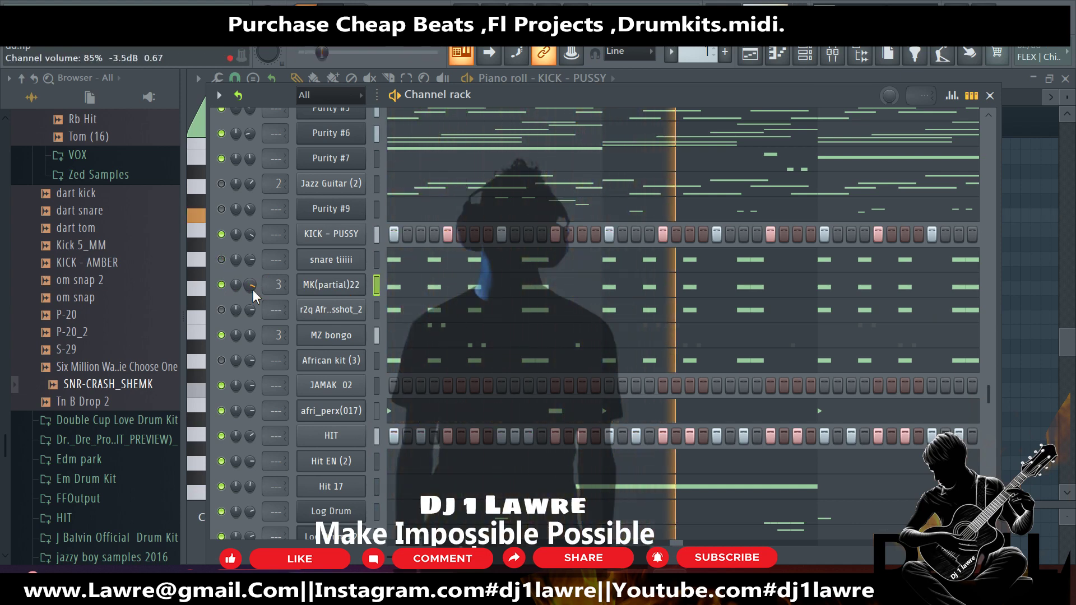
left_click_drag(252, 290, 251, 270)
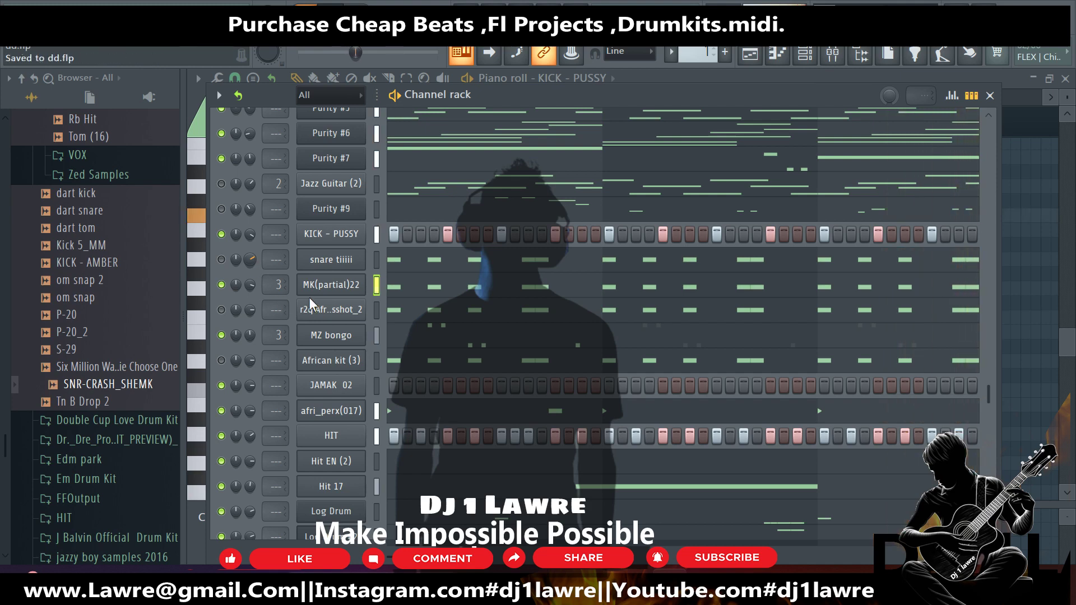
Mute the Purity #7, Purity #4 and Purity #3 channels while the pattern plays.
scroll(336, 300, "up", 5)
scroll(345, 302, "up", 8)
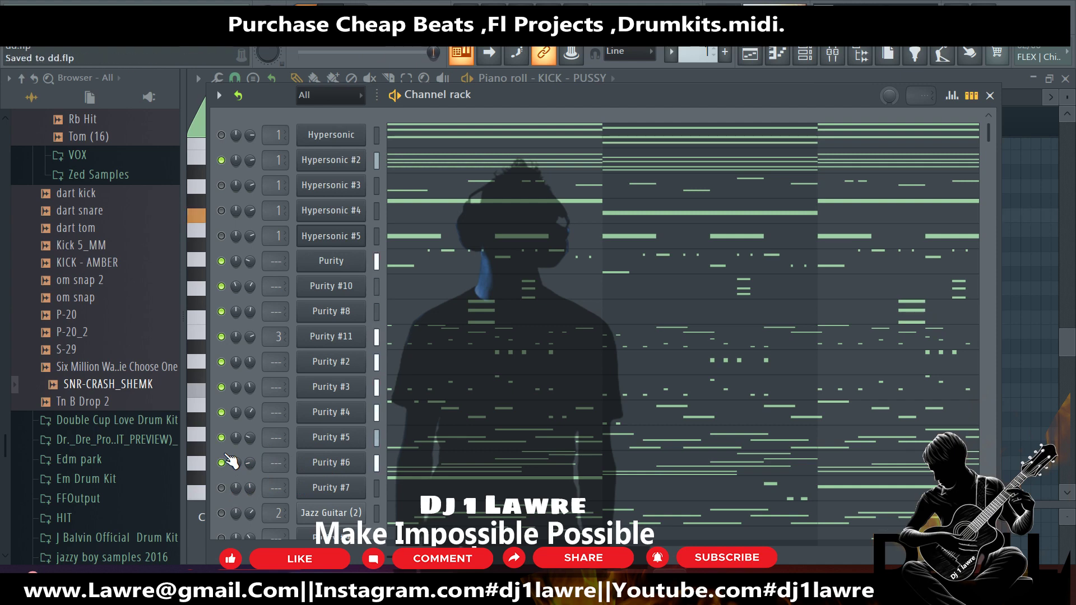
key("space")
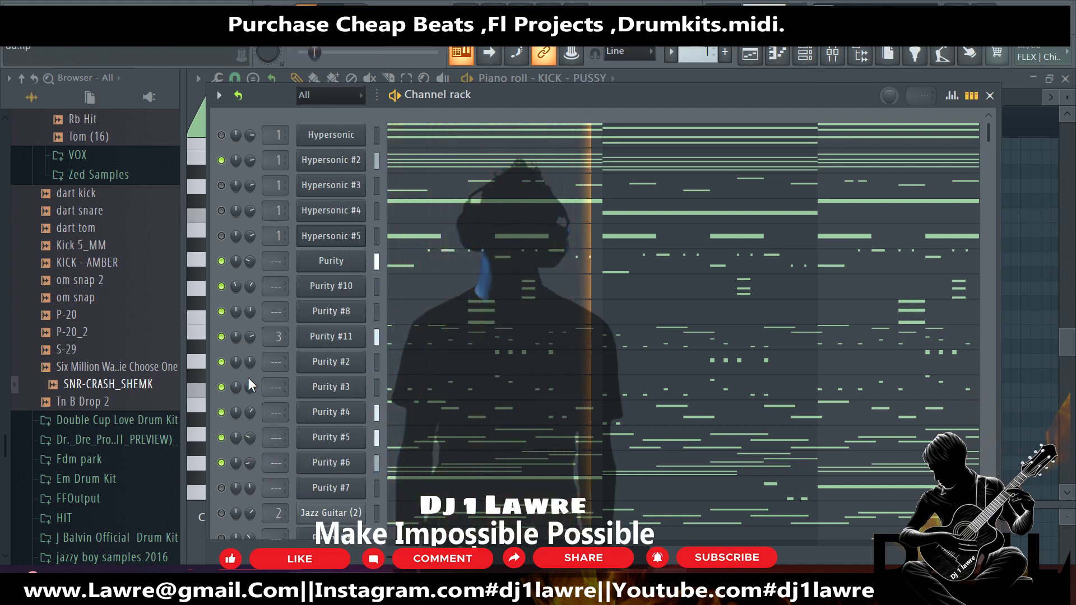
left_click(221, 412)
left_click(221, 387)
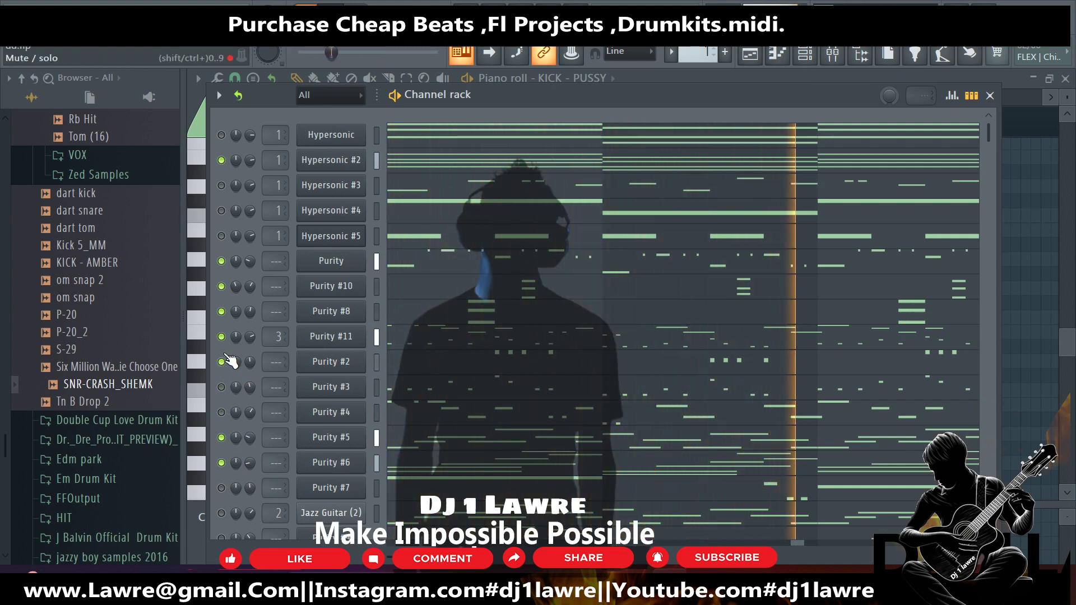
Set the Purity channel volume to 36%, check its notes in the piano roll, and return to the channel rack.
left_click_drag(250, 261, 250, 281)
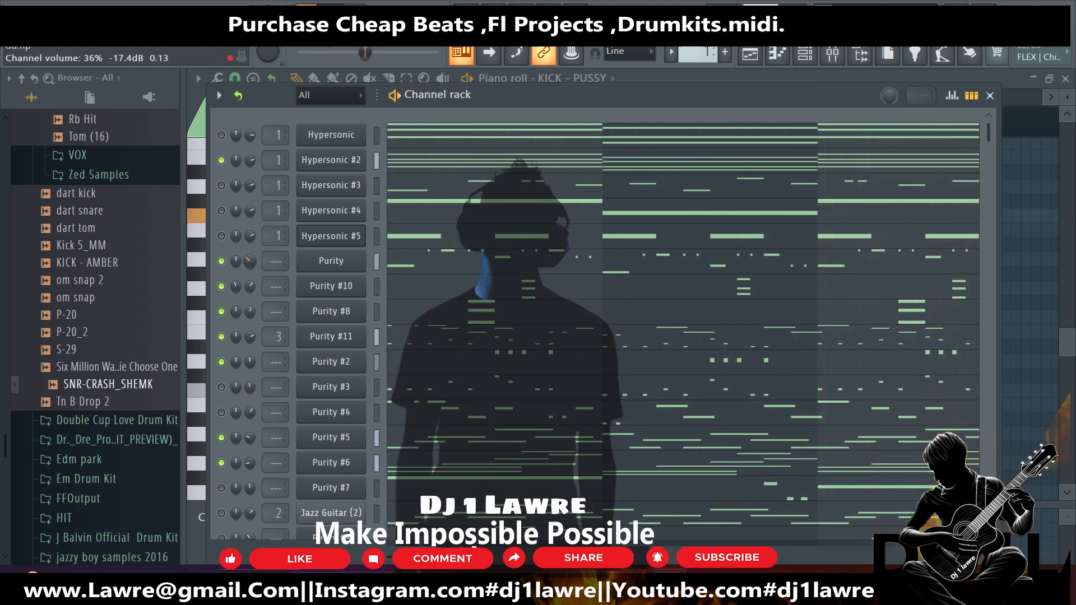
scroll(455, 263, "up", 3)
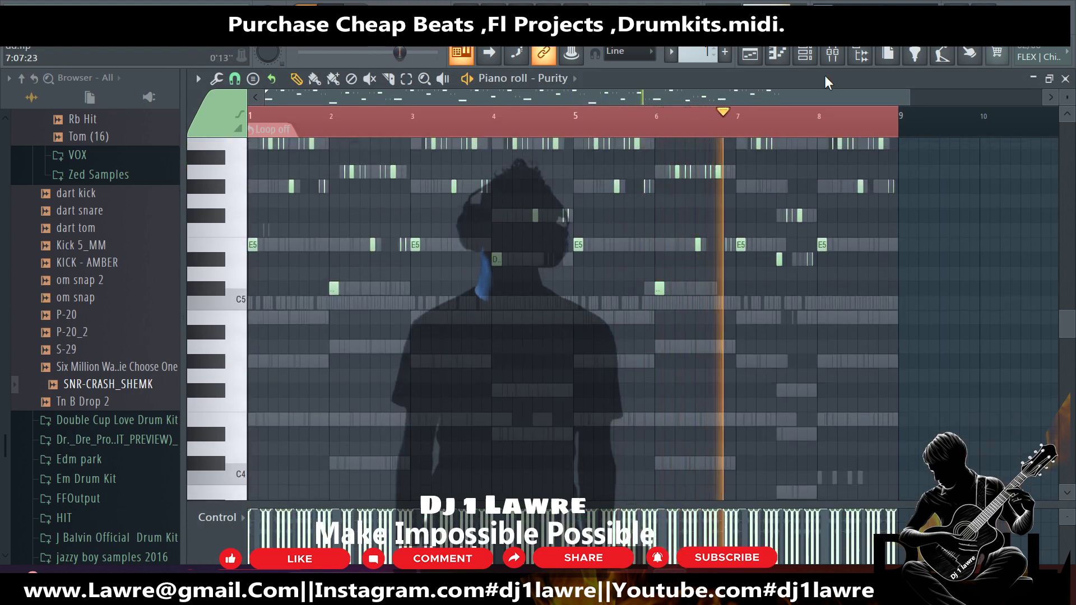
left_click(805, 54)
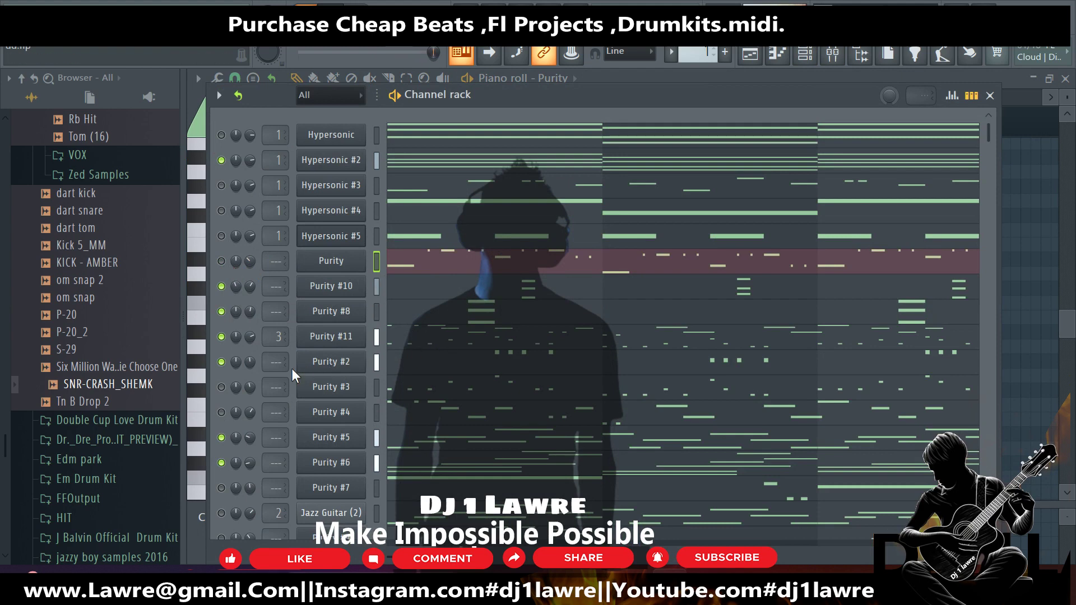
Mute the Purity #10, #8, #11 and #2 channels along with both Log Drum channels.
left_click(221, 287)
left_click(221, 312)
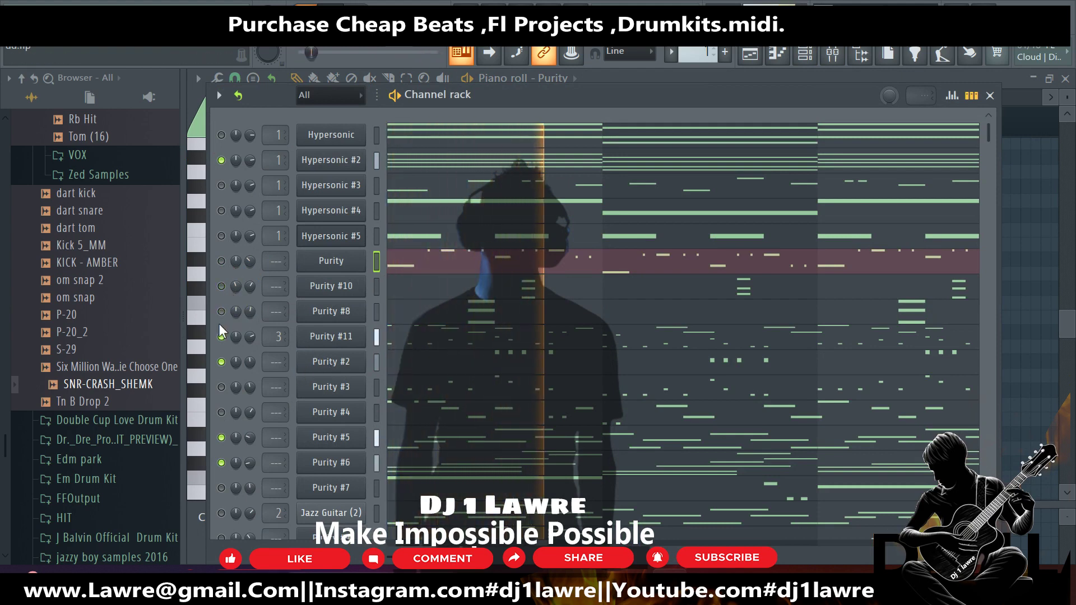
left_click(222, 337)
left_click(221, 362)
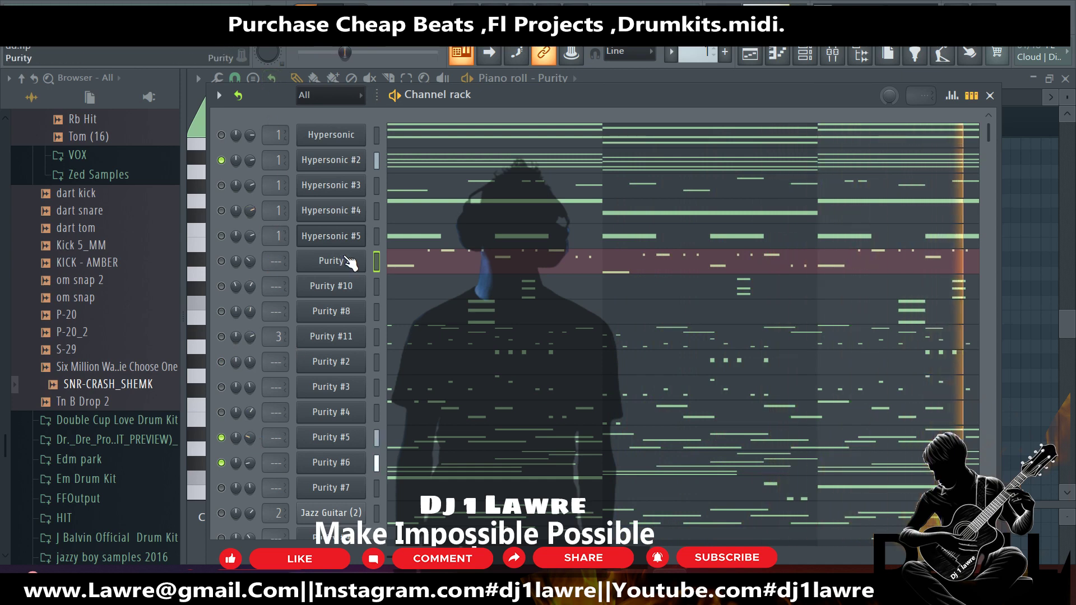
scroll(448, 380, "down", 4)
scroll(384, 344, "down", 14)
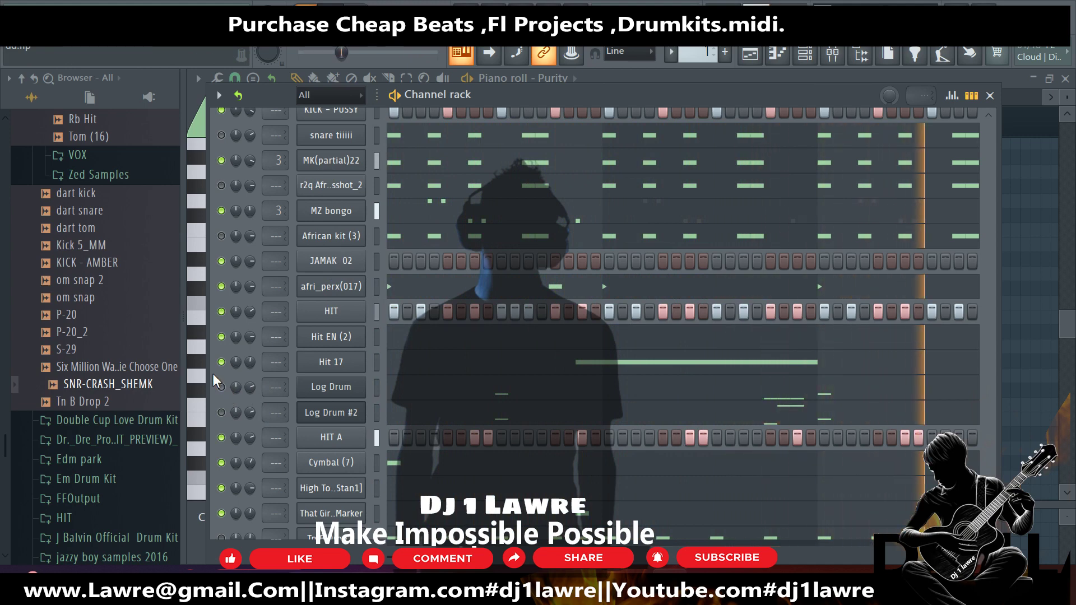
Find CLAP - MOLOTOV COCKTAIL in the sound park's CLAP folder and add it as a channel below African kit (3).
scroll(120, 354, "up", 6)
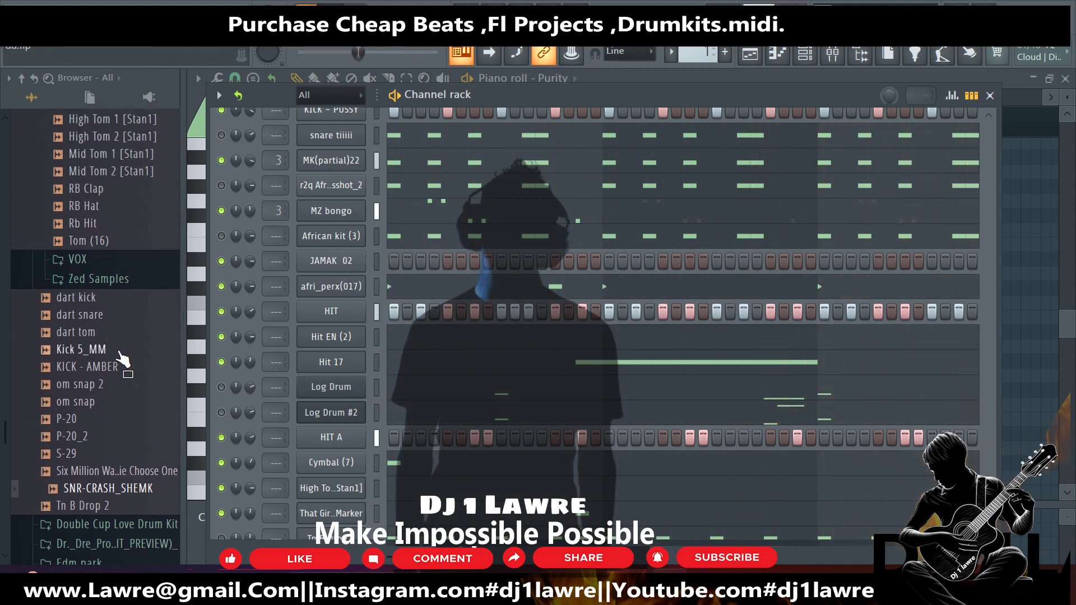
scroll(120, 357, "up", 15)
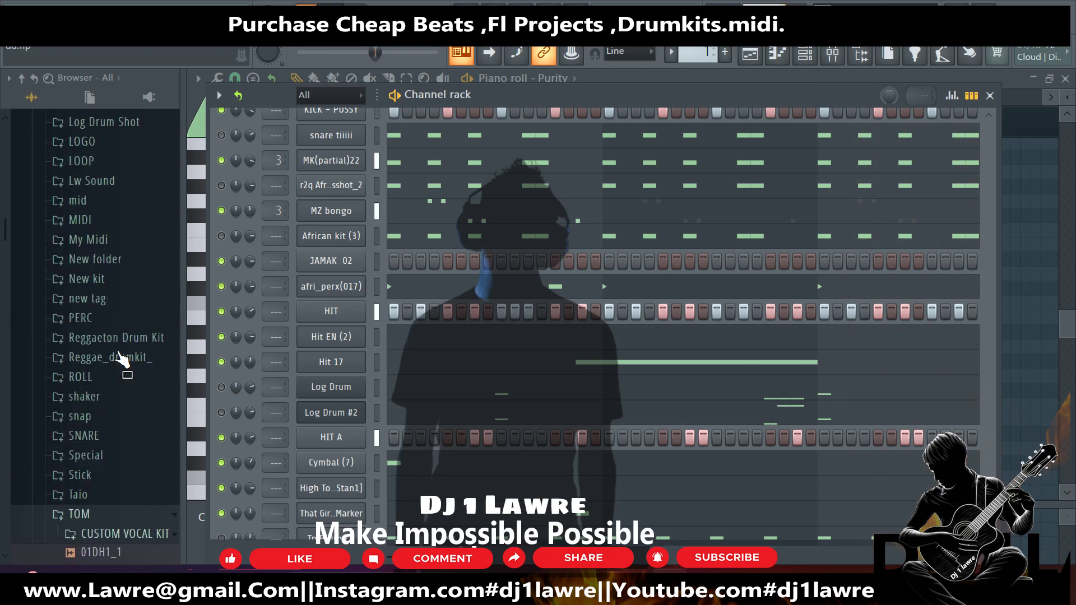
scroll(119, 359, "up", 6)
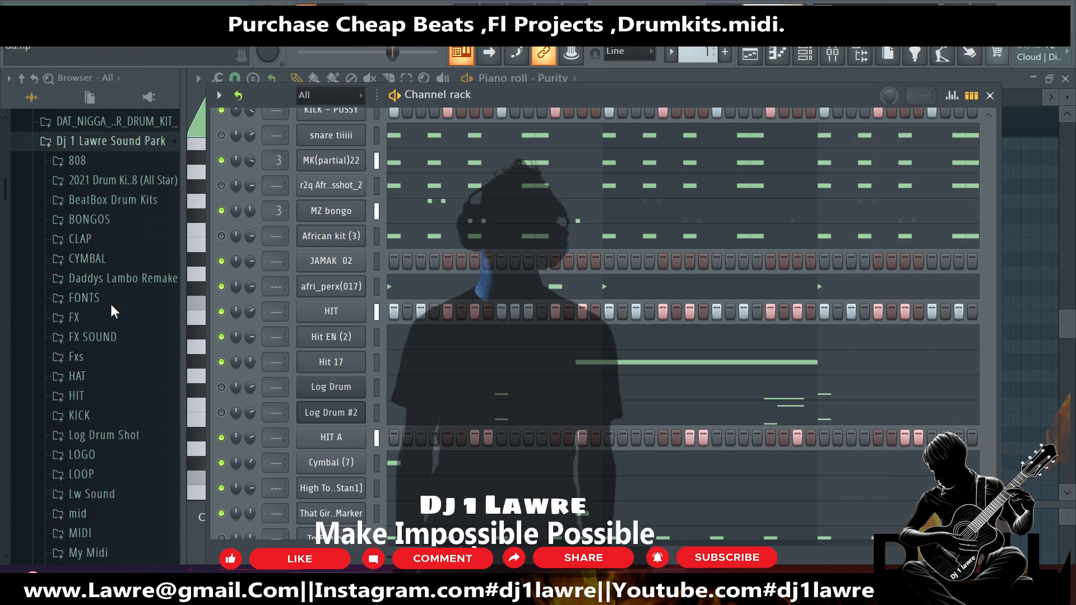
left_click(90, 242)
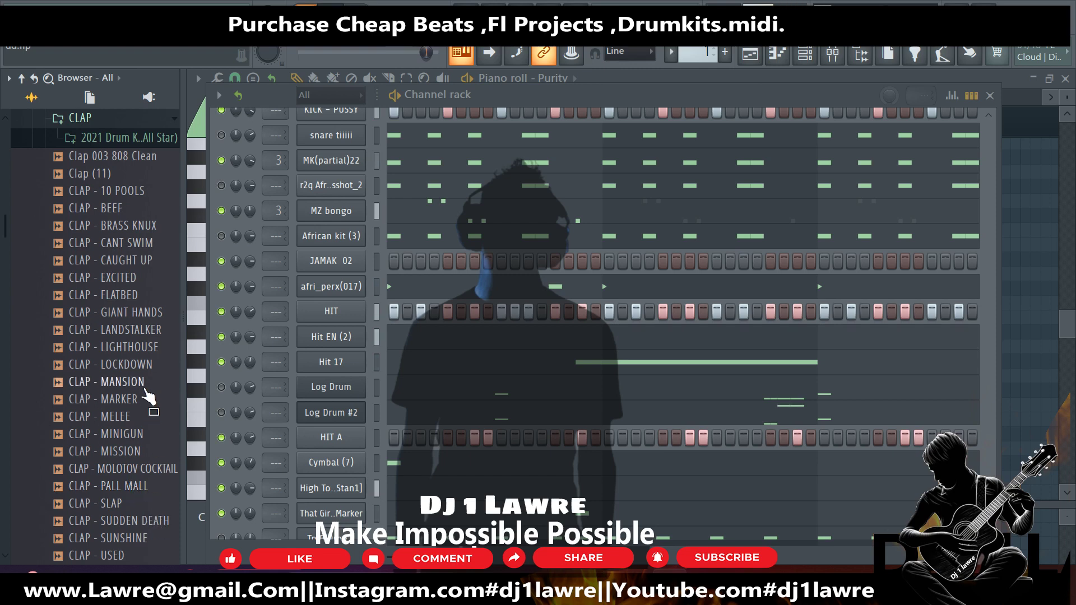
scroll(140, 384, "down", 4)
scroll(140, 385, "up", 6)
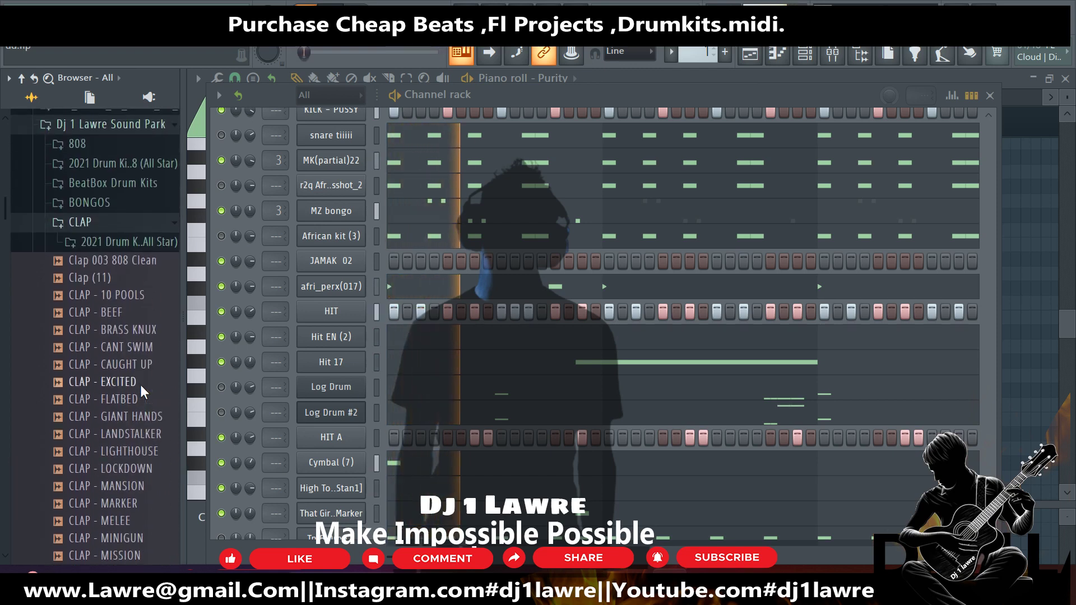
scroll(144, 407, "down", 4)
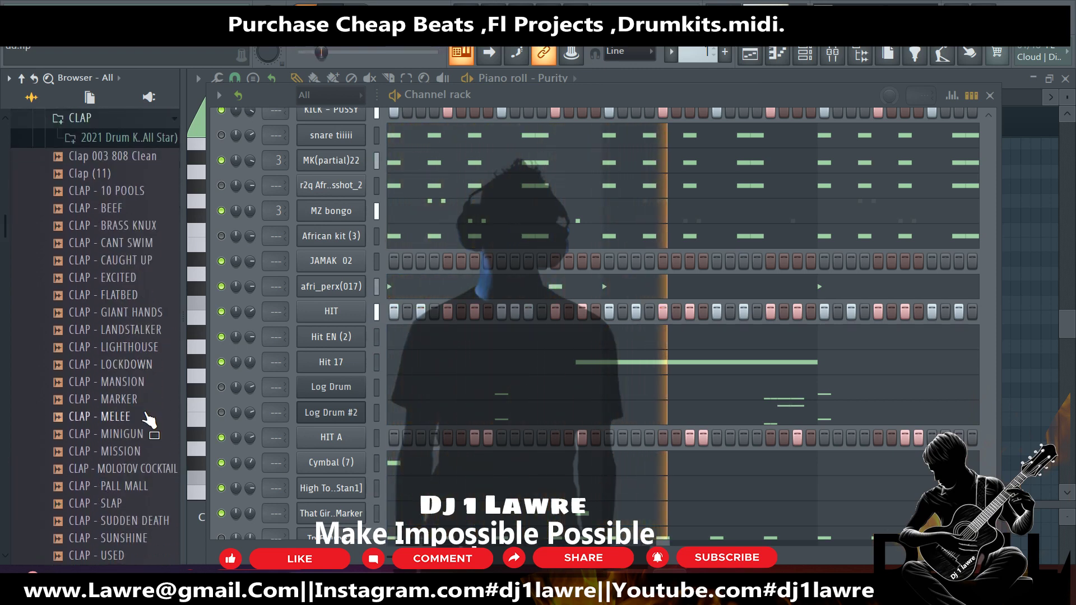
left_click_drag(147, 365, 349, 247)
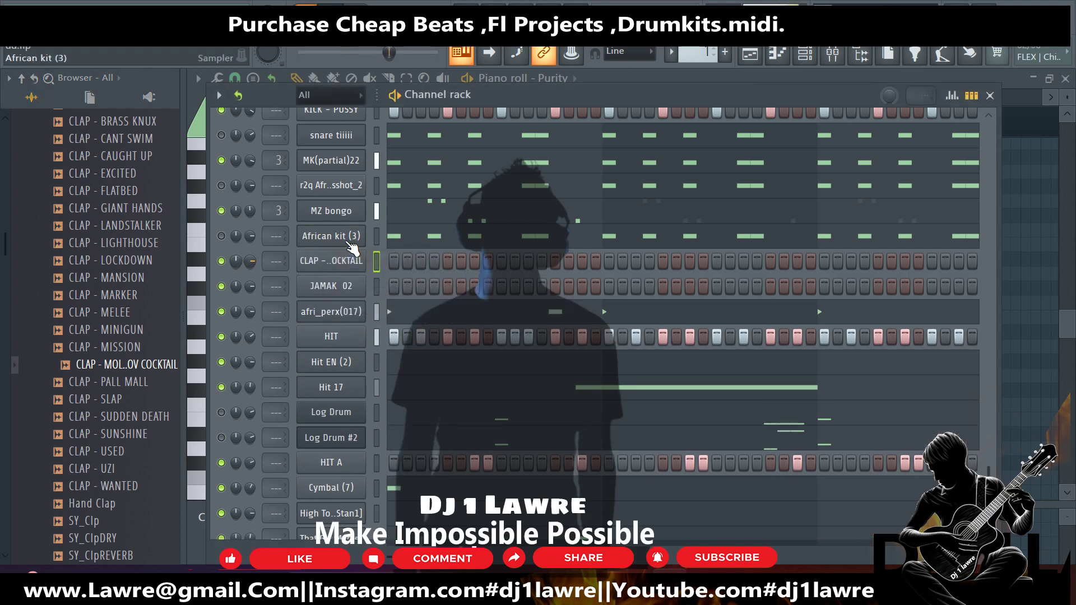
Copy the African kit (3) pattern notes into the CLAP - MOLOTOV COCKTAIL channel.
right_click(349, 246)
left_click(596, 248)
right_click(345, 269)
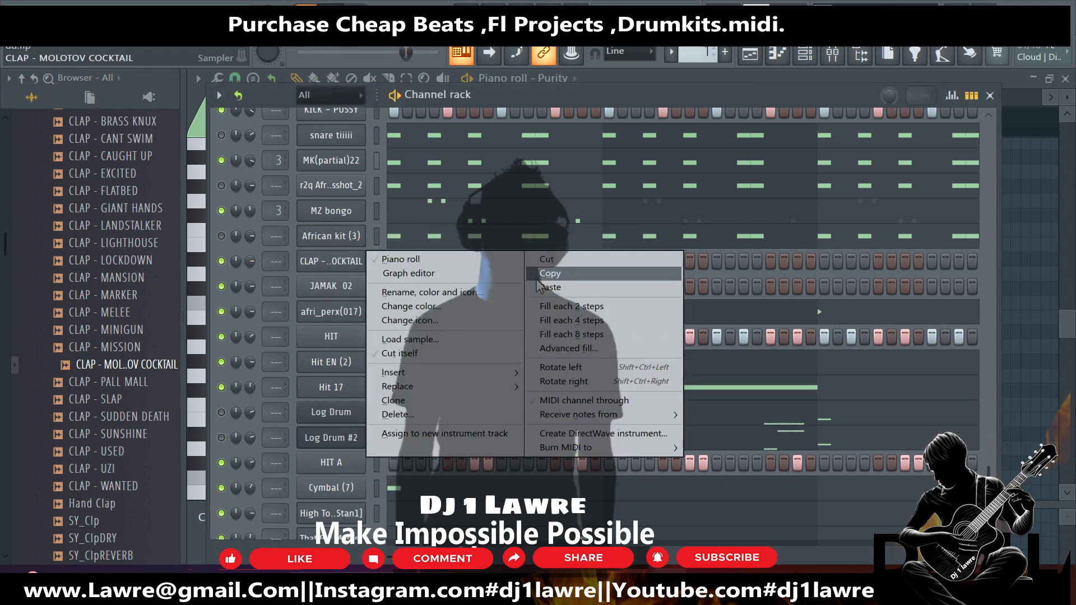
left_click(548, 287)
Mute MK(partial)22 and set the CLAP - MOLOTOV COCKTAIL channel volume to 72% during playback.
scroll(254, 398, "up", 9)
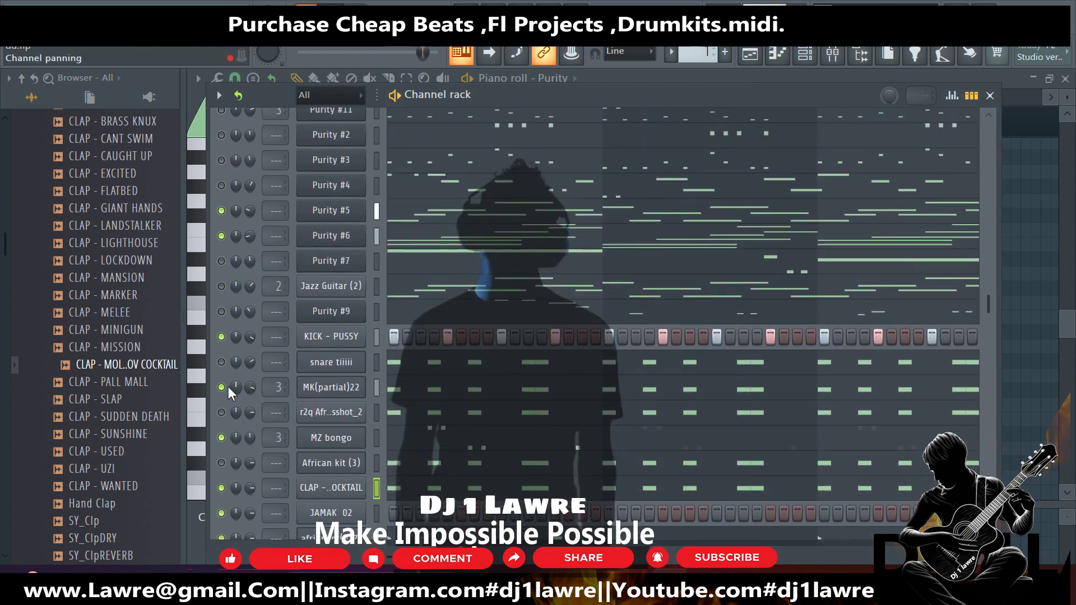
key("space")
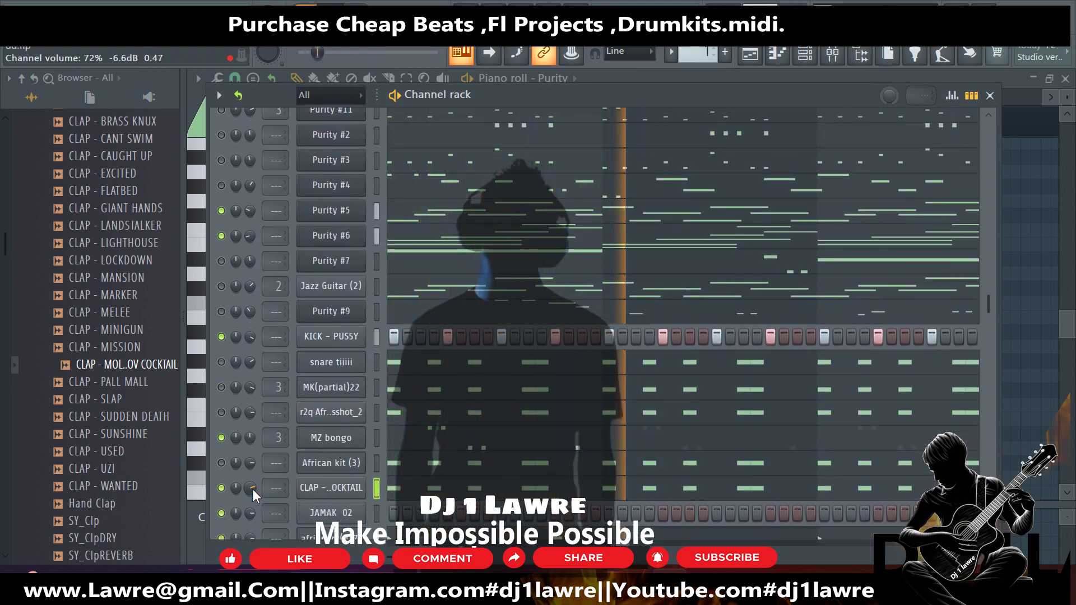
Audition other samples in the CLAP folder and replace the Molotov Cocktail channel's sample with CLAP - UZI.
scroll(252, 489, "down", 3)
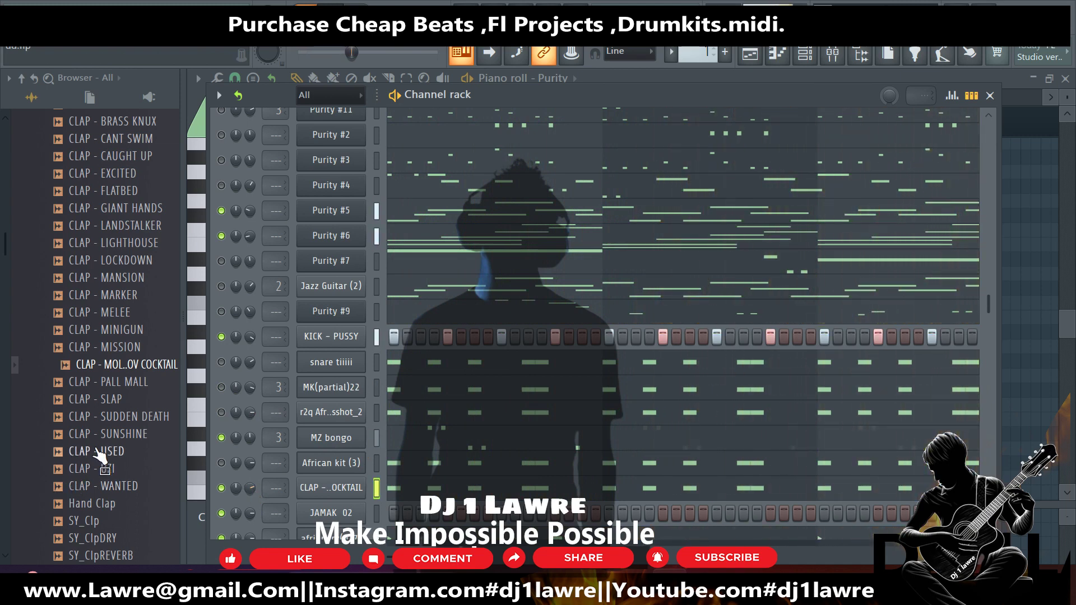
scroll(104, 455, "down", 5)
scroll(99, 457, "up", 7)
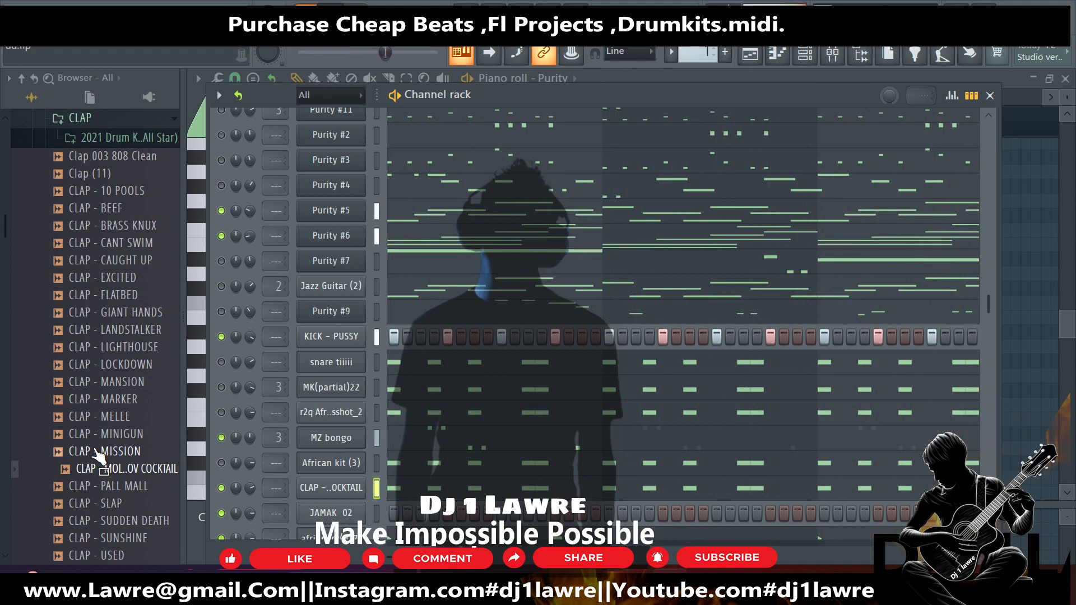
left_click(153, 314)
left_click(137, 365)
left_click(134, 401)
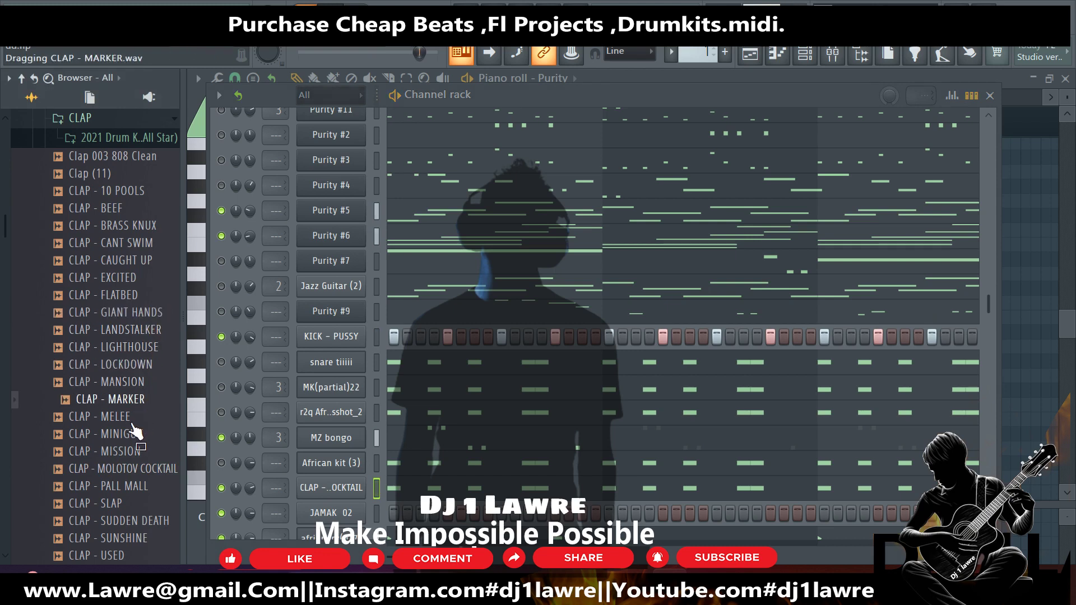
scroll(132, 454, "down", 3)
left_click(137, 367)
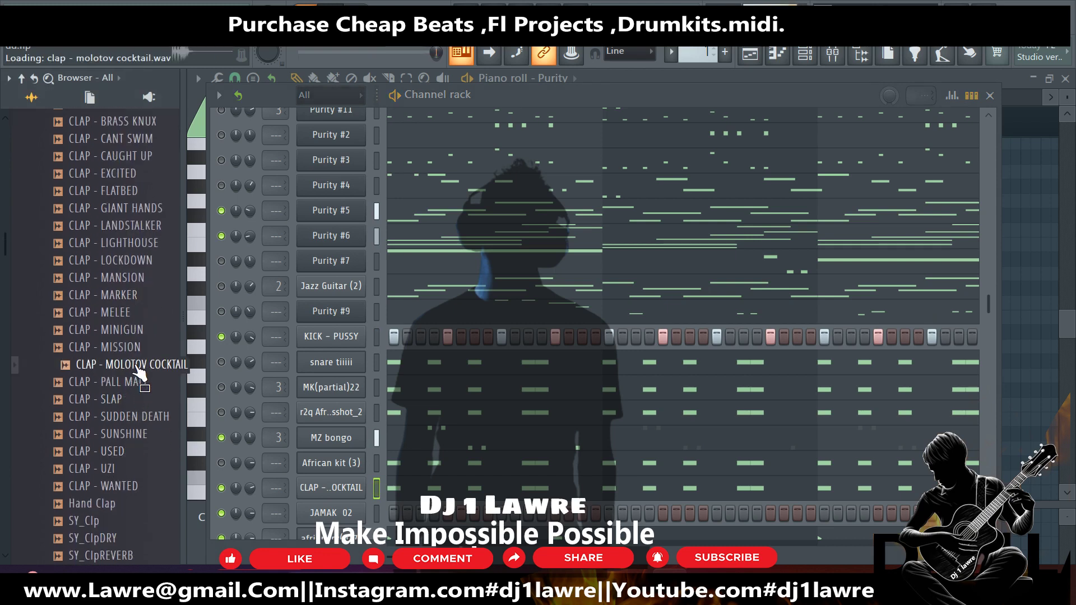
left_click_drag(139, 372, 135, 403)
left_click(112, 434)
left_click(112, 469)
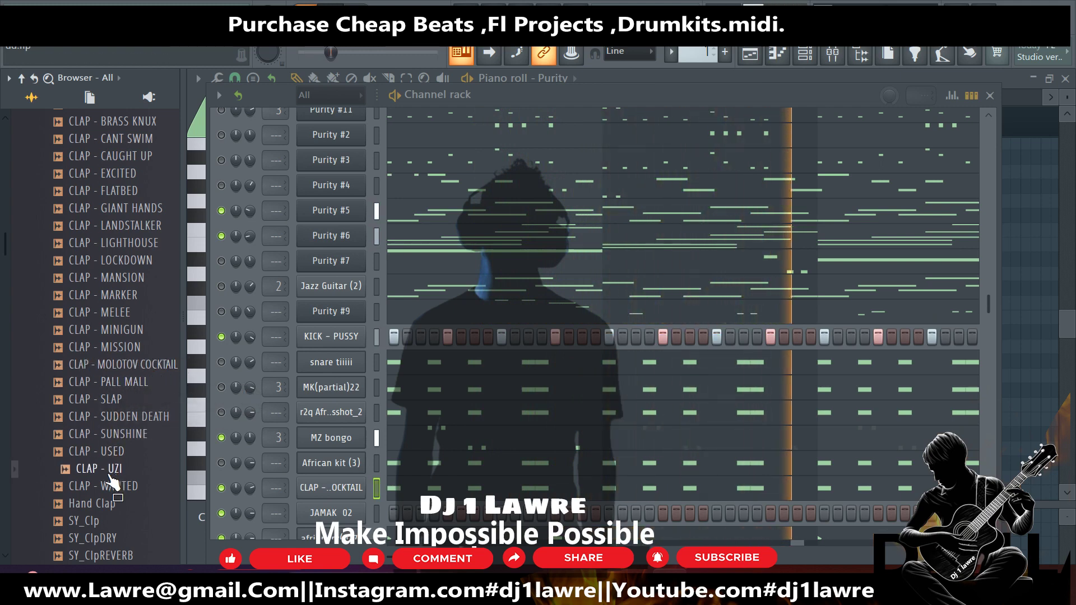
left_click_drag(111, 475, 335, 490)
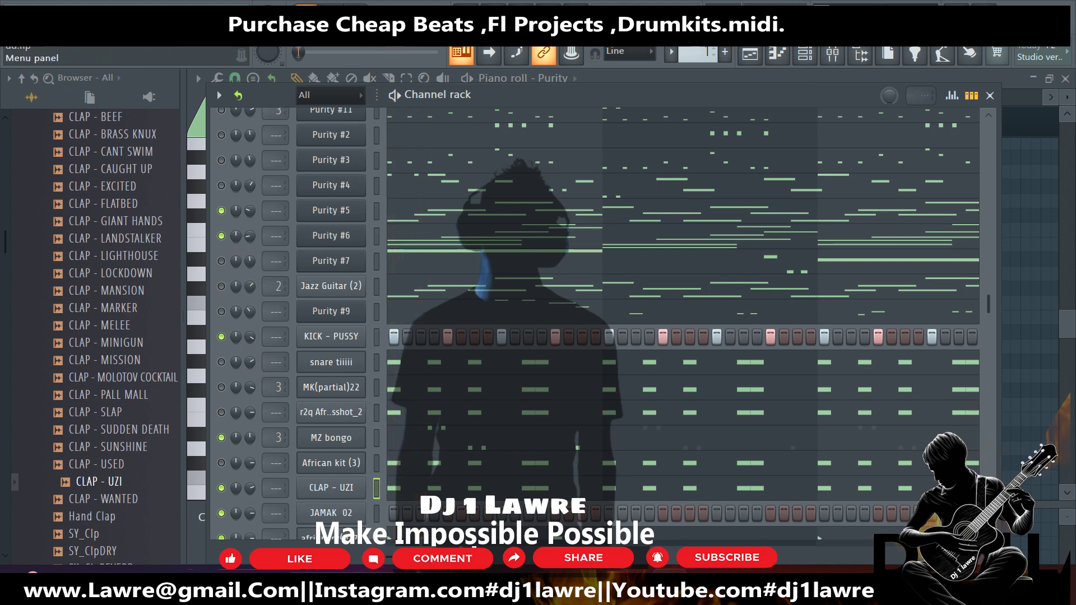
Save the project as a new version.
left_click(11, 8)
left_click(51, 110)
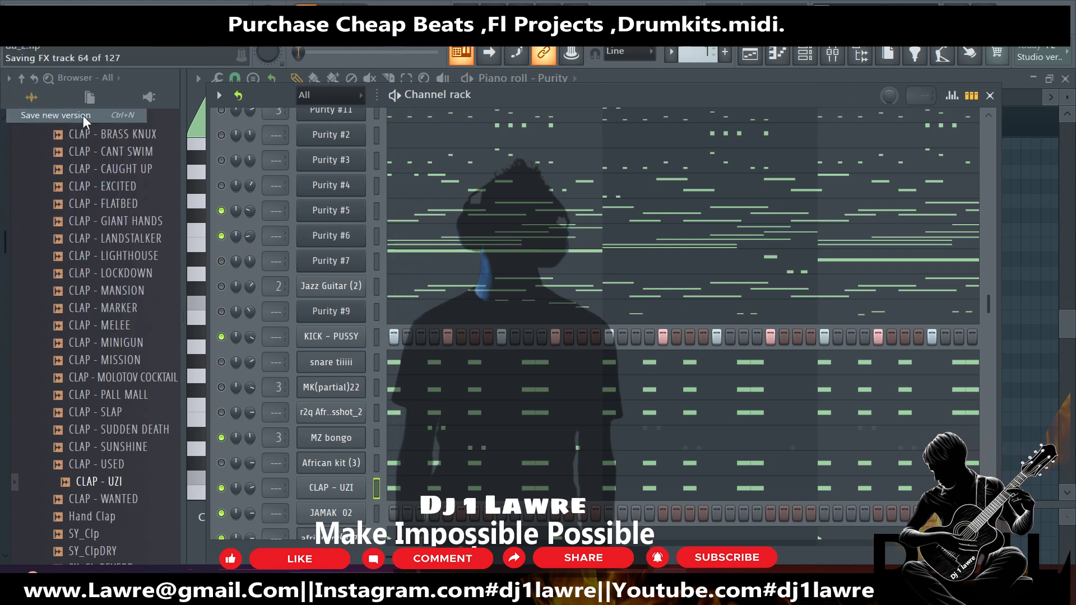
Close the channel rack, open the playlist and split Pattern 1 by channel.
key("F6")
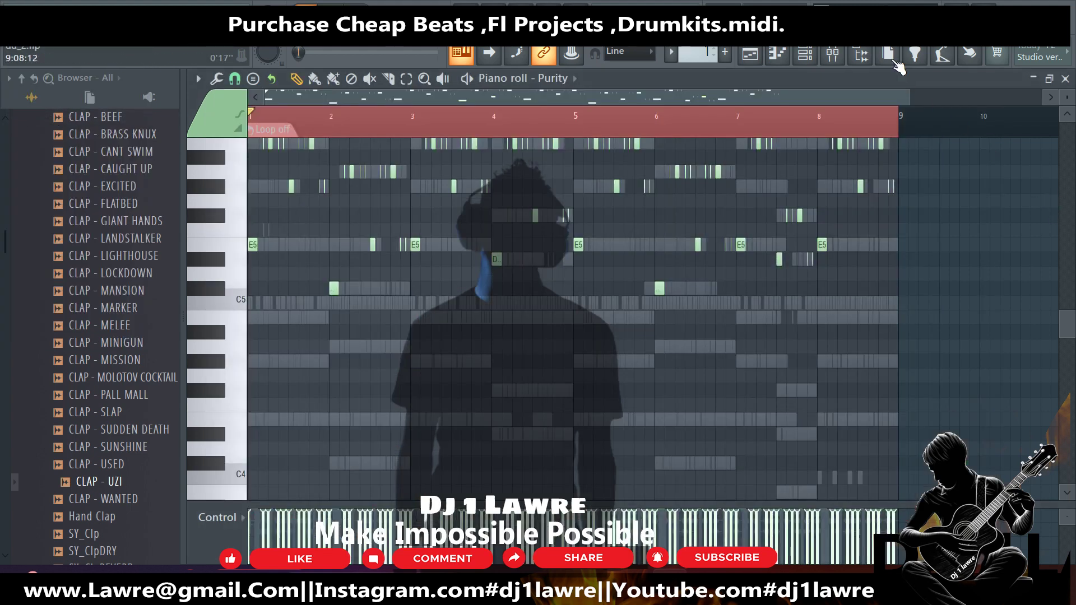
left_click(751, 56)
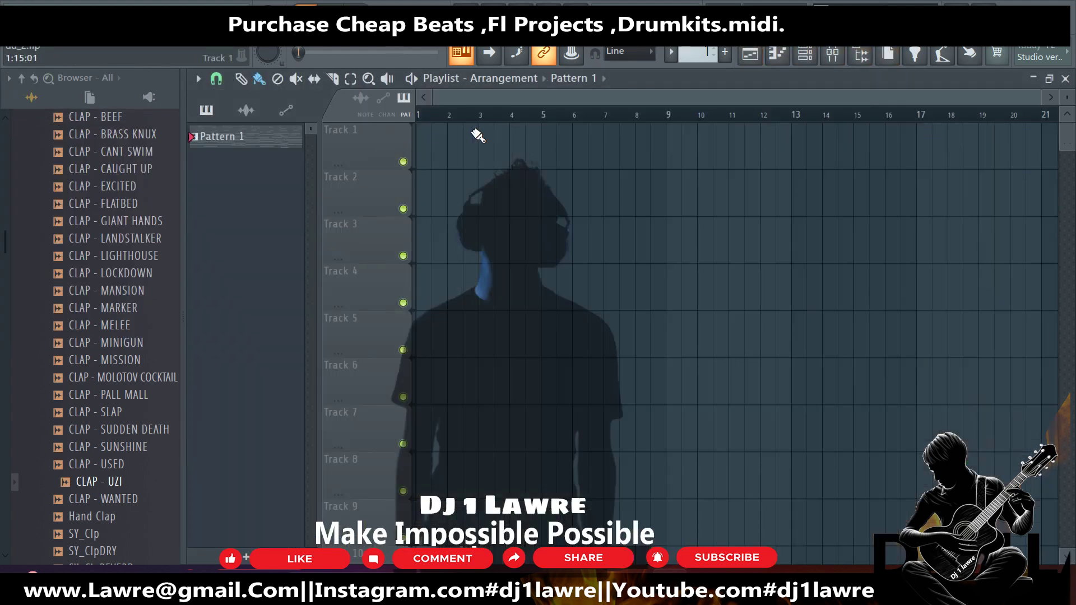
right_click(254, 144)
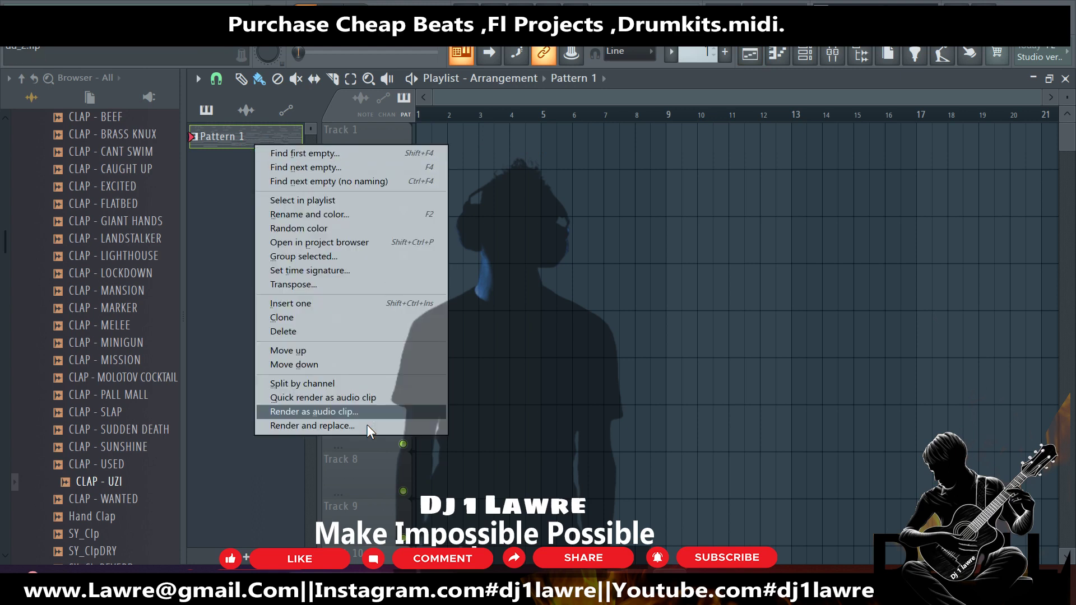
left_click(308, 379)
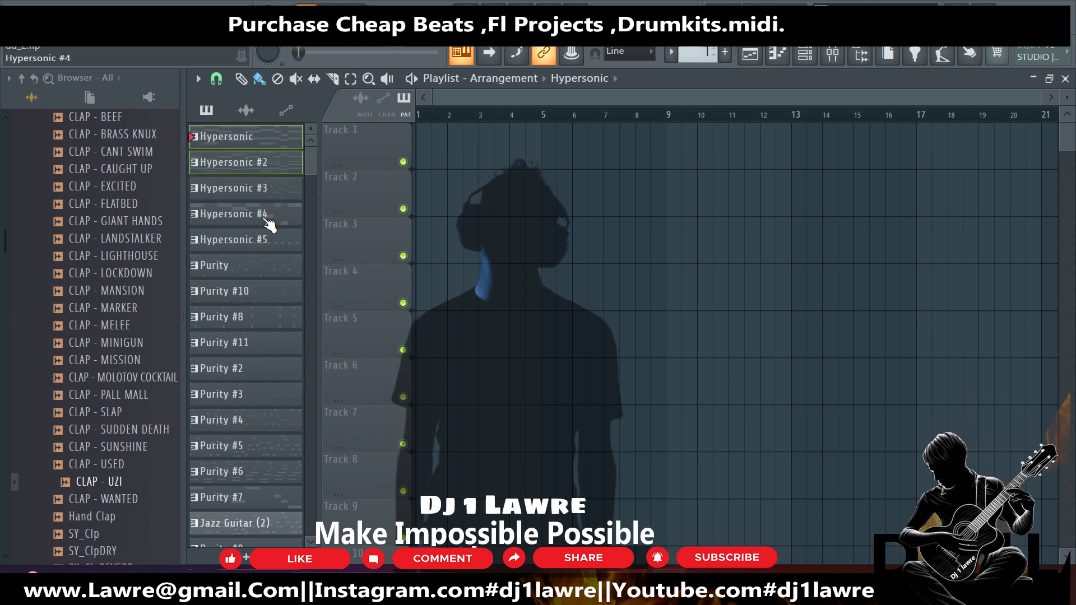
Select all the split patterns from Hypersonic through Tn B Drop 2 and assign them random colors.
left_click(268, 273)
scroll(269, 264, "down", 3)
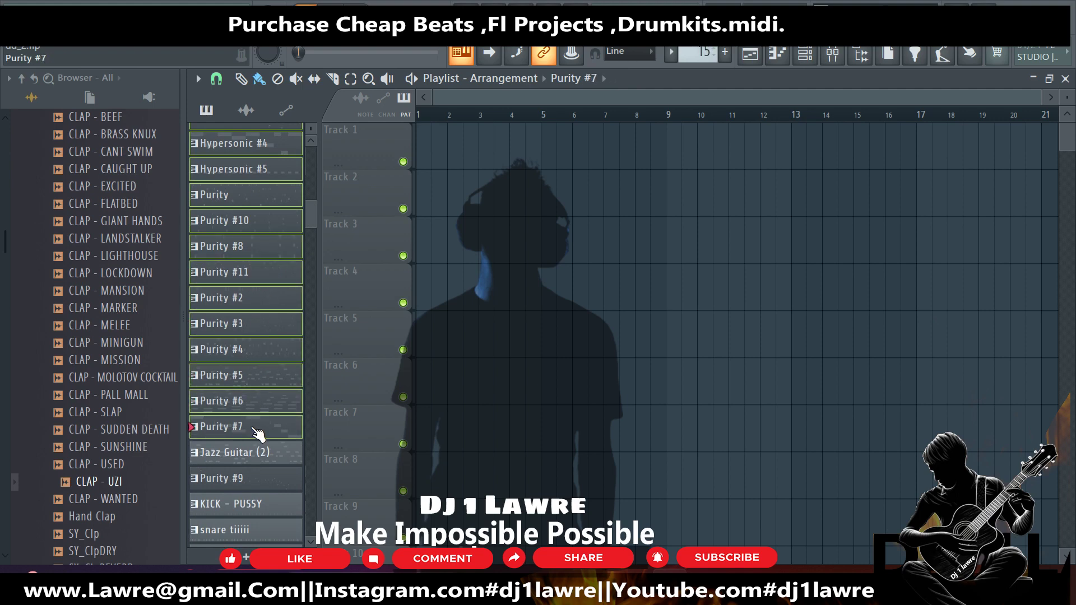
left_click(259, 457)
scroll(259, 457, "down", 5)
left_click(250, 338)
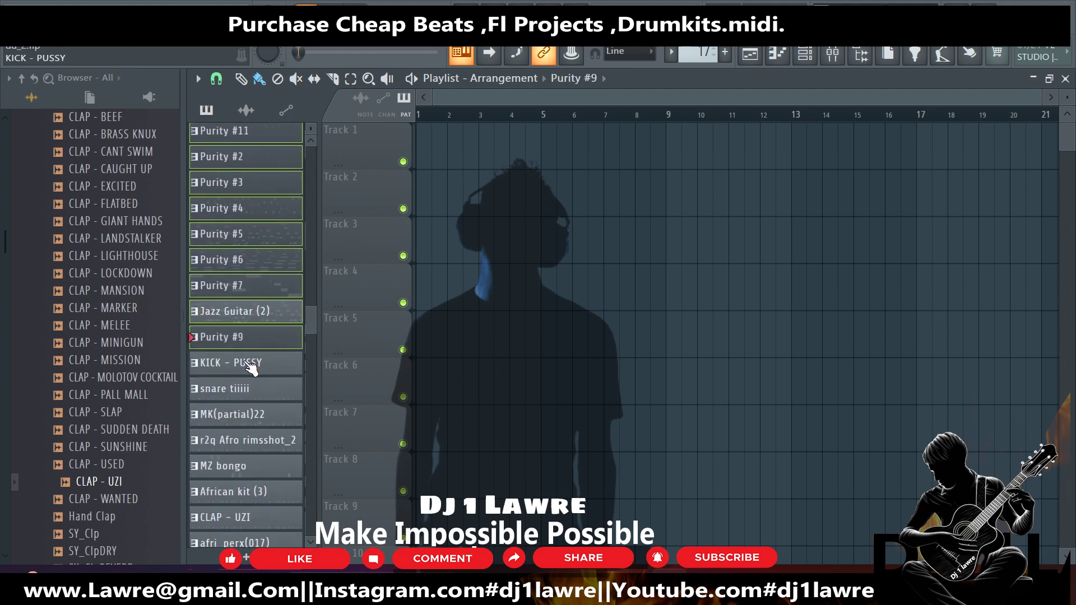
left_click(249, 399)
left_click(250, 415)
scroll(252, 403, "down", 5)
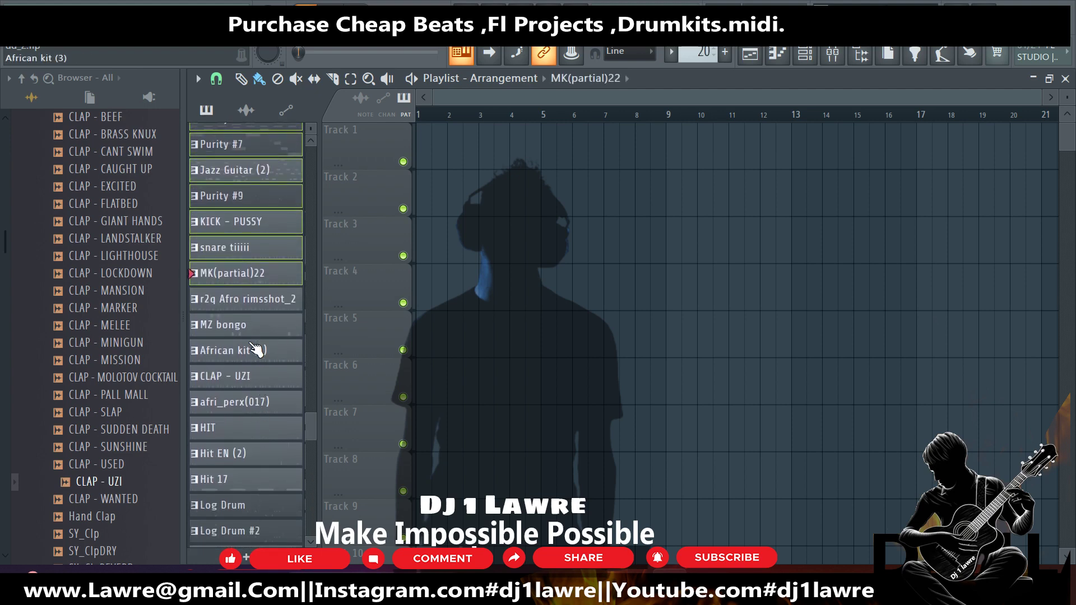
left_click(251, 324)
left_click(247, 310)
left_click(241, 373)
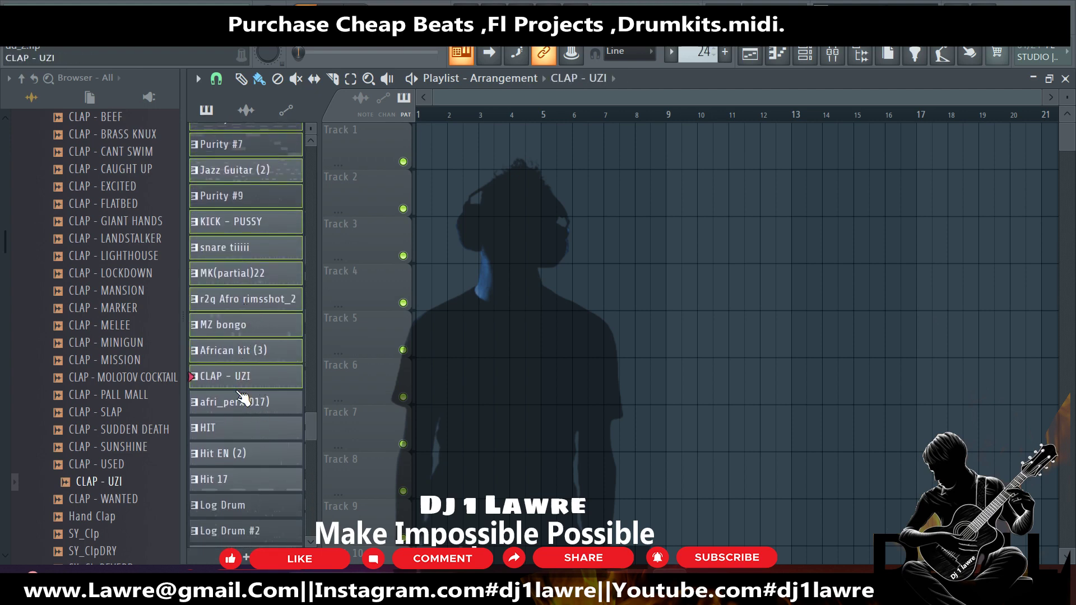
left_click(241, 402)
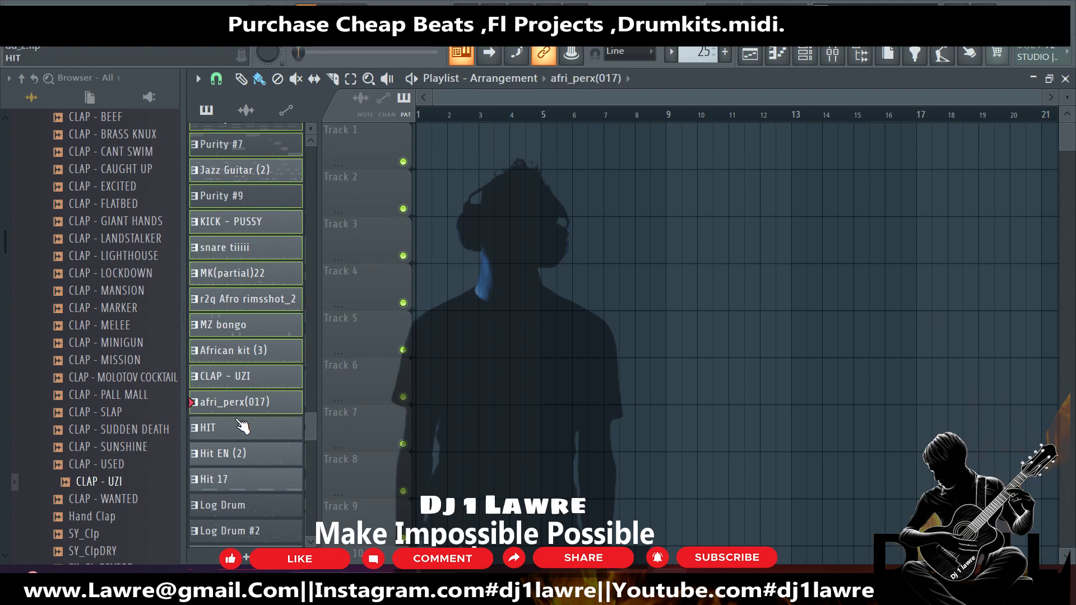
left_click(240, 489)
scroll(247, 449, "down", 5)
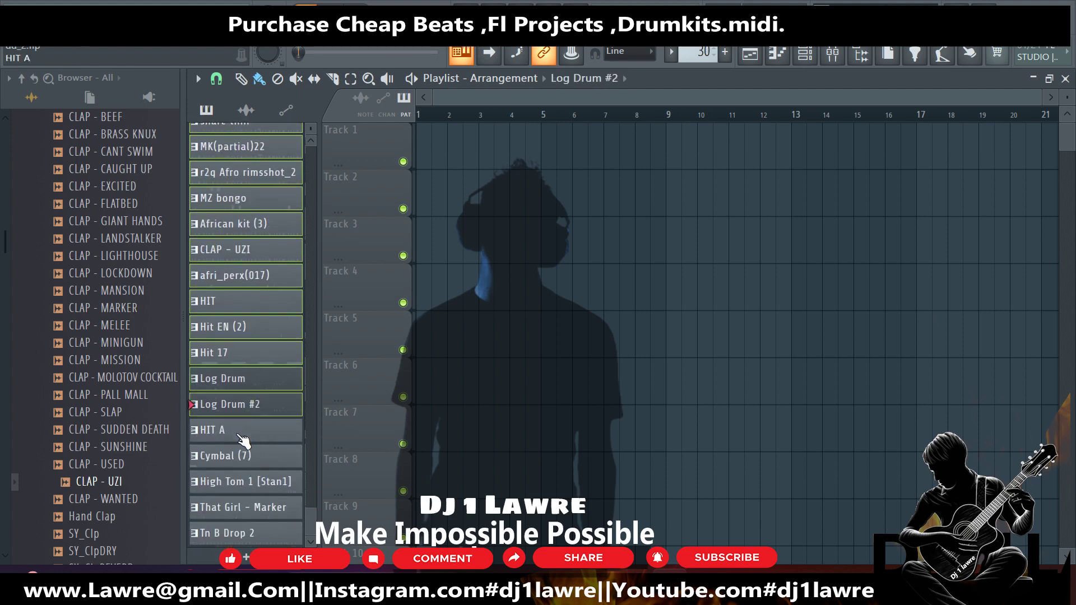
left_click(253, 507)
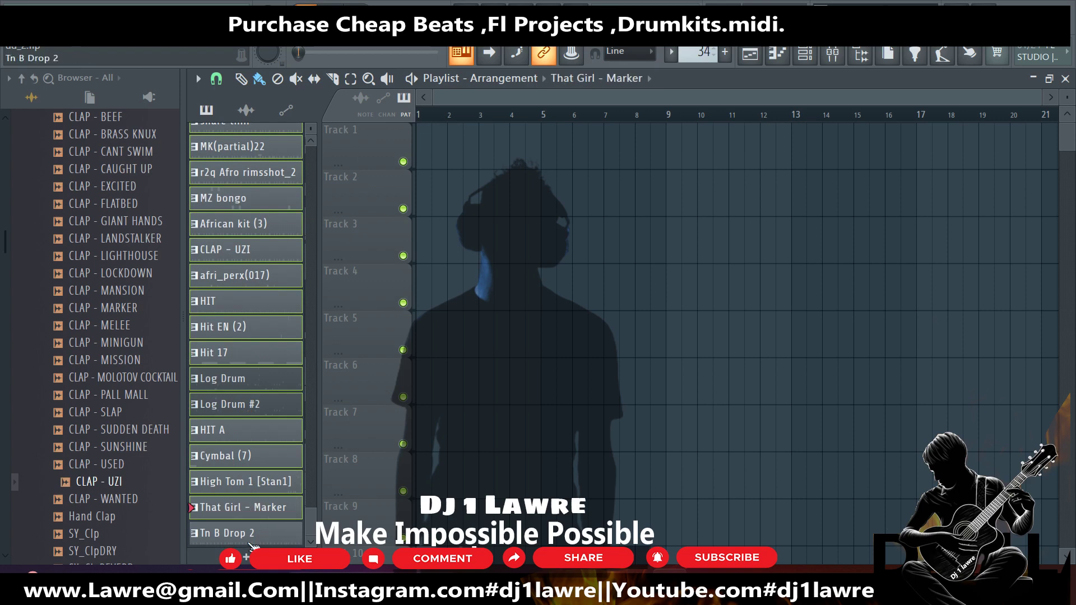
scroll(262, 474, "up", 6)
right_click(264, 369)
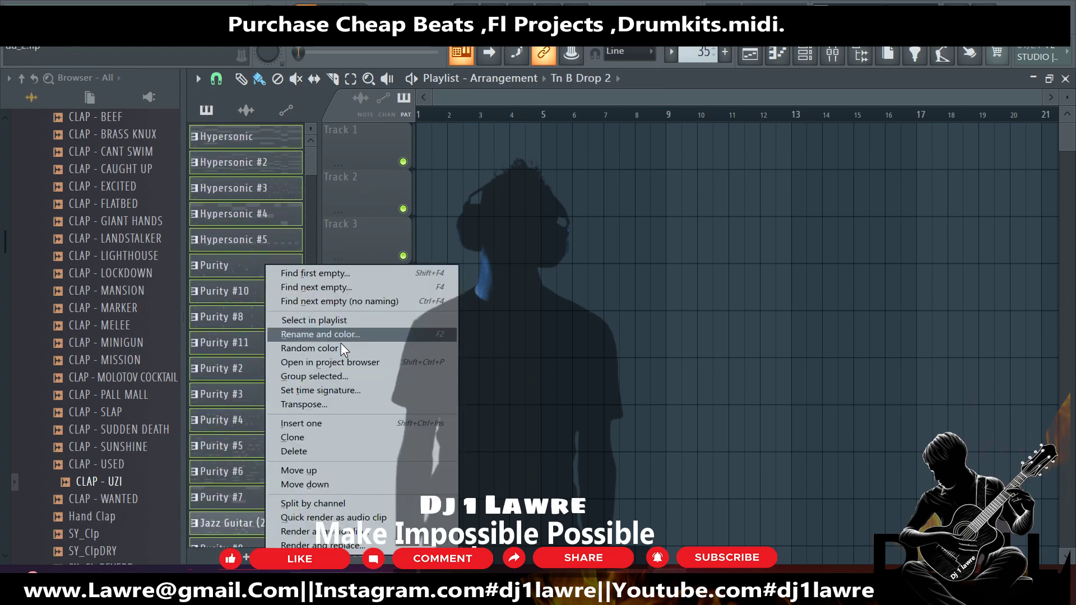
left_click(314, 346)
Place the split patterns on separate tracks at bar 13 and copy the Hypersonic and Hypersonic #2 clips to bar 1.
left_click_drag(264, 136, 365, 140)
mouse_move(446, 138)
left_mouse_down()
mouse_move(948, 137)
mouse_move(823, 137)
left_mouse_up()
mouse_move(906, 125)
left_mouse_down()
mouse_move(900, 202)
mouse_move(524, 193)
left_mouse_up()
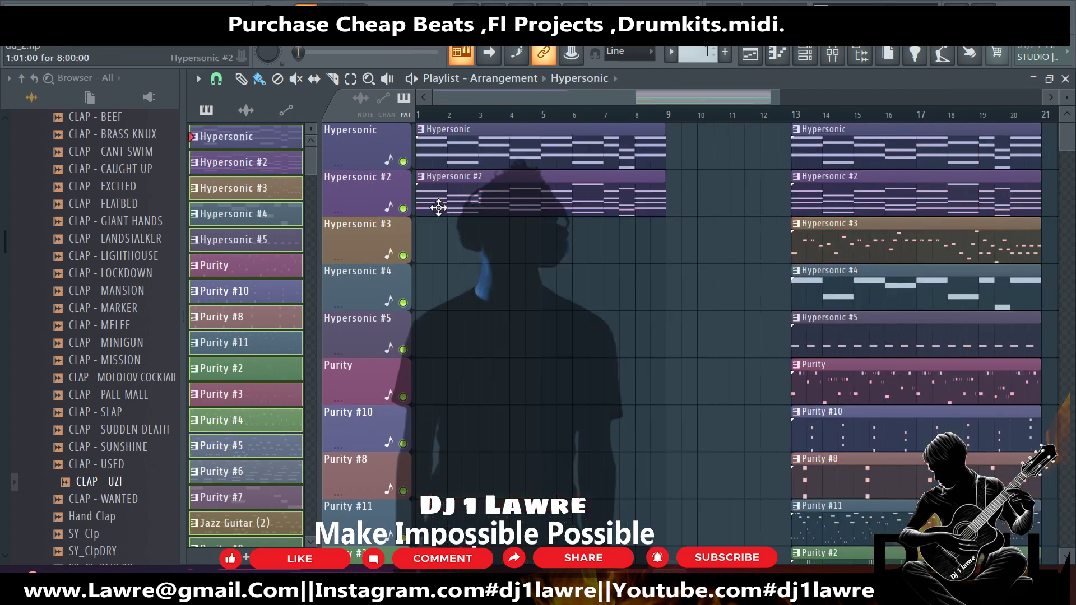
Trim the start of the bar 1 Hypersonic #2 clip to bar 5 and unmute all channels in the channel rack.
left_click_drag(421, 206, 546, 206)
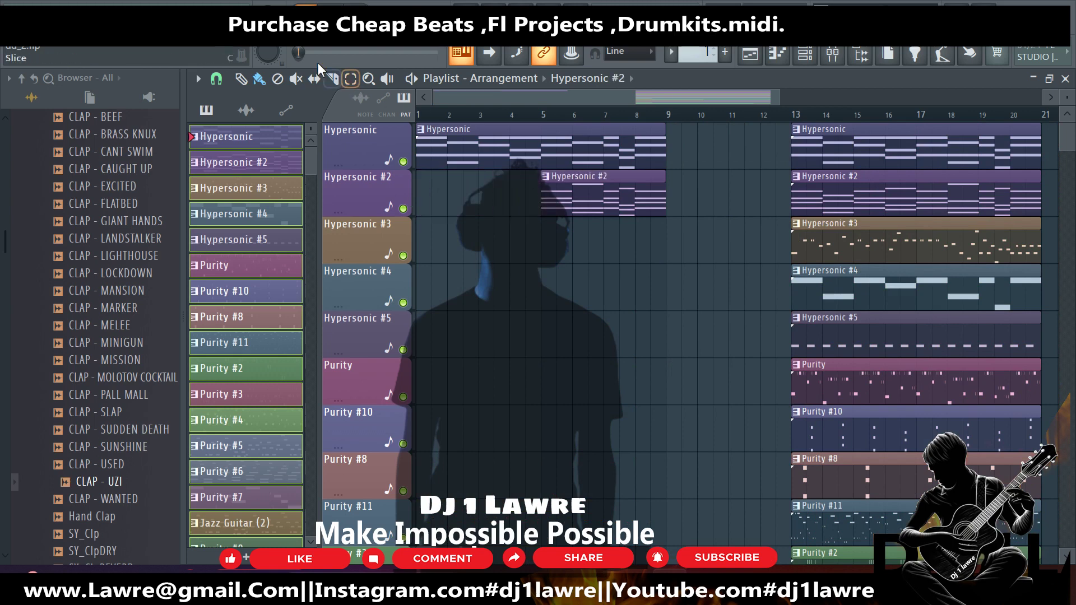
left_click(805, 53)
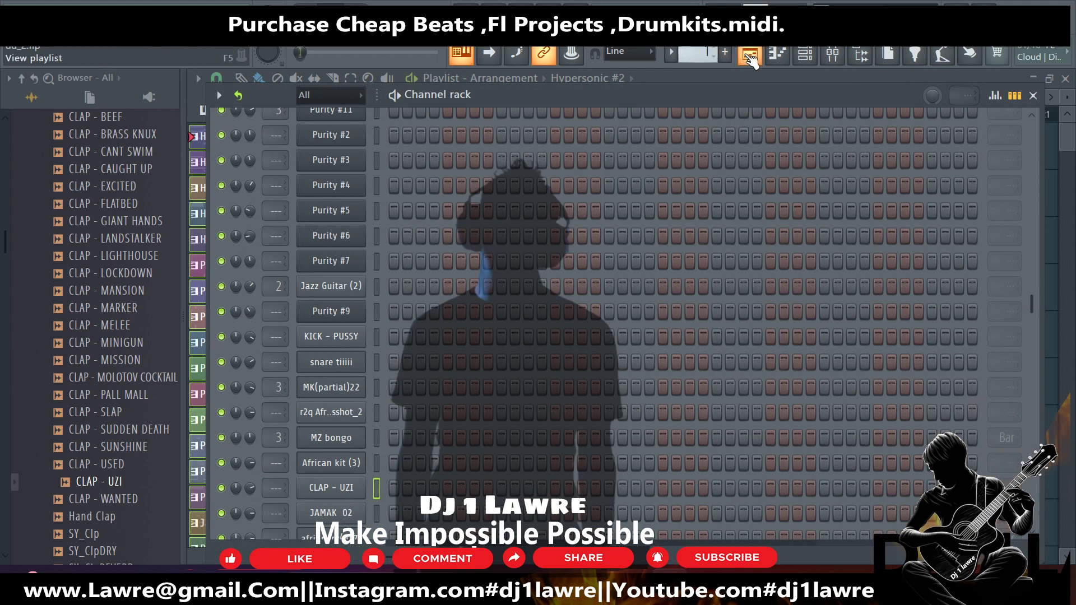
key("F6")
key("space")
key("space")
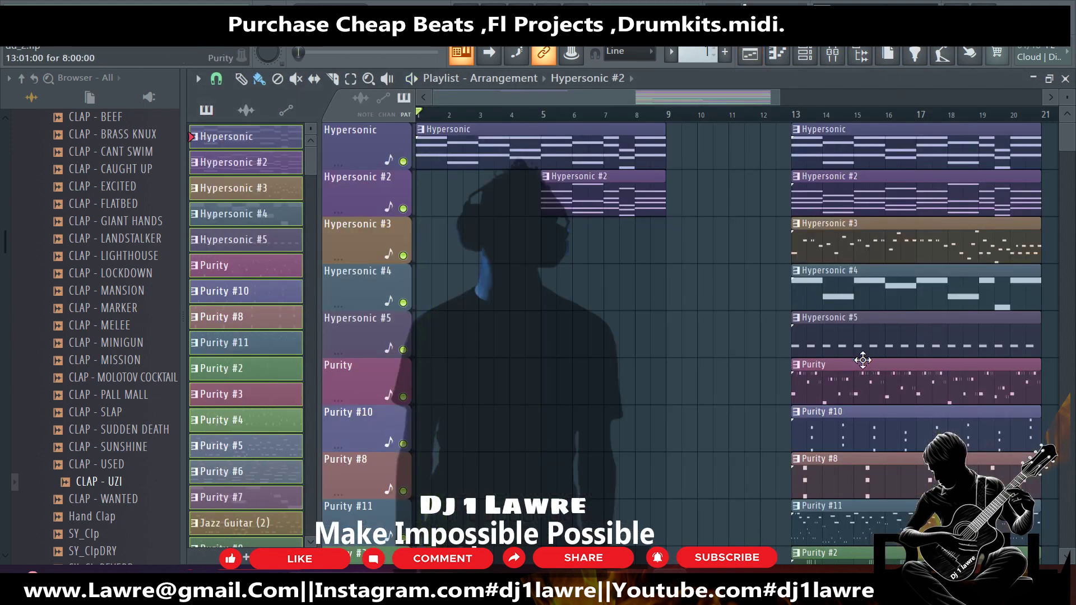
Copy the Purity #10 and Purity #8 clips to bar 1 on their tracks and audition the intro.
left_click_drag(856, 252, 866, 254)
left_click_drag(951, 386, 442, 485)
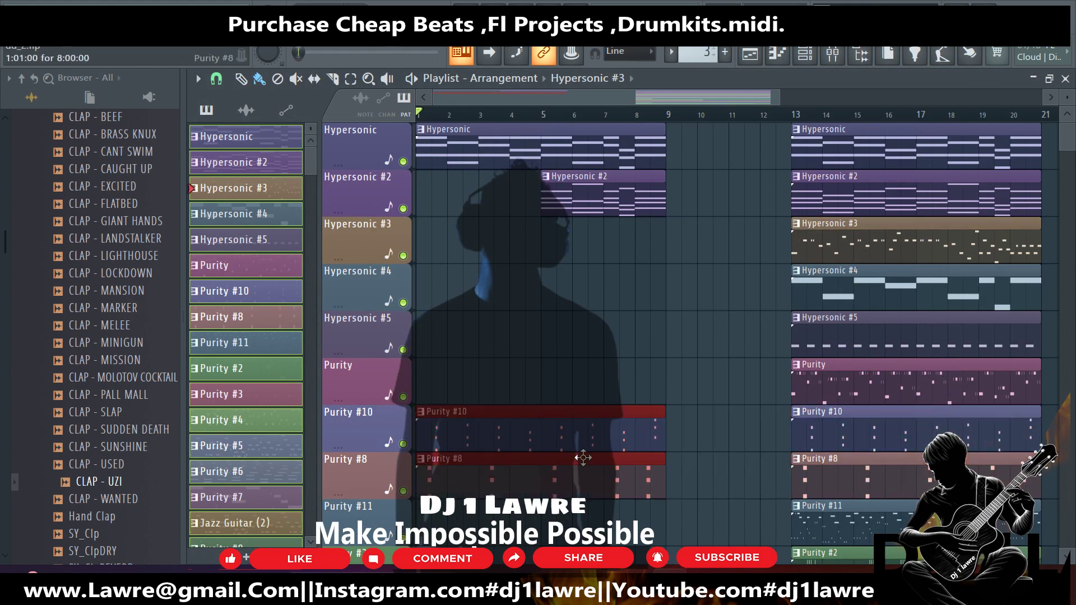
key("space")
scroll(576, 440, "down", 2)
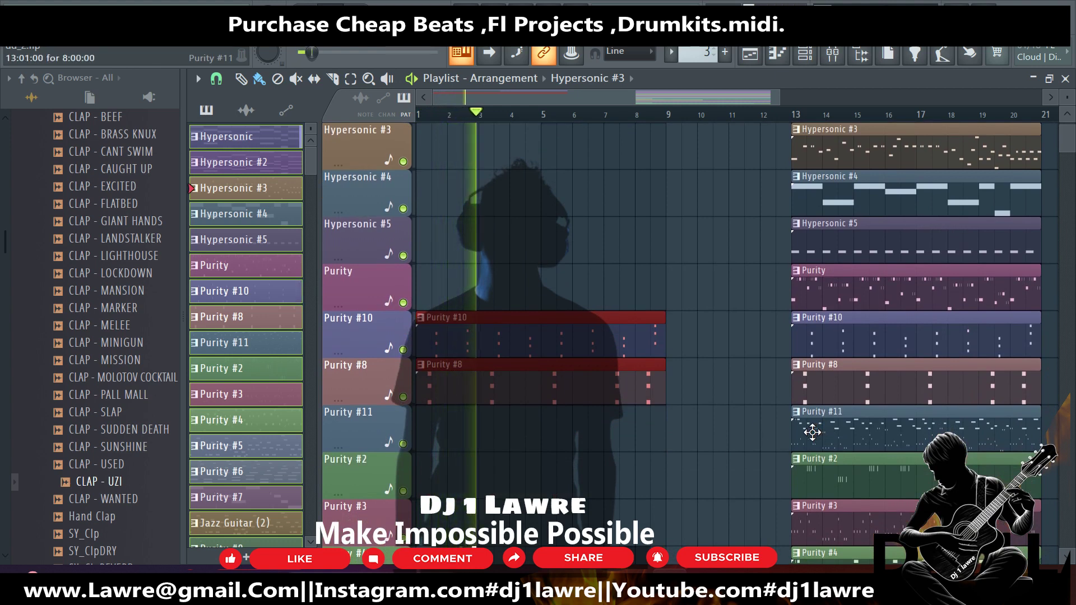
scroll(813, 432, "down", 1)
key("space")
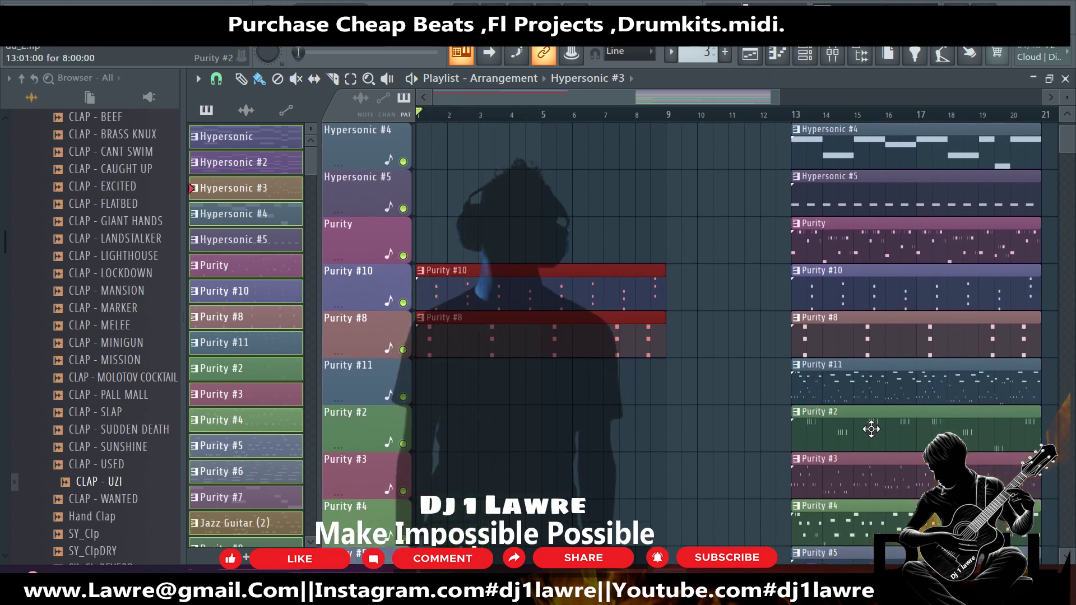
Audition the Purity #11 clip at bar 1, return it to bar 13 and move the Purity #2 clip to bar 1 instead.
left_click_drag(874, 387, 356, 378)
key("space")
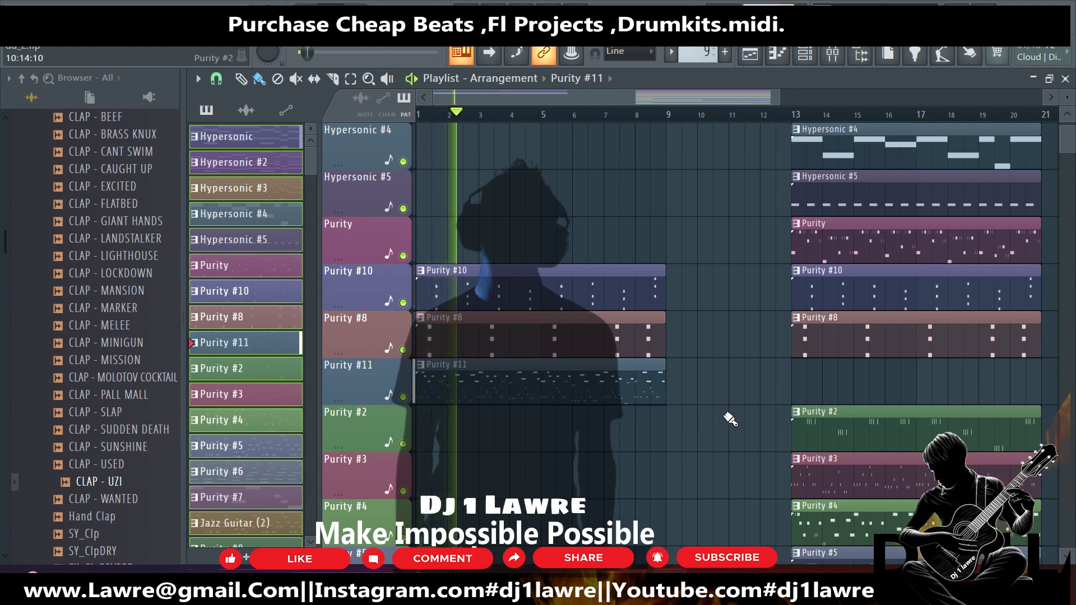
key("space")
left_click_drag(895, 421, 830, 389)
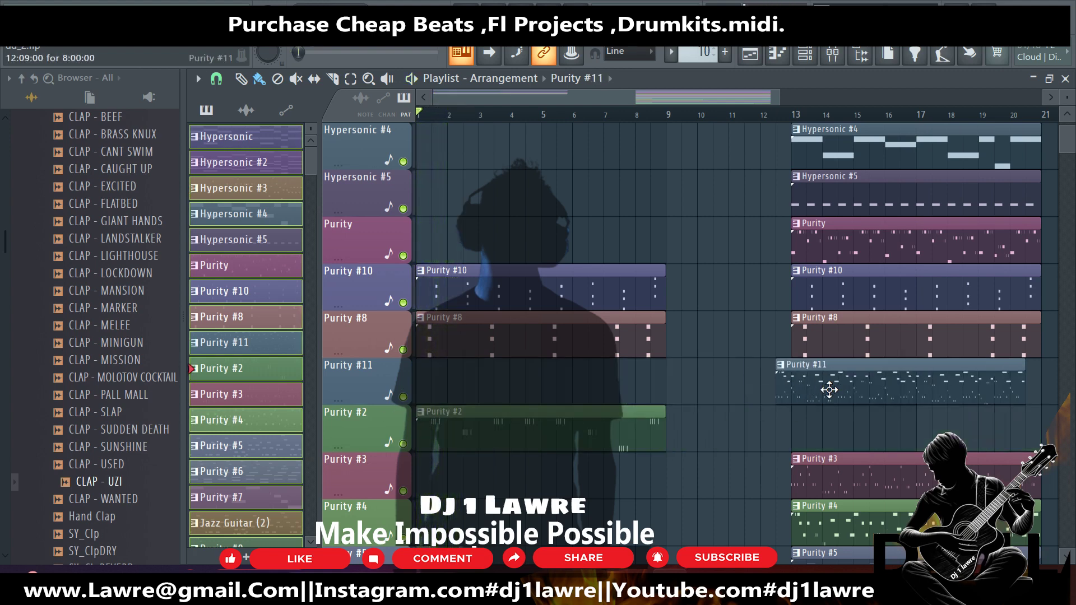
scroll(796, 418, "down", 3)
key("space")
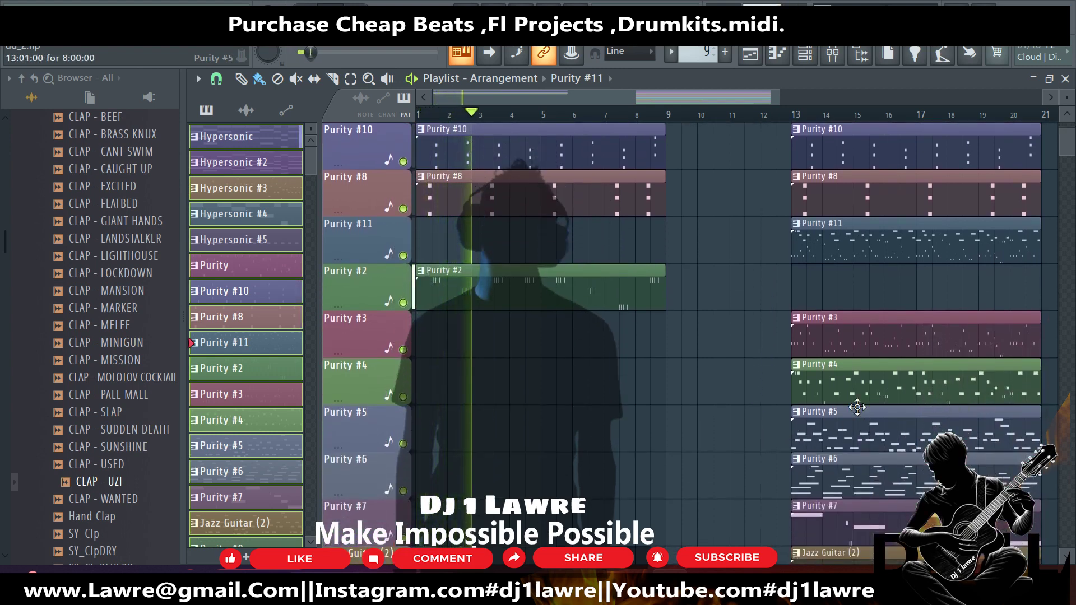
Audition the Purity #3 clip at bar 1, move the Purity #5 clip to bar 1 and return Purity #3 to bar 13.
key("space")
left_click_drag(840, 341, 435, 366)
key("space")
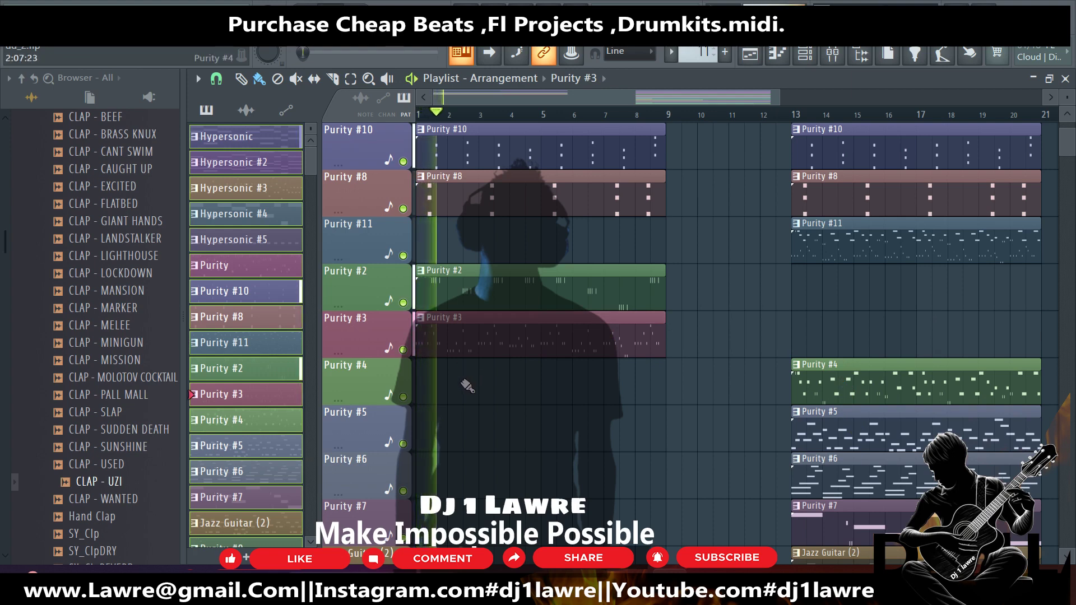
left_click_drag(840, 423, 464, 423)
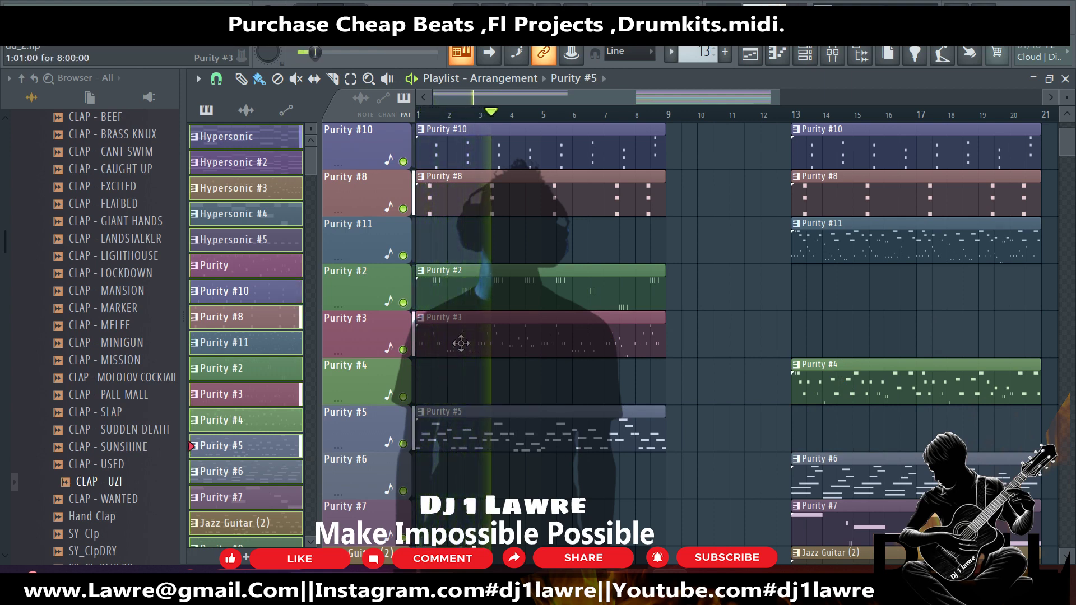
left_click_drag(464, 340, 837, 338)
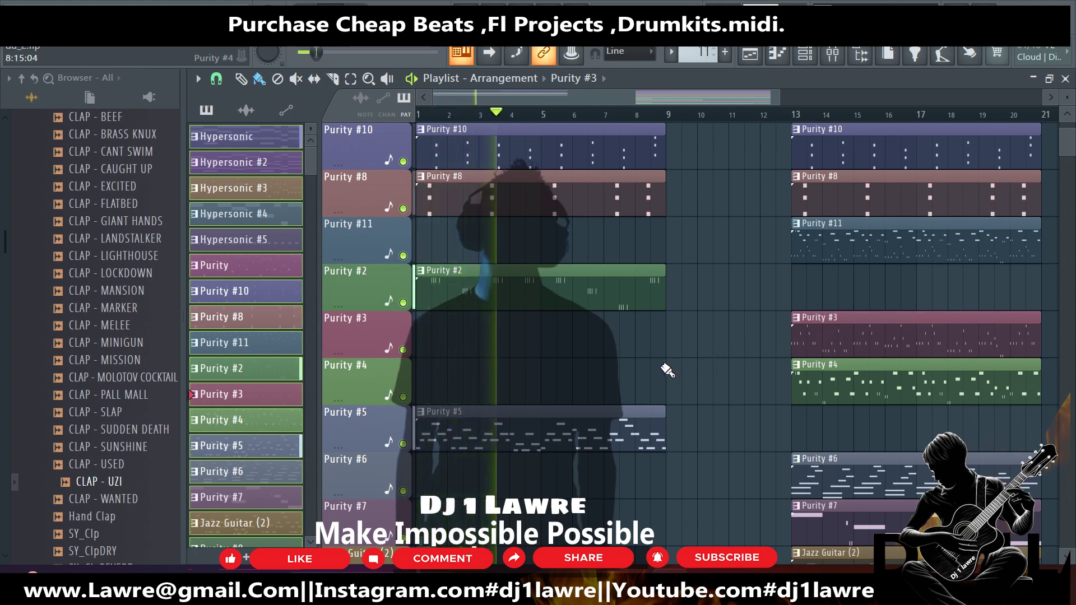
Lower the Purity #10 channel's volume in the channel rack and replay the playlist arrangement from the start.
double_click(589, 298)
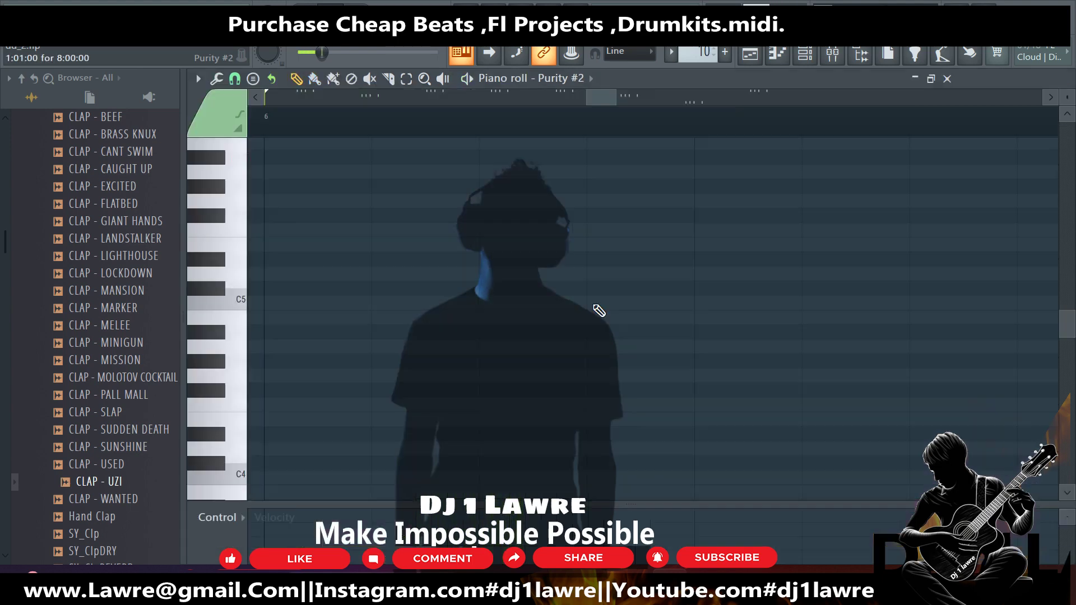
left_click(805, 55)
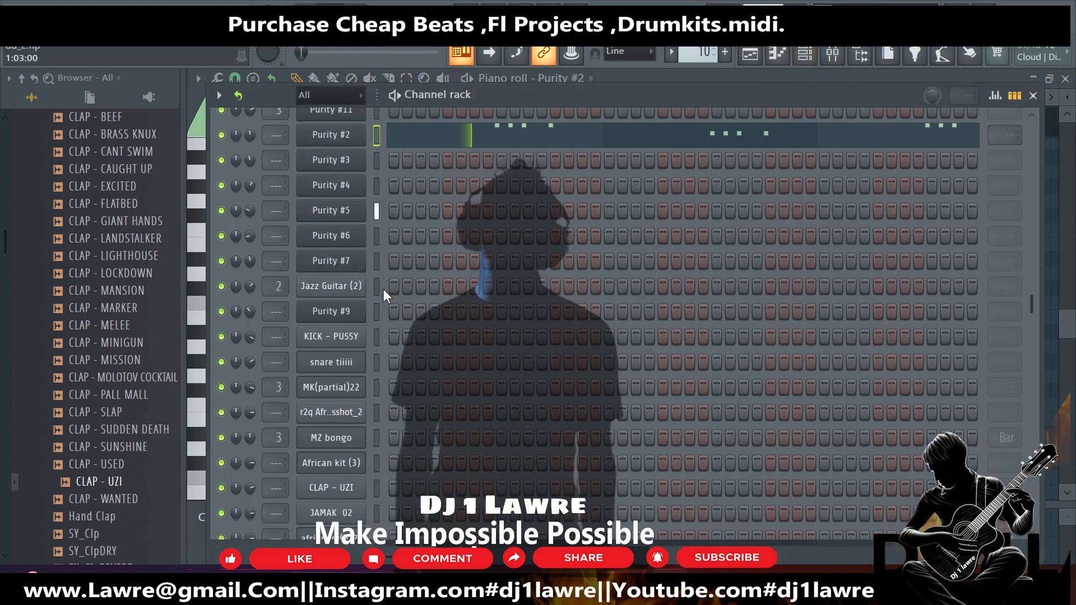
scroll(387, 286, "up", 5)
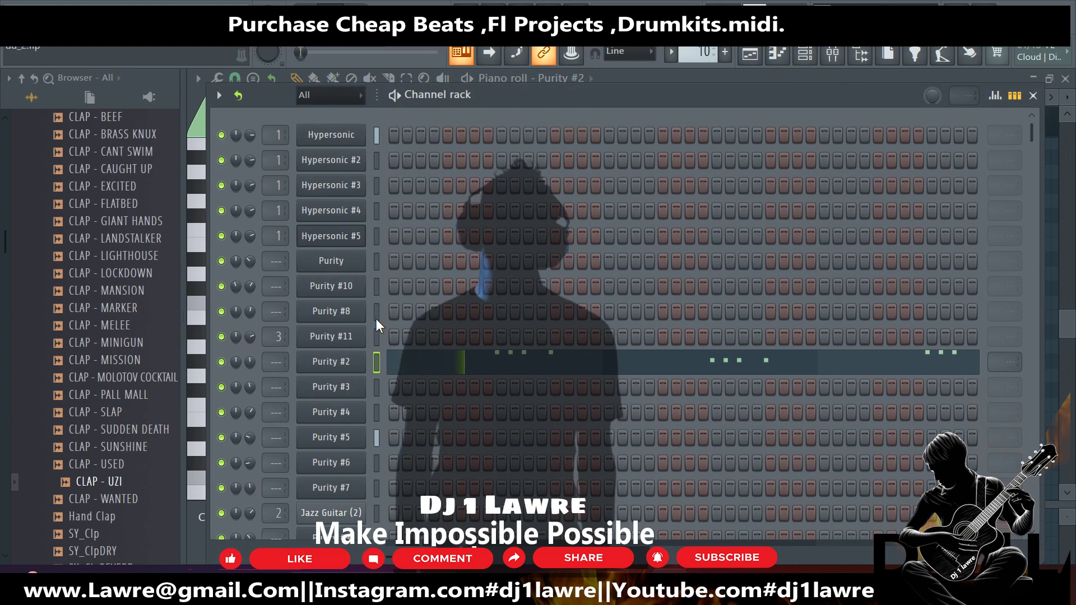
left_click_drag(250, 286, 250, 297)
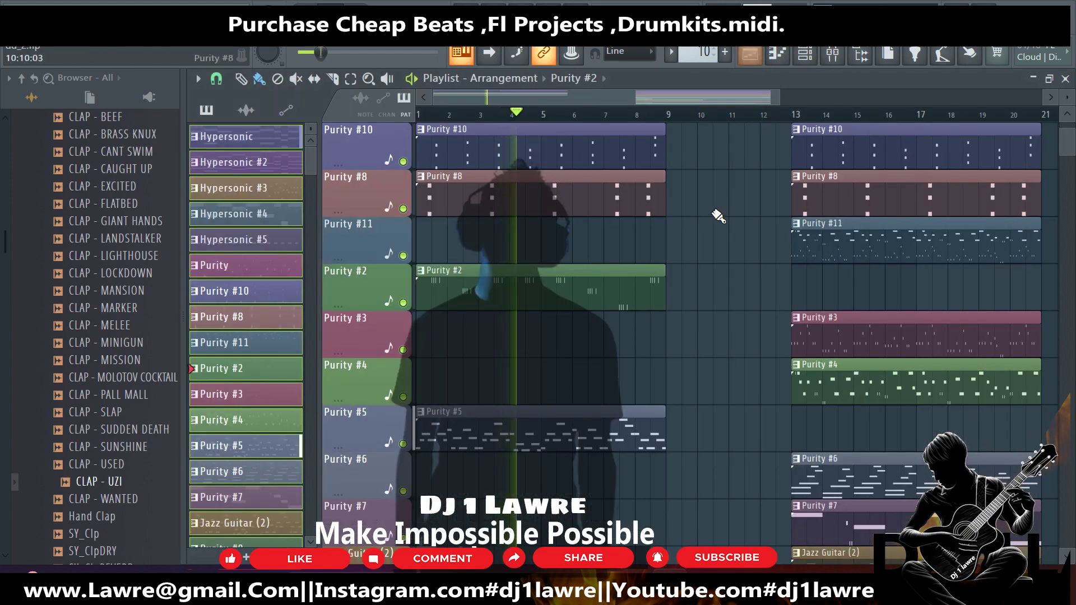
scroll(560, 243, "up", 4)
key("space")
scroll(698, 243, "up", 2)
key("space")
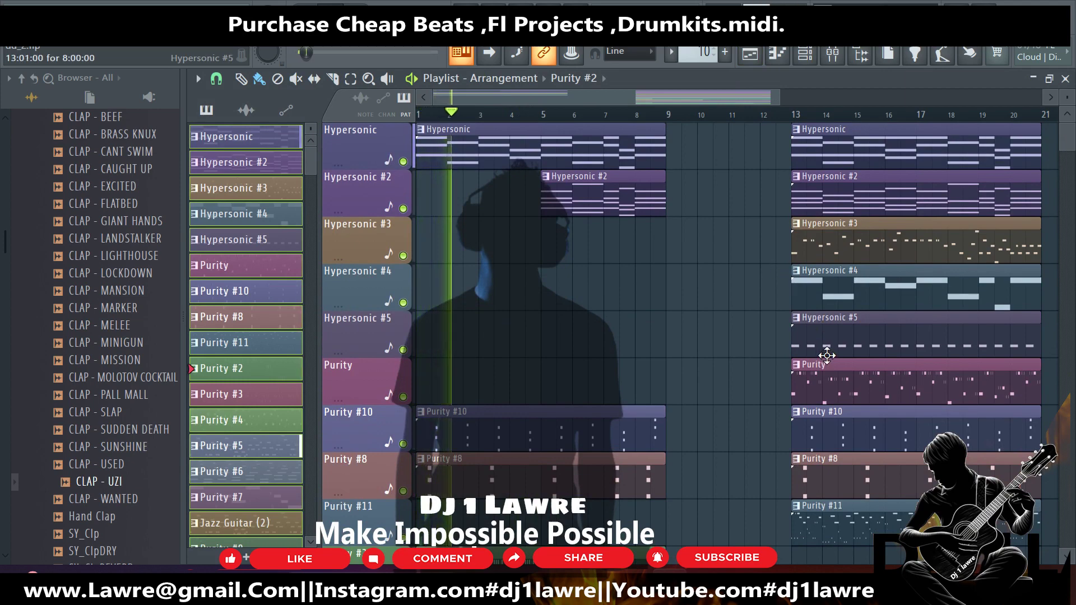
Move the r2q Afro rimsshot_2 clip into the intro section and trim its start to bar 5.
scroll(828, 357, "down", 13)
scroll(826, 355, "down", 1)
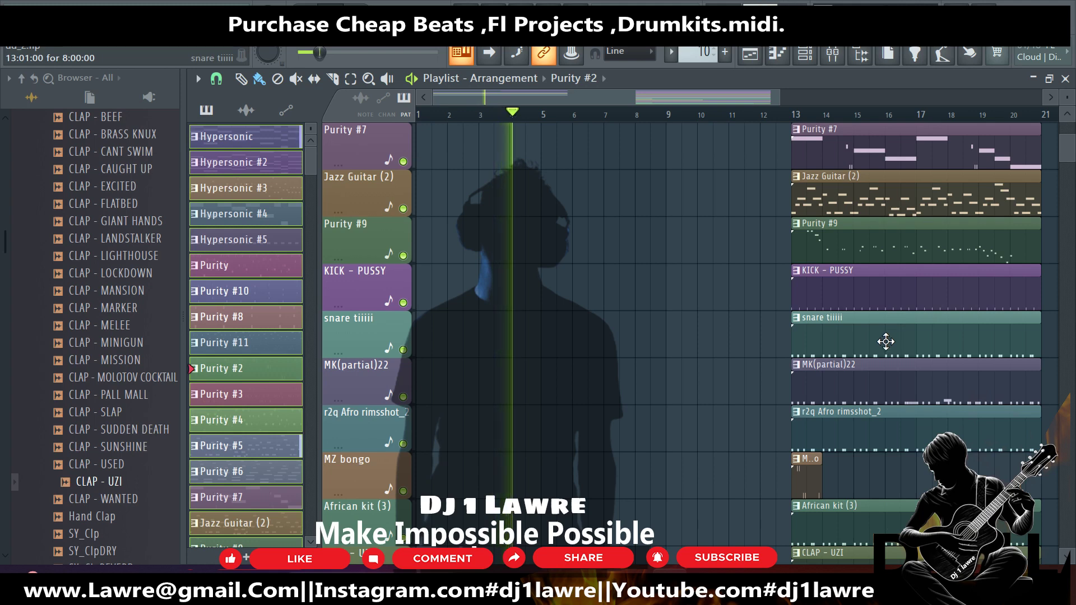
left_click_drag(882, 344, 541, 387)
scroll(837, 372, "down", 1)
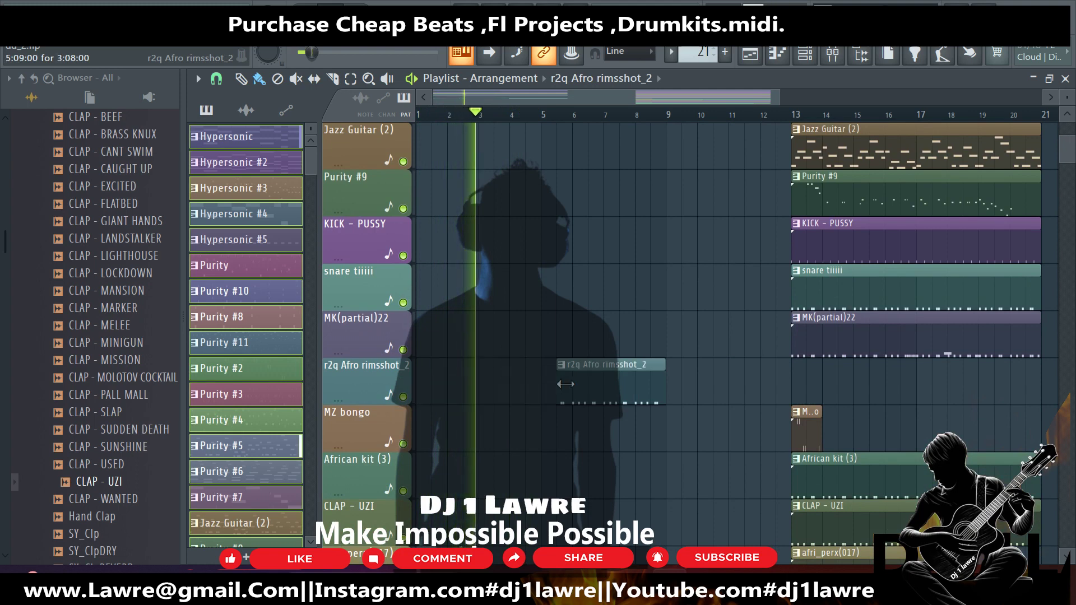
Set the r2q Afro rimsshot_2 channel's volume to 55% and return to the playlist.
double_click(563, 387)
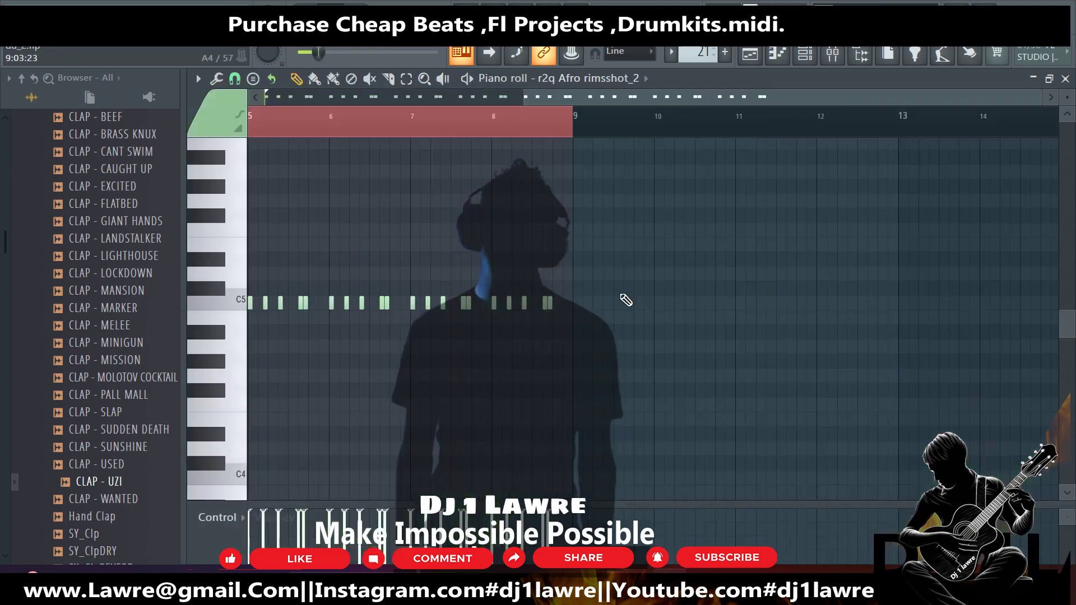
left_click(805, 54)
scroll(277, 237, "down", 10)
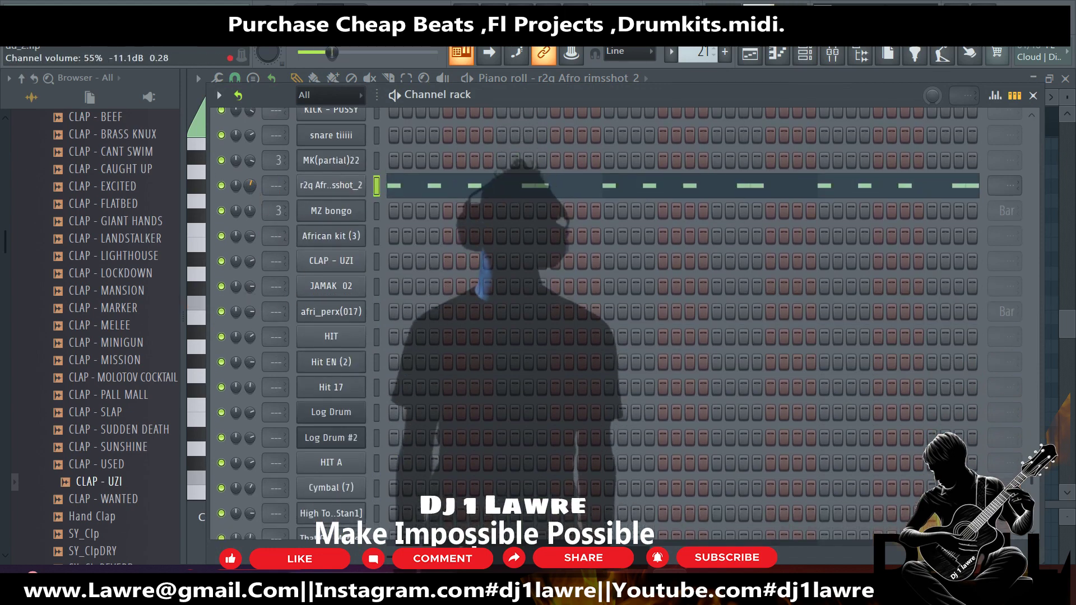
left_click(752, 55)
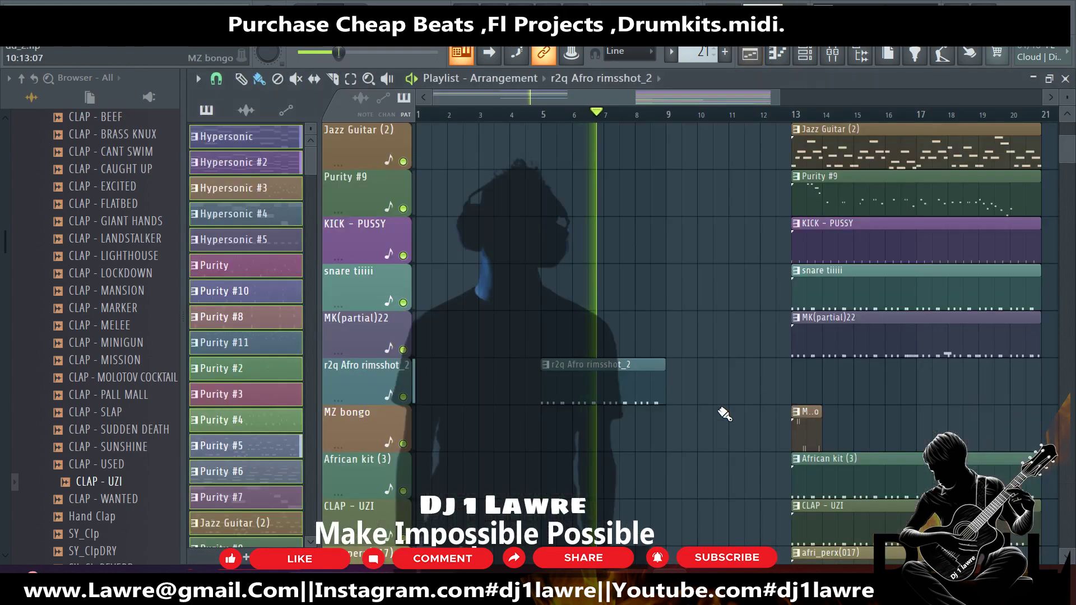
Review the intro clips and the drum tracks across the whole arrangement during playback.
scroll(723, 413, "up", 3)
scroll(723, 413, "up", 5)
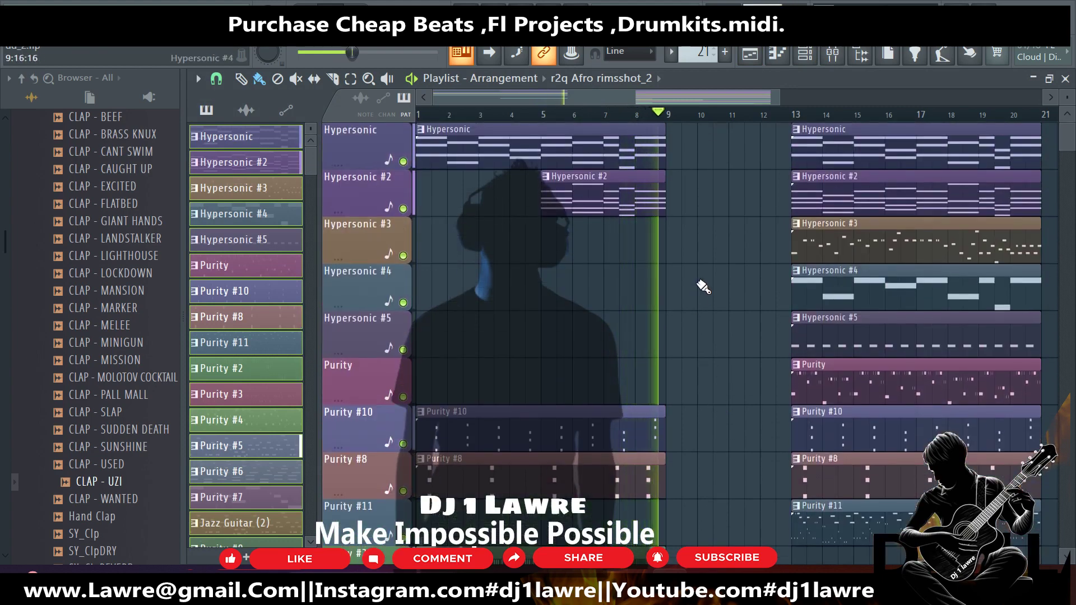
scroll(697, 312, "down", 5)
scroll(696, 318, "down", 10)
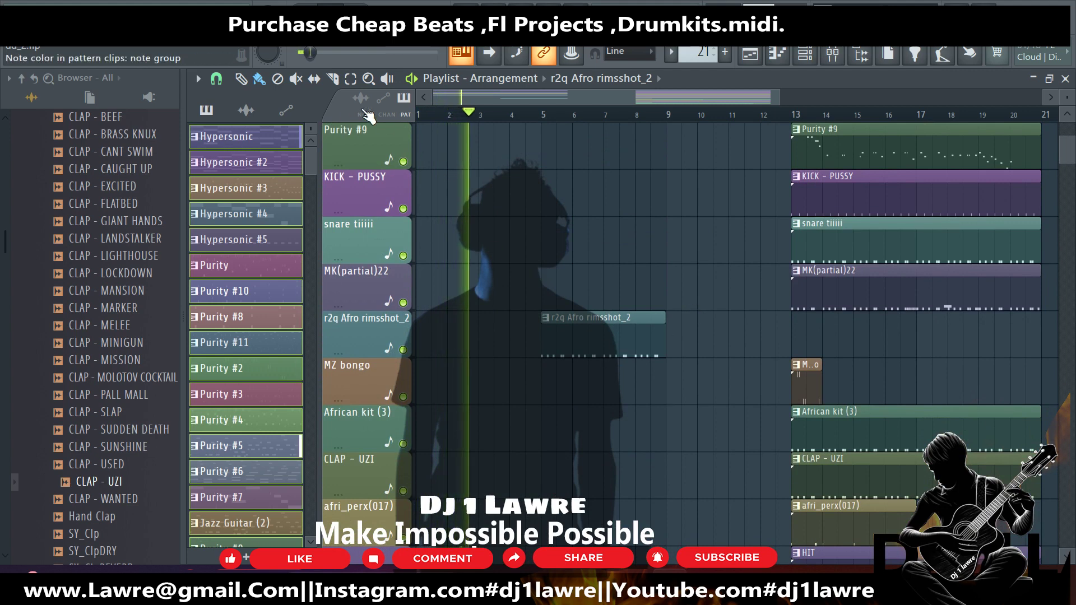
scroll(623, 235, "down", 3)
scroll(600, 275, "up", 10)
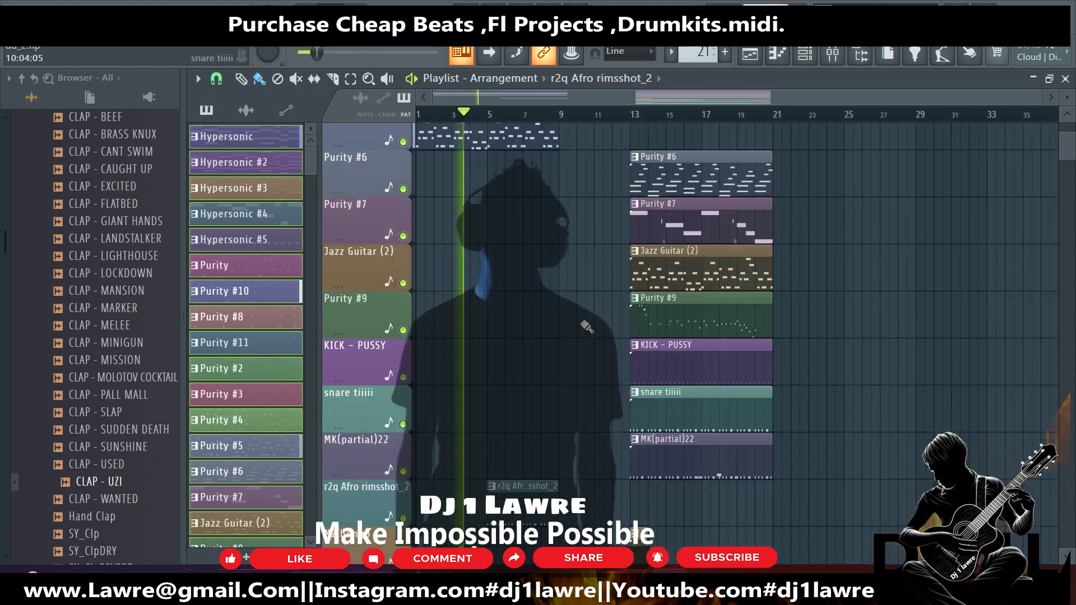
scroll(578, 316, "up", 7)
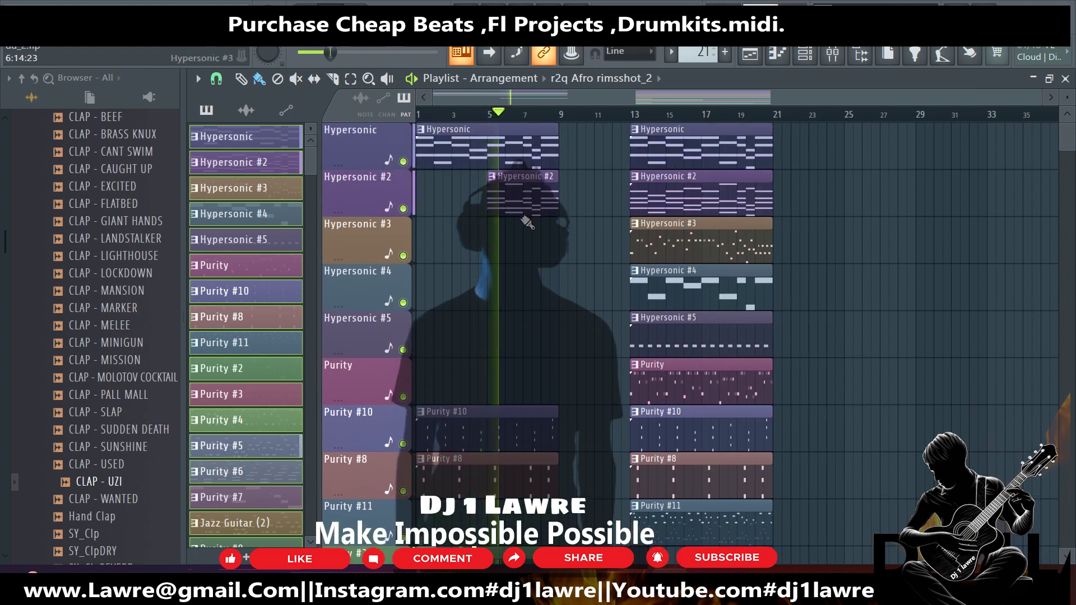
scroll(695, 190, "down", 12)
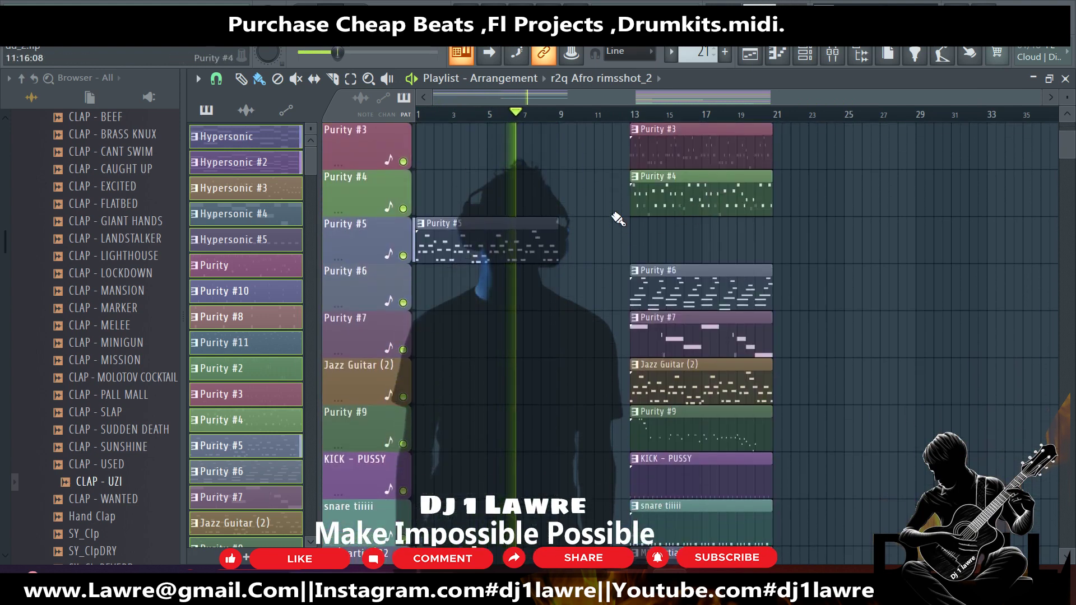
Select all of the clips starting at bar 13 and move them to bar 17.
scroll(813, 168, "down", 4)
scroll(1010, 119, "down", 3)
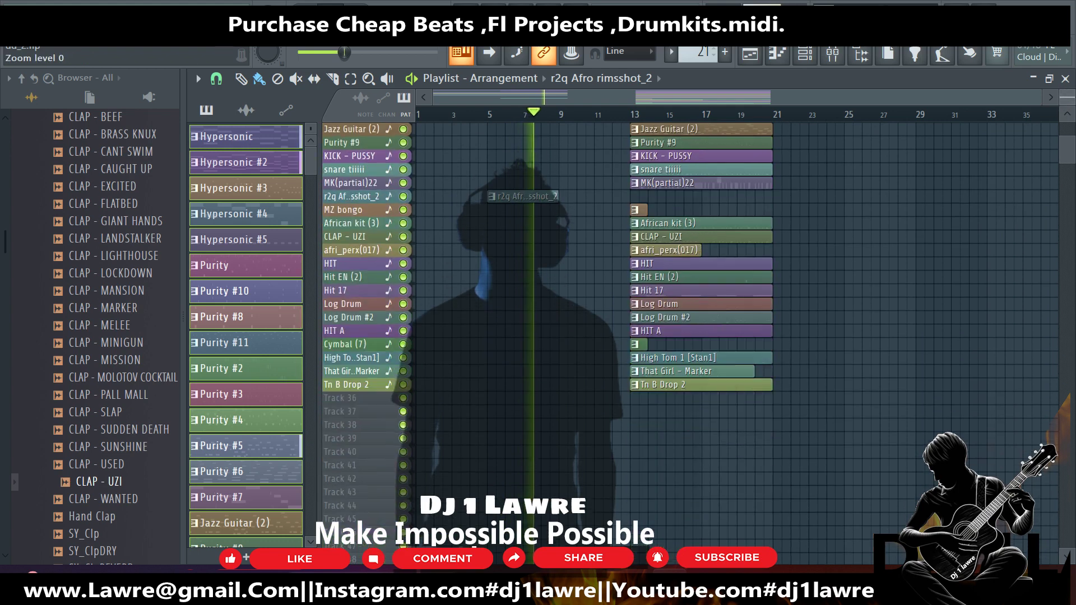
left_click_drag(834, 438, 632, 5)
left_click_drag(690, 185, 757, 180)
left_click(840, 424)
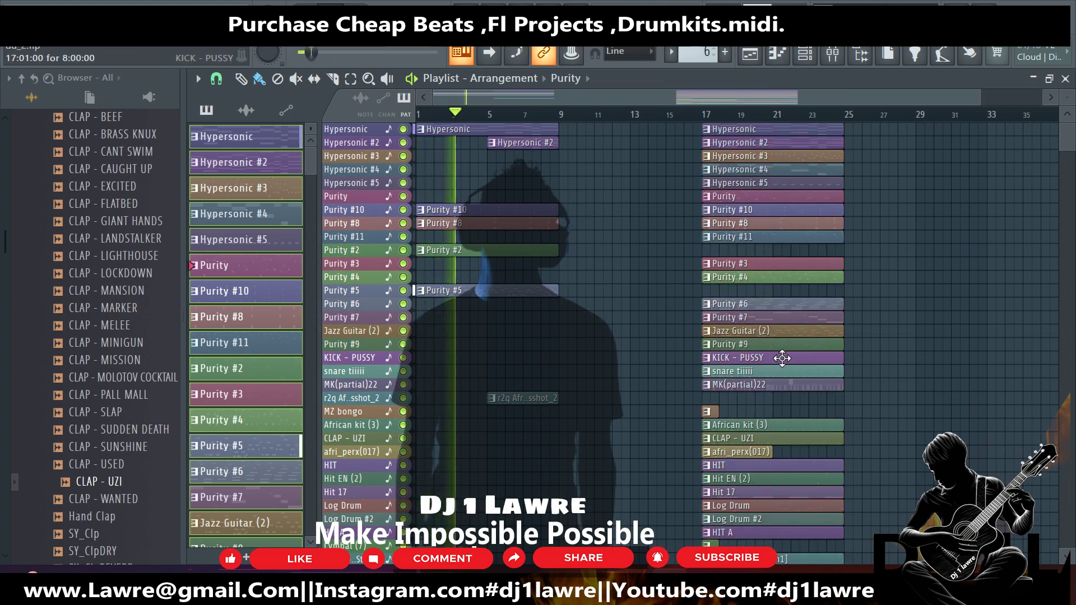
Copy the KICK - PUSSY clip to bar 9 and the r2q Afro rimsshot_2 clip to bars 9 and 13.
left_click_drag(783, 359, 631, 358)
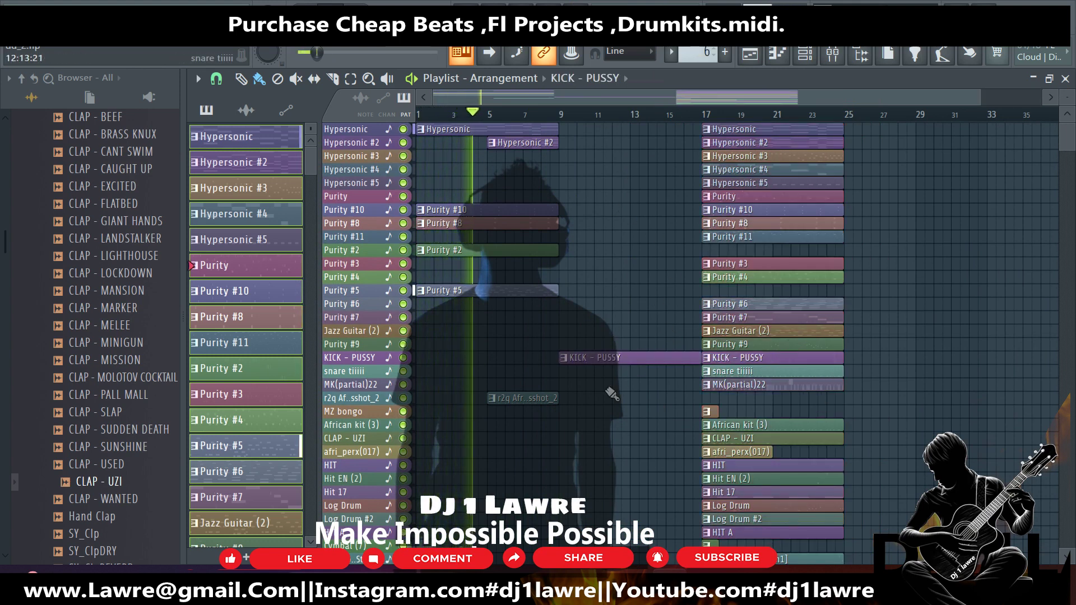
left_click_drag(524, 398, 682, 402)
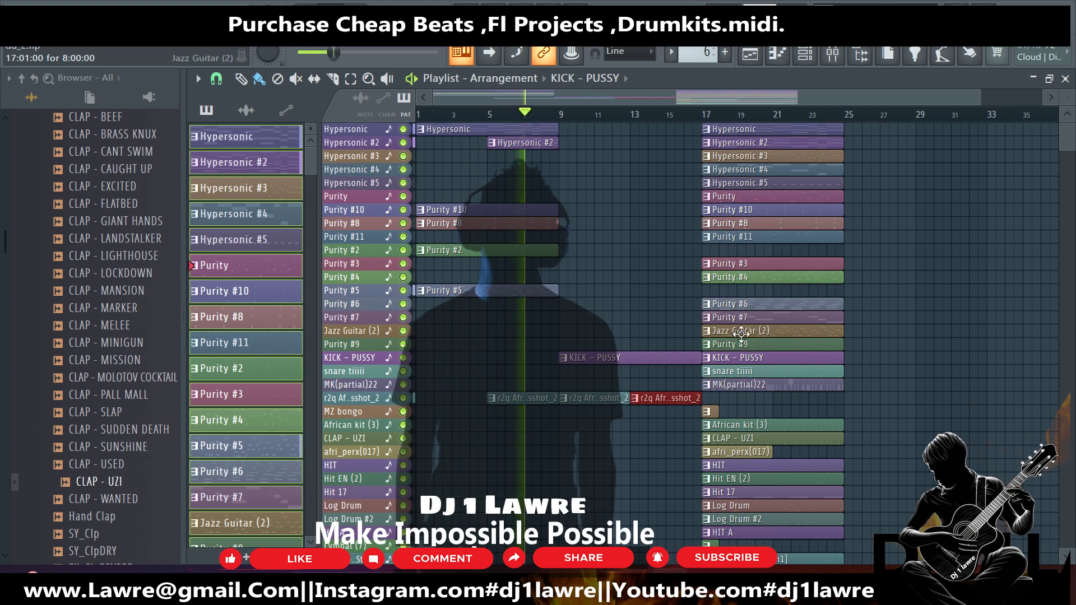
Place Hypersonic, Hypersonic #2 and a four-bar Hypersonic #4 clip at bar 9, and a four-bar Hypersonic #5 clip at bar 13.
left_click_drag(738, 184, 633, 185)
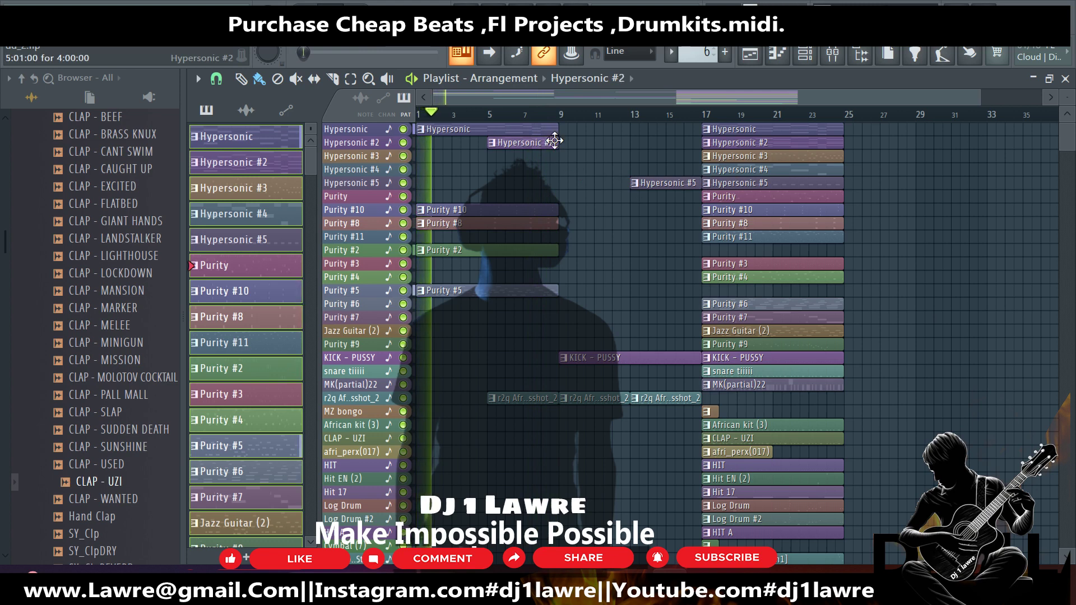
left_click_drag(569, 142, 593, 129)
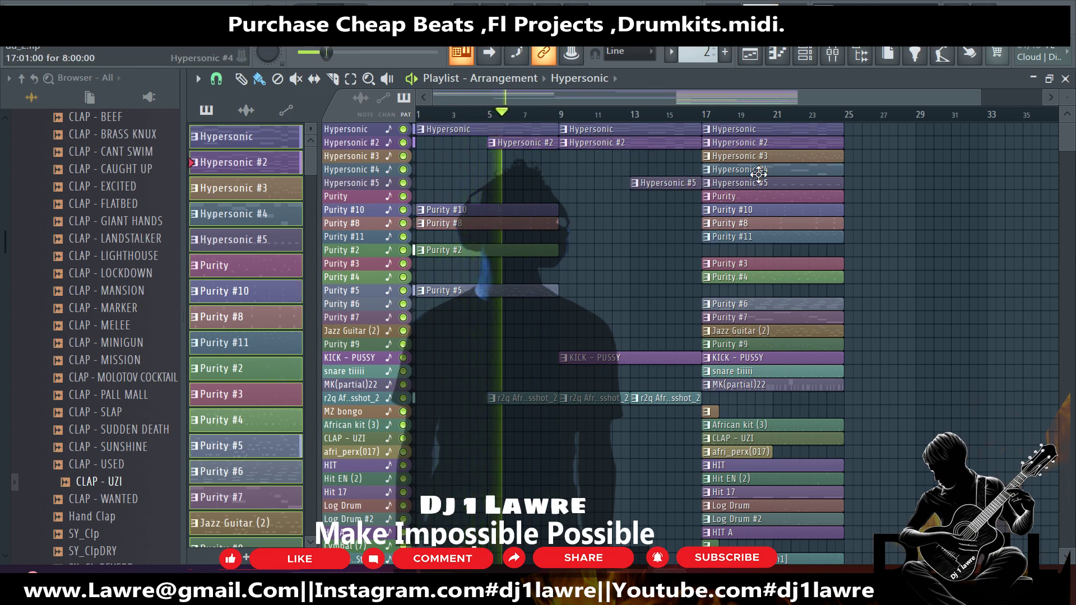
left_click_drag(762, 168, 636, 167)
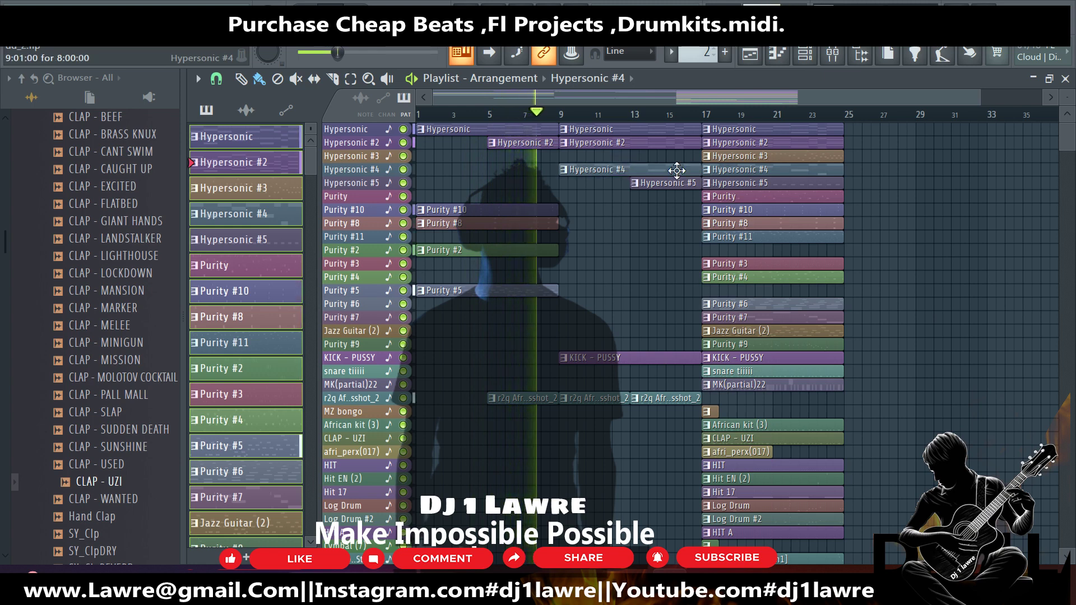
left_click(650, 170)
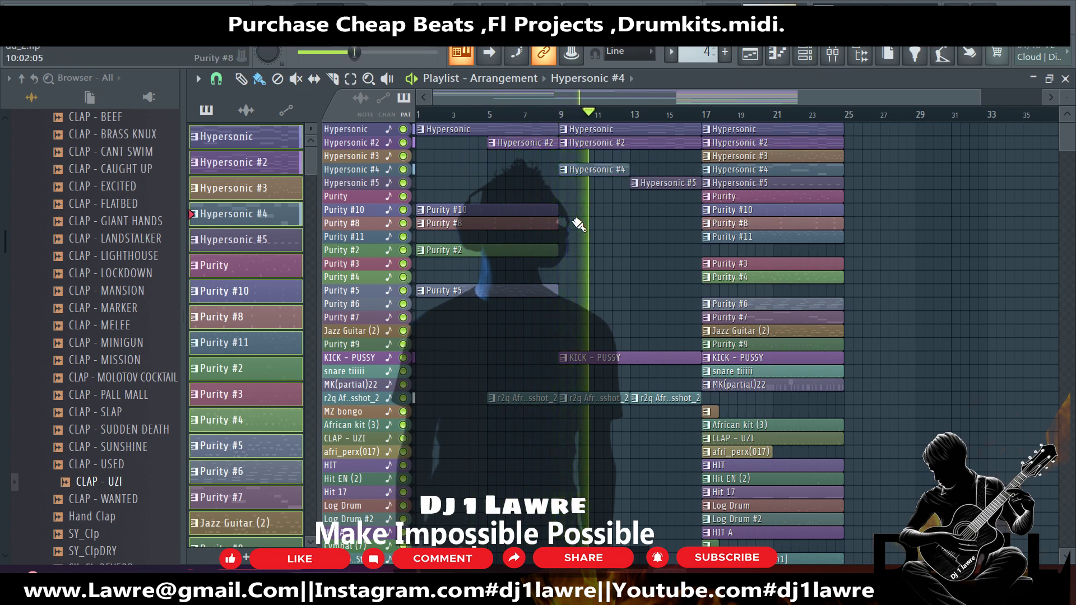
Duplicate the intro's Purity #10, Purity #8, Purity #2 and Purity #5 clips to bar 9.
left_click_drag(560, 205, 418, 297)
left_click_drag(493, 294, 637, 294)
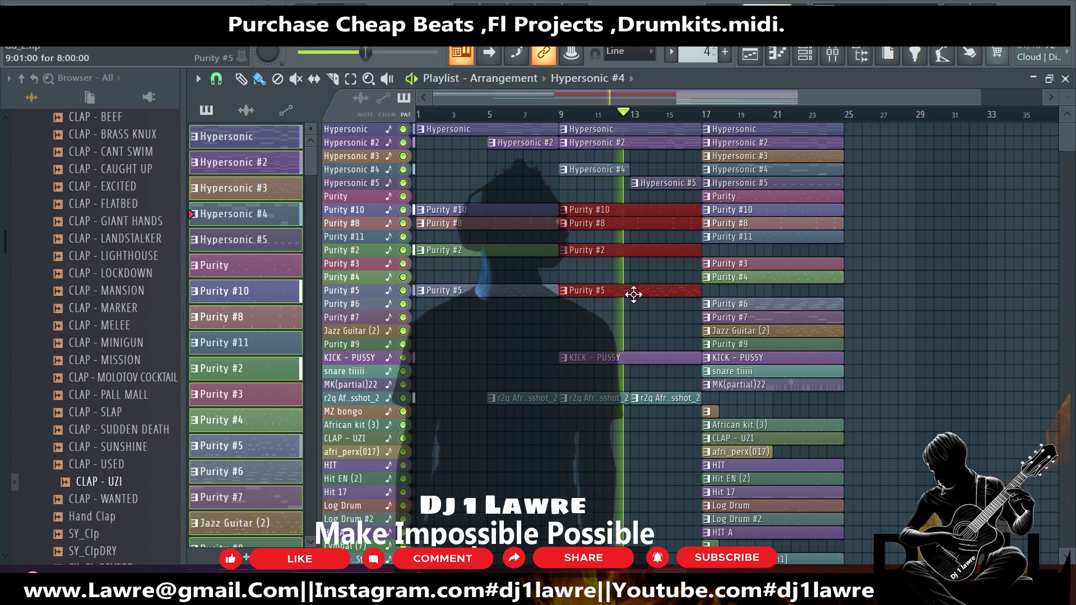
left_click(643, 319)
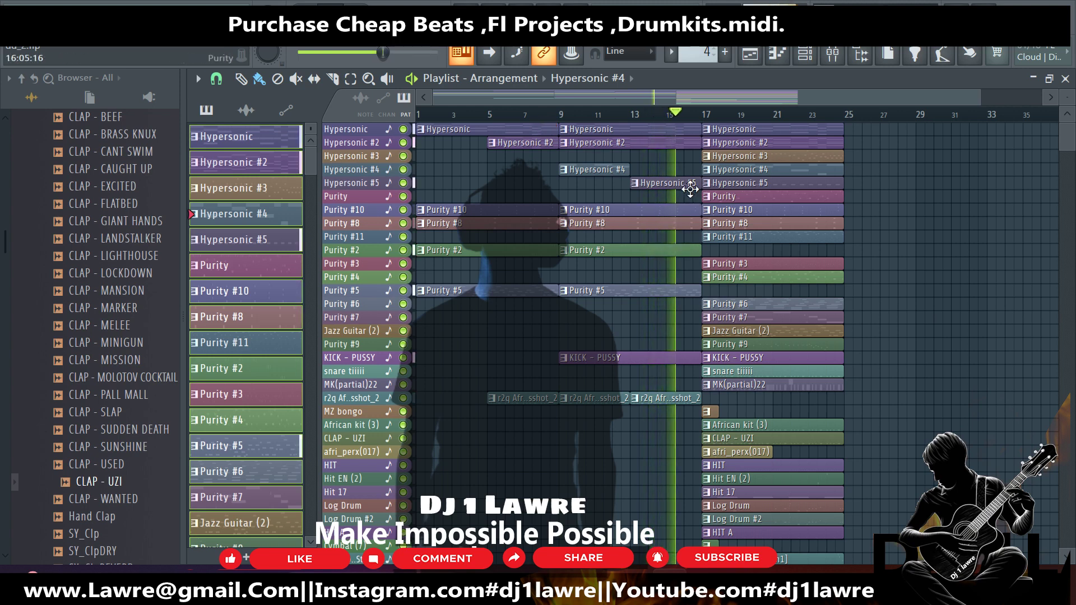
Replay from just before bar 9, trim the KICK - PUSSY clip to four bars and place a half-bar copy at bar 13.
key("space")
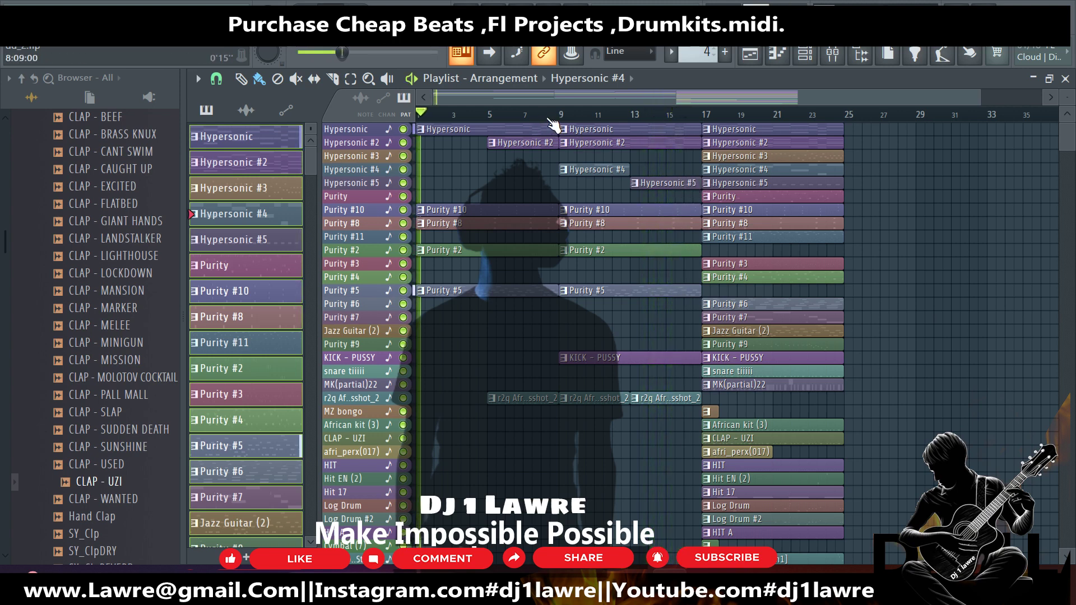
left_click(550, 119)
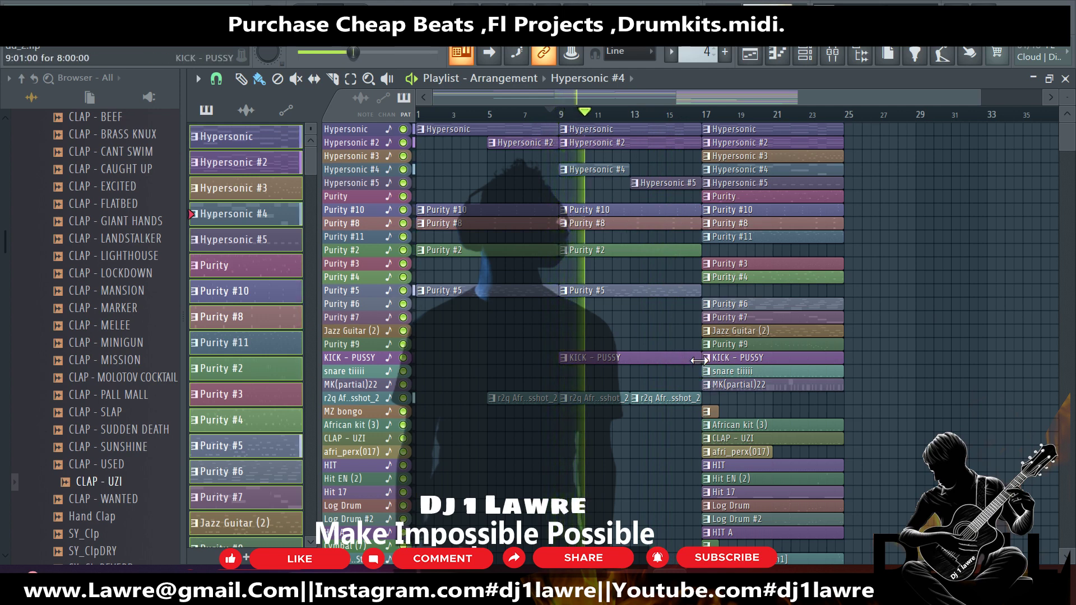
left_click_drag(701, 369, 626, 362)
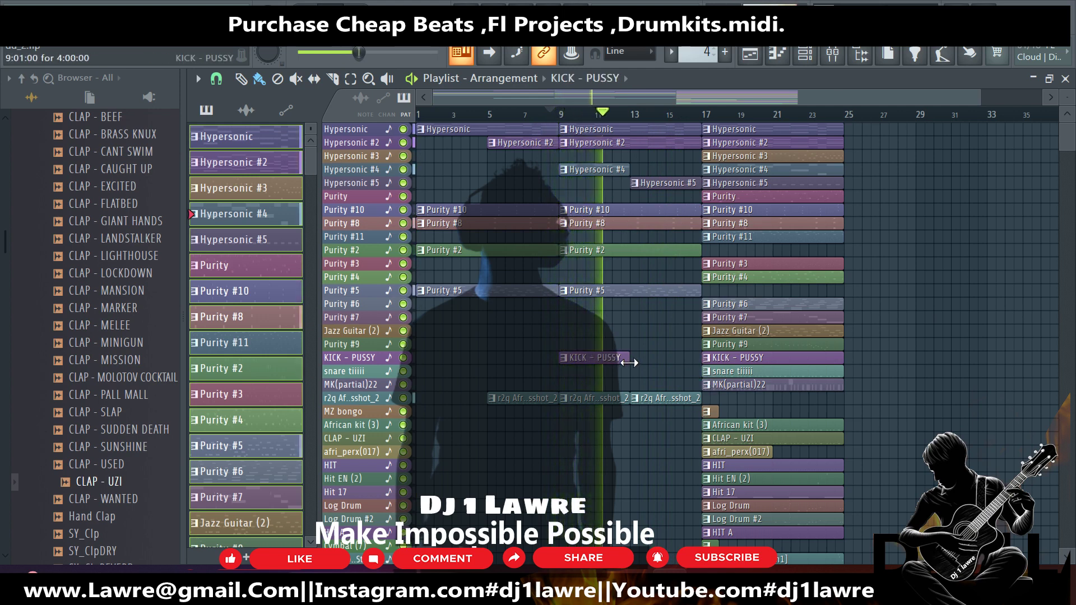
left_click(632, 363)
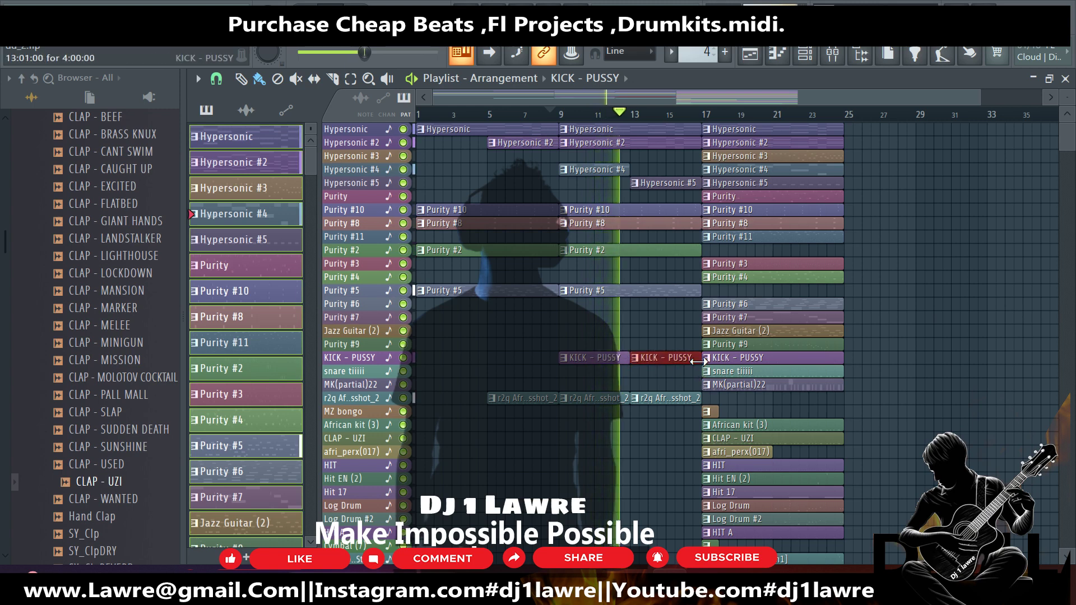
left_click_drag(700, 362, 637, 364)
scroll(634, 362, "up", 3)
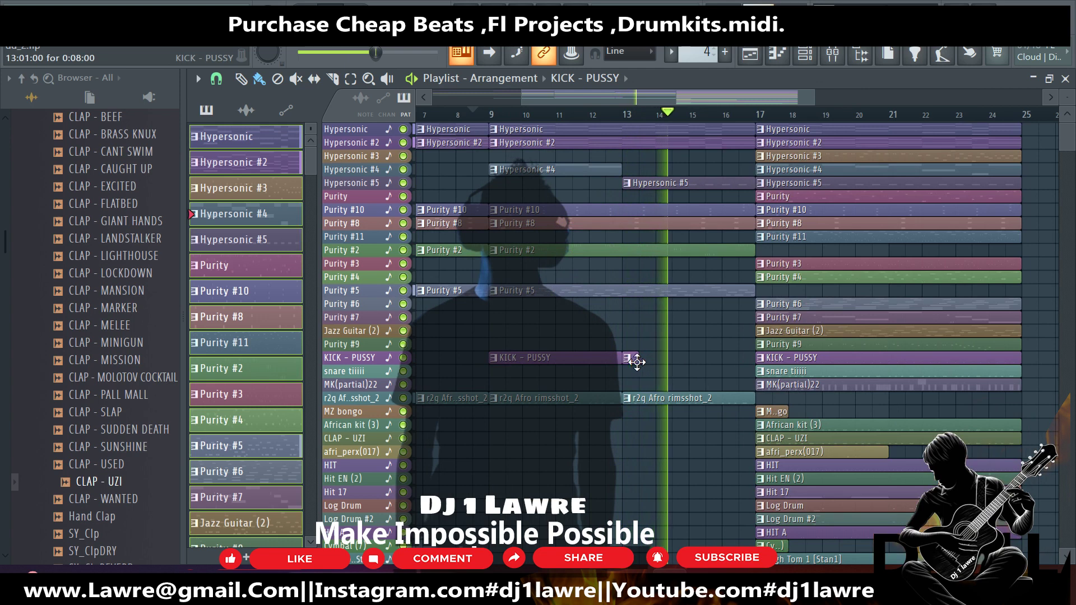
Place a few short KICK - PUSSY hits late in bar 14 and at the start of bar 15.
left_click(698, 360)
scroll(701, 370, "up", 2)
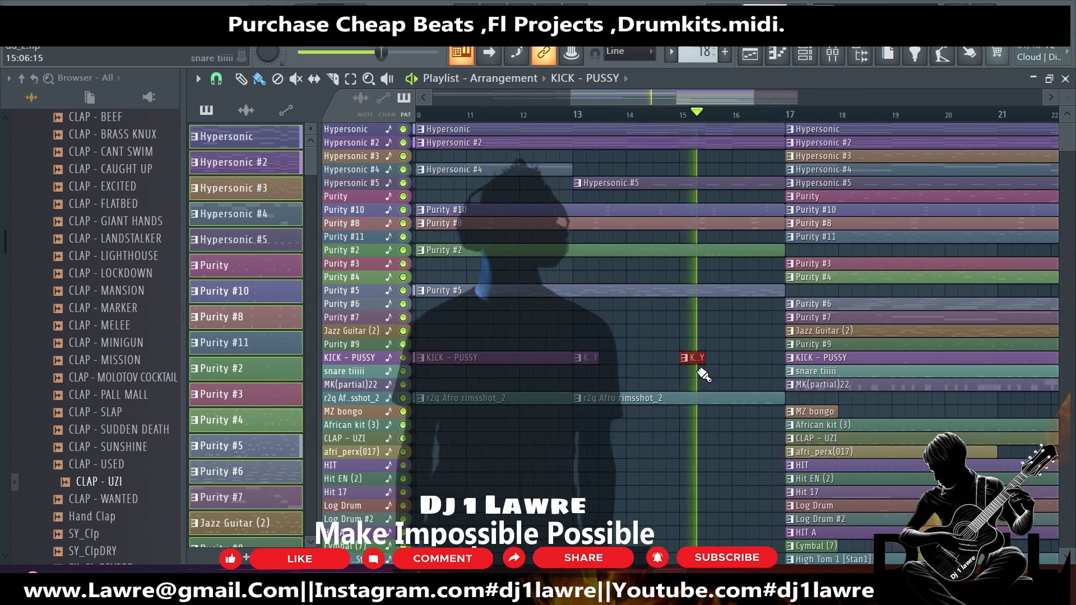
scroll(701, 370, "up", 2)
left_click_drag(707, 359, 660, 363)
scroll(689, 376, "up", 3)
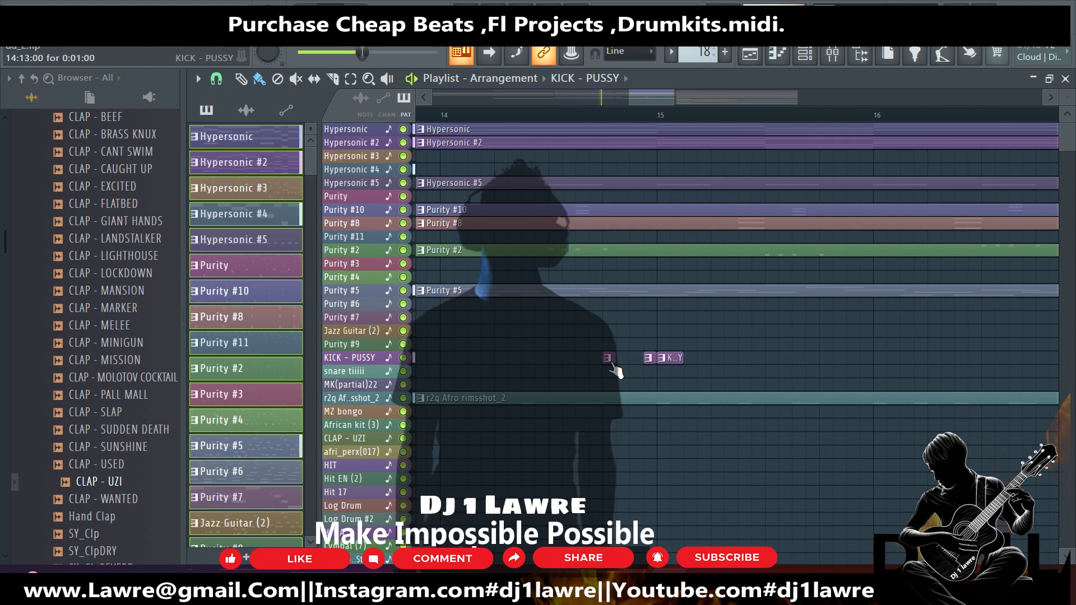
right_click(612, 364)
left_click(650, 364)
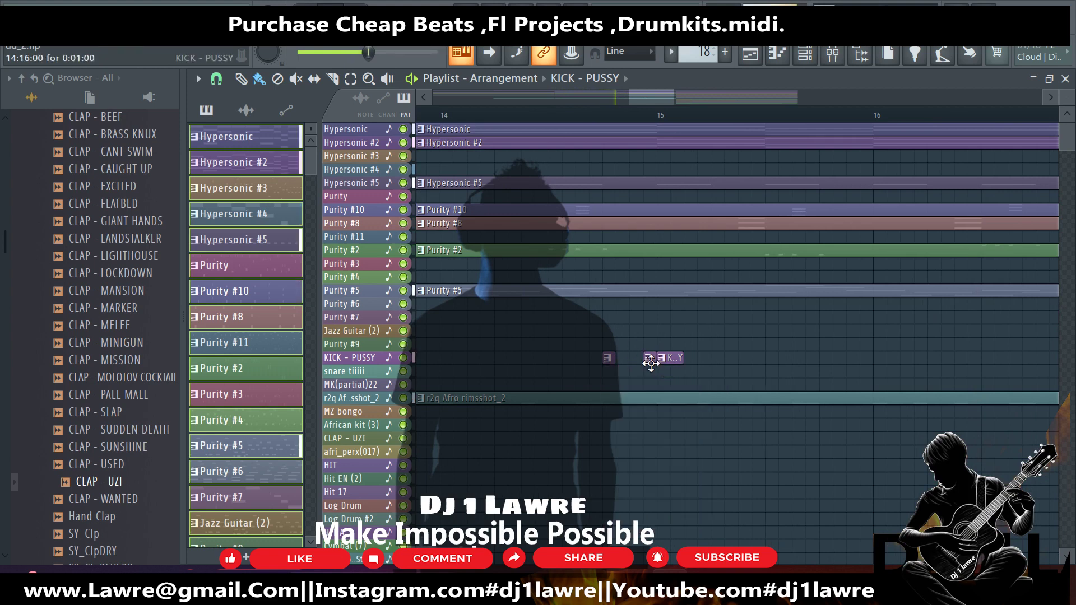
Add three short KICK - PUSSY hits in bar 16, from its start to just before bar 17.
scroll(651, 381, "down", 5)
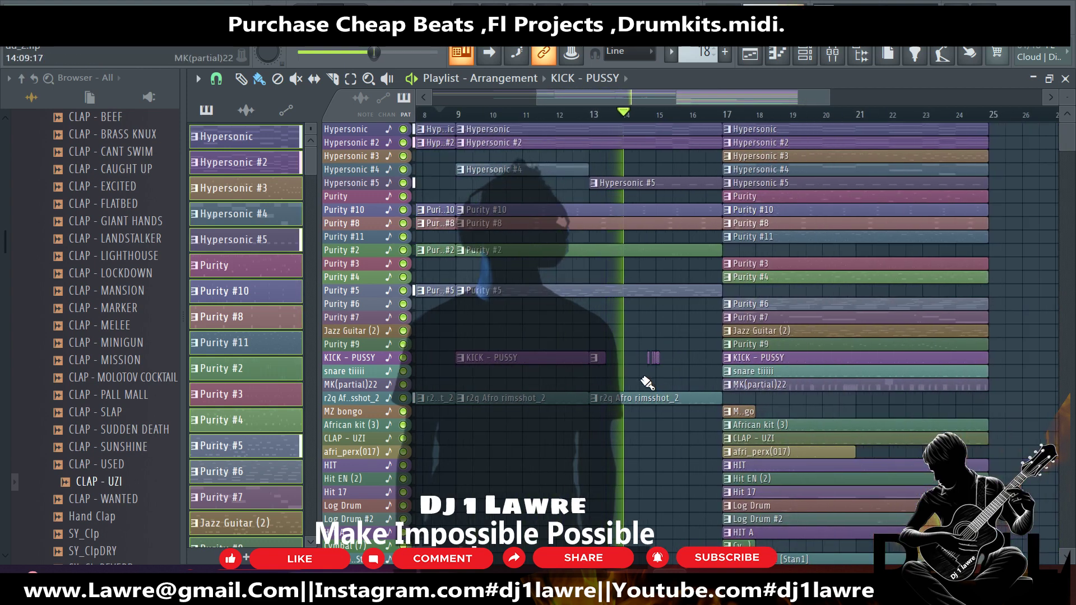
scroll(650, 386, "up", 4)
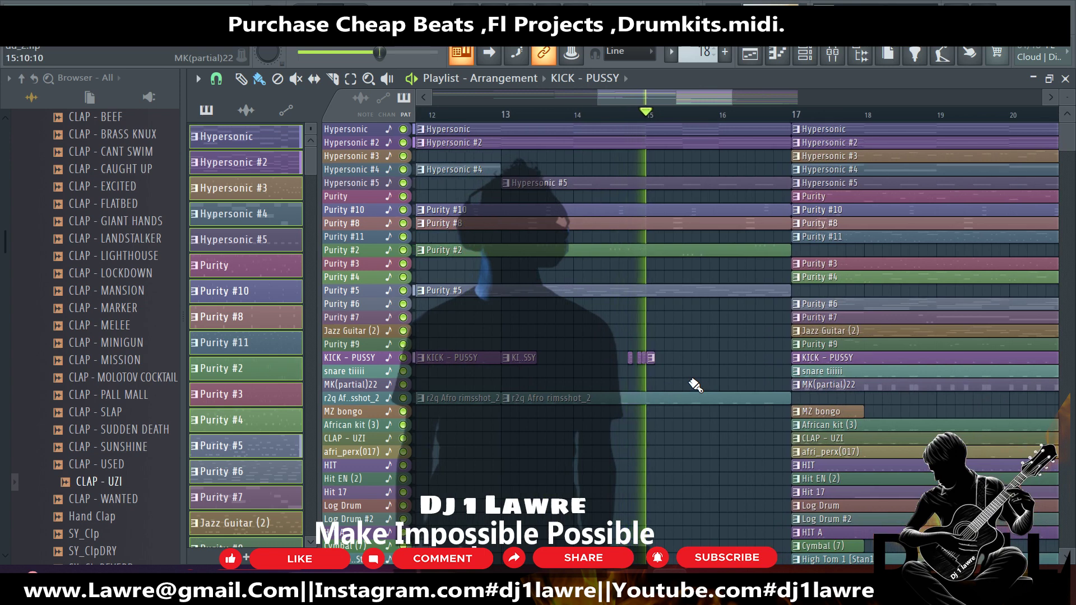
left_click(721, 358)
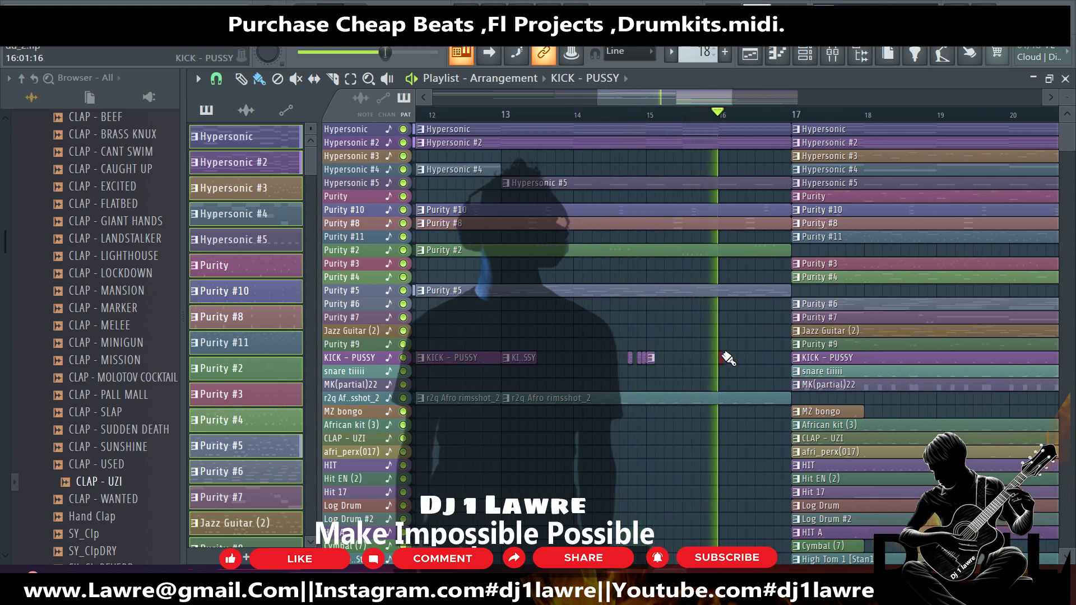
left_click(758, 357)
left_click(771, 357)
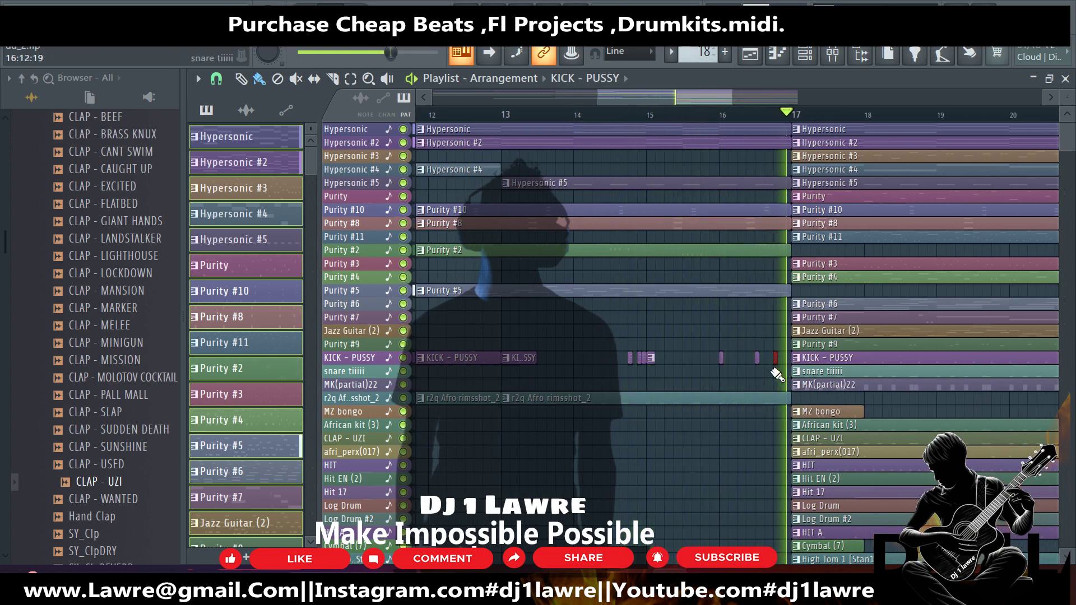
Place the High Tom 1 [Stan1] clip in the section before bar 17.
scroll(754, 375, "down", 2)
scroll(734, 420, "down", 3)
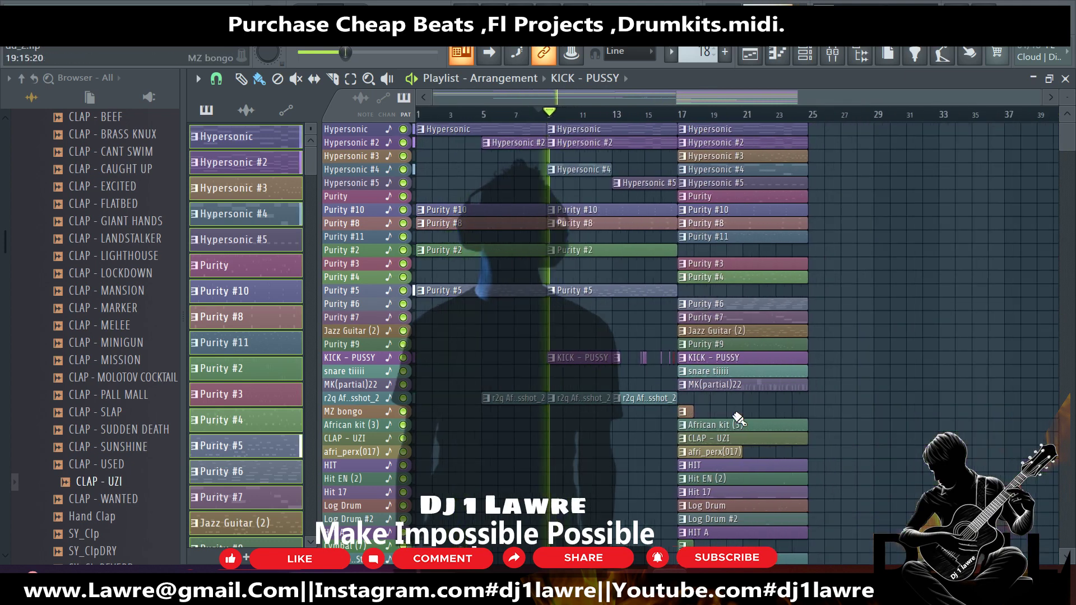
scroll(739, 432, "down", 3)
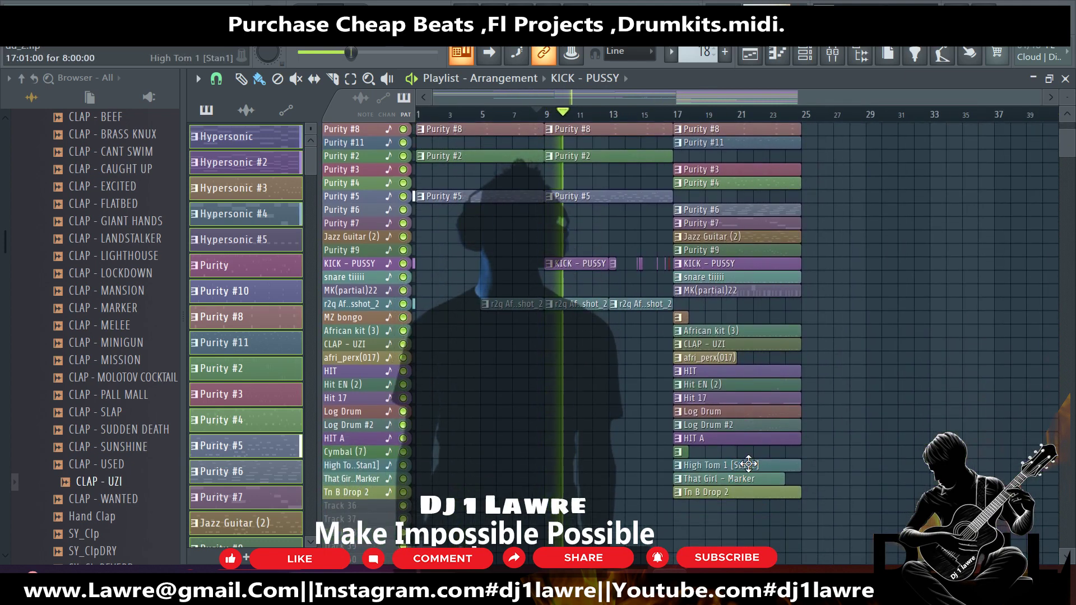
left_click_drag(749, 464, 607, 465)
Delete the four-bar Hypersonic #4 clip at bar 9.
scroll(621, 467, "up", 4)
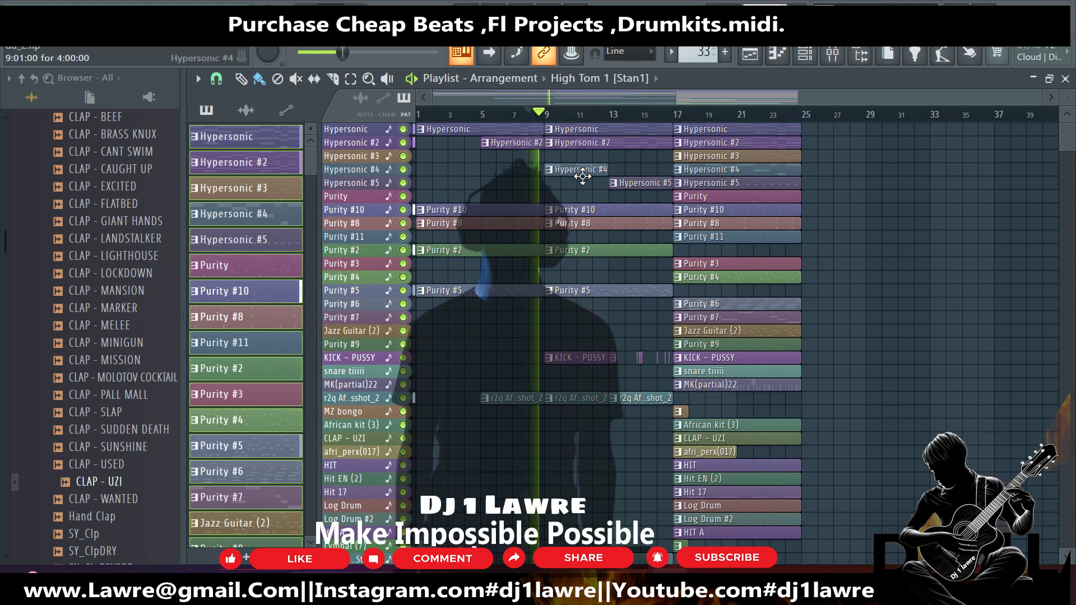
key("space")
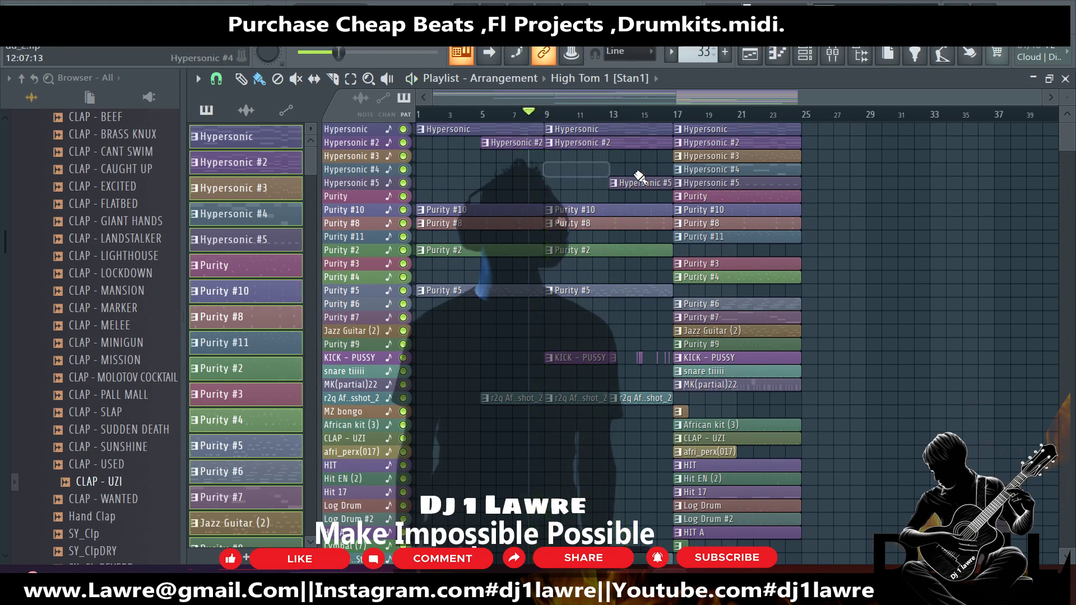
Try a Hypersonic #3 clip at bar 9 and remove it again.
left_click(552, 155)
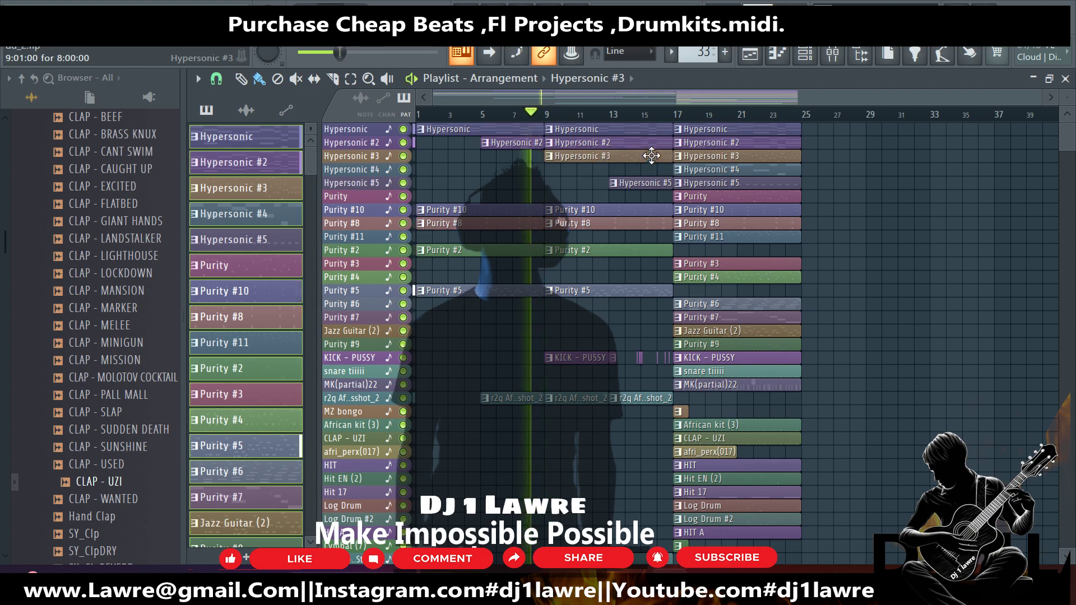
left_click(672, 157)
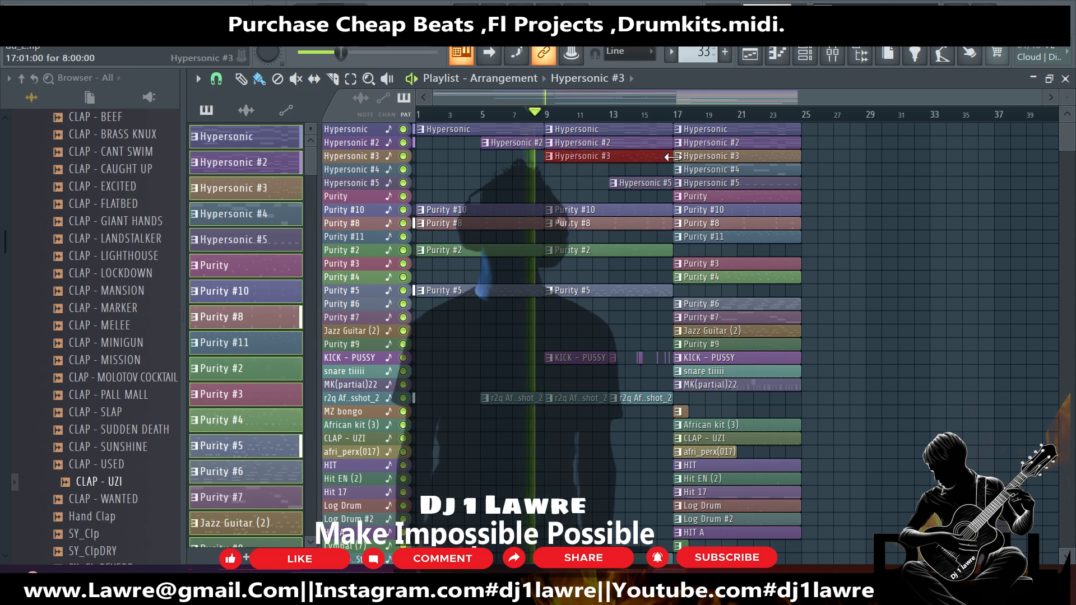
right_click(603, 160)
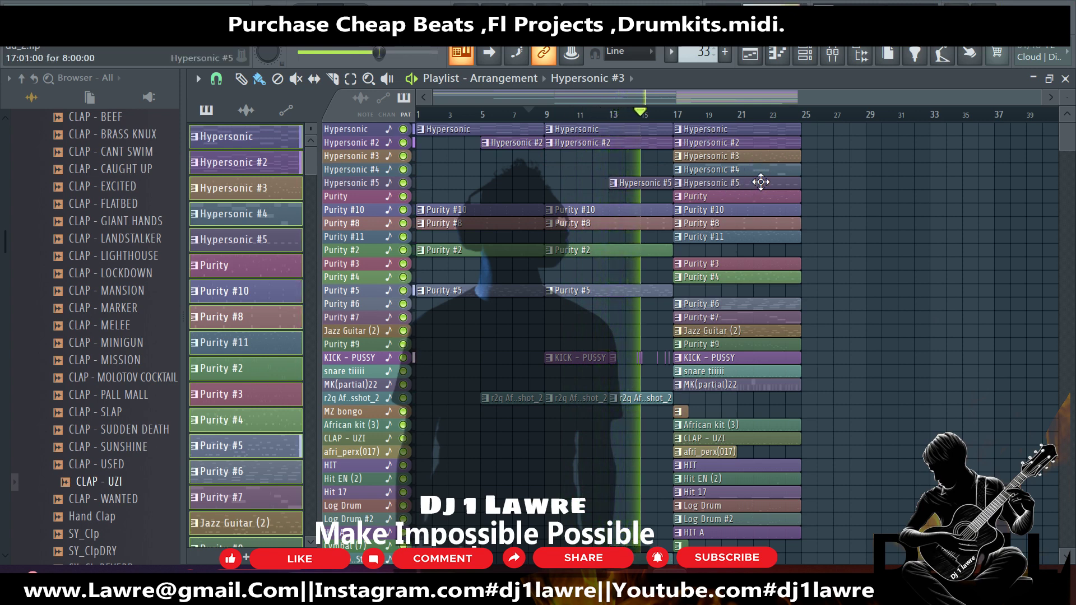
Move the Hypersonic #4 and Hypersonic #5 clips from bar 17 to bar 25, and the snare tiiiii clip to bar 27.
left_click_drag(767, 212, 754, 312)
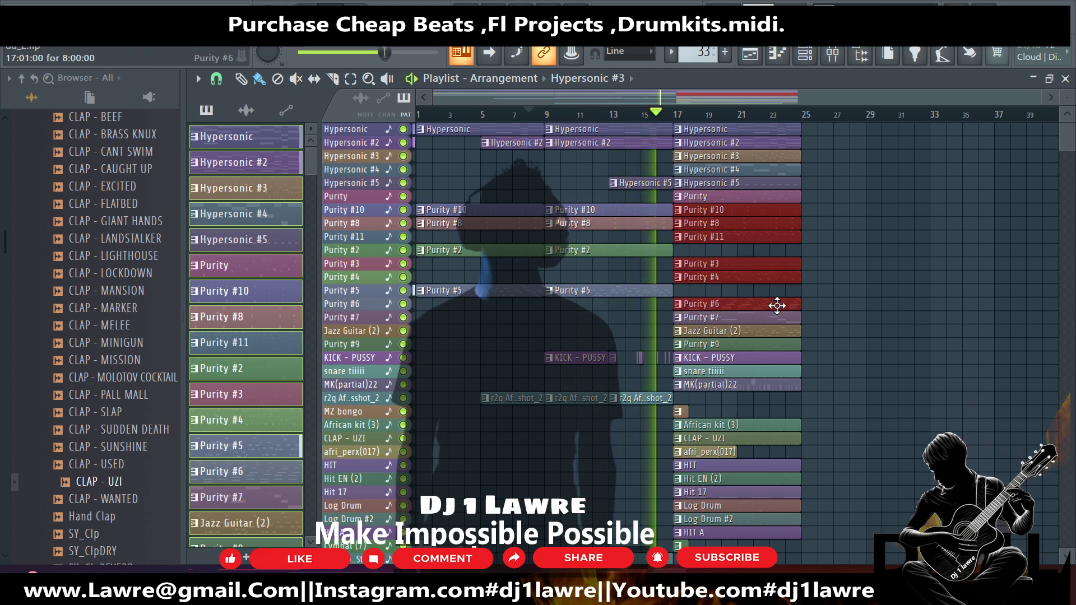
left_click_drag(829, 284, 700, 239)
left_click_drag(808, 259, 728, 277)
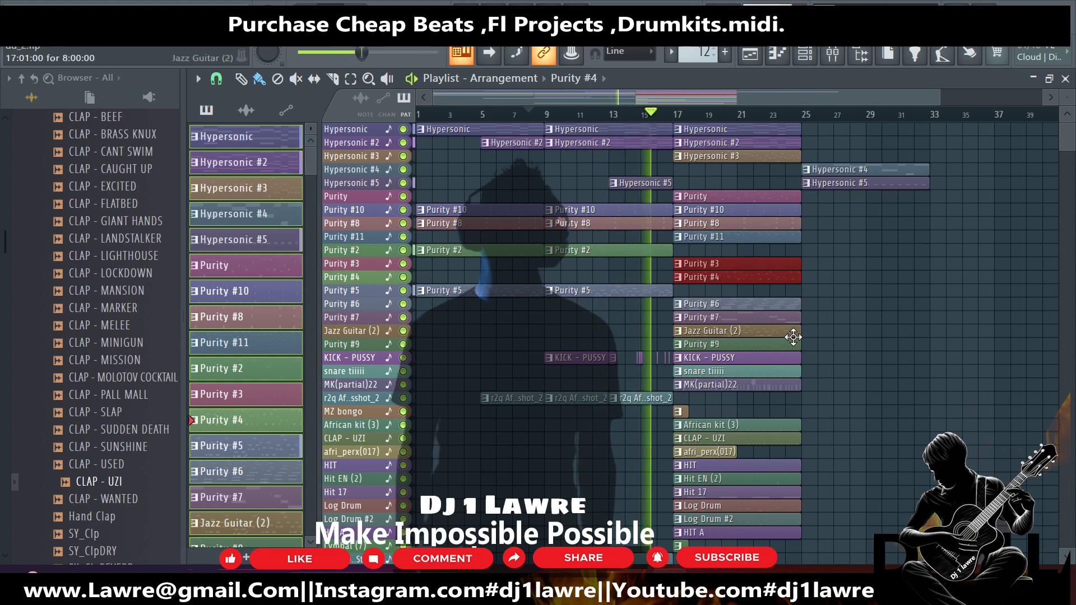
left_click_drag(724, 372, 885, 379)
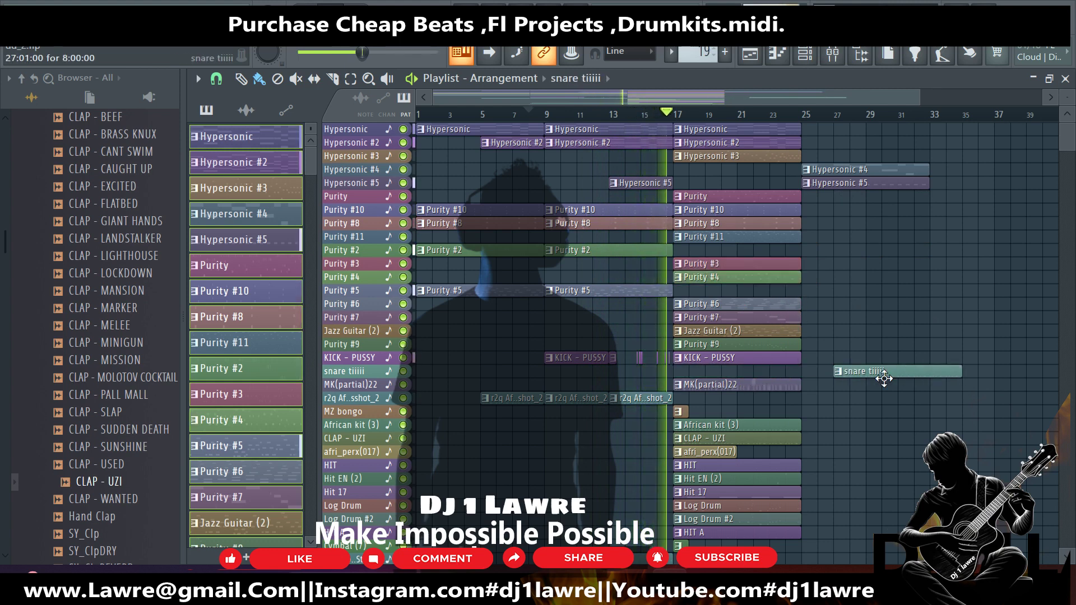
key("space")
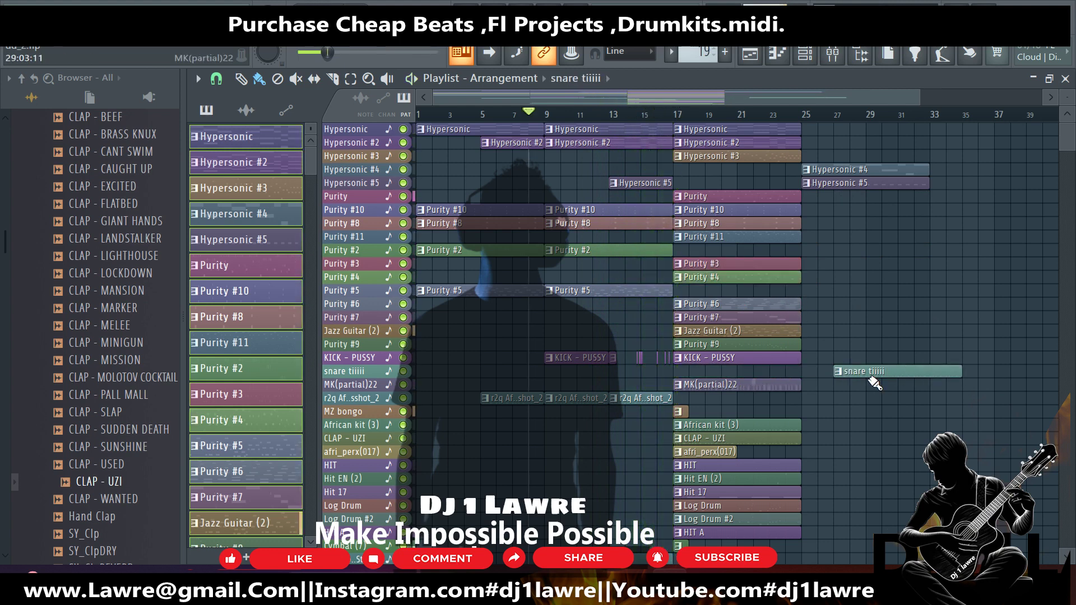
Mute the Tn B Drop 2 clip at bar 17.
scroll(821, 396, "down", 3)
scroll(813, 415, "down", 2)
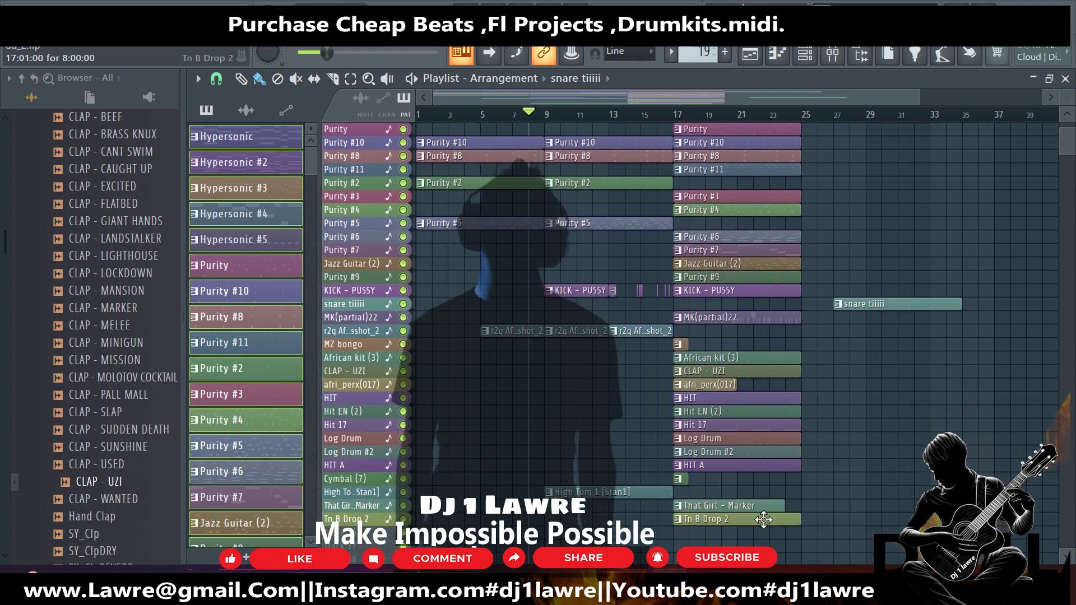
key("t")
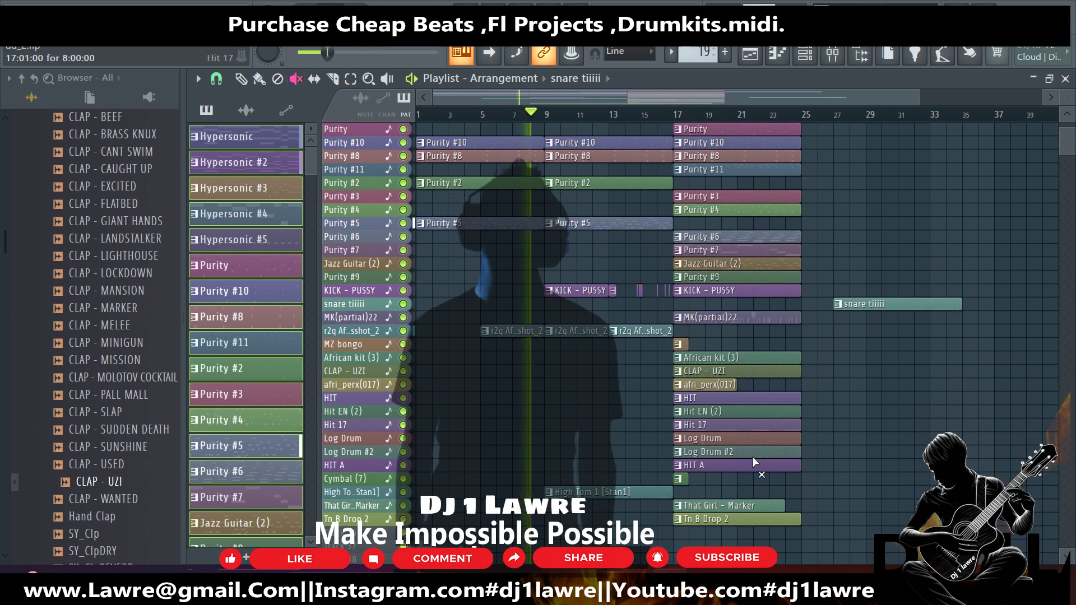
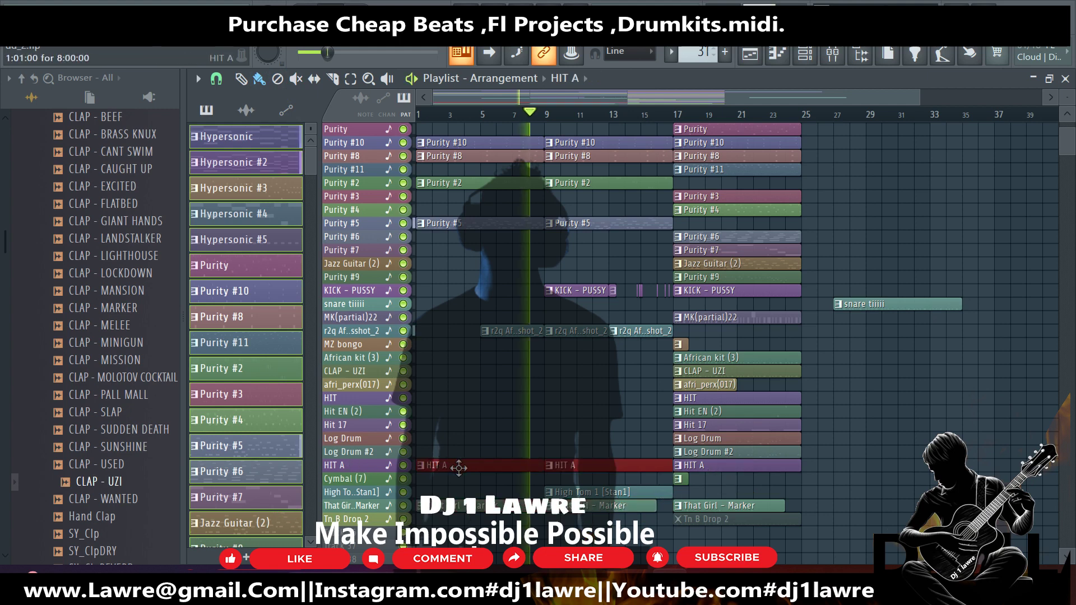
Move the Log Drum and Log Drum #2 clips from bar 17 to bar 25, and copy the HIT clip to bar 9.
left_click_drag(774, 434, 875, 452)
scroll(766, 461, "up", 2)
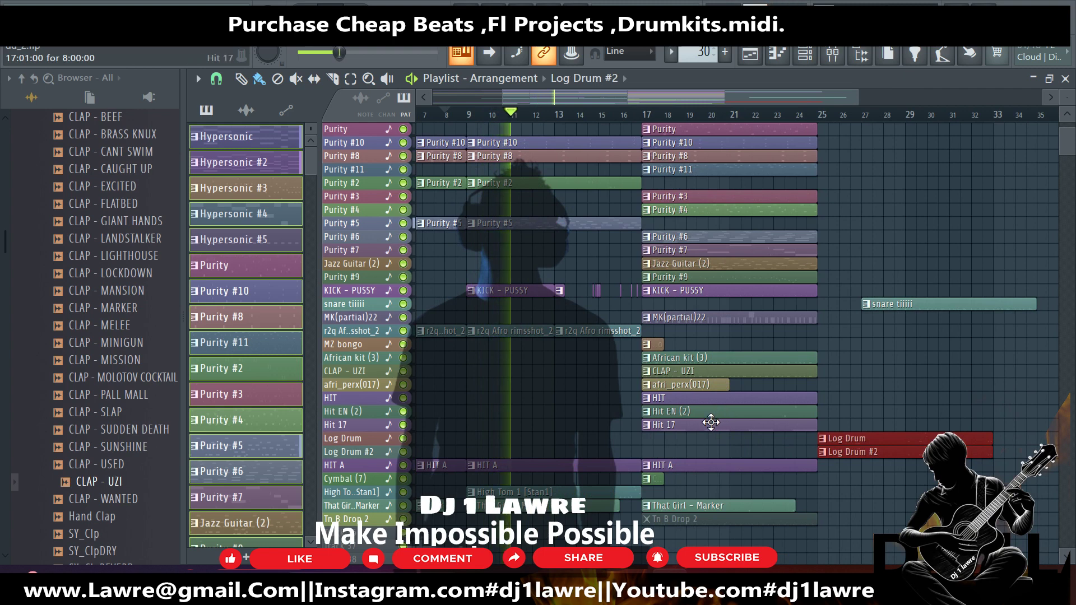
left_click_drag(702, 400, 891, 394)
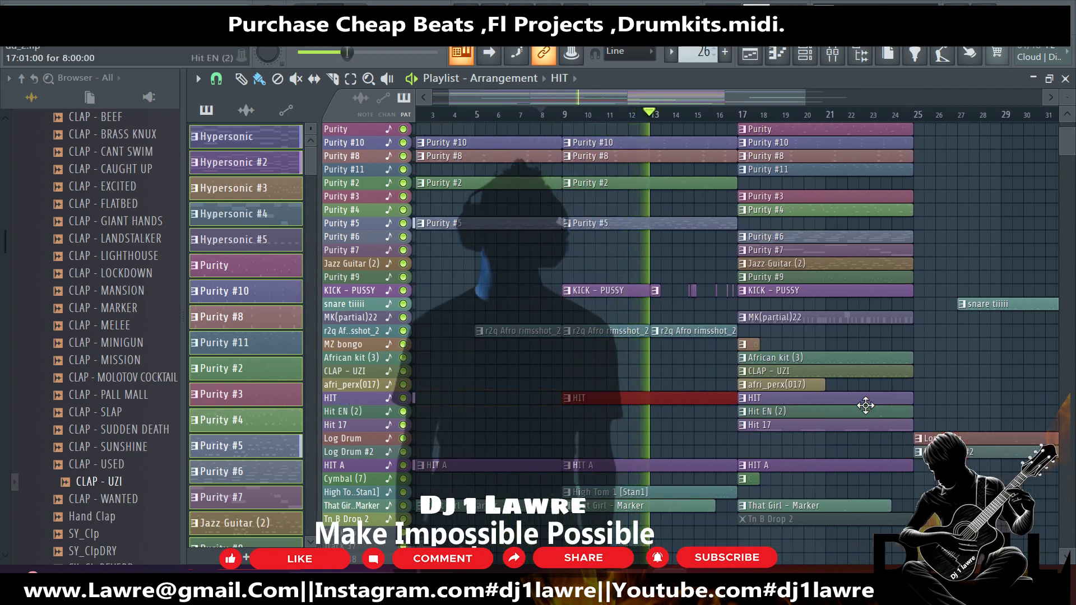
scroll(874, 426, "up", 2)
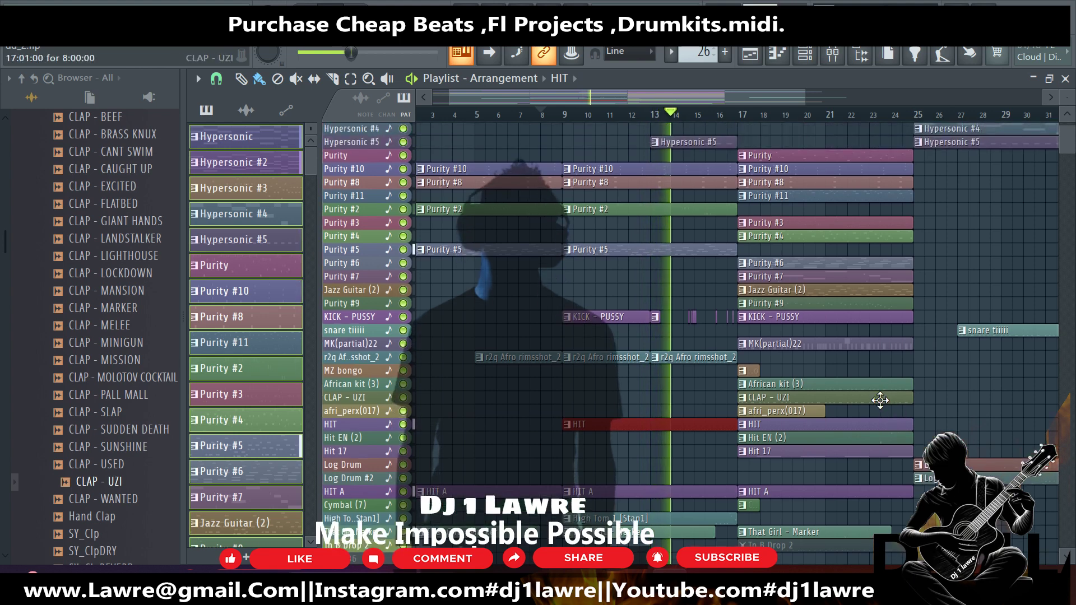
Mute the CLAP - UZI and African kit (3) clips at bar 17.
left_click(802, 419)
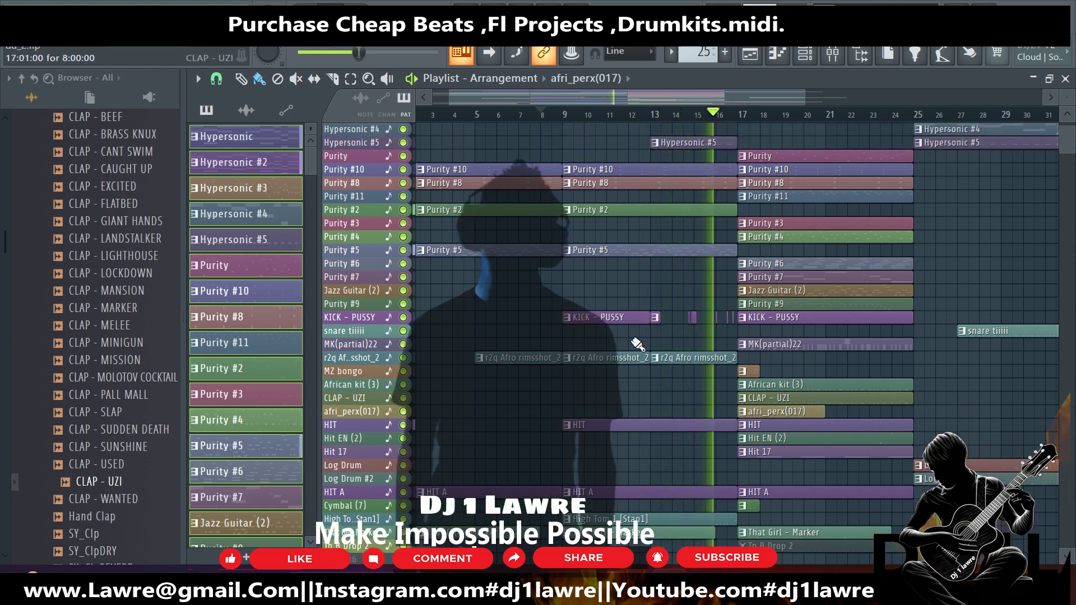
left_click(296, 79)
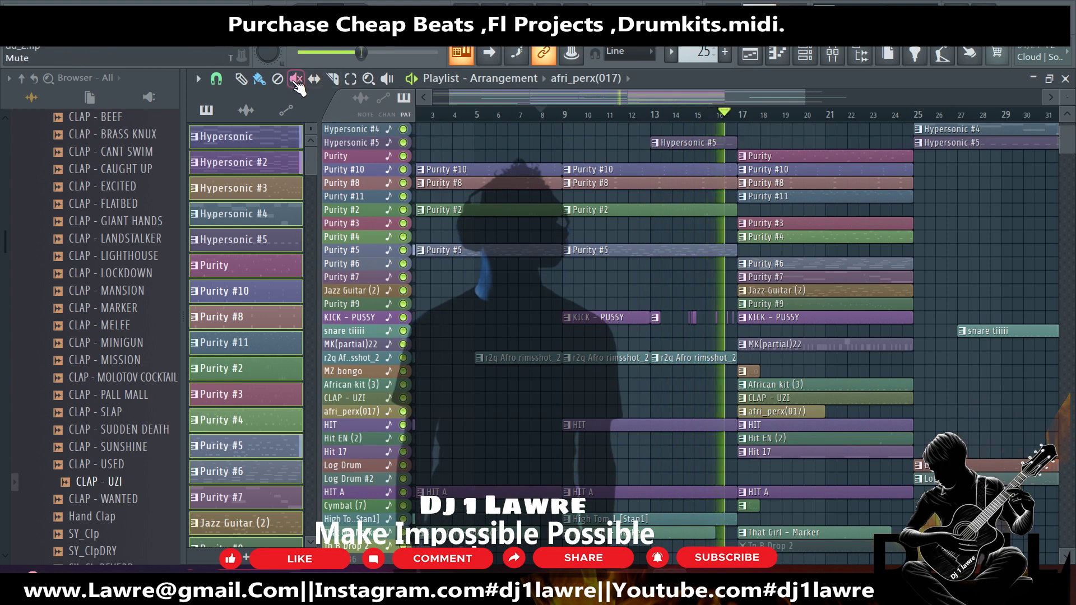
left_click(857, 399)
left_click(867, 387)
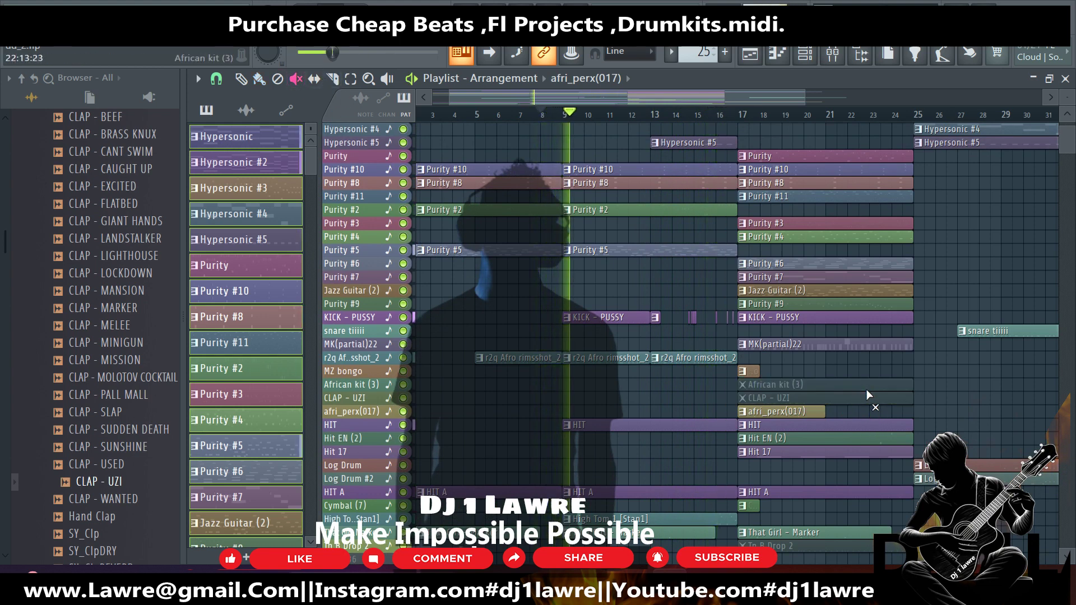
Trim the beginnings of the Purity #6 and Purity #7 clips so both start just before bar 21.
scroll(866, 382, "up", 2)
scroll(868, 383, "up", 1)
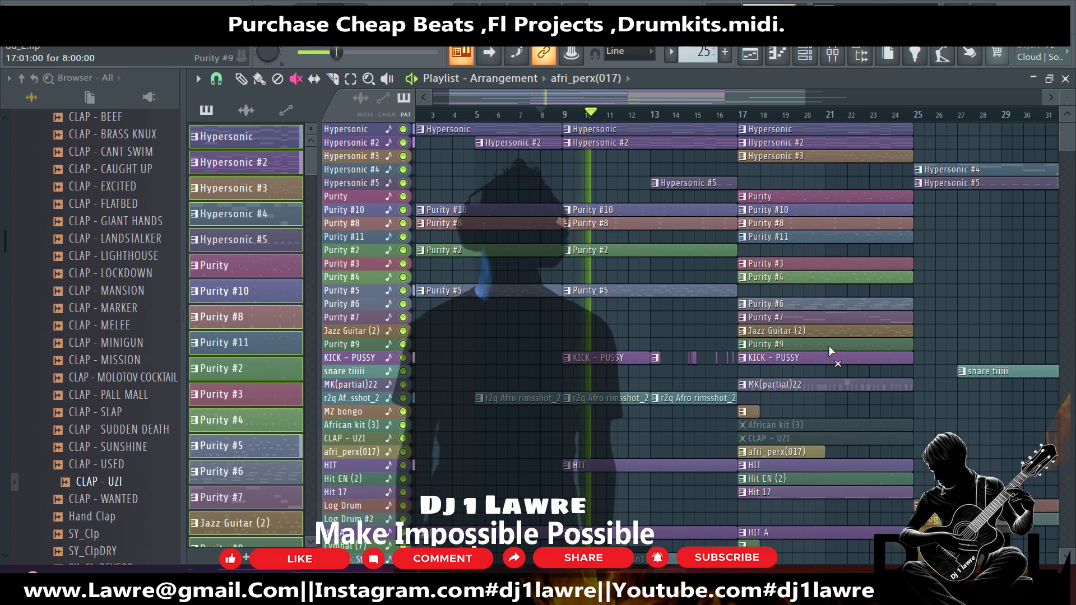
scroll(847, 339, "up", 2, "ctrl")
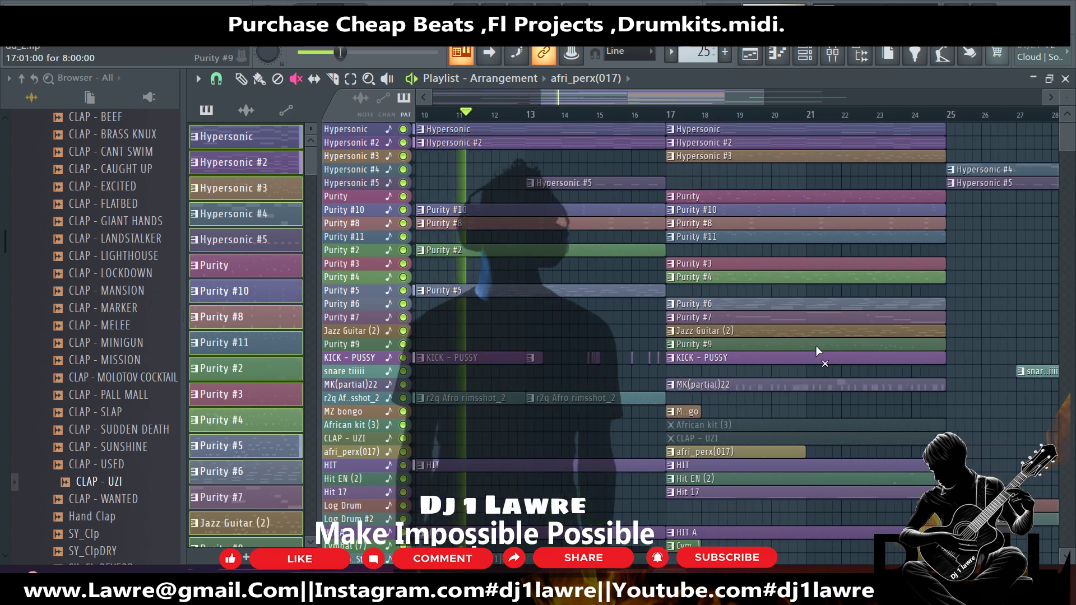
left_click(242, 79)
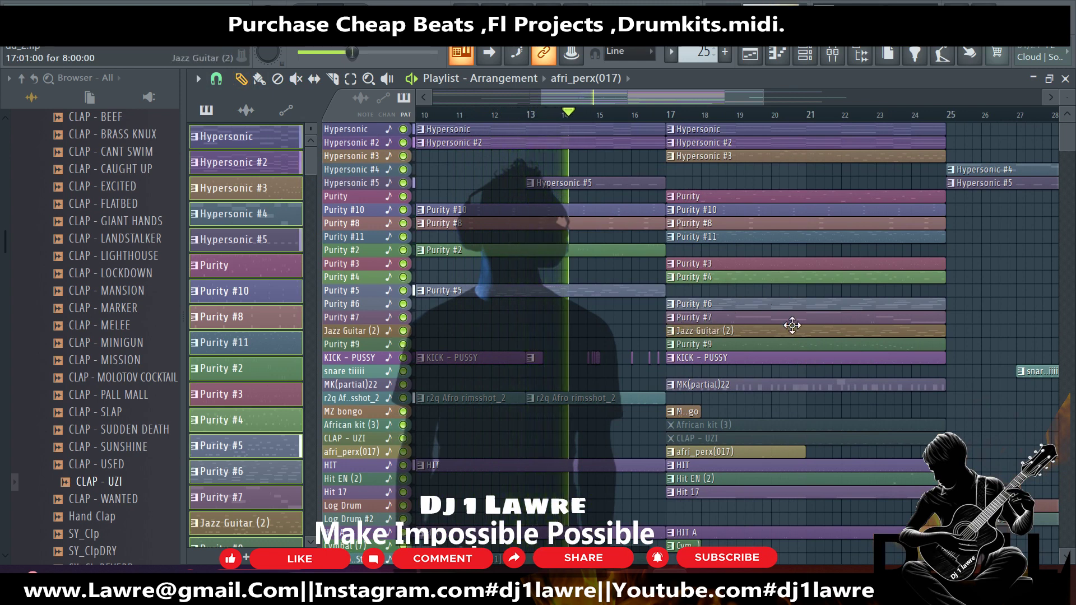
right_click(670, 319)
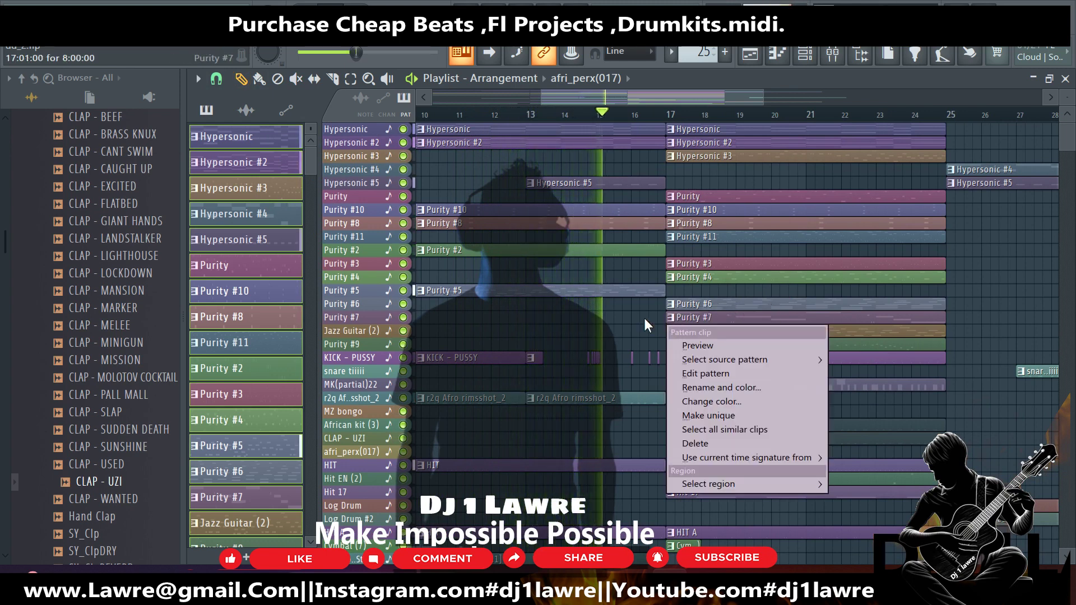
left_click(700, 317)
left_click(670, 304, "shift")
left_click_drag(667, 304, 805, 301)
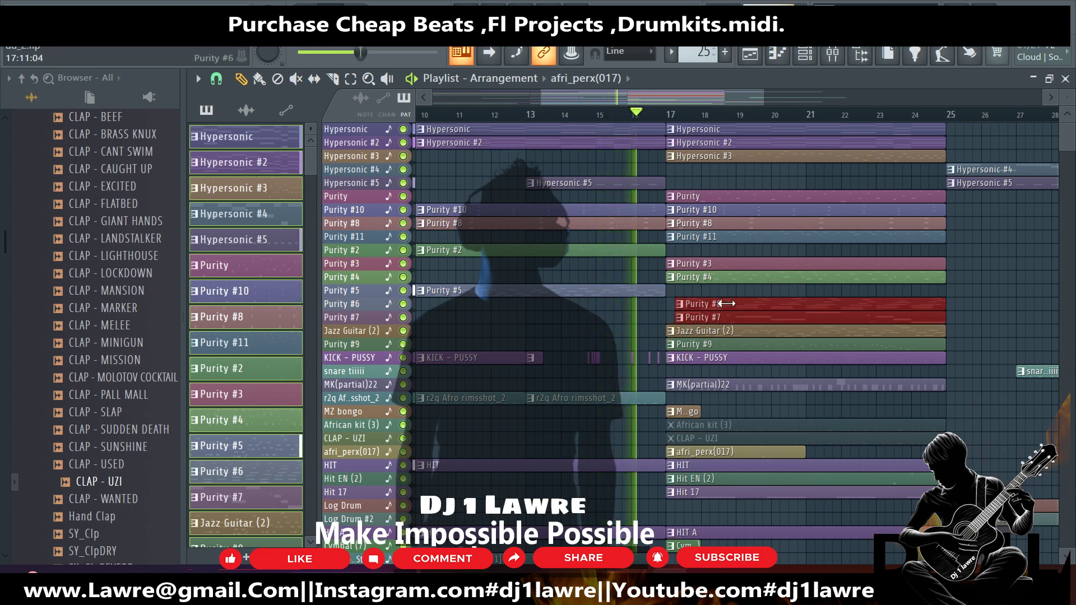
left_click(841, 371)
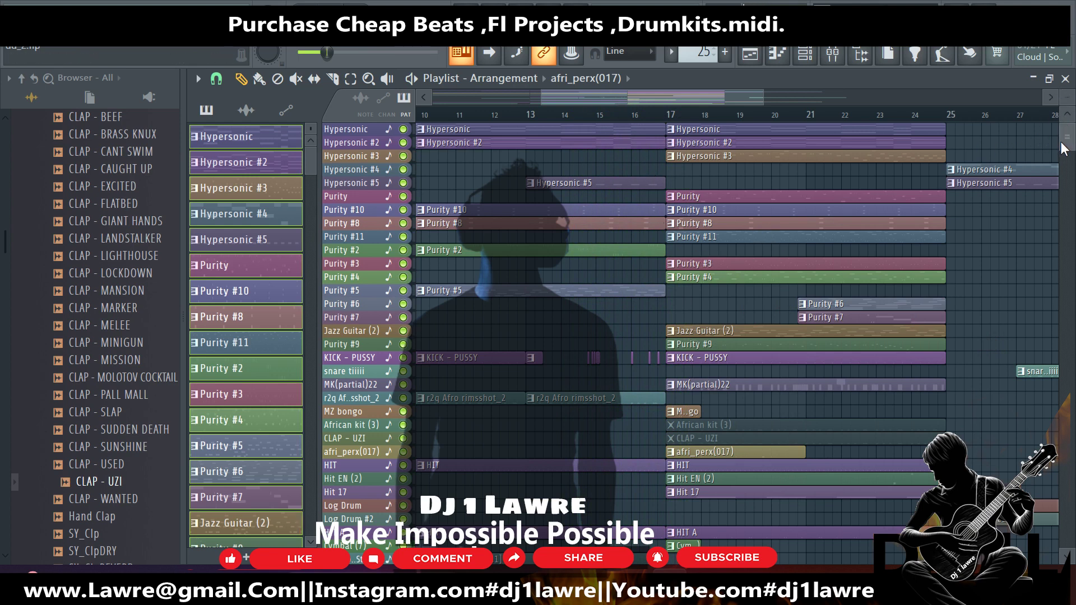
Check the channel rack for the active sounds and solo the Jazz Guitar (2) track to hear it alone.
scroll(757, 217, "up", 3, "ctrl")
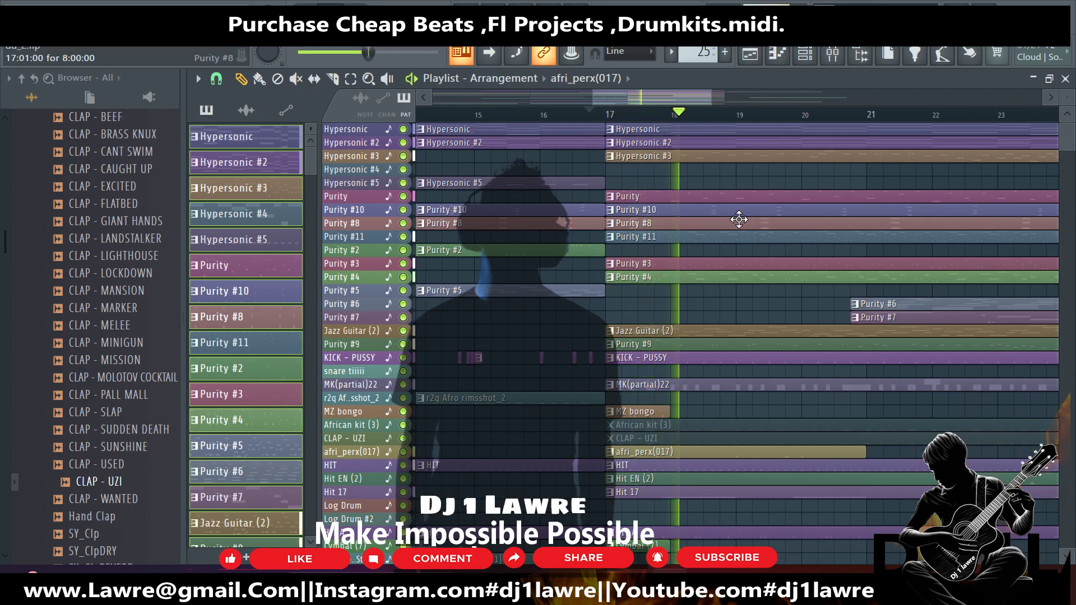
key("space")
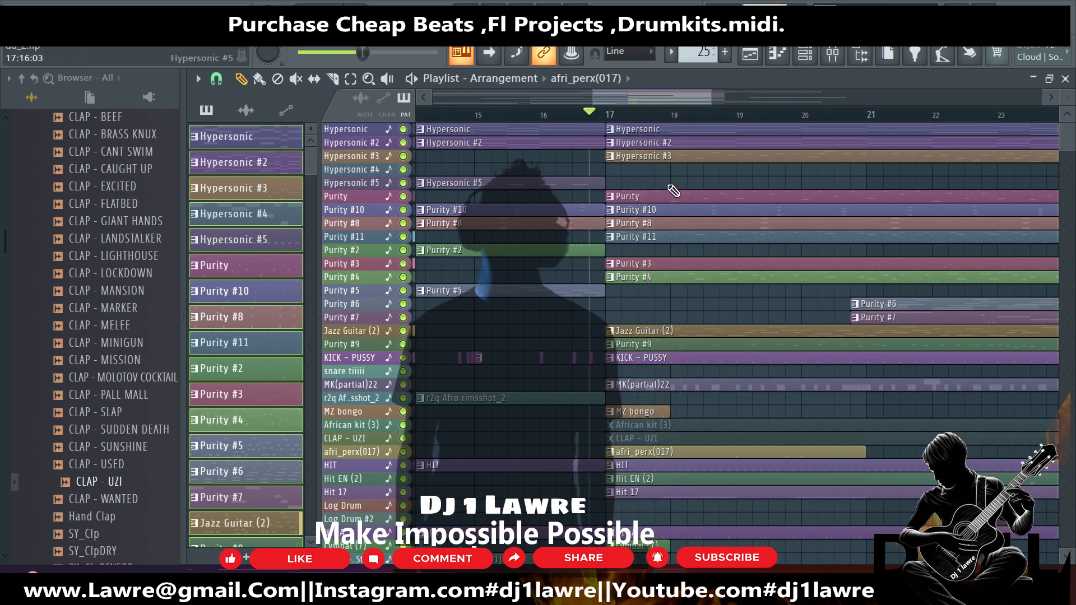
left_click(808, 55)
scroll(527, 213, "up", 4)
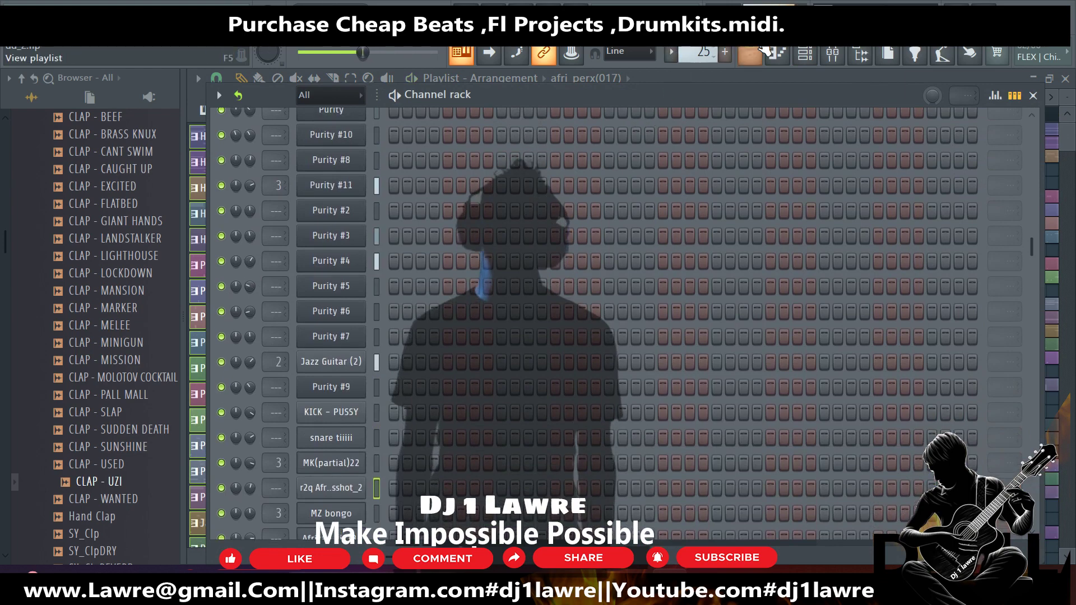
key("F6")
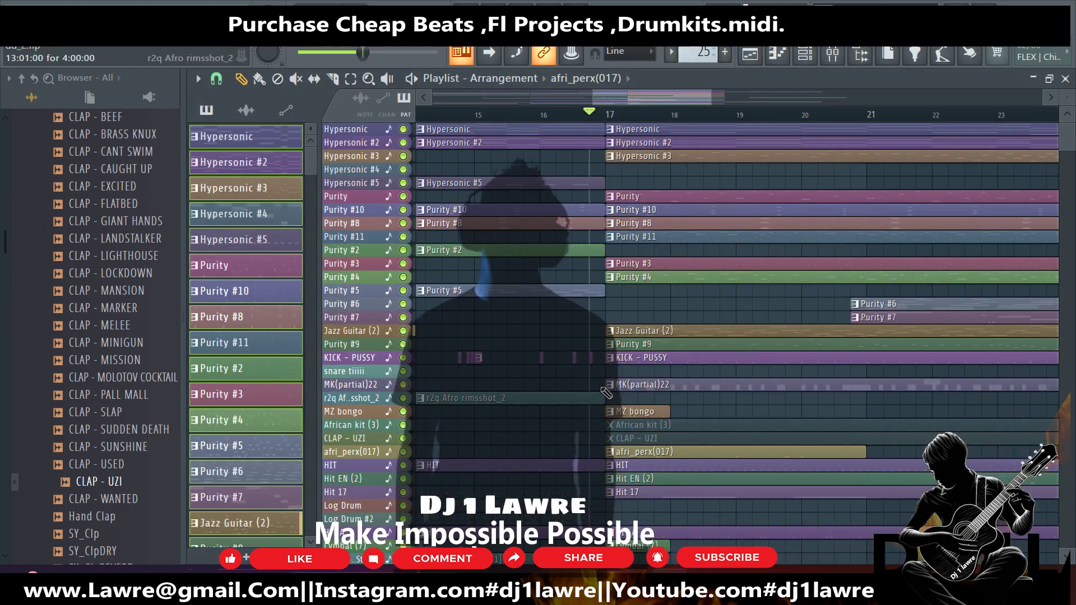
right_click(403, 331)
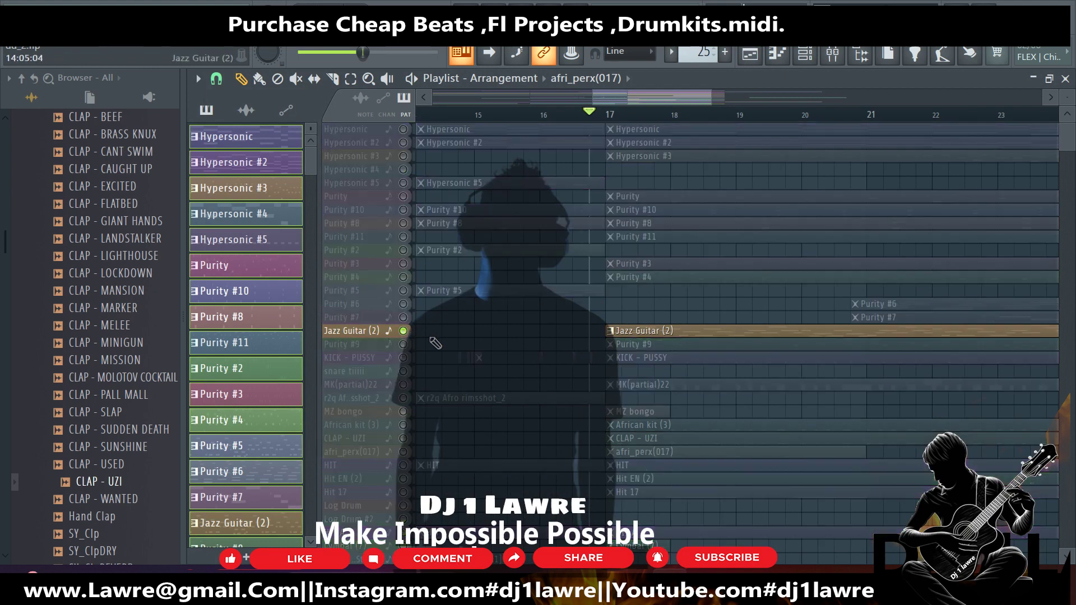
key("space")
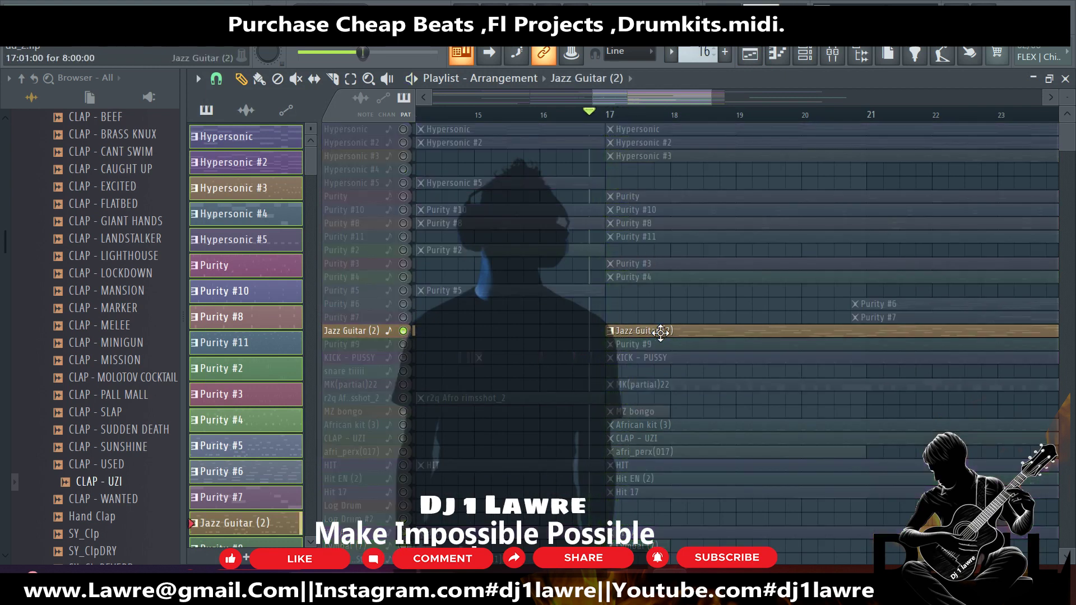
Delete the Jazz Guitar (2) channel from the channel rack and return to the playlist.
double_click(765, 334)
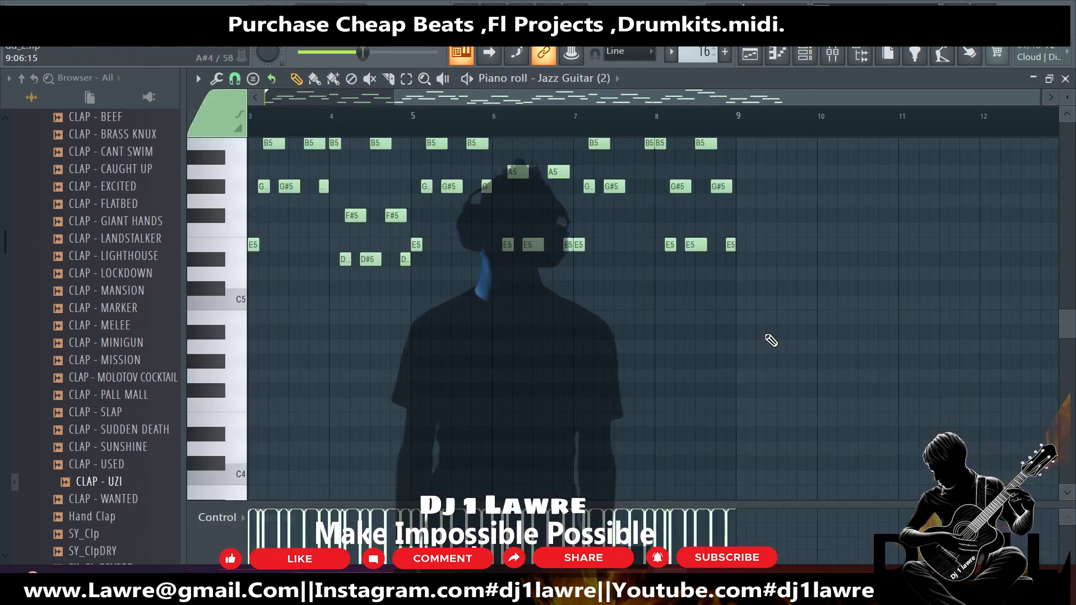
left_click(804, 53)
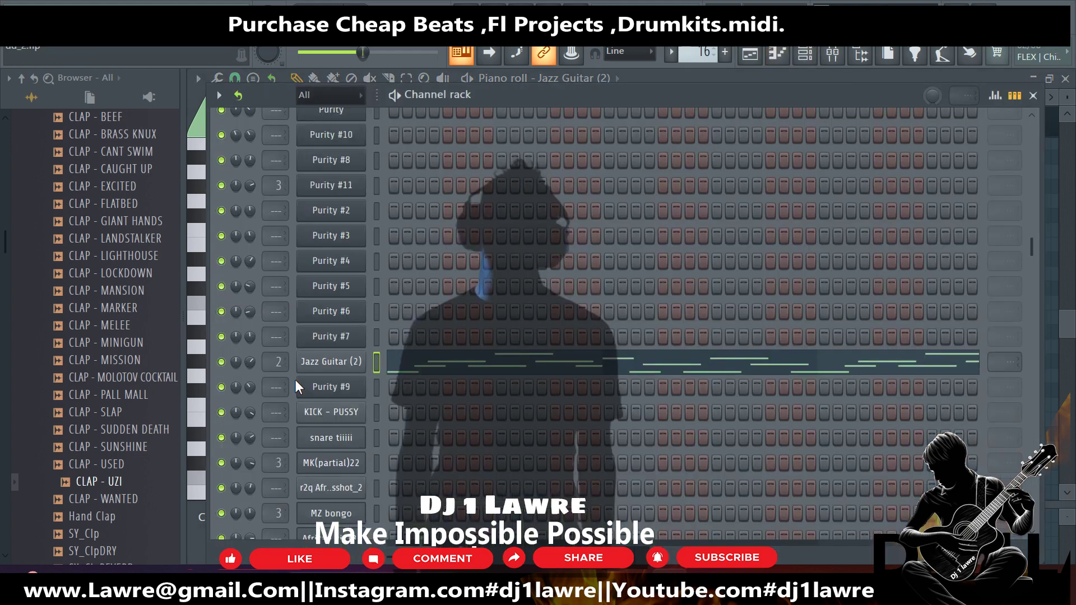
right_click(326, 365)
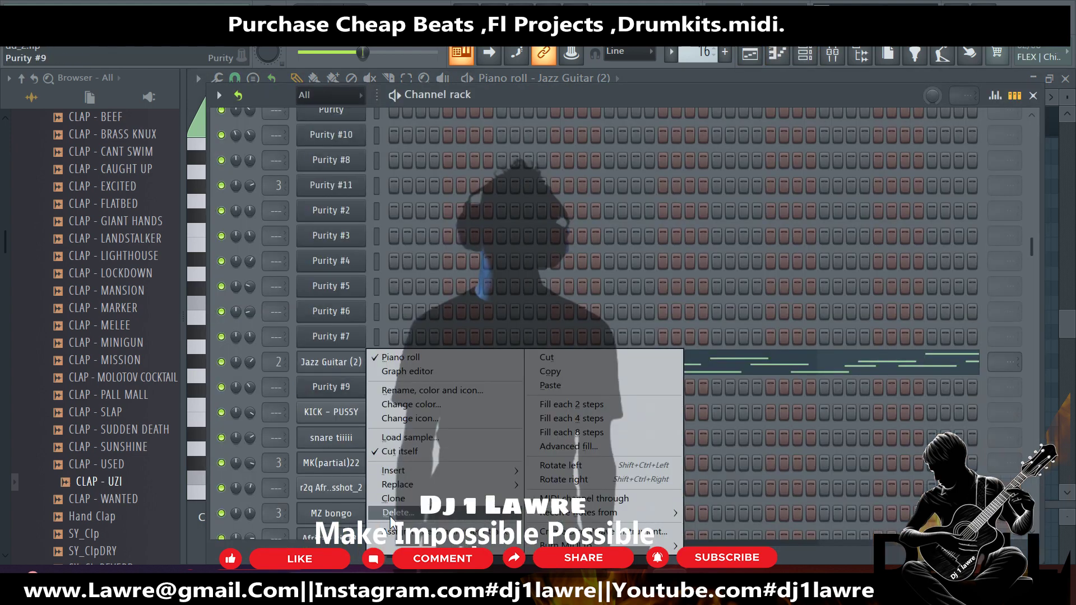
left_click(392, 514)
left_click(750, 53)
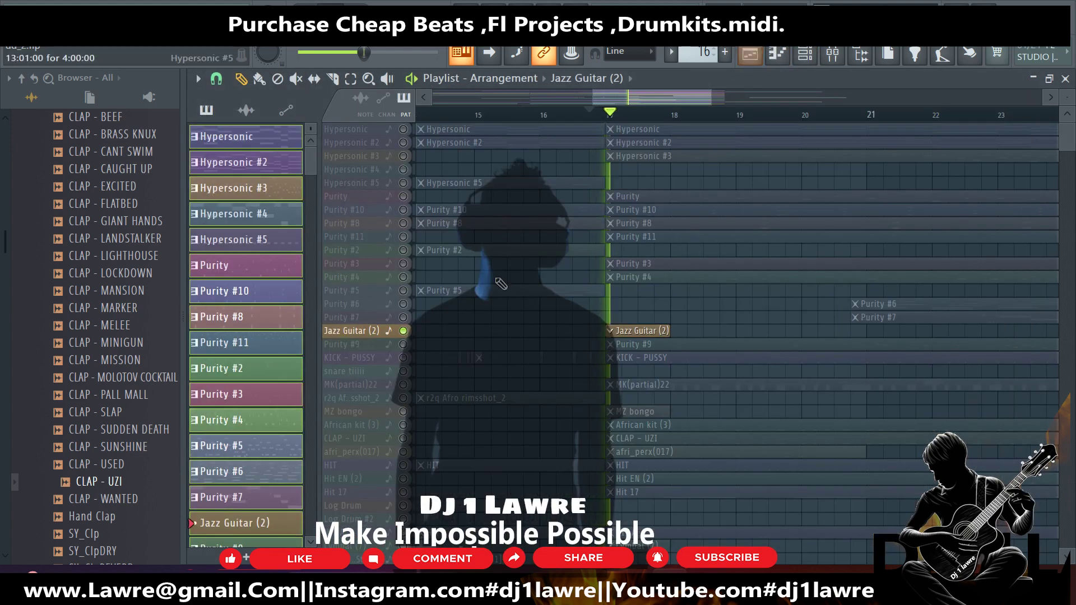
Take the Jazz Guitar (2) track out of solo and play the arrangement from the middle of bar 16.
scroll(409, 334, "down", 4)
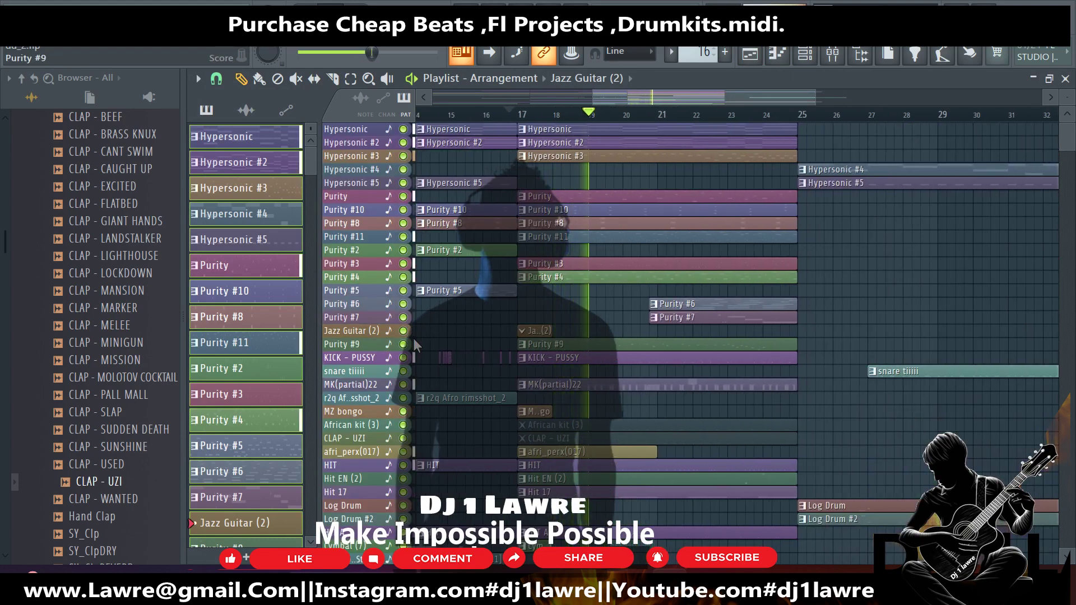
left_click(498, 115)
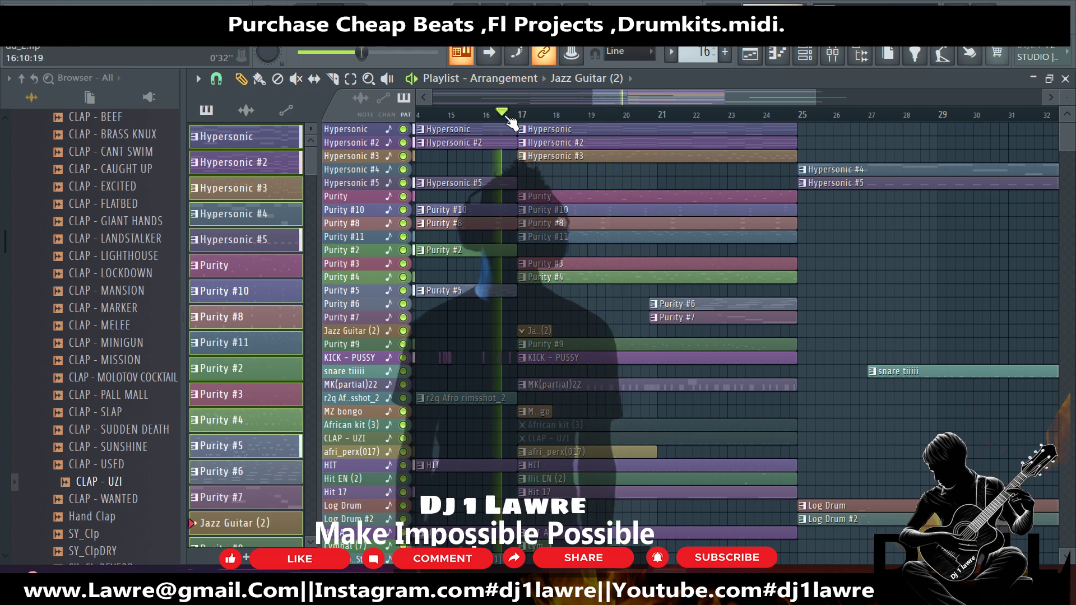
scroll(553, 286, "down", 3)
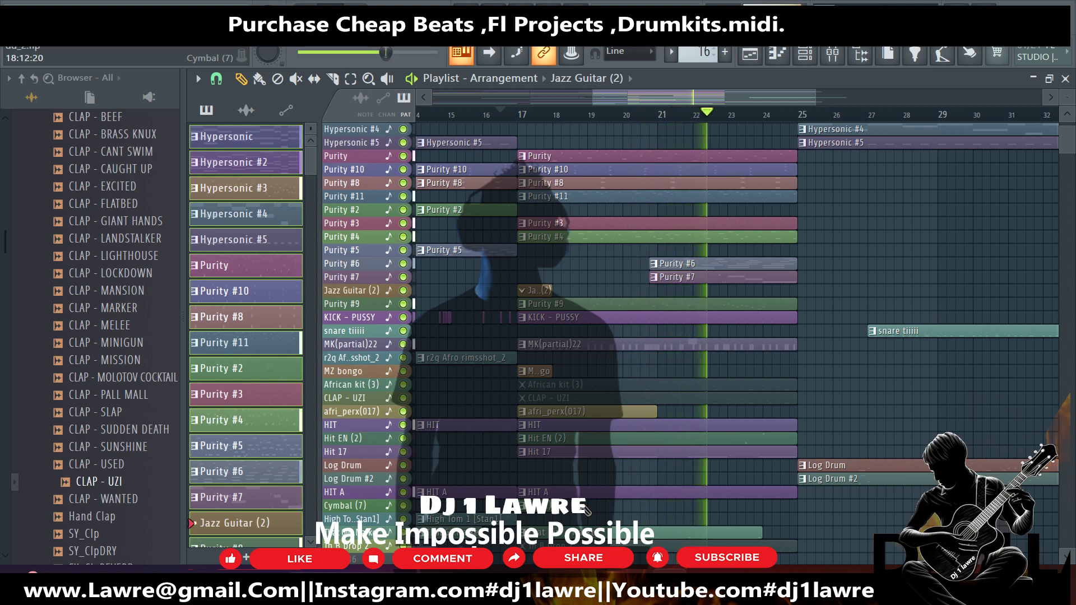
Duplicate the Purity, Purity #10, #8, #11, #3 and #4 clips from bar 17 to bar 25.
scroll(586, 392, "down", 2)
left_click_drag(620, 138, 601, 230)
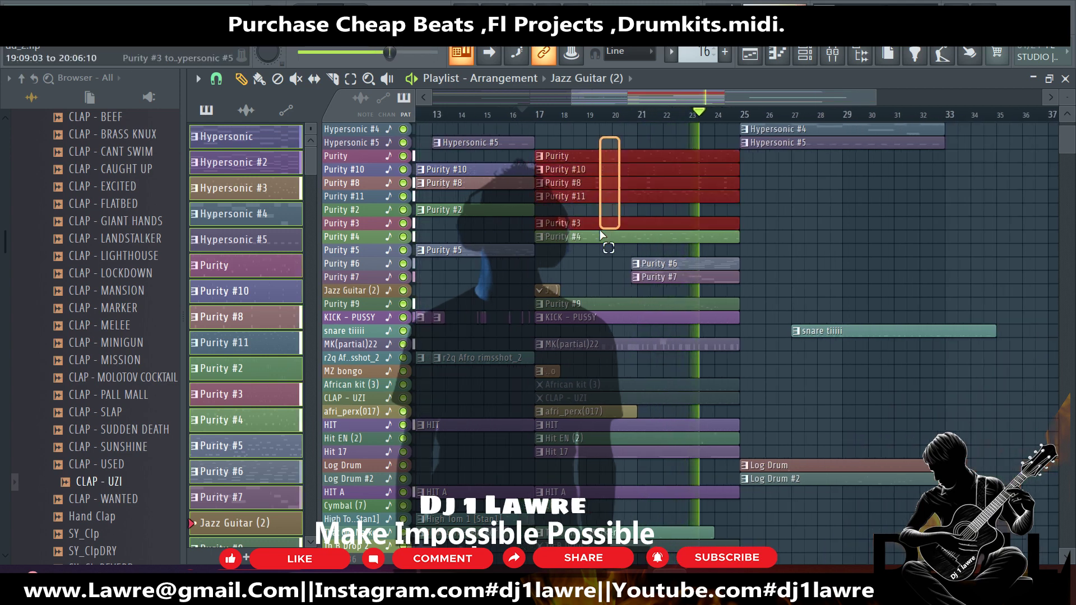
key("ctrl+b")
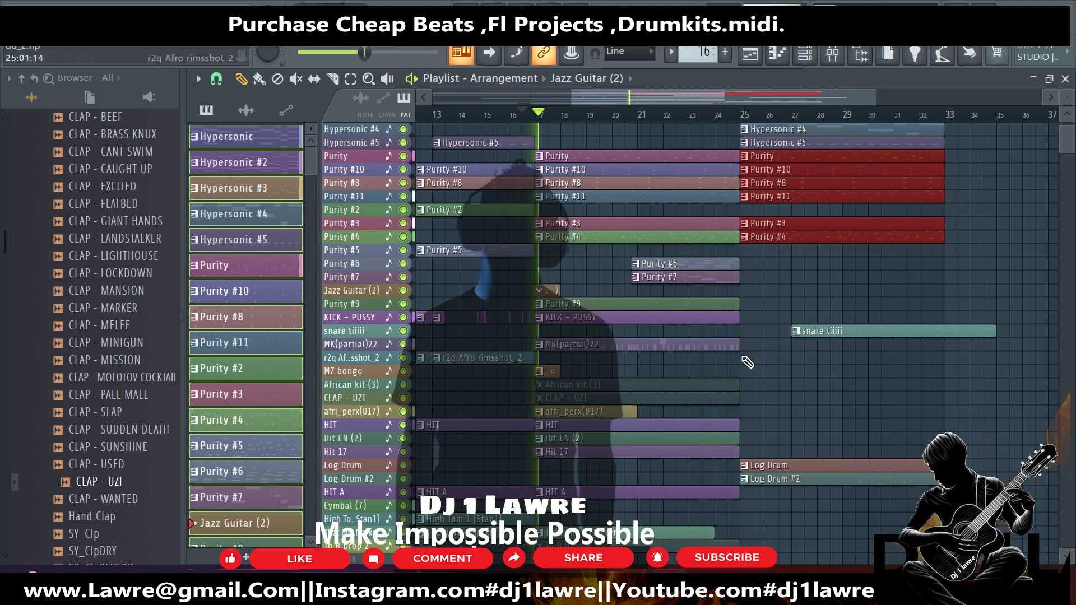
scroll(728, 381, "down", 2)
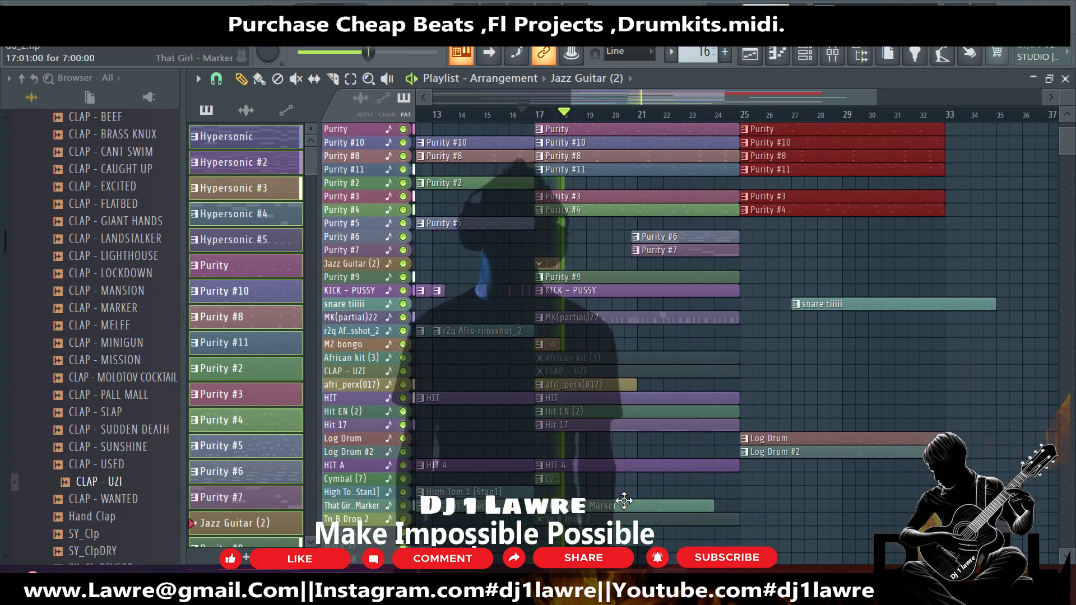
Add a second afri_perx(017) clip at bar 21 and duplicate the pair to bars 25 and 29.
left_click(624, 500)
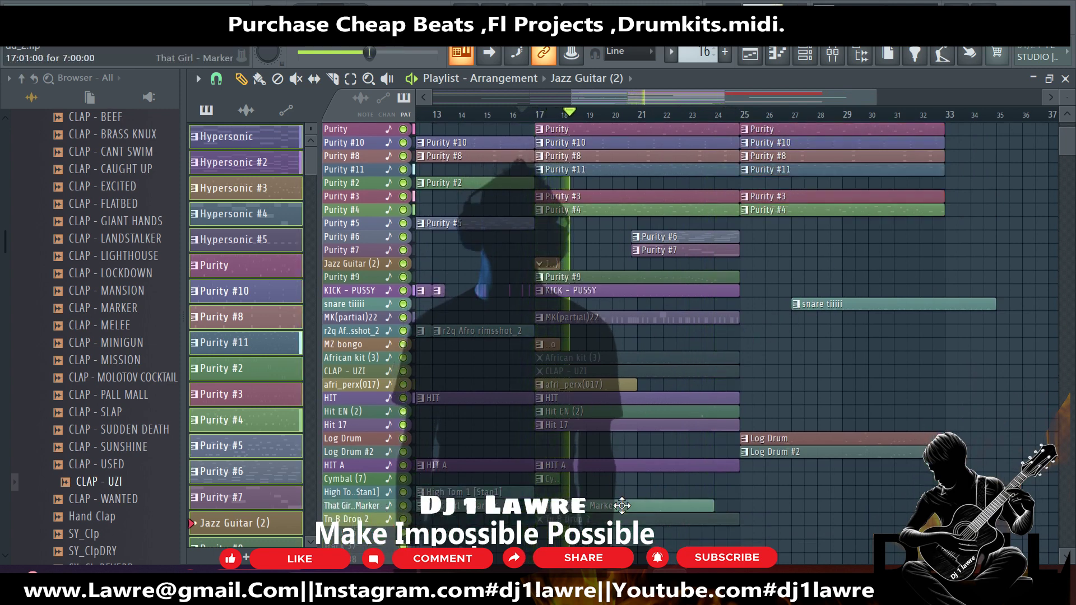
left_click(650, 384)
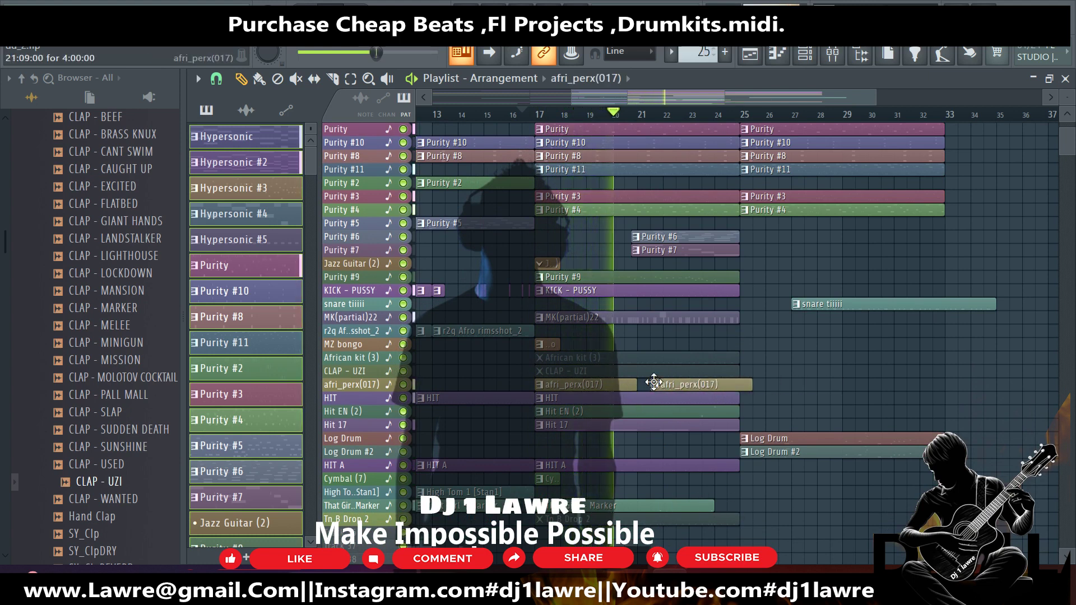
left_click_drag(776, 387, 605, 391)
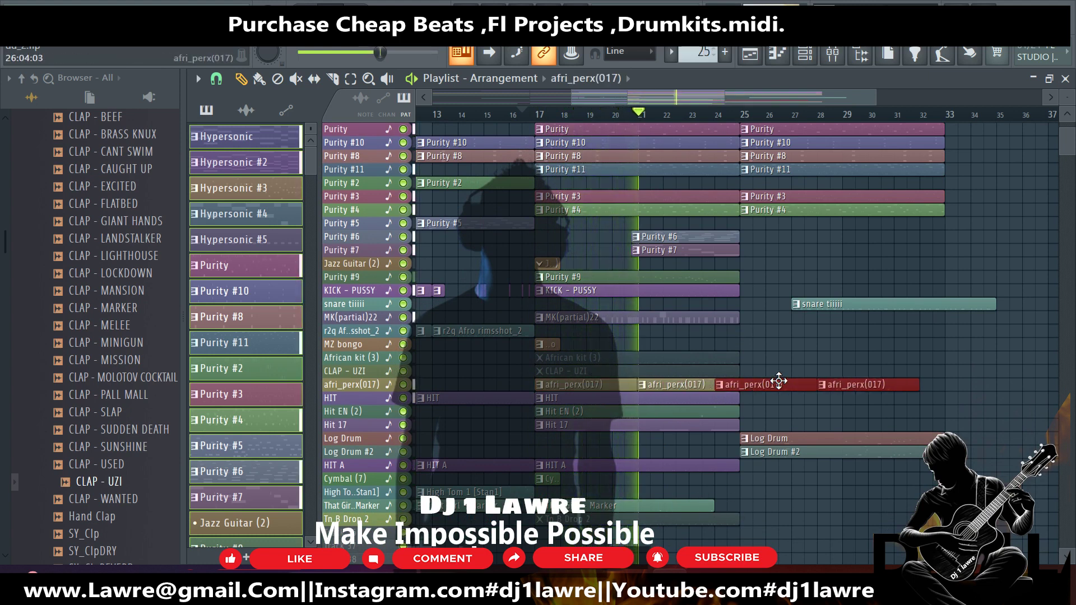
key("ctrl+b")
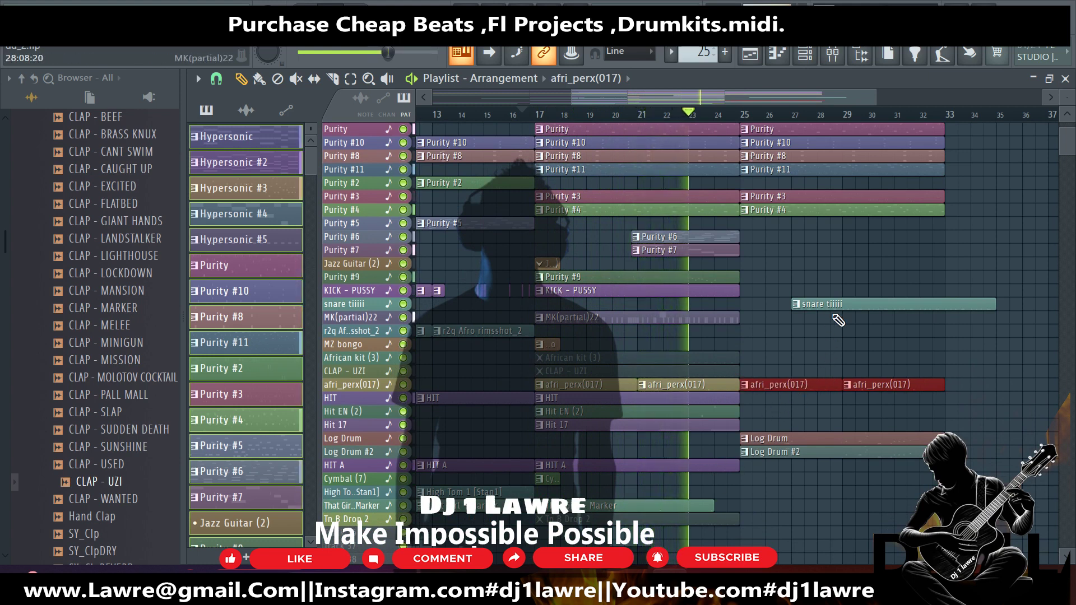
Move the snare tiiiii clip to bar 25 and duplicate the MK(partial)22, HIT, Hit EN (2), Hit 17, HIT A, Marker and Tn B Drop 2 clips there.
left_click_drag(831, 305, 779, 309)
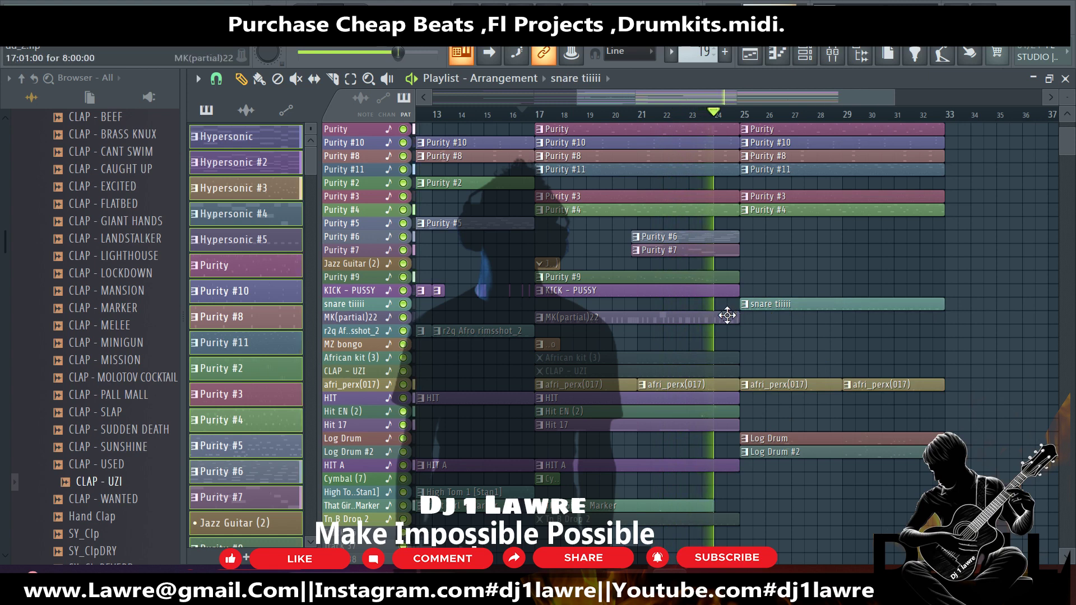
left_click(742, 318)
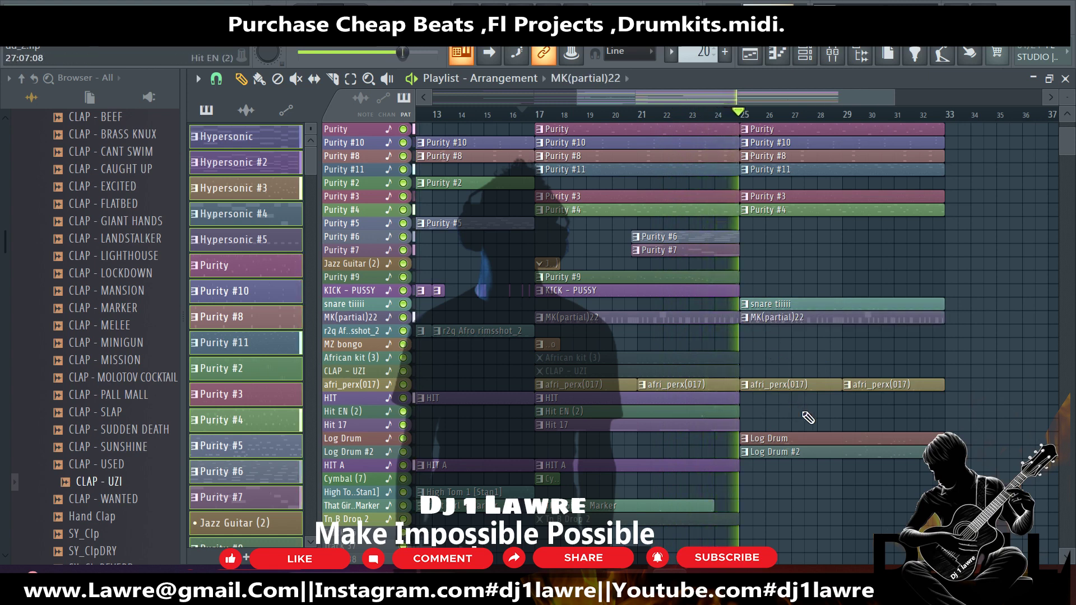
mouse_move(667, 395)
left_mouse_down()
mouse_move(615, 521)
mouse_move(819, 518)
left_mouse_up()
Duplicate the Hypersonic, Hypersonic #2 and Hypersonic #3 clips from bar 17 to bar 25.
scroll(762, 353, "up", 2)
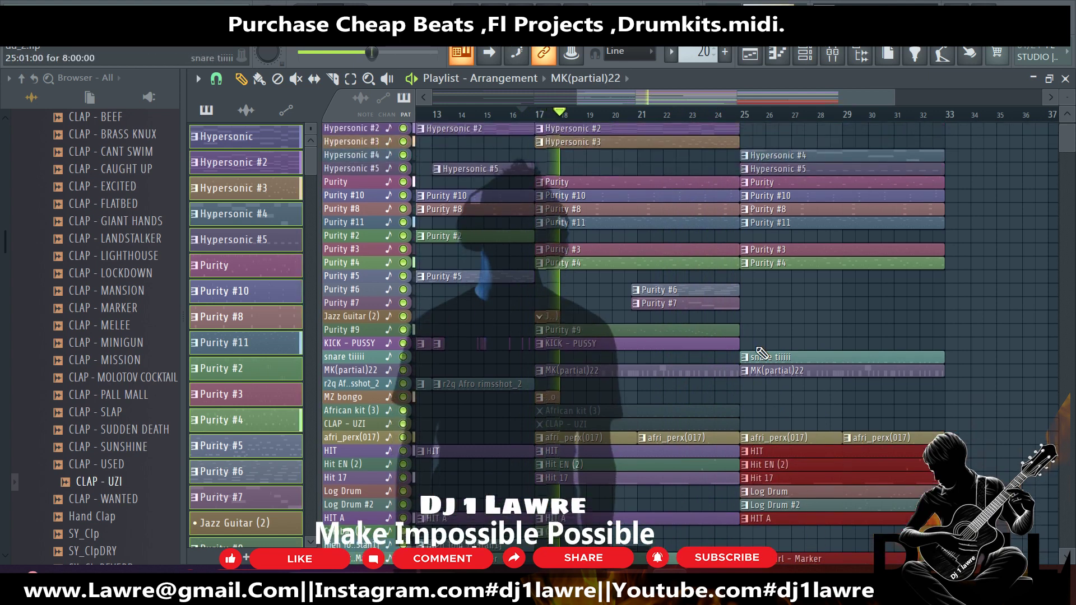
scroll(762, 354, "up", 1)
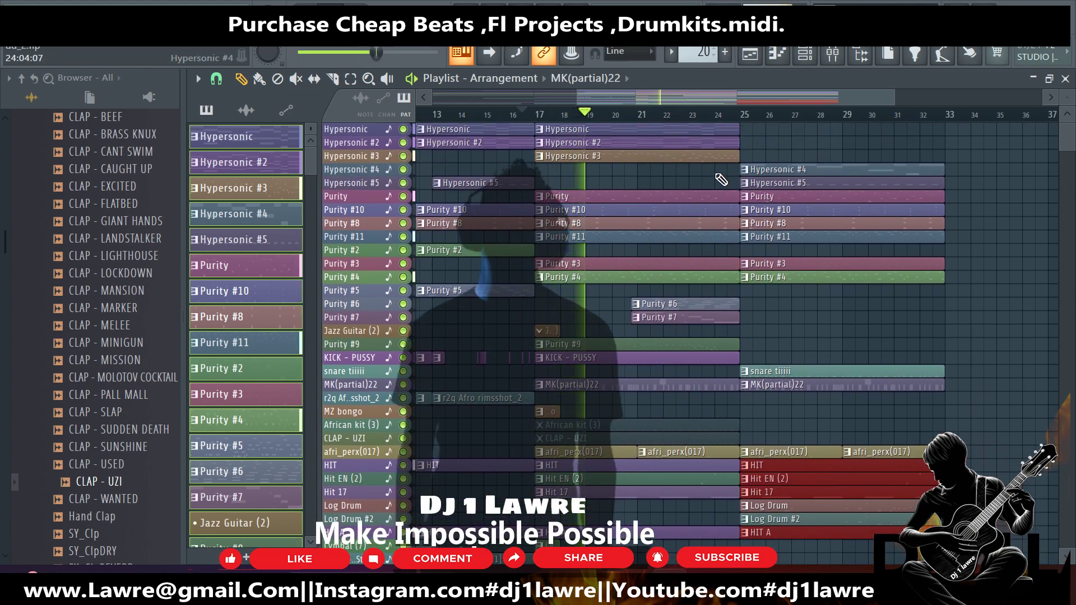
left_click_drag(721, 180, 854, 129)
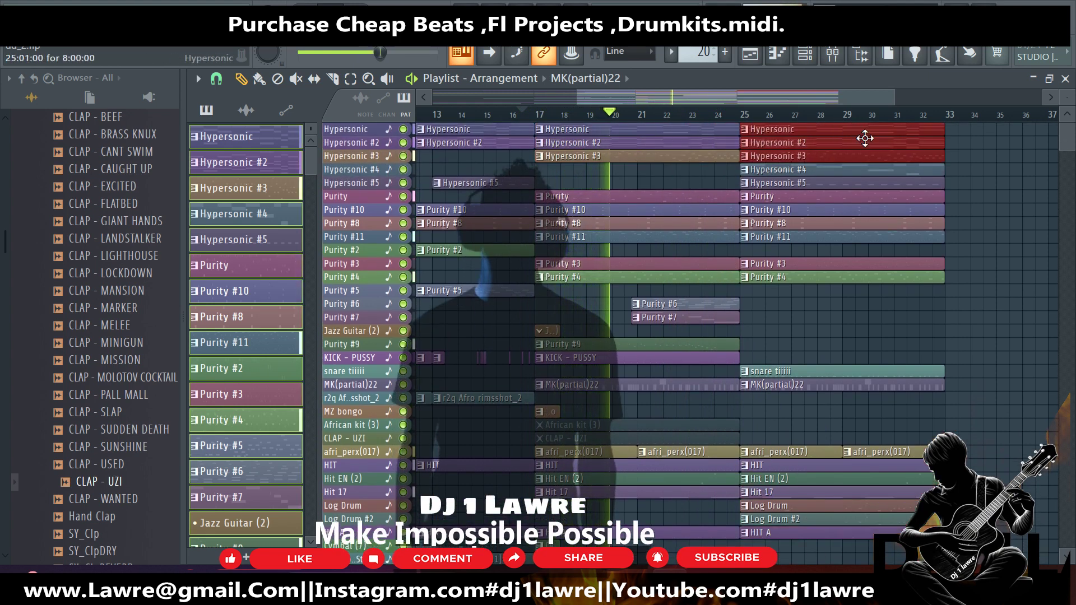
Enlarge the playlist tracks and mute the Hypersonic #4 and Hypersonic #5 clips at bar 25.
left_click_drag(1066, 103, 1066, 129)
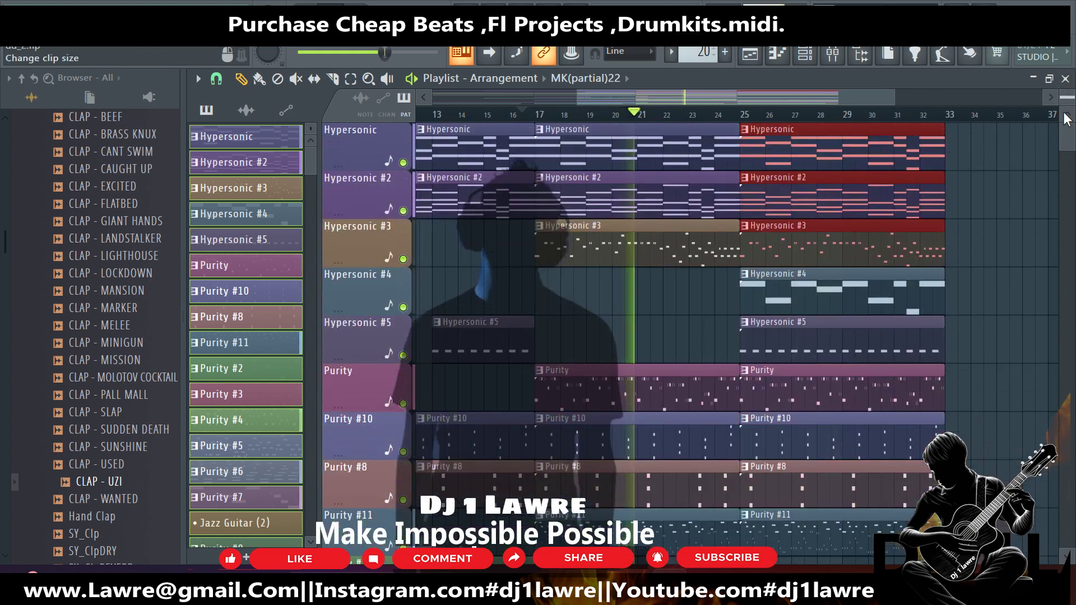
left_click(296, 79)
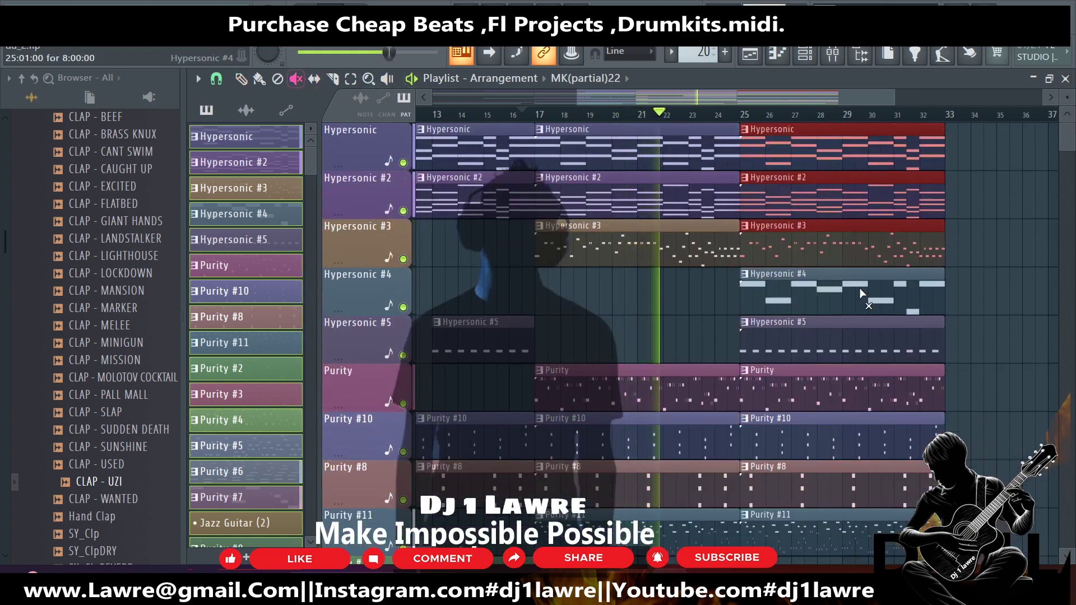
left_click_drag(859, 288, 849, 338)
Duplicate the Purity #6 and Purity #7 clips into the bar 25 section and extend them back to start at bar 25.
scroll(964, 324, "down", 3)
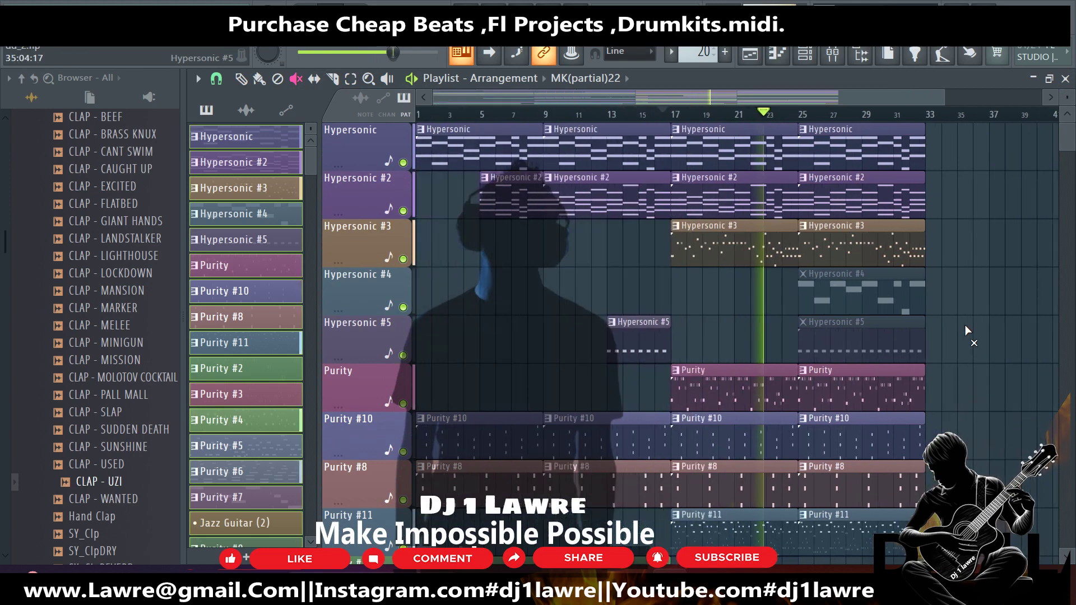
scroll(964, 325, "down", 3)
scroll(1042, 325, "down", 8)
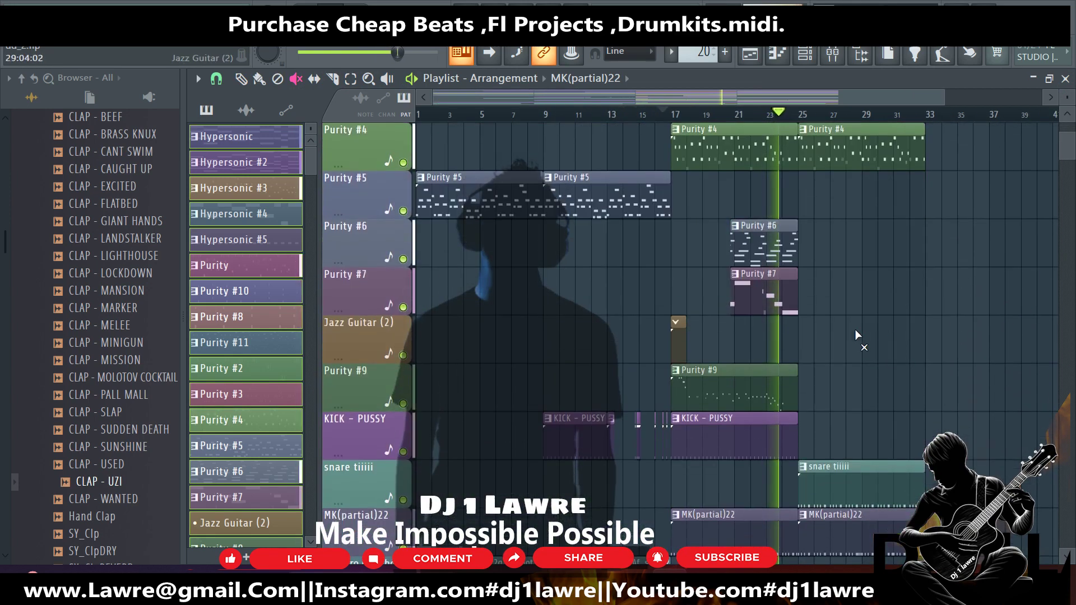
key("b")
key("space")
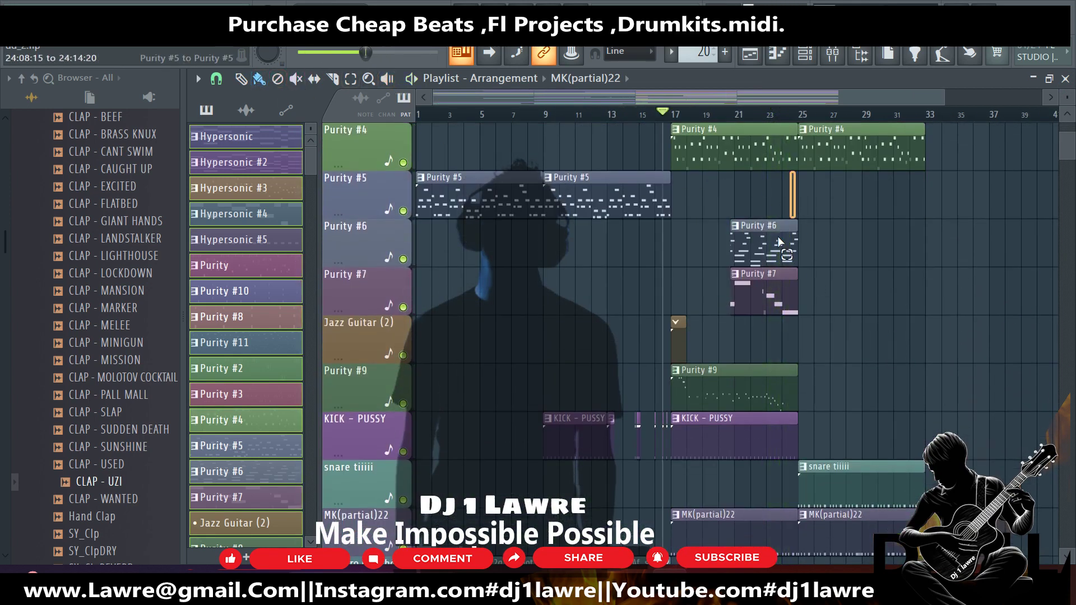
mouse_move(779, 241)
left_mouse_down()
mouse_move(775, 282)
mouse_move(888, 282)
left_mouse_up()
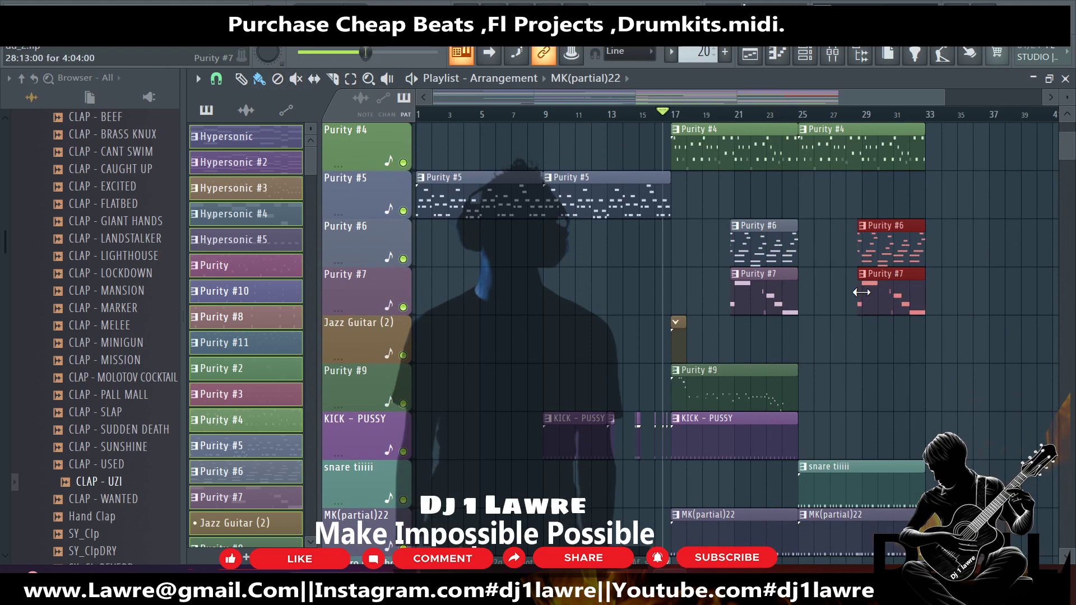
key("space")
Duplicate the Purity #9, KICK - PUSSY and High Tom 1 [Stan1] clips to bar 25.
scroll(784, 280, "down", 3)
mouse_move(791, 229)
left_mouse_down()
mouse_move(720, 280)
mouse_move(866, 283)
left_mouse_up()
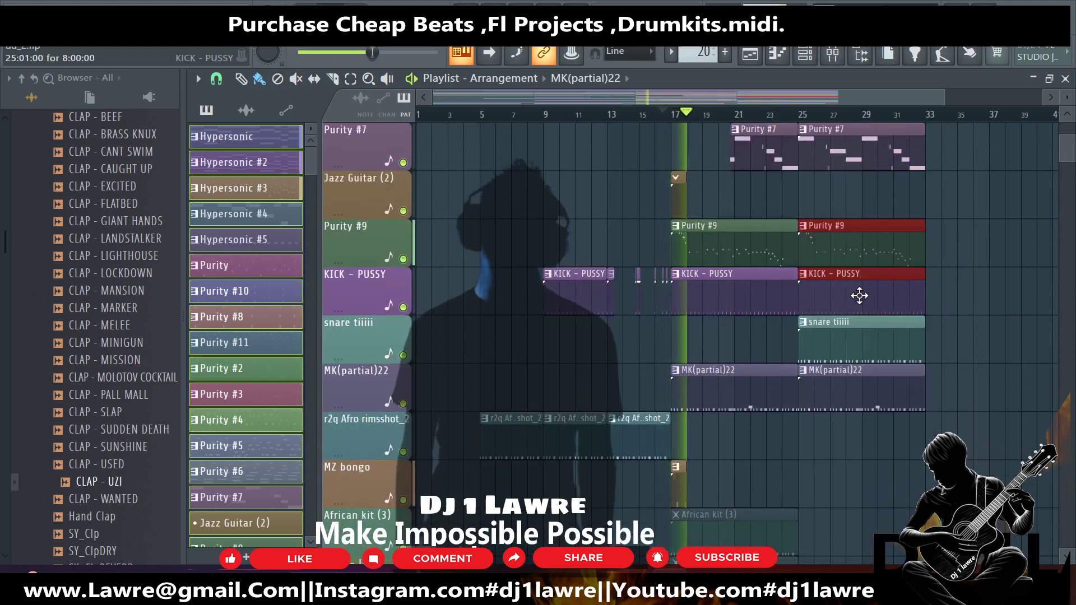
scroll(852, 309, "down", 4)
scroll(869, 326, "down", 9)
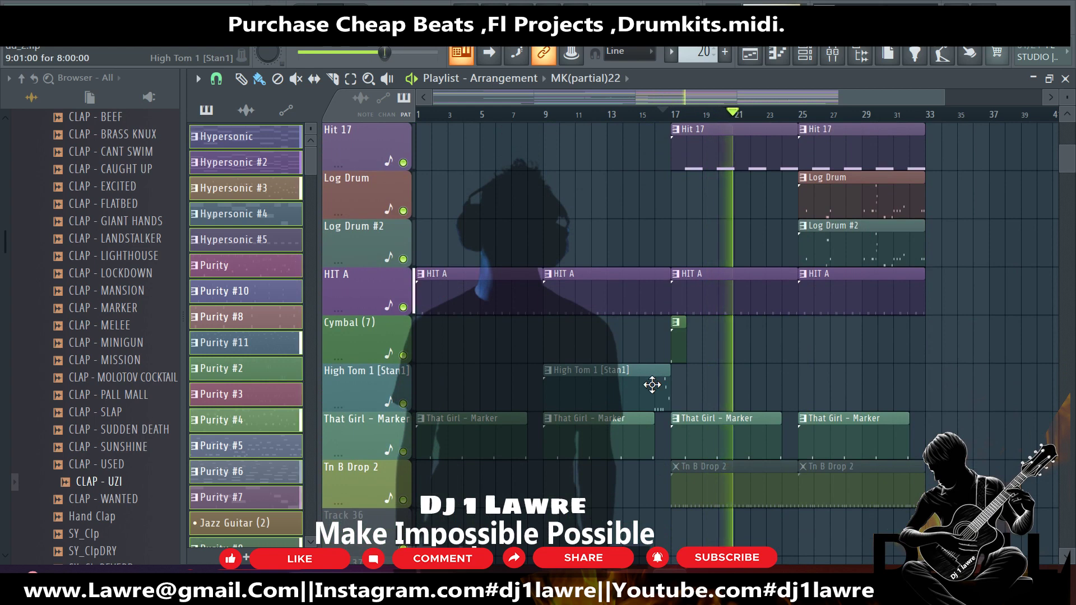
left_click(652, 384)
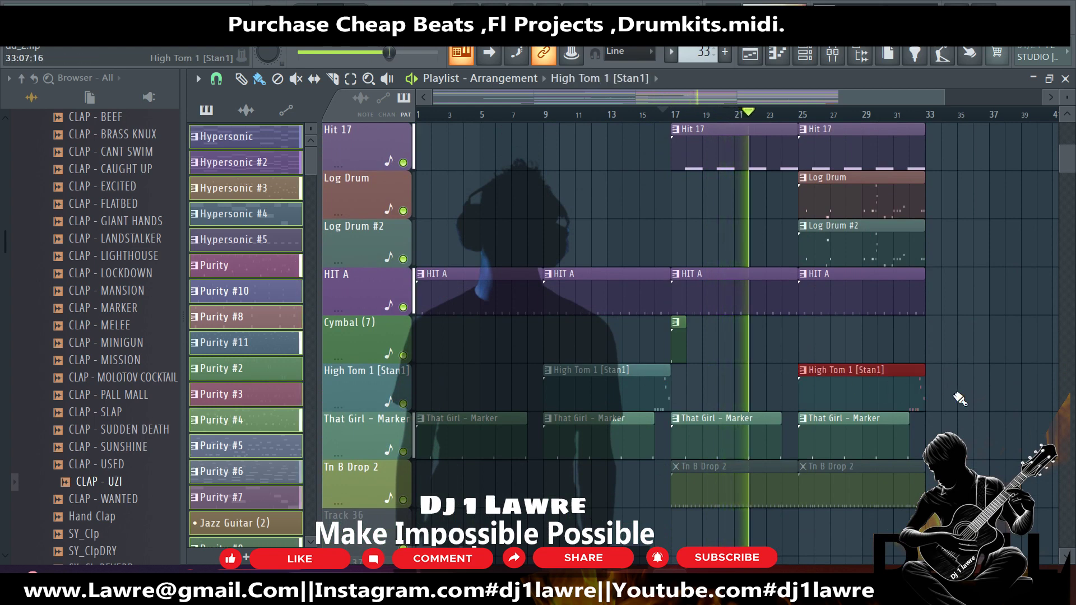
Review the tracks during playback, check the snare tiiiii pattern's notes and channel volume, and return to the playlist.
scroll(967, 384, "up", 3)
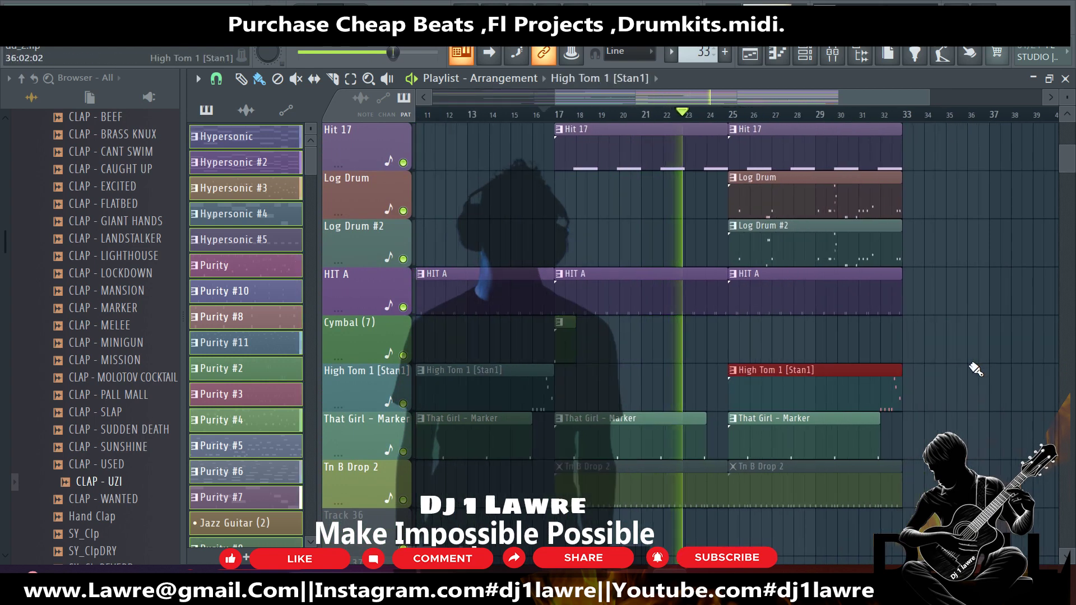
scroll(976, 369, "up", 1)
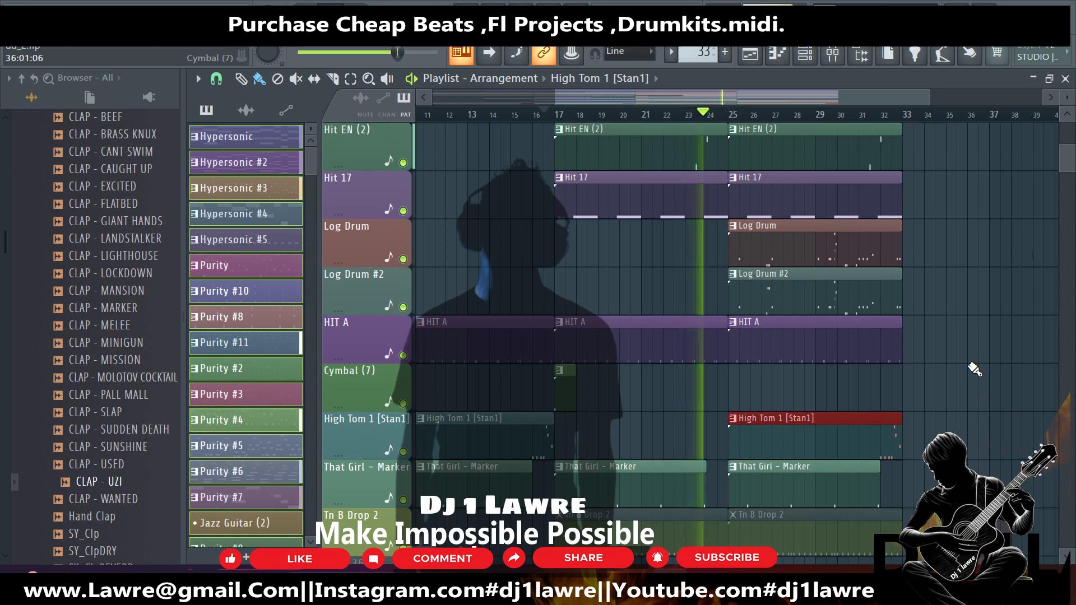
scroll(976, 369, "up", 3)
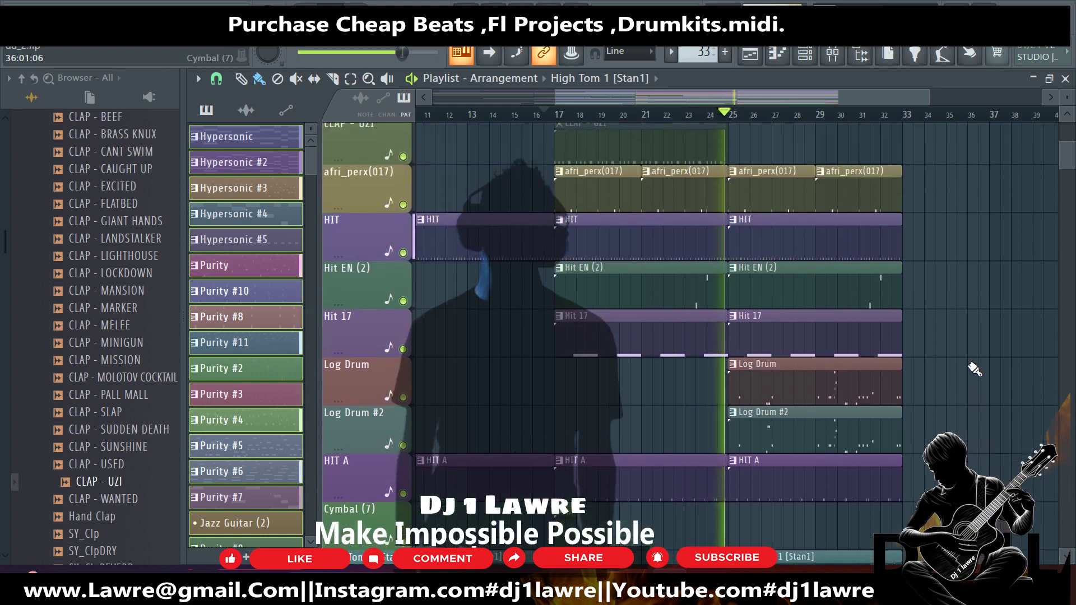
scroll(976, 368, "up", 5)
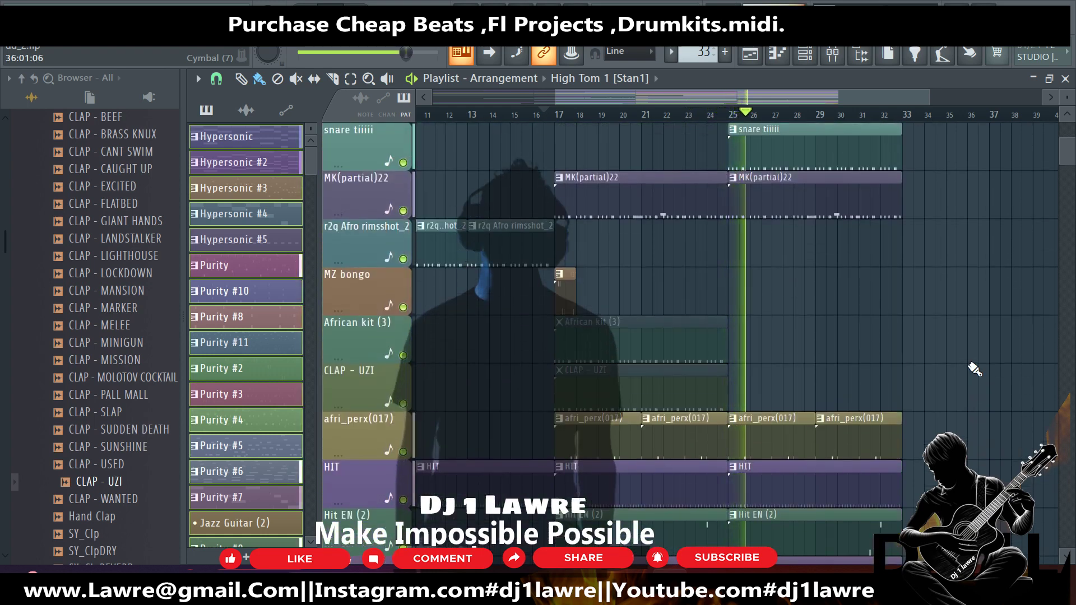
scroll(975, 368, "up", 2)
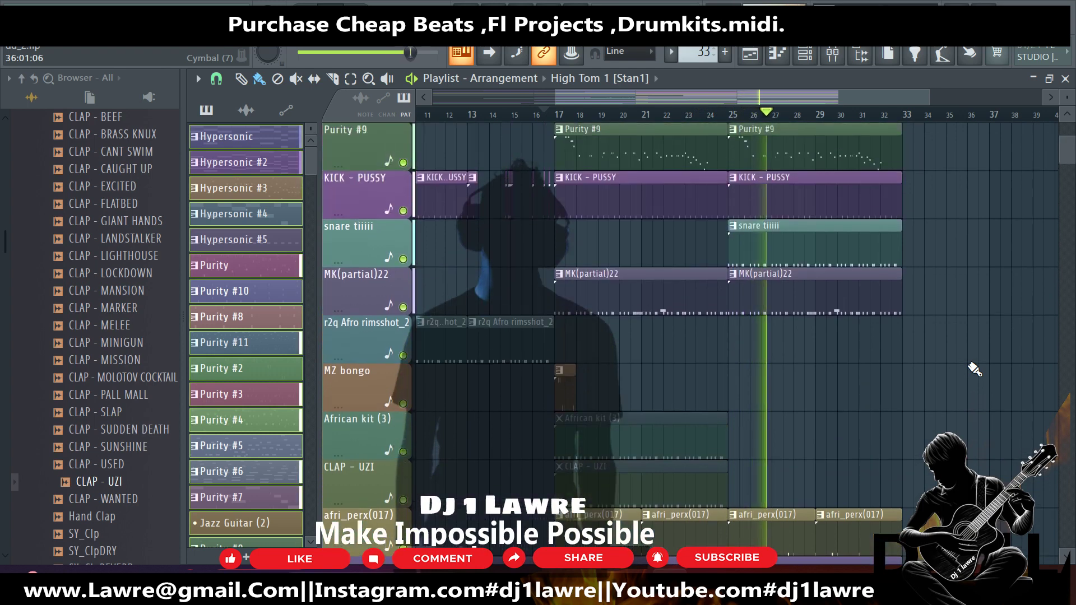
double_click(769, 247)
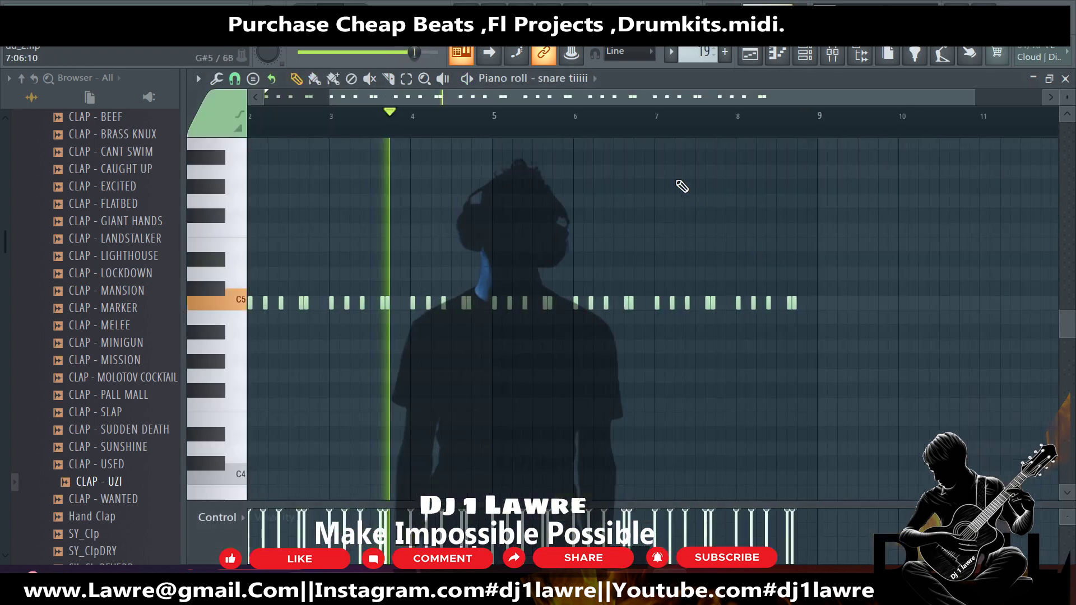
left_click(805, 53)
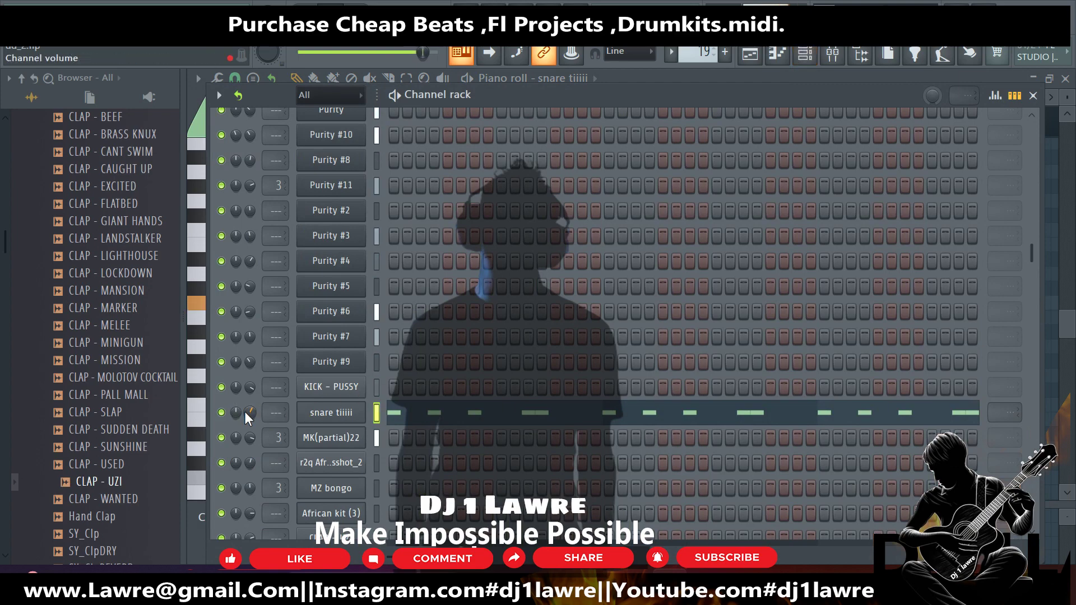
left_click(751, 53)
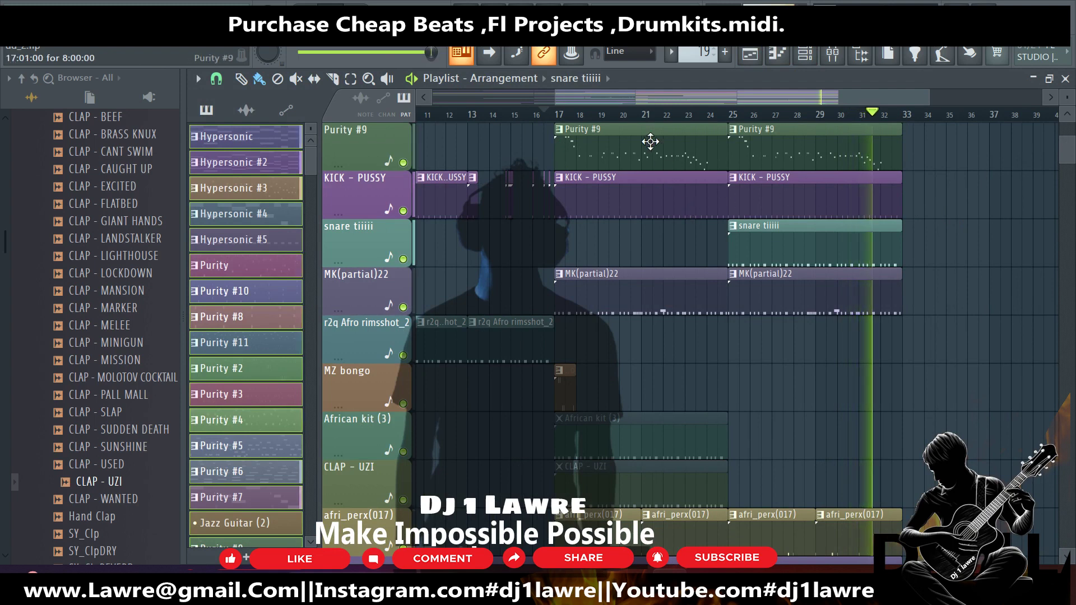
Duplicate the Hypersonic and Hypersonic #2 clips from bar 25 to bar 33.
scroll(796, 280, "down", 7)
scroll(796, 292, "down", 4)
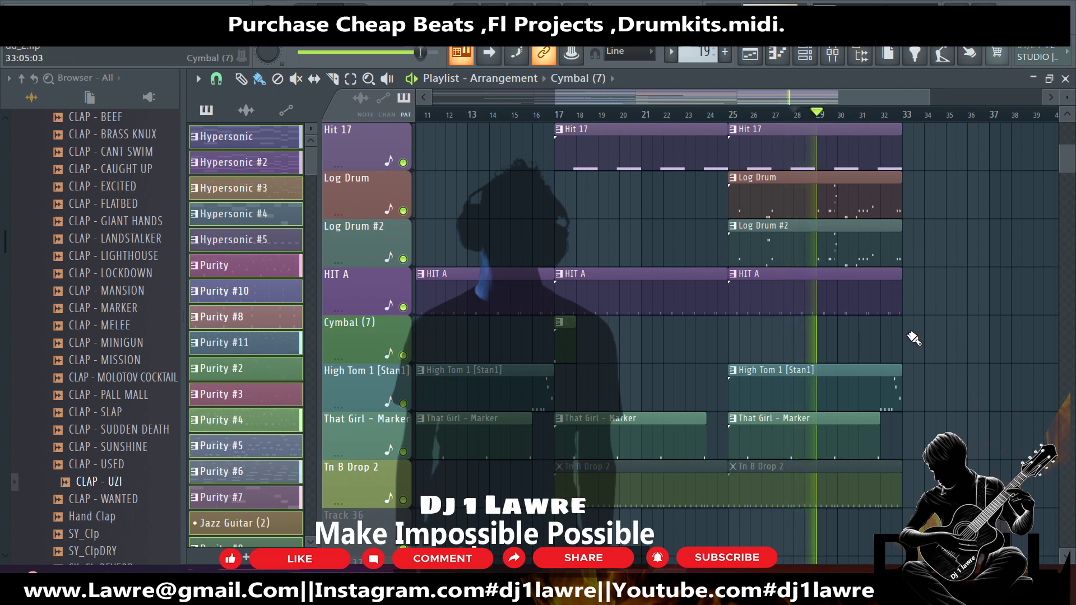
scroll(866, 343, "up", 6)
scroll(857, 342, "up", 18)
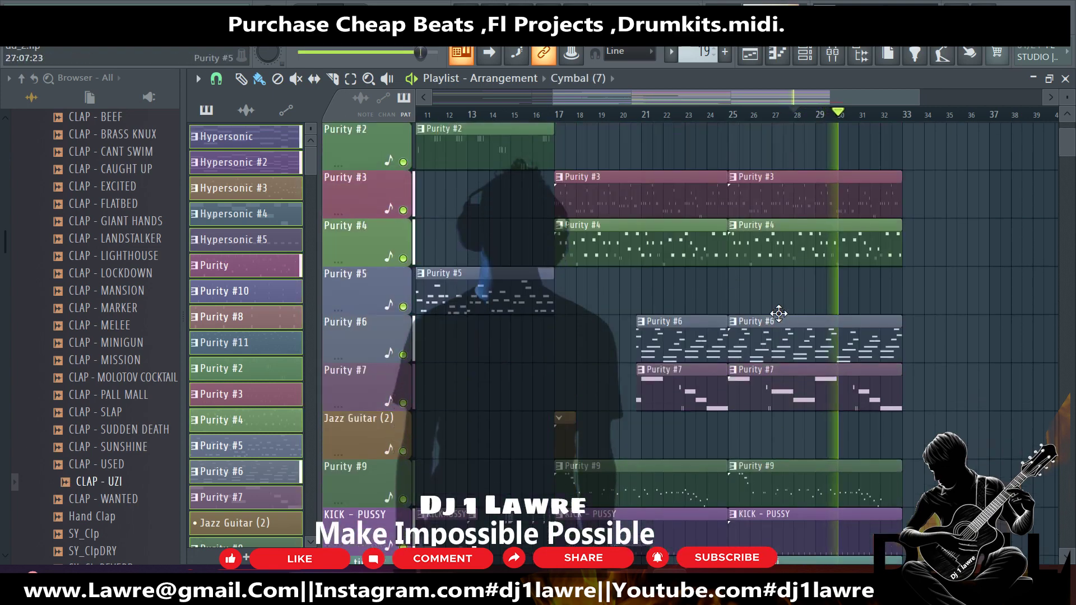
scroll(699, 273, "up", 1)
left_click_drag(701, 129, 965, 206)
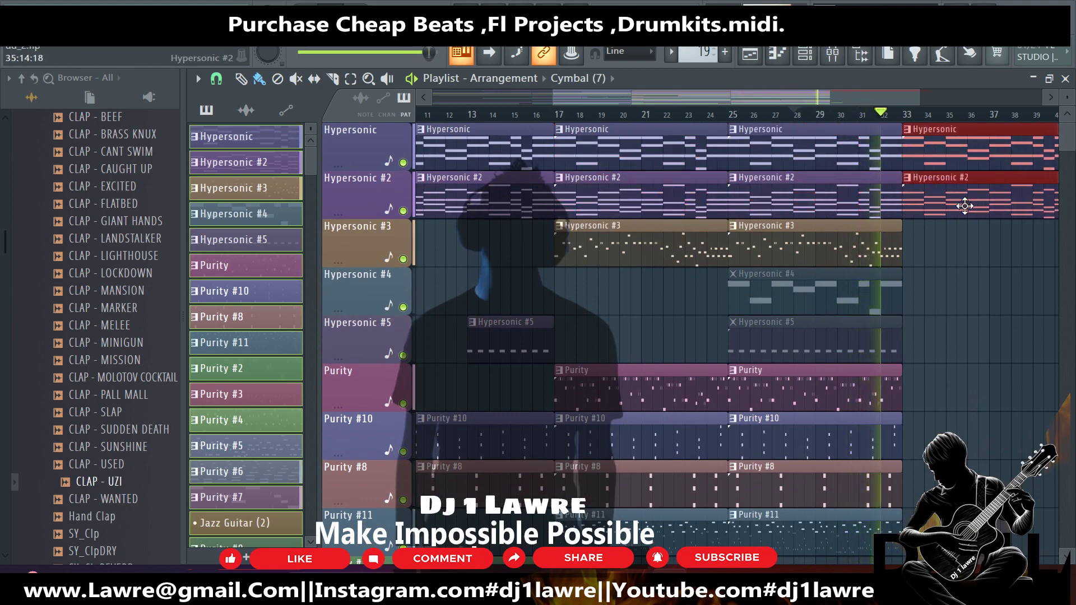
Duplicate the Hypersonic #4 clip to bar 33 and unmute the copy.
scroll(792, 319, "right", 5)
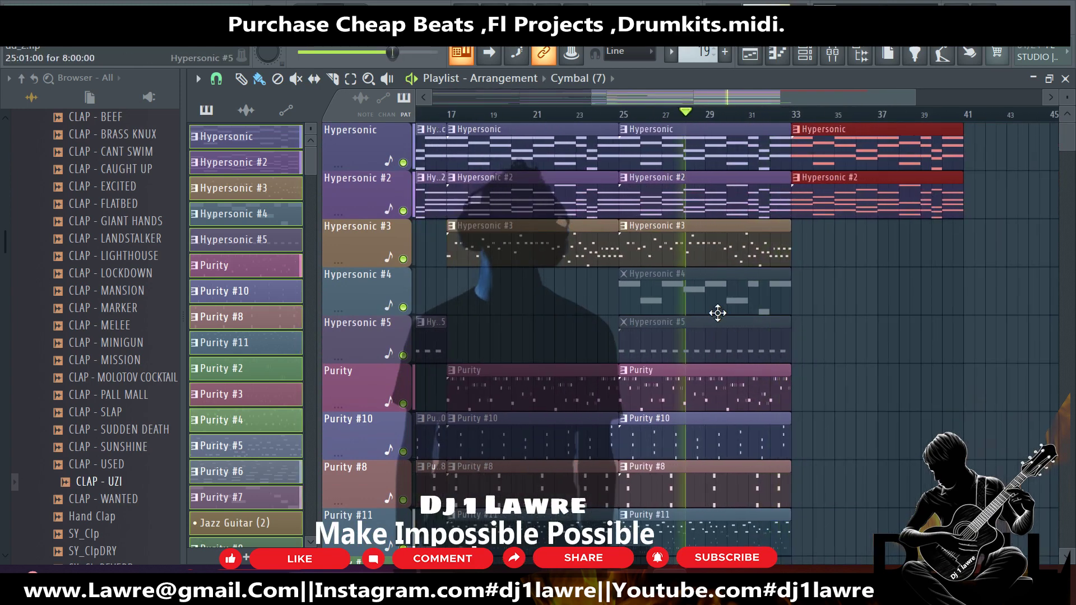
left_click_drag(719, 310, 892, 298)
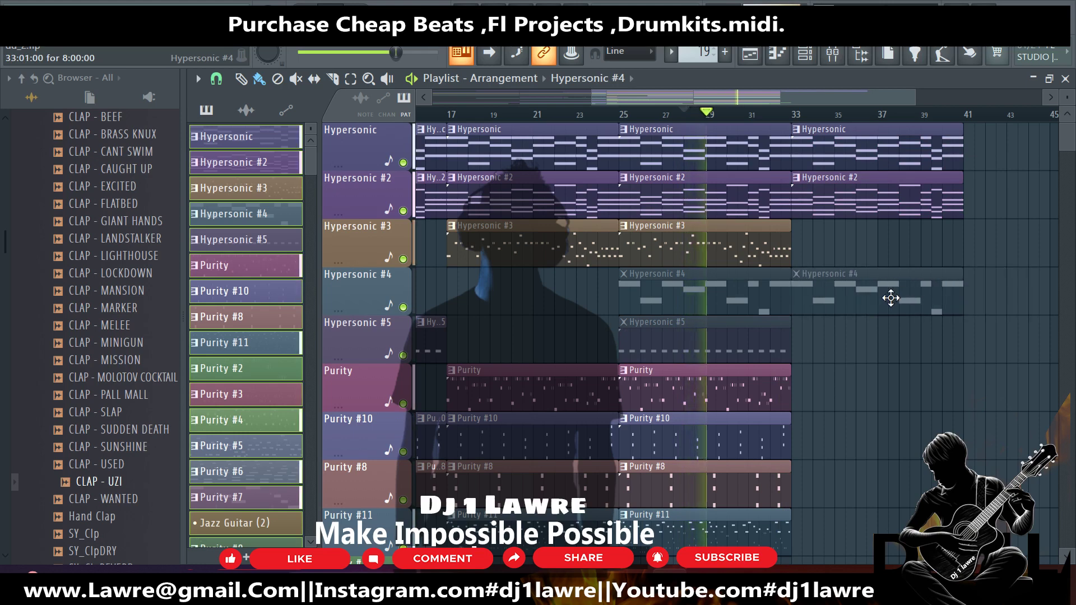
left_click(296, 79)
left_click(840, 284)
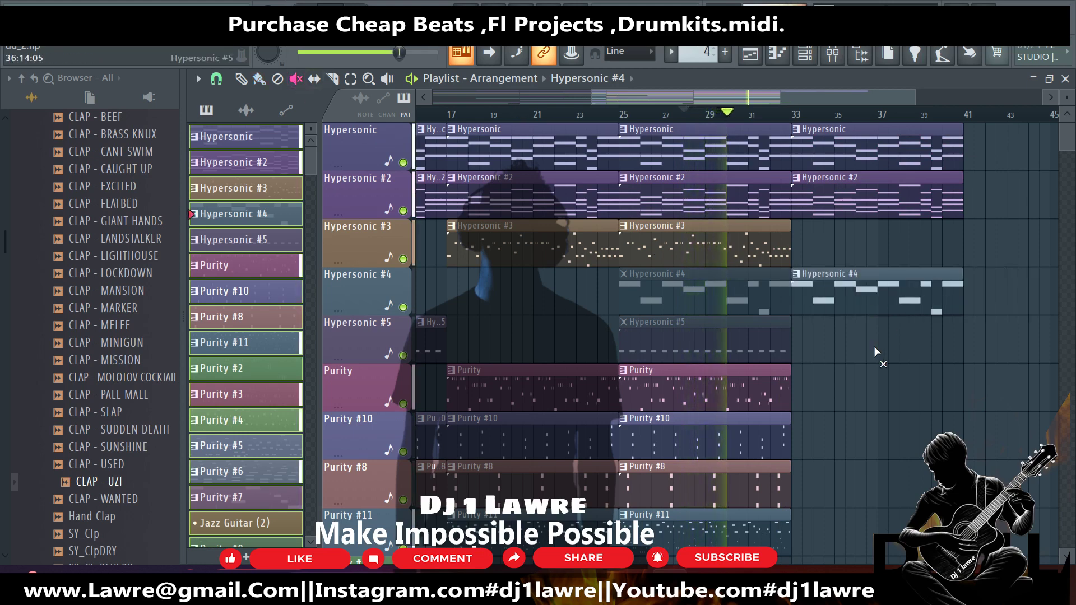
Duplicate the Purity, Purity #10, Purity #8 and Purity #11 clips of bars 17 to 33 so the copies start at bar 33.
scroll(617, 280, "down", 3)
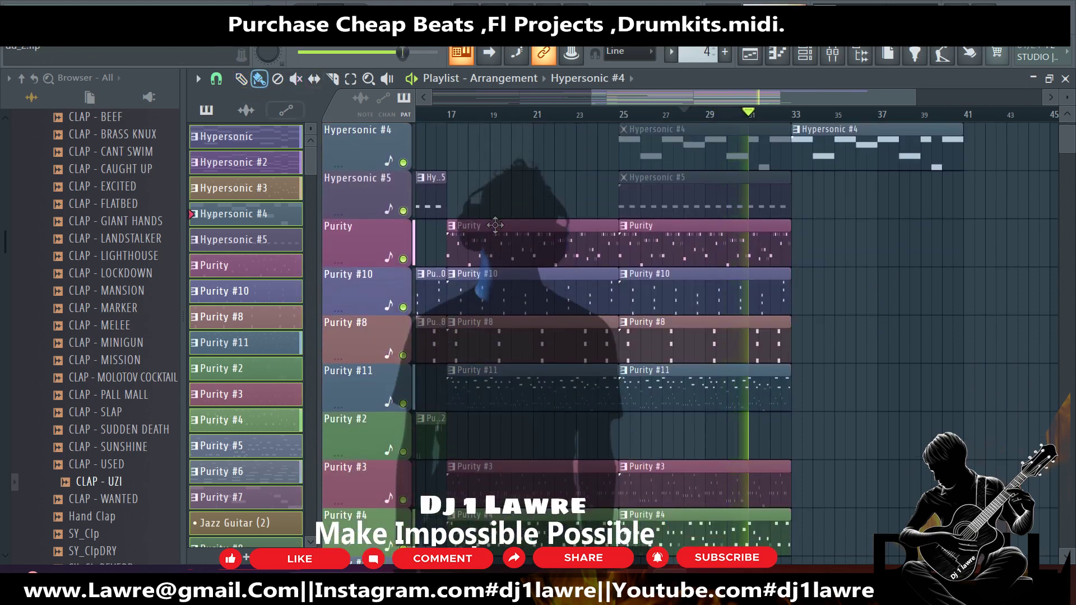
left_click_drag(835, 409, 518, 256)
key("ctrl+b")
scroll(843, 386, "down", 3)
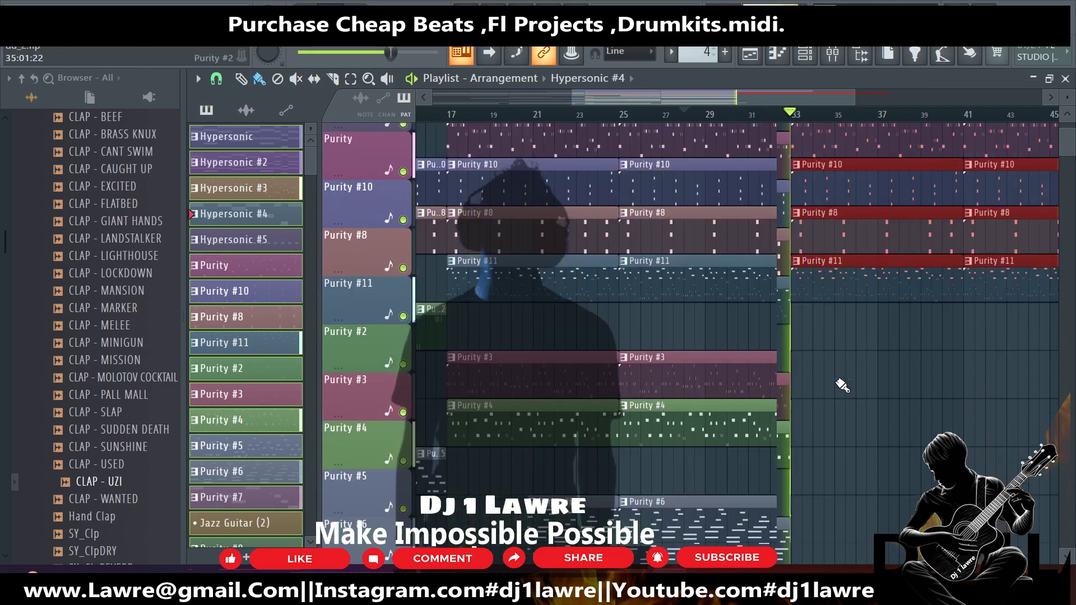
scroll(843, 385, "down", 6)
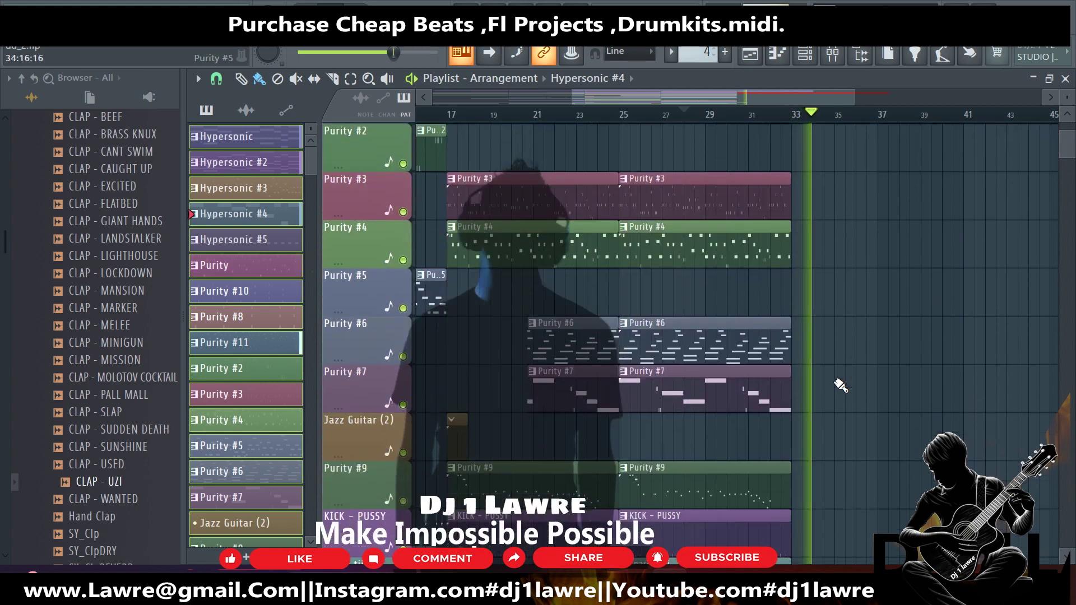
Copy the African kit (3) and CLAP - UZI clips to bar 37, trimmed to end at bar 41, and unmute the copies.
scroll(841, 386, "down", 2)
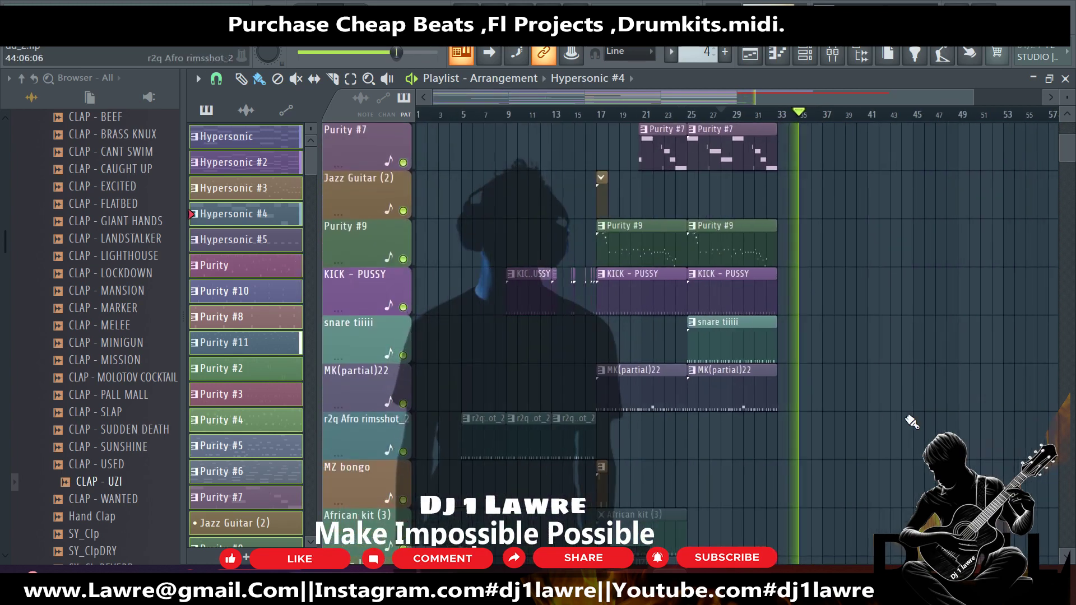
scroll(903, 412, "down", 1)
scroll(902, 414, "down", 1)
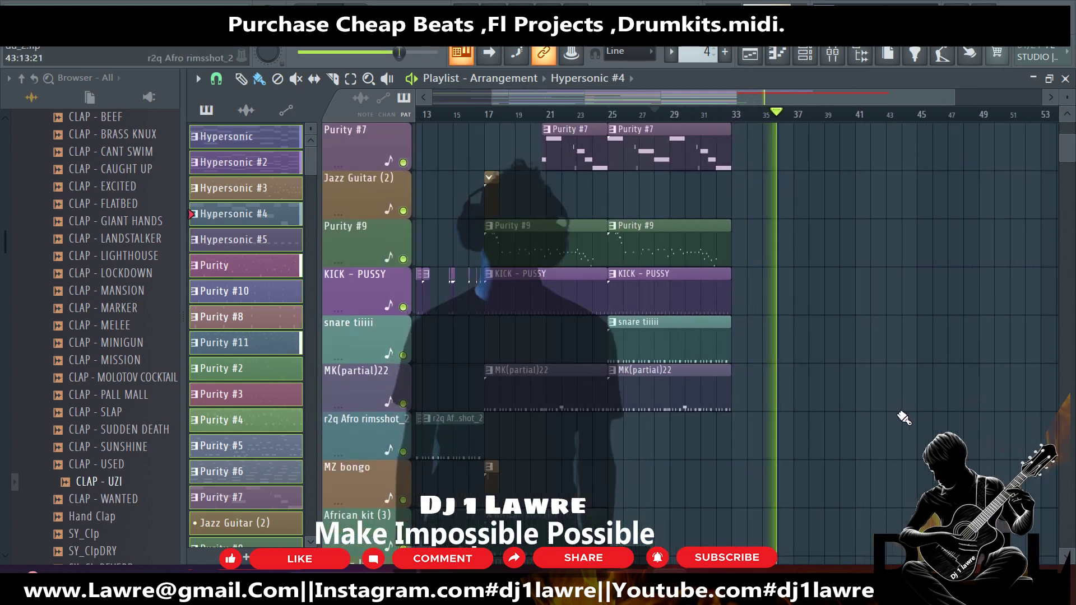
scroll(892, 426, "down", 4)
scroll(771, 358, "down", 2)
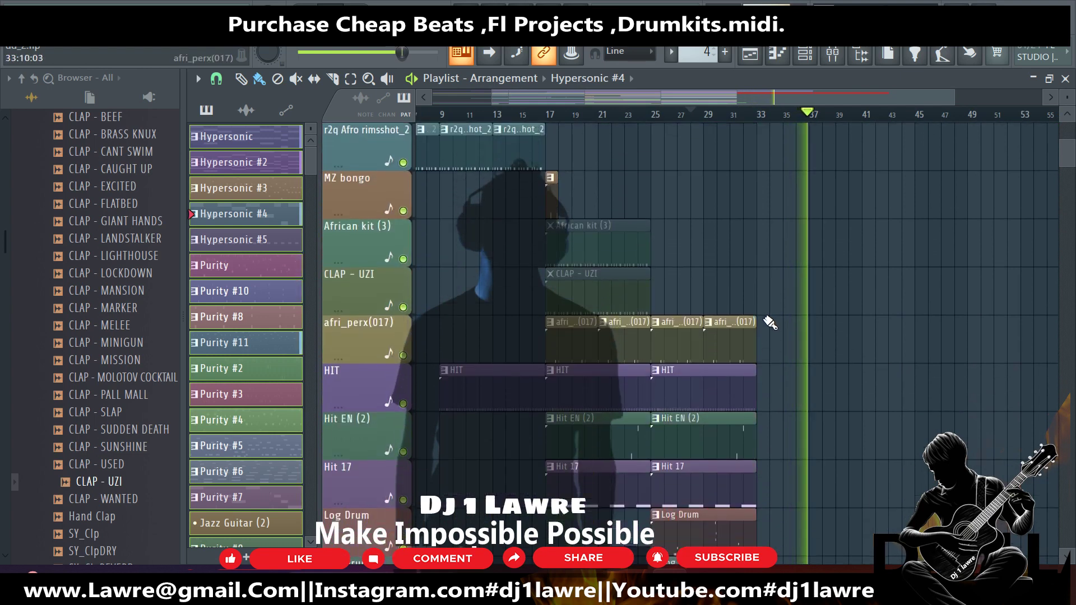
scroll(746, 320, "up", 3)
scroll(729, 317, "down", 2)
scroll(720, 314, "up", 1)
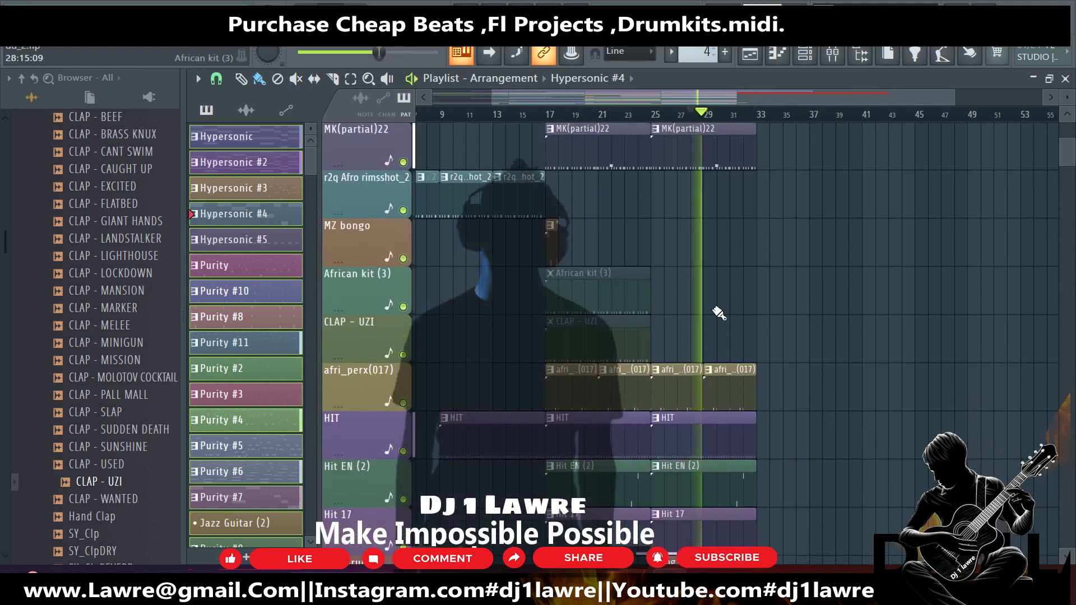
left_click_drag(719, 314, 867, 322)
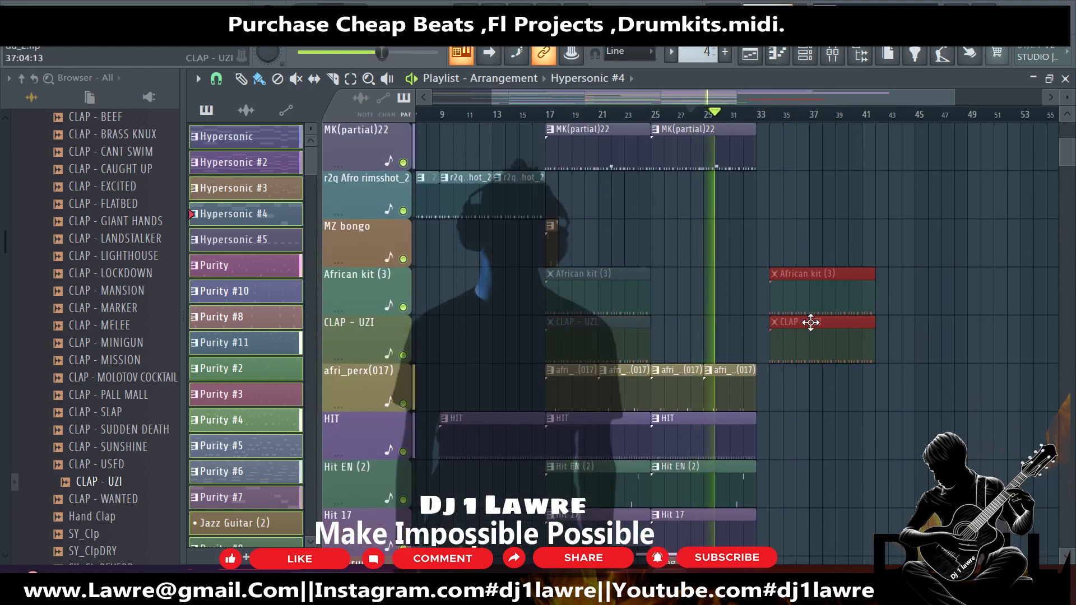
left_click_drag(763, 342, 824, 340)
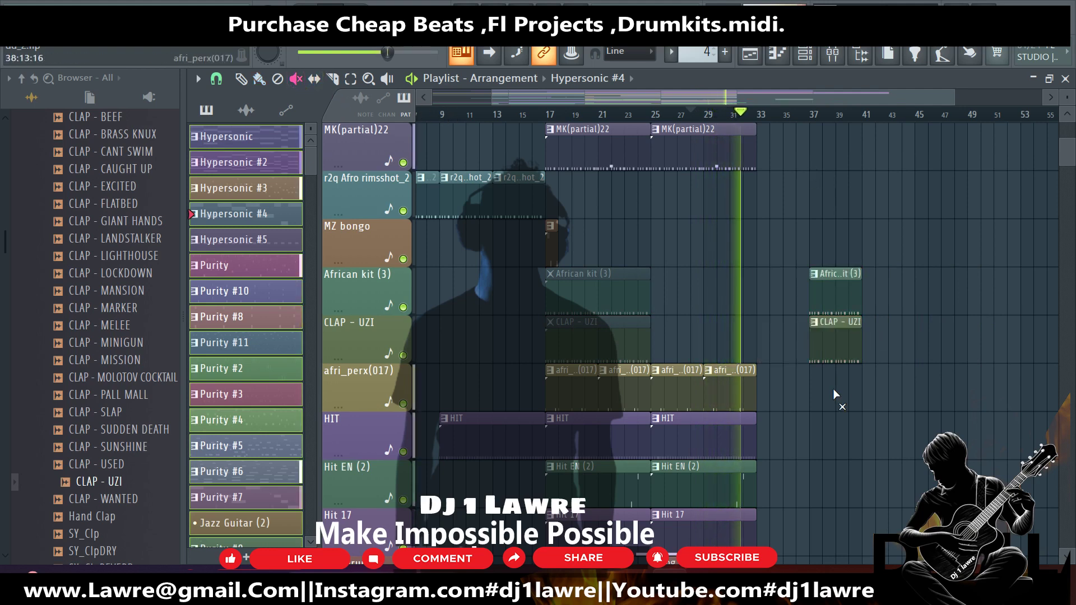
Play the arrangement from just before bar 33 and remove the Purity clips starting at bars 33 and 41.
scroll(829, 392, "down", 7)
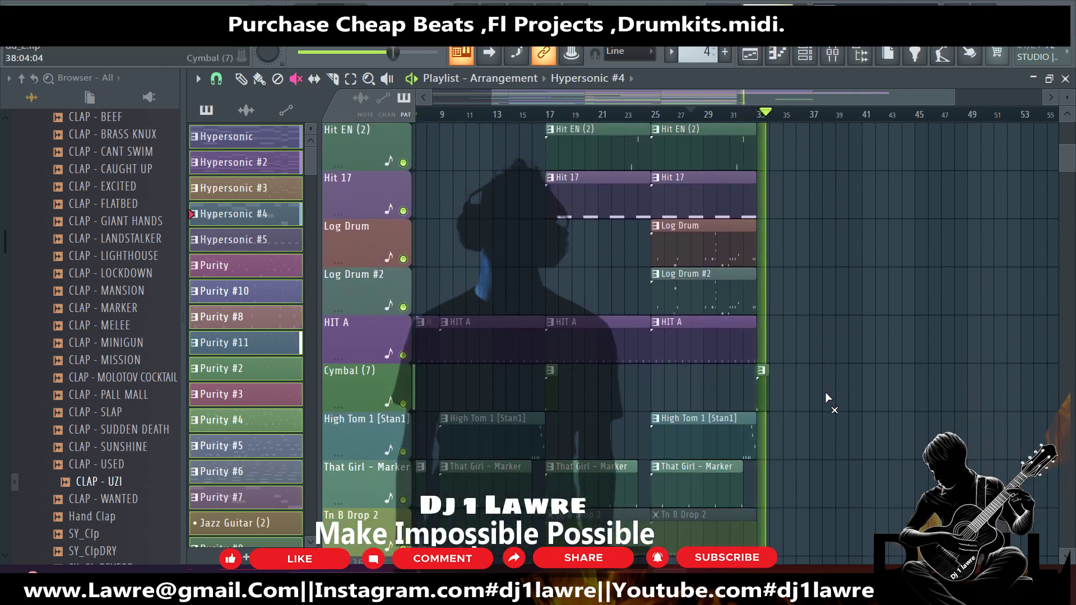
scroll(827, 393, "down", 1)
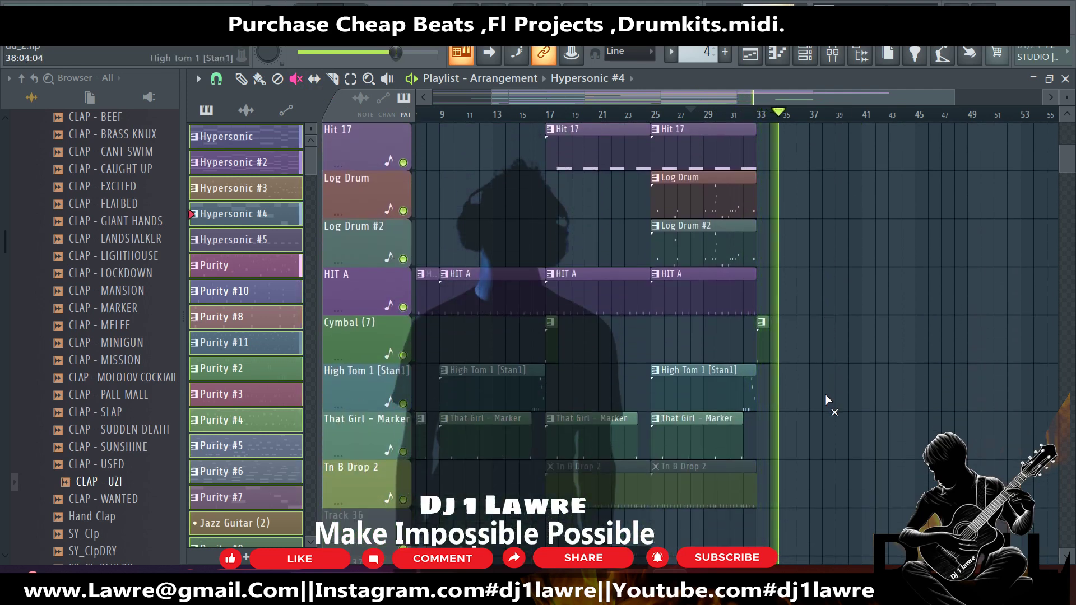
scroll(825, 395, "up", 2)
scroll(825, 396, "up", 9)
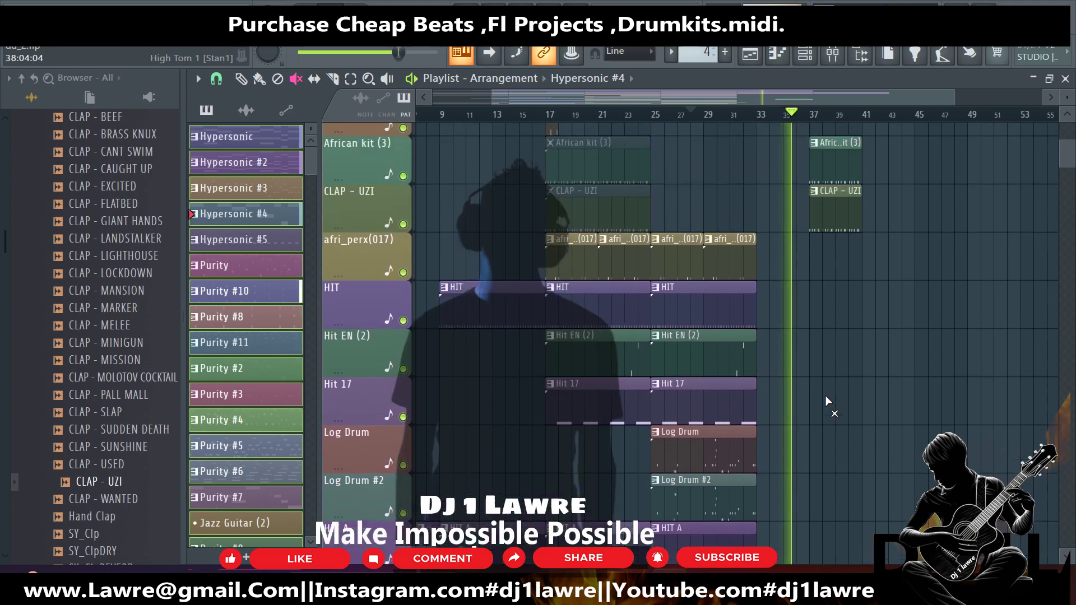
scroll(828, 403, "up", 3)
scroll(747, 185, "up", 1)
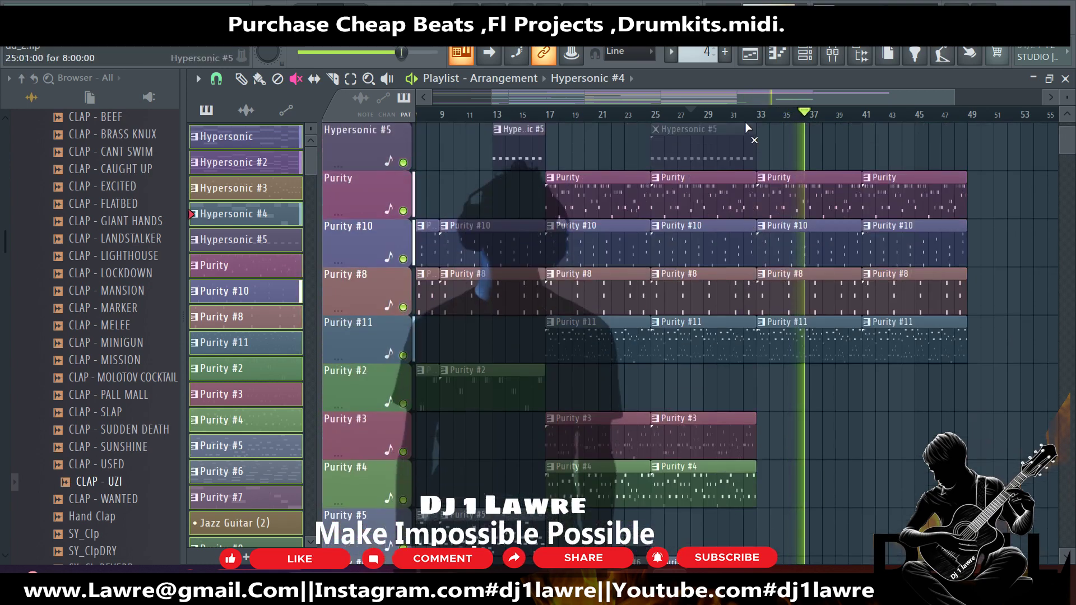
left_click(745, 116)
scroll(785, 252, "up", 4)
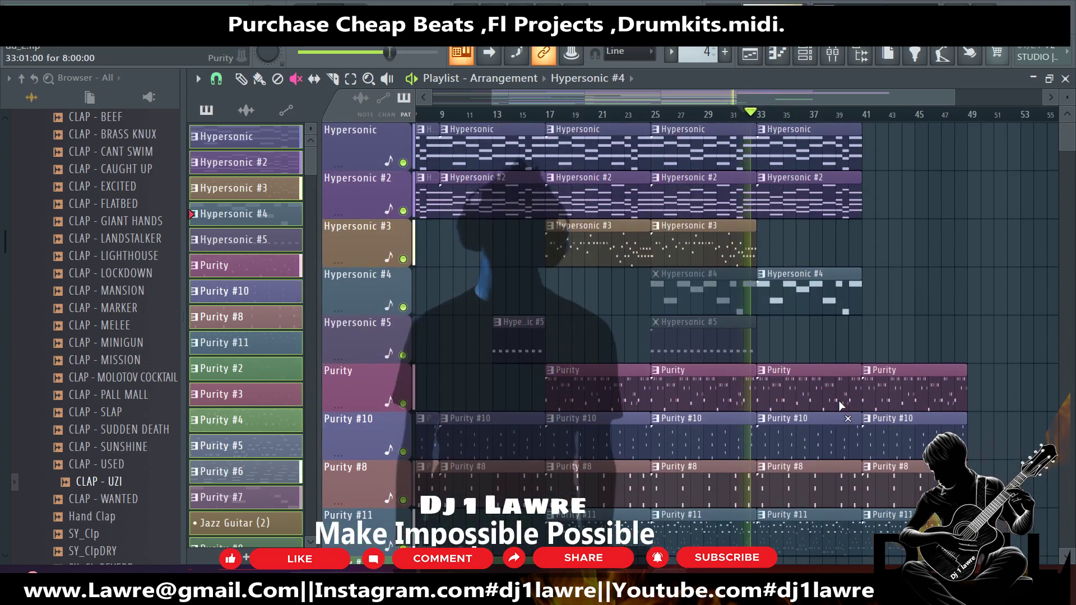
left_click(814, 383)
scroll(953, 356, "up", 3)
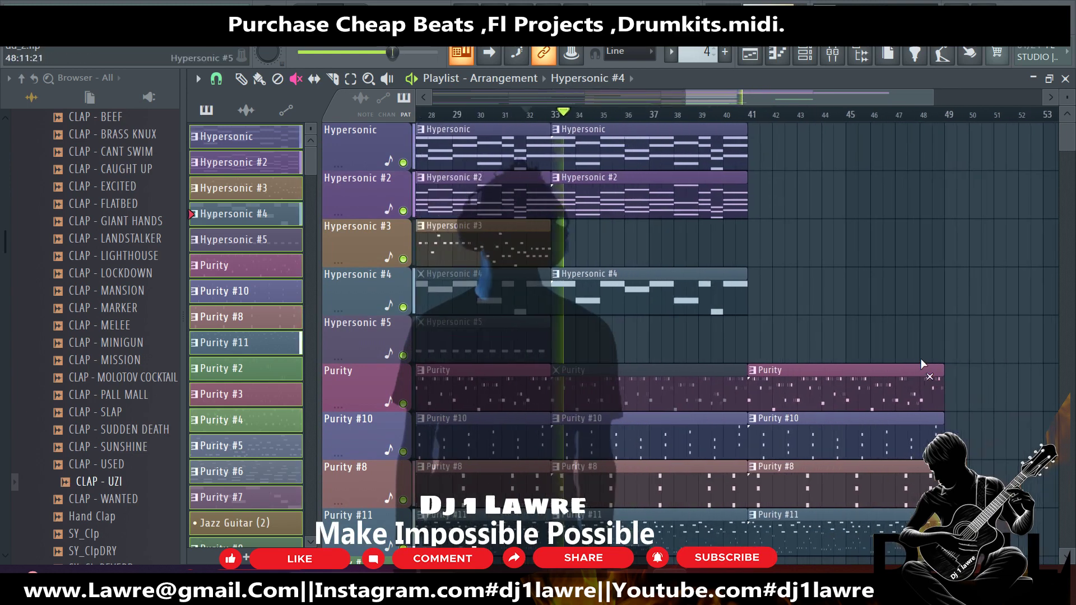
left_click(835, 379)
scroll(775, 384, "down", 5)
scroll(774, 384, "up", 2)
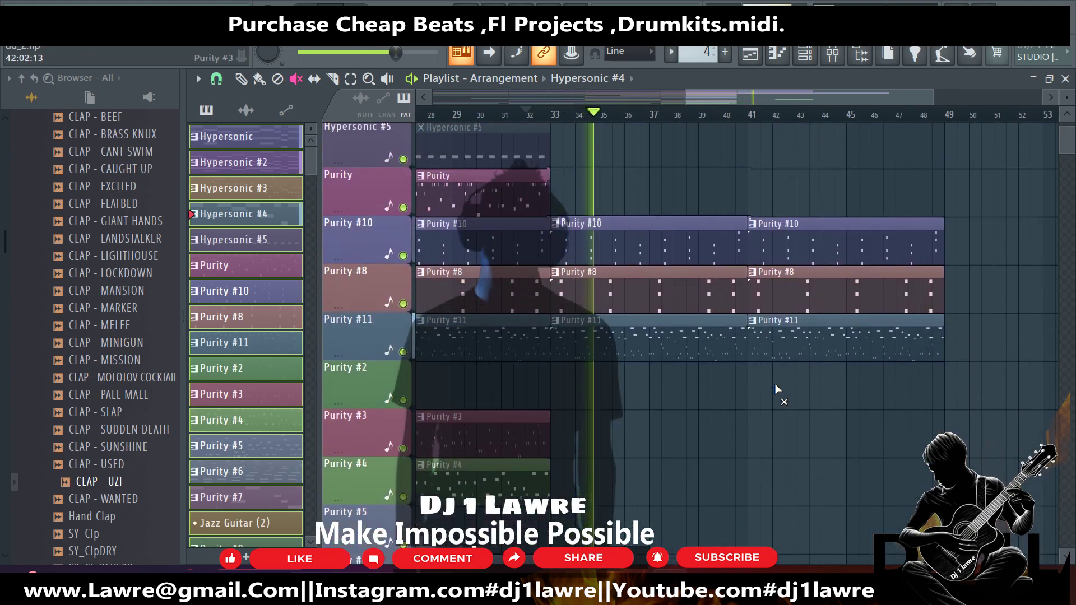
Copy the Purity #9 and KICK - PUSSY clips so they fill bars 37 to 41 and bars 41 to 49.
scroll(769, 374, "down", 6)
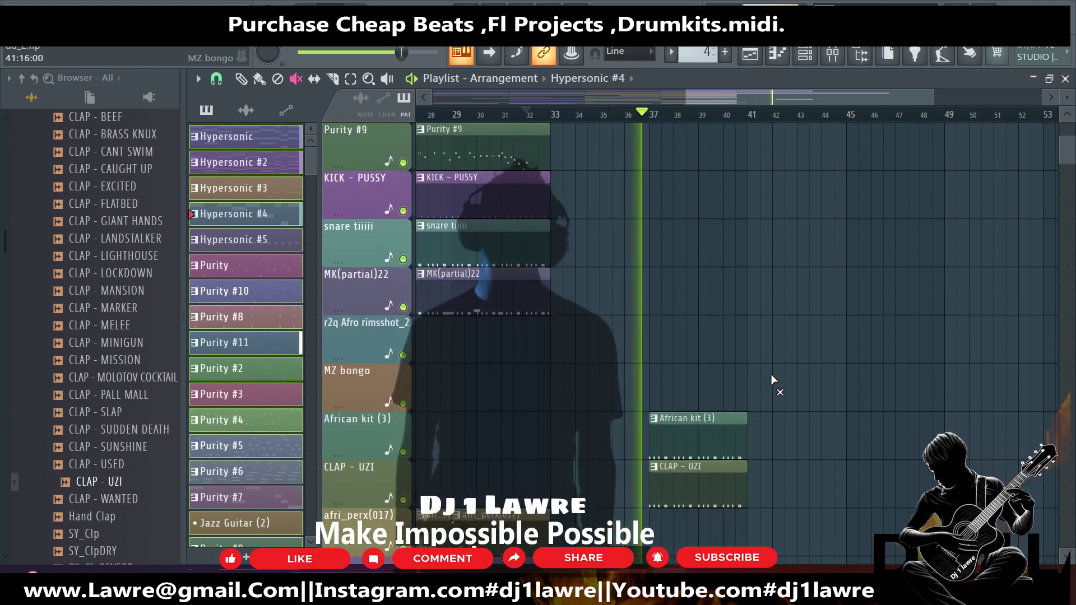
scroll(772, 374, "down", 2)
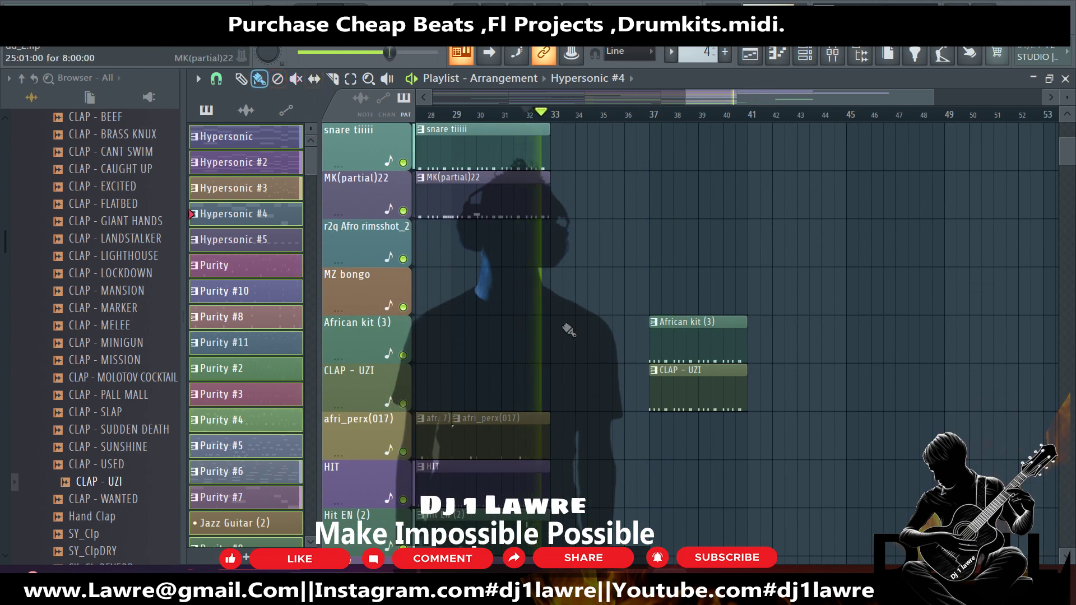
scroll(646, 381, "down", 3)
scroll(646, 381, "down", 3)
scroll(647, 381, "up", 6)
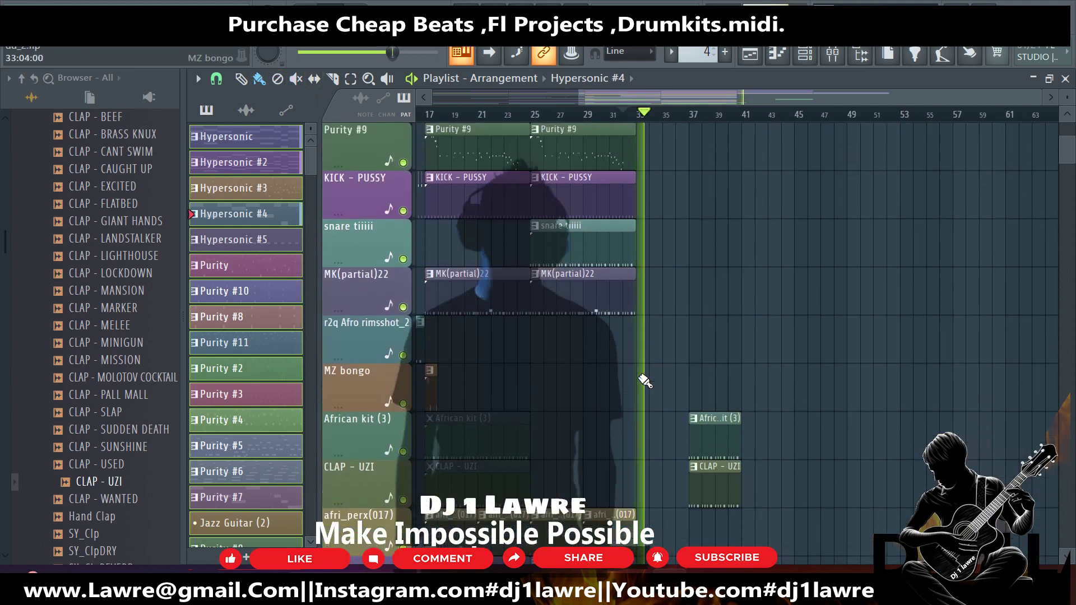
scroll(611, 313, "up", 1)
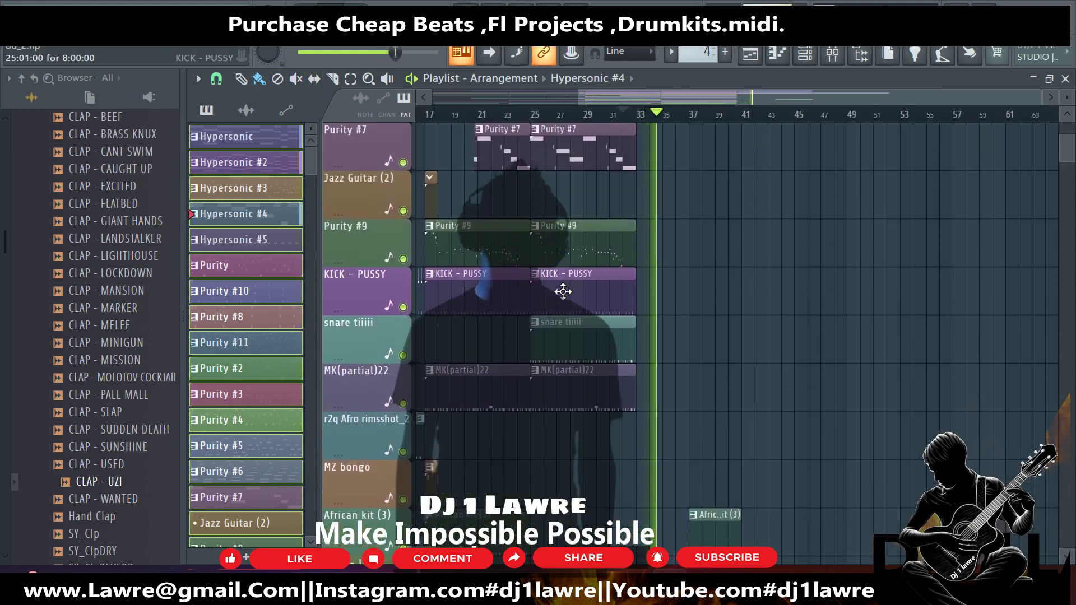
left_click_drag(462, 252, 700, 248)
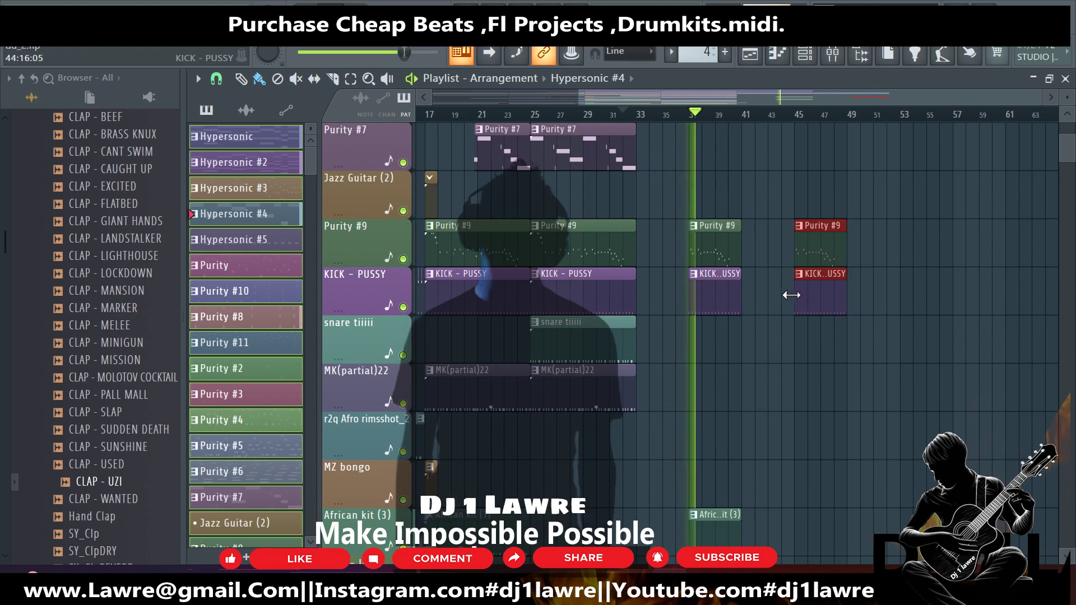
scroll(787, 352, "down", 4)
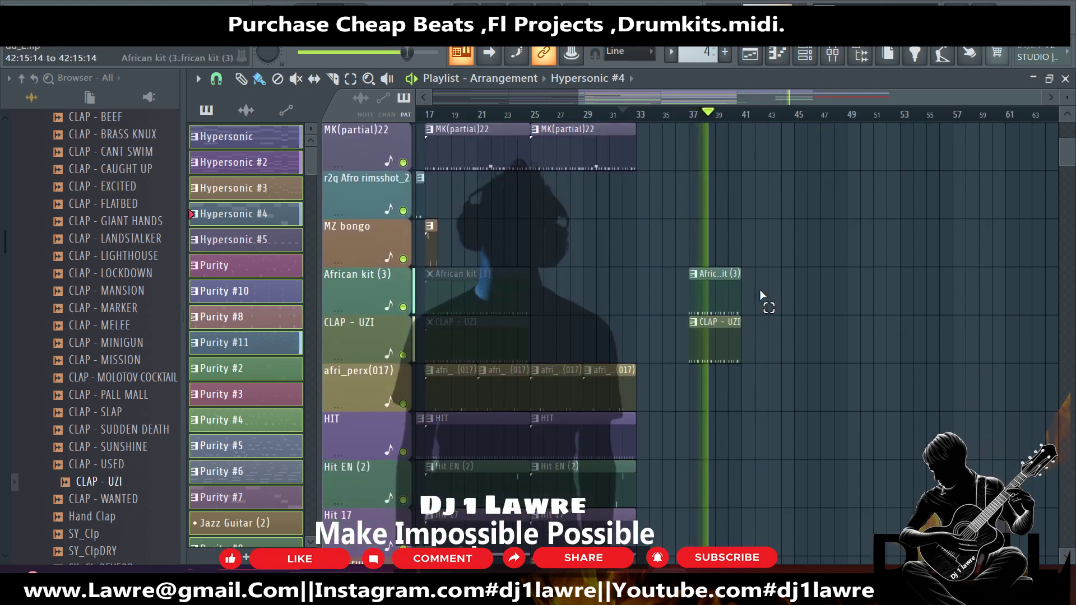
left_click_drag(713, 344, 783, 343)
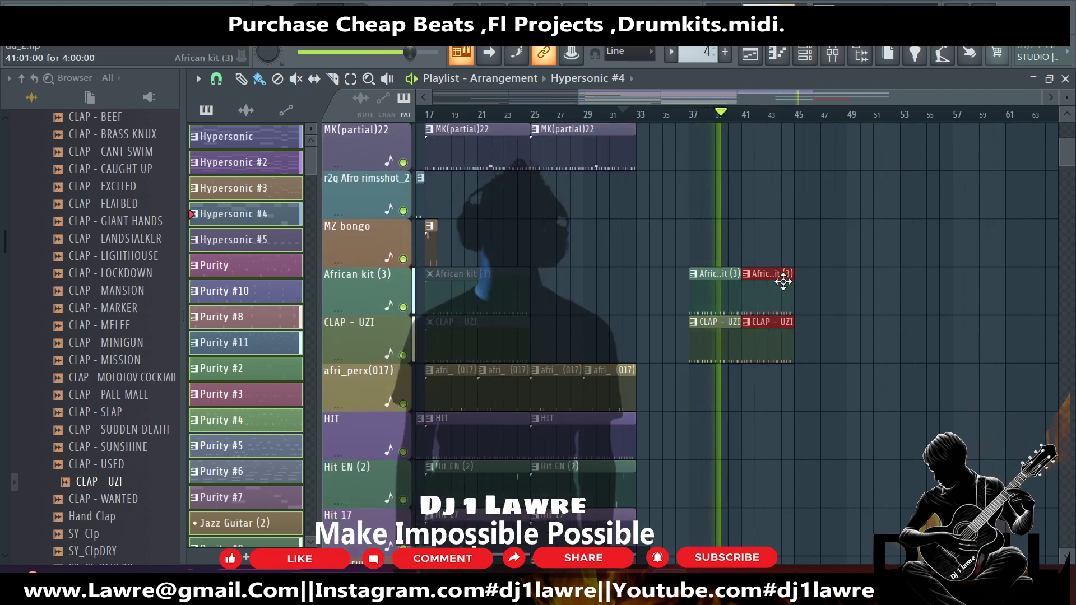
key("Delete")
Duplicate the snare tiiiii and MK(partial)22 clips from bar 25 to bar 41.
scroll(775, 371, "up", 2)
scroll(775, 371, "down", 3)
scroll(701, 337, "up", 5)
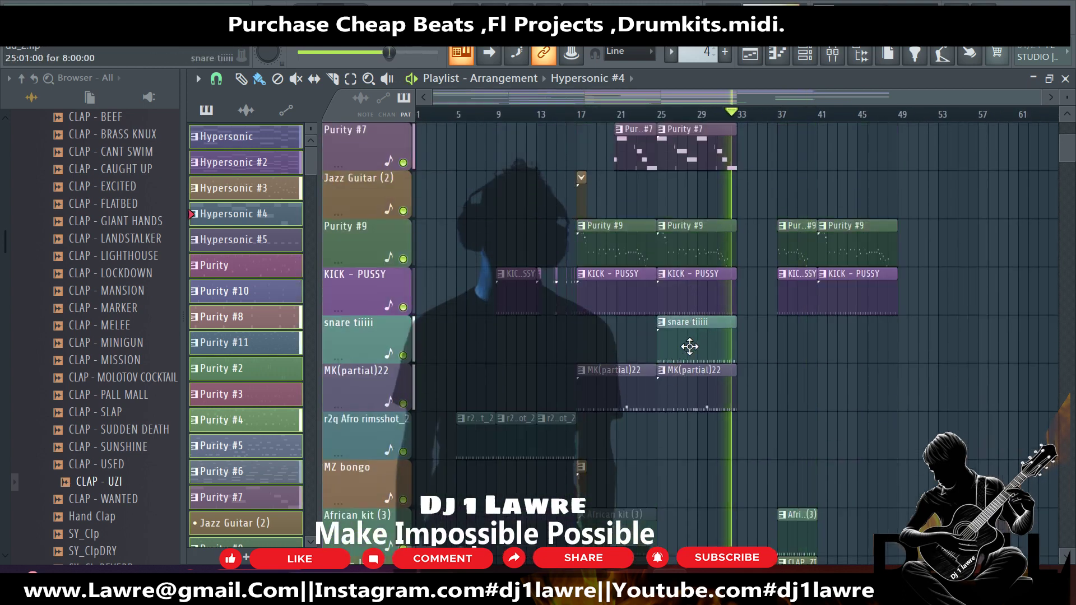
left_click_drag(695, 392, 857, 392)
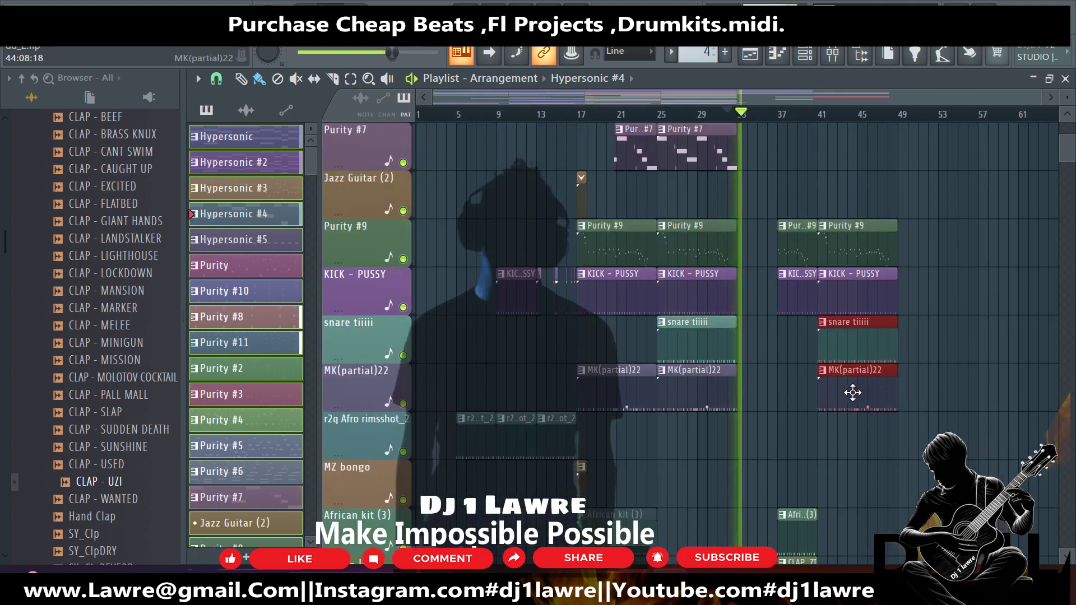
Copy the afri_perx(017), HIT and Hit EN (2) clips across bars 37 to 49, and the Hit 17 clips across bars 33 to 49.
scroll(862, 399, "down", 7)
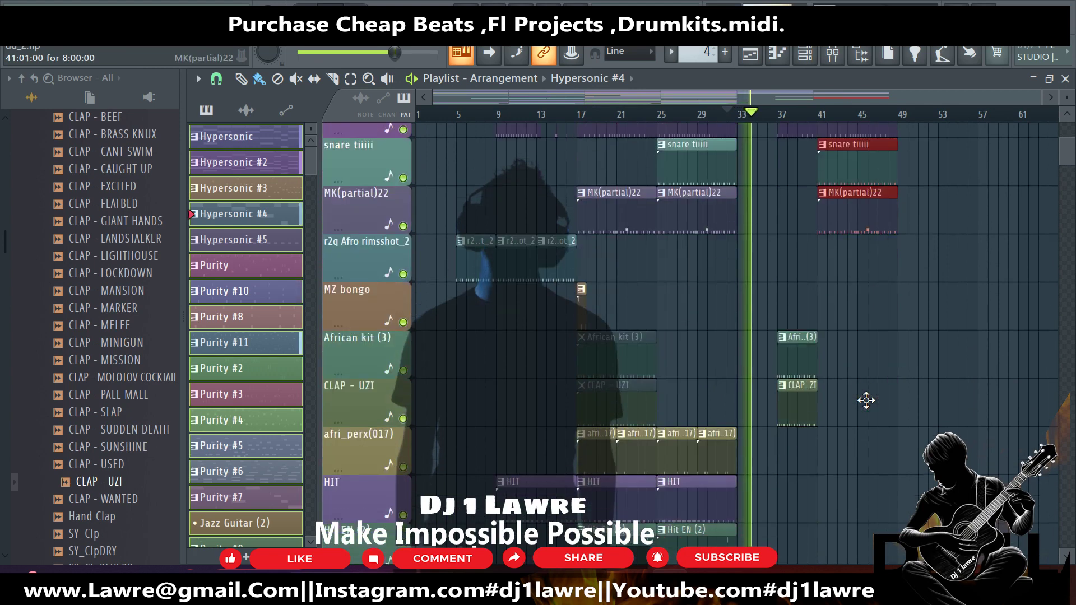
left_click_drag(731, 270, 769, 441)
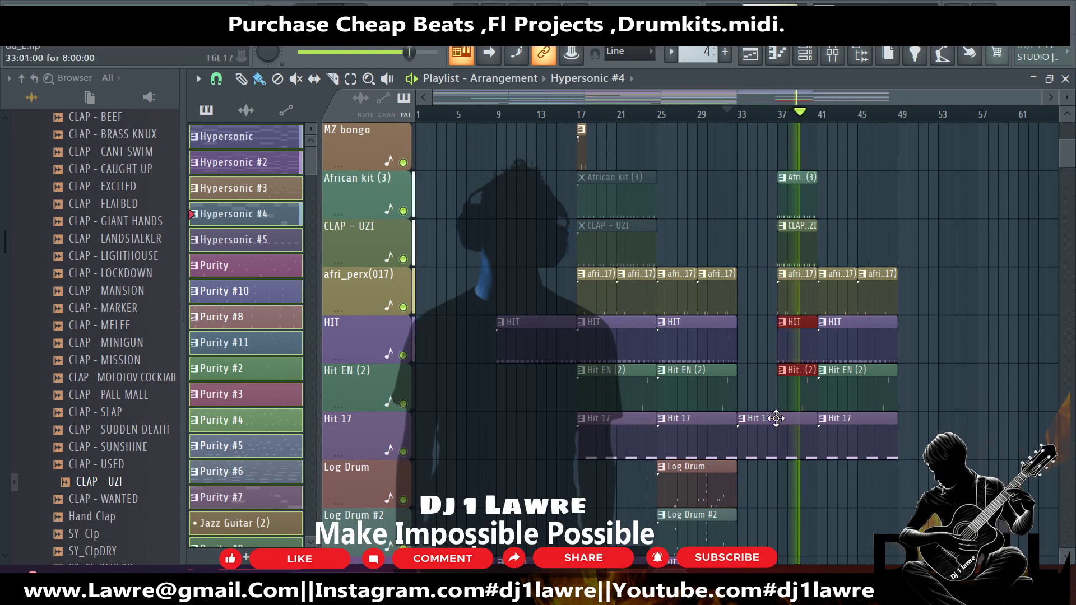
left_click(748, 452)
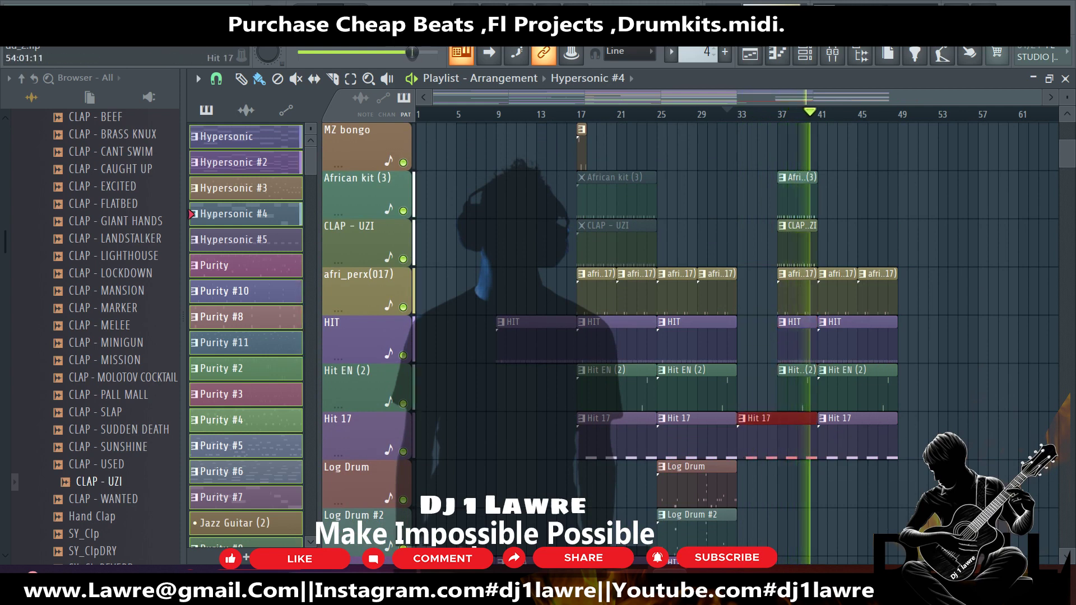
Place a Hypersonic #3 clip at bar 41 and duplicate the Hypersonic and Hypersonic #2 clips of bar 33.
scroll(882, 346, "down", 10)
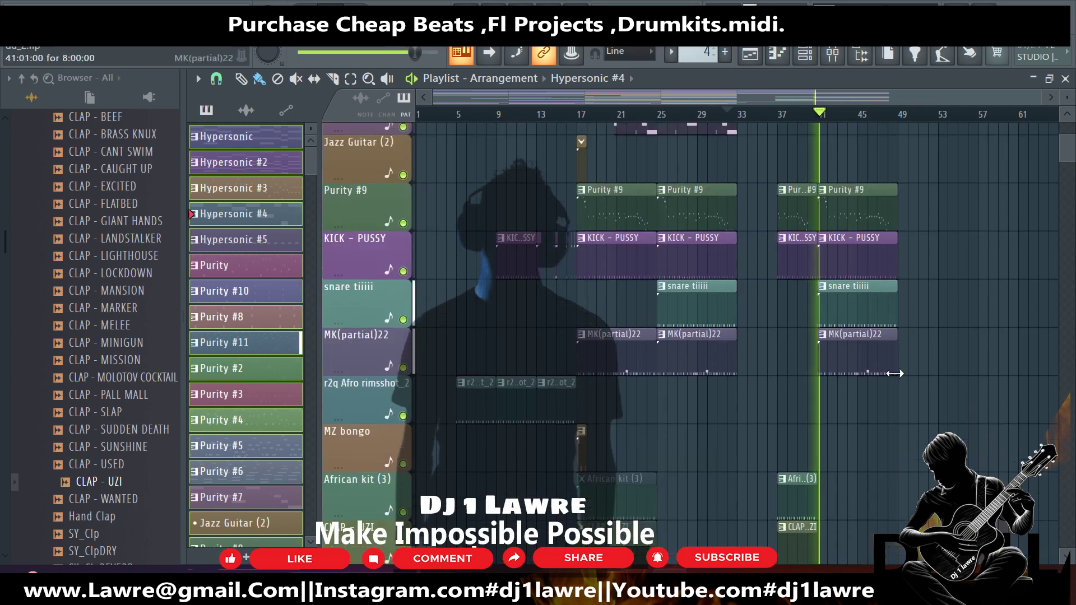
scroll(879, 380, "up", 6)
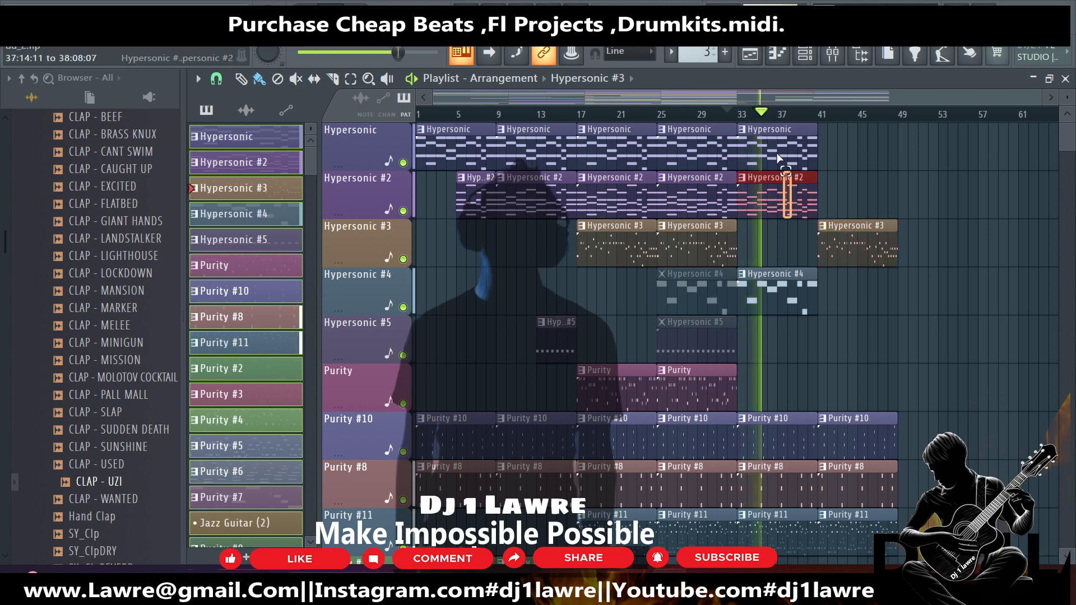
key("ctrl+b")
Duplicate the Purity #2 and Purity #5 clips of bars 1 to 17 so the copies start at bar 33.
scroll(842, 145, "down", 6)
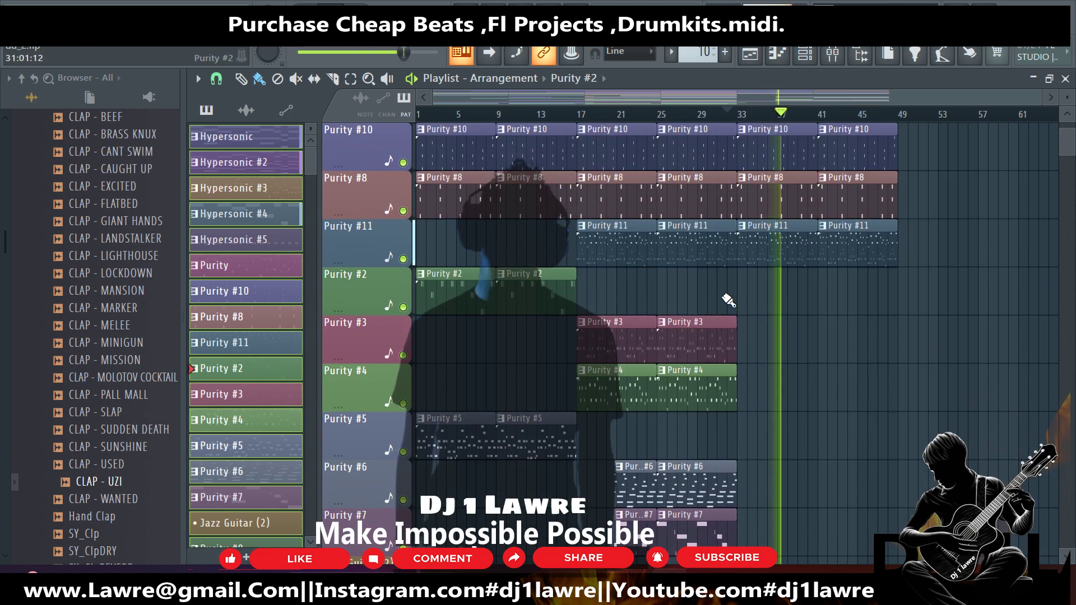
left_click_drag(740, 300, 826, 300)
key("ctrl+d")
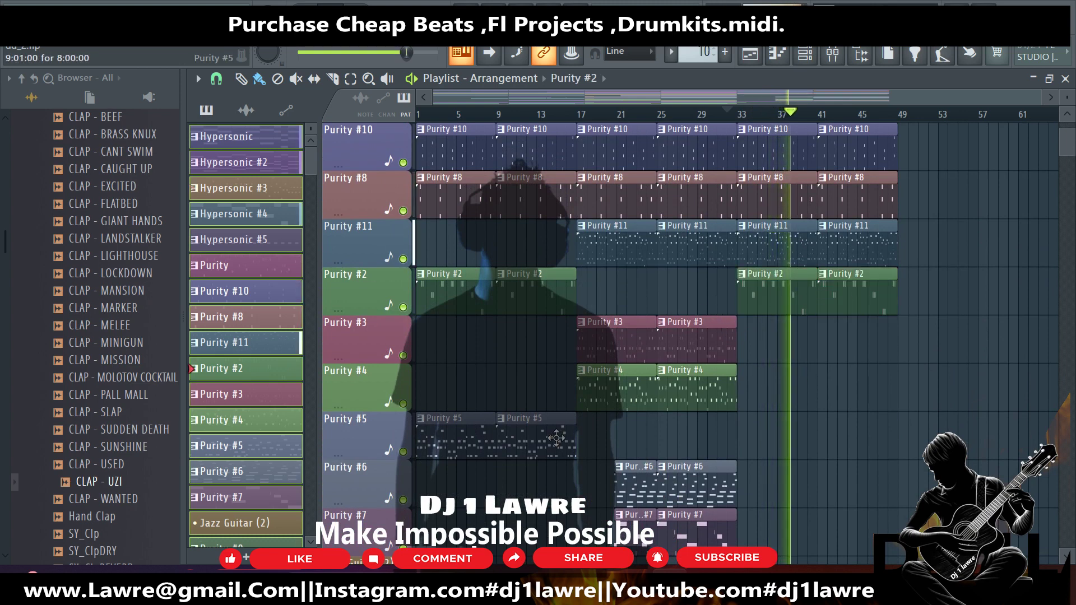
left_click_drag(740, 442, 863, 441)
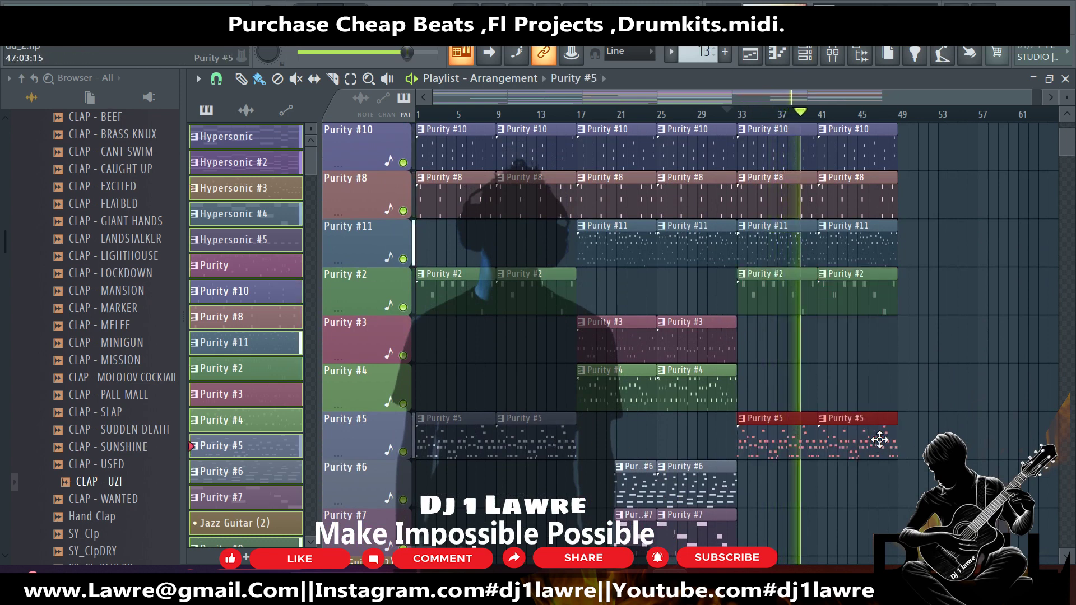
Open the Purity #5 pattern's notes and set the Purity #5 channel volume to 41% in the channel rack.
scroll(853, 448, "down", 4)
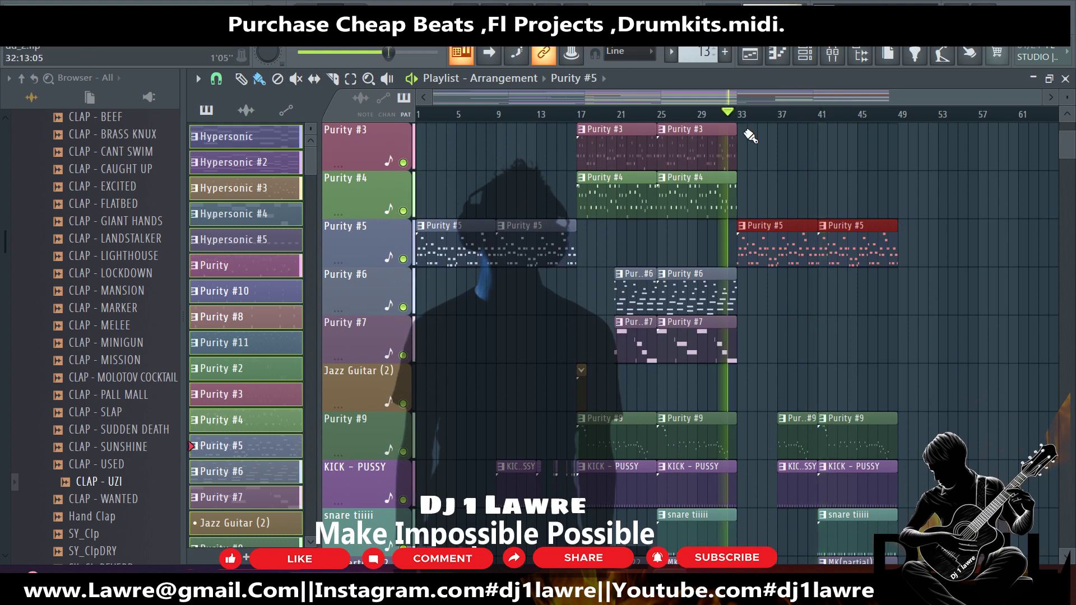
scroll(824, 303, "down", 3)
scroll(811, 307, "up", 5)
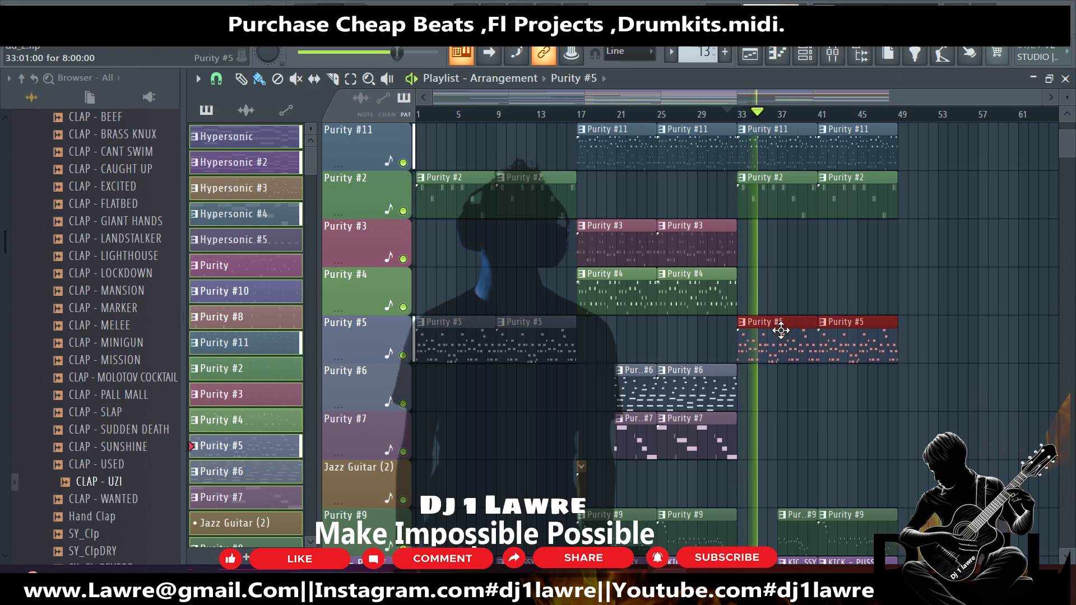
double_click(781, 331)
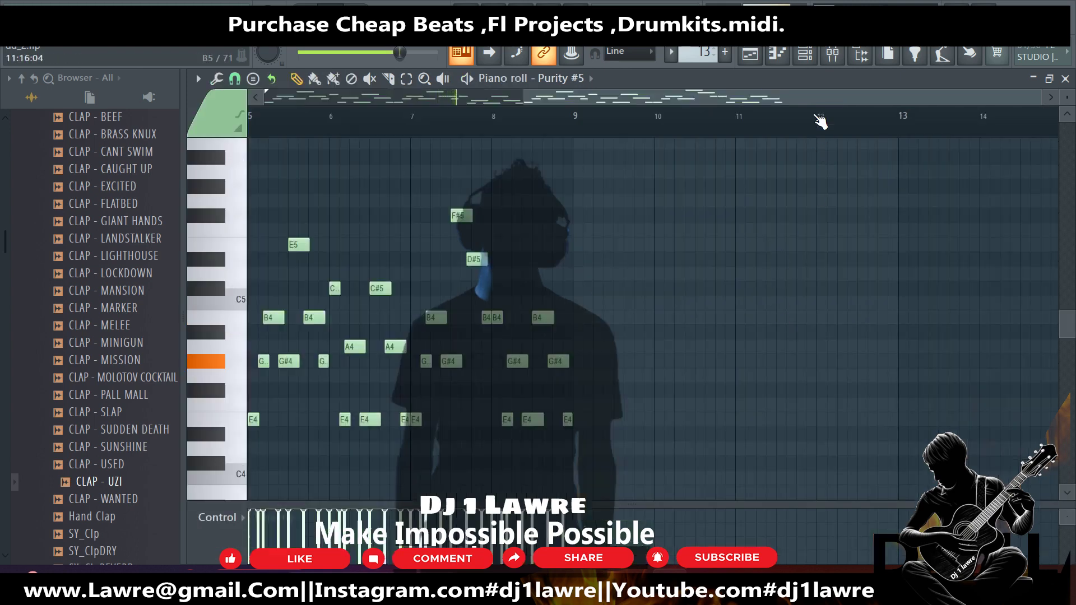
left_click(805, 54)
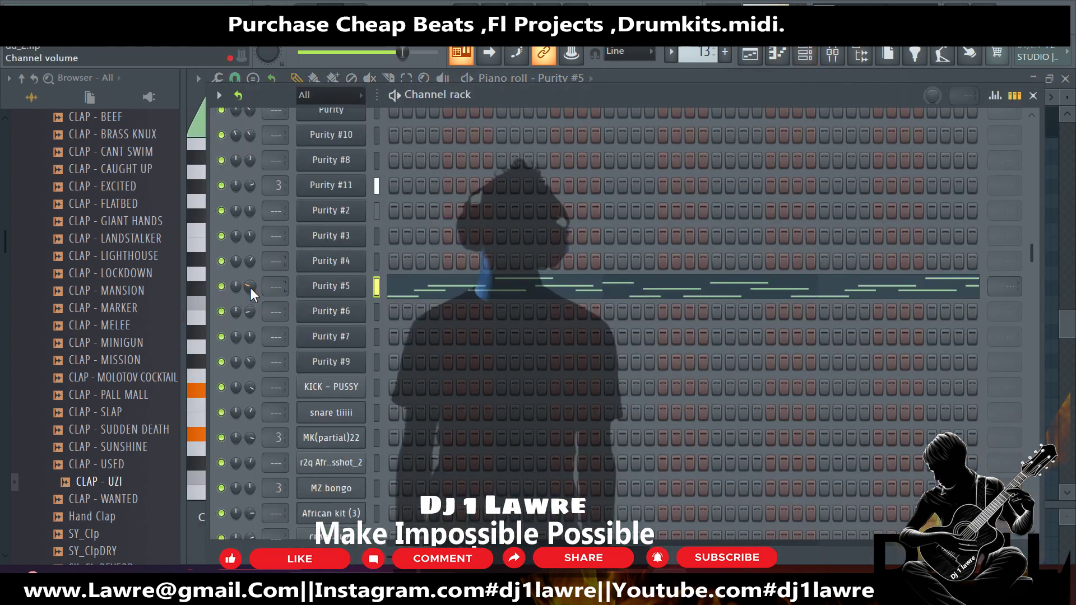
scroll(250, 287, "up", 2)
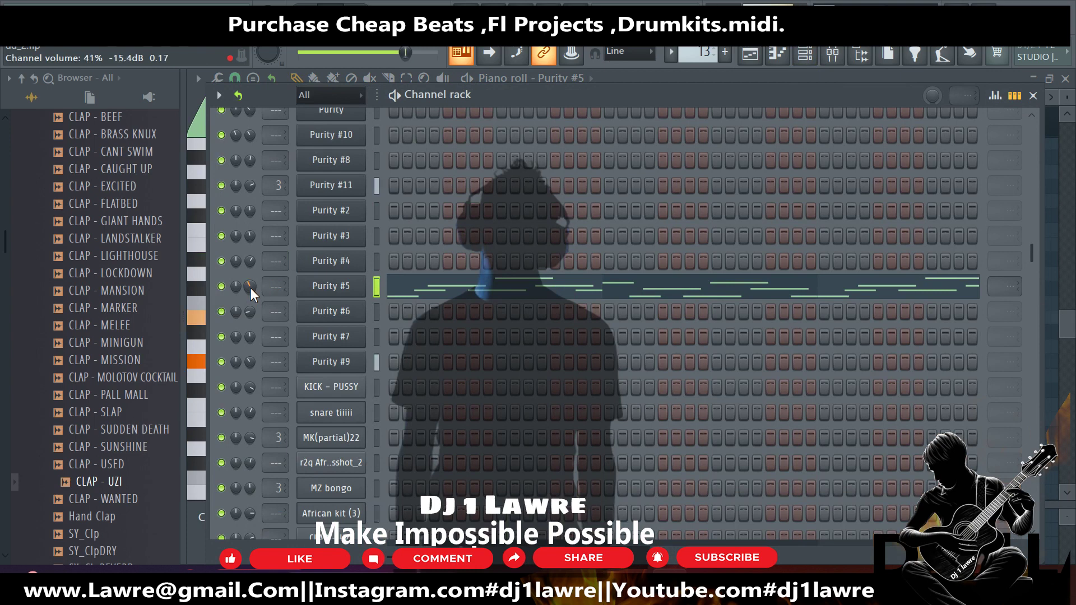
Look through the lower channels of the channel rack and return to the playlist to examine the section from bar 33 to 49.
scroll(330, 476, "down", 1)
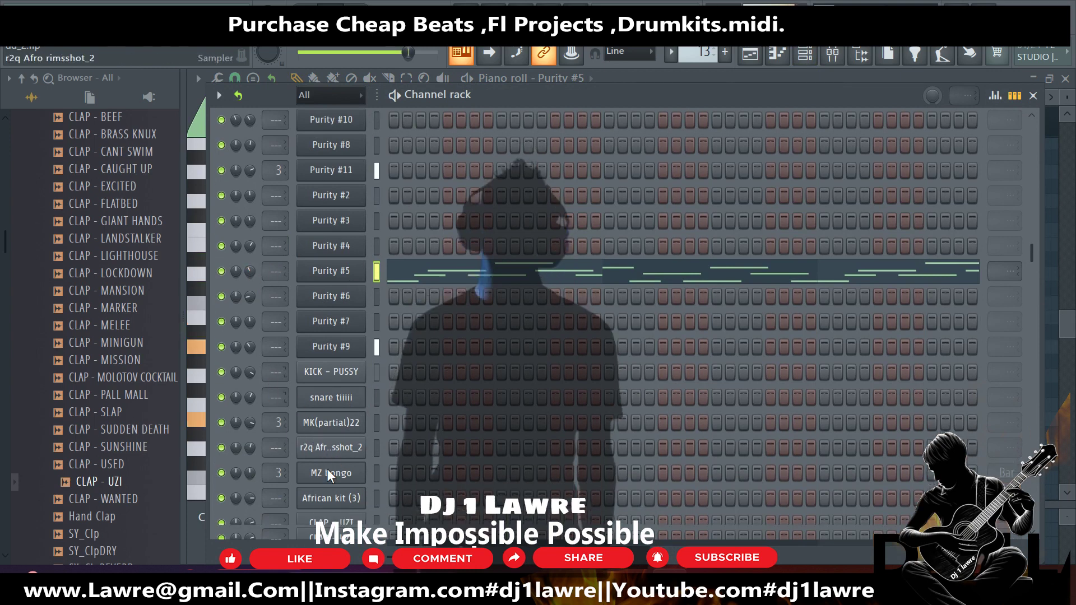
scroll(320, 454, "down", 3)
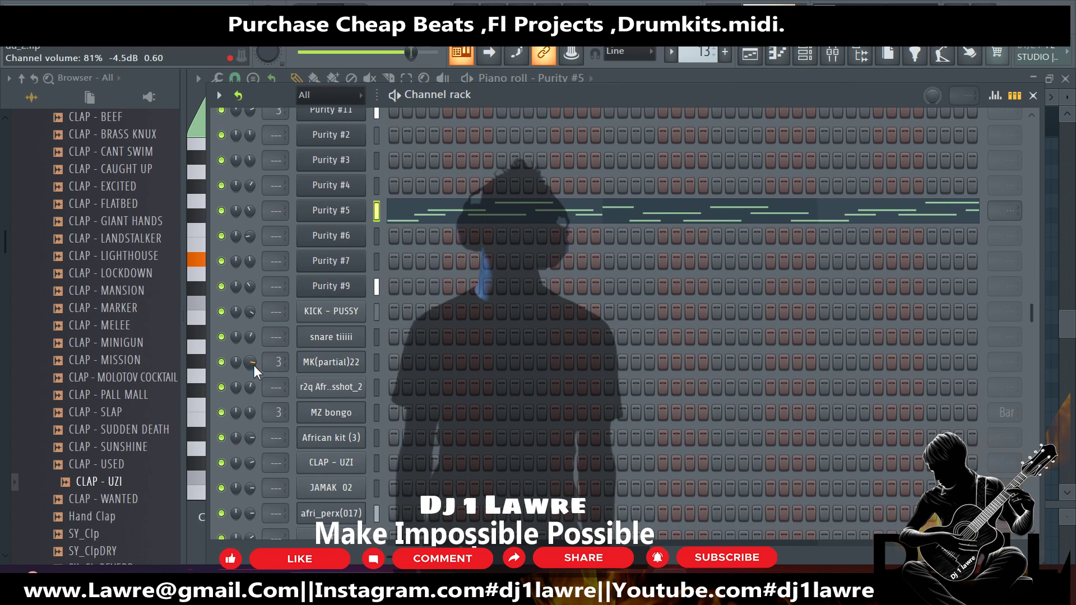
scroll(395, 493, "down", 3)
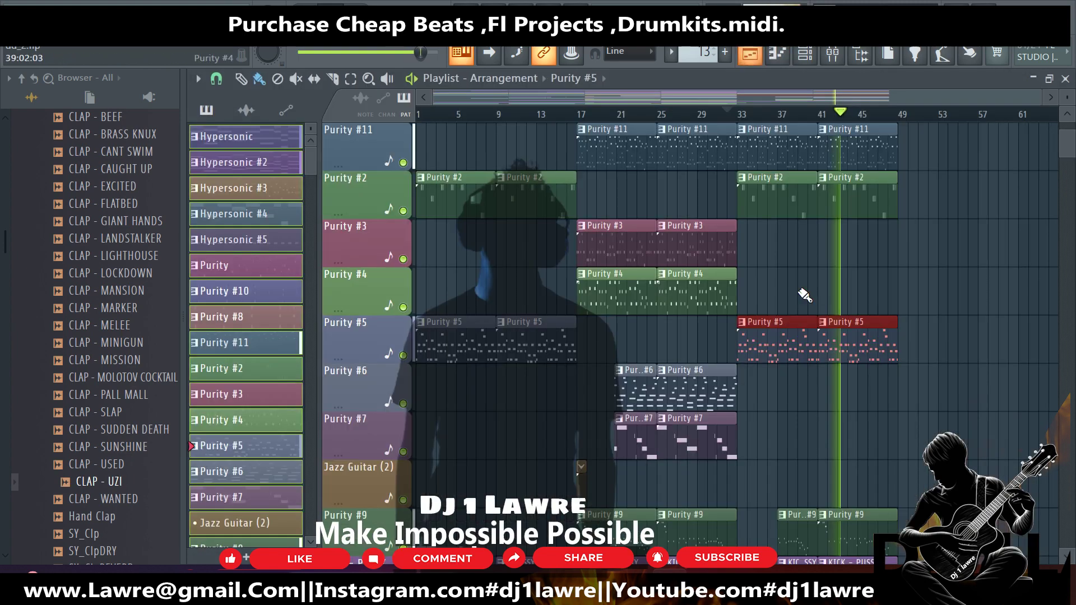
left_click(750, 53)
scroll(932, 280, "down", 4)
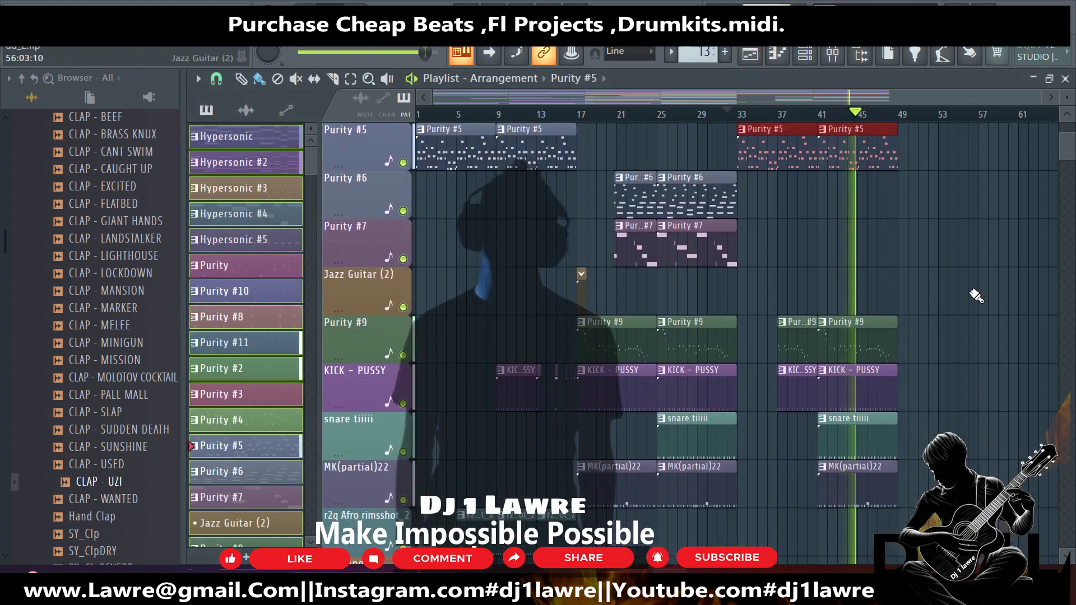
scroll(957, 280, "up", 3)
scroll(963, 292, "down", 3)
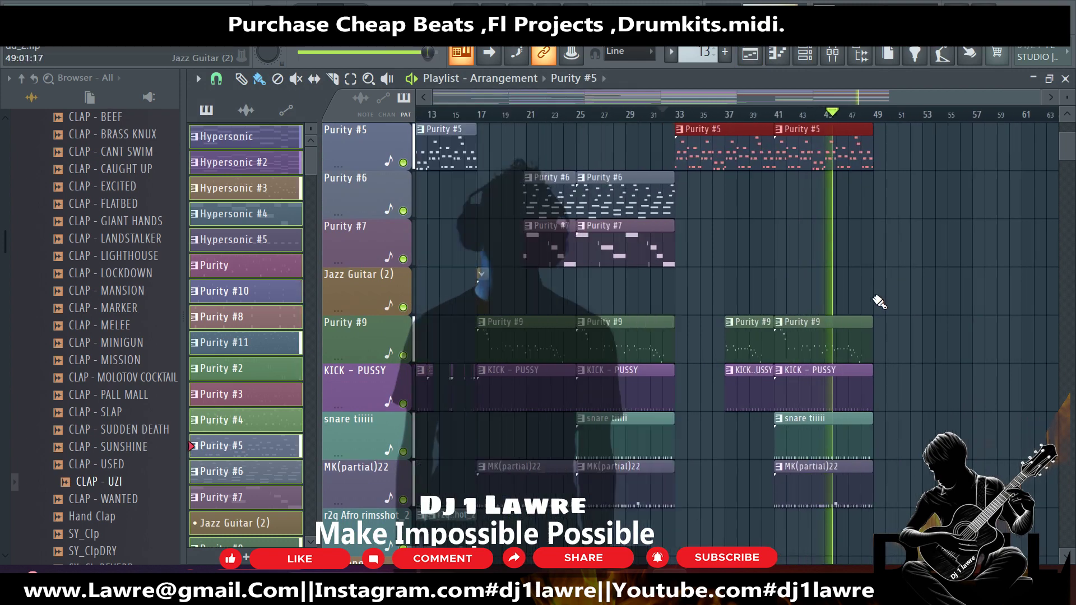
scroll(791, 311, "up", 3)
scroll(792, 311, "up", 9)
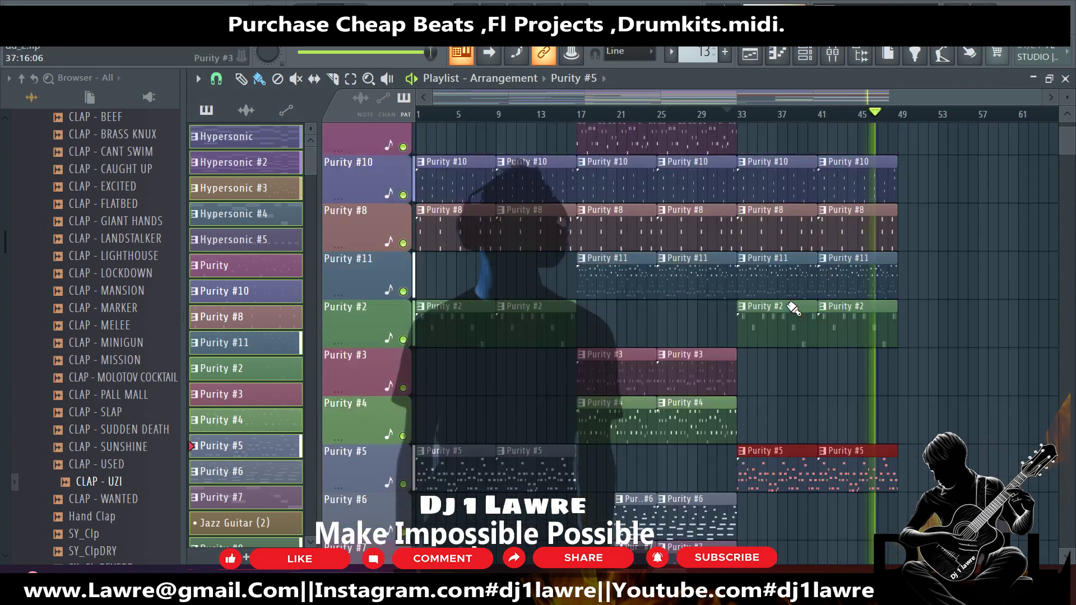
Place an unmuted Hypersonic #5 clip over bars 47 to 49 and trim the last Hypersonic #3 clip to end at bar 47.
left_click_drag(705, 345, 912, 342)
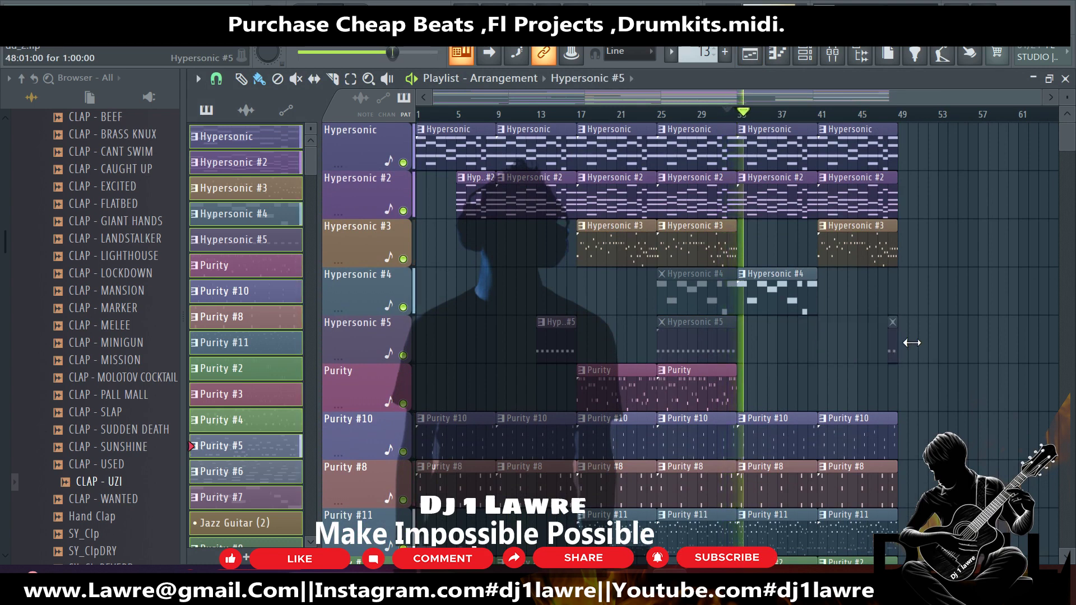
scroll(934, 339, "up", 2)
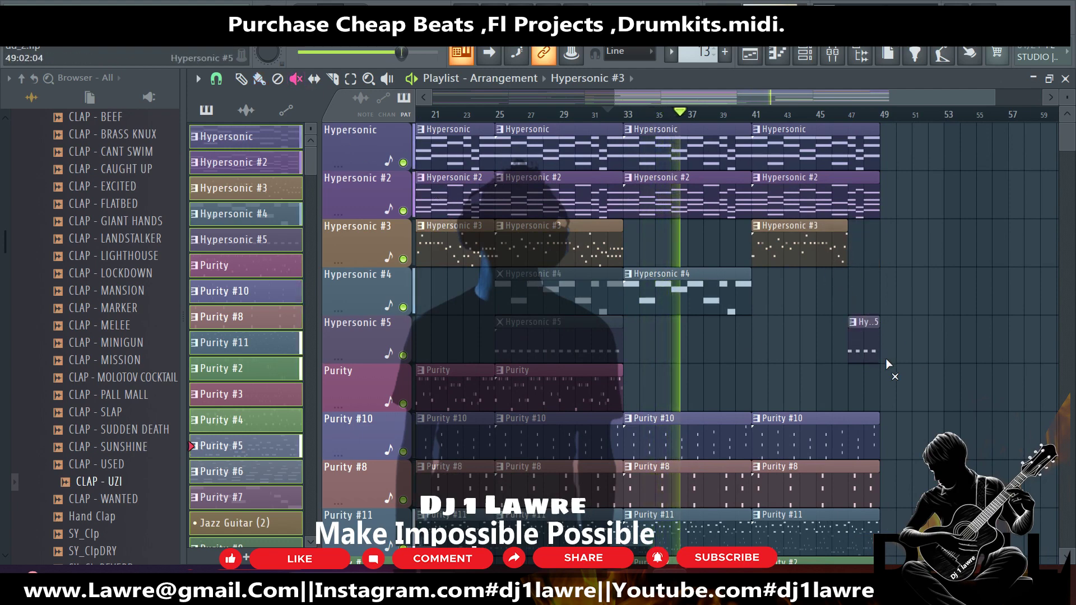
Check the Purity and percussion tracks down to the African kit (3) and CLAP - UZI clips in the playlist.
scroll(934, 362, "down", 5)
scroll(933, 362, "down", 2)
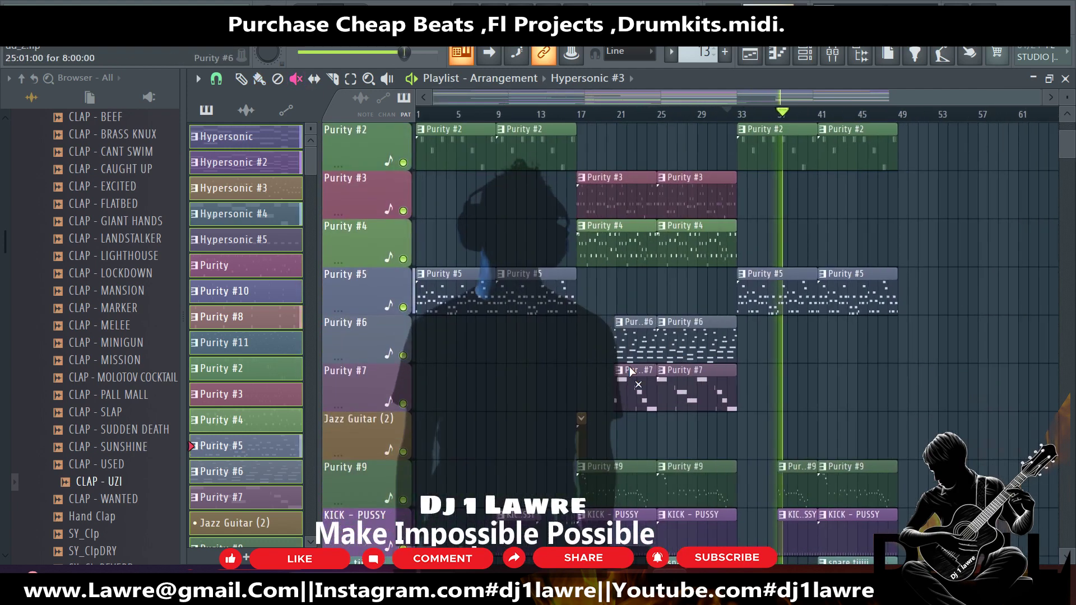
scroll(573, 294, "down", 6)
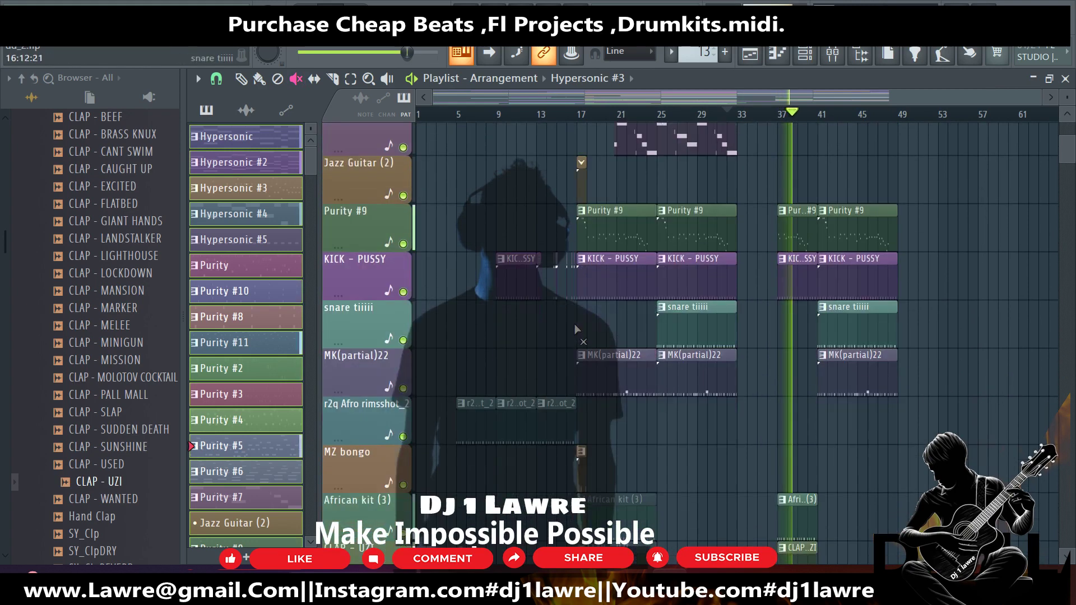
scroll(783, 435, "down", 2)
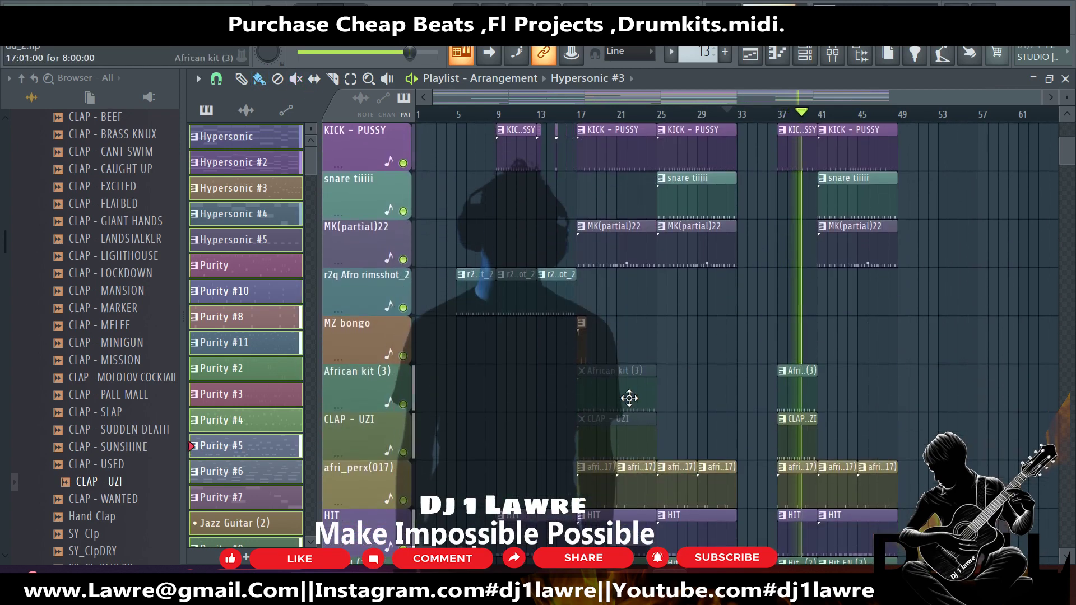
Duplicate the clips on all tracks from bar 17 to bar 49 and place the copies starting at bar 49.
scroll(763, 423, "down", 6)
scroll(764, 424, "down", 3)
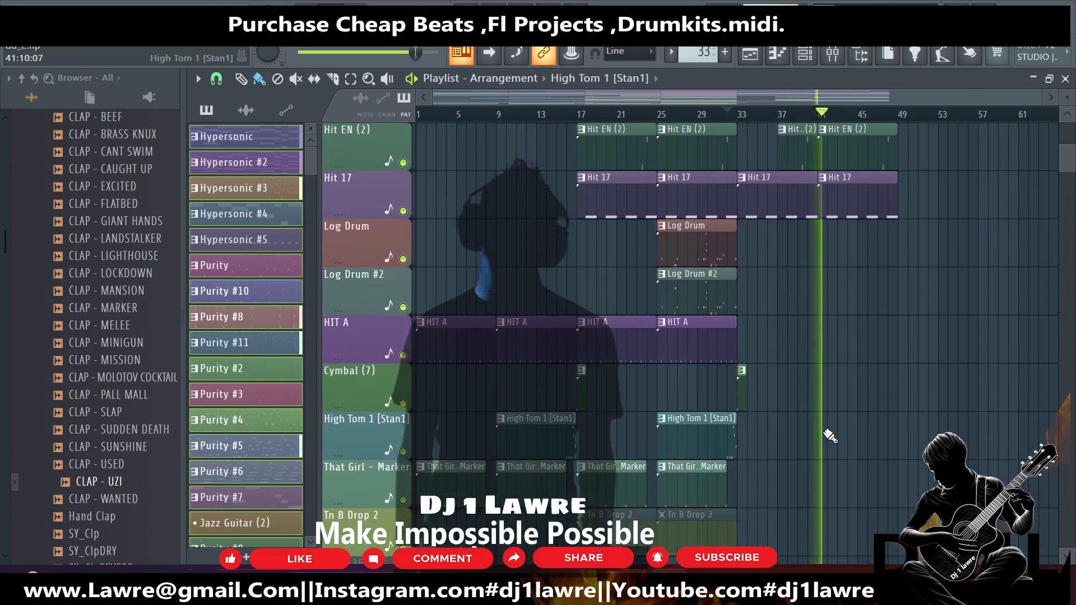
scroll(868, 435, "down", 5)
left_click_drag(579, 437, 942, 437)
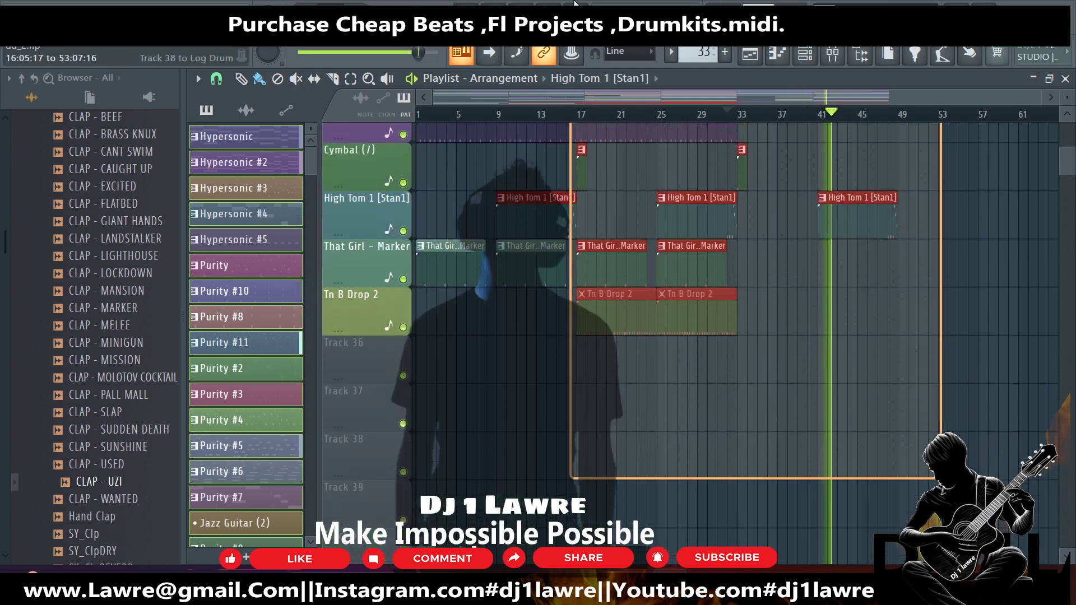
scroll(867, 435, "up", 6)
scroll(672, 336, "up", 15)
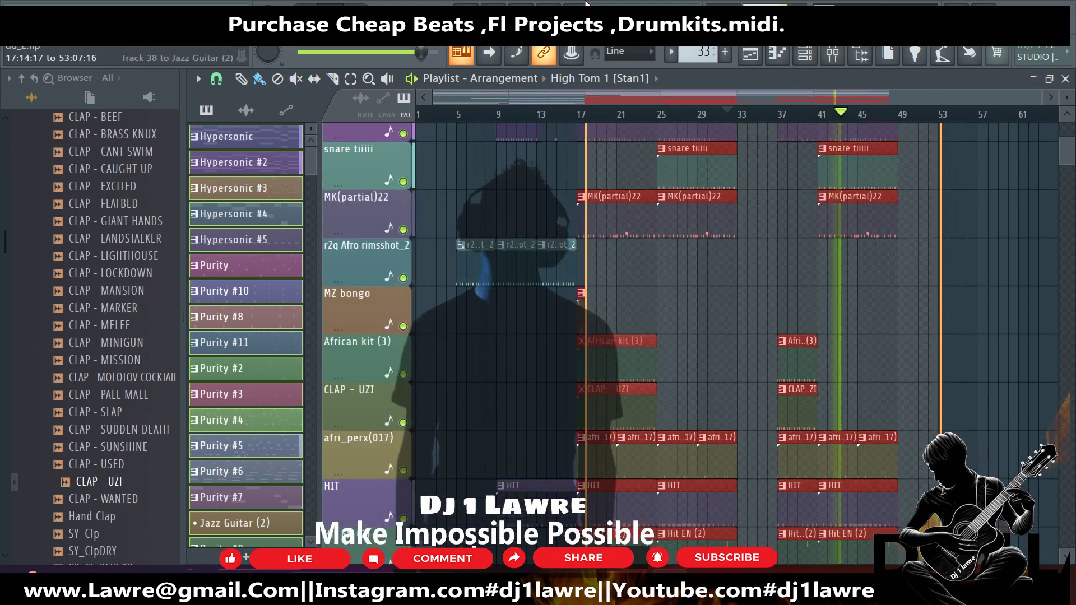
scroll(673, 337, "up", 10)
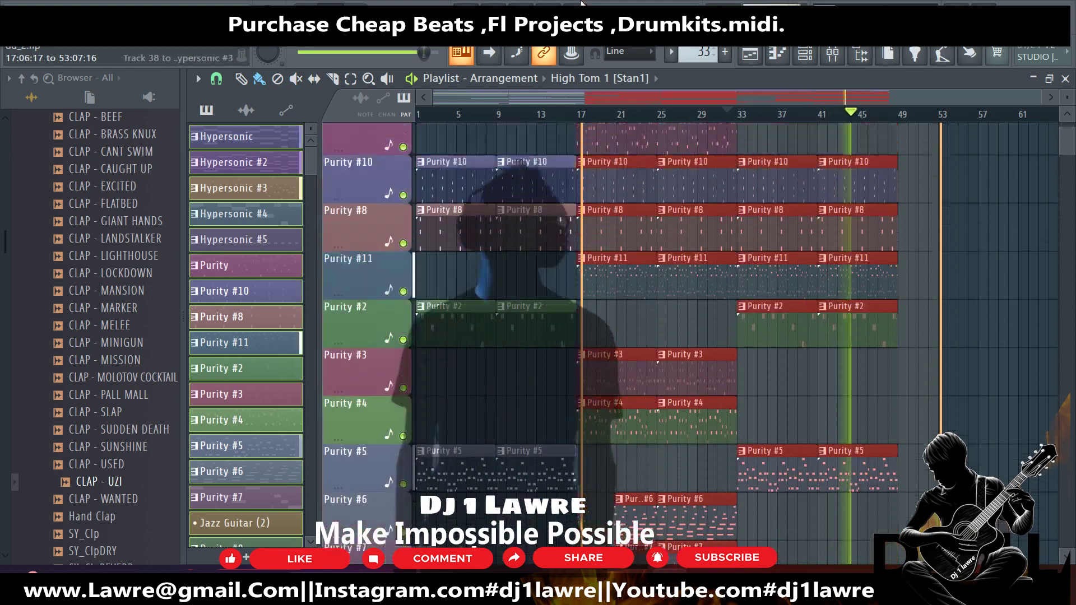
key("ctrl+b")
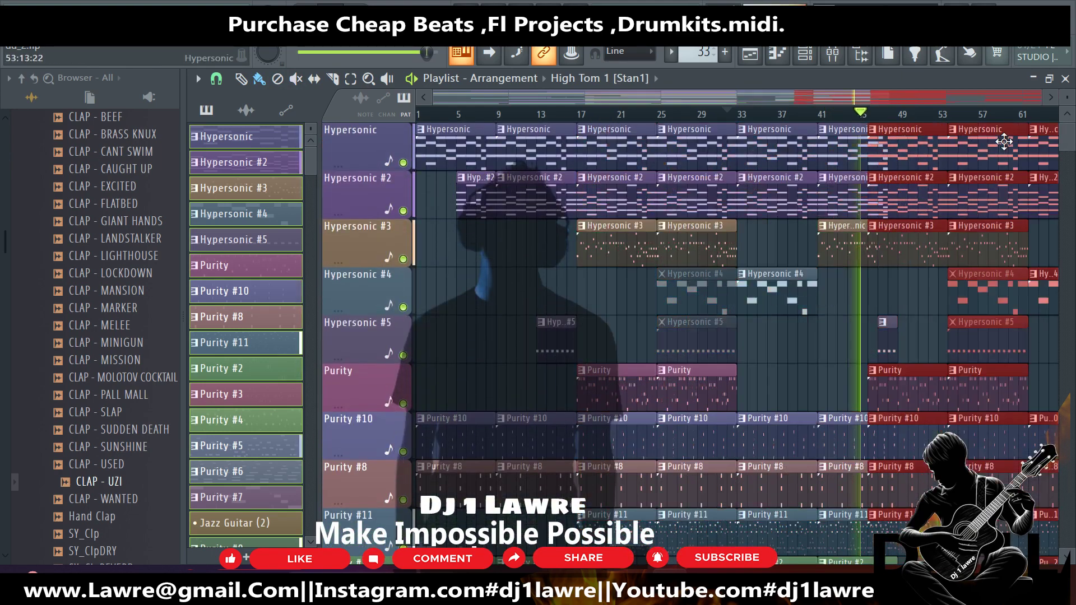
left_click_drag(968, 142, 934, 142)
scroll(909, 162, "down", 4, "ctrl")
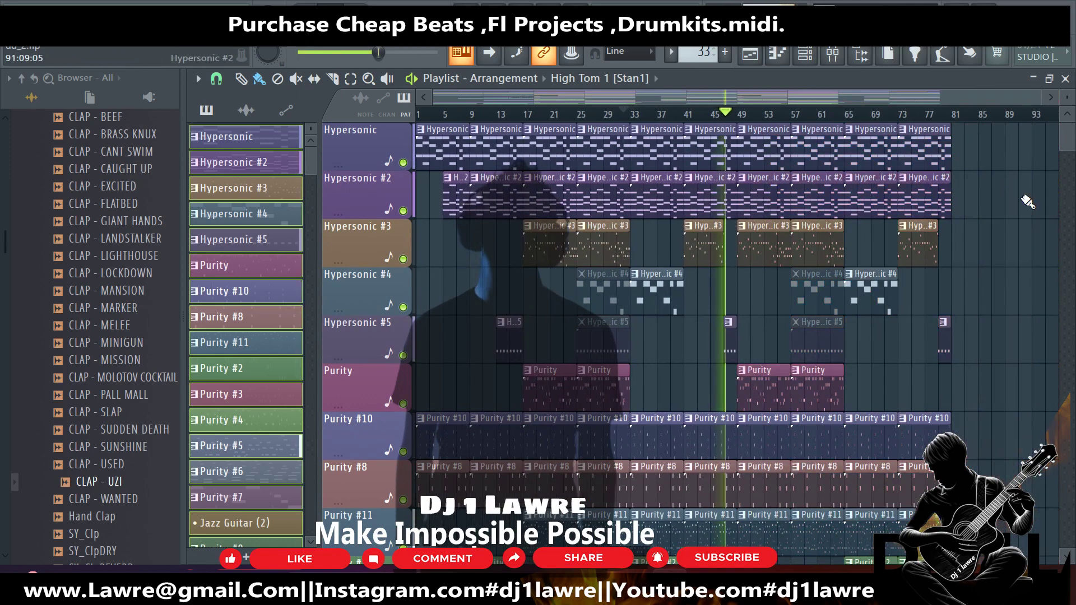
Shorten the Hypersonic #5 clip at bar 47 so it ends about half a bar before bar 49.
scroll(1019, 200, "up", 5, "ctrl")
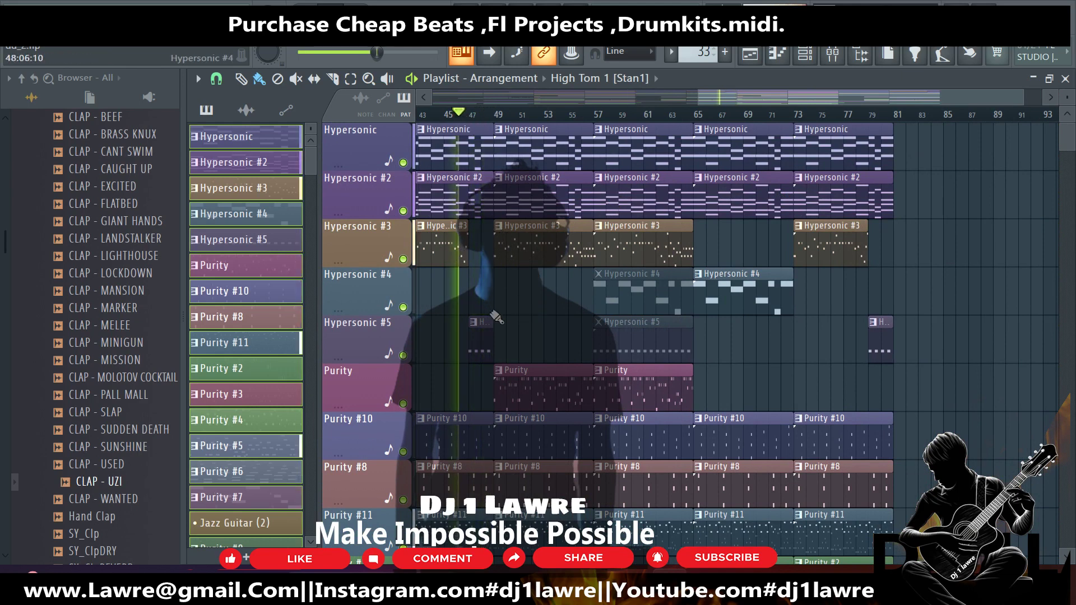
scroll(499, 269, "up", 6, "ctrl")
scroll(497, 289, "down", 4, "ctrl")
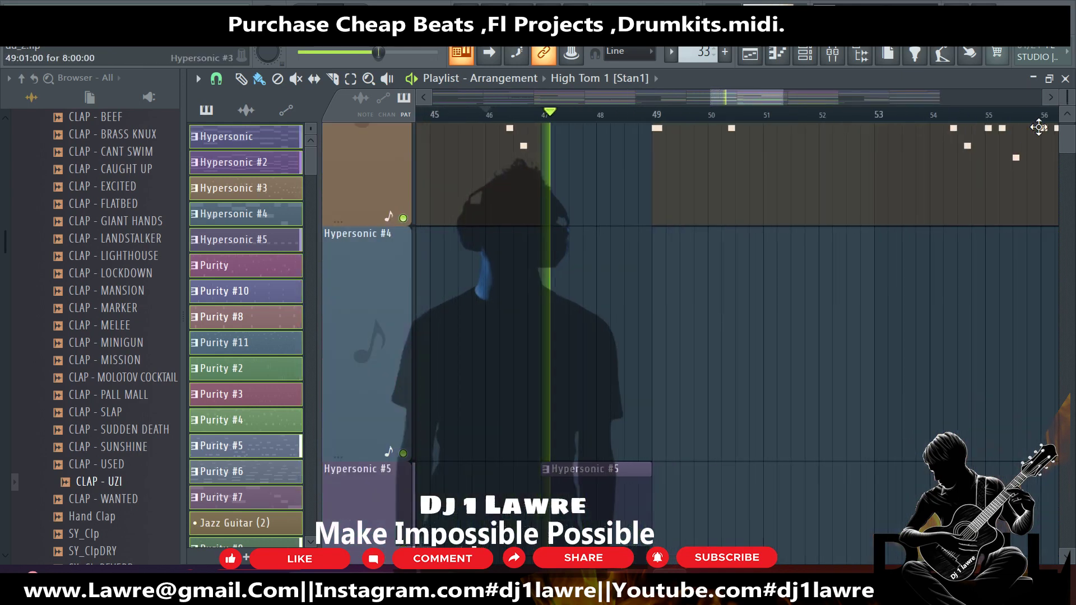
left_click_drag(1064, 96, 1064, 162)
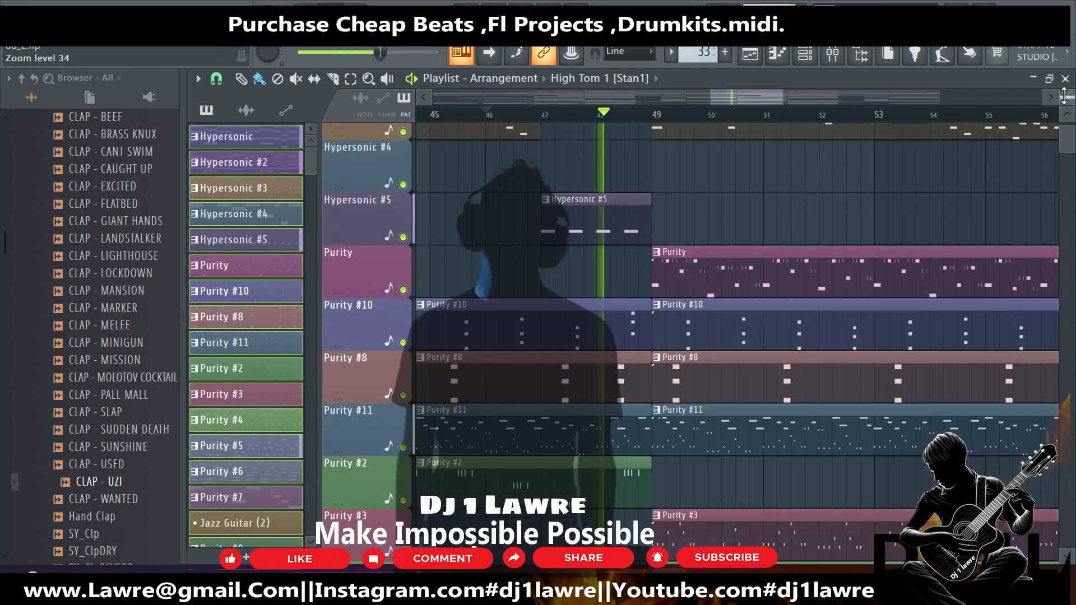
left_click_drag(650, 222, 624, 225)
Add a Tn B Drop 2 clip just before bar 49 and trim its start to bar 47.
scroll(675, 257, "down", 3, "ctrl")
scroll(712, 253, "down", 5)
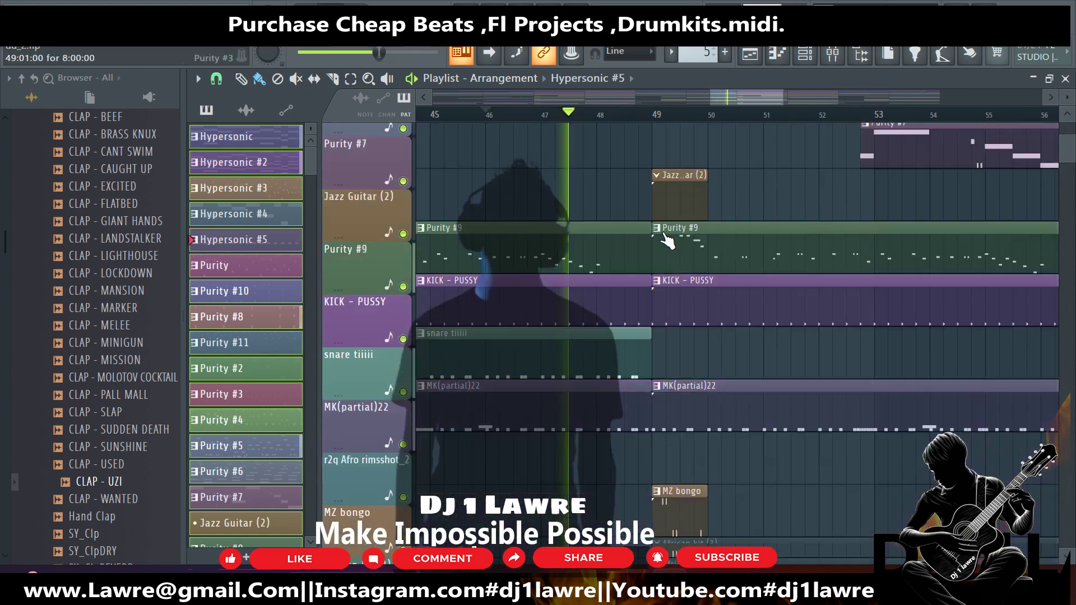
scroll(711, 252, "down", 3, "ctrl")
scroll(723, 280, "down", 10)
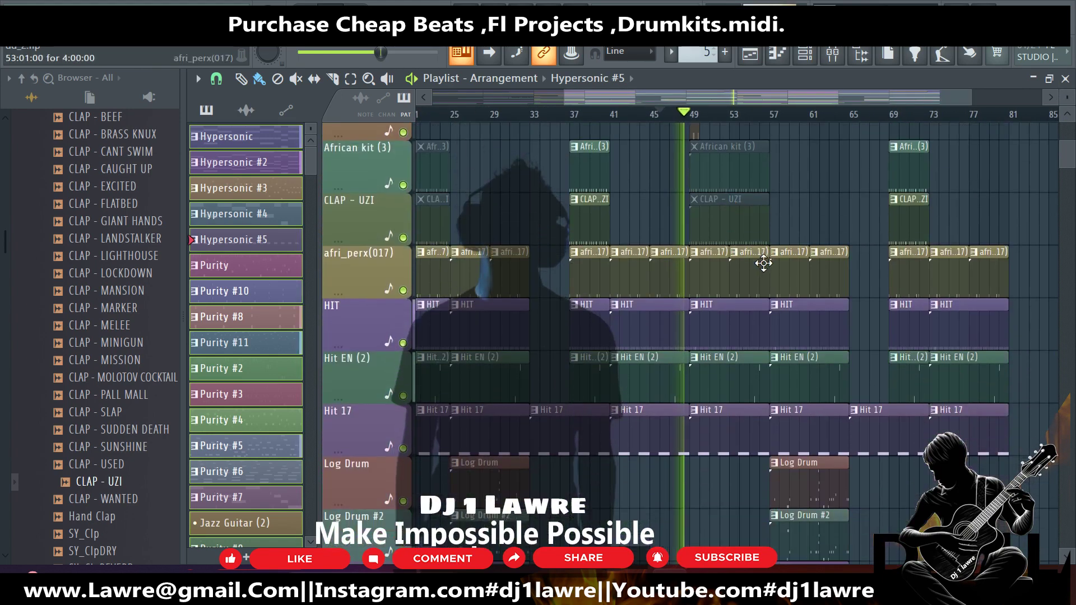
scroll(605, 407, "down", 3)
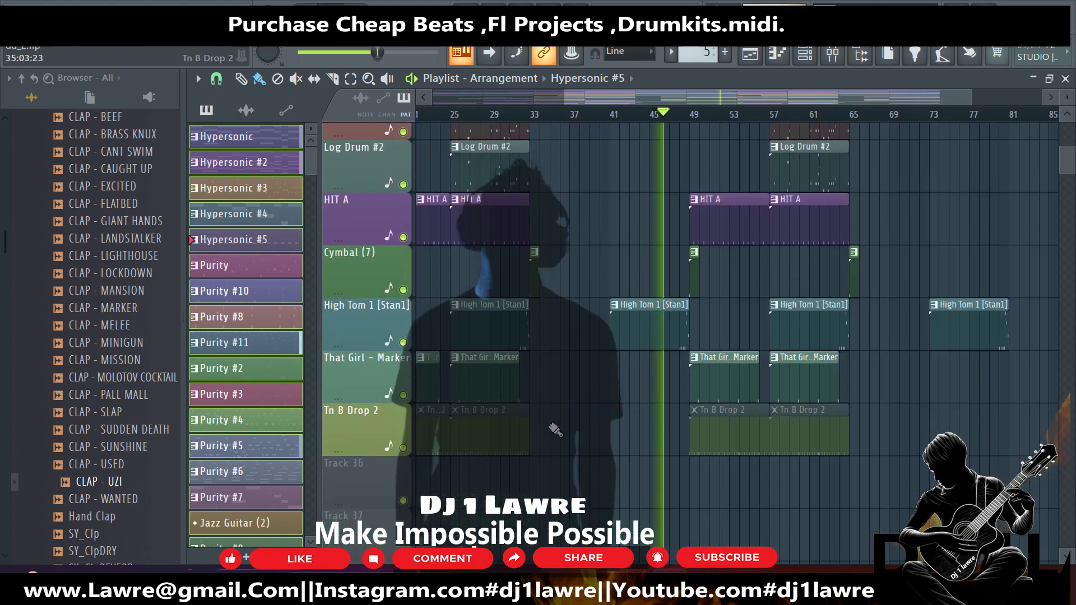
left_click(633, 426)
left_click_drag(612, 427, 671, 427)
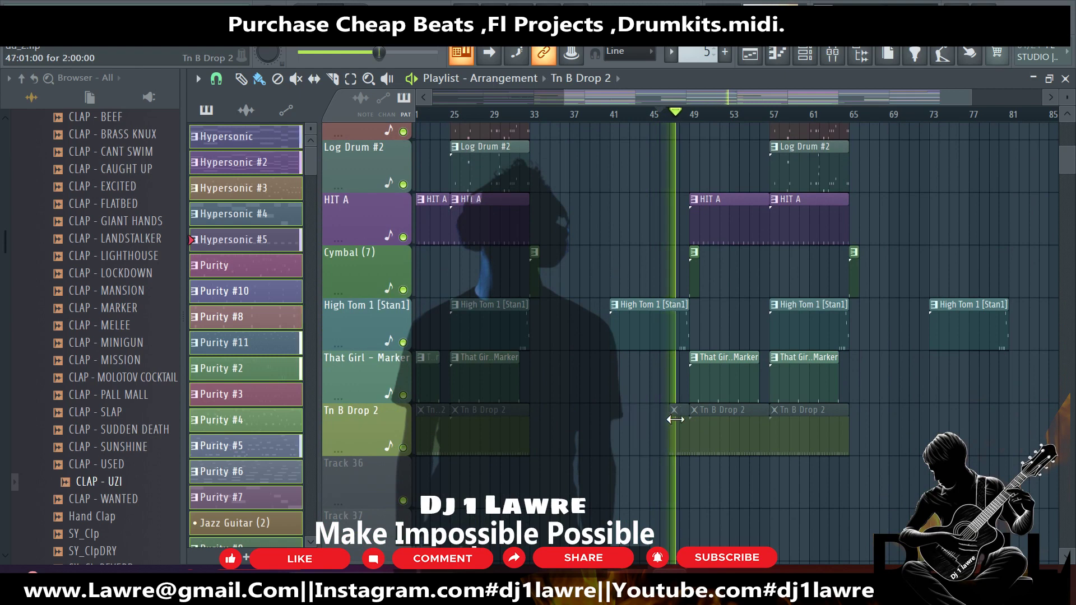
Trim the new Tn B Drop 2 clip to about the last half bar before bar 49 and unmute it.
scroll(671, 427, "up", 5, "ctrl")
left_click_drag(580, 428, 662, 428)
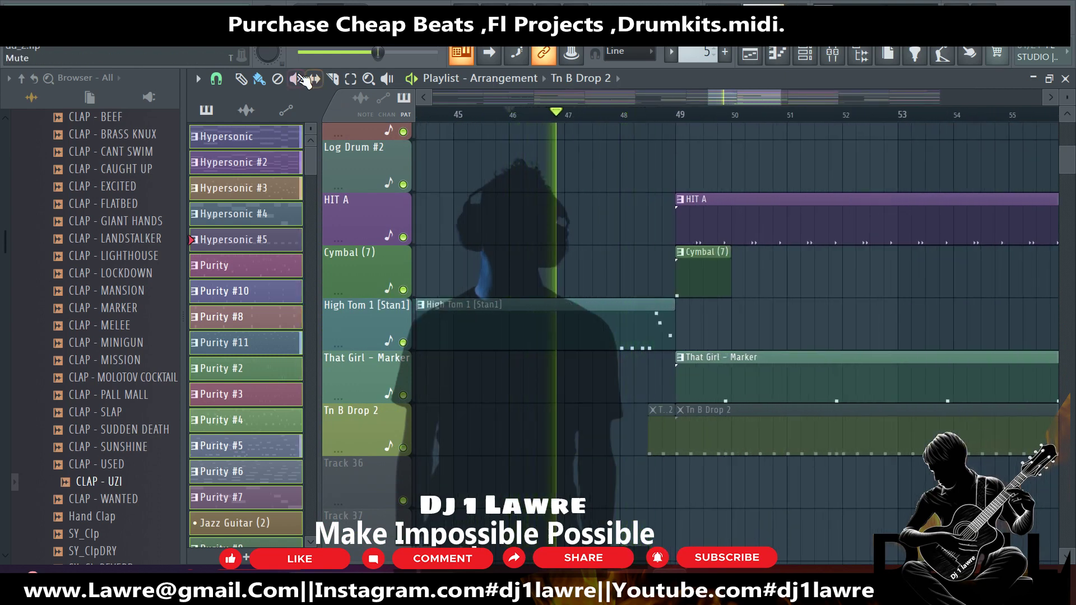
key("t")
scroll(652, 503, "down", 3)
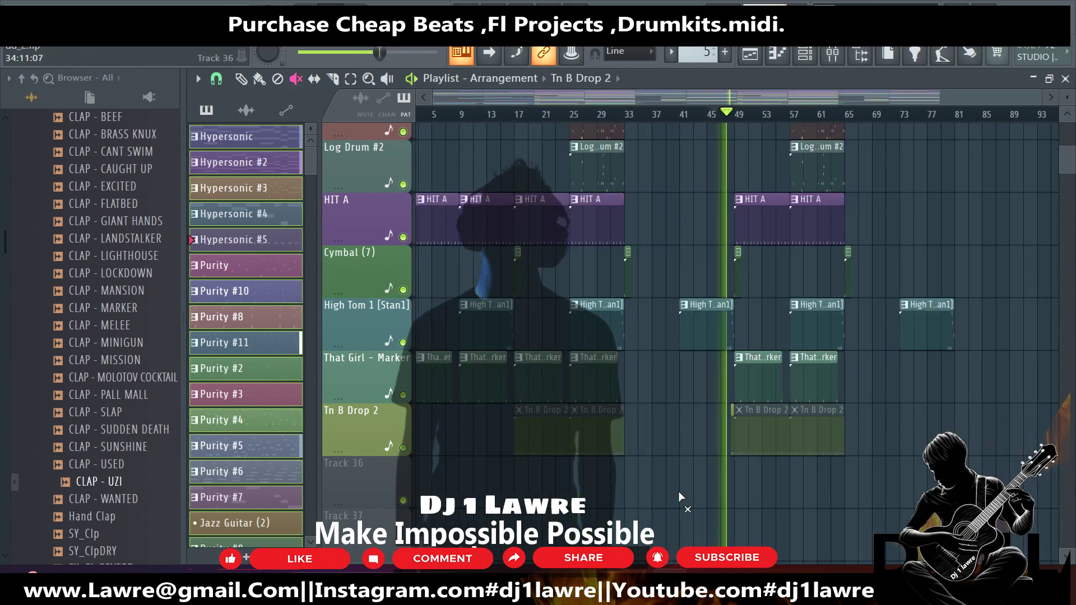
Review the duplicated section from bar 49 onward across the drum, percussion and Purity tracks during playback.
scroll(903, 476, "right", 5)
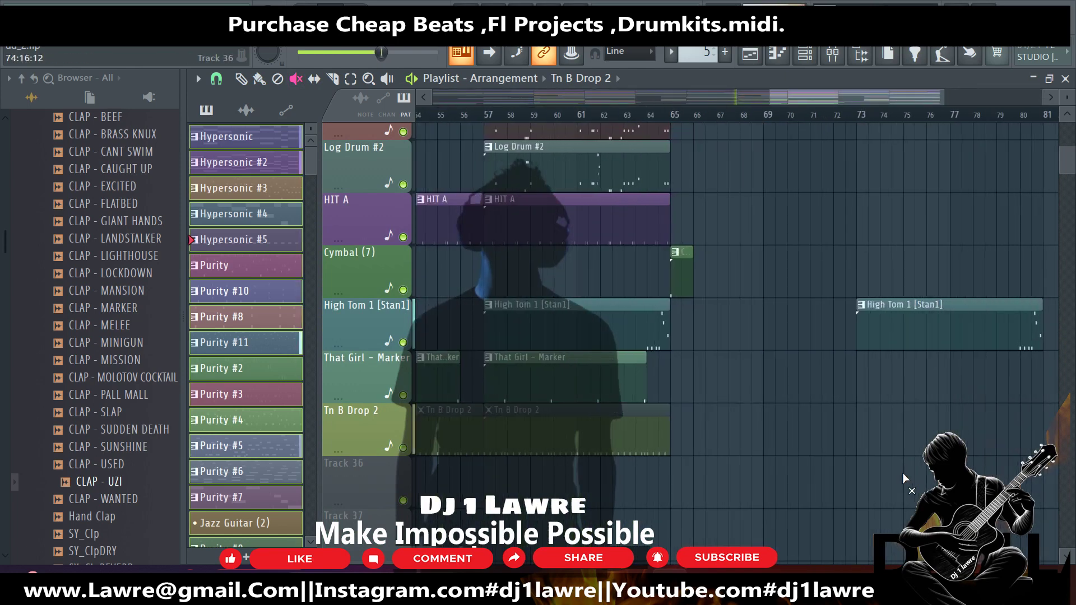
scroll(902, 473, "down", 3)
scroll(903, 472, "up", 3)
scroll(902, 473, "up", 1)
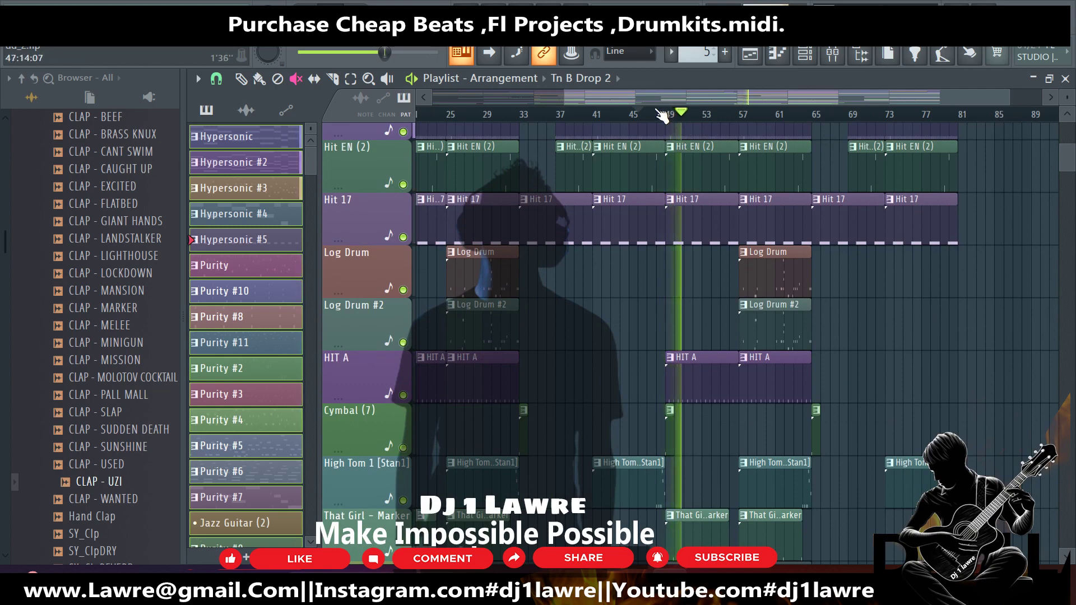
scroll(678, 265, "down", 5)
scroll(679, 267, "up", 4)
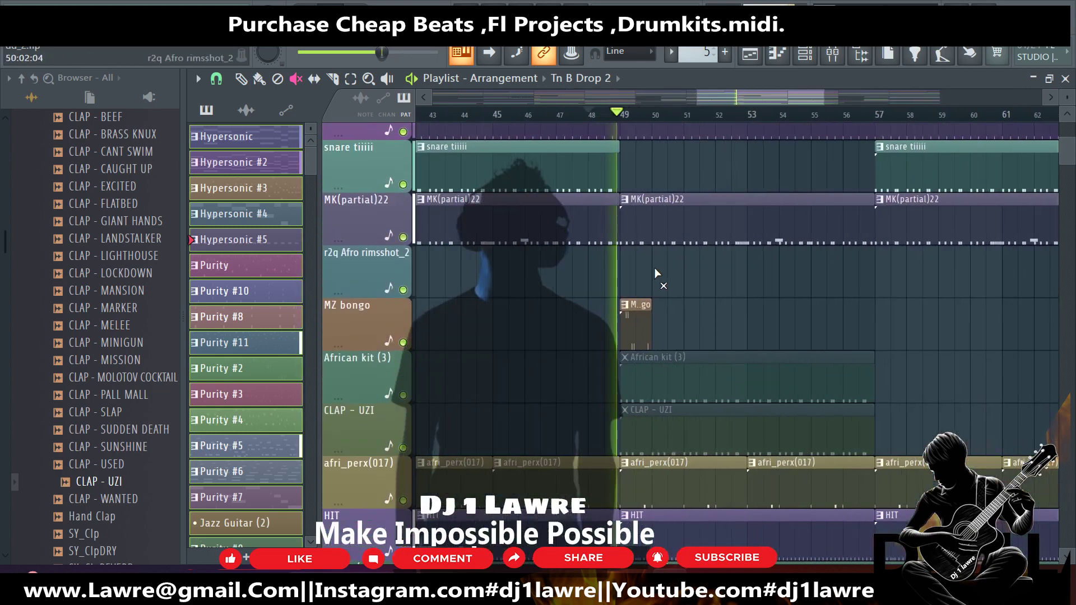
scroll(640, 244, "down", 8)
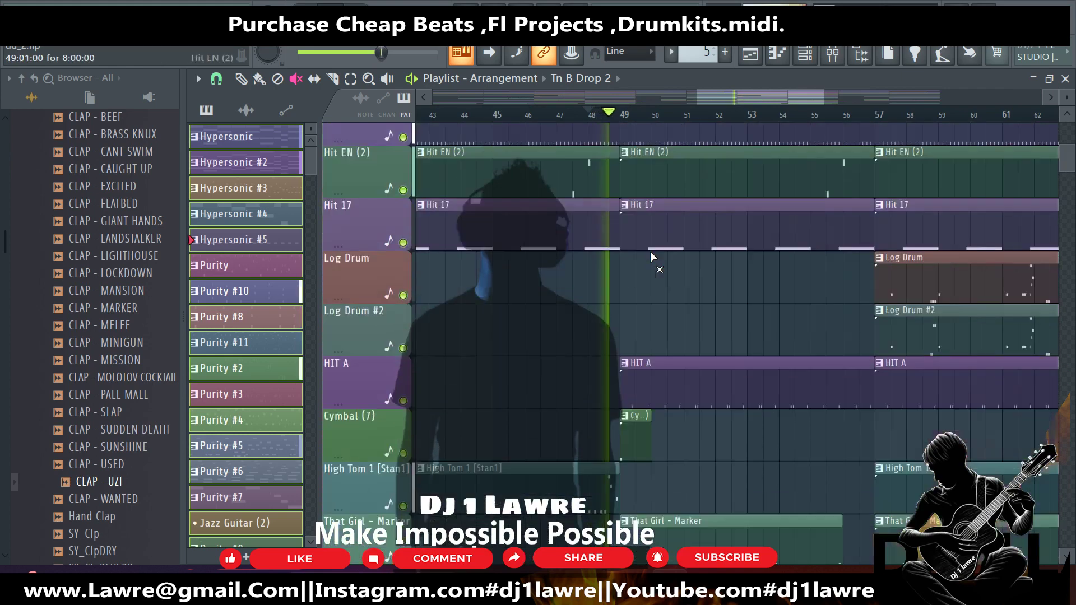
scroll(650, 251, "down", 5)
scroll(654, 252, "down", 3)
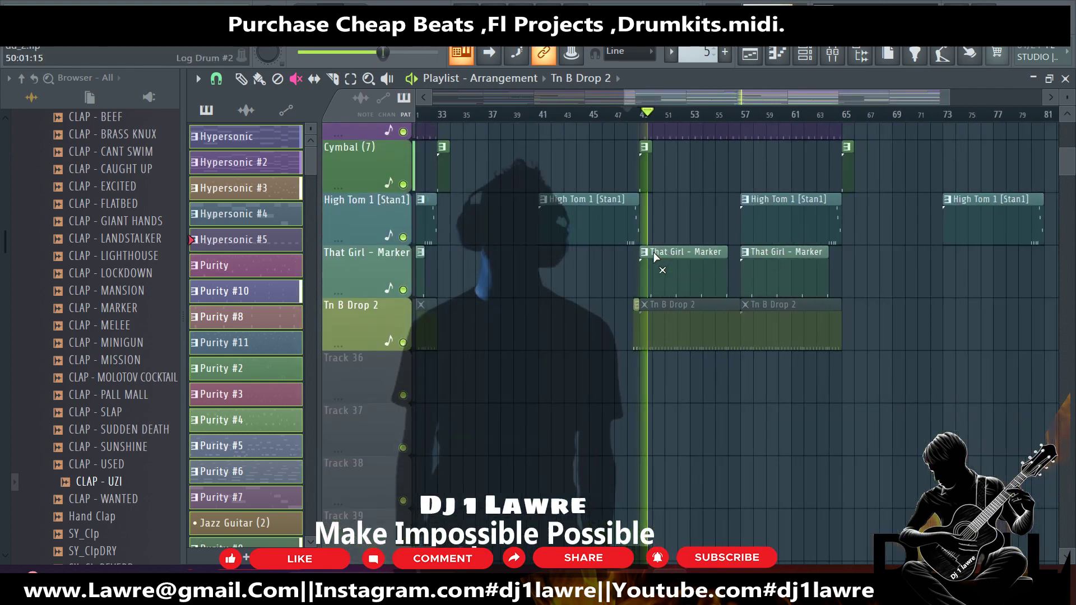
scroll(654, 252, "up", 5)
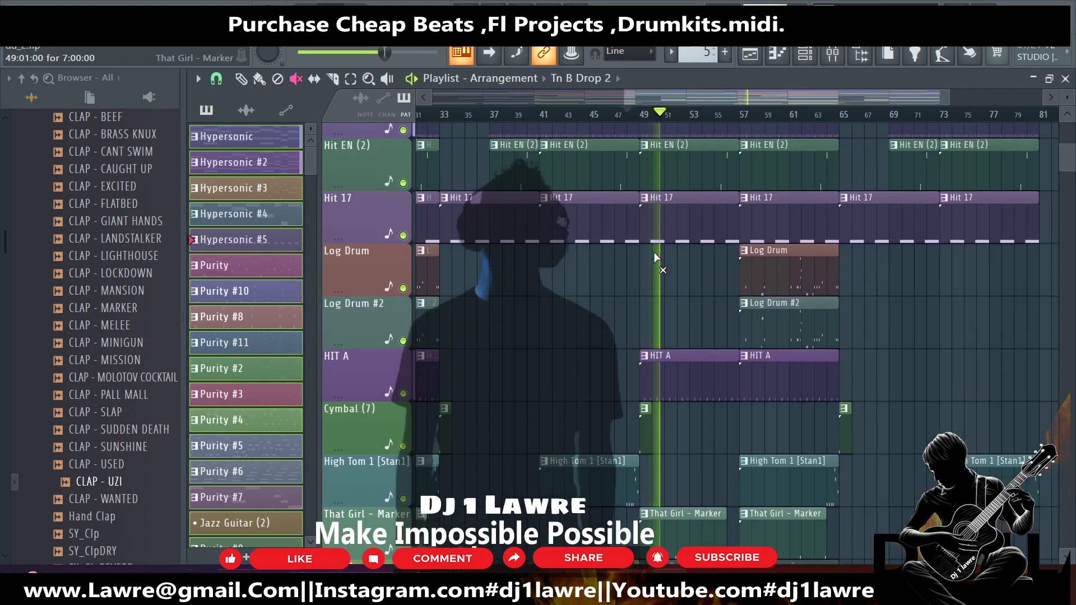
scroll(717, 291, "up", 4)
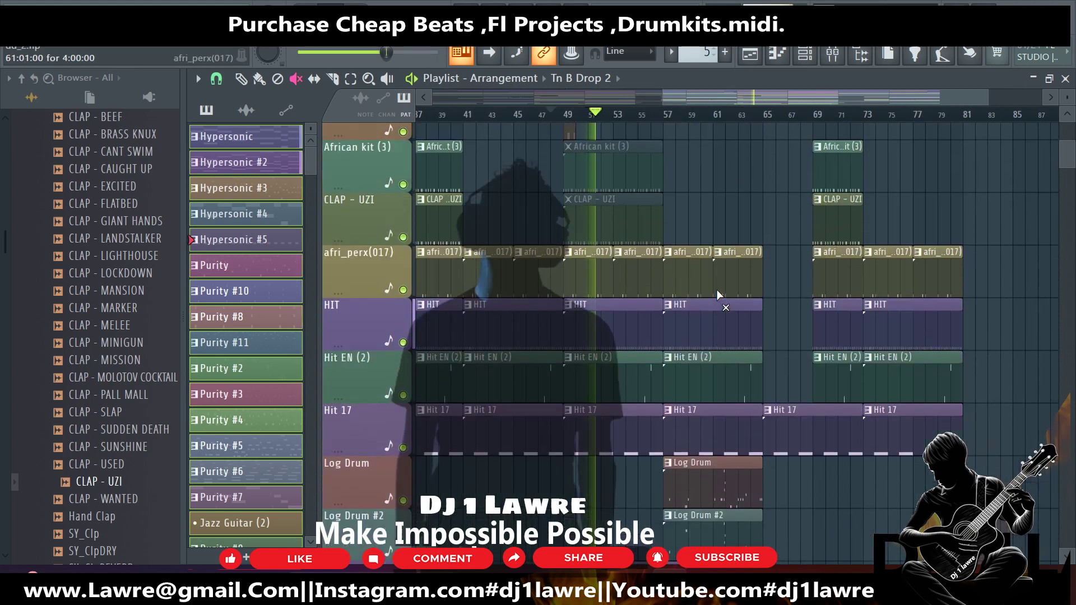
scroll(718, 290, "up", 5)
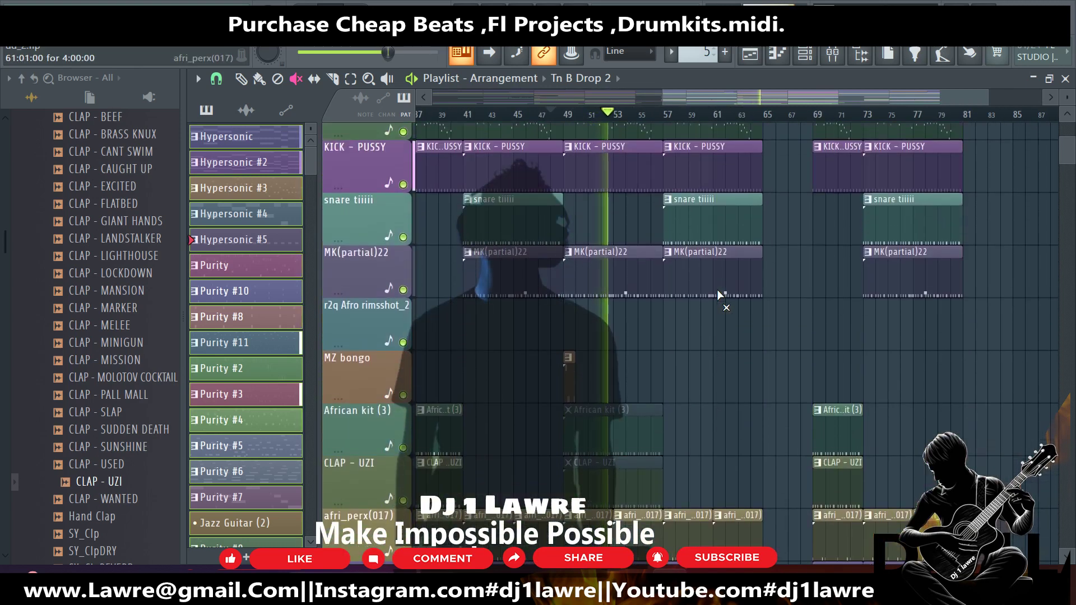
scroll(719, 293, "up", 4)
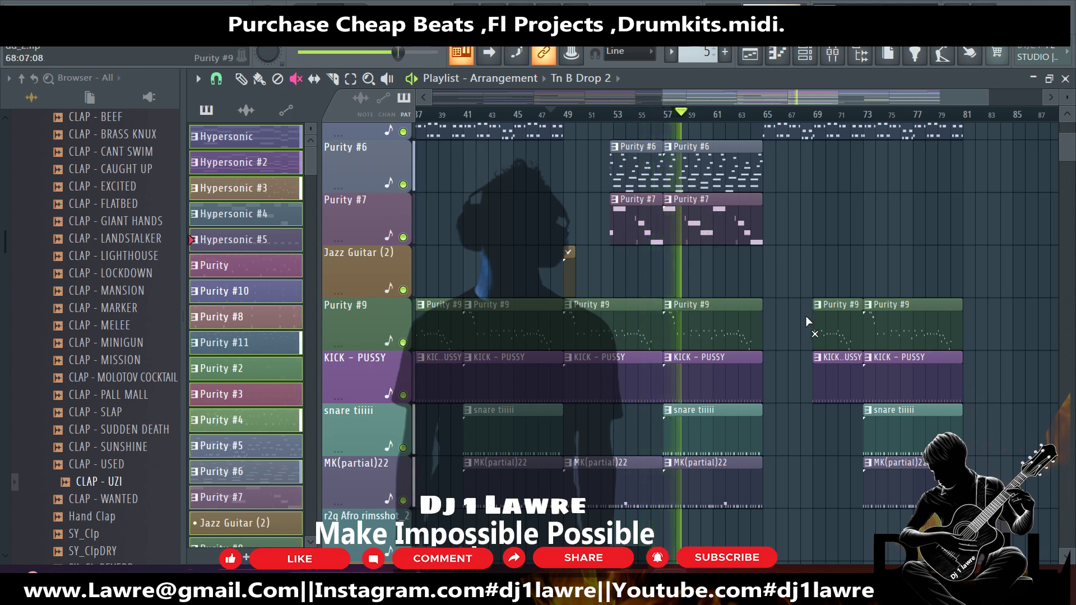
Delete the short Purity #9 and kick clips that start at bar 69.
left_click(259, 79)
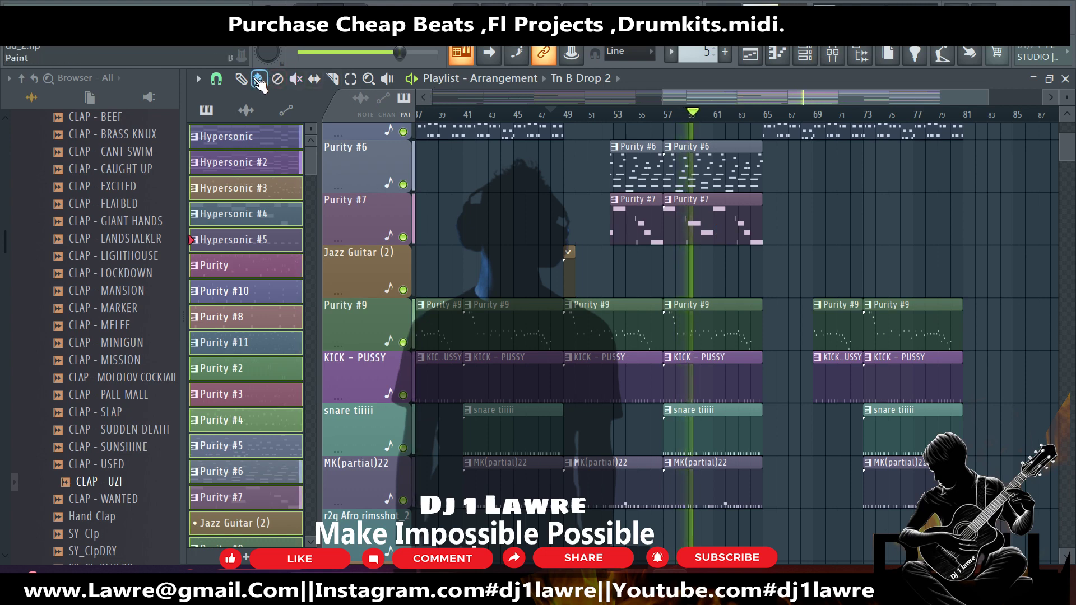
right_click(834, 303)
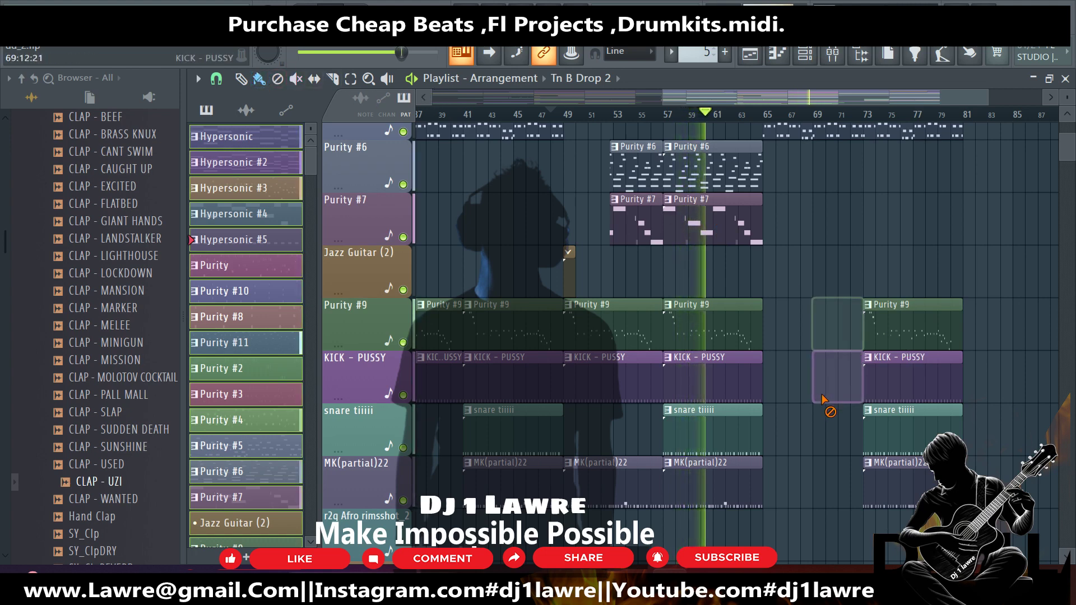
Duplicate the Purity #9, kick, snare tiiiii and MK(partial)22 clips from bar 57 to bar 65, and delete the Purity #9 copy.
left_click_drag(774, 504, 702, 313)
key("ctrl+b")
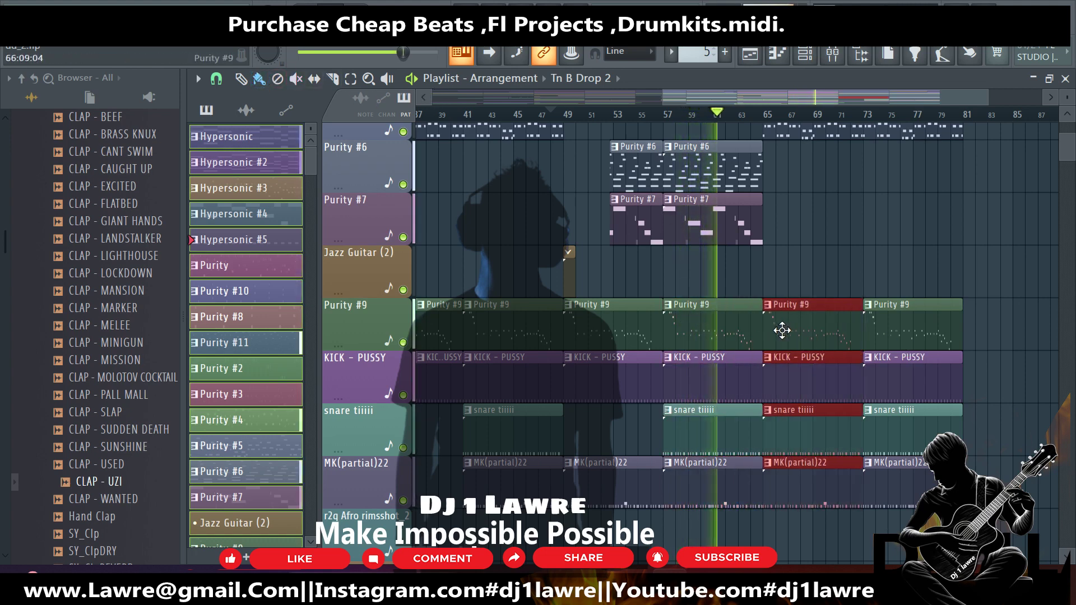
right_click(783, 331)
Duplicate the Purity #3 and Purity #4 clips at bar 57 twice, filling bars 65 to 81.
scroll(757, 353, "up", 4)
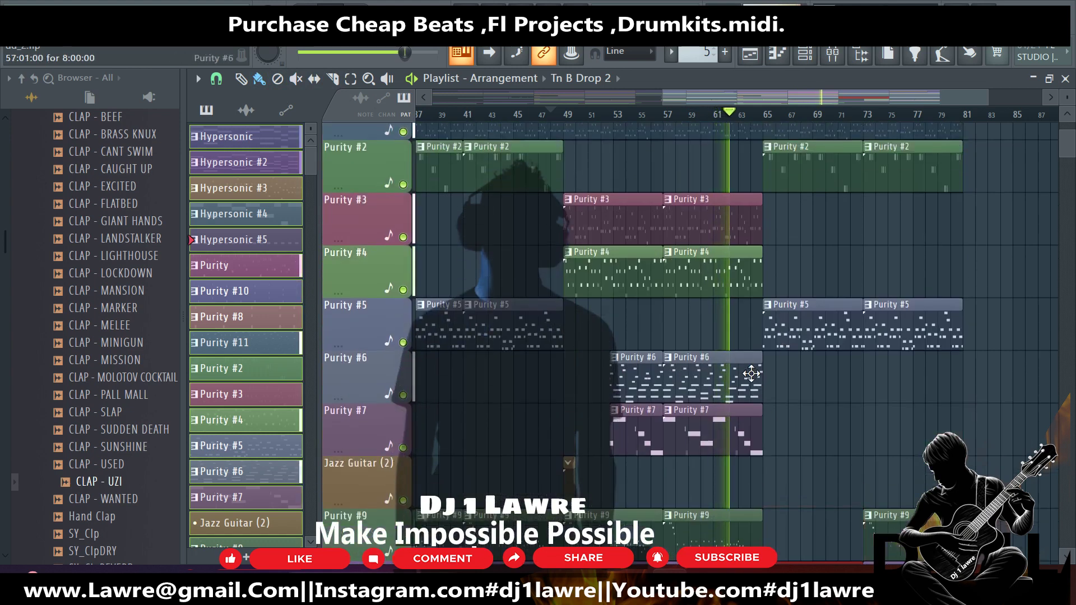
scroll(752, 374, "down", 4)
scroll(751, 399, "up", 2)
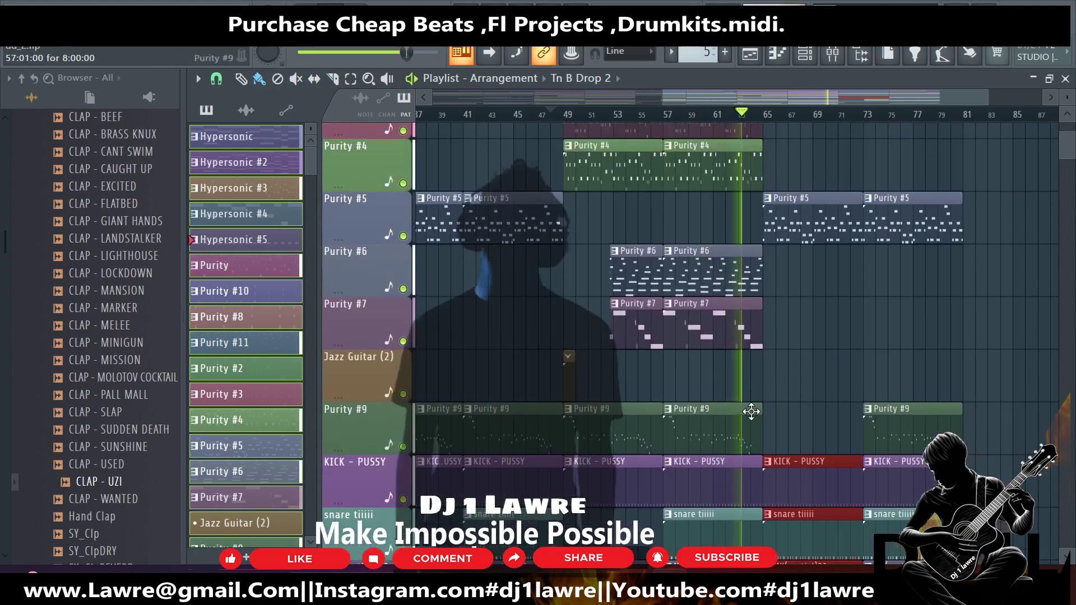
scroll(699, 304, "up", 3)
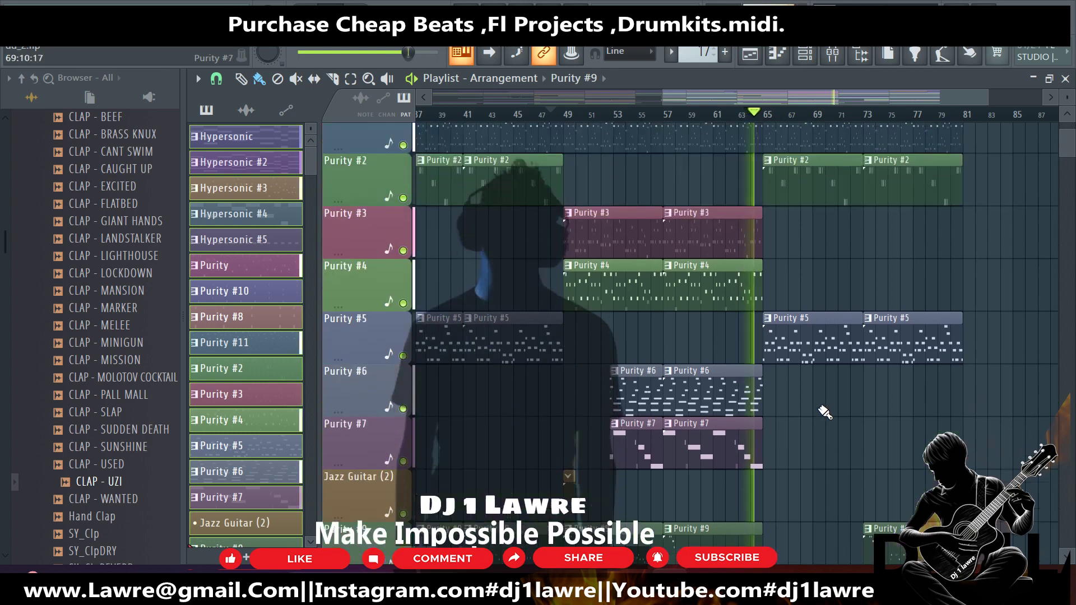
left_click_drag(668, 250, 757, 337)
key("ctrl+b")
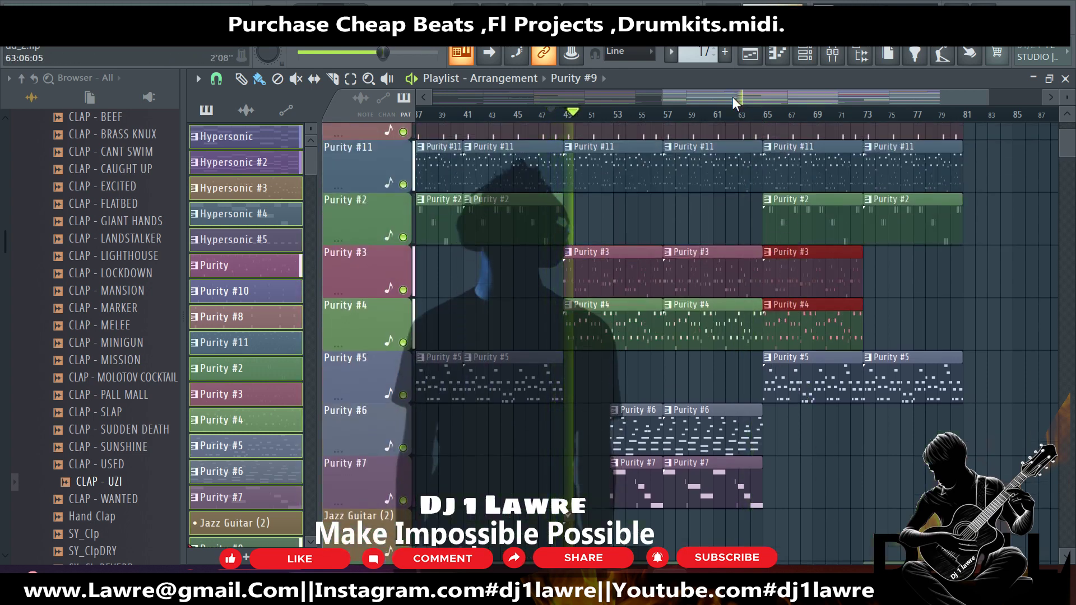
key("ctrl+b")
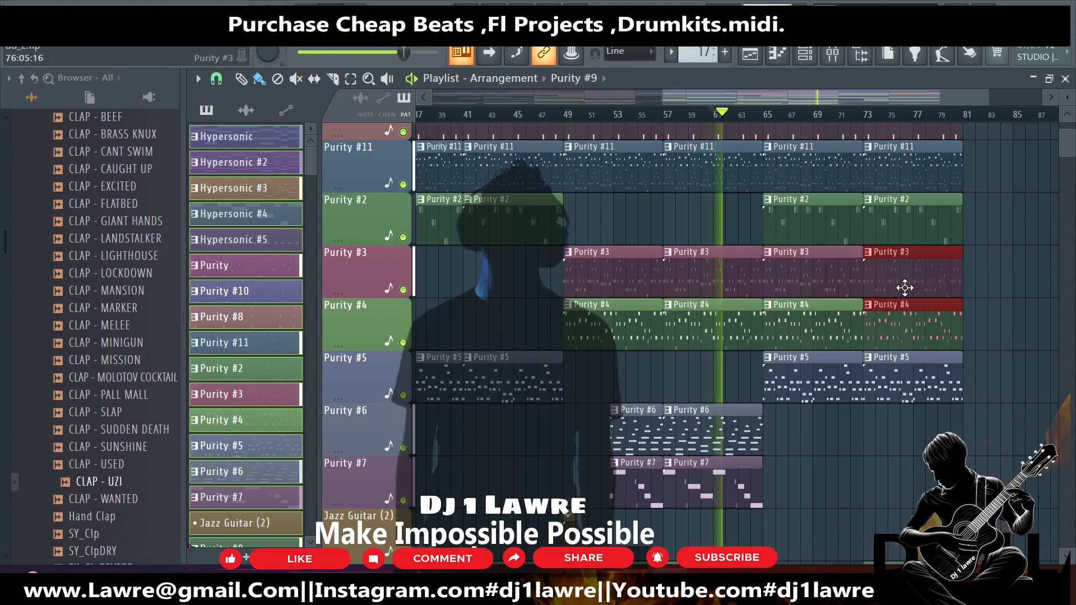
Delete the Hypersonic #4 clip that starts at bar 65.
scroll(827, 314, "up", 7)
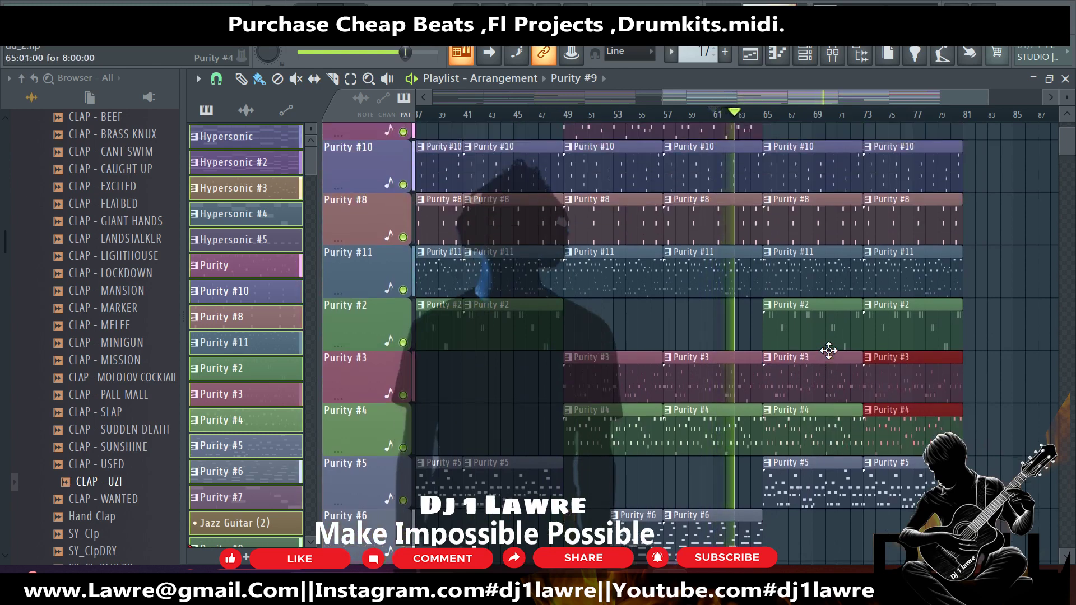
right_click(820, 284)
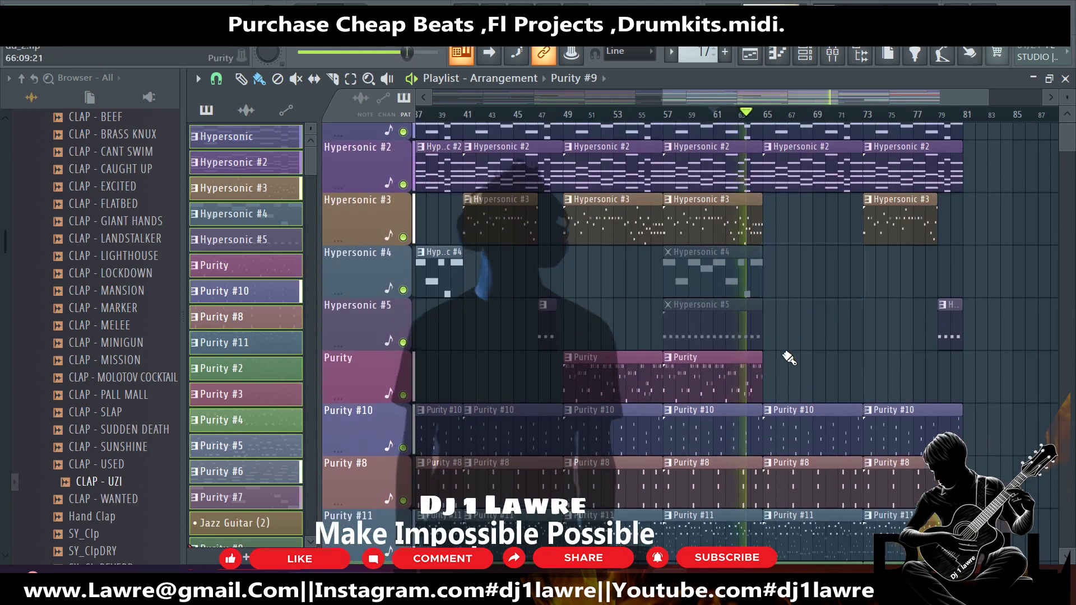
scroll(811, 264, "up", 1)
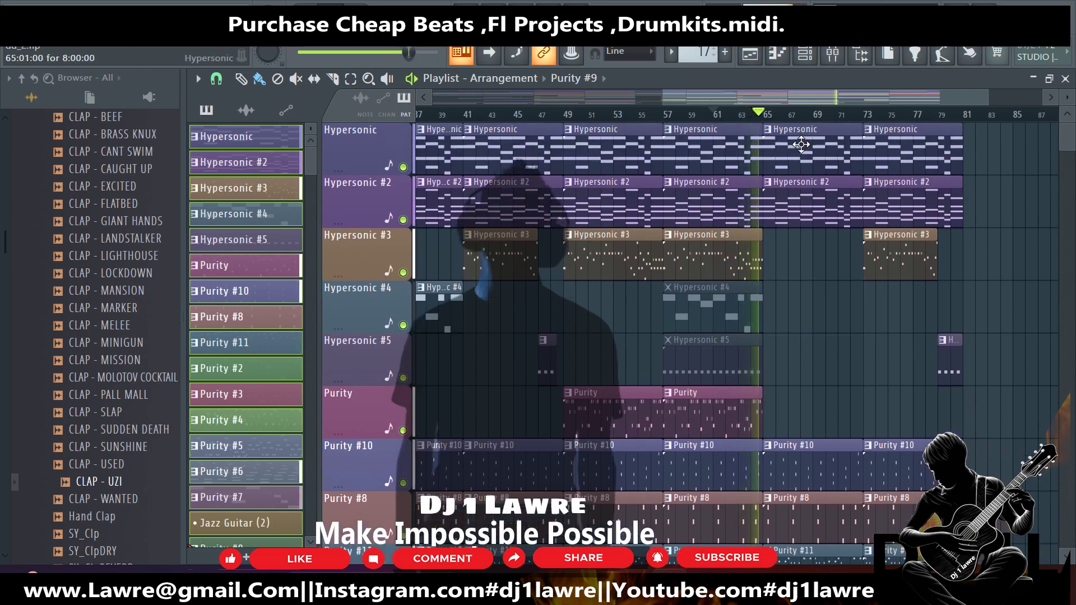
Delete the Hypersonic clip that starts at bar 65.
right_click(801, 145)
scroll(831, 245, "down", 4)
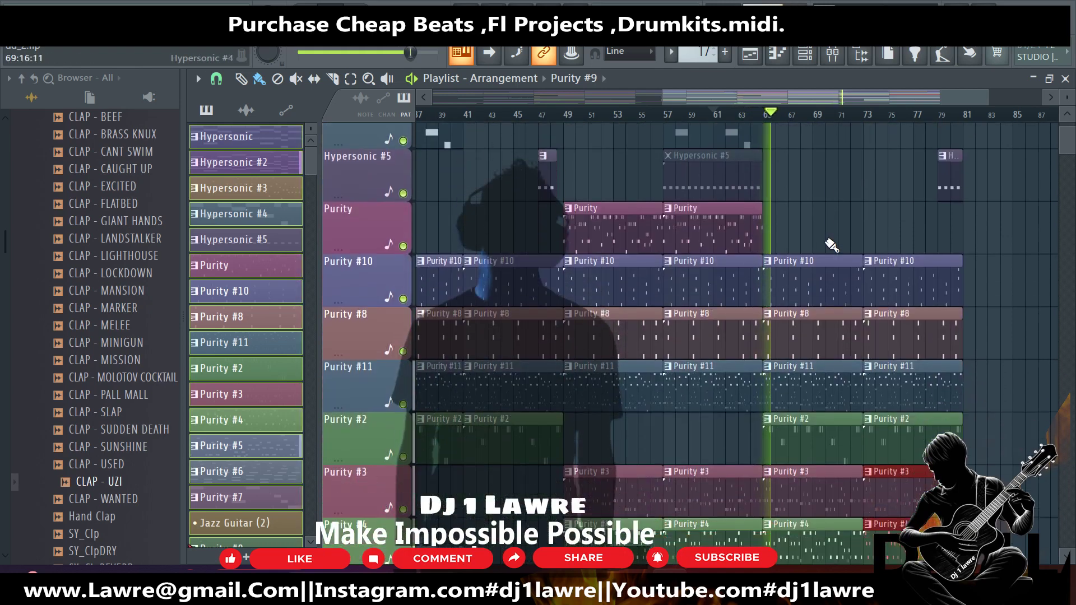
scroll(831, 245, "down", 2)
Review the clips on all tracks from bar 65 to bar 81 while the arrangement plays.
scroll(949, 239, "up", 5)
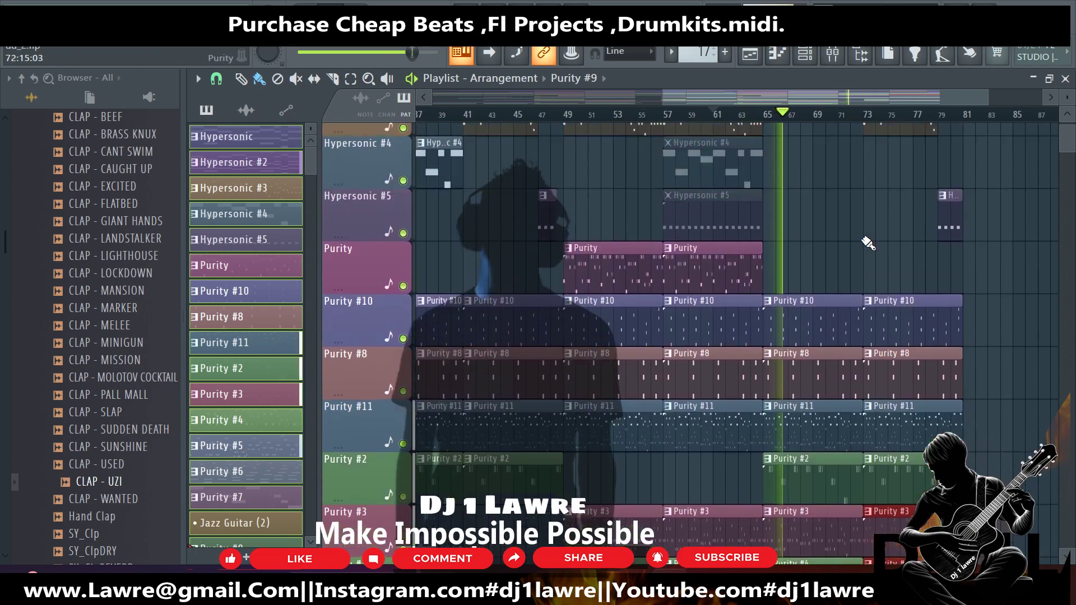
scroll(949, 240, "down", 2)
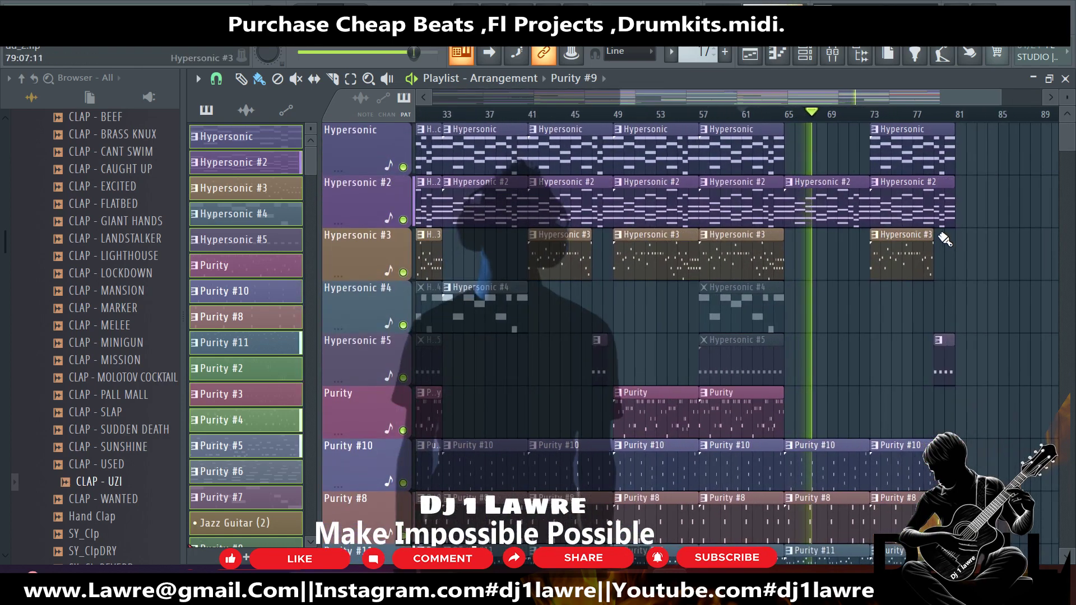
scroll(948, 240, "down", 3)
scroll(946, 239, "up", 3)
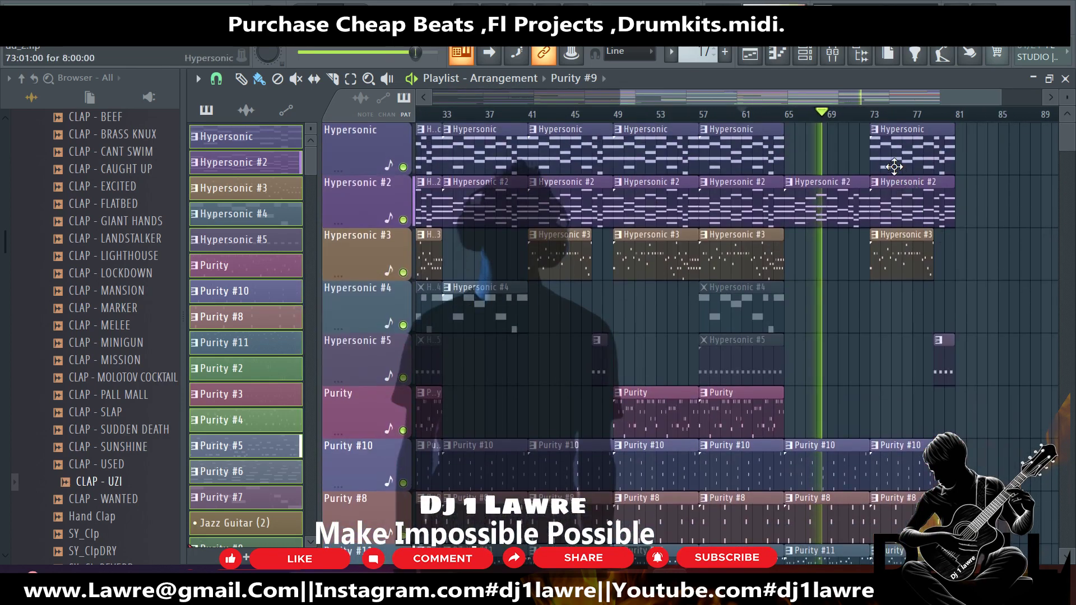
scroll(883, 246, "down", 10)
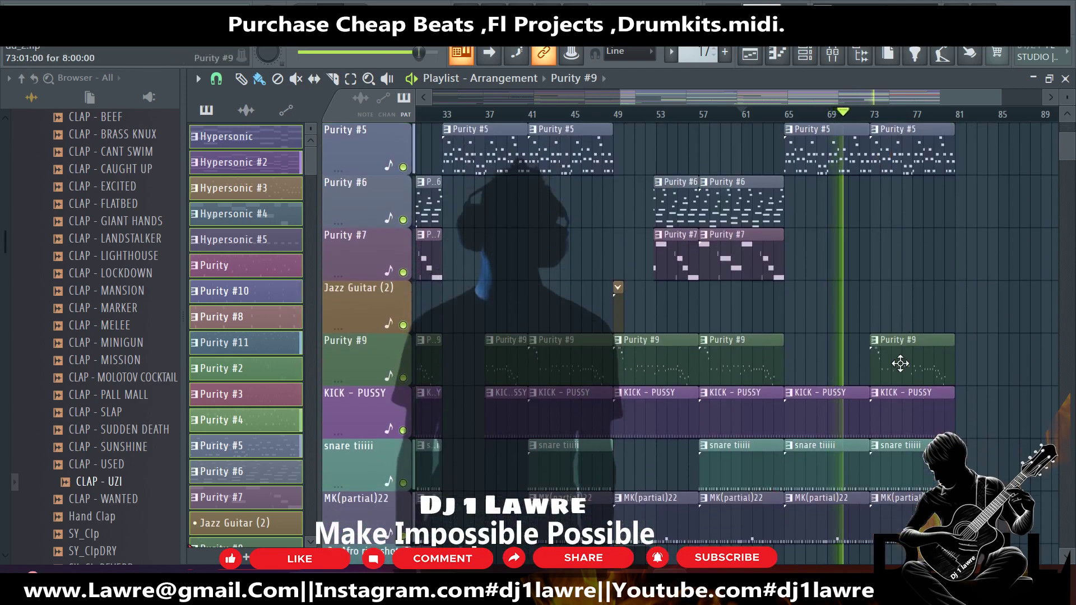
scroll(895, 357, "up", 4)
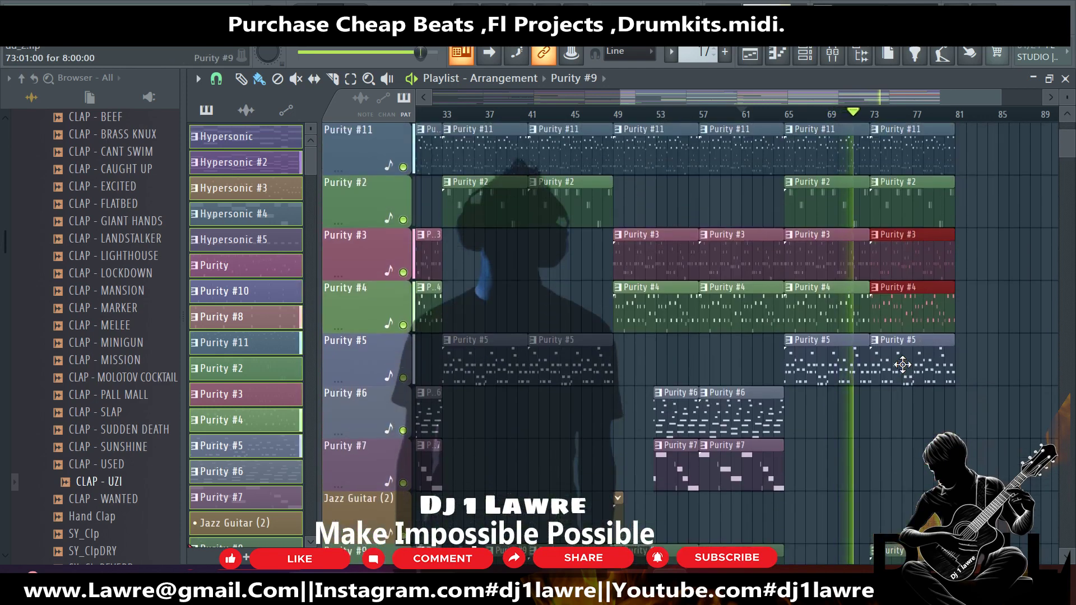
scroll(903, 365, "up", 8)
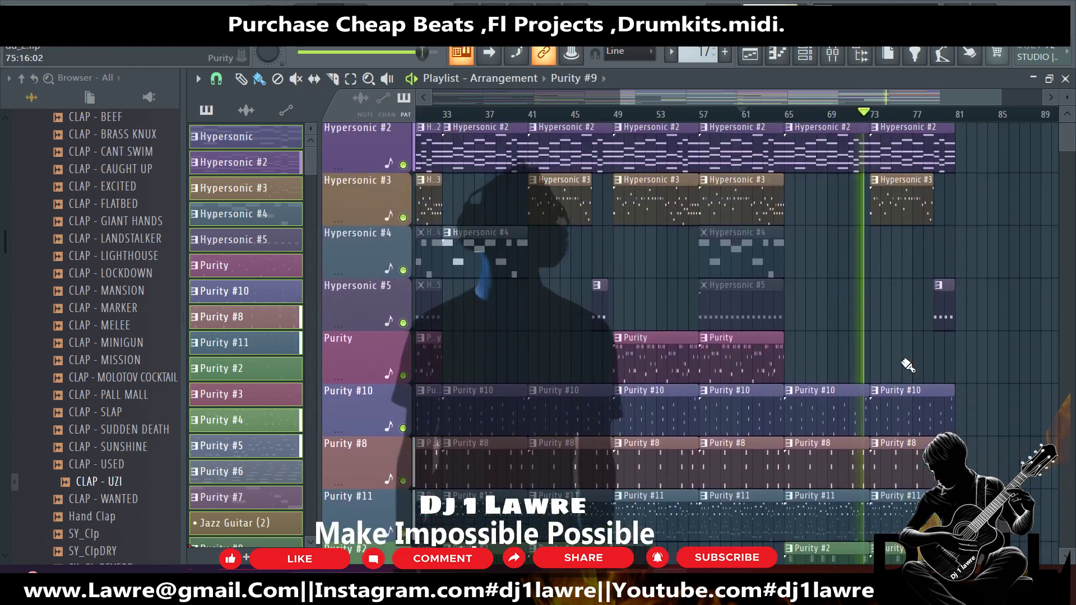
scroll(908, 359, "down", 10)
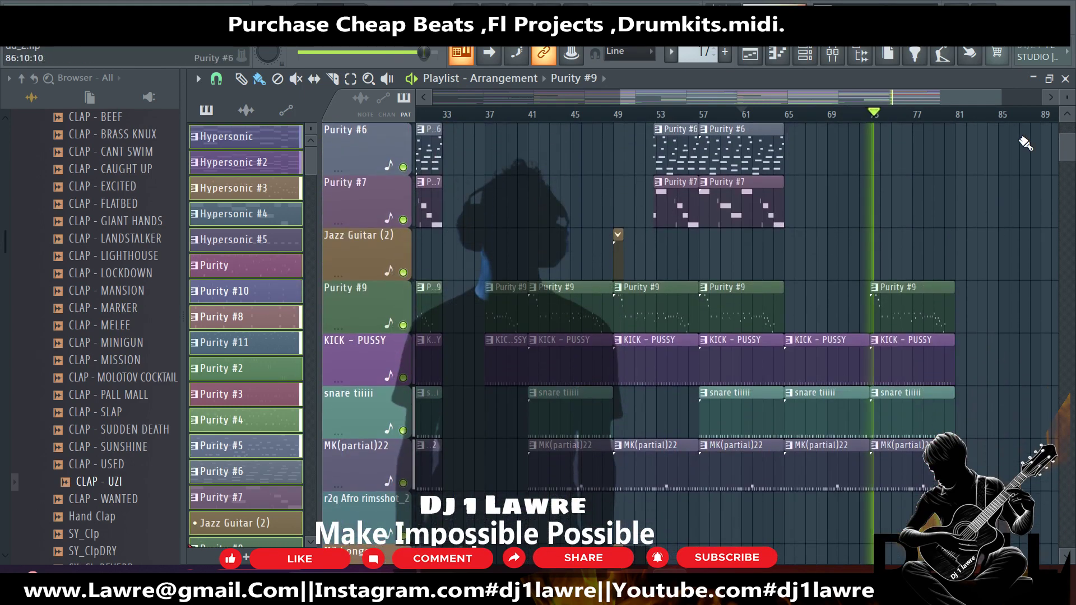
Select all clips on every track from bar 49 to bar 81 and duplicate them to bar 81.
left_click_drag(1061, 99, 1061, 95)
scroll(998, 407, "down", 3)
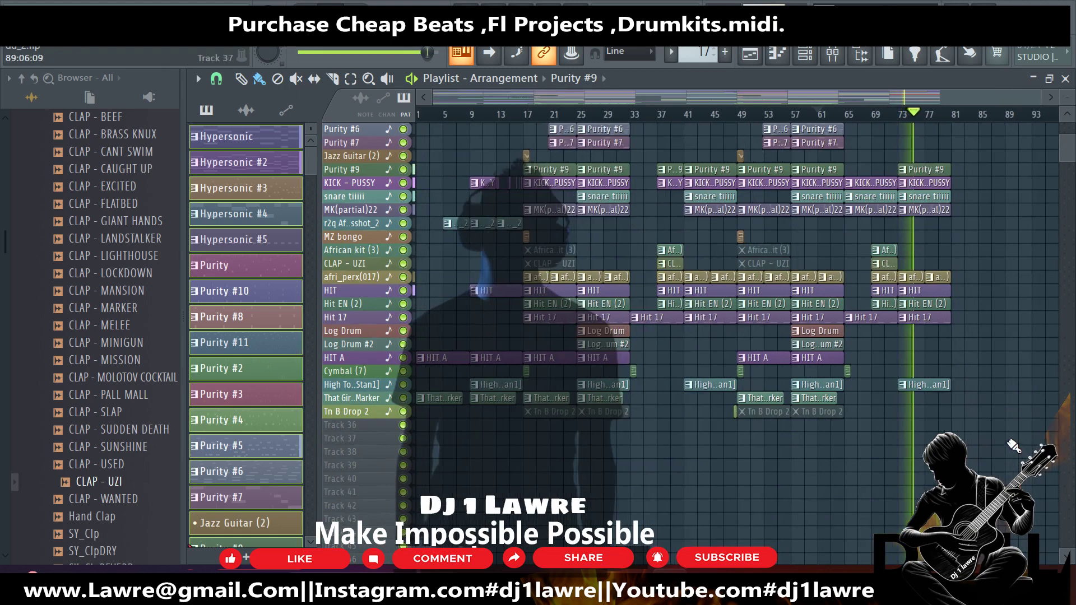
left_click_drag(1013, 443, 745, 4)
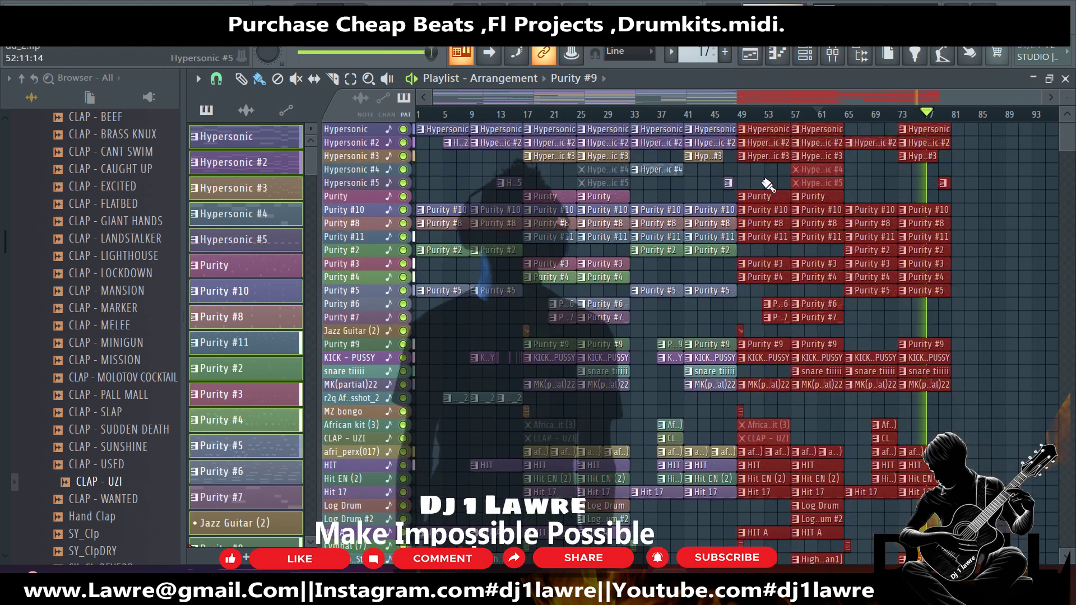
left_click_drag(763, 162, 976, 159)
scroll(977, 159, "down", 2)
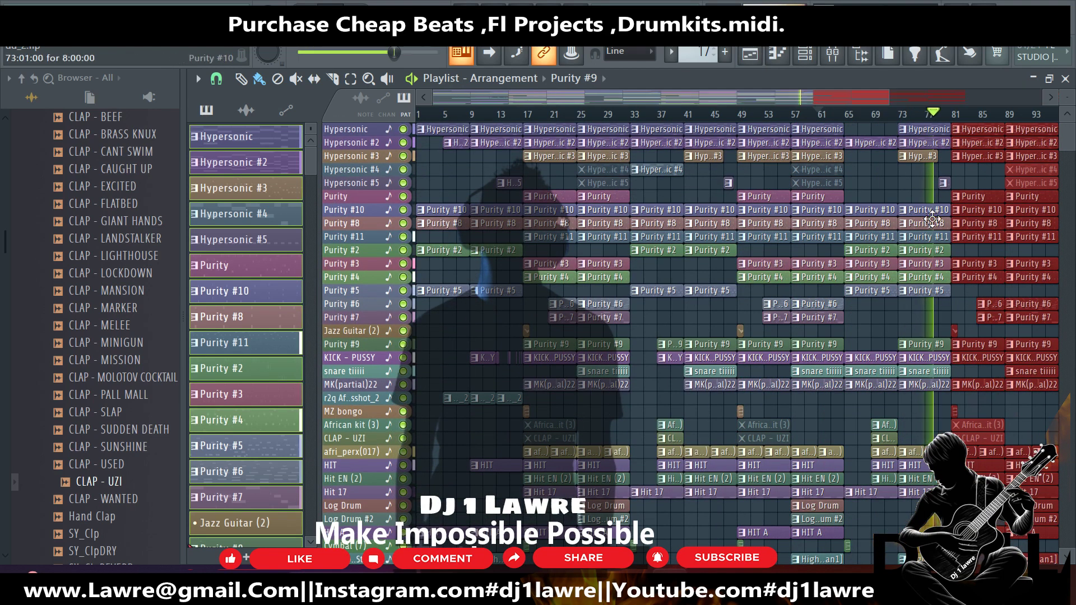
scroll(870, 255, "up", 2)
scroll(870, 255, "down", 1)
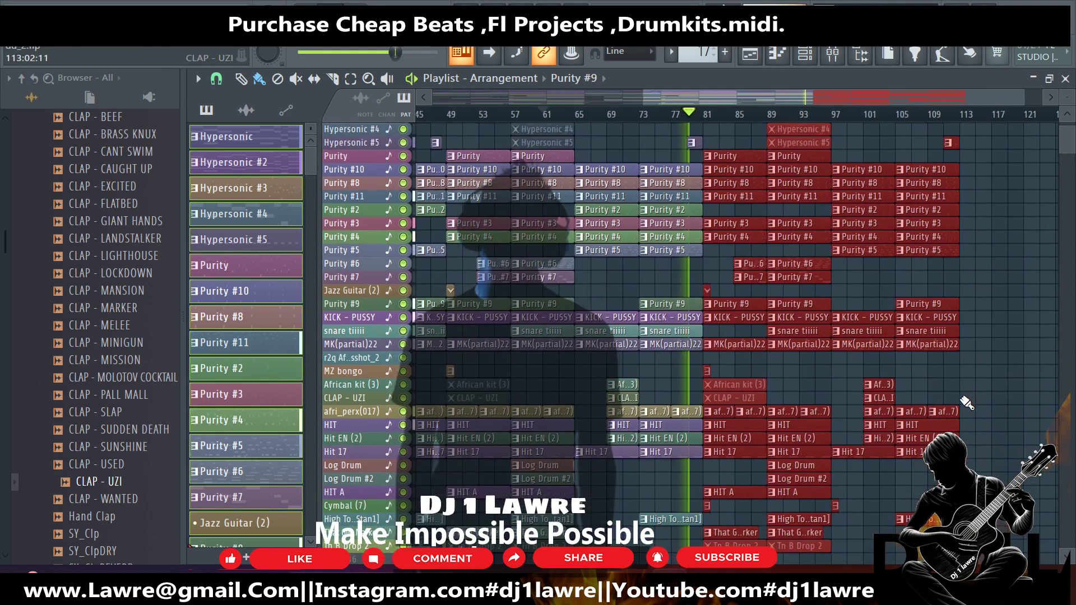
Place the High Tom 1 [Stan1] clip at bar 97 and delete all clips from bar 105 to bar 113.
left_click_drag(934, 521, 870, 521)
left_click_drag(897, 114, 960, 113)
scroll(953, 224, "up", 1)
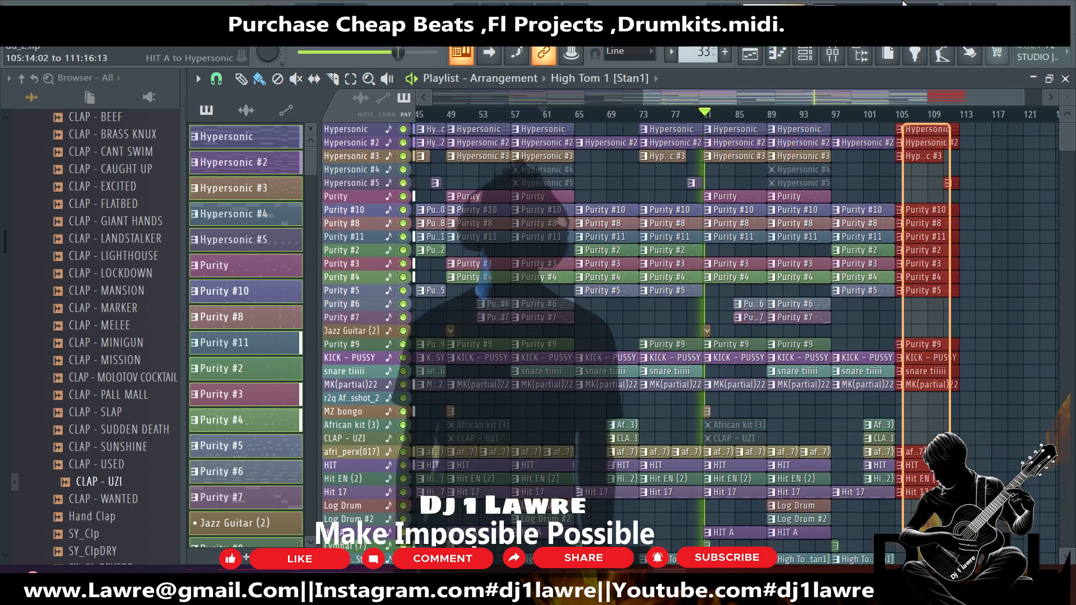
key("Delete")
Delete the African kit (3), CLAP - UZI, afri_perx(017), HIT, Hit EN (2) and Hit 17 clips between bars 97 and 105.
scroll(949, 334, "down", 1)
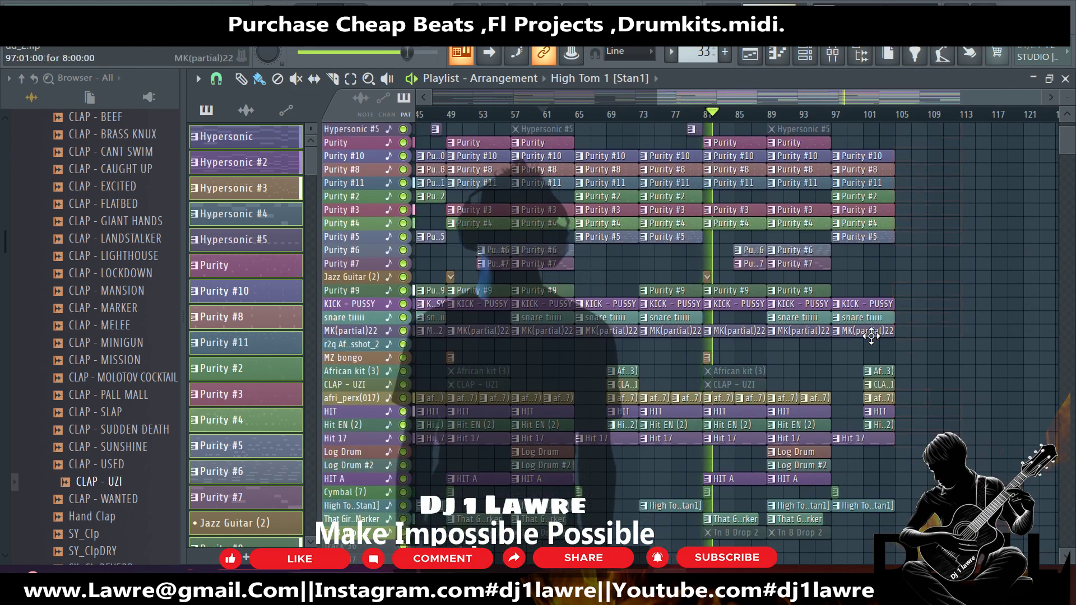
left_click(868, 387)
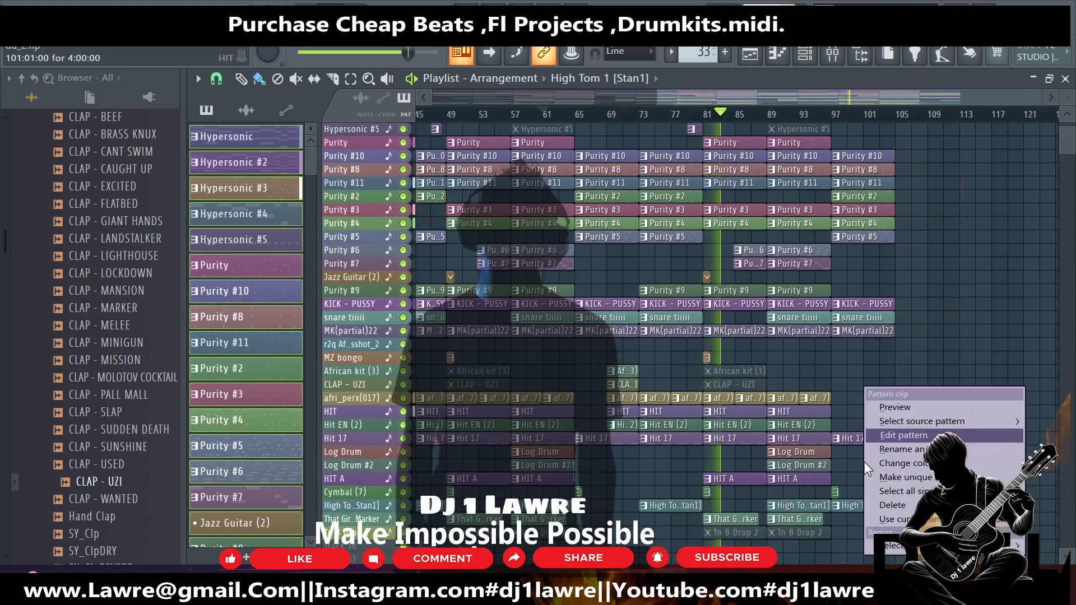
left_click(875, 450)
key("Return")
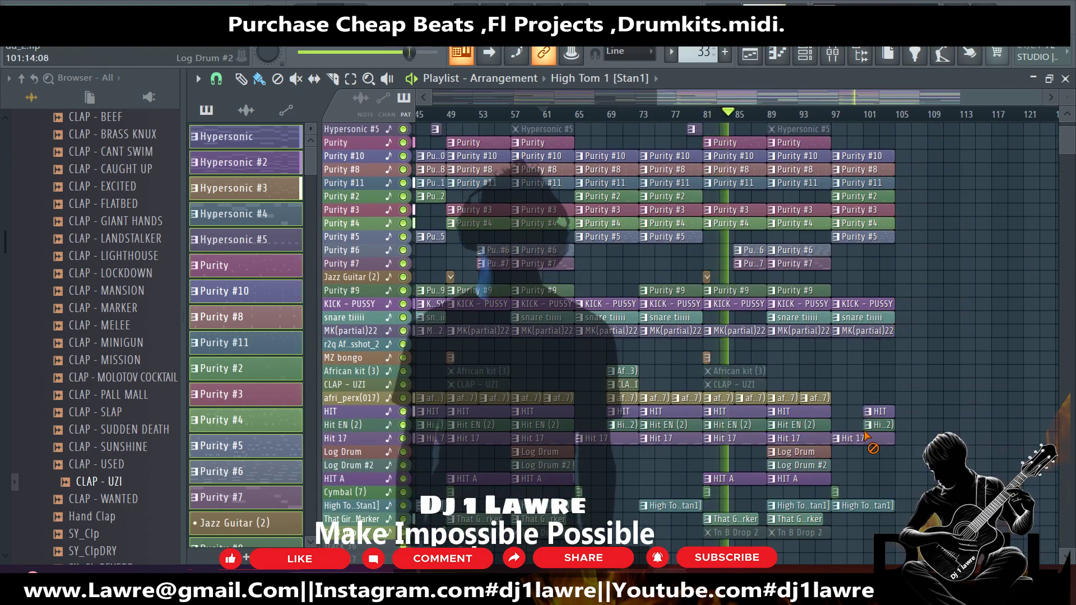
right_click(884, 438)
right_click(884, 425)
right_click(880, 411)
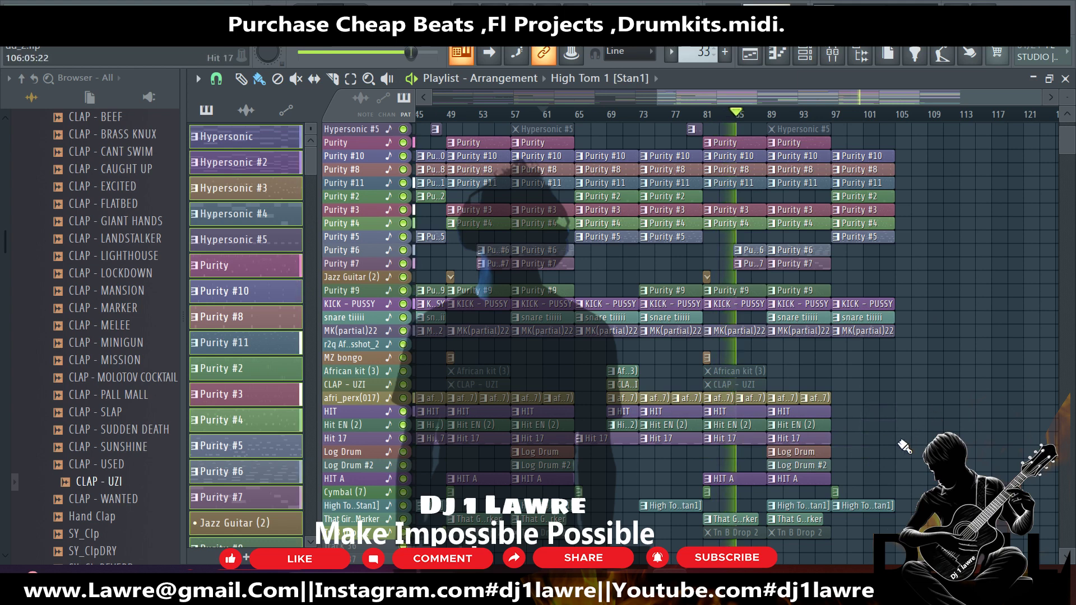
Add an unmuted Tn B Drop 2 clip at bar 97 and duplicate the afri_perx(017) through Log Drum #2 clips from bar 89 to bar 97.
left_click_drag(815, 529, 872, 534)
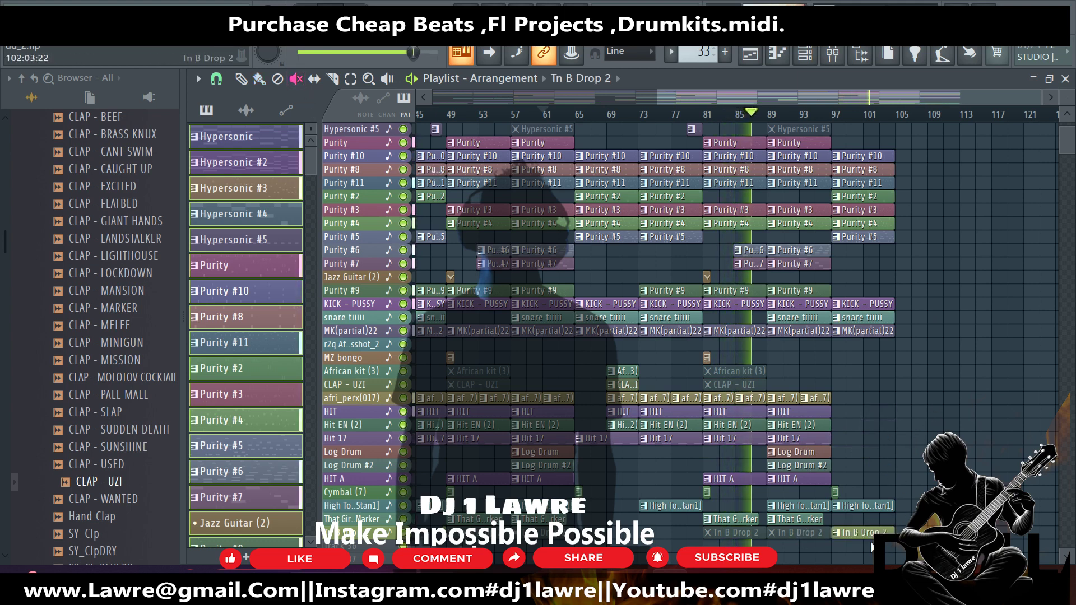
scroll(816, 171, "up", 4)
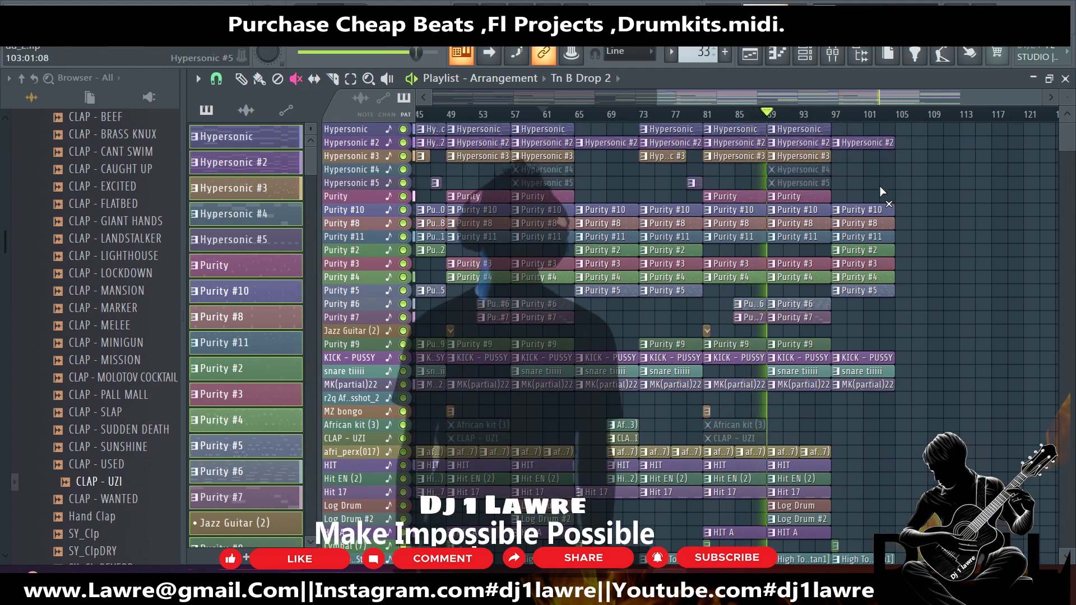
scroll(880, 186, "down", 3)
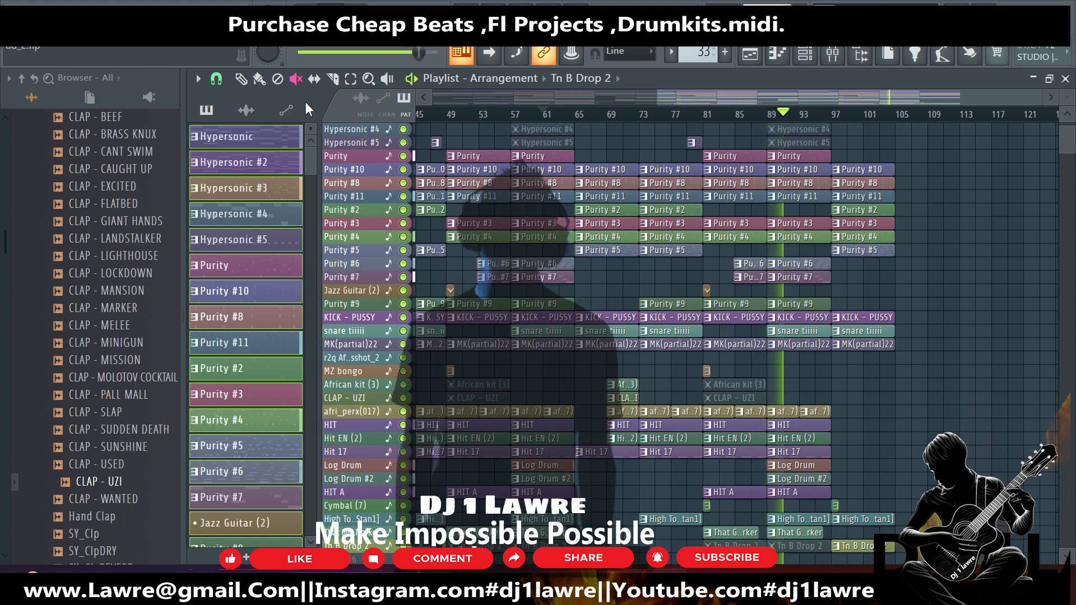
left_click_drag(851, 406, 849, 479)
Select all clips from bar 81 to bar 105, duplicate them to bar 105, and clear the selection.
left_click_drag(908, 552, 707, 3)
left_click_drag(735, 240, 929, 236)
scroll(930, 235, "down", 5)
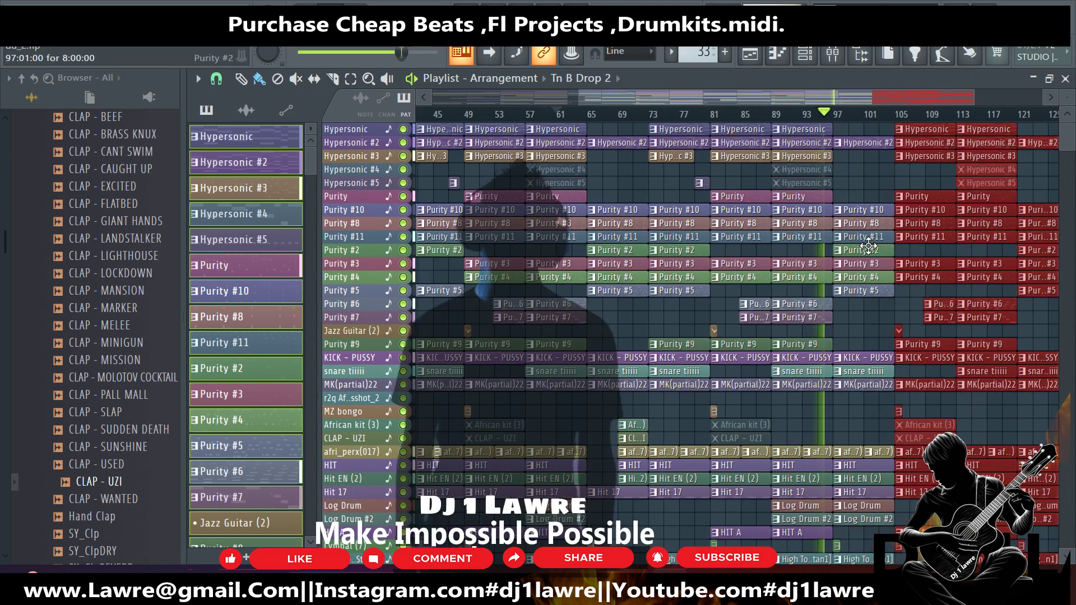
scroll(1007, 233, "up", 4)
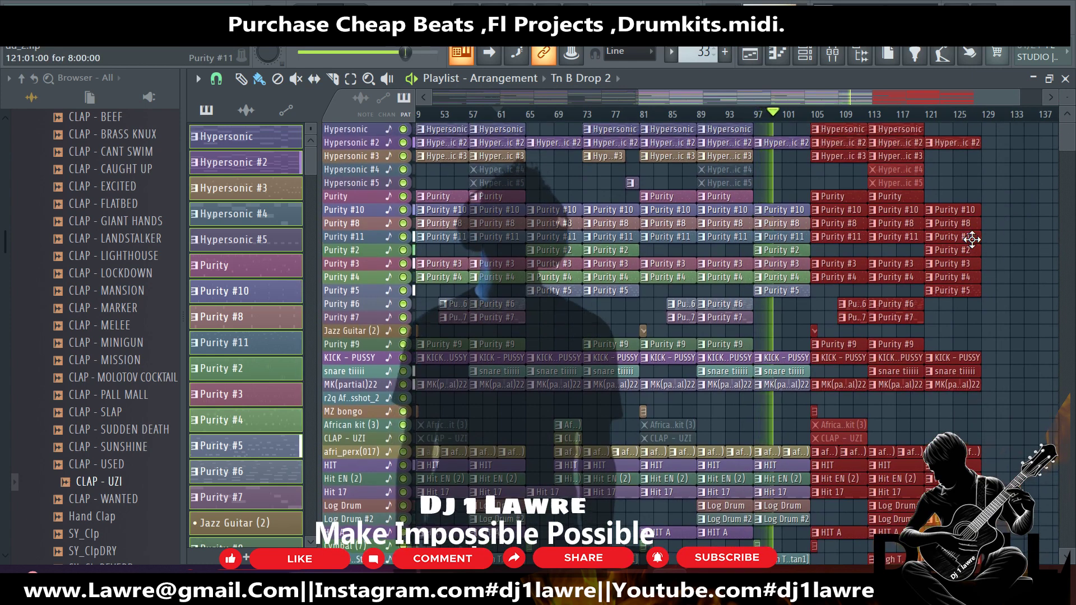
scroll(973, 240, "down", 5)
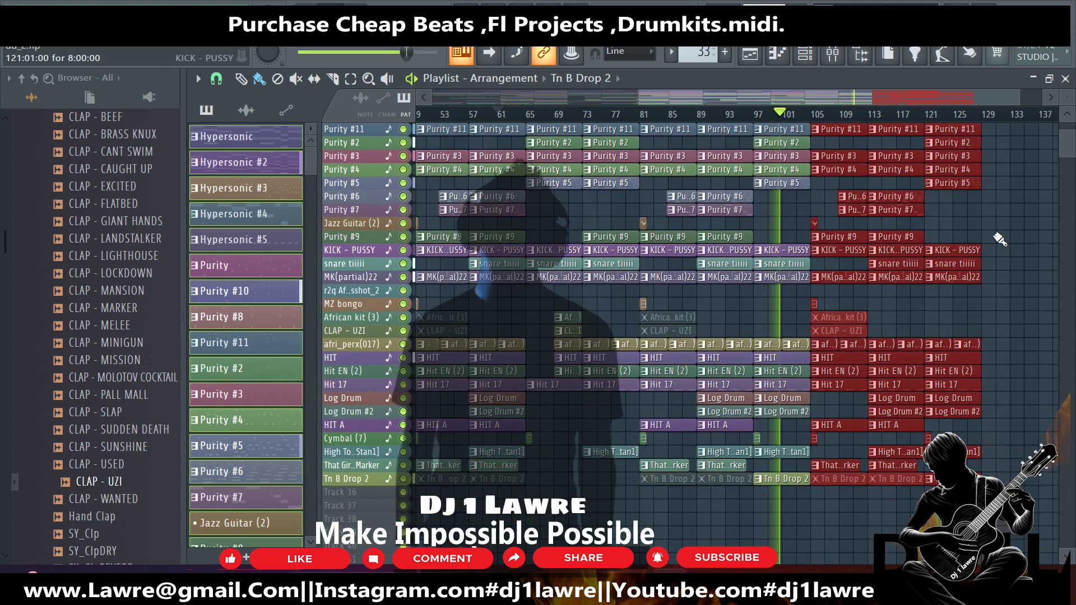
left_click(986, 306)
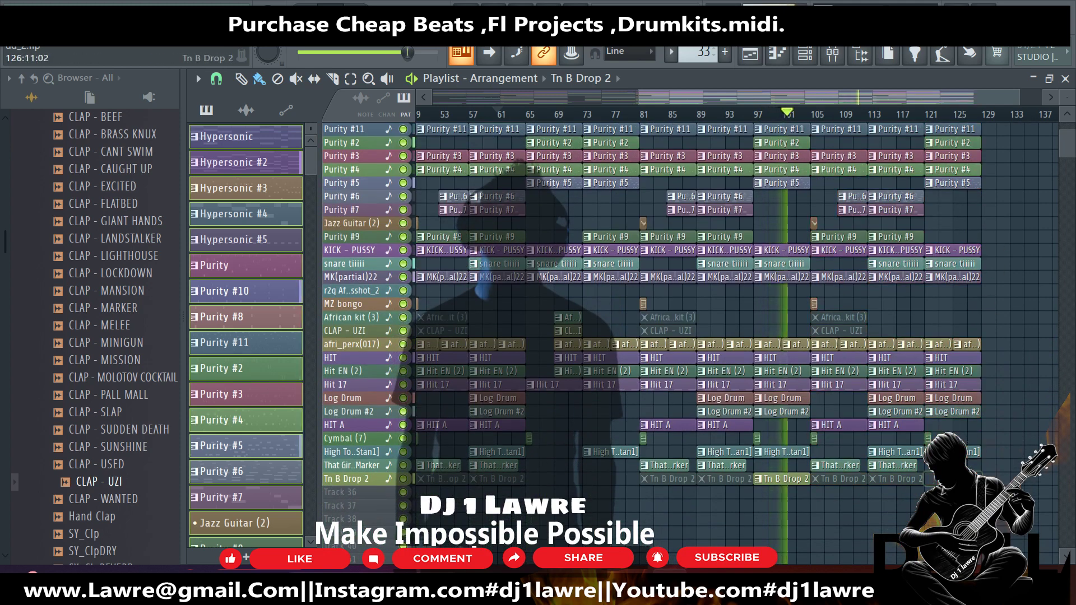
Delete the duplicated clips from bar 121 onward on all tracks, keeping only the Cymbal (7) clip.
mouse_move(969, 429)
left_mouse_down()
mouse_move(970, 458)
mouse_move(968, 339)
mouse_move(948, 396)
mouse_move(960, 306)
left_mouse_up()
scroll(958, 390, "up", 2)
scroll(956, 358, "up", 2)
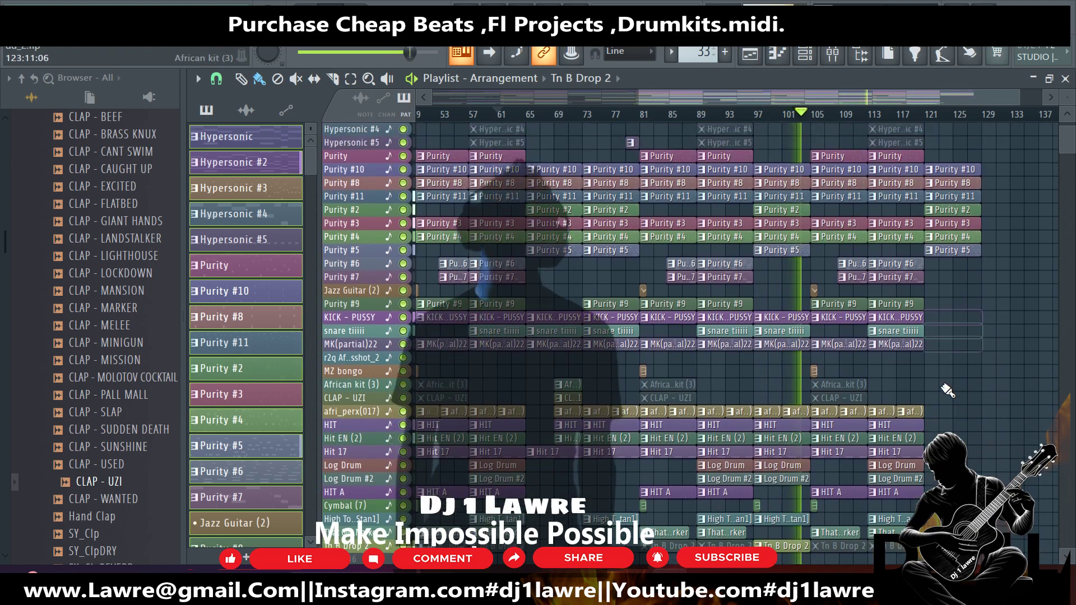
scroll(961, 178, "up", 4)
mouse_move(962, 179)
left_mouse_down()
mouse_move(951, 317)
mouse_move(962, 318)
mouse_move(963, 122)
mouse_move(949, 229)
left_mouse_up()
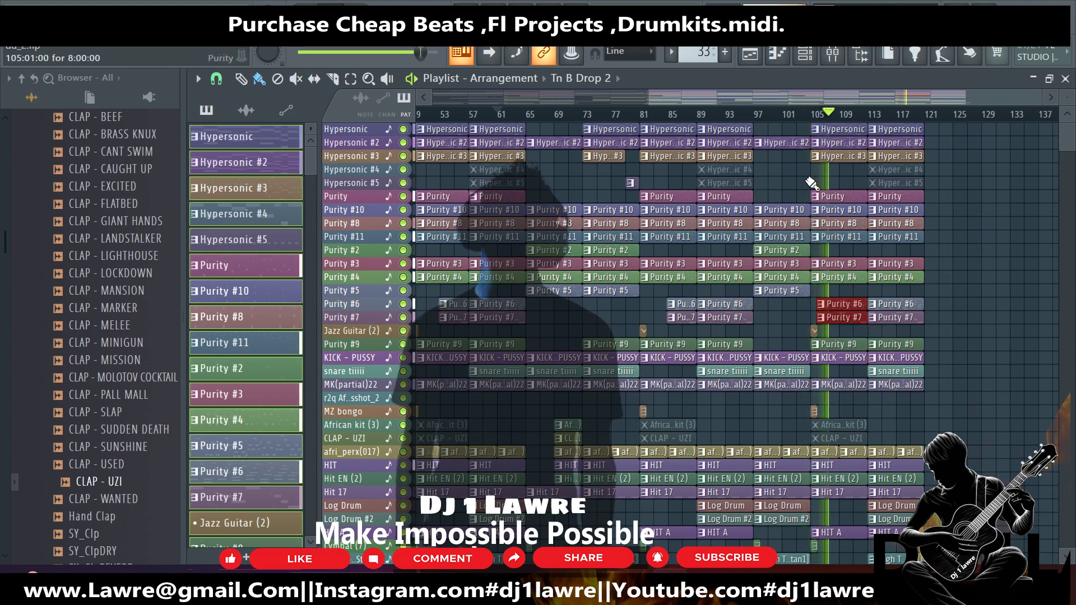
Adjust the Purity #6 and Purity #7 clips that end at bar 113 so they start just before bar 107.
key("space")
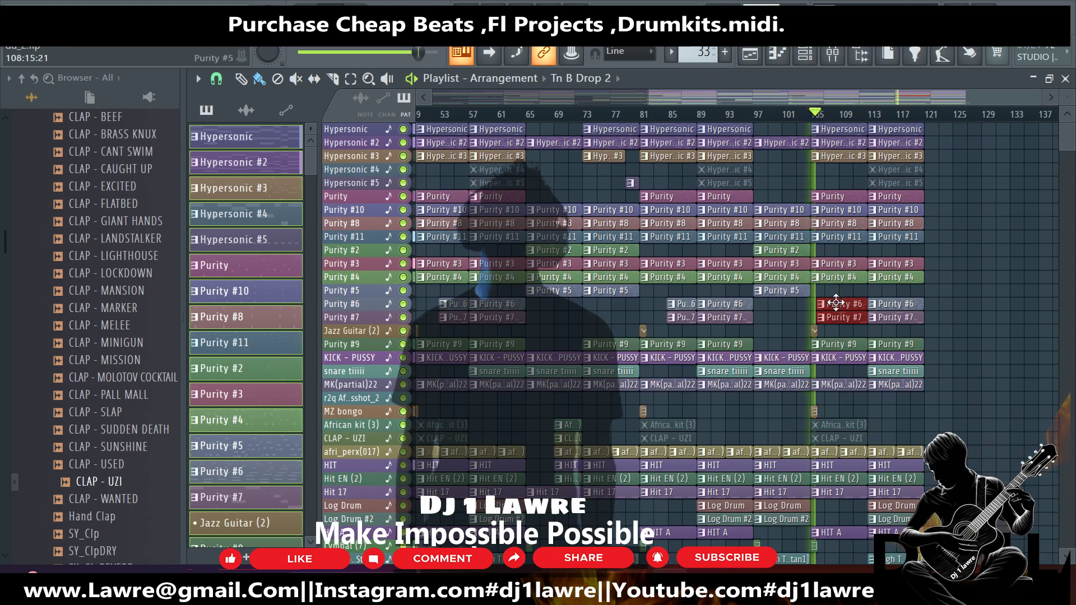
scroll(832, 335, "up", 3)
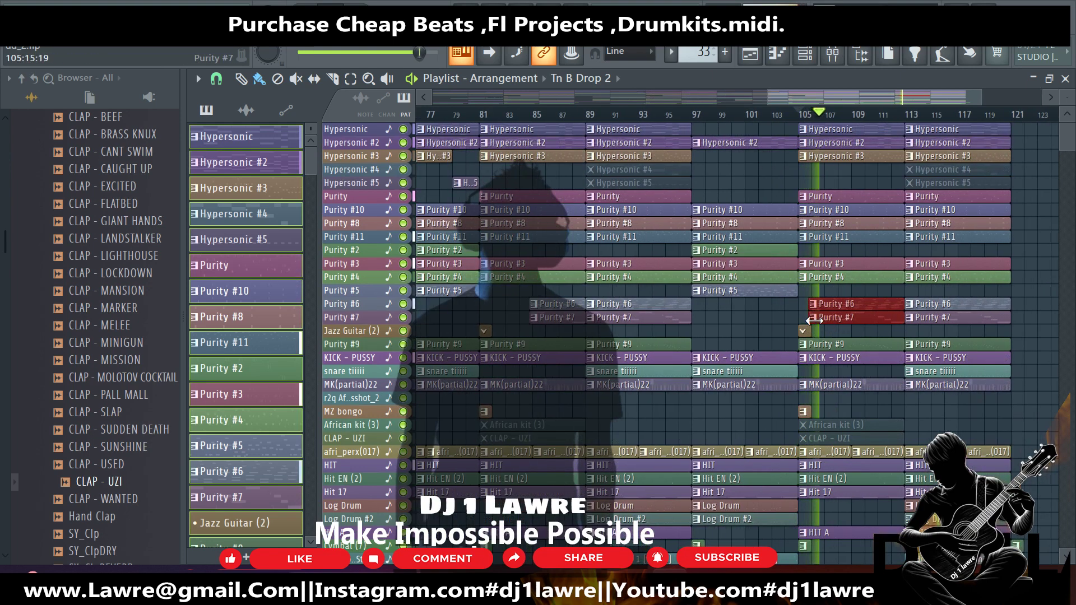
scroll(1039, 279, "down", 7)
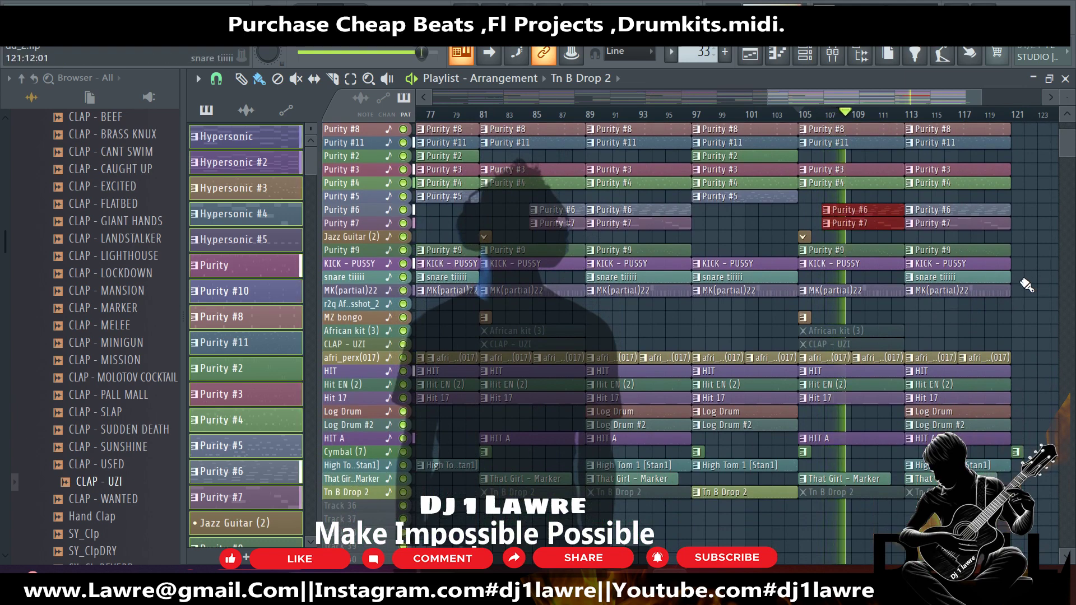
Clear the clip selection and slice the Hypersonic #3, Hypersonic #4 and Hypersonic #5 clips at bars 116 and 117.
scroll(1019, 285, "down", 4)
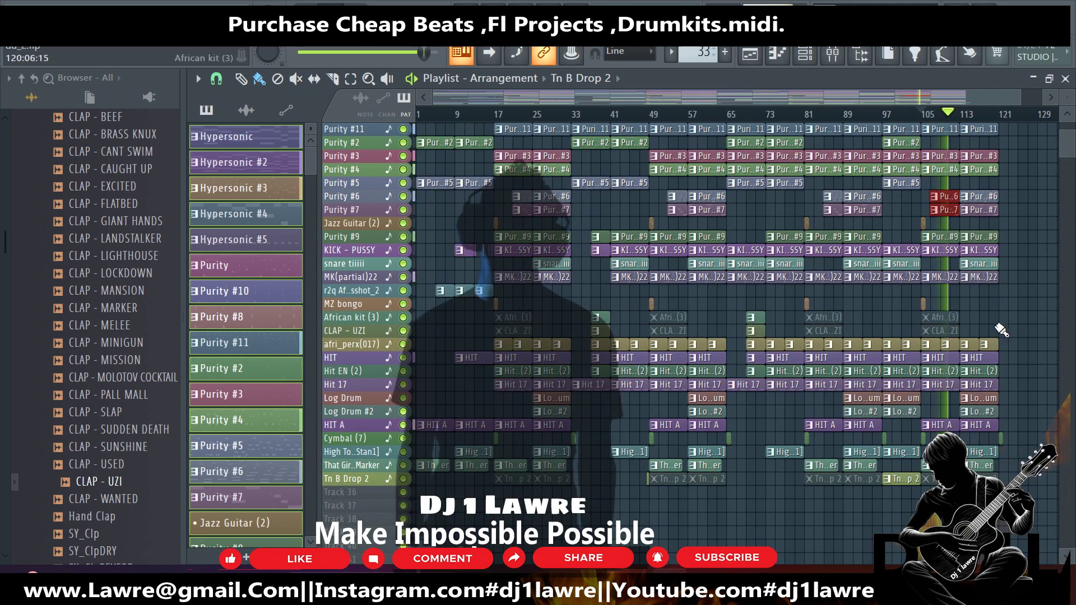
scroll(1002, 331, "up", 3)
scroll(1002, 331, "up", 2)
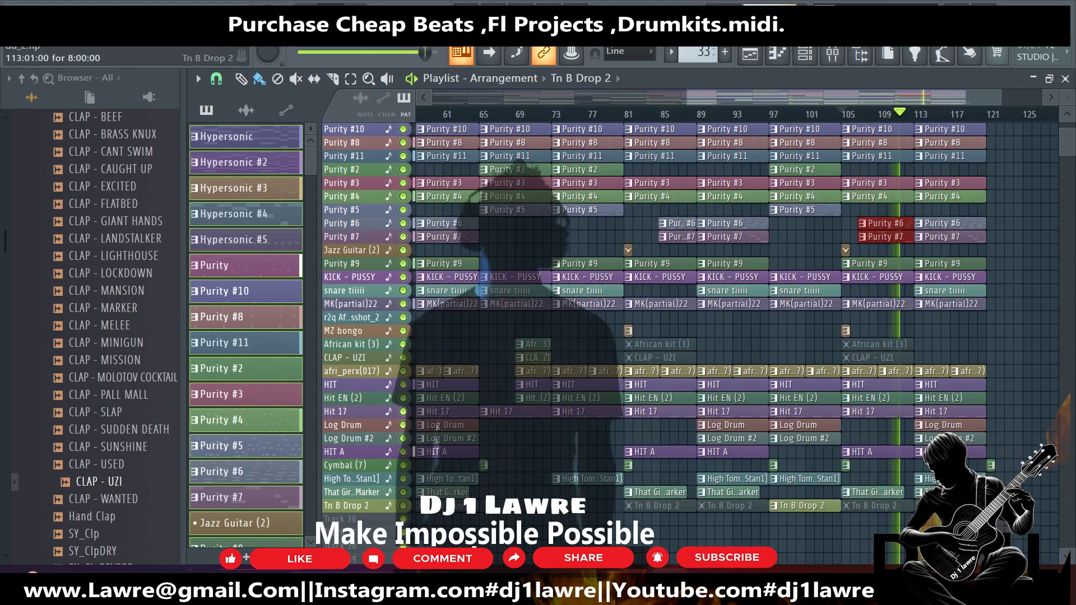
scroll(1002, 330, "up", 3)
left_click(323, 78)
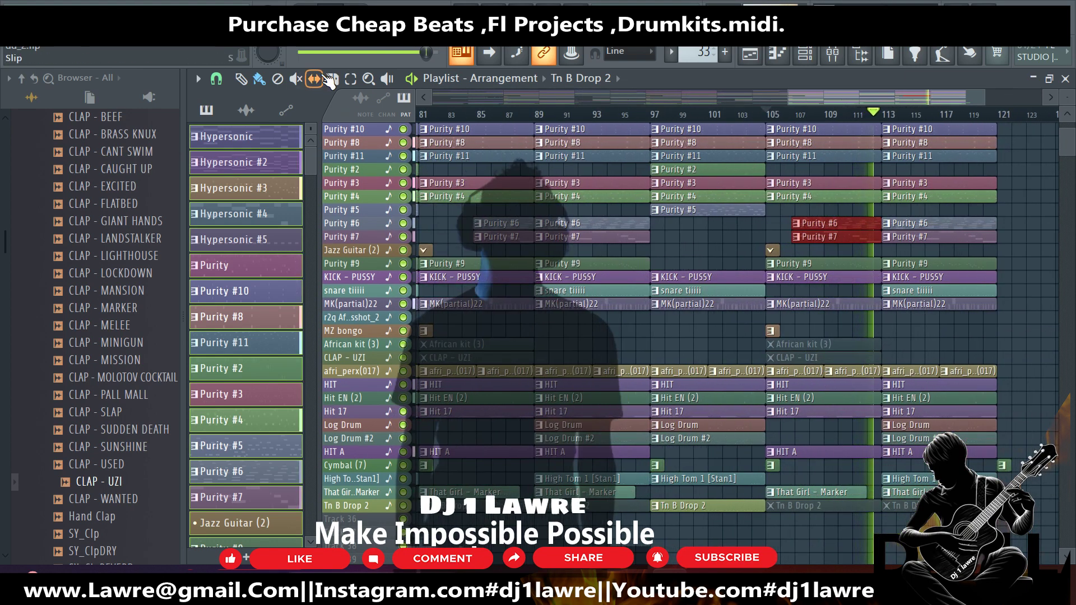
scroll(922, 505, "up", 2)
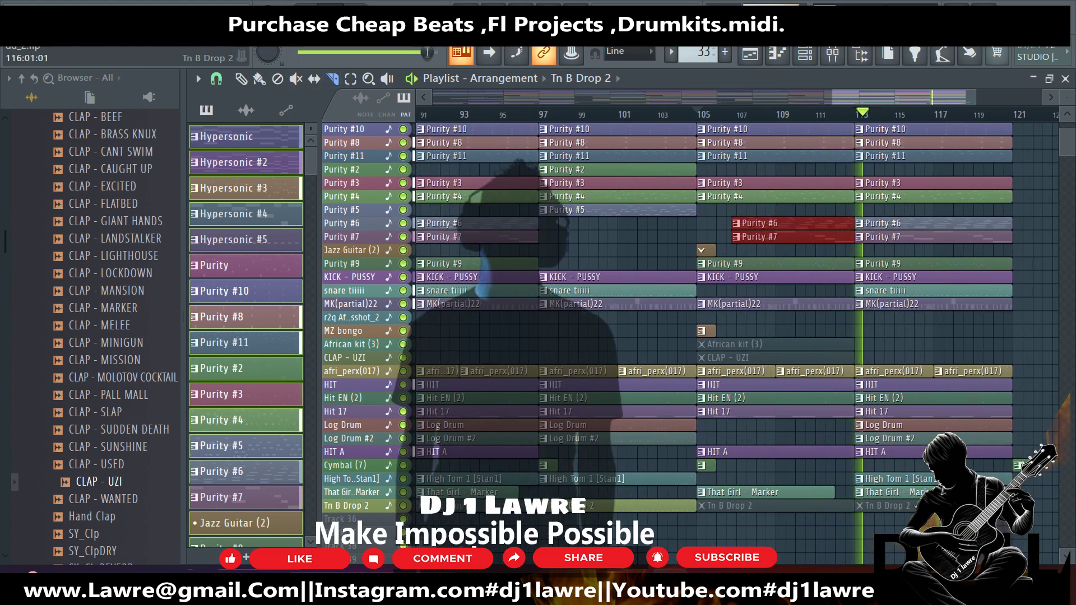
left_click(792, 379)
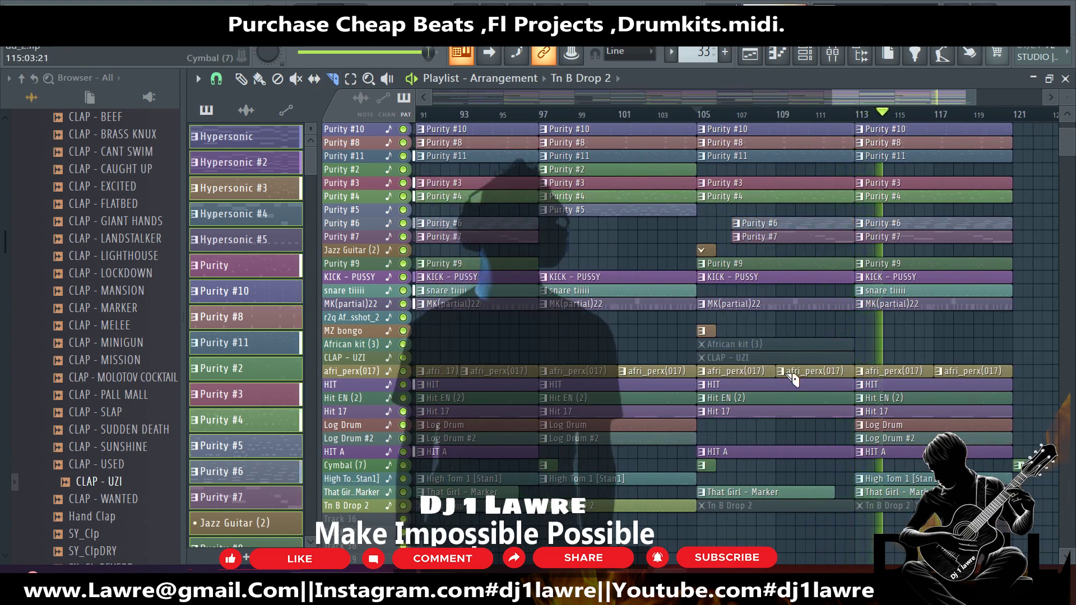
scroll(927, 283, "up", 2)
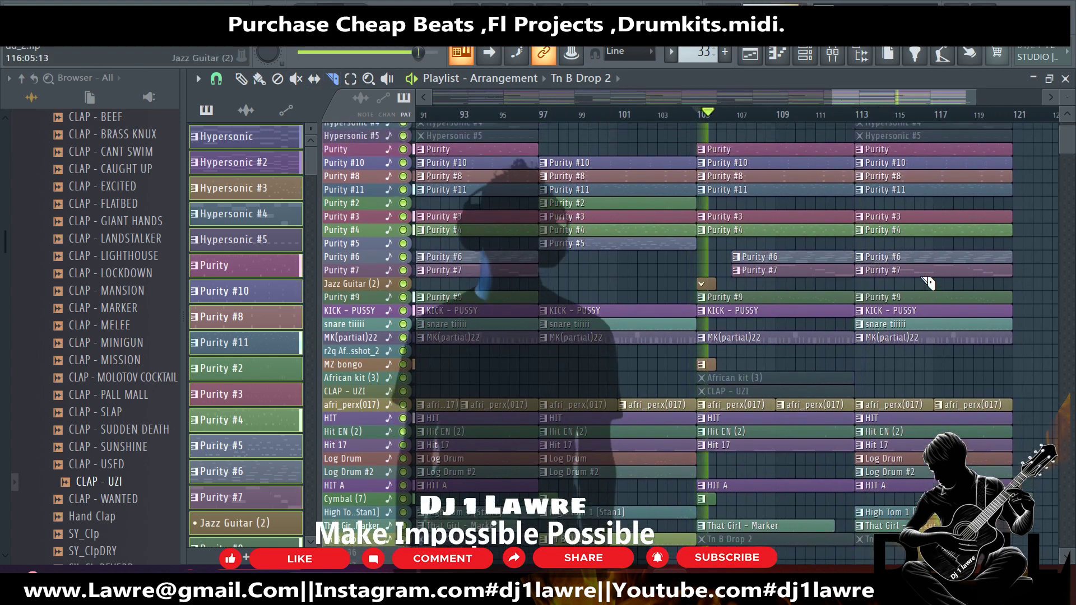
scroll(926, 263, "up", 3)
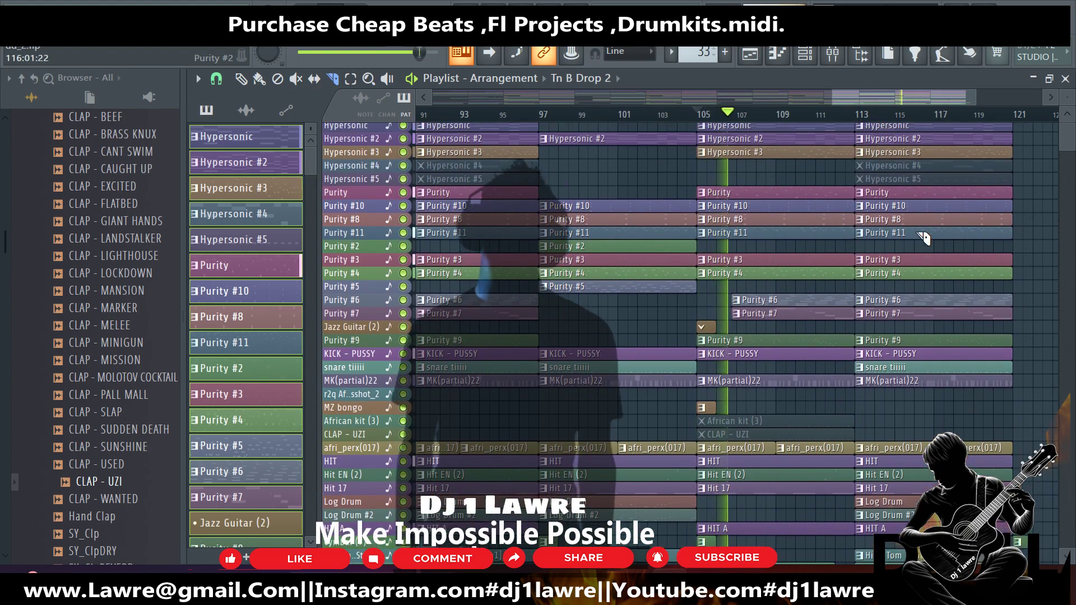
scroll(926, 224, "up", 2, "ctrl")
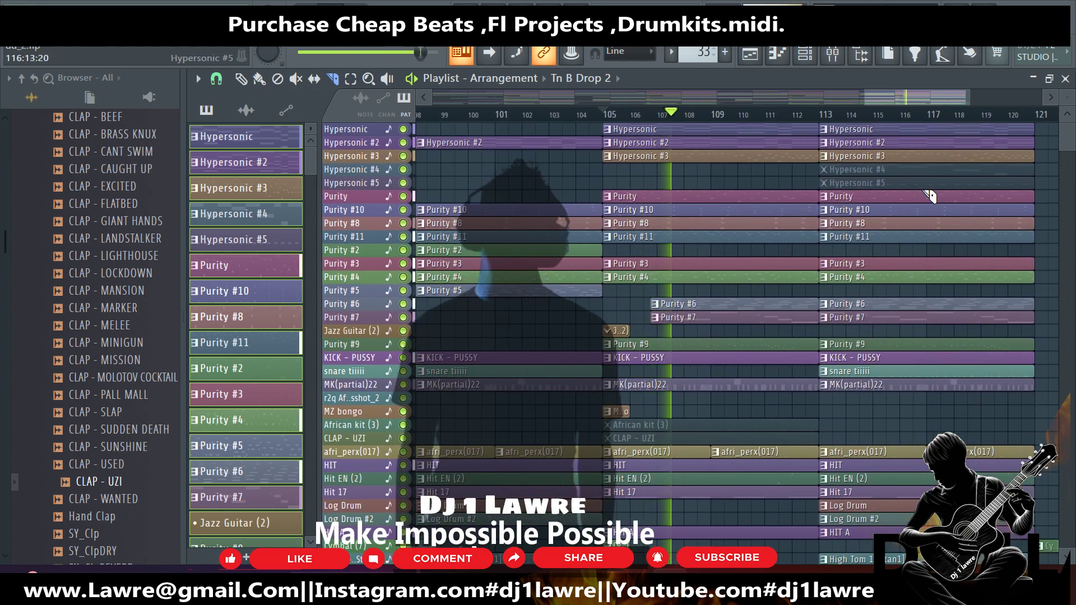
scroll(930, 213, "down", 1)
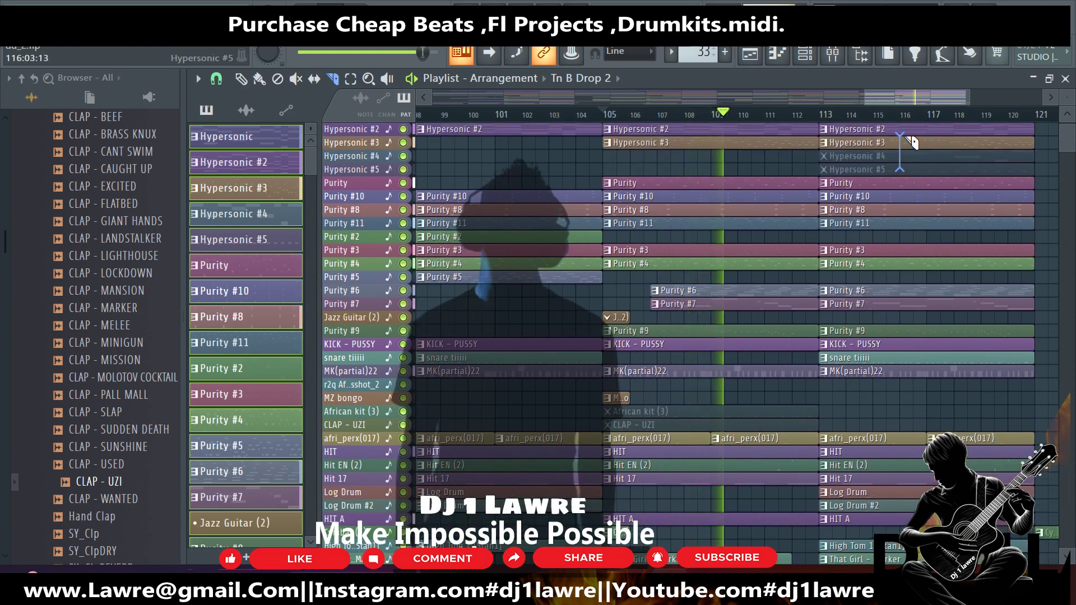
left_click_drag(912, 141, 899, 135)
left_click_drag(927, 171, 928, 135)
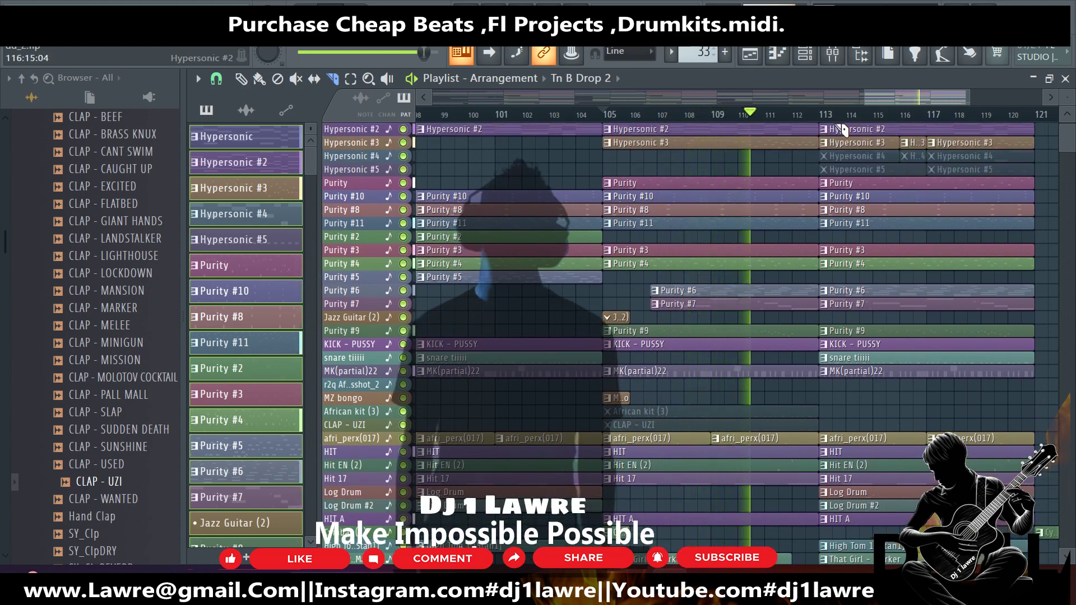
Mute the Hypersonic #3 slice and unmute the Tn B Drop 2 slice between bars 116 and 117.
left_click(296, 78)
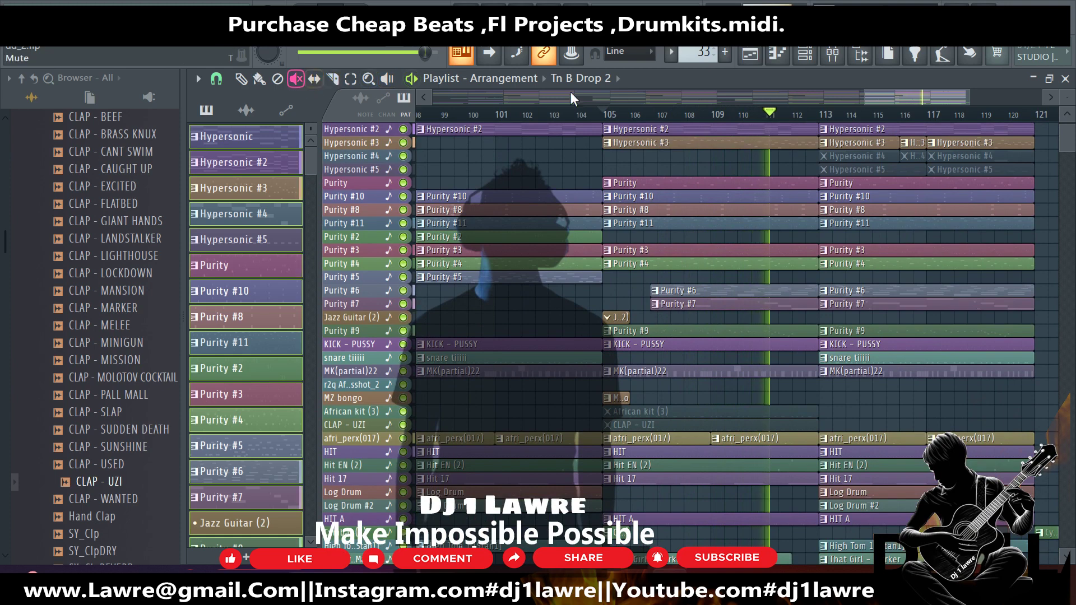
left_click(913, 142)
scroll(894, 291, "down", 4)
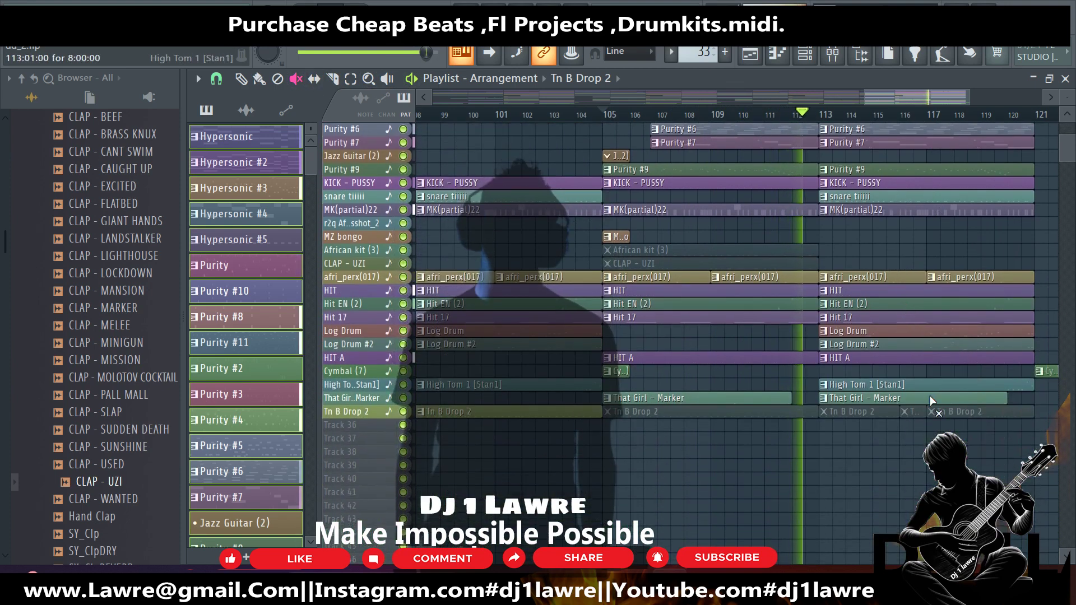
scroll(925, 409, "down", 3)
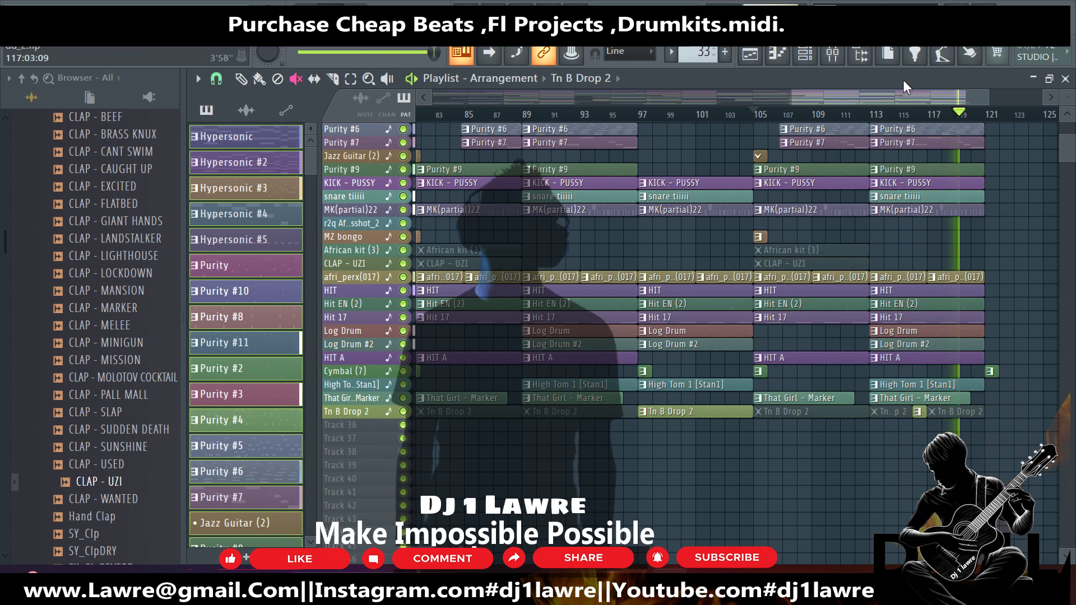
Replay the arrangement from about bar 117, inspect the Tn B Drop 2 channel's sampler settings, and return to the playlist.
left_click(920, 114)
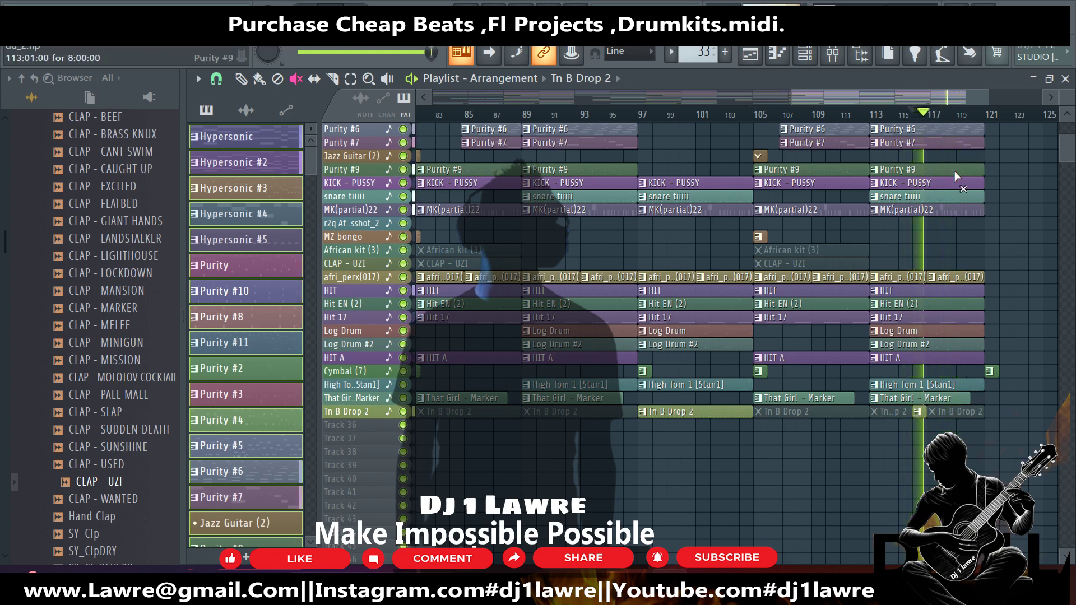
left_click(805, 53)
scroll(553, 361, "down", 5)
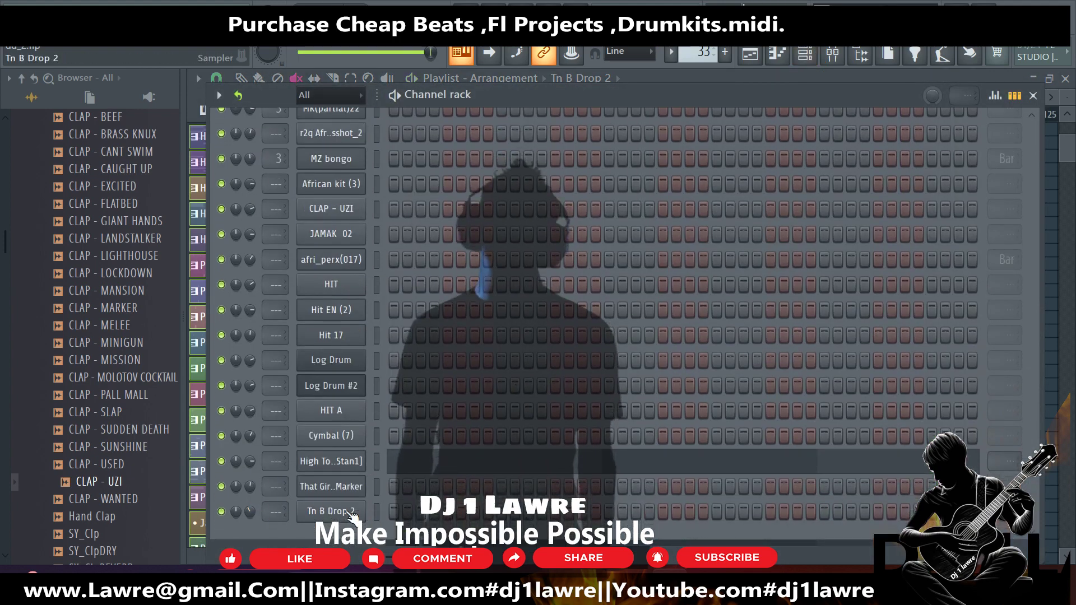
left_click(348, 512)
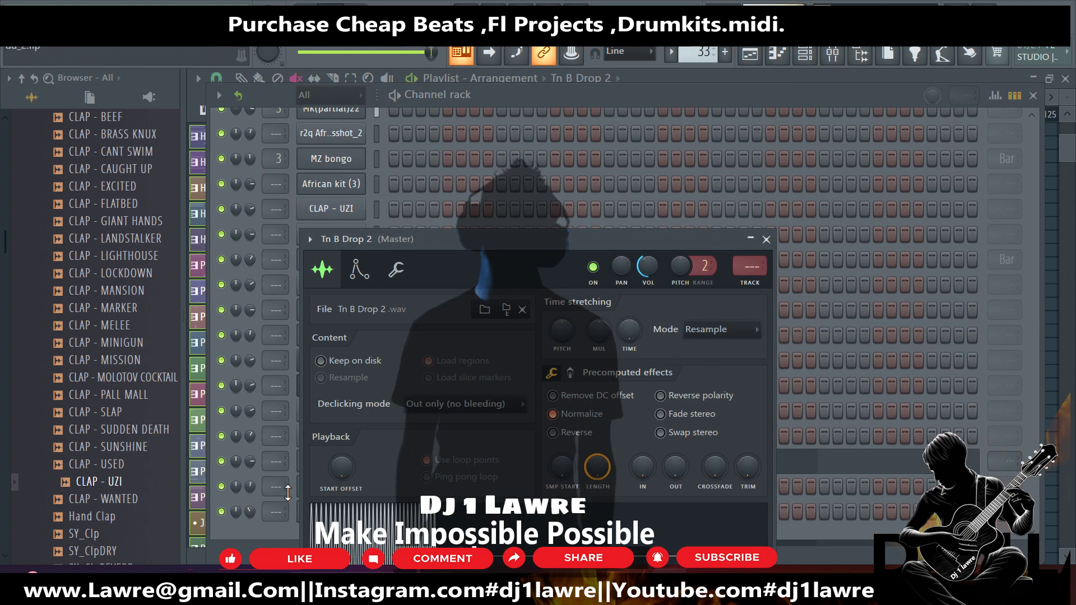
key("Escape")
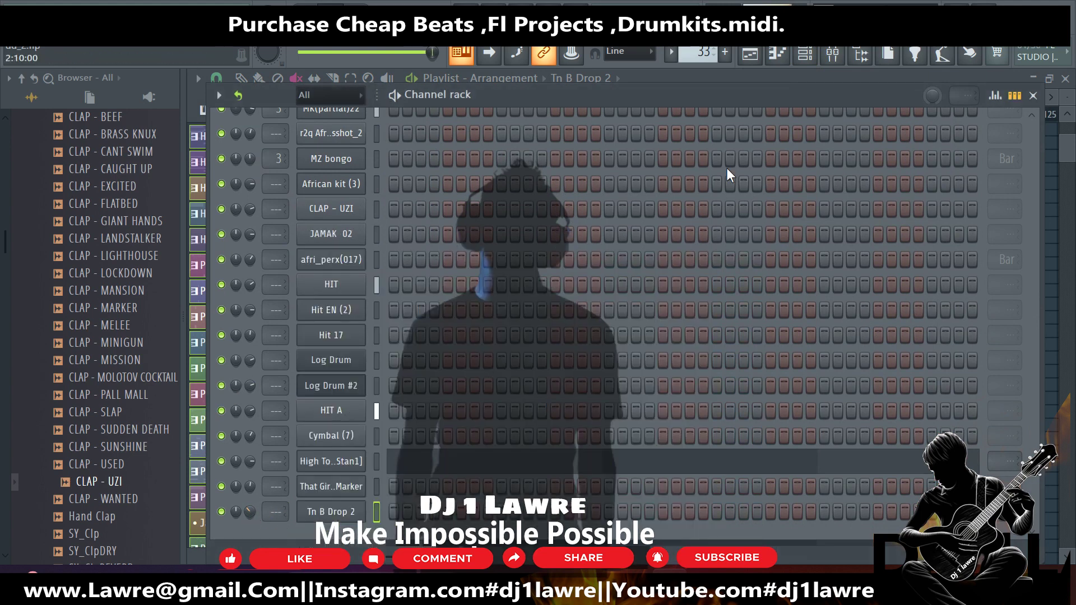
left_click(750, 54)
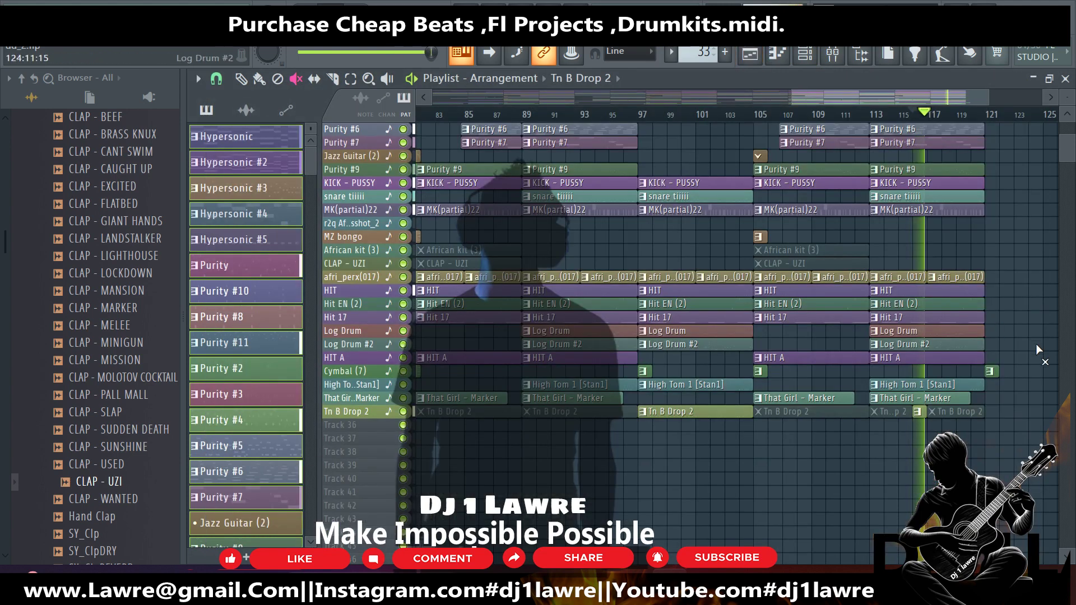
Pick the MZ bongo clip at bar 17 and paint repeated copies along its track up to about bar 119.
scroll(1031, 348, "down", 6)
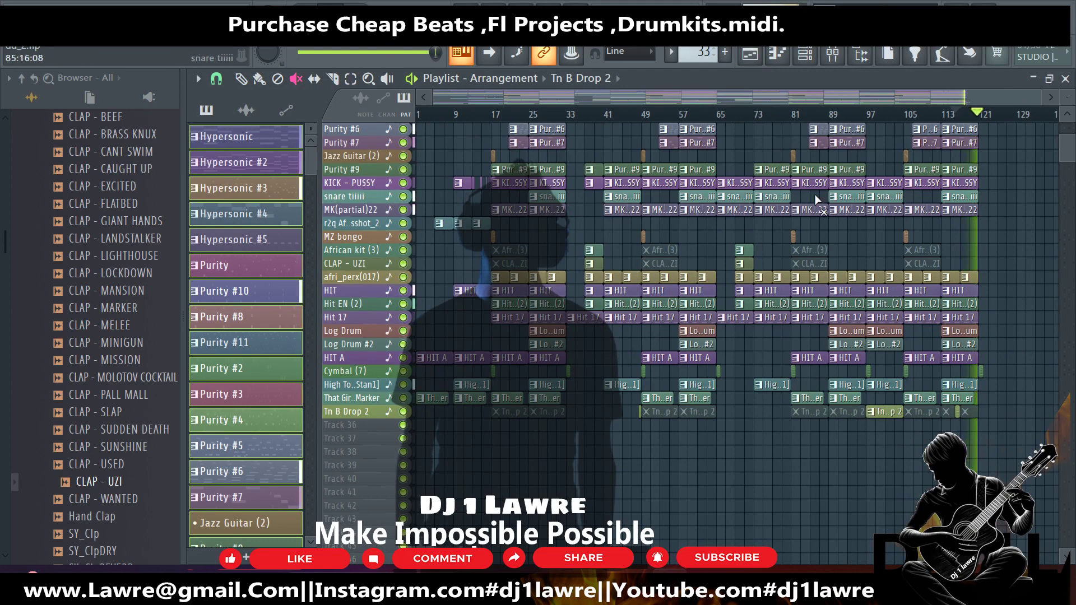
left_click(492, 125)
scroll(494, 124, "up", 3)
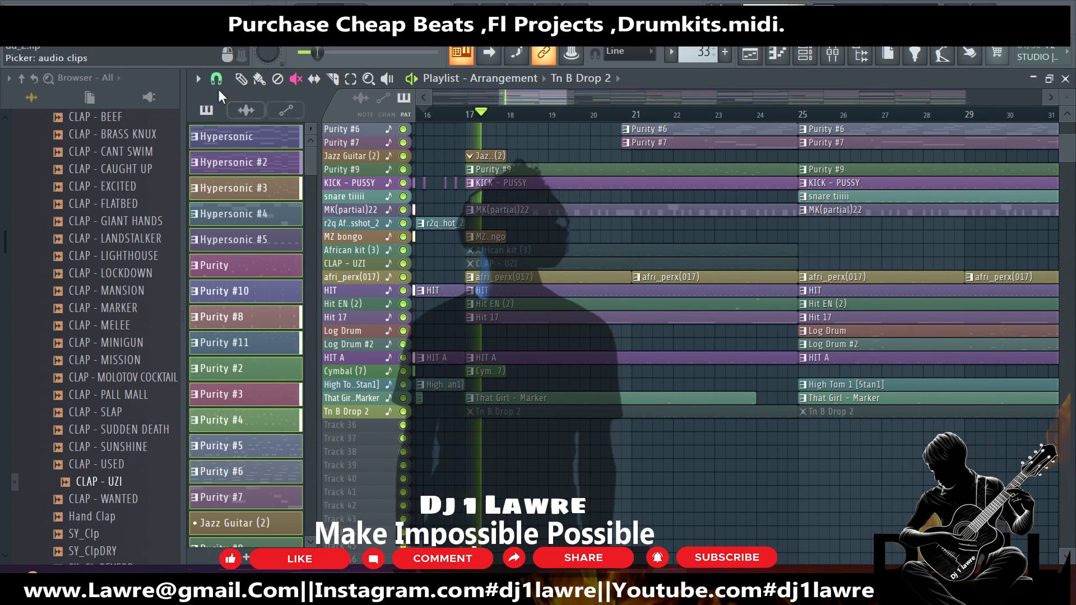
left_click(259, 78)
left_click(486, 237)
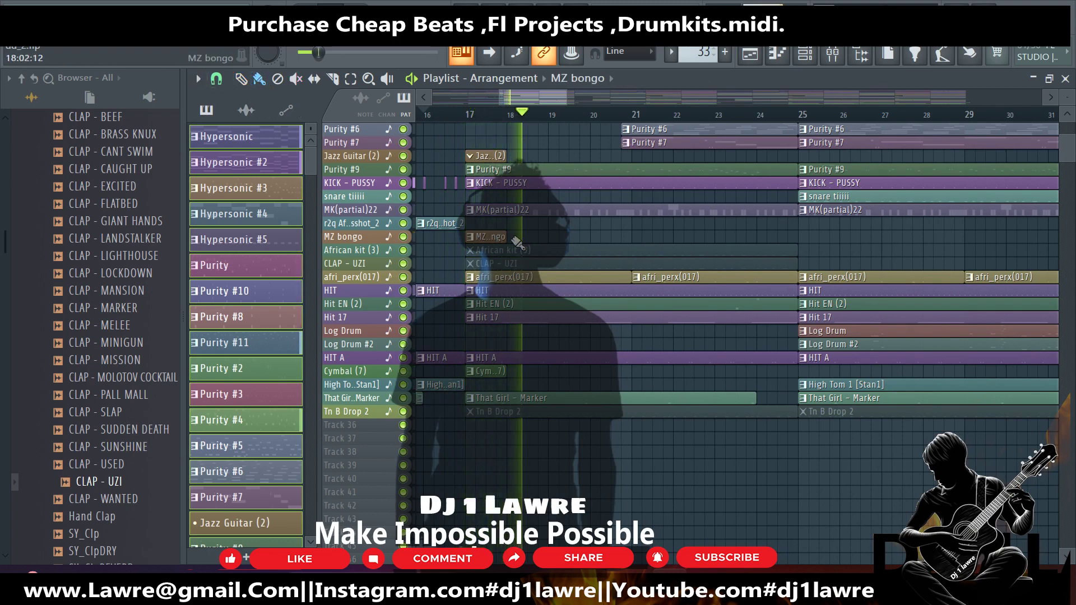
left_click_drag(508, 237, 1030, 236)
scroll(679, 270, "down", 3)
scroll(678, 269, "down", 4)
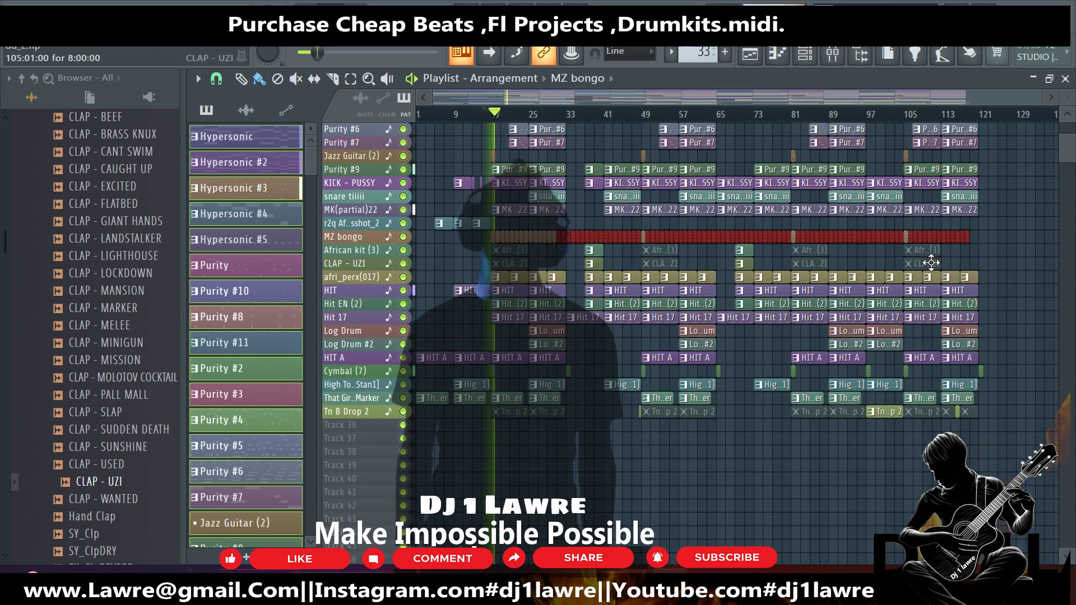
Pick the Jazz Guitar (2) pattern, add the SY_Clp sample as a new channel below Tn B Drop 2, and return to the playlist.
scroll(678, 275, "up", 2)
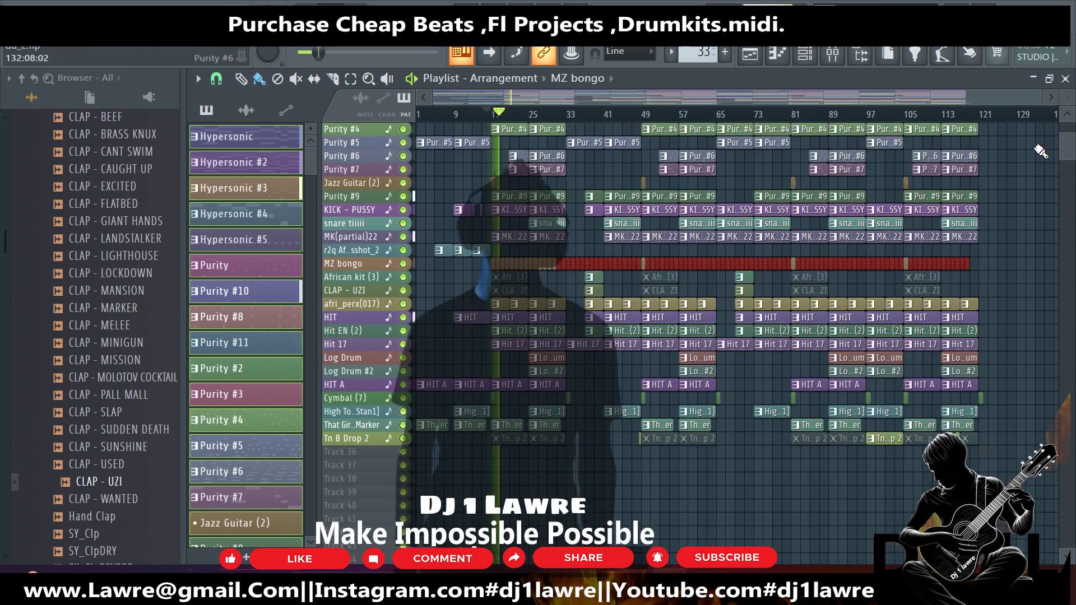
scroll(479, 483, "up", 3)
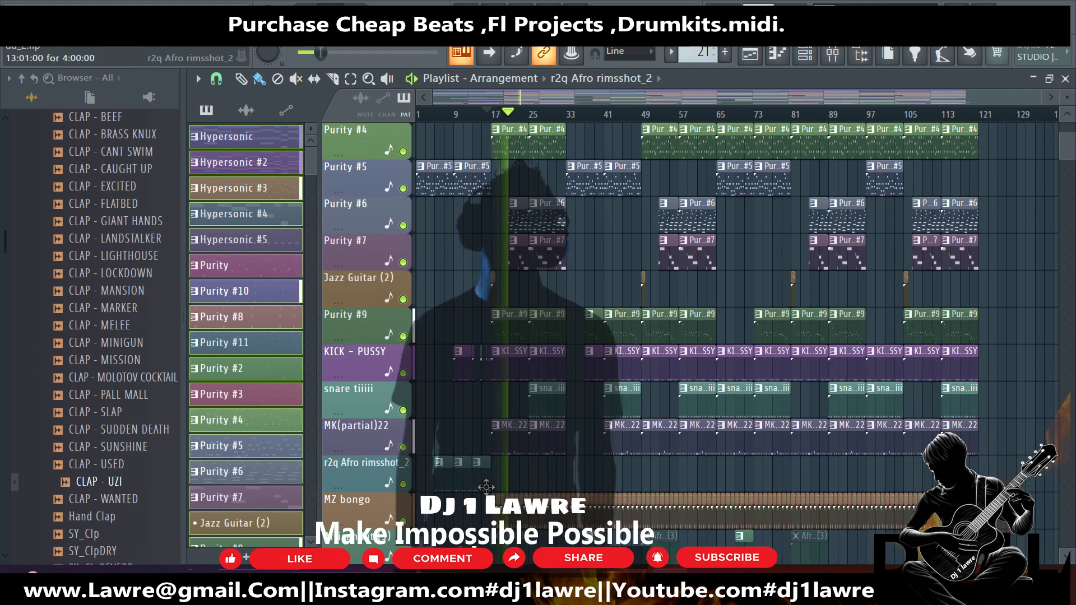
scroll(490, 488, "down", 5)
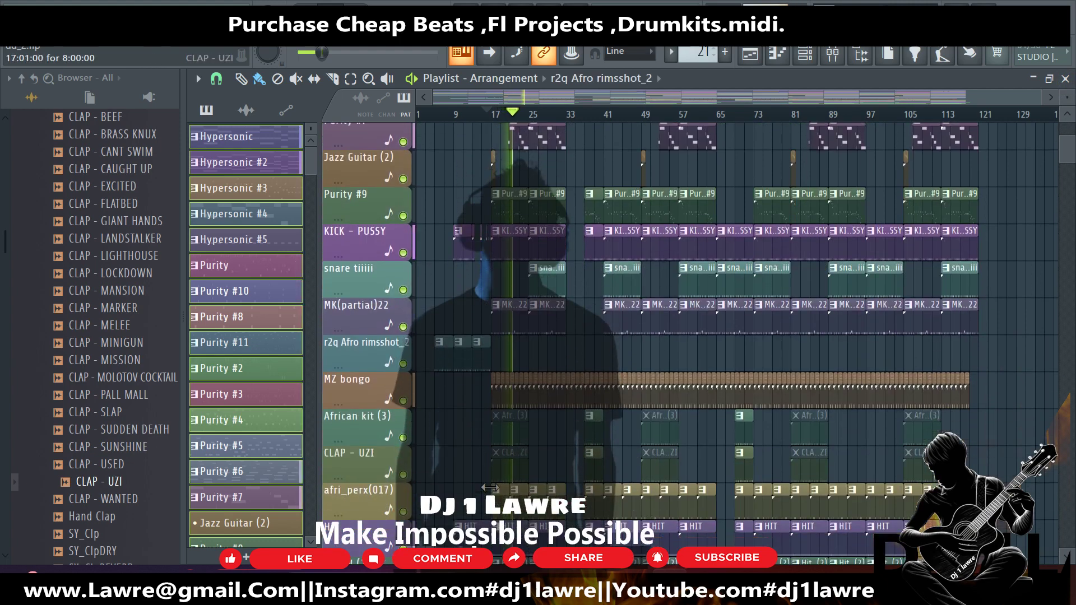
scroll(490, 488, "up", 5)
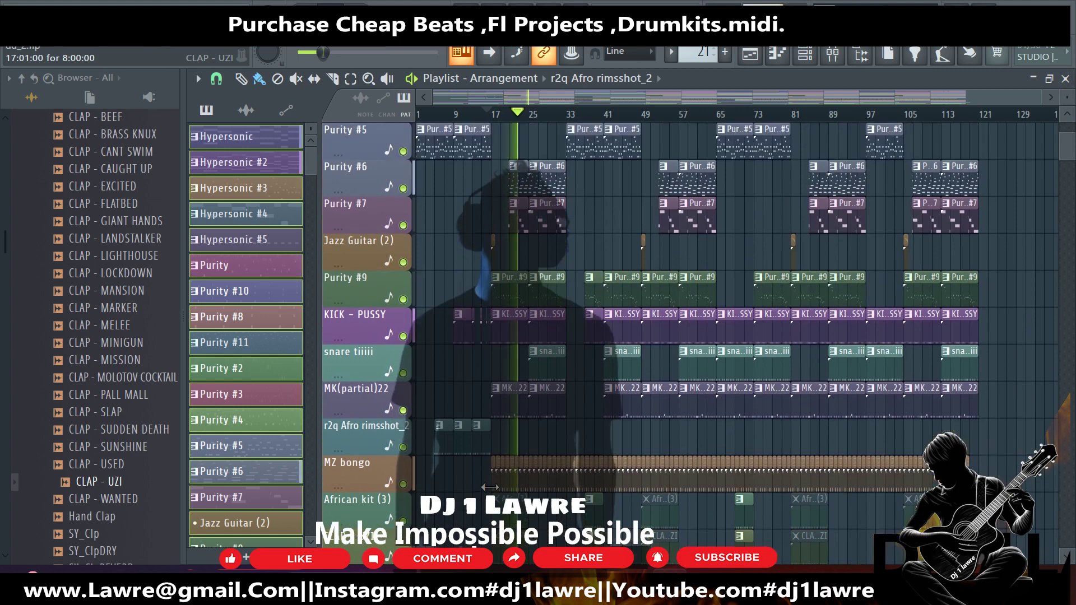
scroll(491, 487, "up", 1)
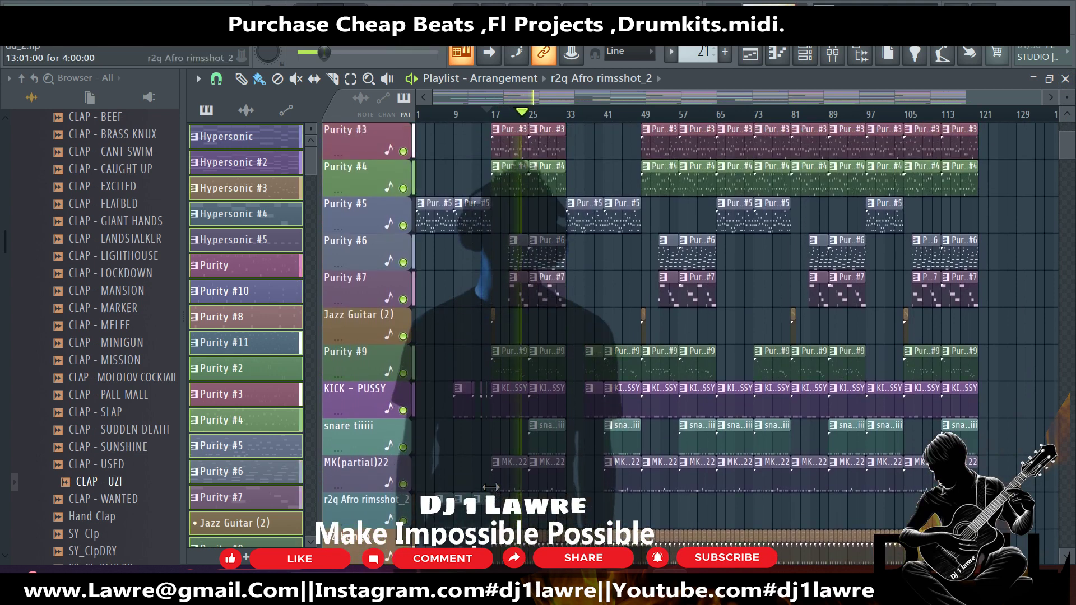
scroll(490, 487, "up", 2)
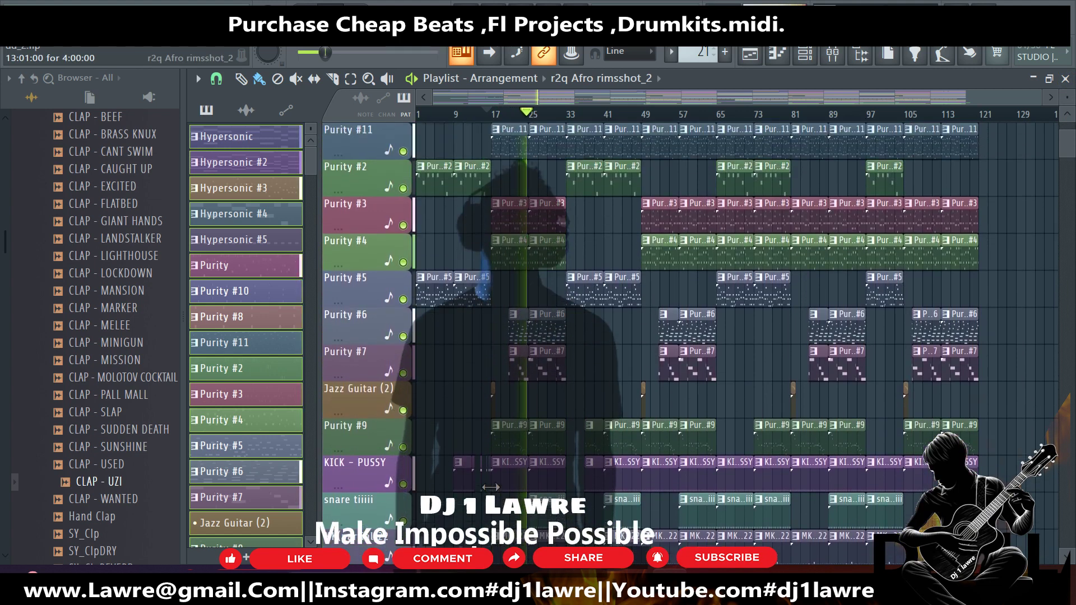
scroll(491, 487, "up", 2)
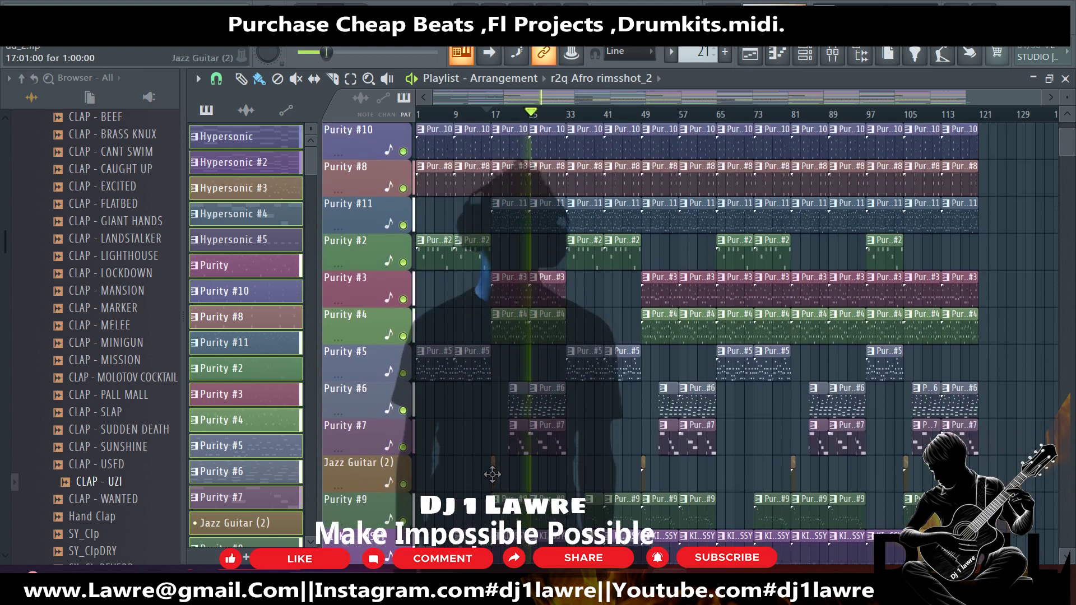
left_click(493, 474)
key("F6")
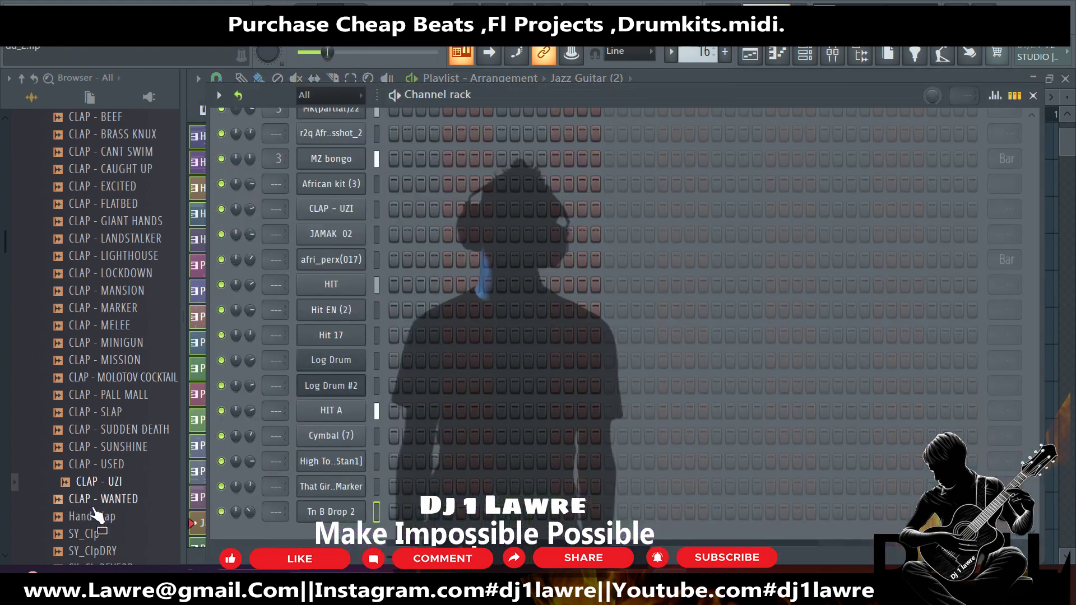
scroll(97, 513, "down", 2)
left_click_drag(92, 429, 129, 447)
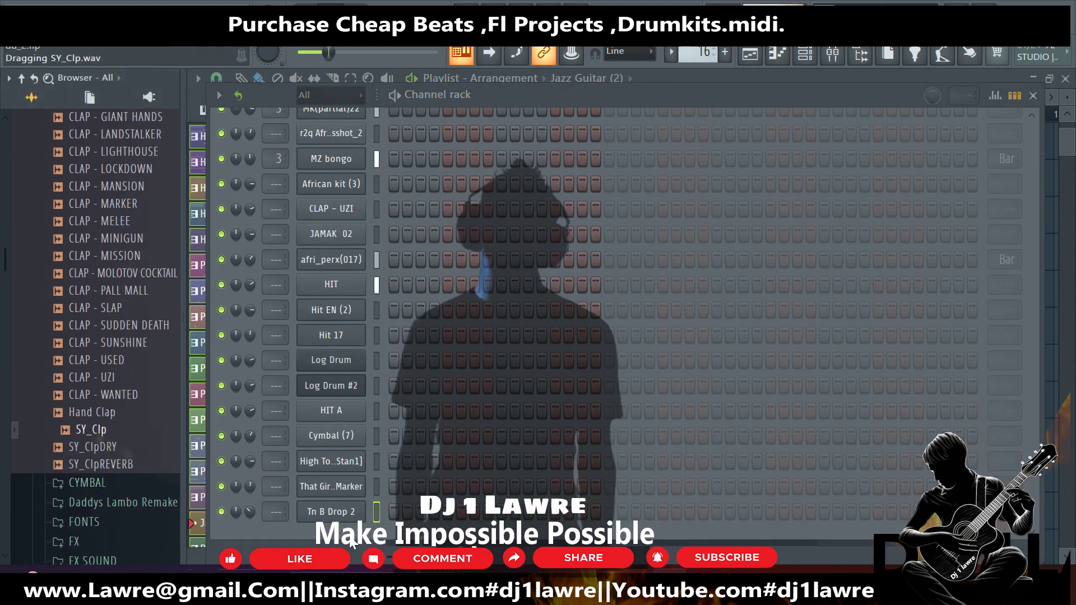
left_click_drag(352, 542, 216, 90)
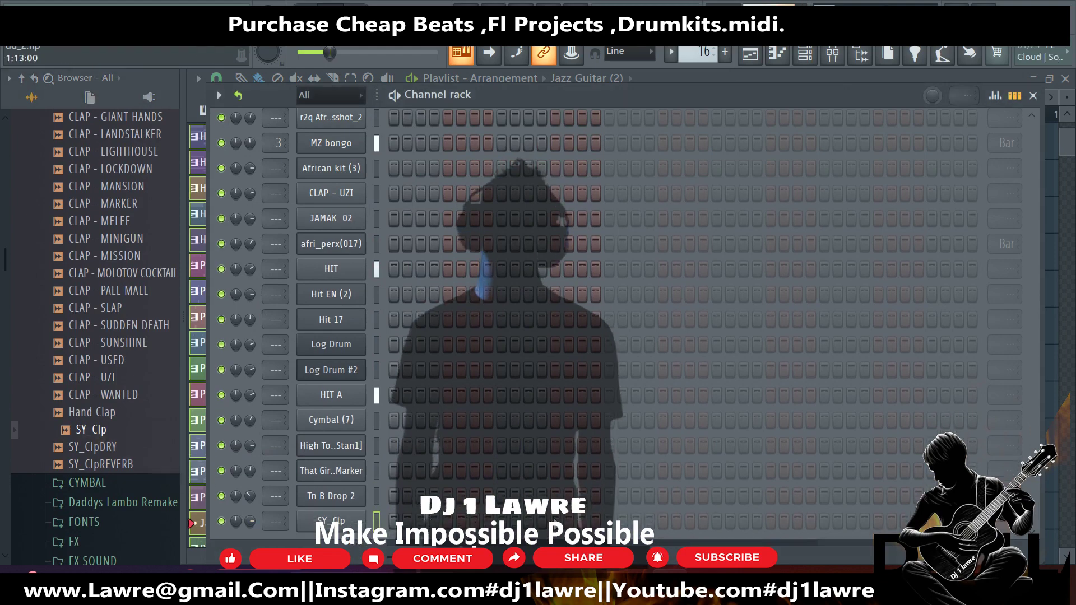
left_click(750, 53)
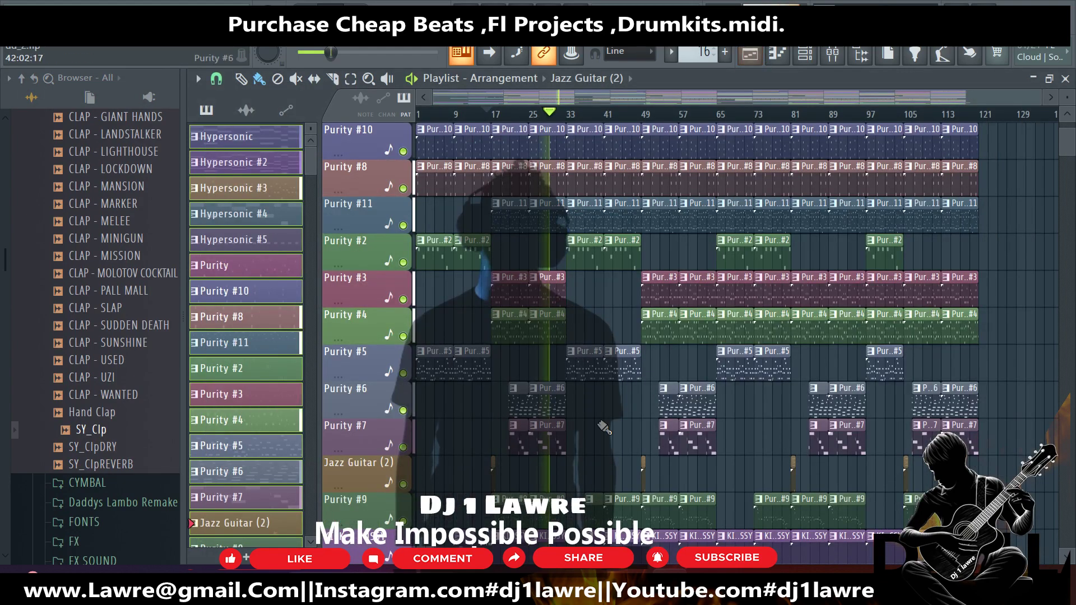
Select the Jazz Guitar (2) clips and move them along their track so the first one sits at bar 32.
scroll(491, 482, "up", 3)
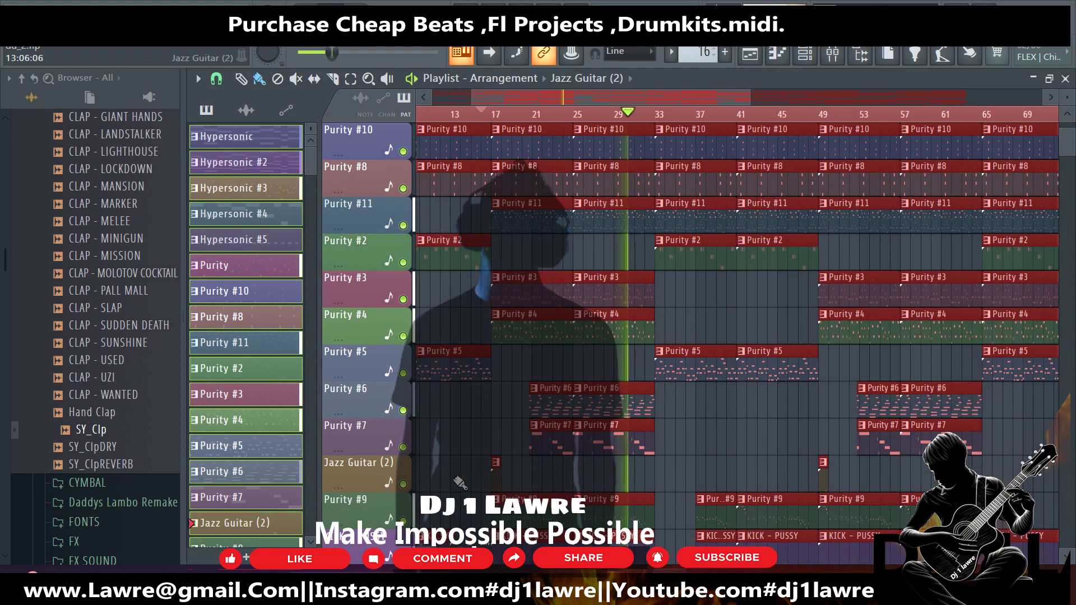
left_click(374, 480)
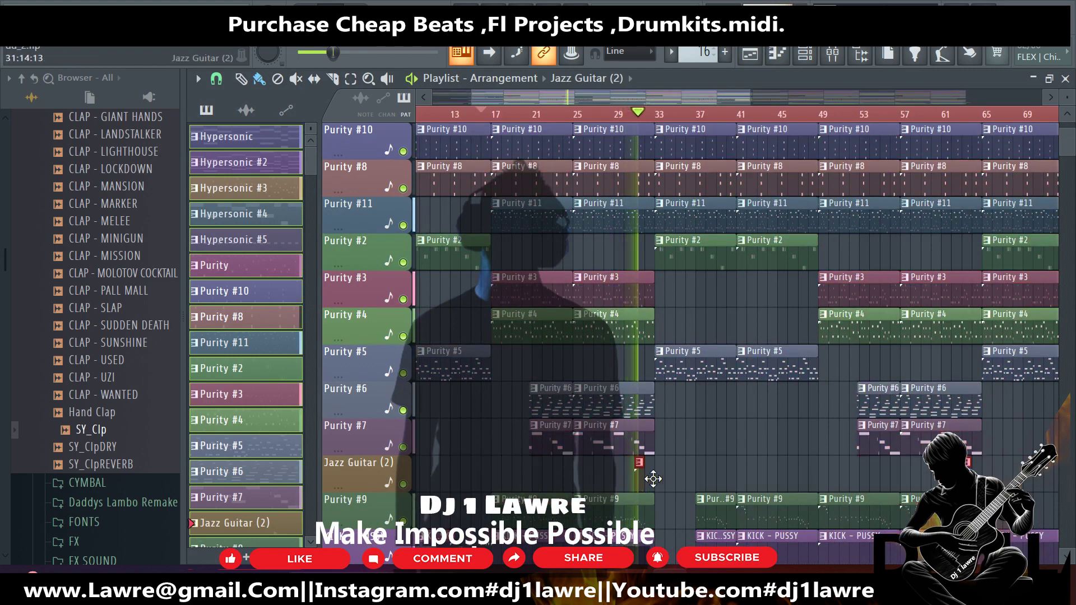
left_click_drag(496, 479, 650, 479)
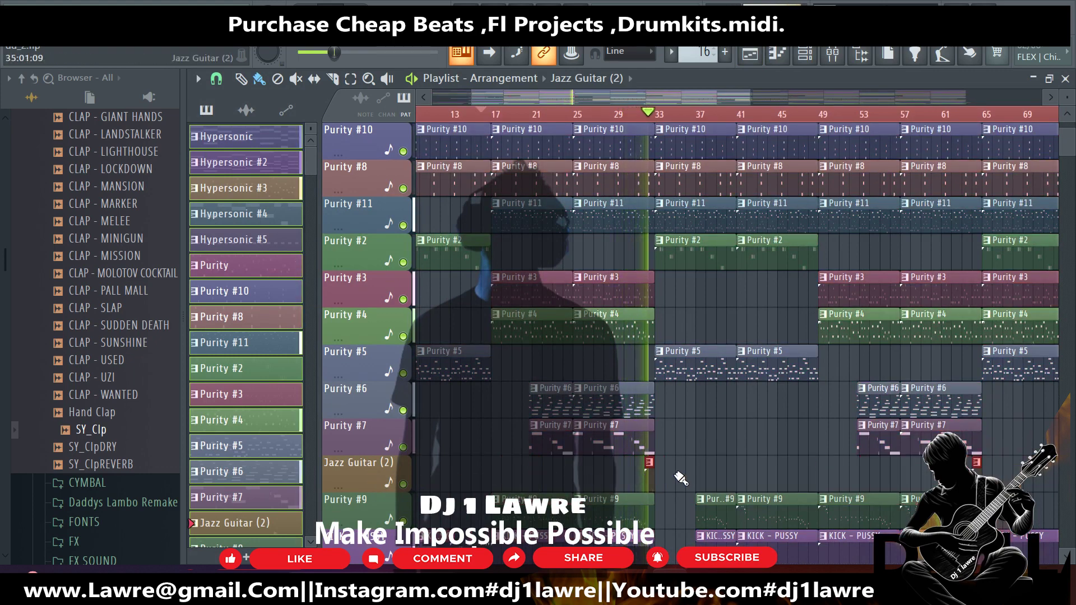
Duplicate the Jazz Guitar (2) clips to bar 40, and copy the result eight bars further so the clips continue from bar 48.
scroll(613, 486, "down", 3)
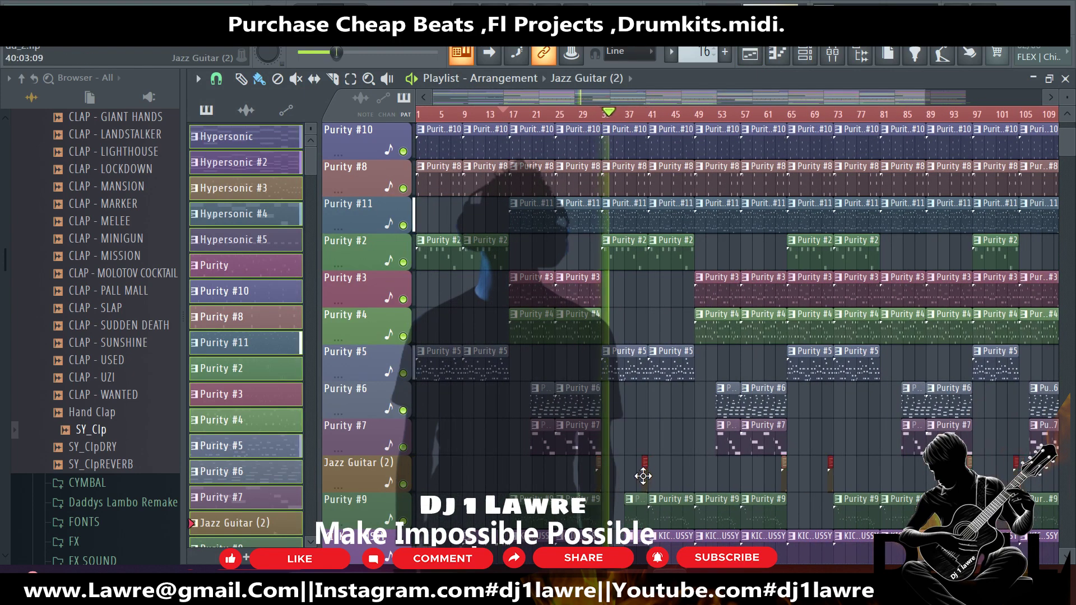
left_click_drag(645, 468, 697, 478)
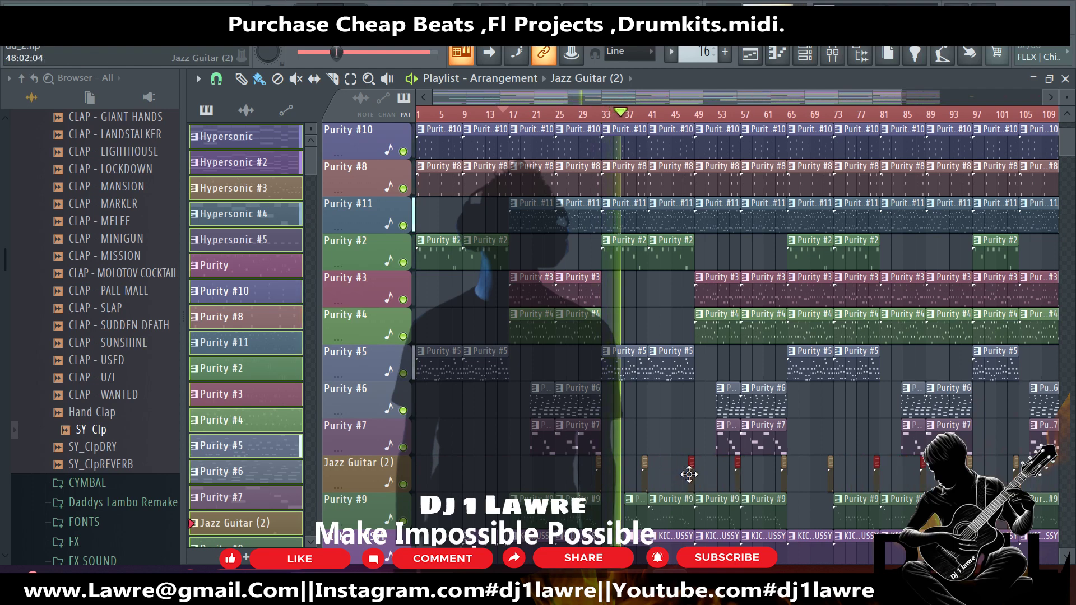
scroll(690, 475, "down", 2)
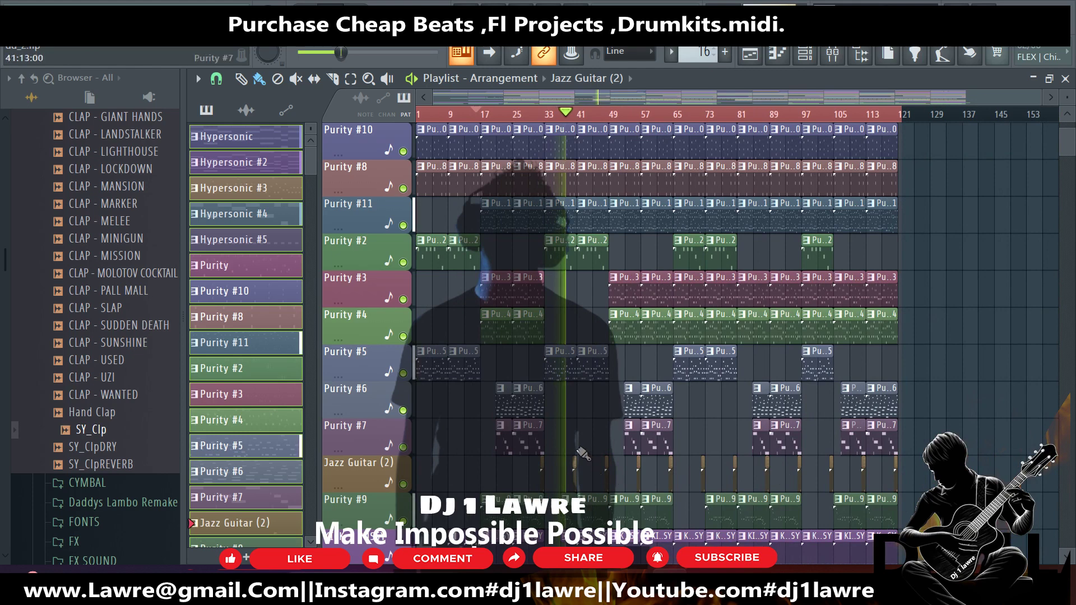
Find the Cymbal (3) sample in the CYMBAL folder and place it at bar 56 on the r2q Afro rimsshot_2 track.
scroll(606, 471, "down", 5)
scroll(572, 447, "up", 3)
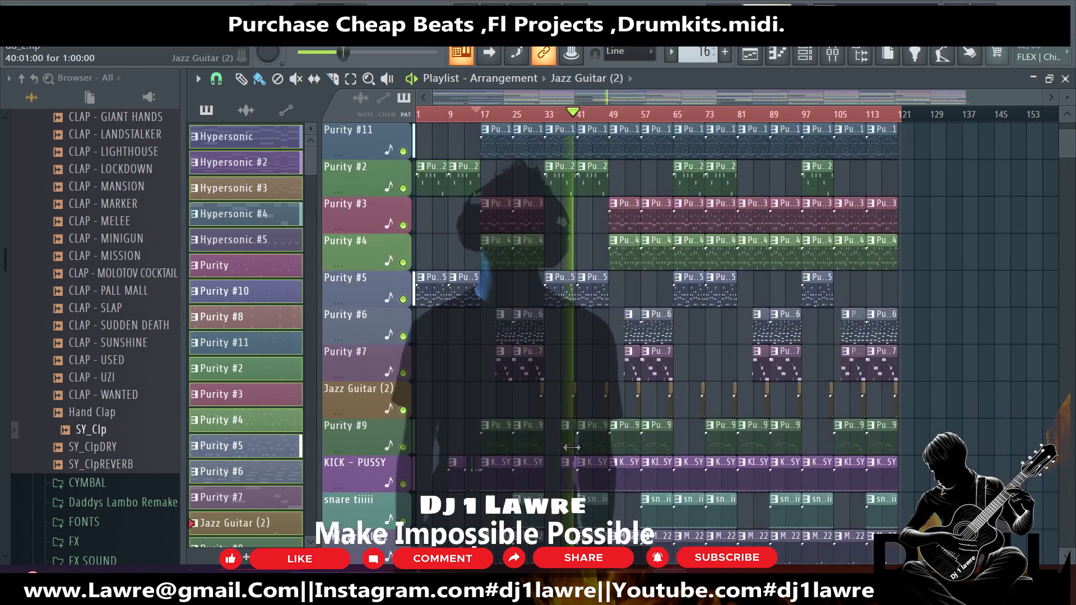
scroll(666, 354, "down", 3)
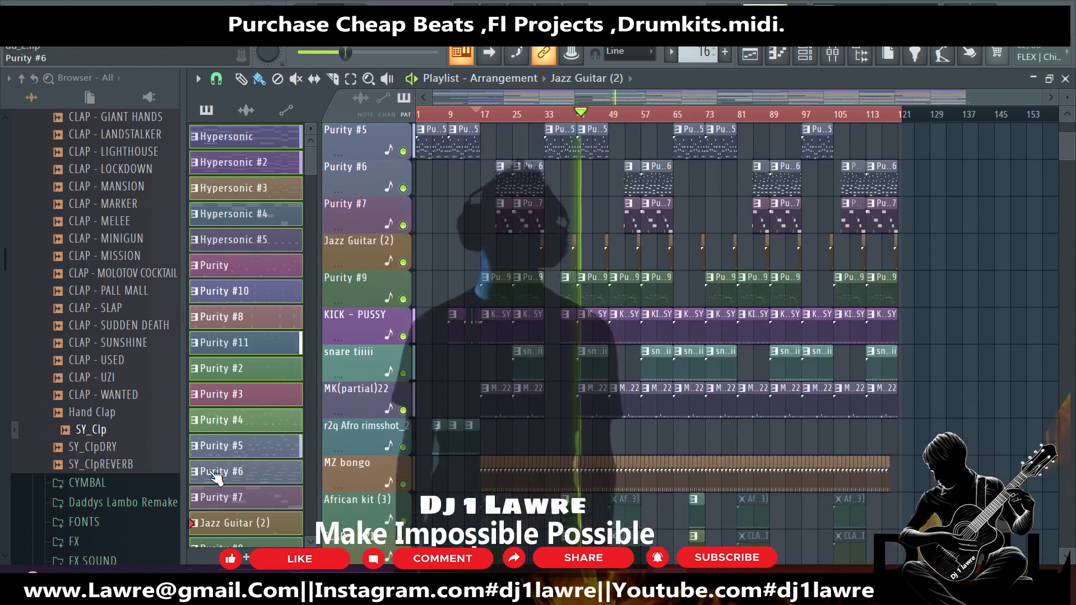
left_click_drag(112, 482, 120, 452)
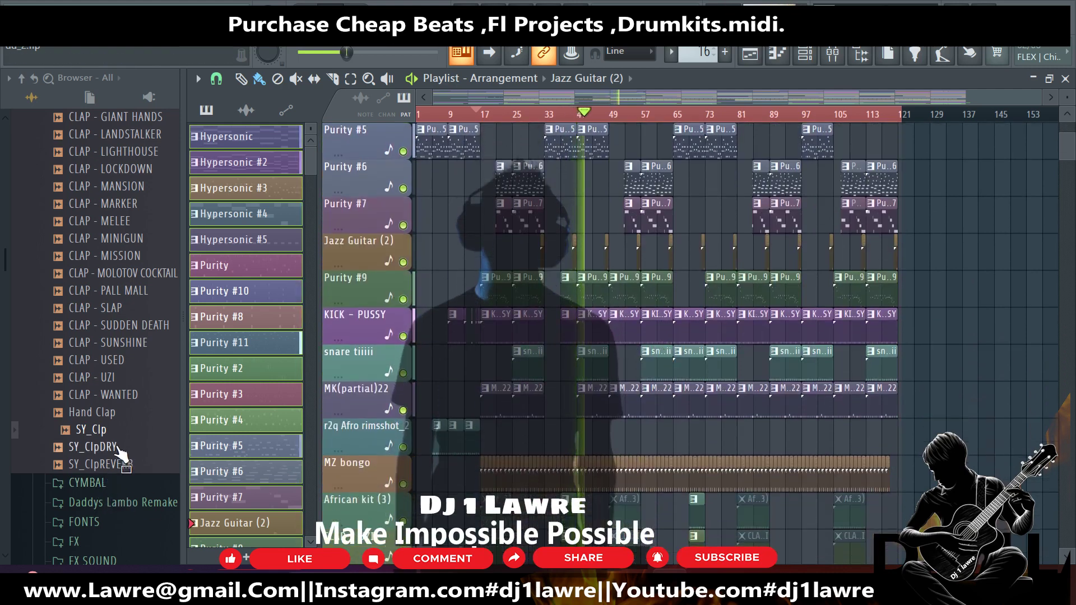
left_click(109, 485)
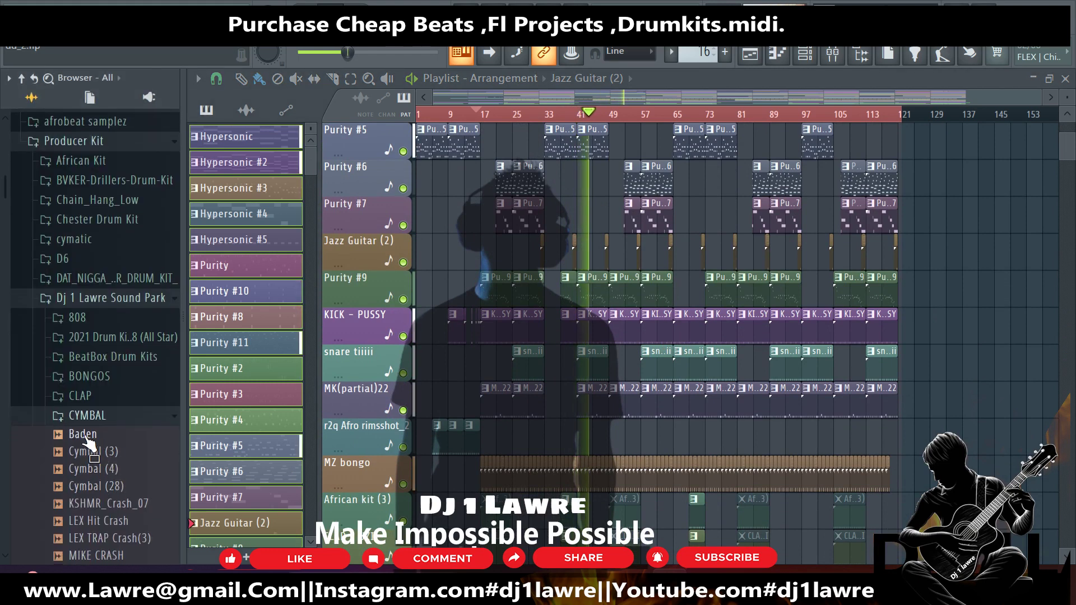
left_click_drag(92, 452, 642, 439)
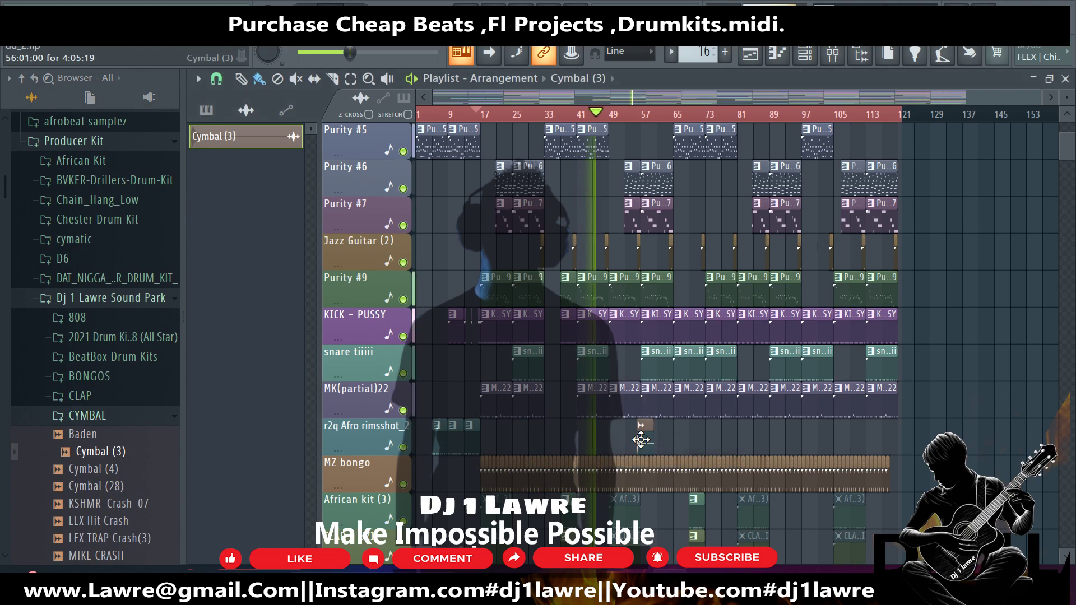
Reverse the Cymbal (3) sample and fit its clip between bars 61 and 65, cutting off the tail.
double_click(645, 440)
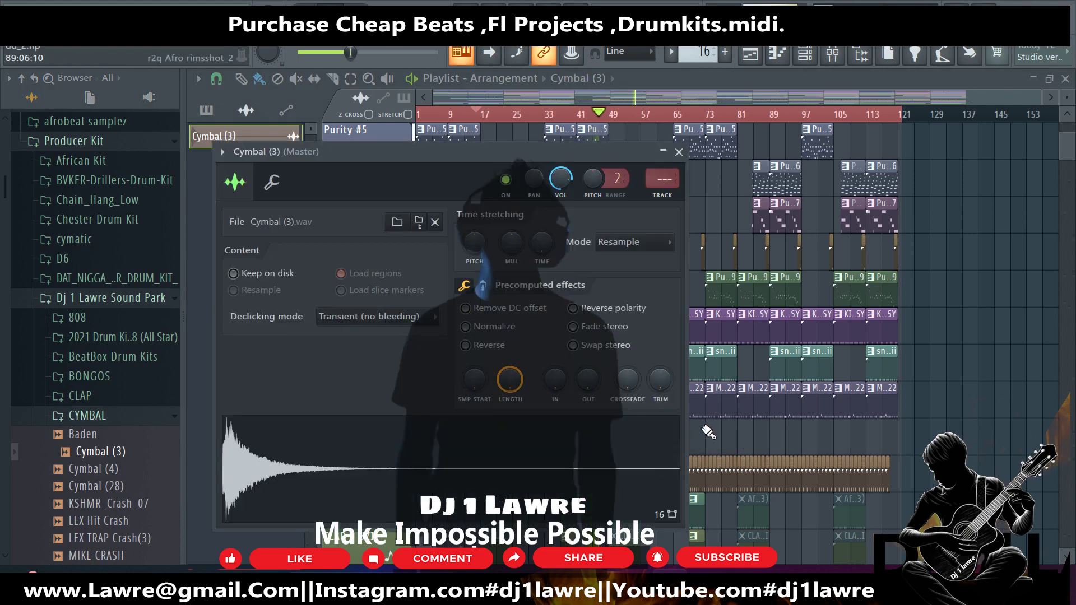
left_click(486, 344)
key("Escape")
scroll(647, 443, "up", 5)
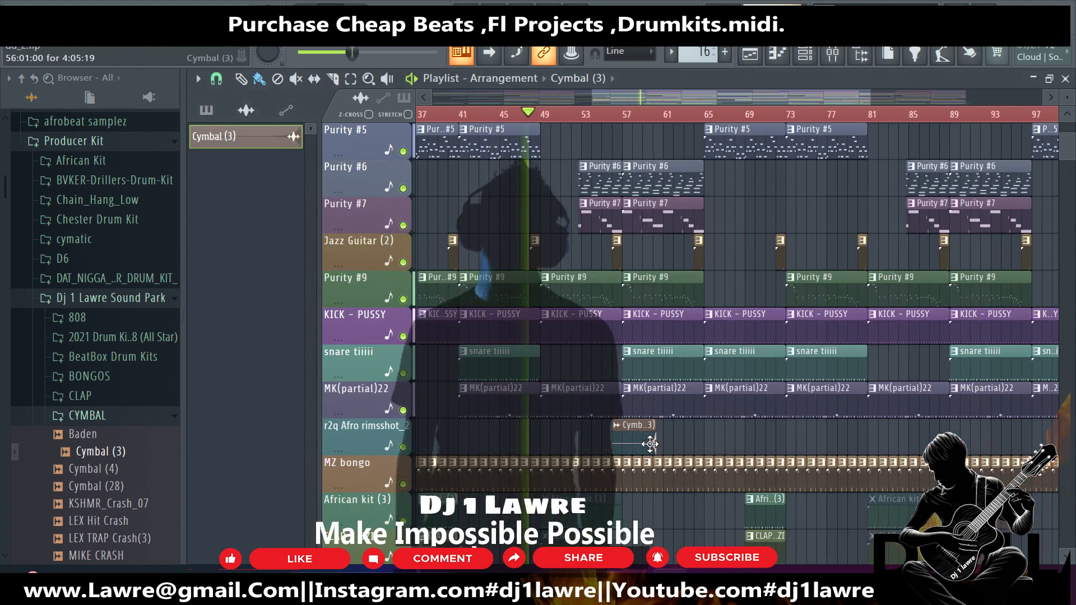
left_click_drag(650, 444, 681, 434)
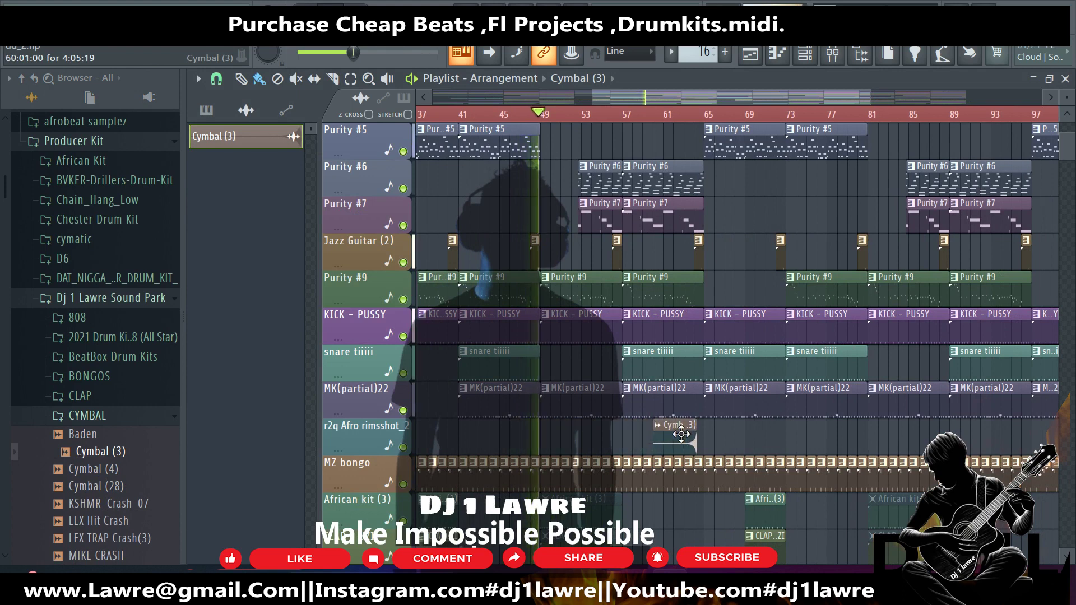
scroll(682, 434, "up", 4)
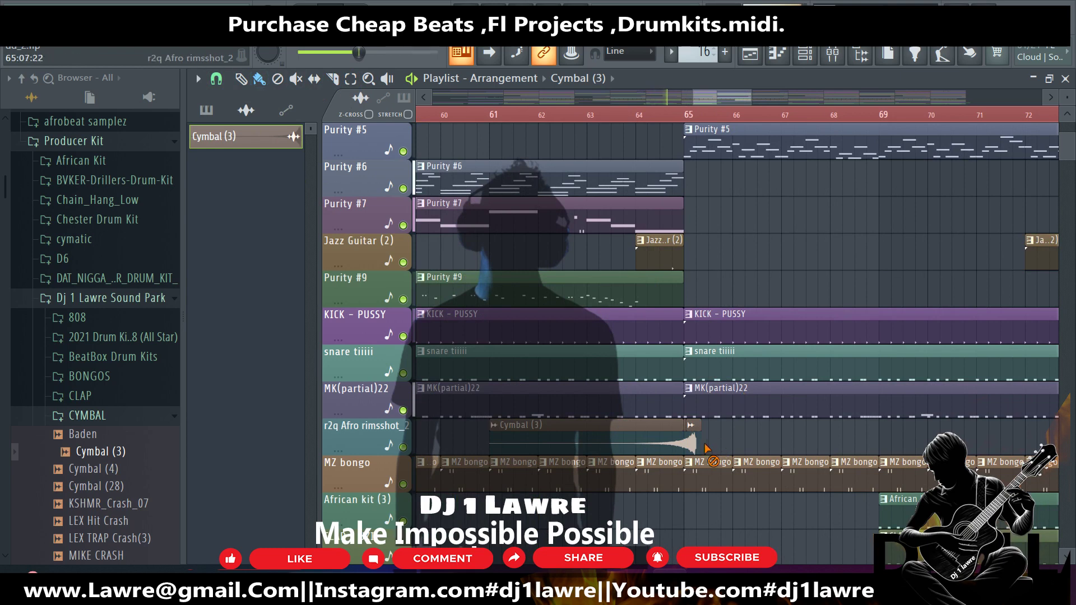
Lower the Cymbal (3) clip's volume in its channel settings and return to the playlist.
double_click(664, 436)
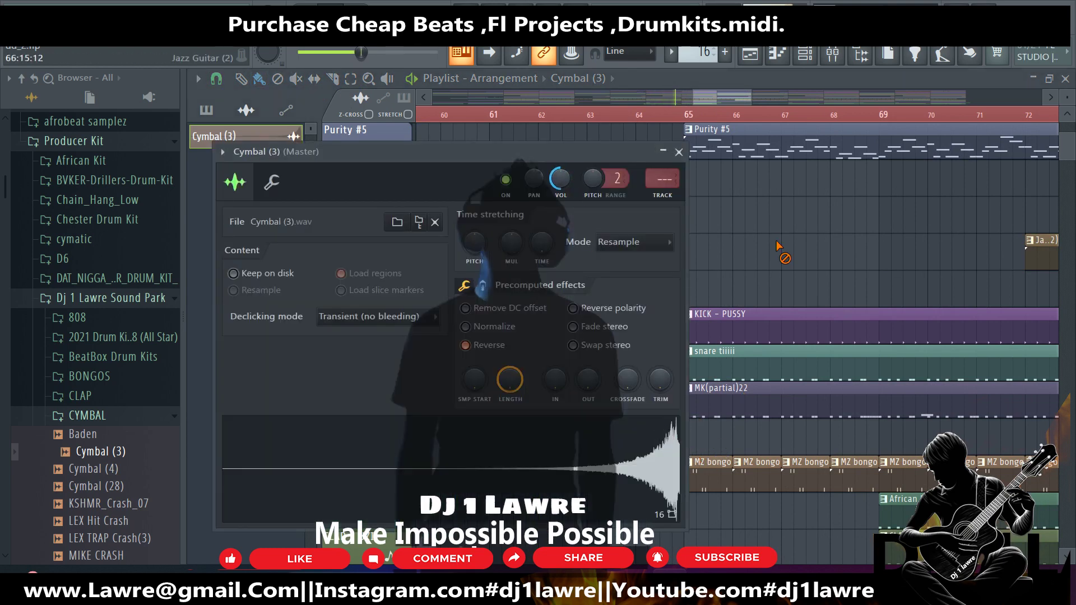
key("Escape")
scroll(778, 247, "down", 5)
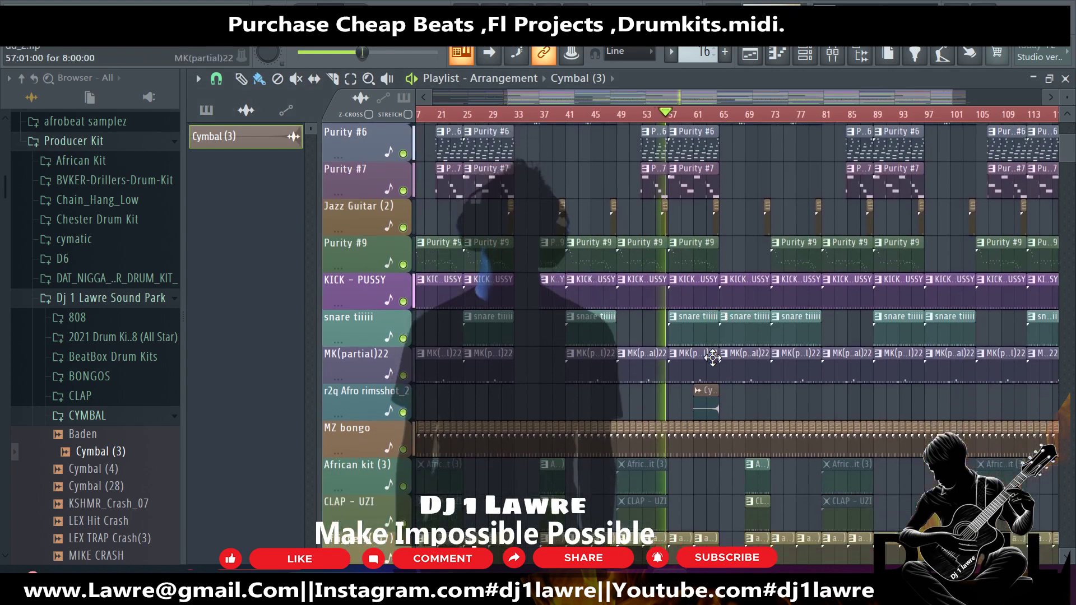
Examine the melody, drum and percussion tracks around bars 57 to 69 while the arrangement plays.
scroll(713, 357, "down", 10)
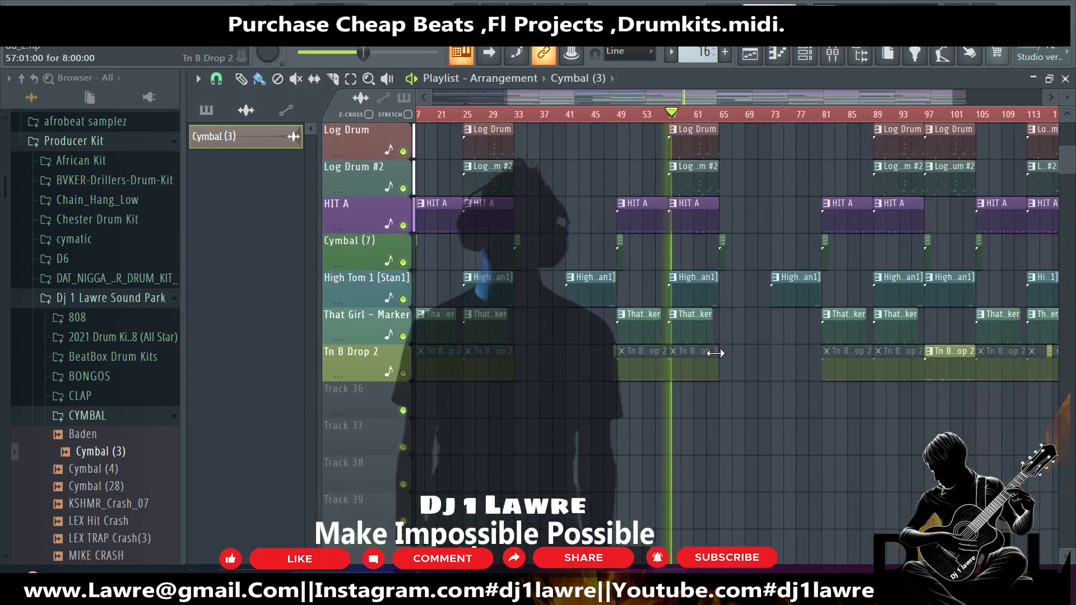
scroll(718, 354, "down", 4)
scroll(721, 356, "up", 5)
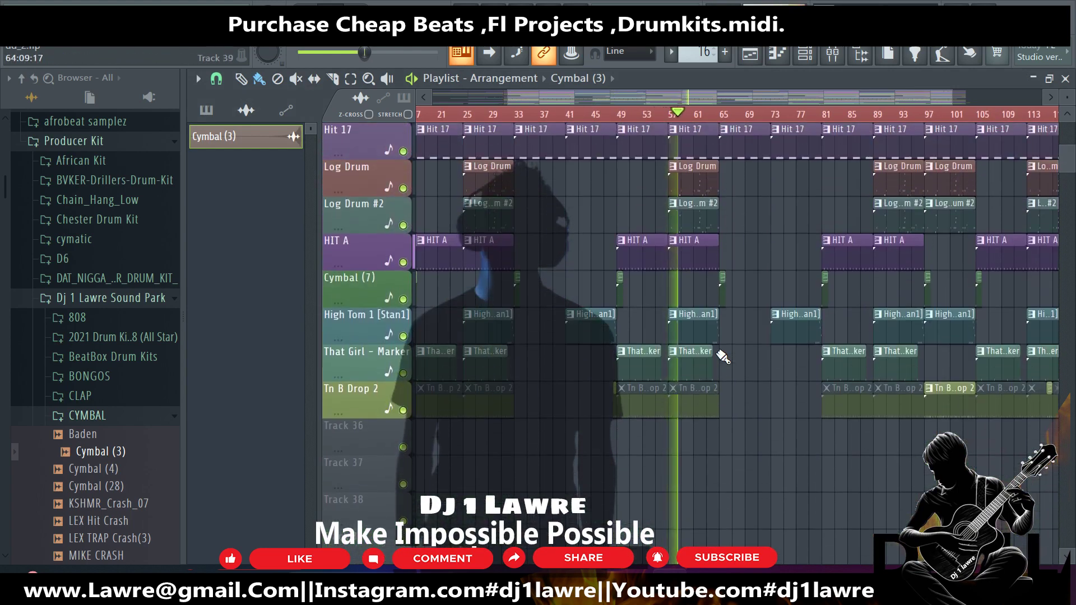
scroll(723, 357, "up", 4)
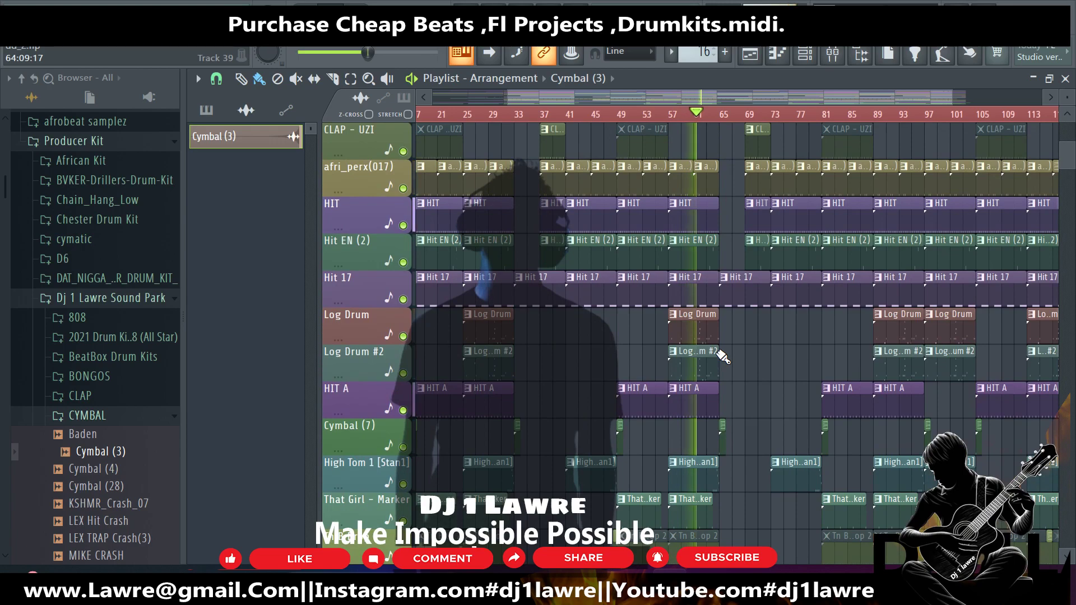
scroll(723, 357, "up", 2)
scroll(724, 357, "down", 6)
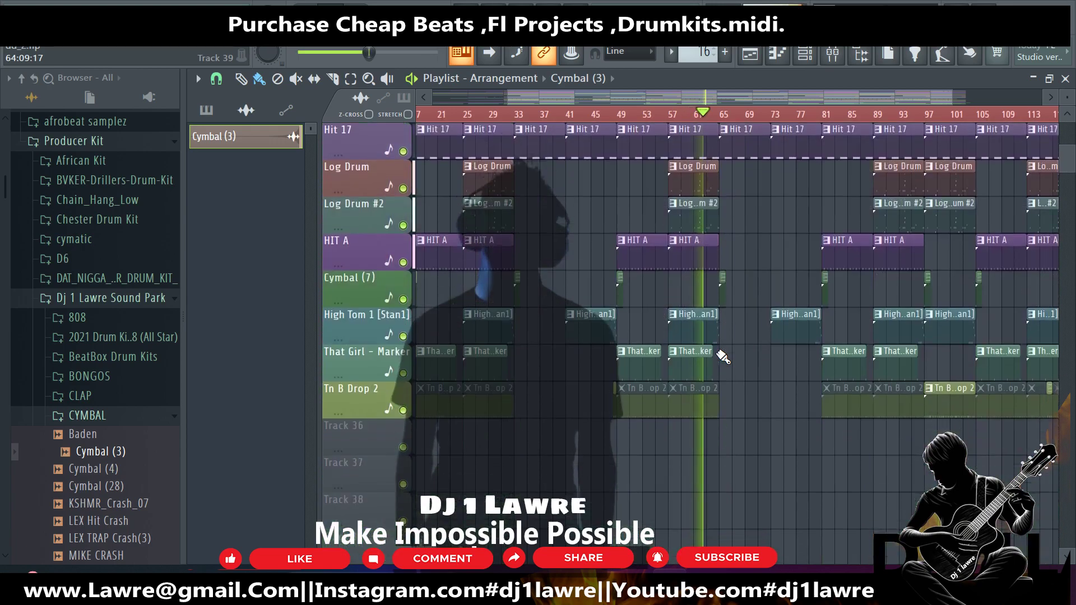
scroll(723, 357, "up", 6)
scroll(723, 357, "up", 8)
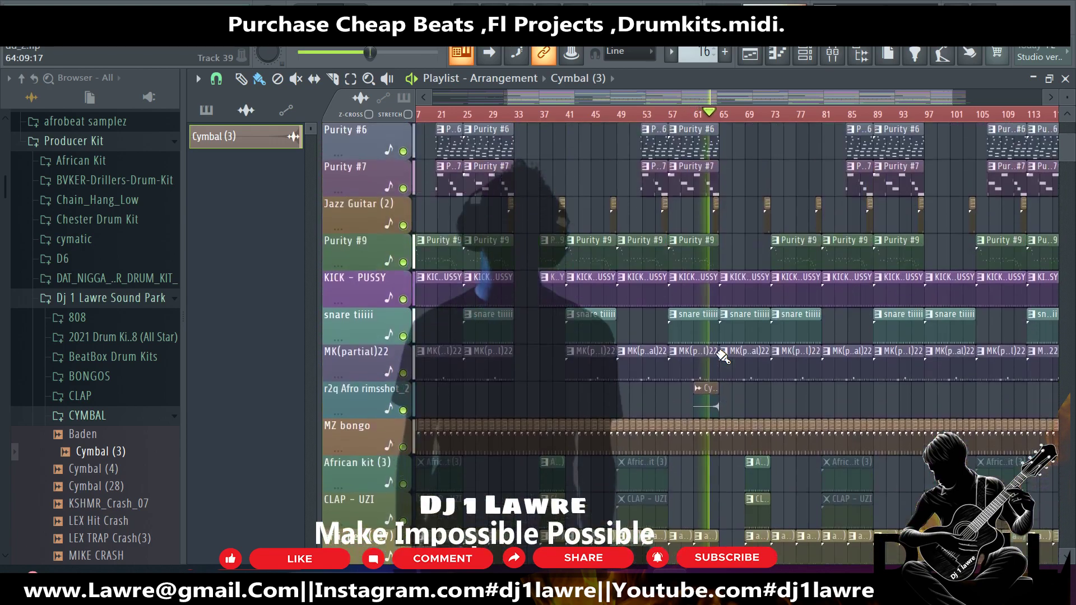
scroll(717, 353, "down", 12)
scroll(718, 353, "down", 6)
scroll(723, 356, "up", 10)
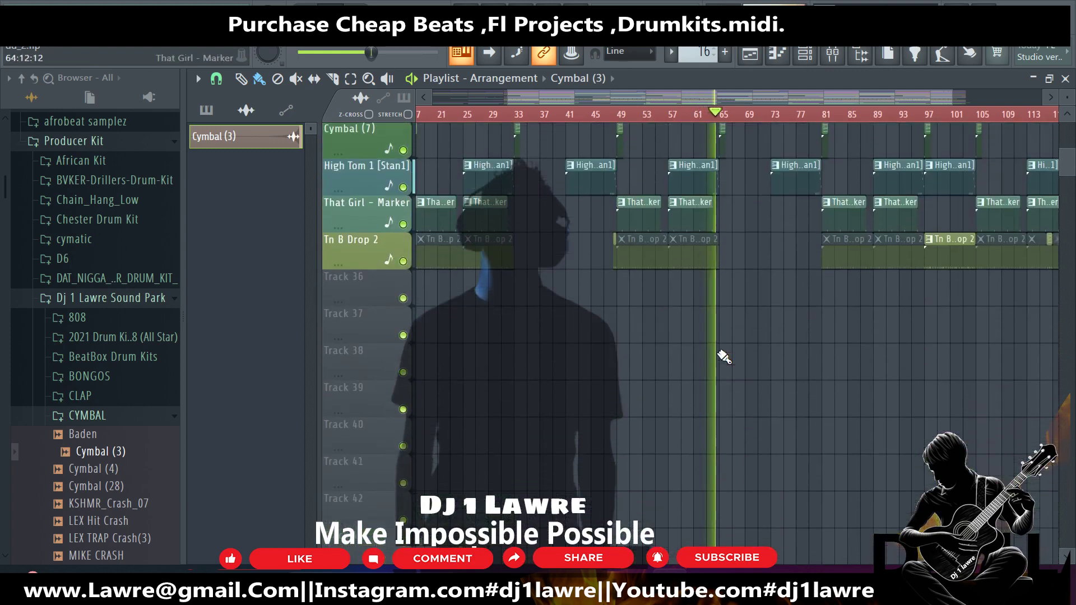
scroll(723, 357, "up", 1)
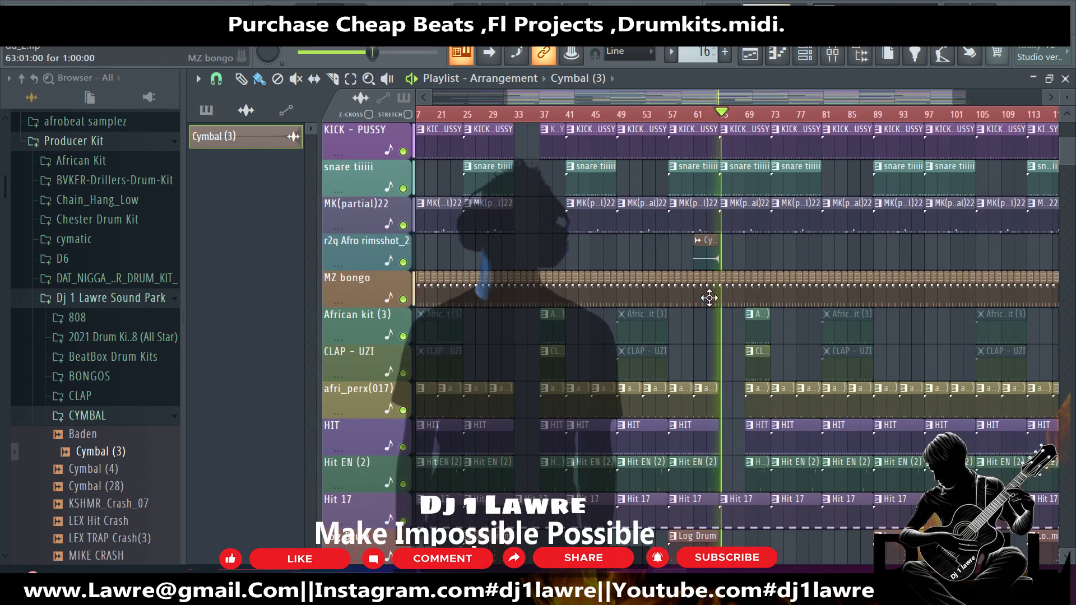
scroll(706, 263, "up", 6)
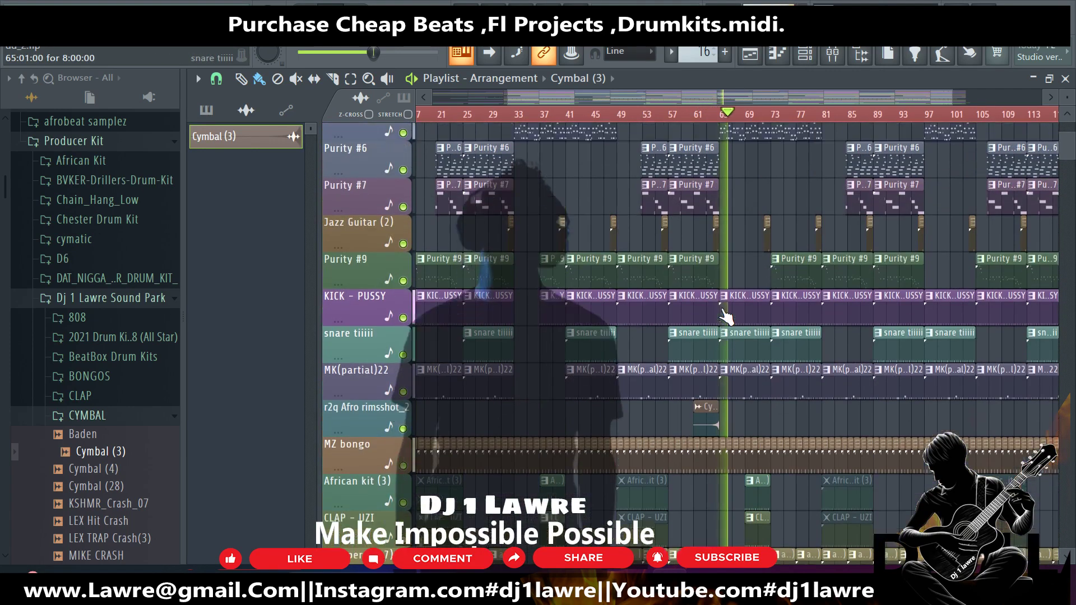
scroll(644, 293, "down", 3)
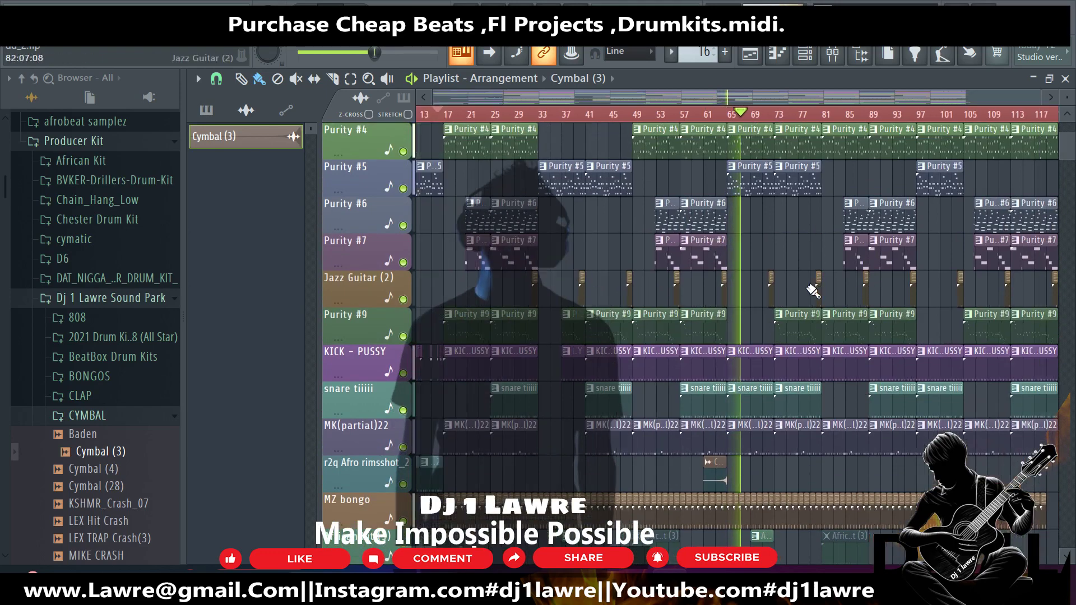
Select the Jazz Guitar (2) clips from bar 72 onward and duplicate them four bars earlier, starting at bar 68.
left_click_drag(979, 272, 750, 303)
scroll(751, 305, "up", 5)
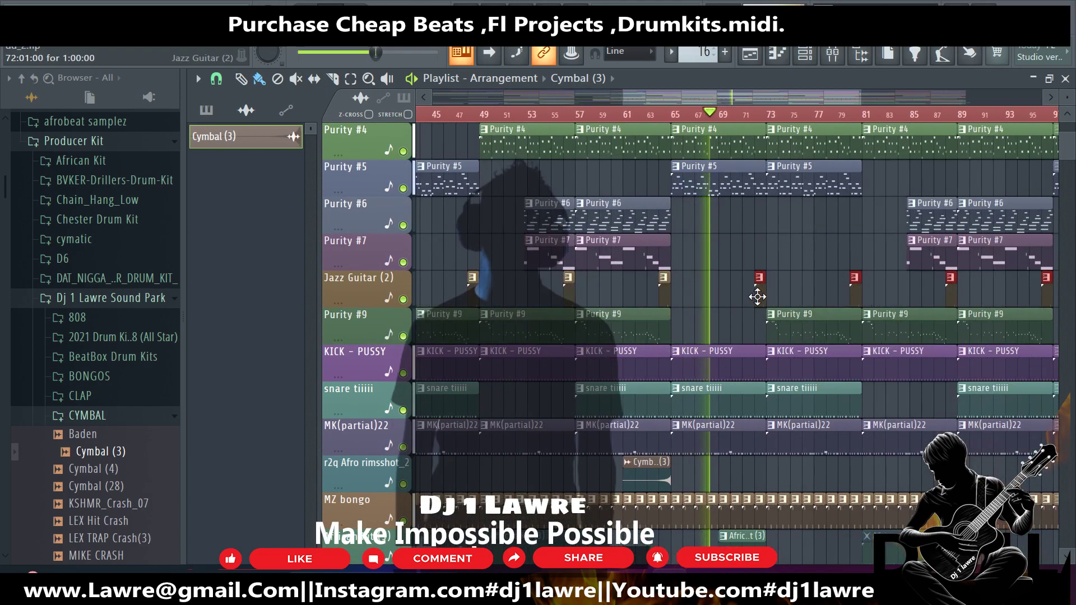
scroll(714, 298, "down", 4)
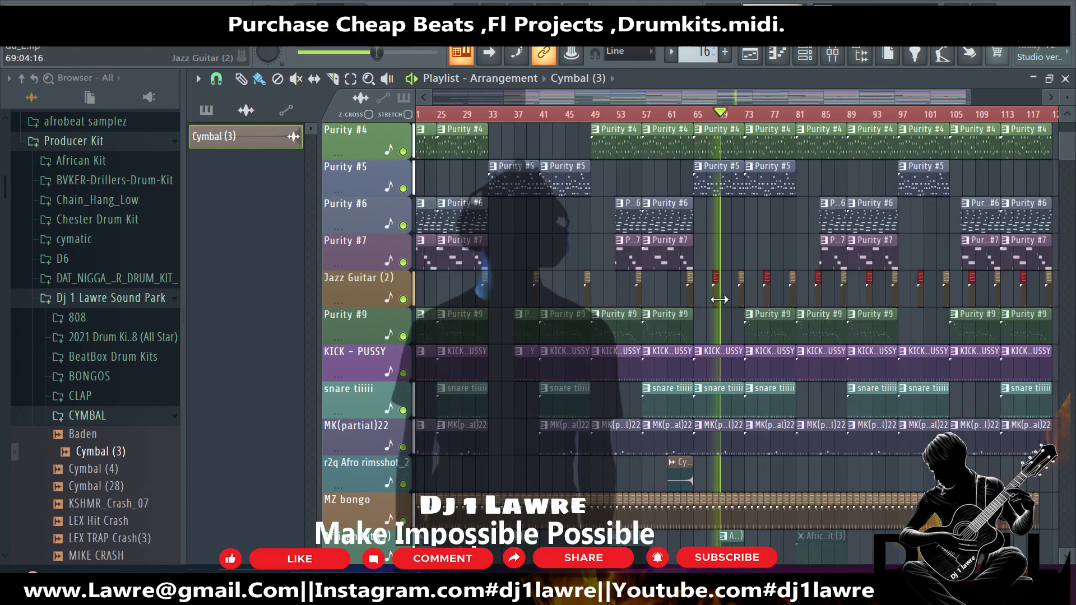
Examine the instruments in the channel rack, including the sample settings of the SY_Clp channel.
key("F7")
key("F6")
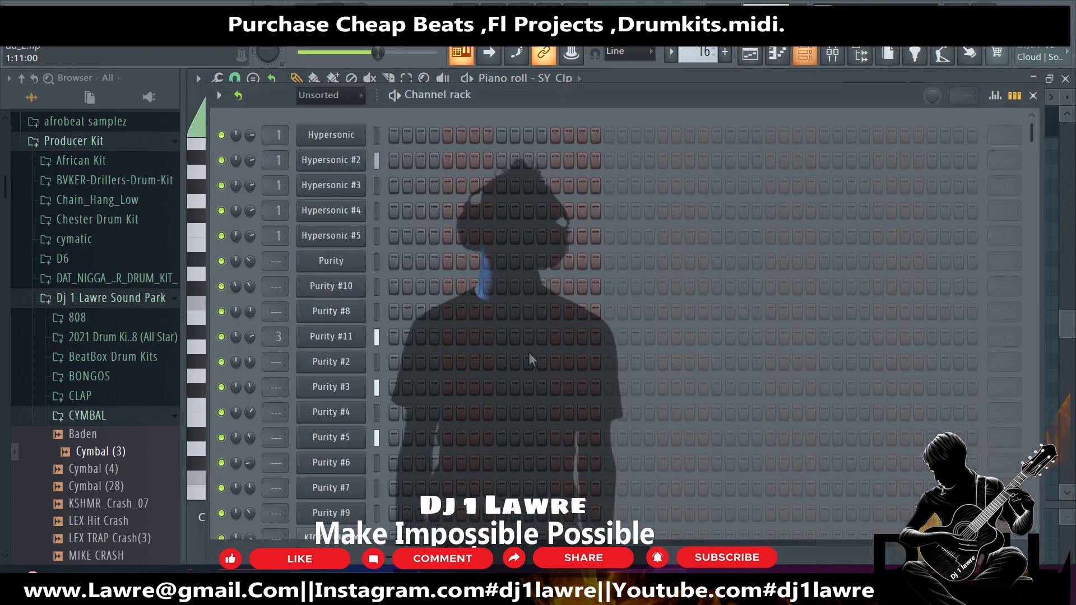
scroll(410, 462, "down", 5)
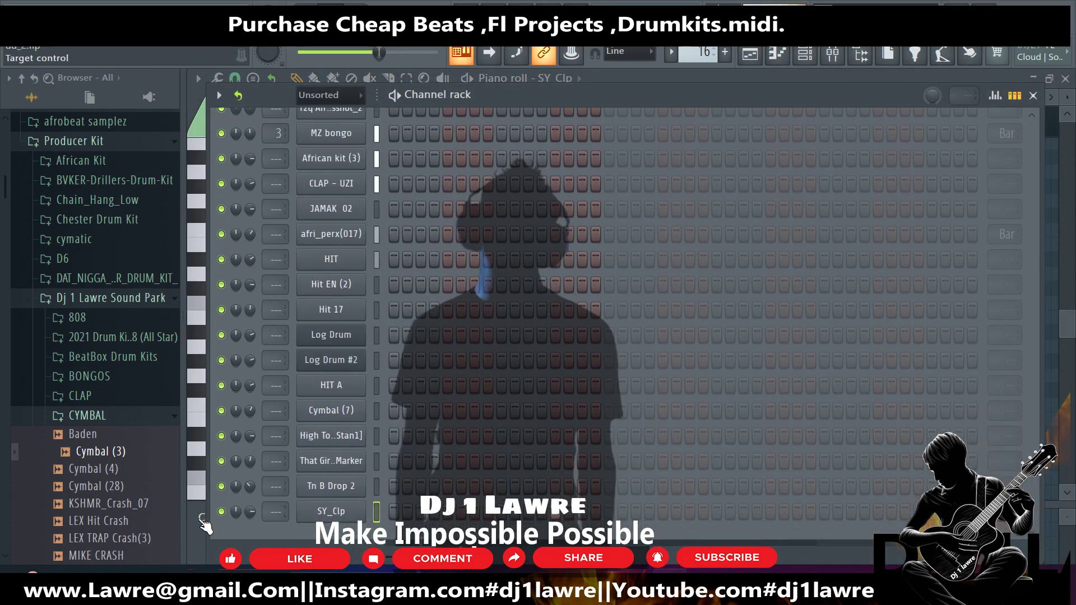
left_click(327, 511)
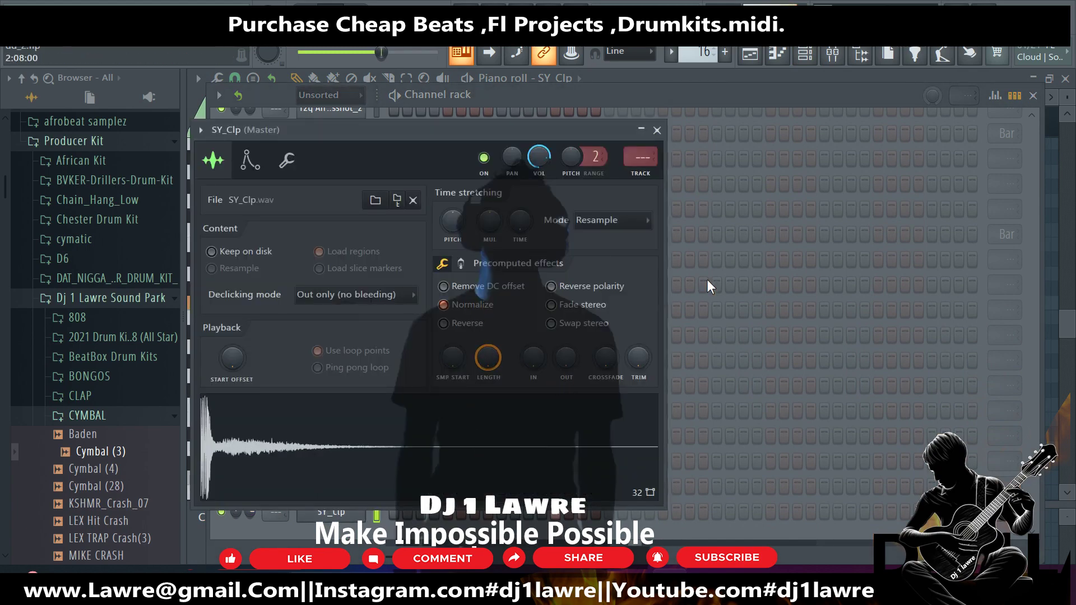
key("Escape")
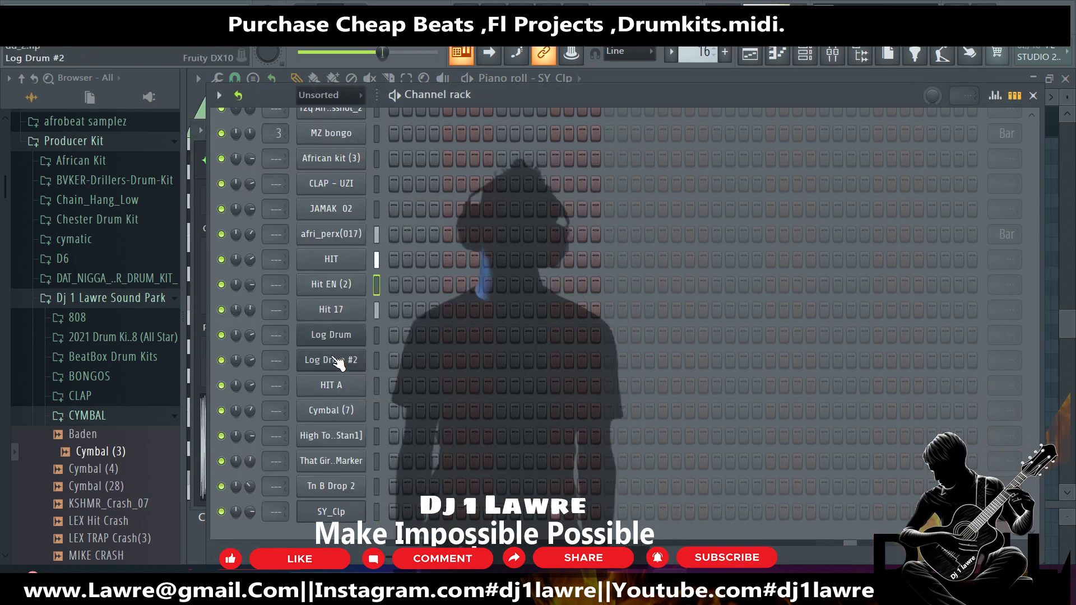
scroll(338, 362, "up", 5)
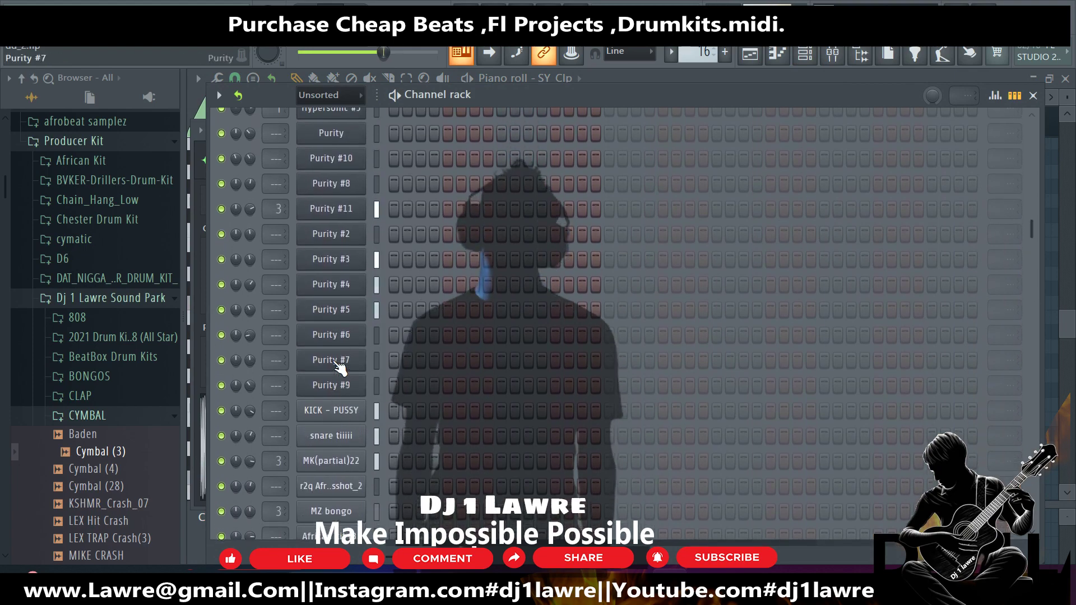
scroll(339, 367, "down", 4)
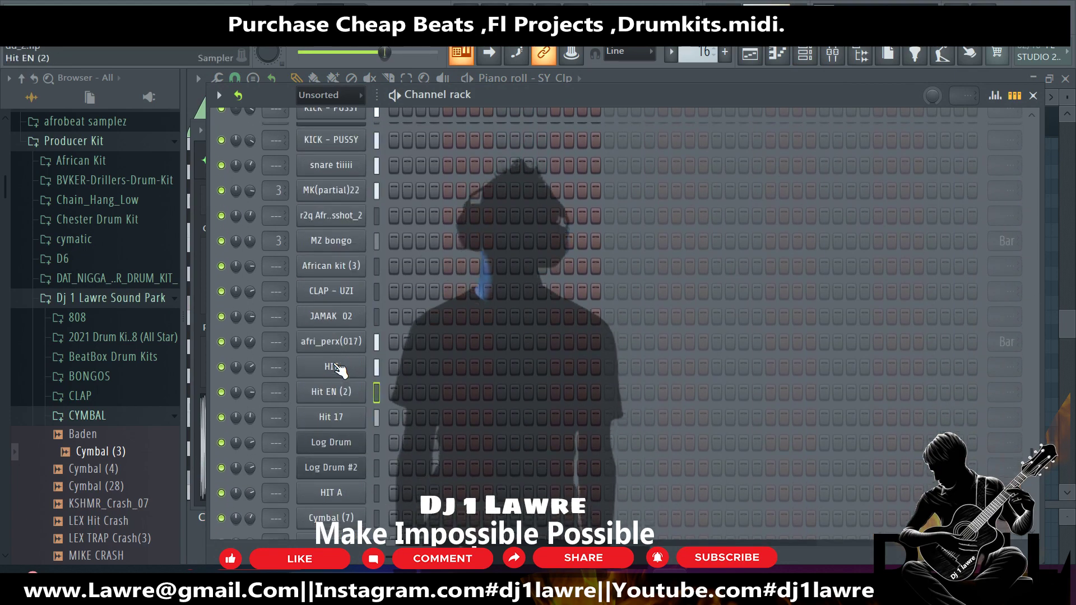
scroll(339, 367, "up", 3)
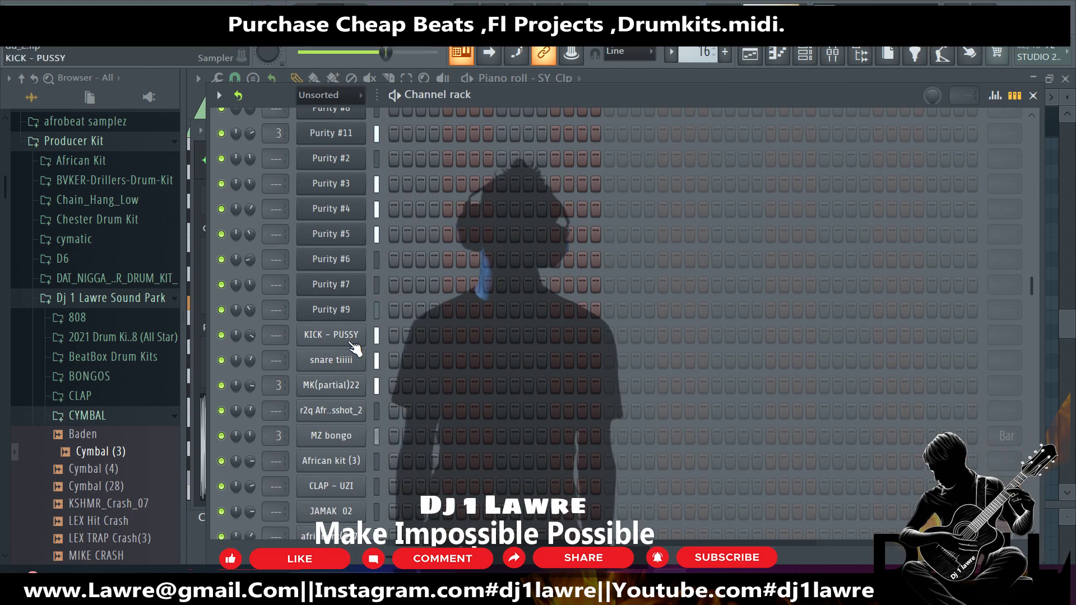
Check the instruments of Purity #9, #11, #2, #3 and #4, and adjust the channel volume of Purity #4.
left_click(355, 314)
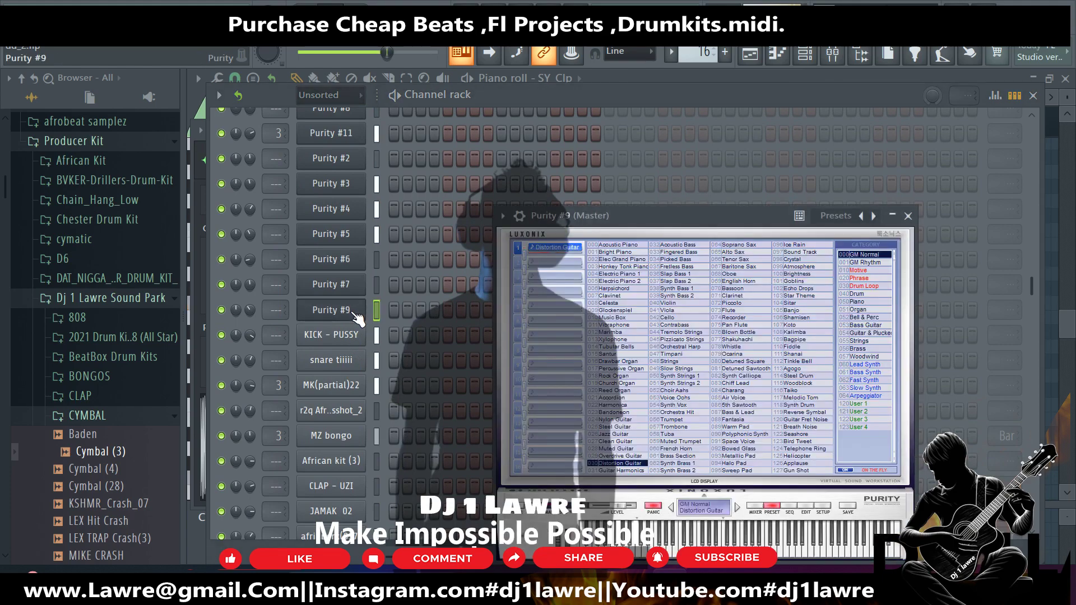
left_click(376, 310)
scroll(378, 310, "up", 2)
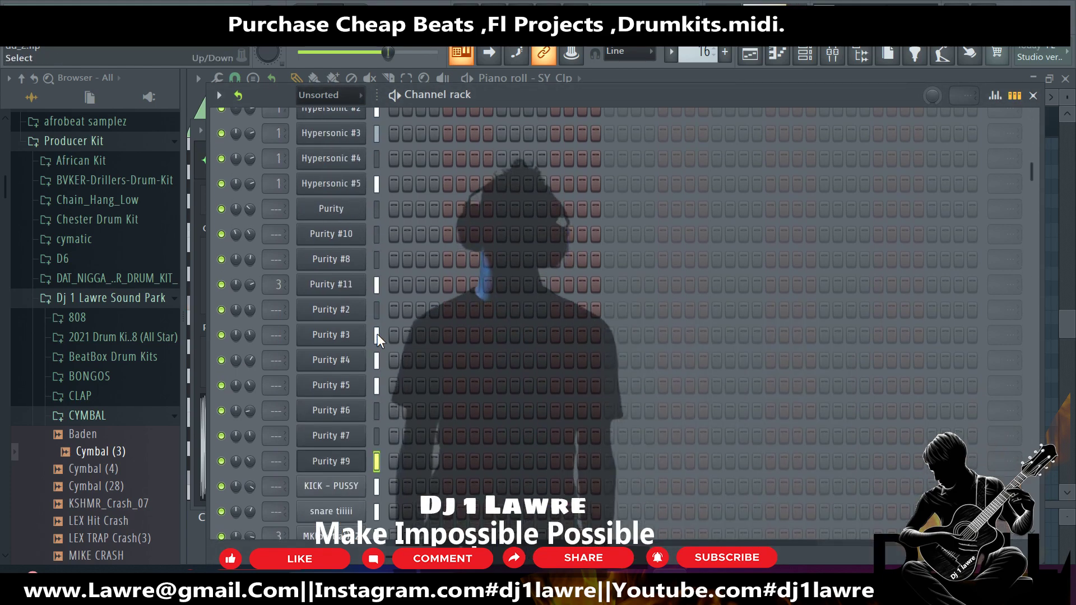
left_click(354, 295)
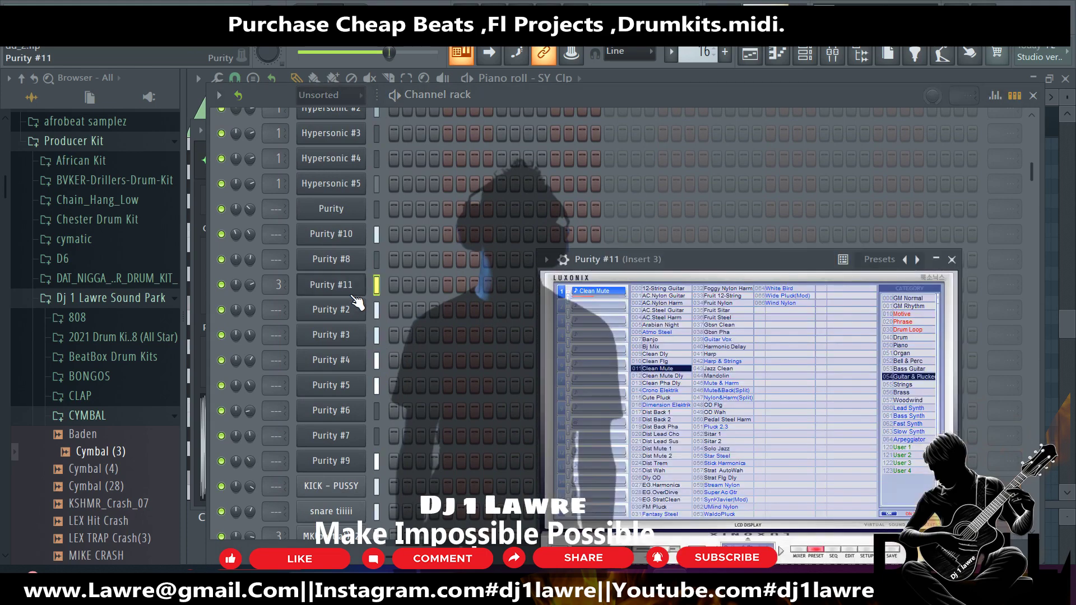
left_click(347, 314)
left_click(347, 338)
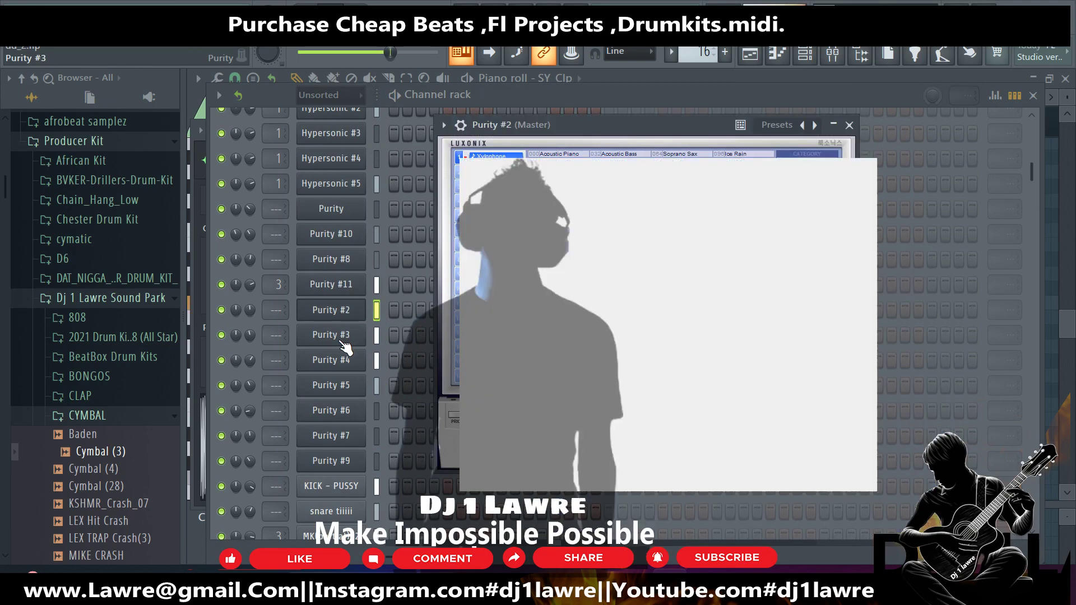
left_click(344, 362)
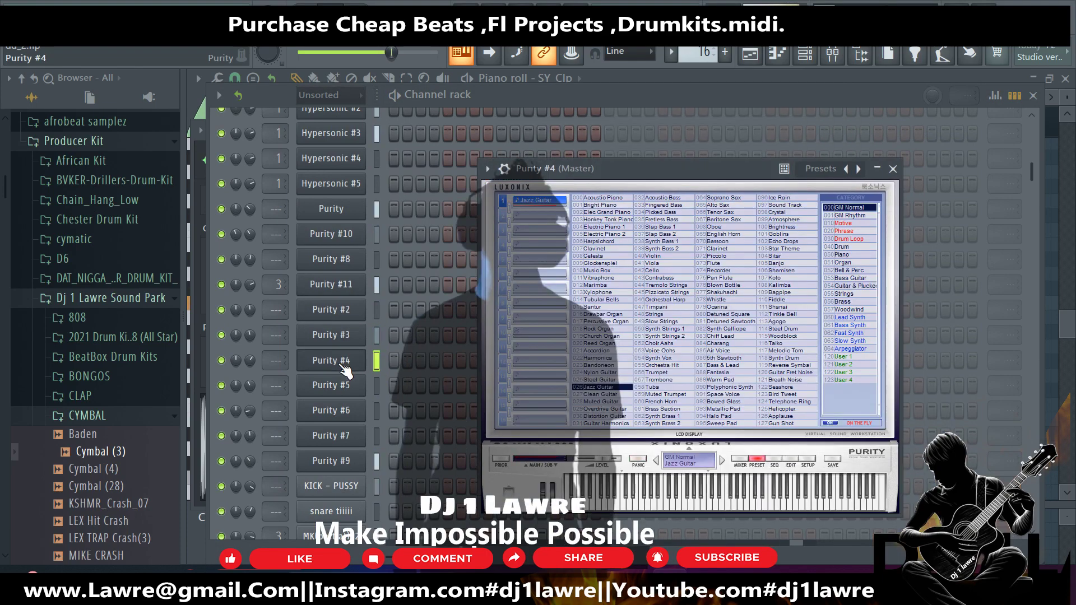
left_click(246, 359)
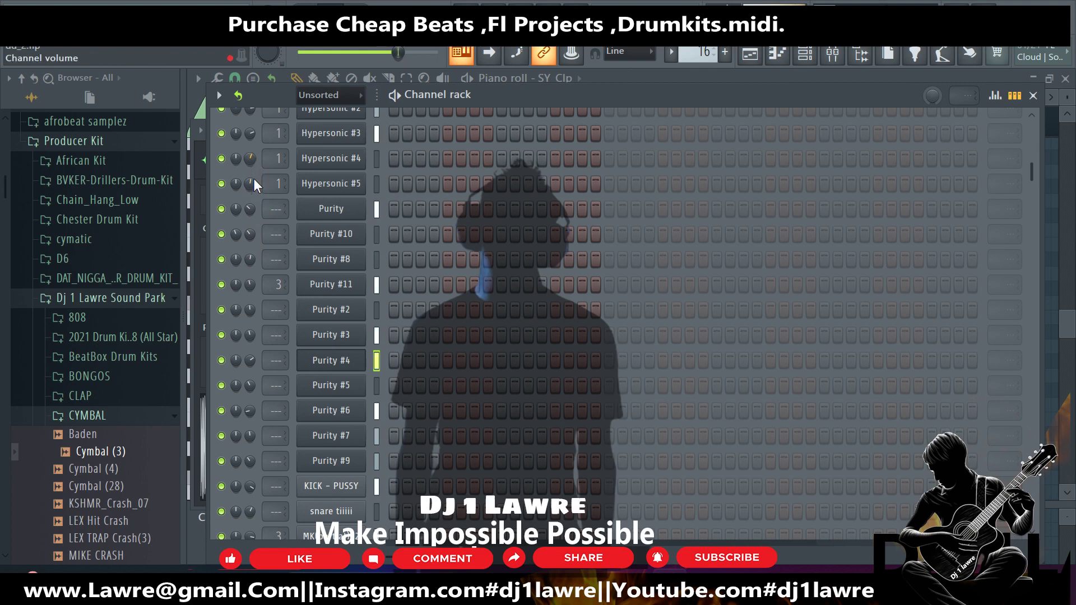
Look over the remaining channels in the rack and save the project.
scroll(487, 237, "up", 2)
scroll(485, 238, "down", 15)
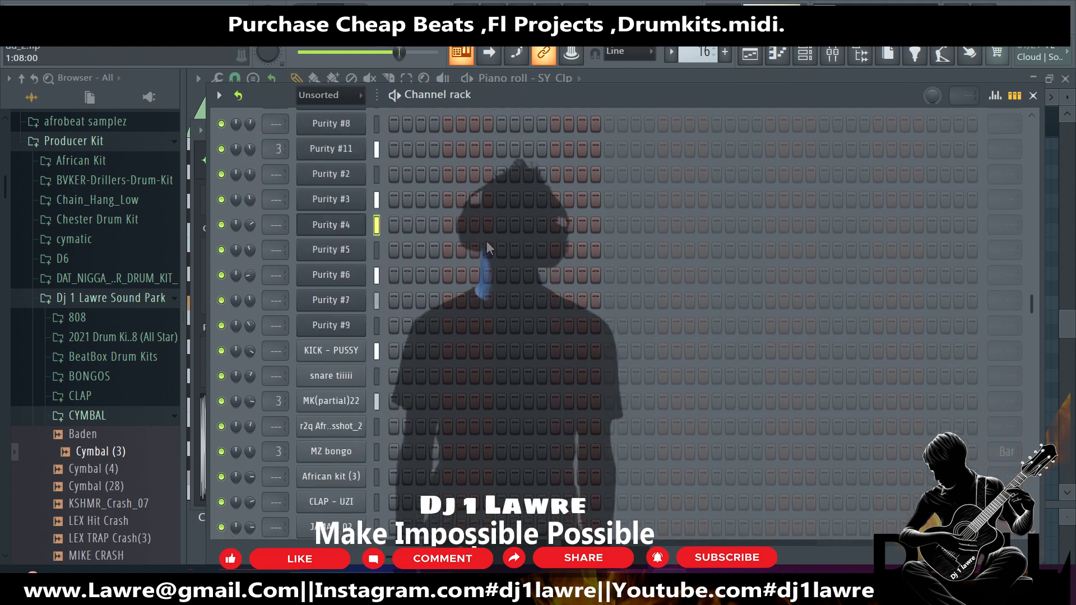
scroll(487, 246, "down", 5)
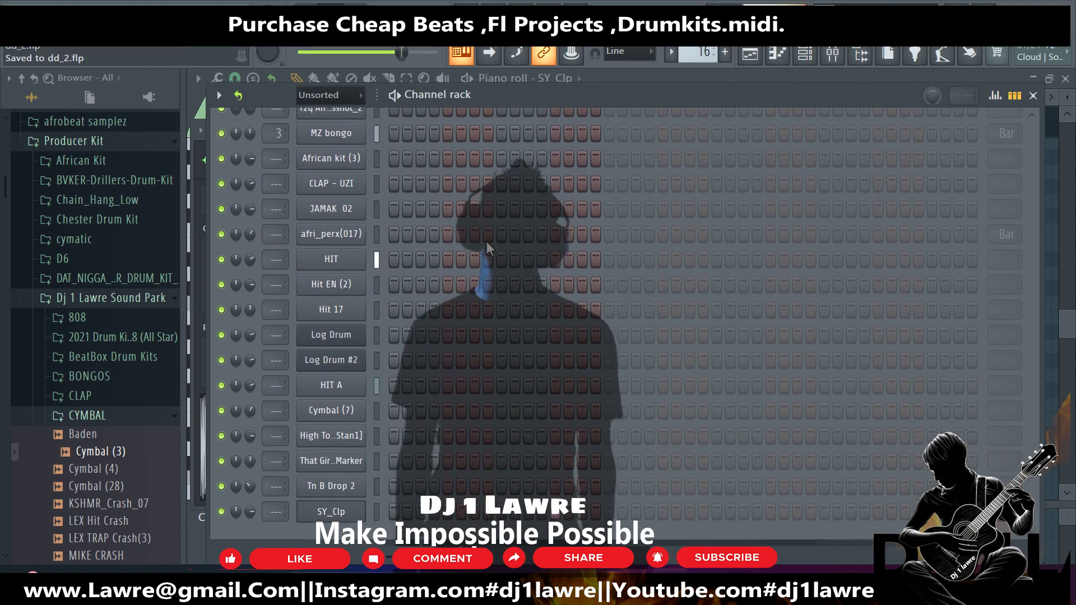
Select the Hypersonic pattern and open its instrument from the channel rack to check the sound.
left_click(681, 54)
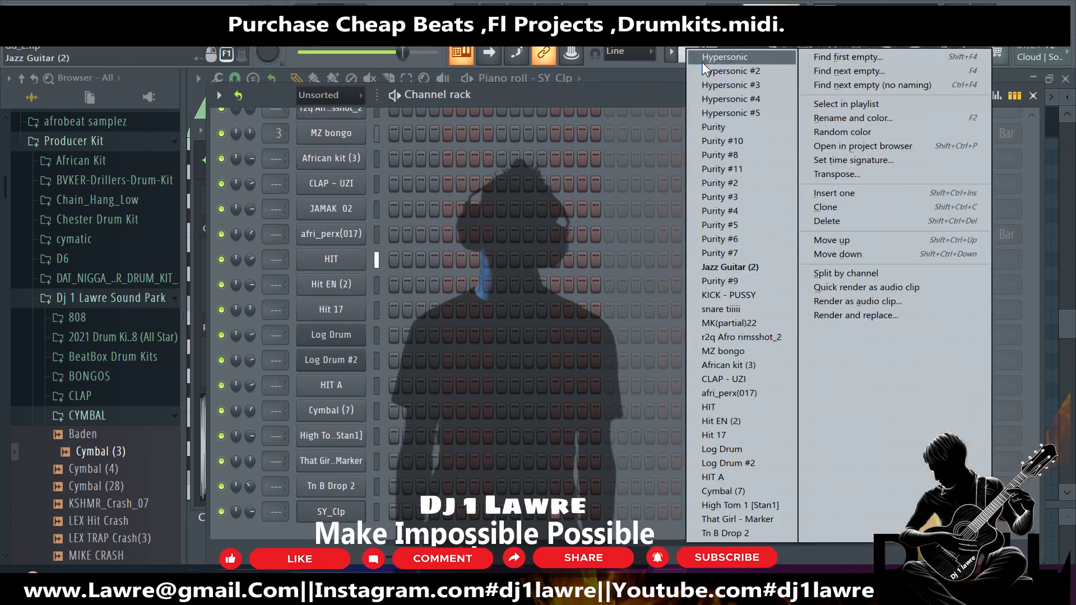
left_click(723, 64)
scroll(555, 167, "up", 12)
scroll(555, 167, "up", 5)
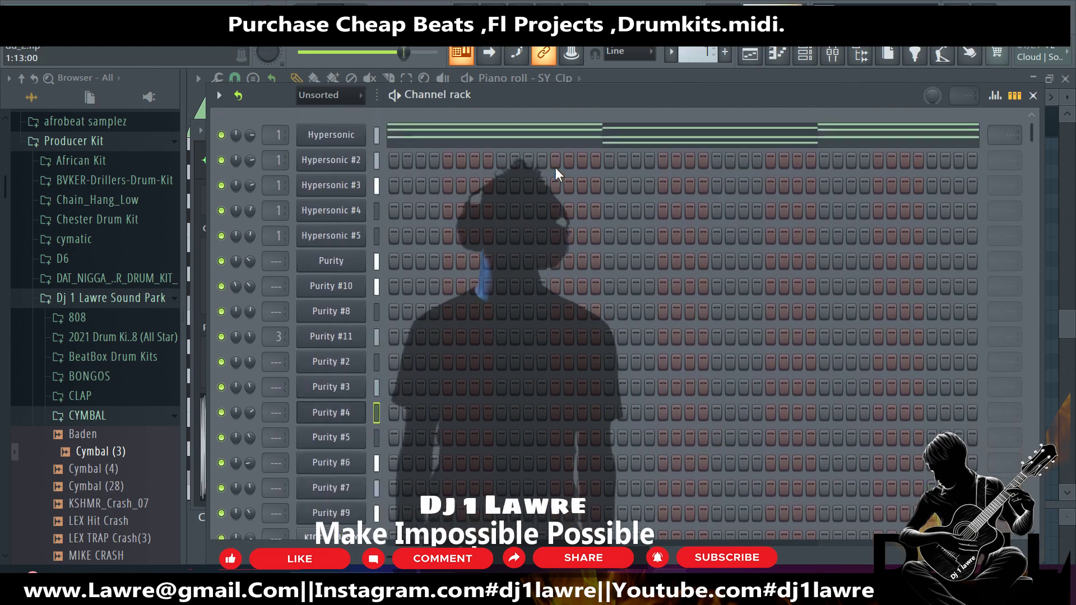
left_click(564, 136)
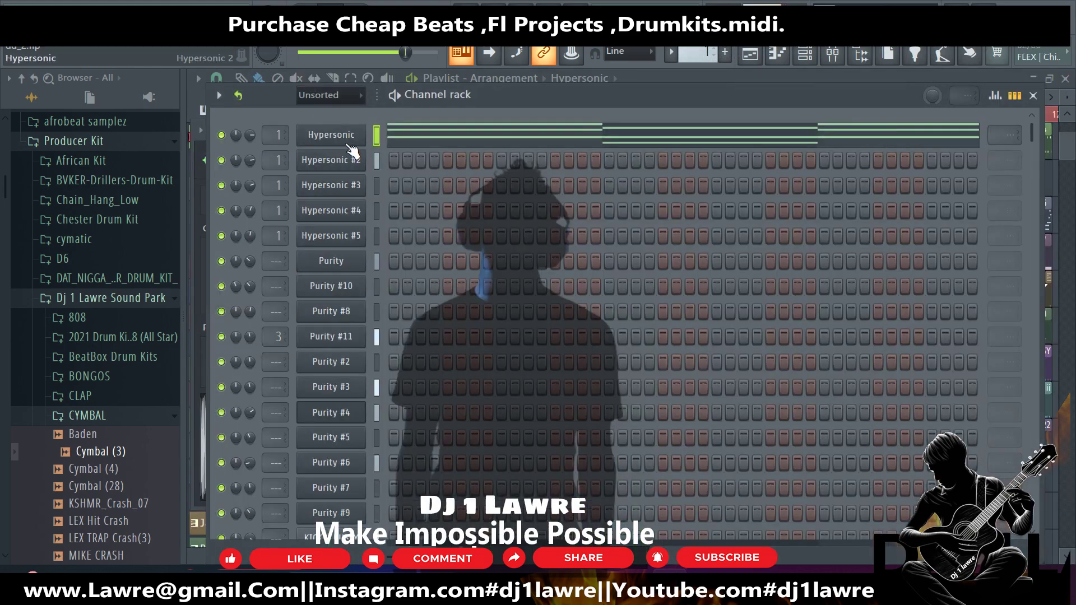
left_click(347, 143)
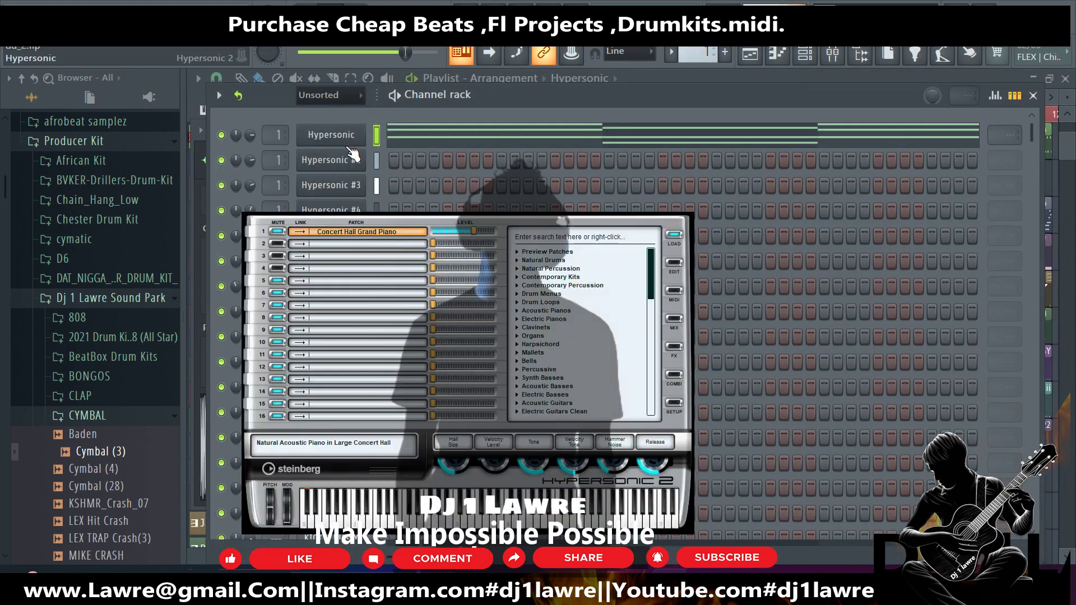
Switch to the Hypersonic #2 pattern and return to the lower percussion tracks of the playlist.
scroll(698, 54, "up", 1)
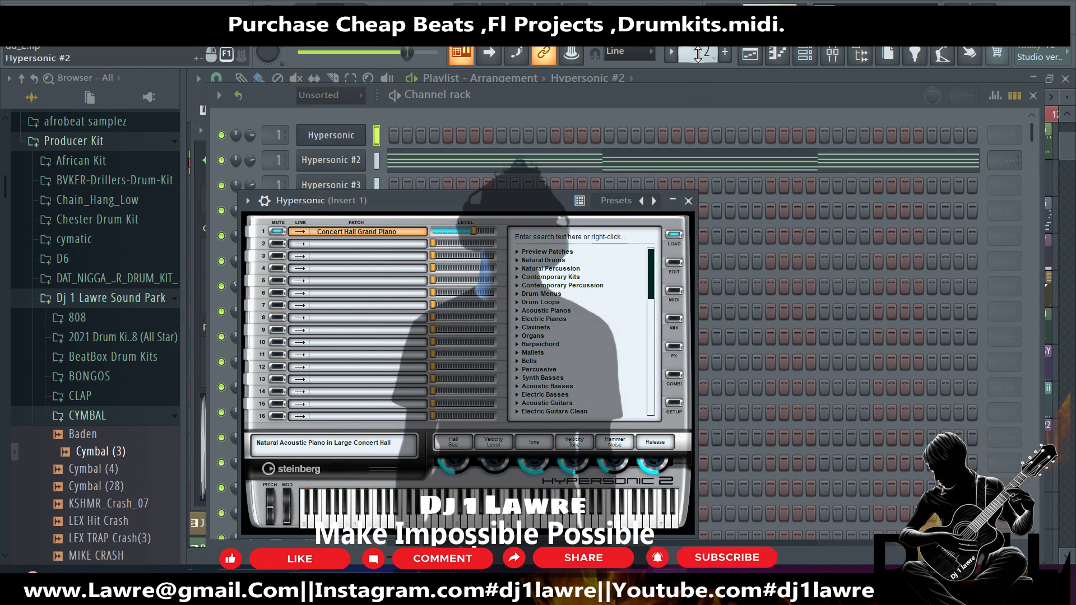
left_click(805, 55)
left_click(750, 53)
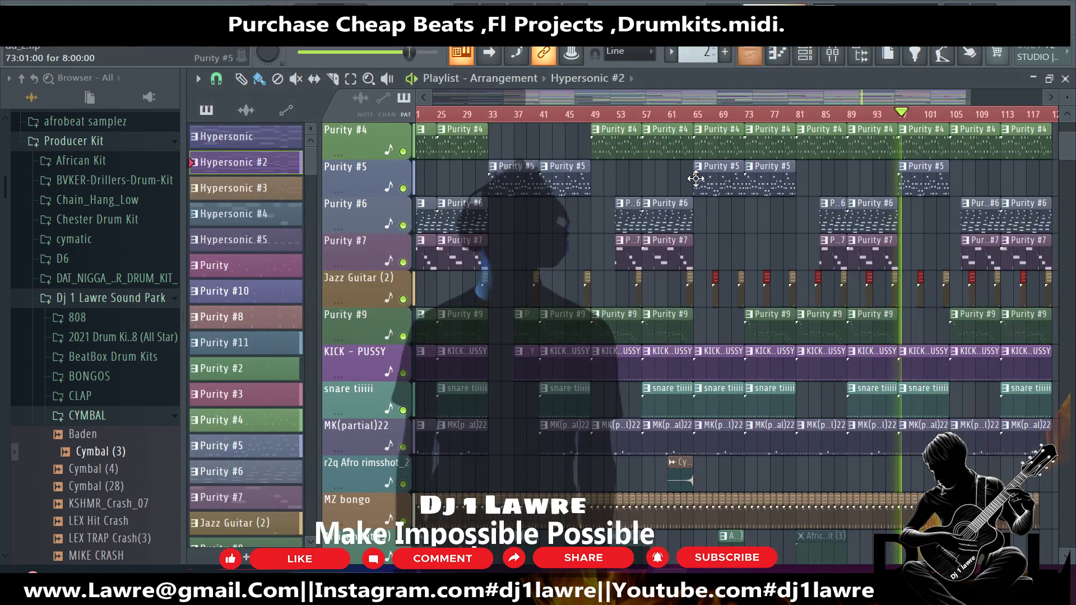
scroll(687, 222, "down", 5)
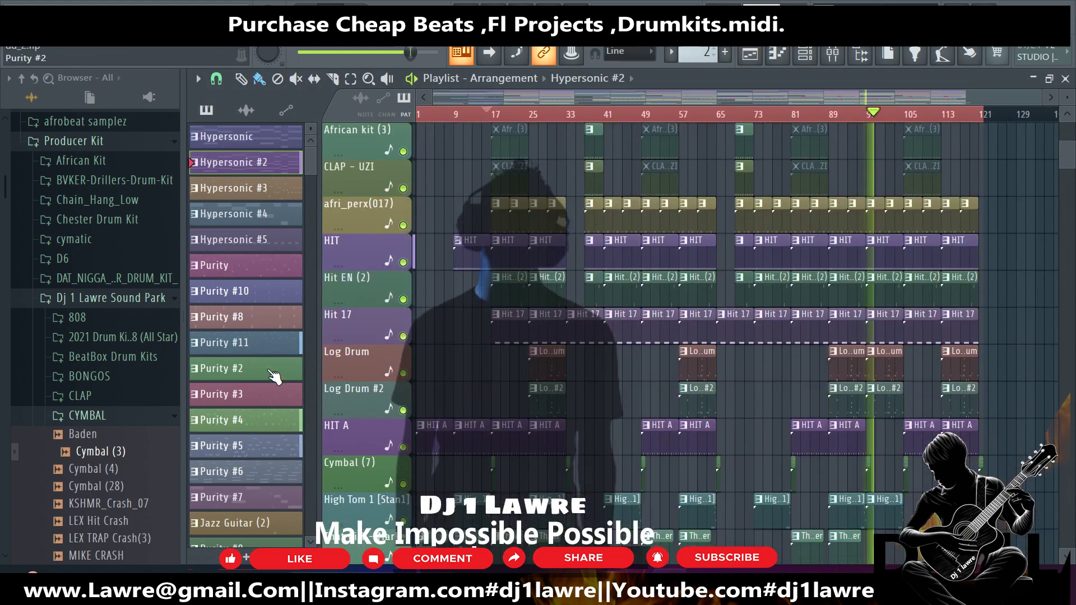
Look through the Dj 1 Lawre Sound Park sample folders, opening the Zed Samples subfolder.
left_click(119, 300)
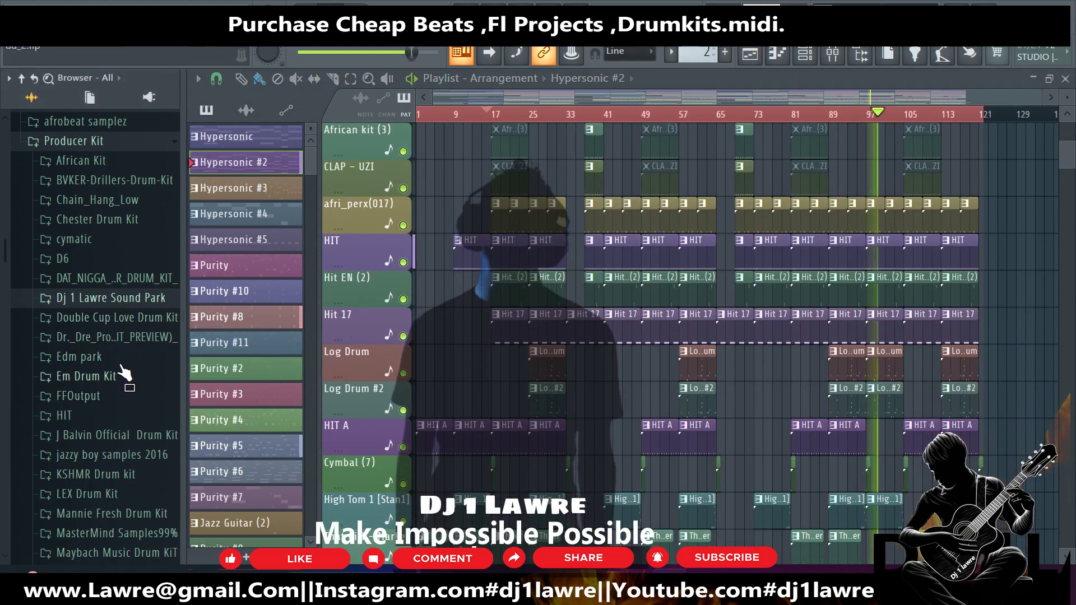
right_click(128, 297)
left_click(144, 312)
left_click(141, 302)
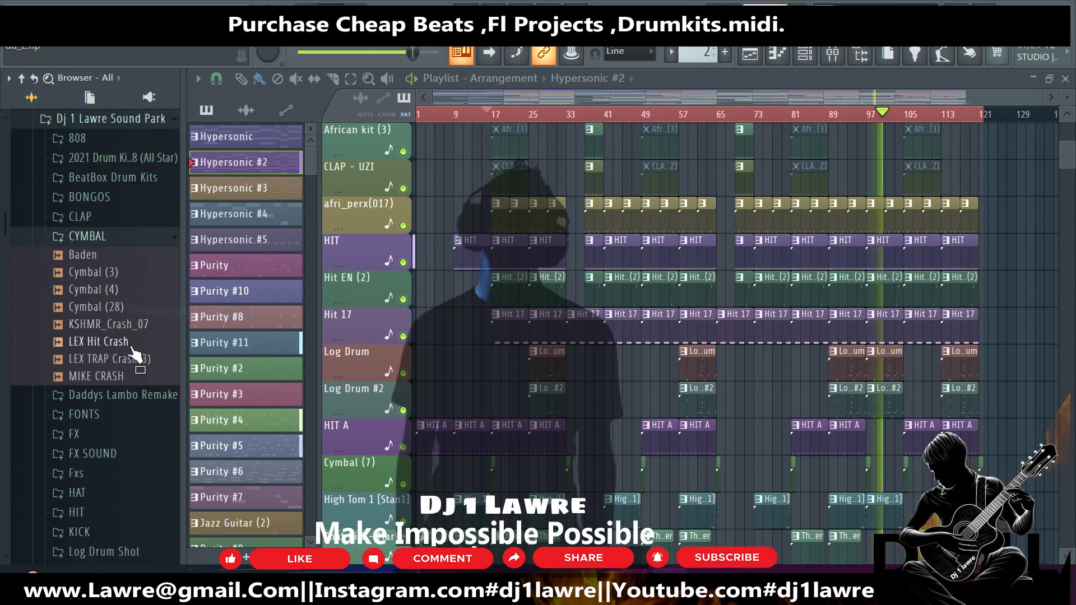
scroll(129, 364, "down", 8)
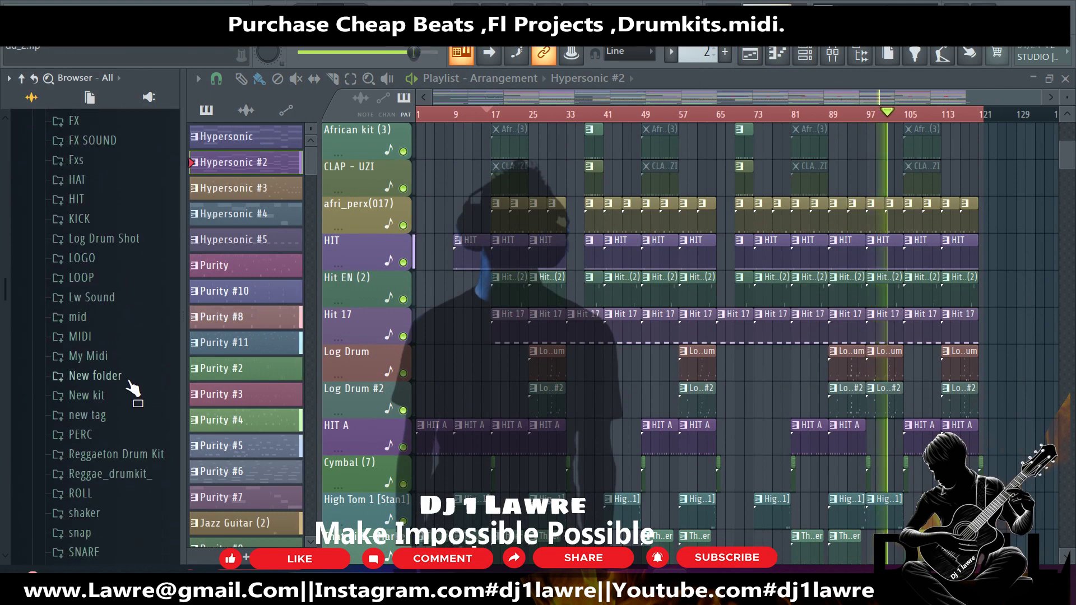
scroll(132, 383, "down", 6)
scroll(132, 386, "down", 1)
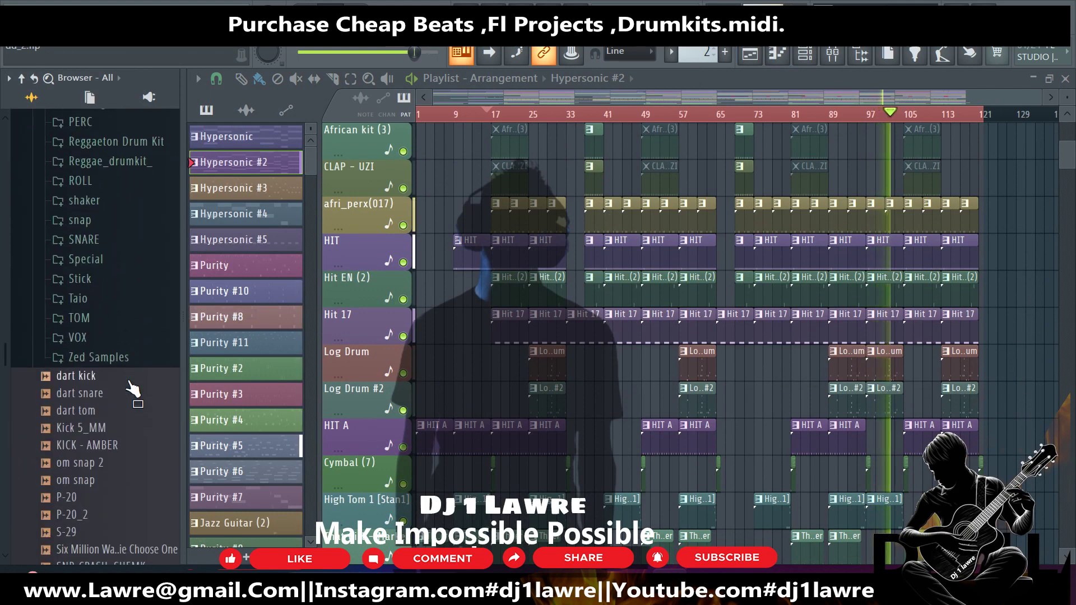
left_click(113, 358)
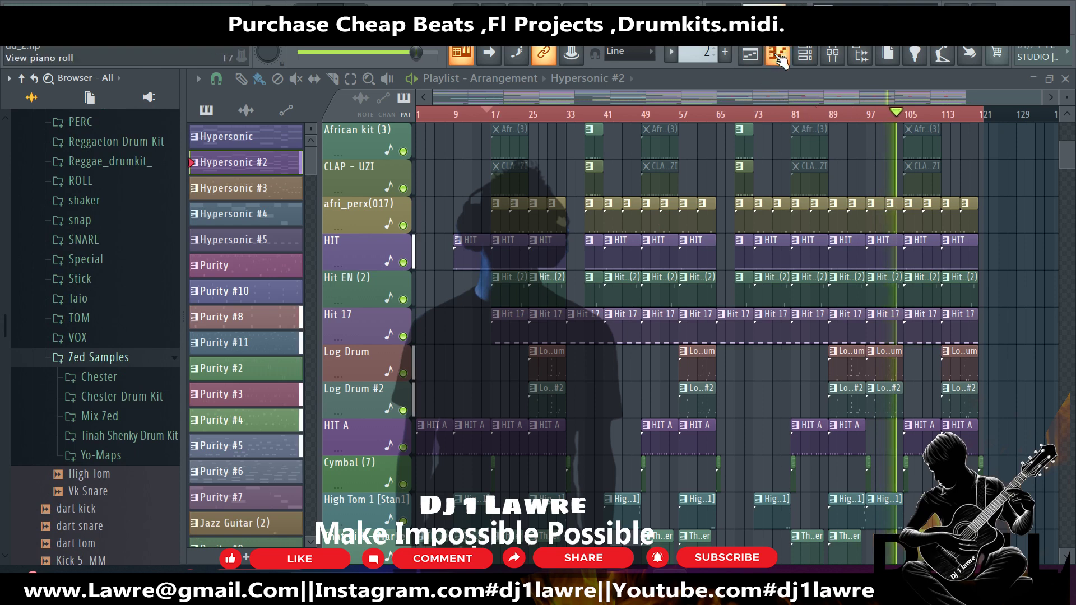
Place the Olw Music Logo sample from the LOGO folder on Track 36 at bar 103.
scroll(137, 351, "up", 4)
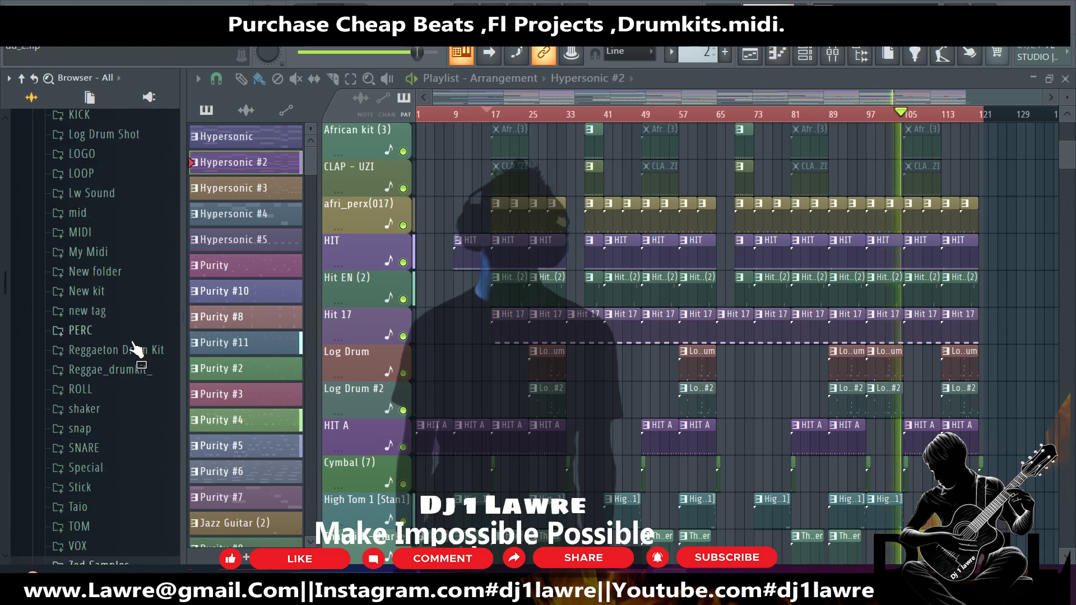
scroll(137, 351, "up", 3)
left_click(136, 362)
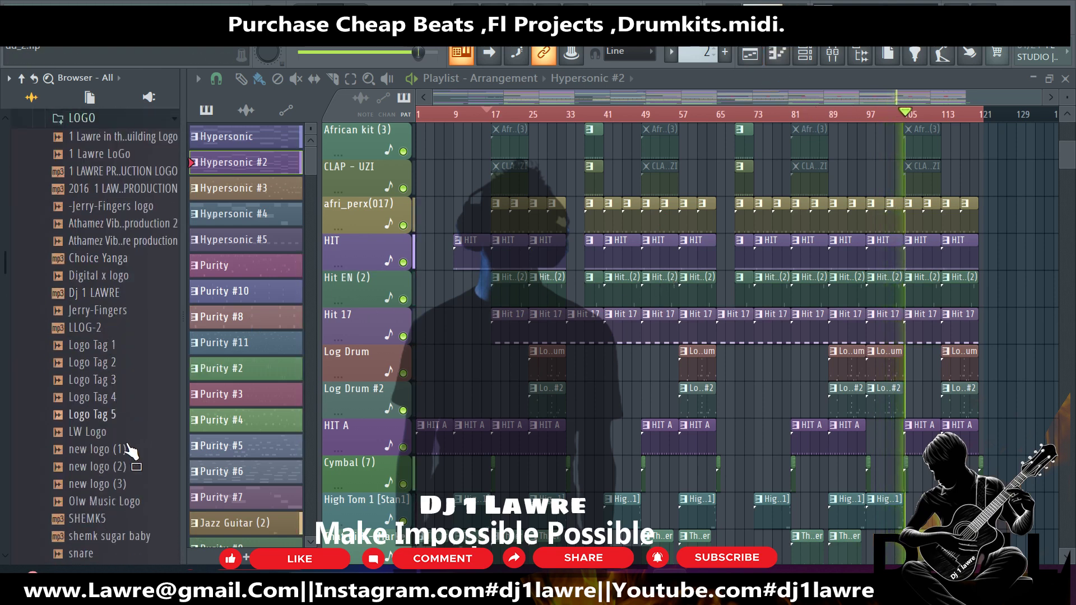
left_click_drag(124, 503, 976, 181)
scroll(785, 314, "up", 3)
scroll(785, 314, "down", 1)
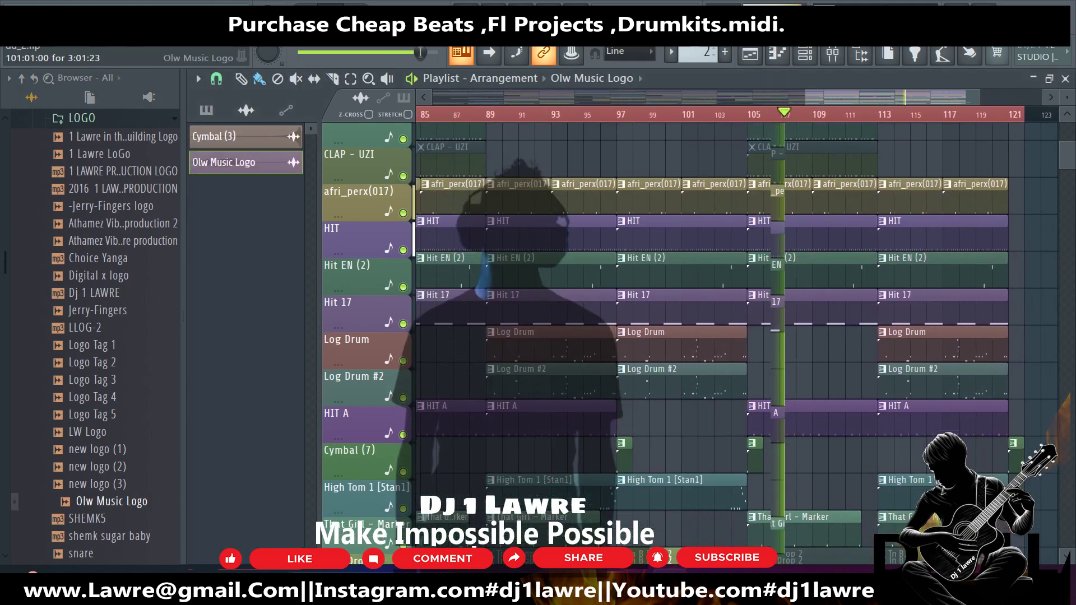
scroll(729, 336, "down", 3)
left_click(745, 372)
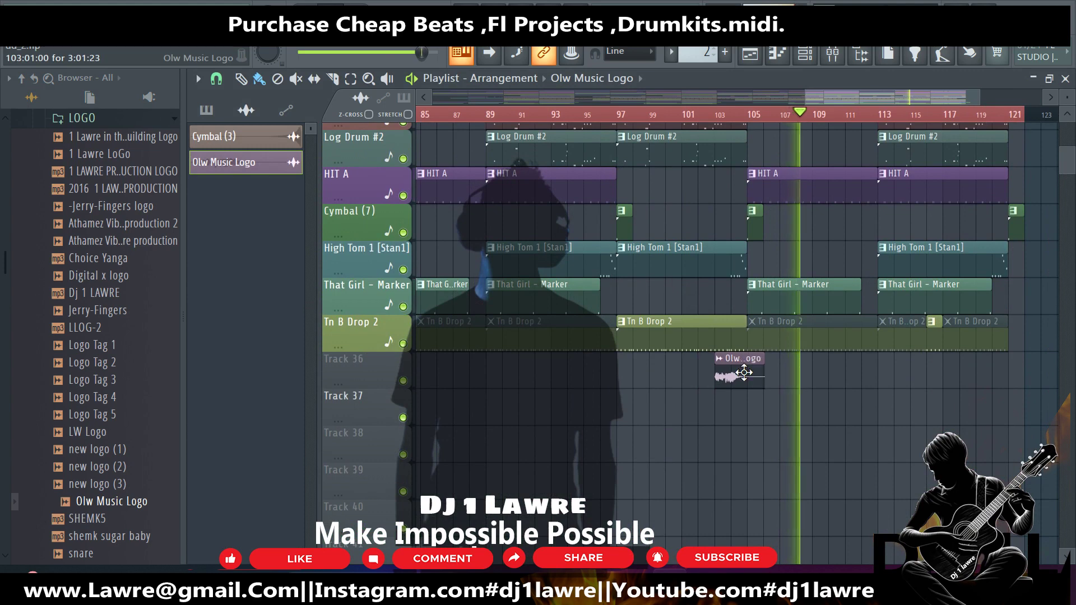
Check the Olw Music Logo clip's channel settings and its position within the whole arrangement during playback.
double_click(735, 375)
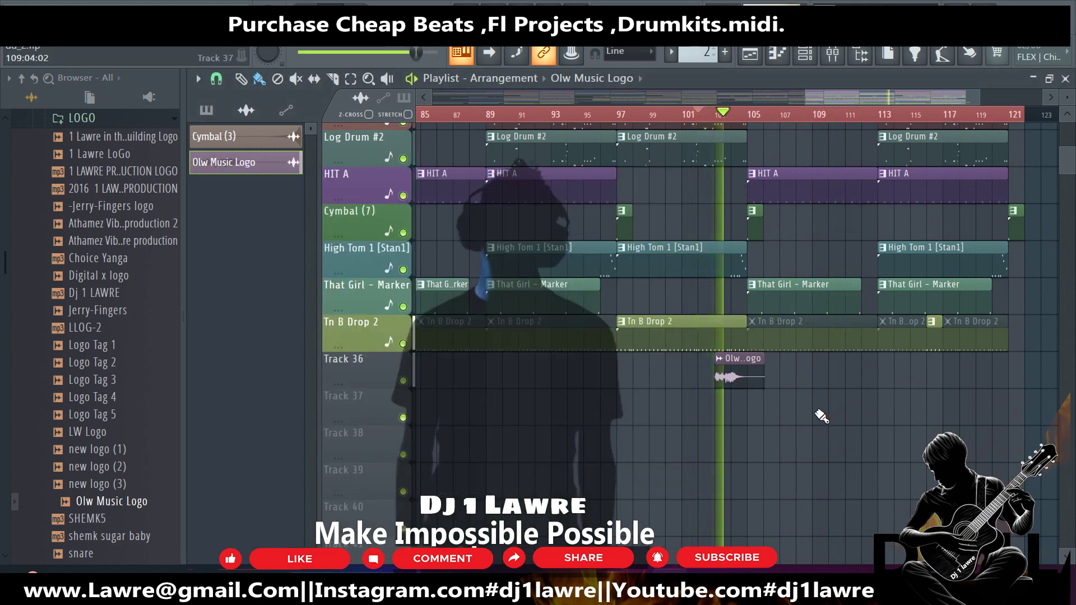
double_click(735, 359)
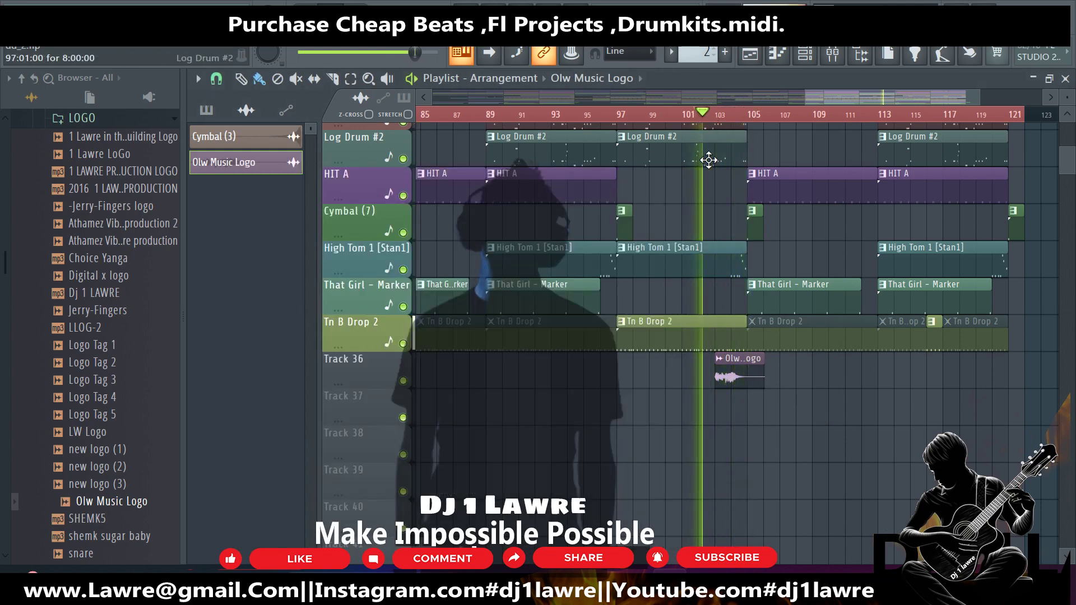
scroll(787, 382, "down", 2)
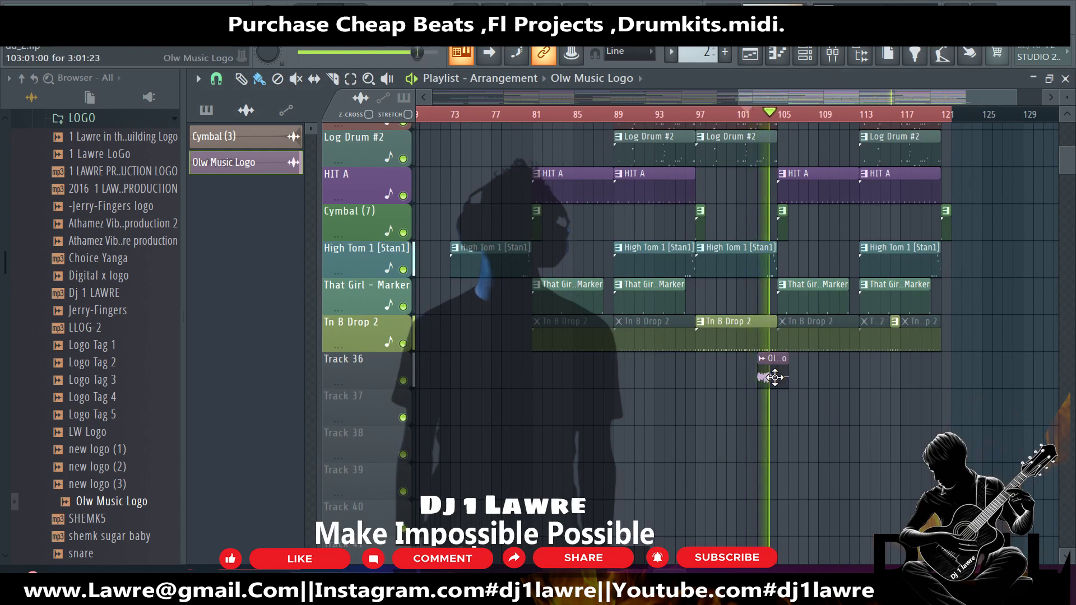
scroll(776, 378, "down", 4)
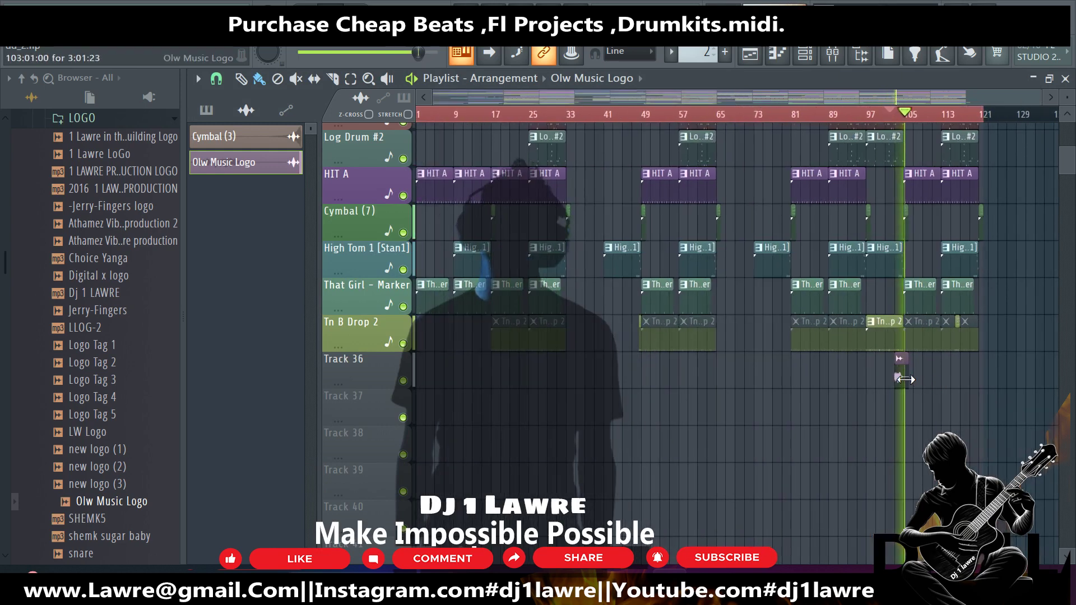
Add a second Olw Music Logo clip on Track 36 in the intro and move it to bar 5.
left_click(446, 377)
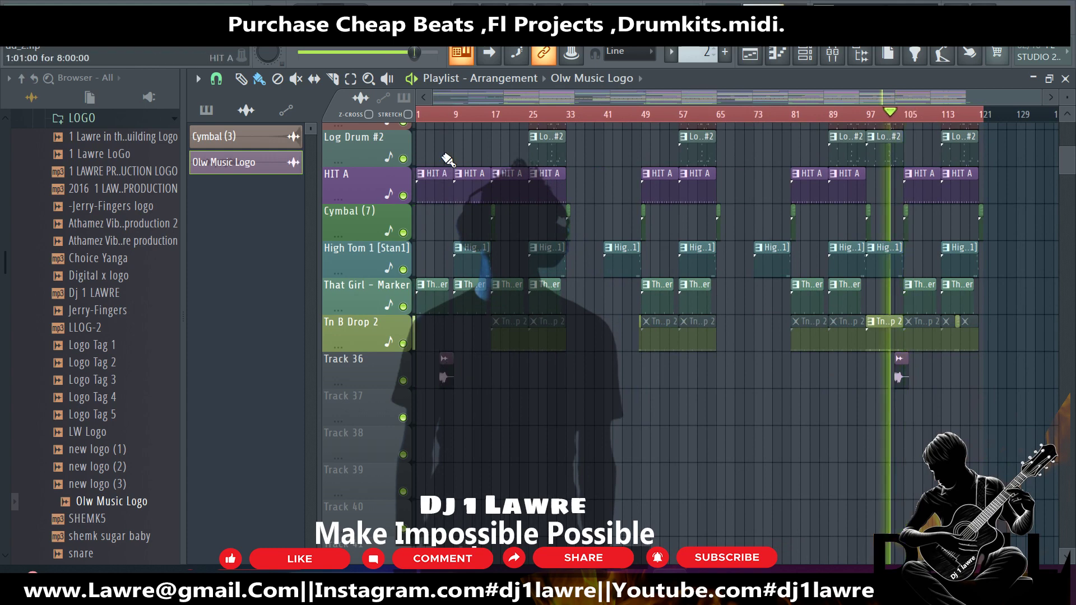
key("space")
key("space")
scroll(570, 374, "up", 4)
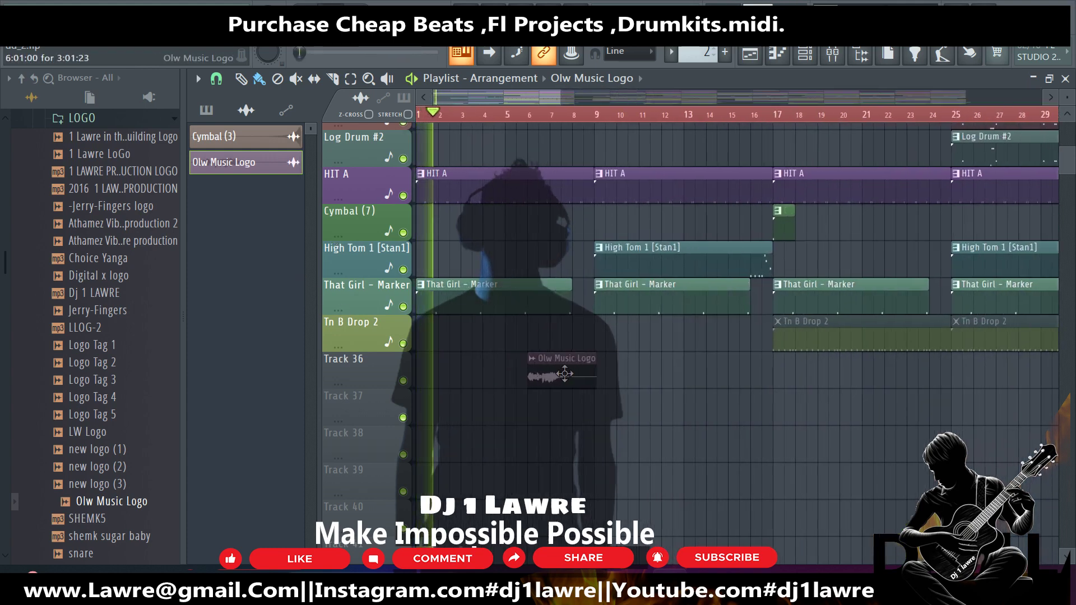
left_click_drag(569, 375, 556, 371)
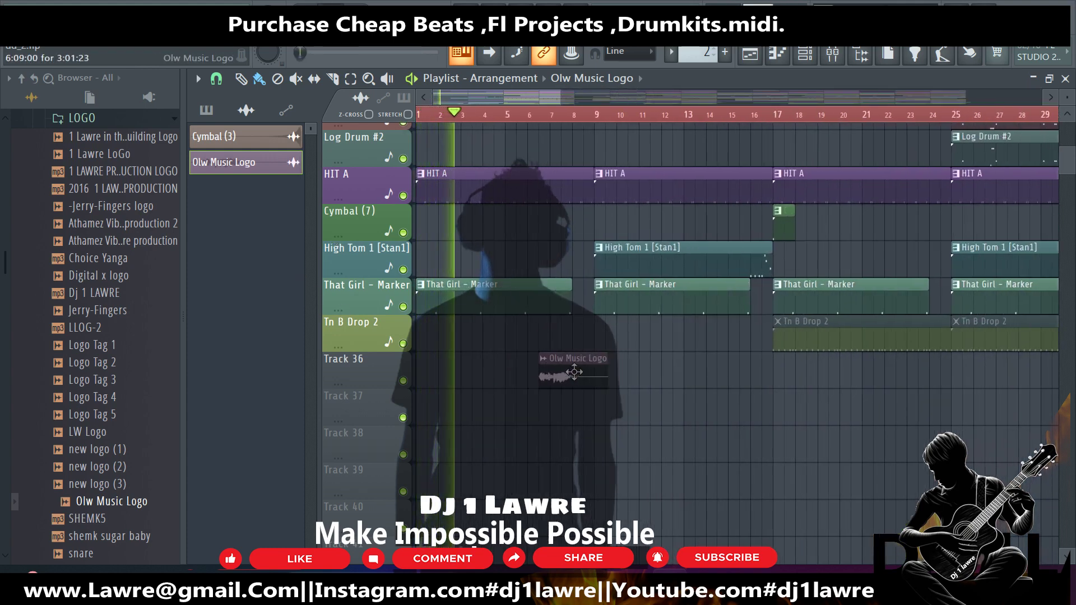
Set the Purity #5 channel's volume to 53%, save the project and return to the playlist.
scroll(569, 387, "up", 8)
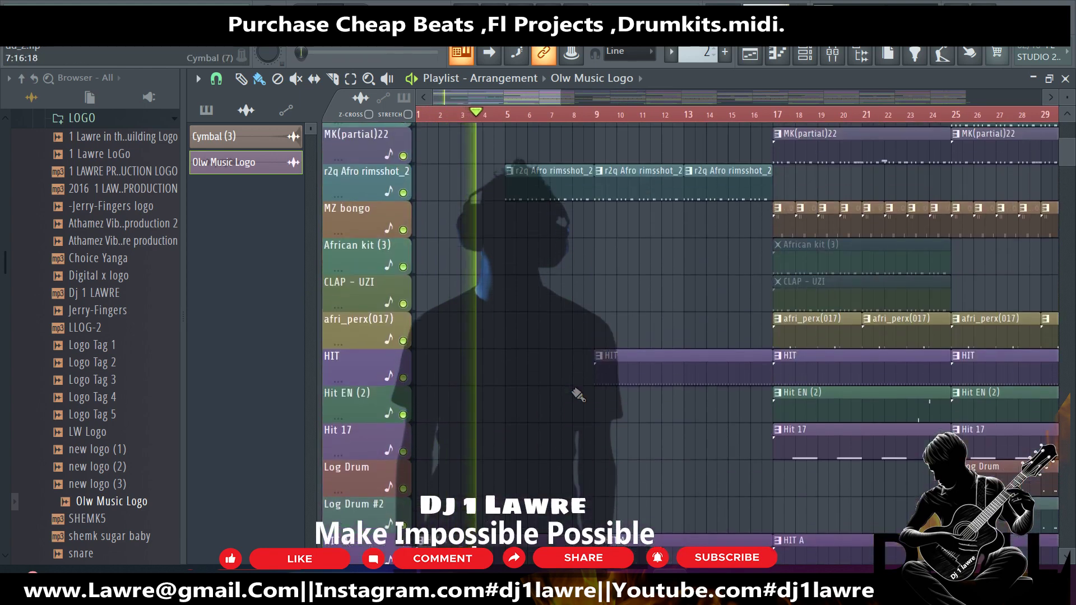
scroll(562, 411, "down", 3)
scroll(562, 410, "down", 3)
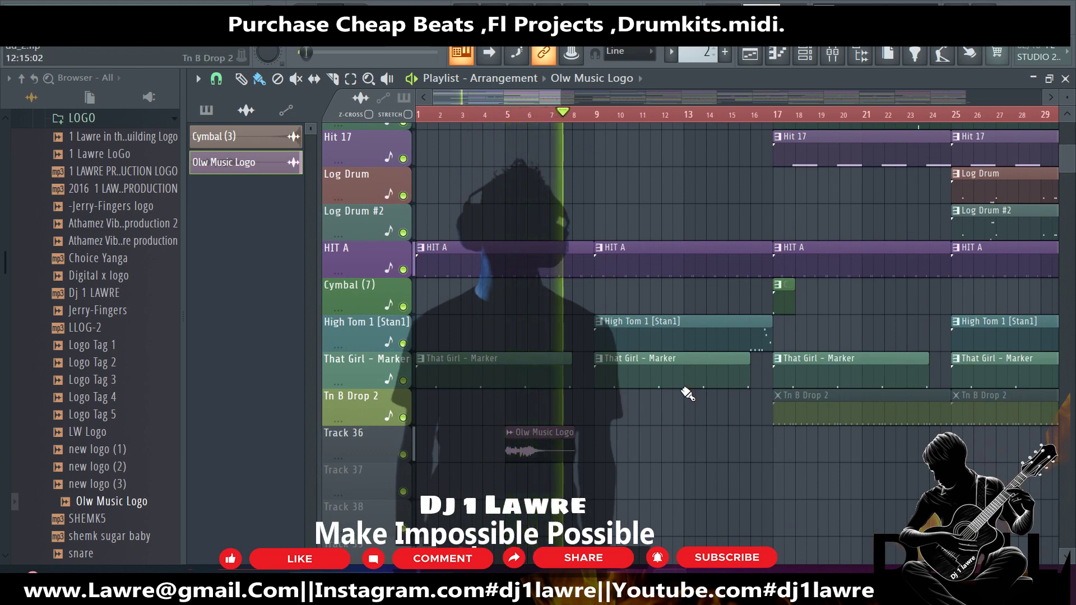
scroll(645, 379, "down", 2)
scroll(580, 368, "up", 5)
scroll(581, 368, "up", 12)
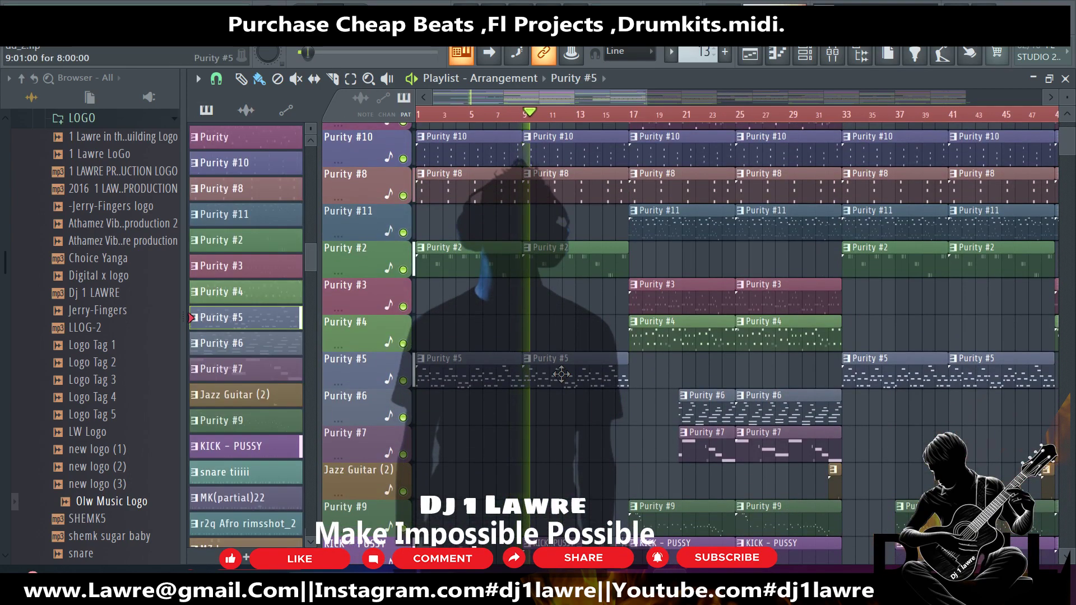
double_click(562, 374)
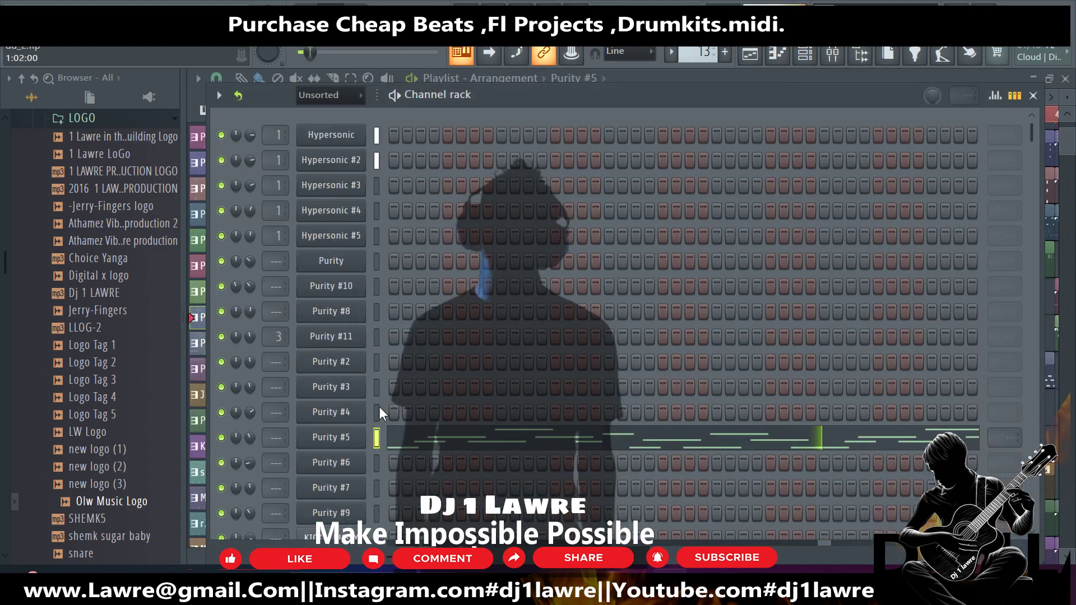
left_click(341, 438)
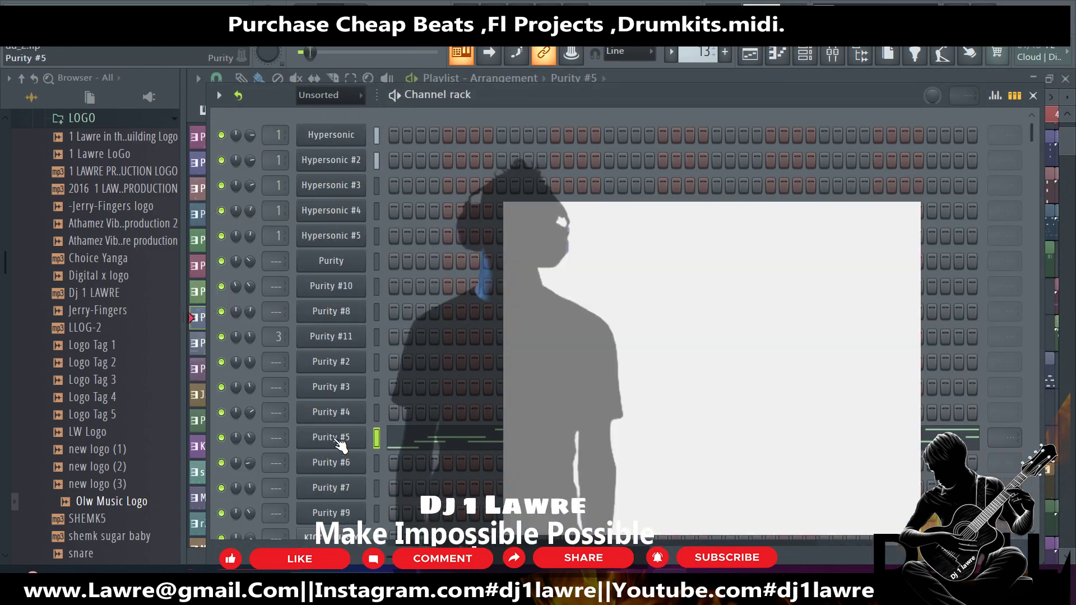
key("Escape")
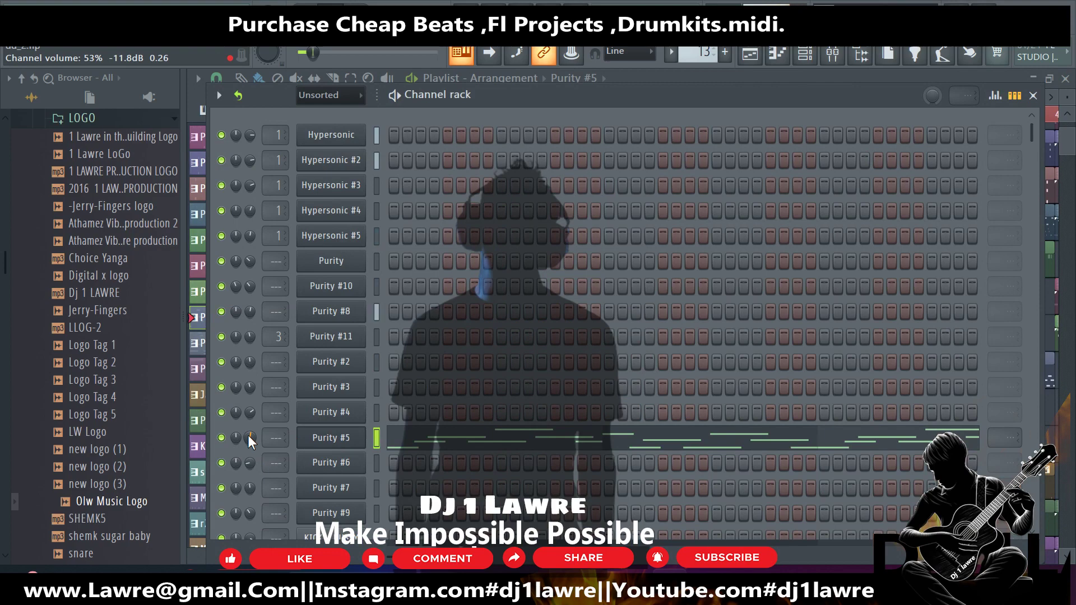
key("ctrl+s")
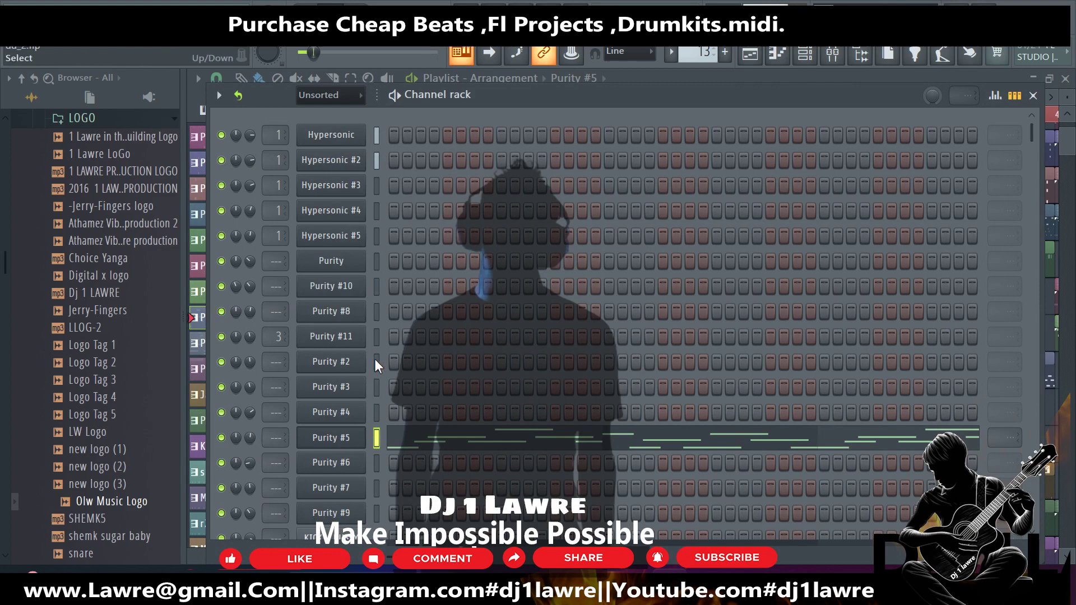
key("F6")
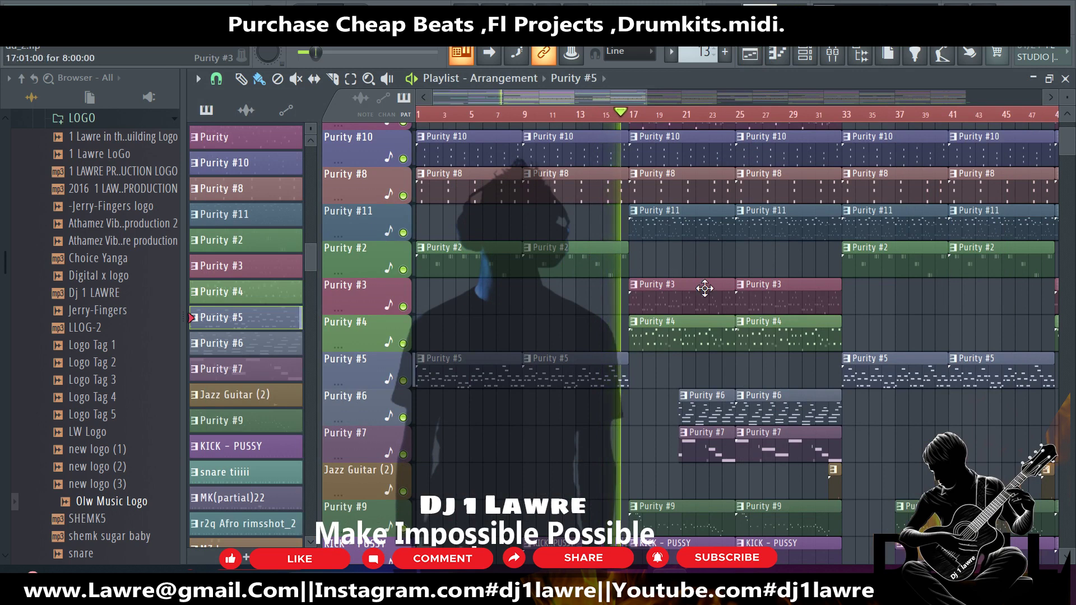
Add two Purity #5 clips on the Purity #5 track to cover the gap from bar 17 to bar 33.
scroll(695, 376, "down", 3)
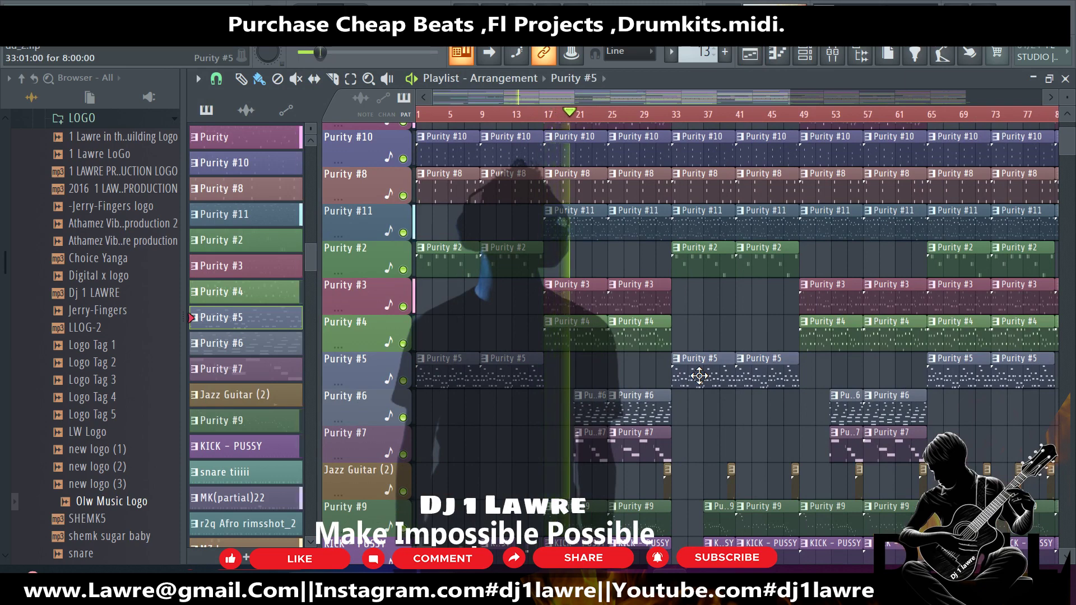
scroll(673, 372, "down", 3)
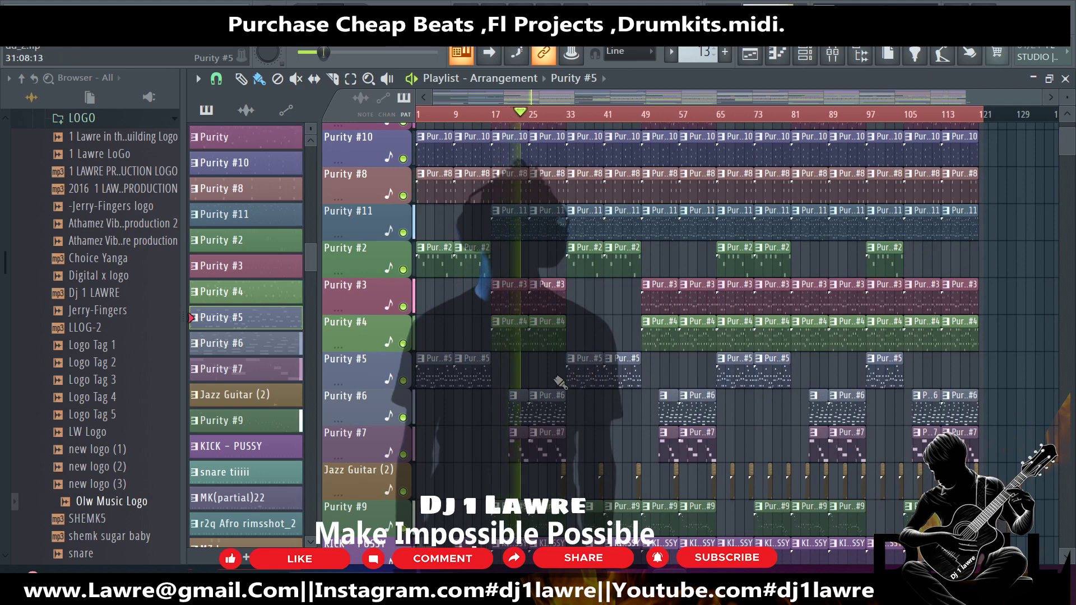
left_click_drag(559, 382, 507, 370)
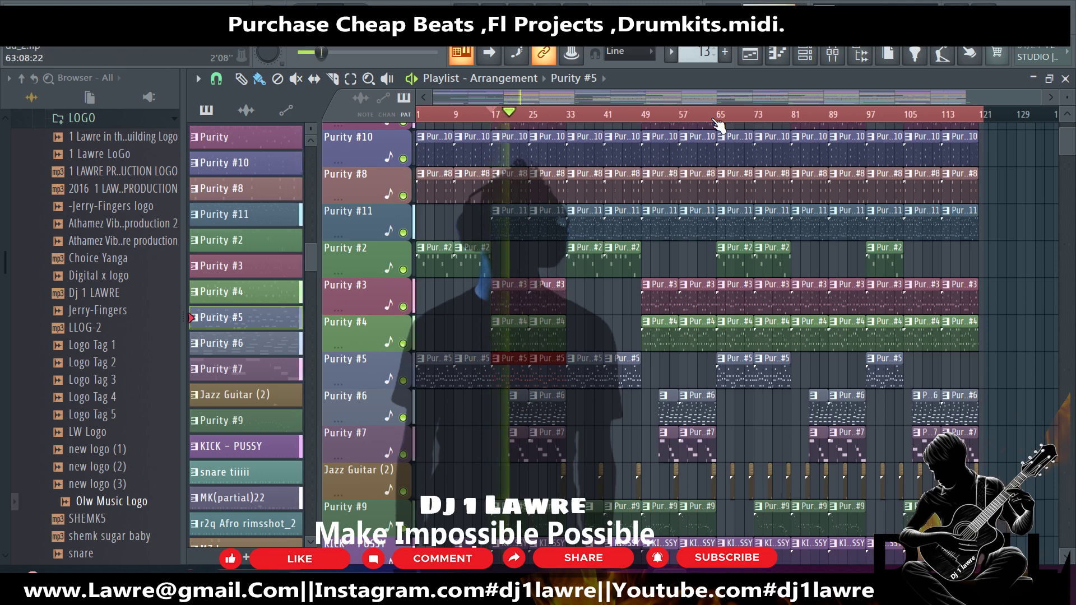
Look through the channel rack to see which channels are sounding during playback.
left_click(833, 55)
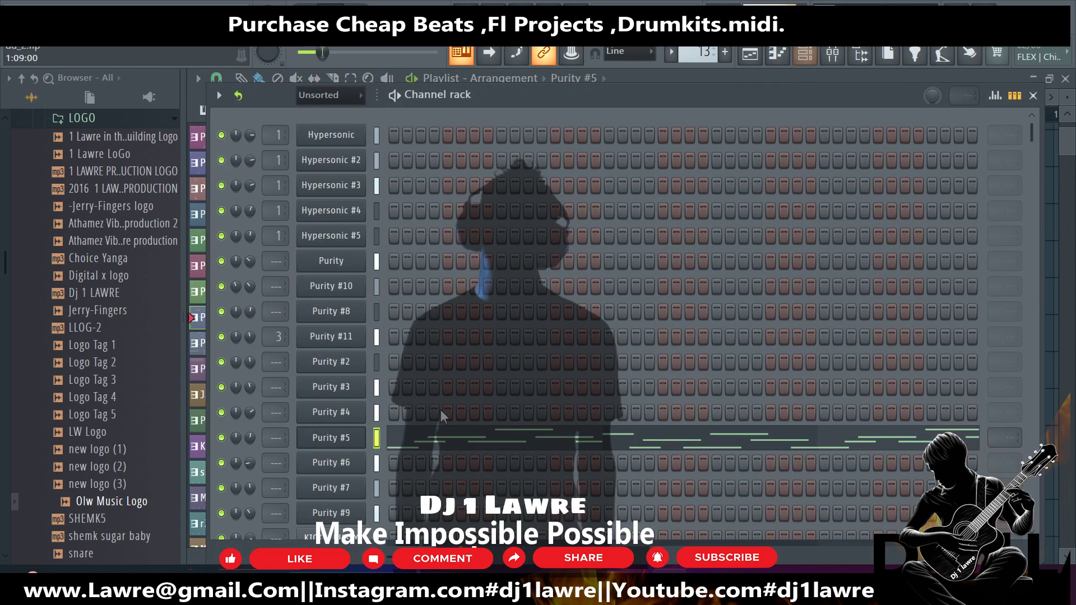
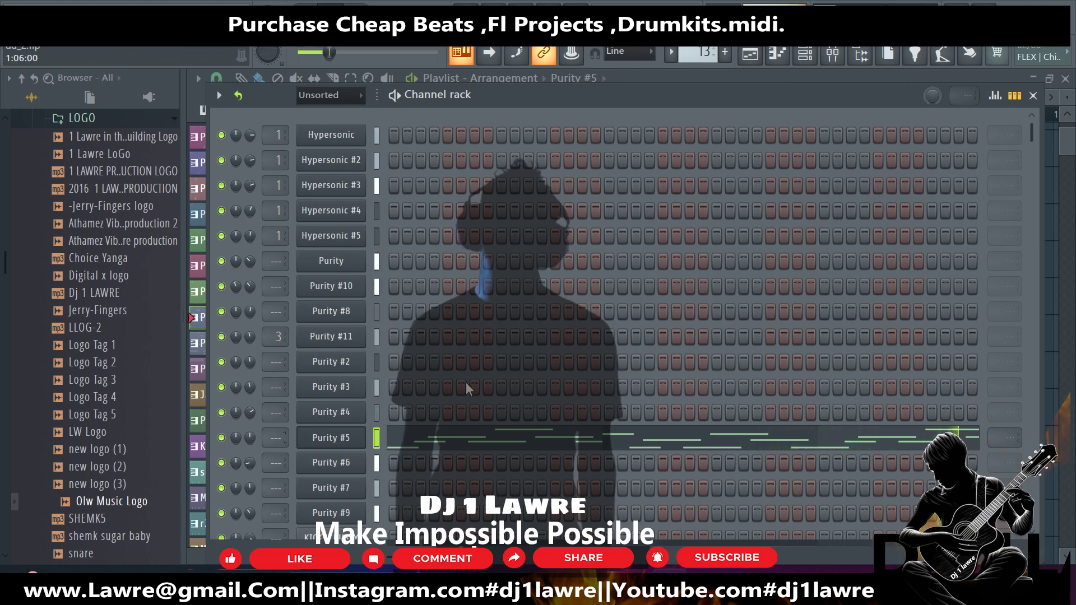
scroll(466, 384, "down", 4)
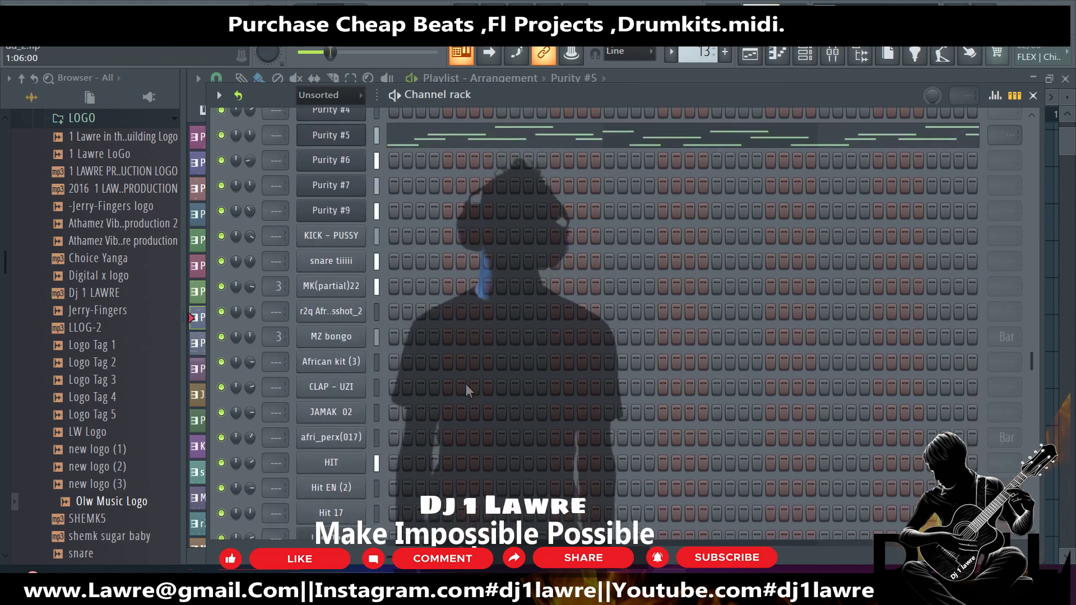
scroll(466, 385, "up", 3)
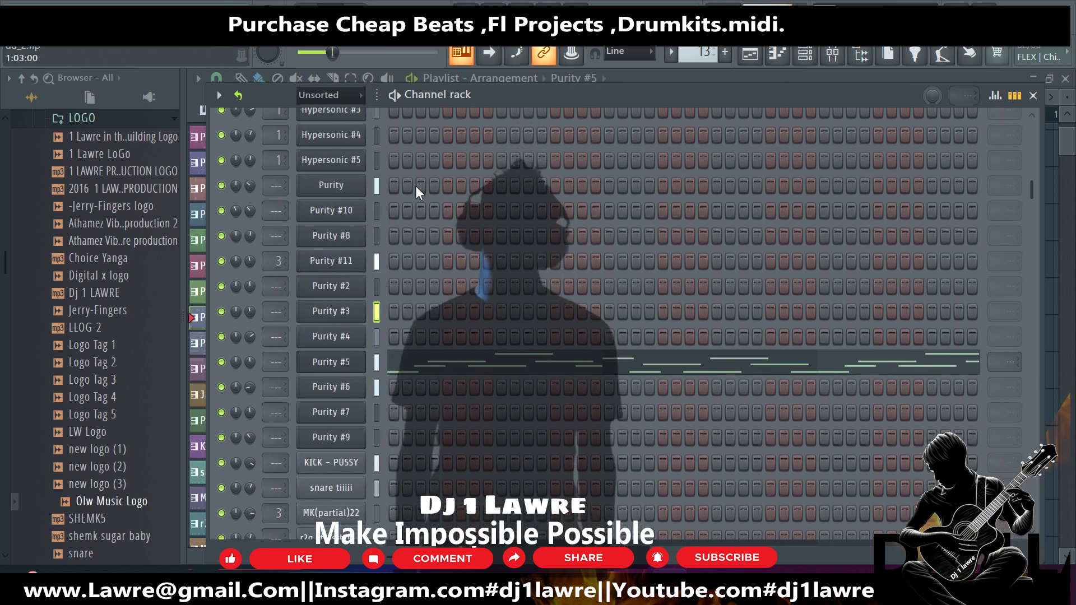
scroll(416, 185, "up", 1)
Collapse the LOGO folder, hide the browser and close the channel rack to give the playlist the full width.
left_click(70, 117)
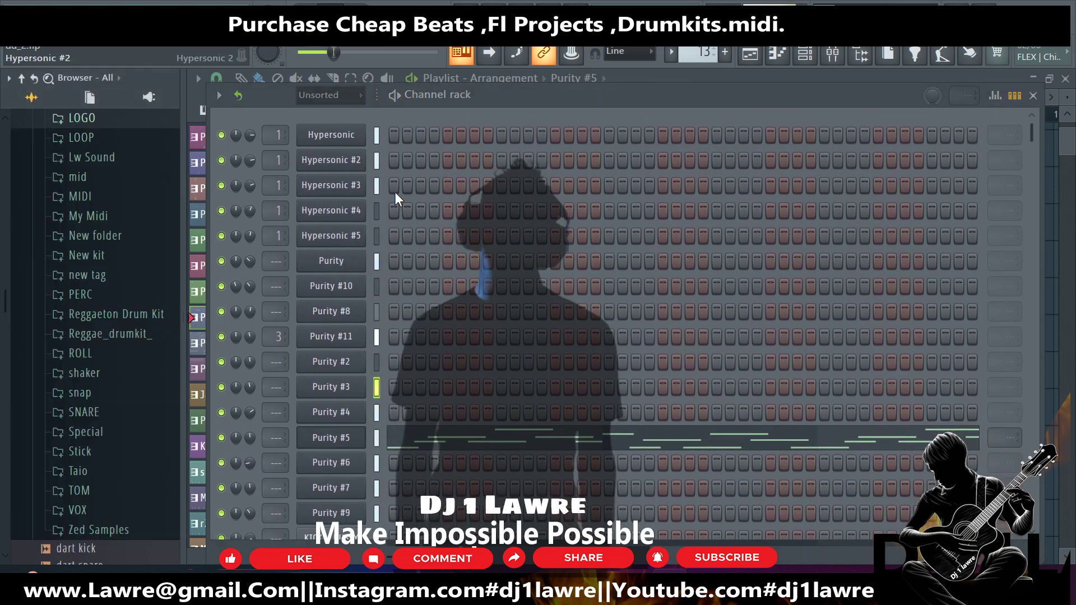
left_click(861, 54)
left_click(861, 54)
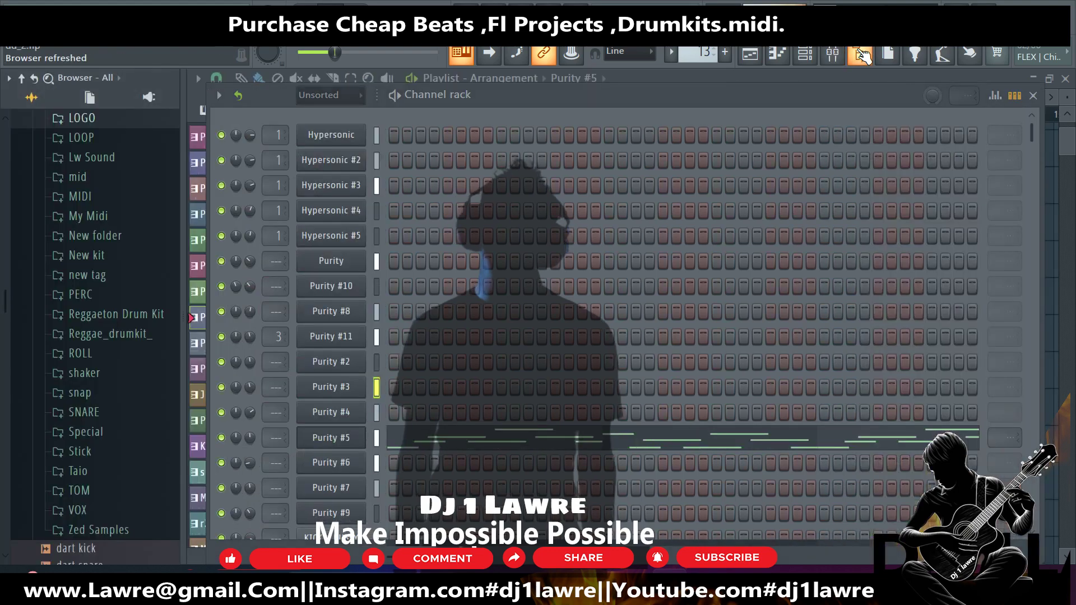
left_click(861, 55)
left_click(840, 96)
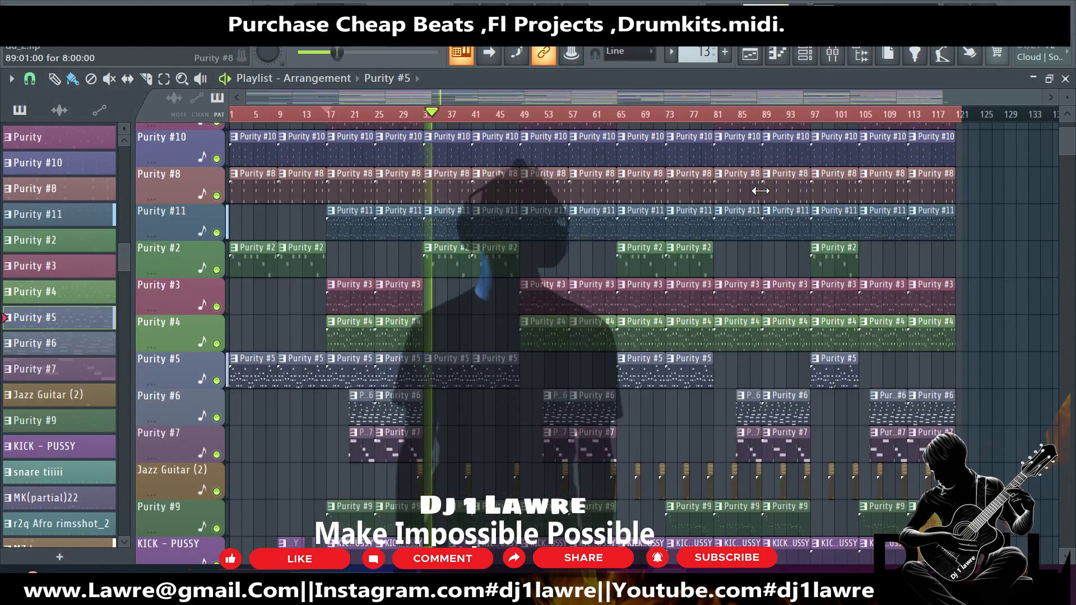
Delete the two F5 notes from the MZ bongo pattern and return to the playlist.
scroll(645, 224, "down", 8)
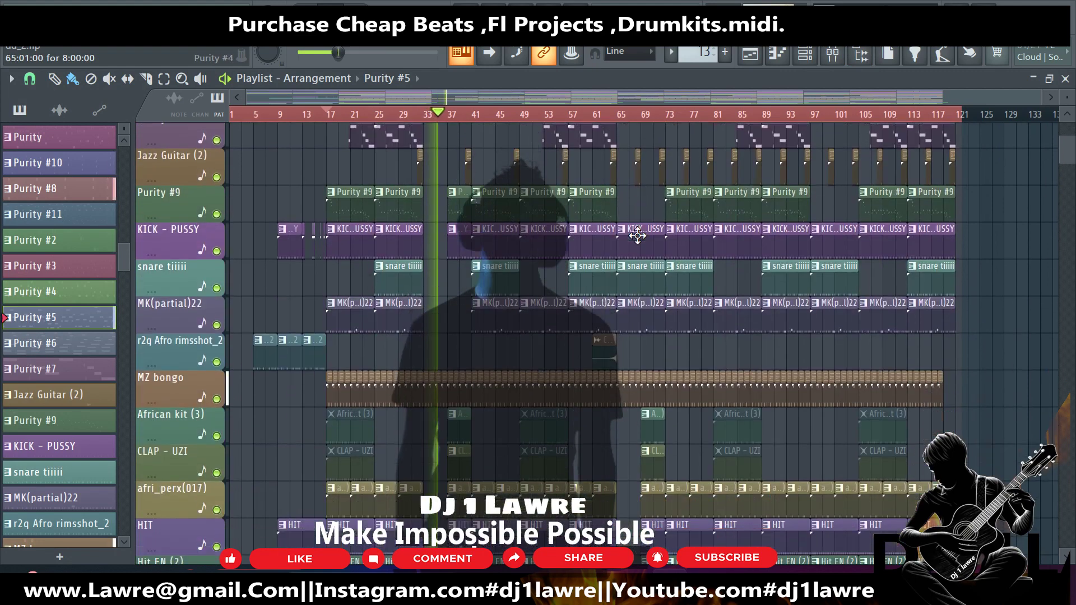
scroll(638, 236, "down", 3)
scroll(637, 236, "up", 4)
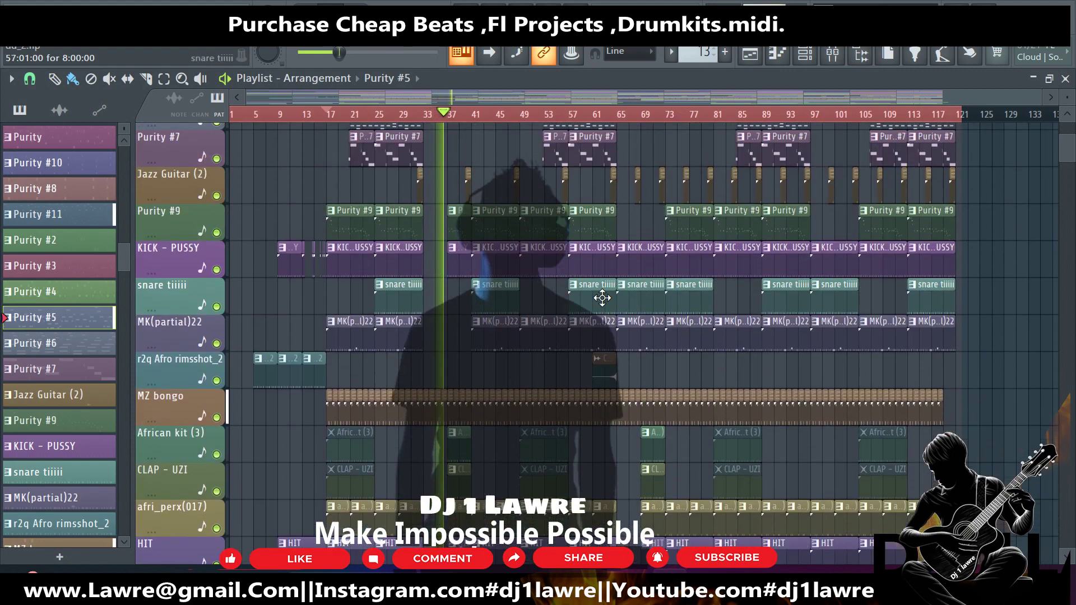
double_click(551, 393)
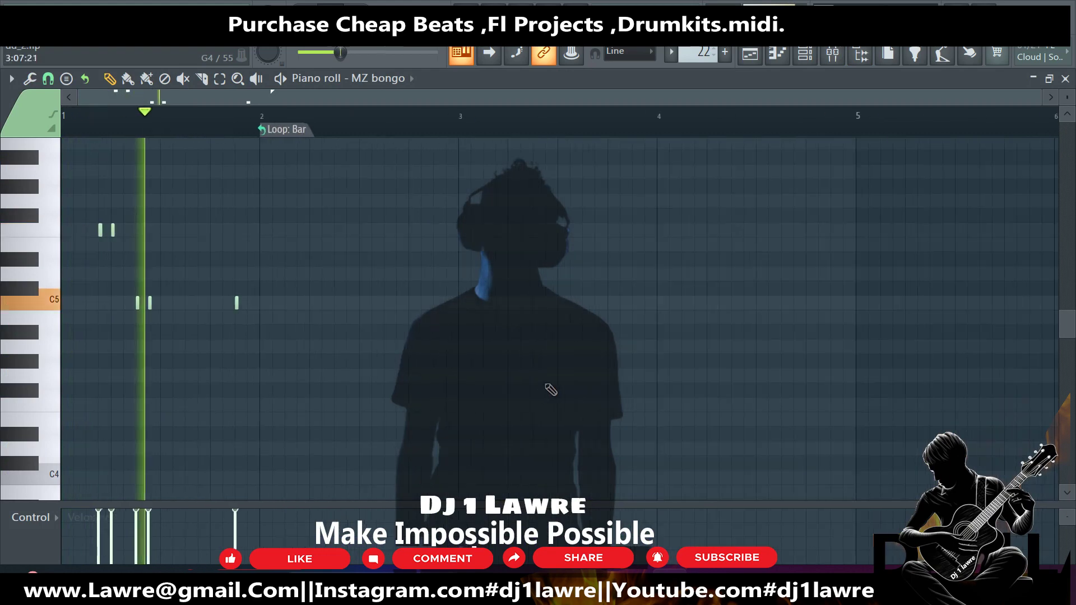
right_click(113, 230)
right_click(100, 230)
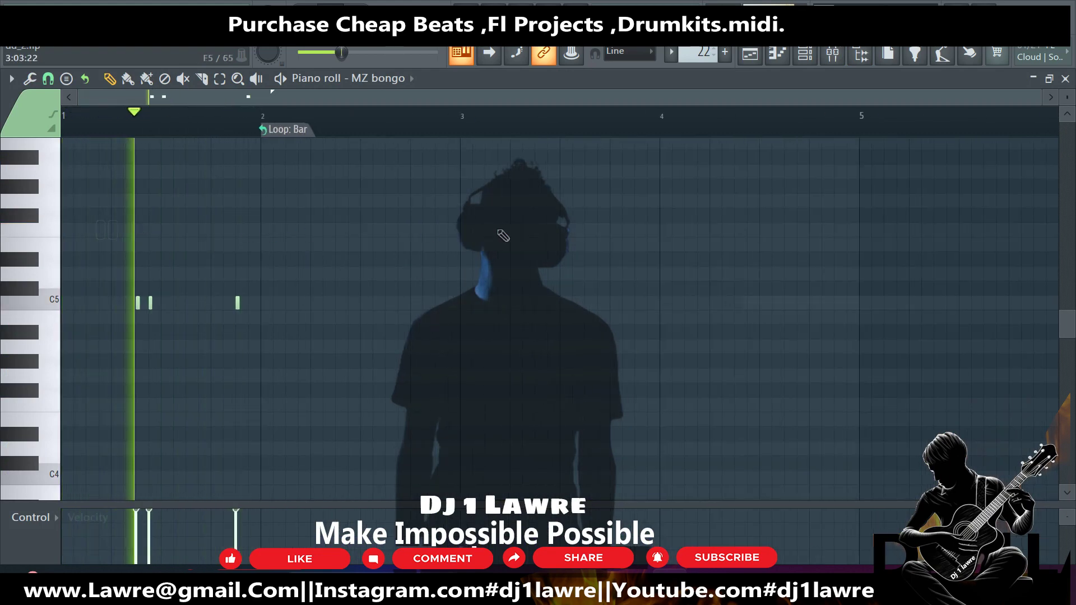
left_click(750, 53)
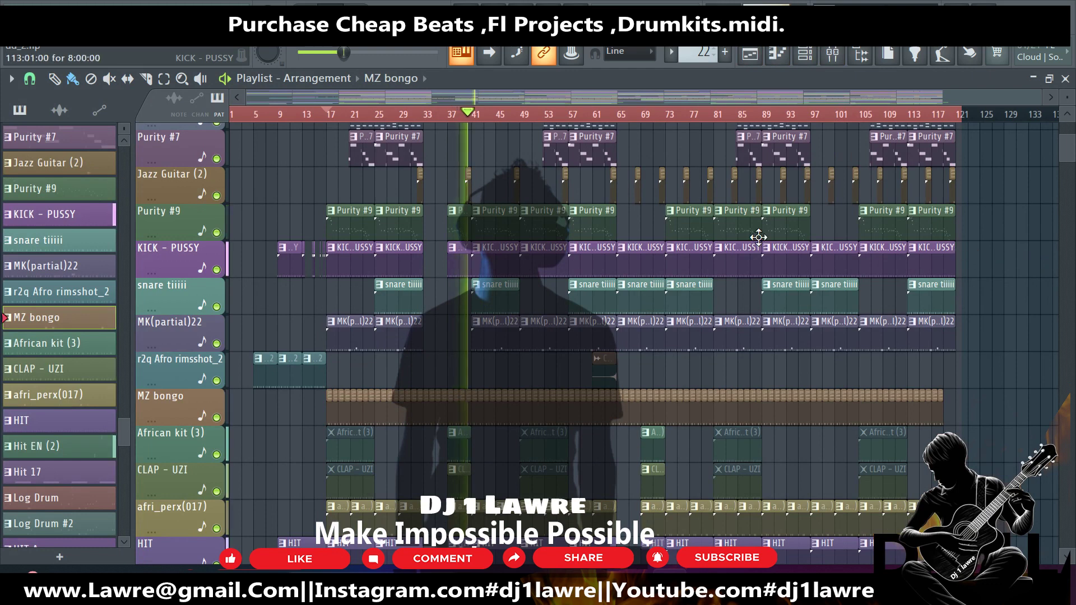
Add a Cymbal (3) clip at bar 37 on the r2q Afro rimsshot_2 track and play from there.
scroll(759, 238, "up", 1)
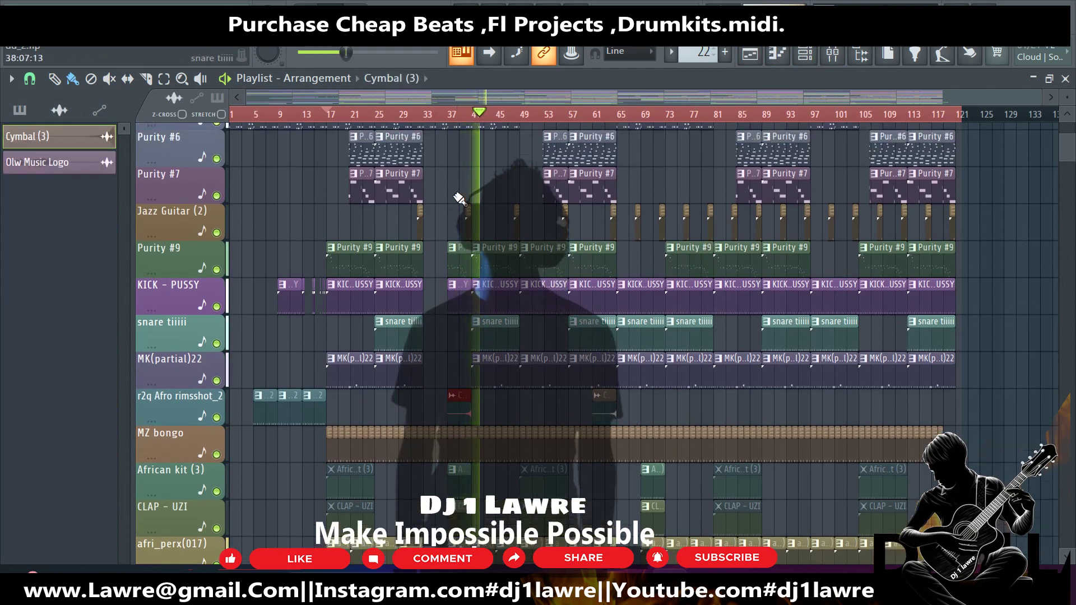
left_click(459, 119)
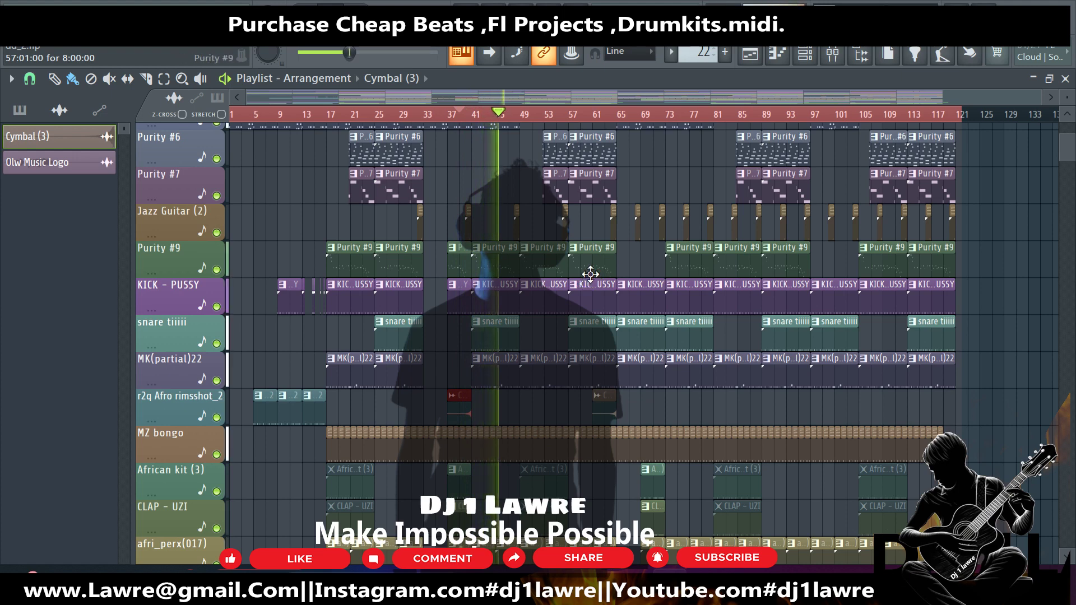
Adjust the channel volume of Hypersonic #5, used by the short clip just before bar 49, and return to the playlist.
scroll(593, 272, "up", 4)
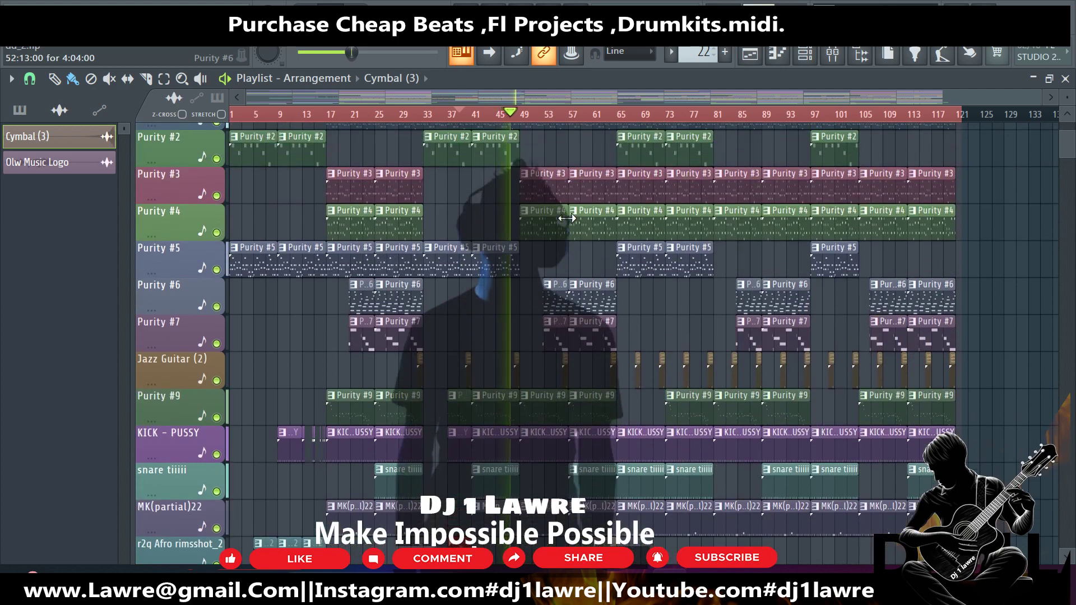
scroll(566, 218, "down", 8)
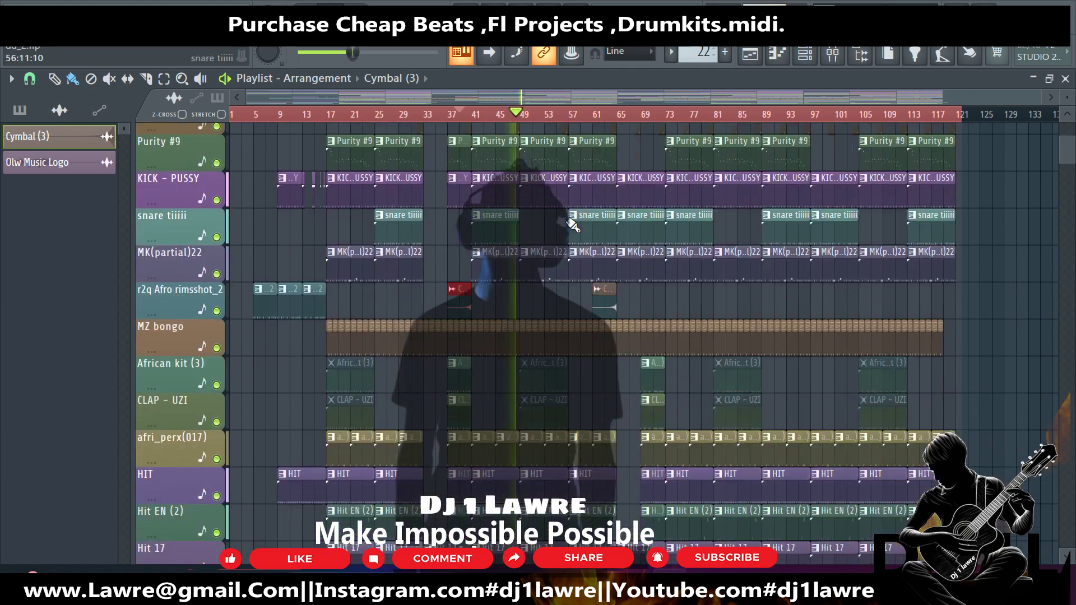
scroll(566, 224, "down", 5)
scroll(564, 223, "up", 11)
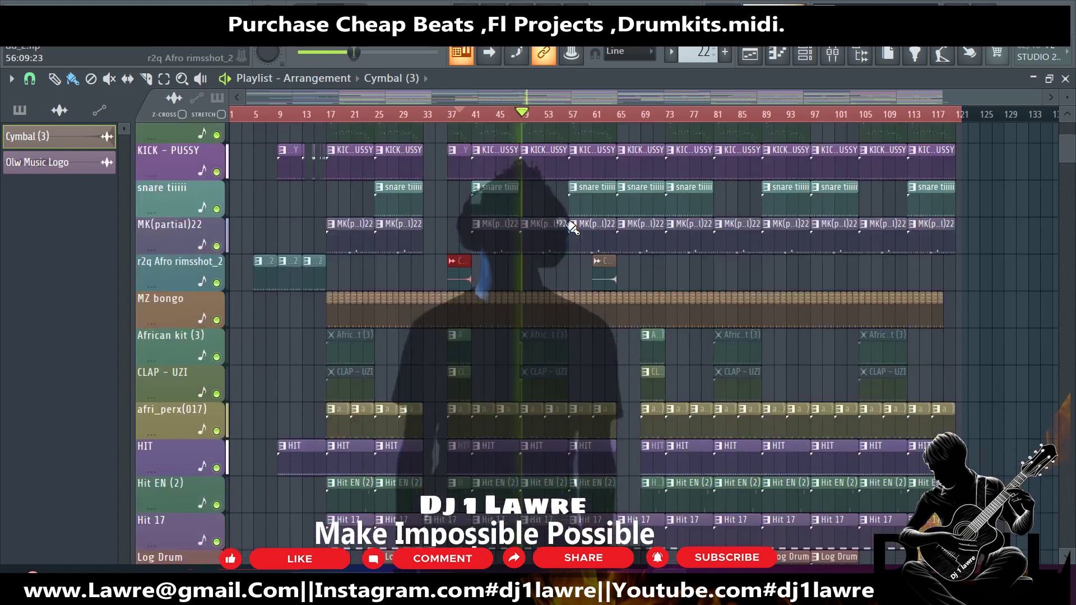
scroll(564, 224, "up", 8)
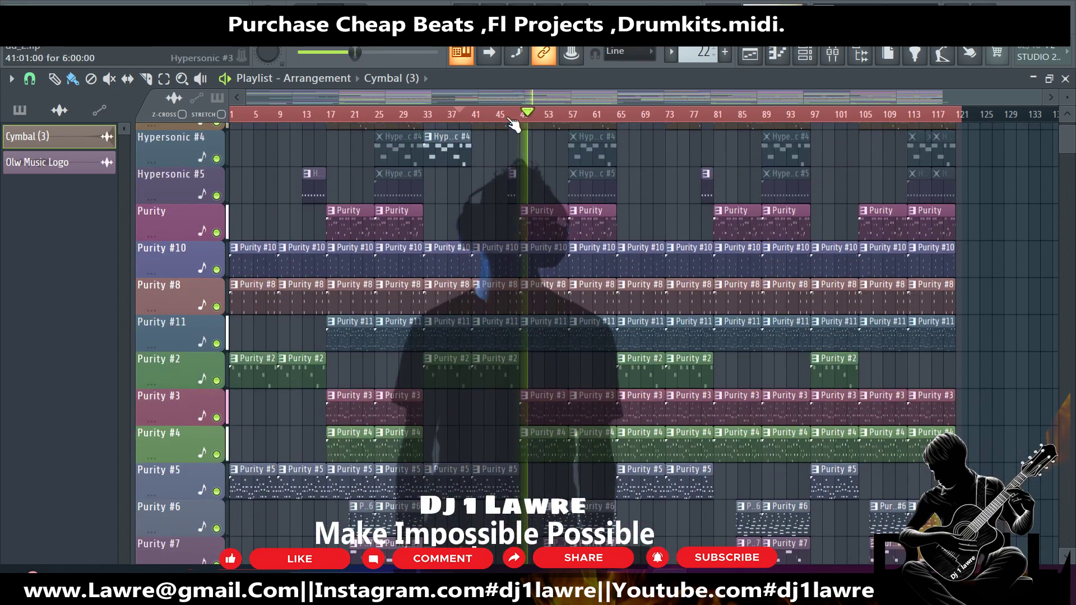
double_click(511, 185)
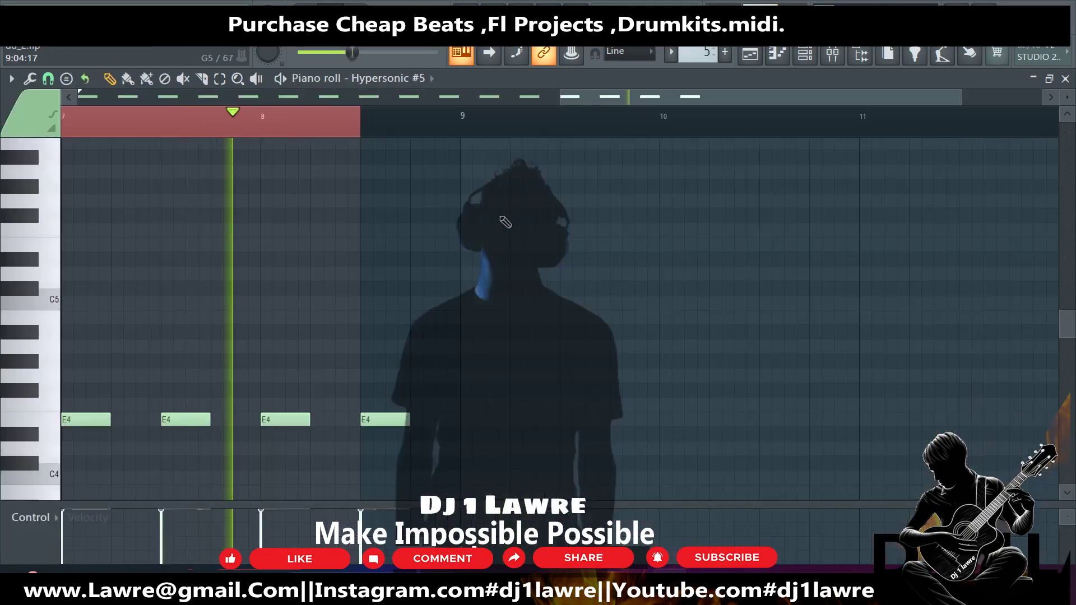
left_click(805, 54)
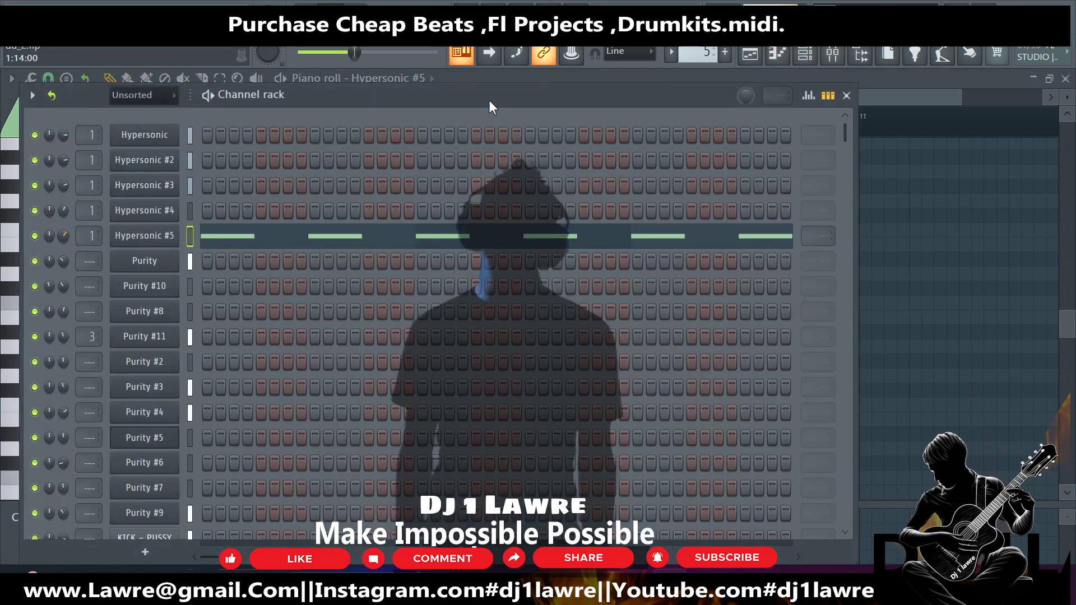
left_click(750, 54)
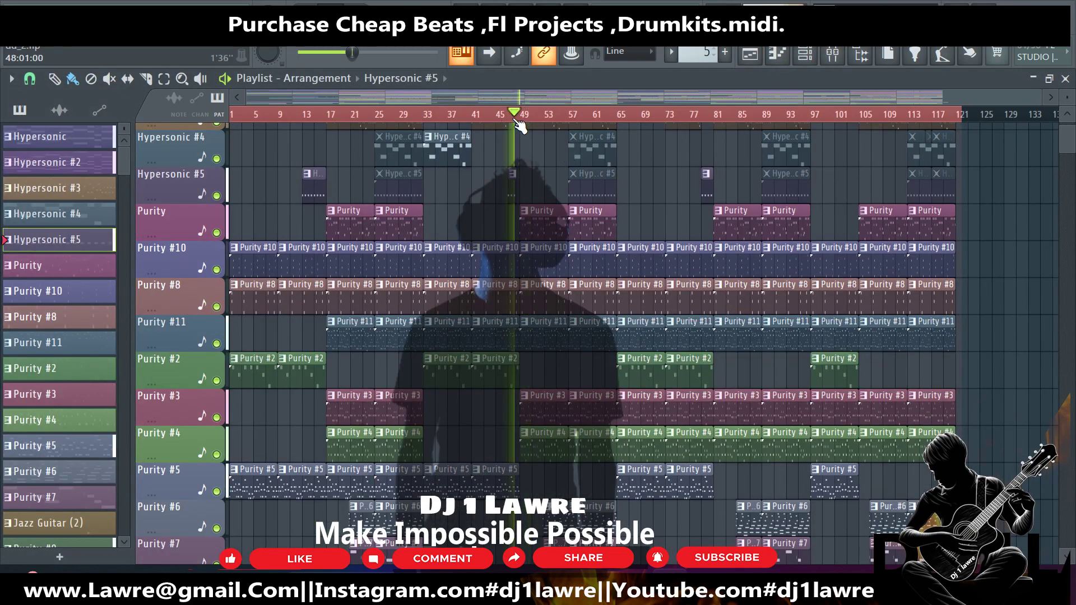
Shorten the KICK - PUSSY and MK(partial)22 clips that start at bar 49 so they end at bar 56.
scroll(583, 217, "up", 2)
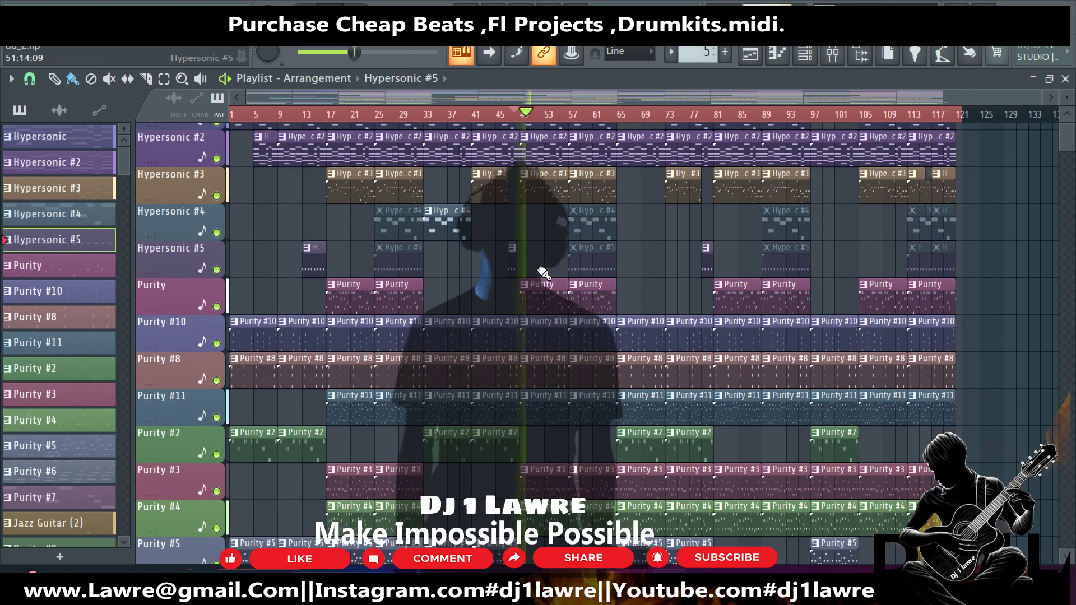
scroll(617, 280, "up", 3, "ctrl")
scroll(617, 308, "down", 9)
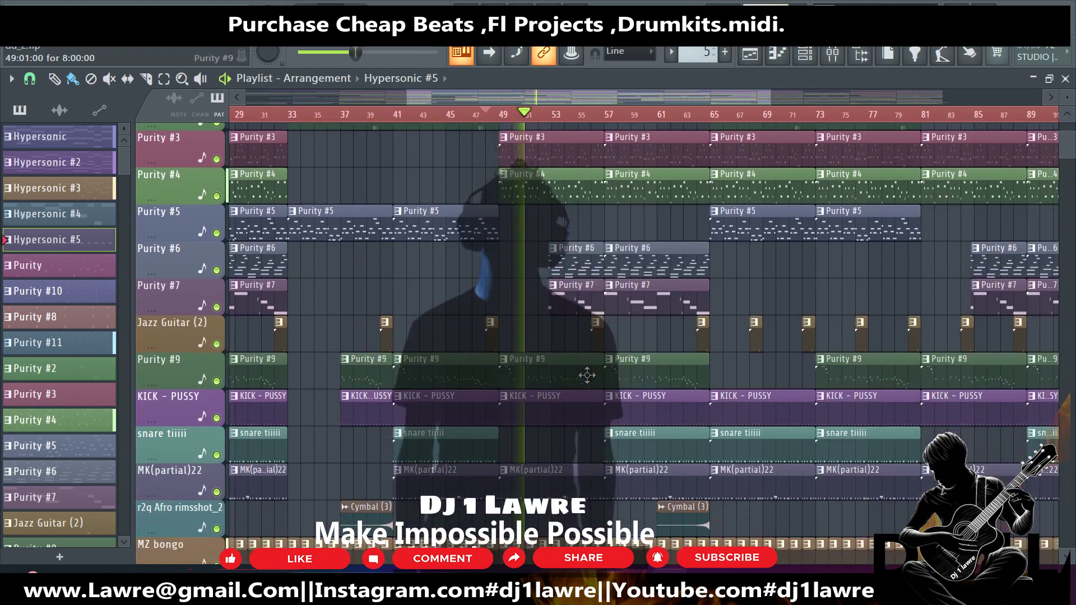
scroll(587, 375, "down", 1)
left_click_drag(587, 375, 604, 443)
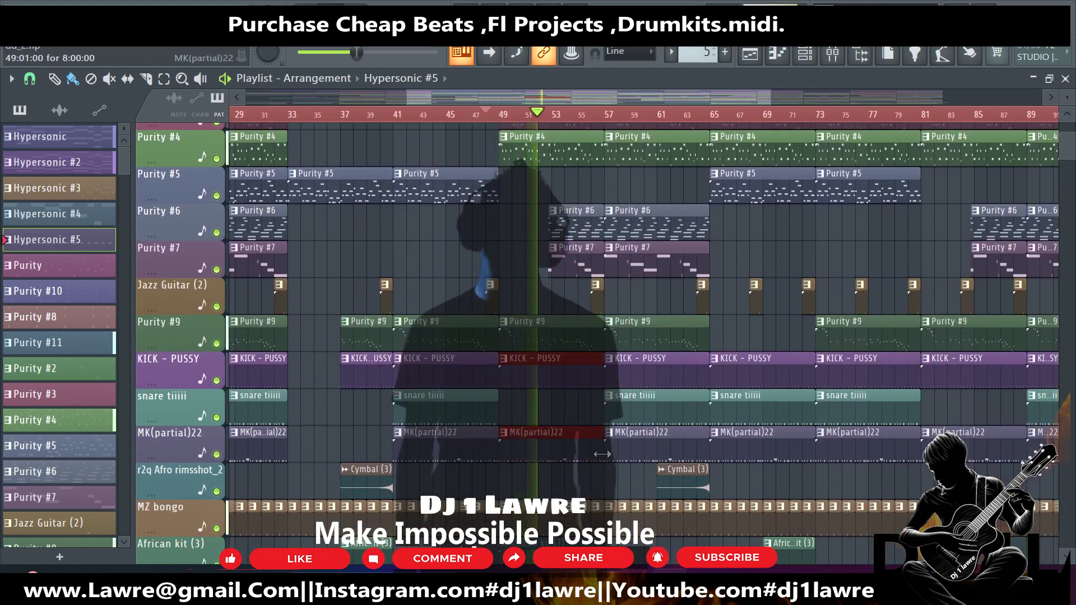
scroll(600, 456, "up", 2, "ctrl")
scroll(596, 460, "down", 5)
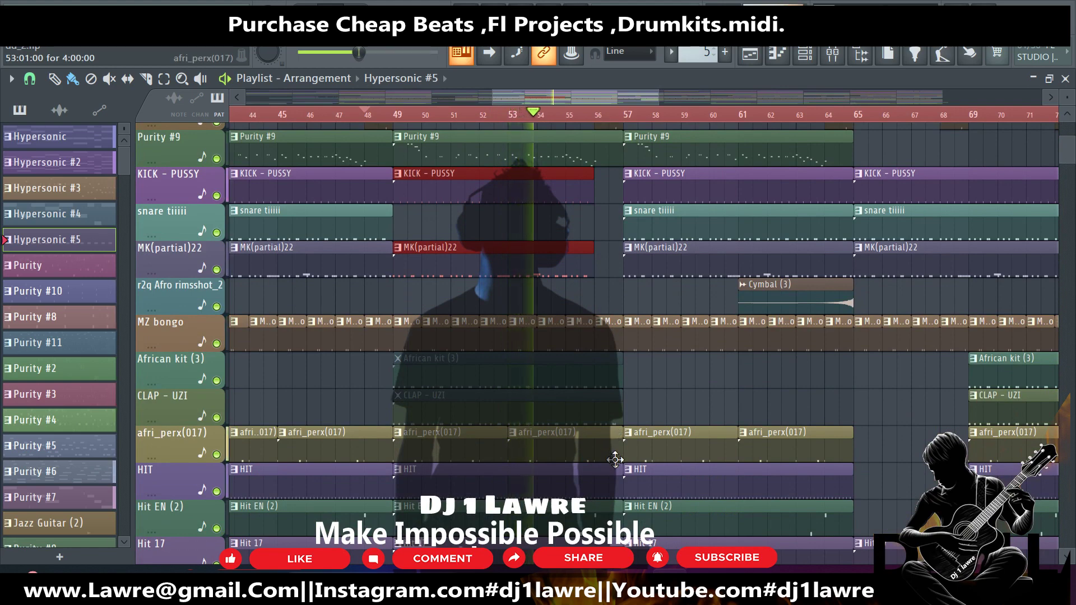
Inspect the SY_Clp note in the Jazz Guitar (2) clip at bar 56, and play the arrangement from that bar.
scroll(615, 460, "down", 20)
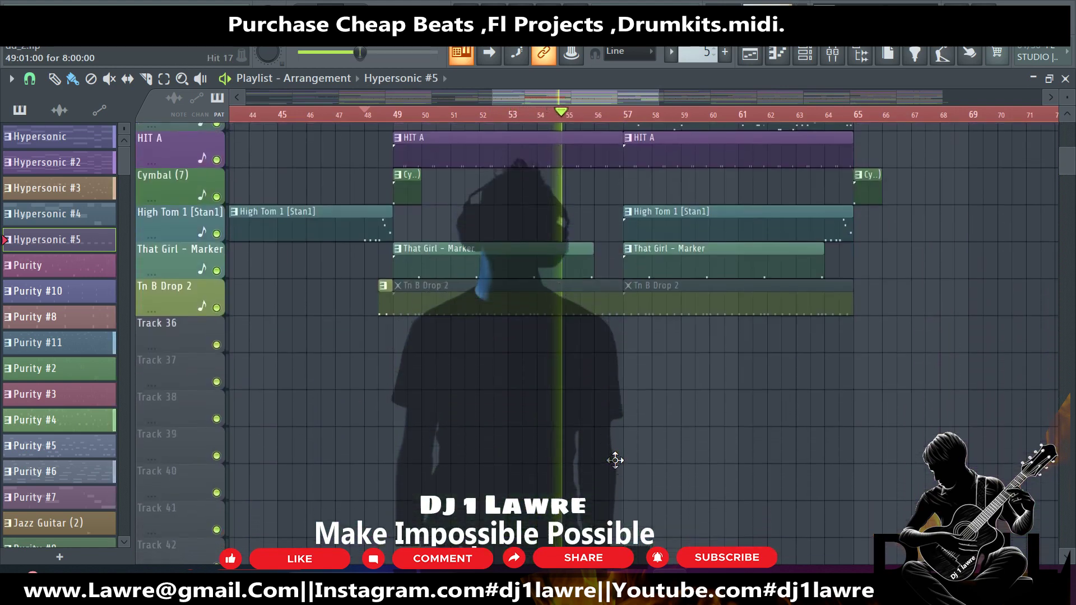
scroll(616, 460, "up", 20)
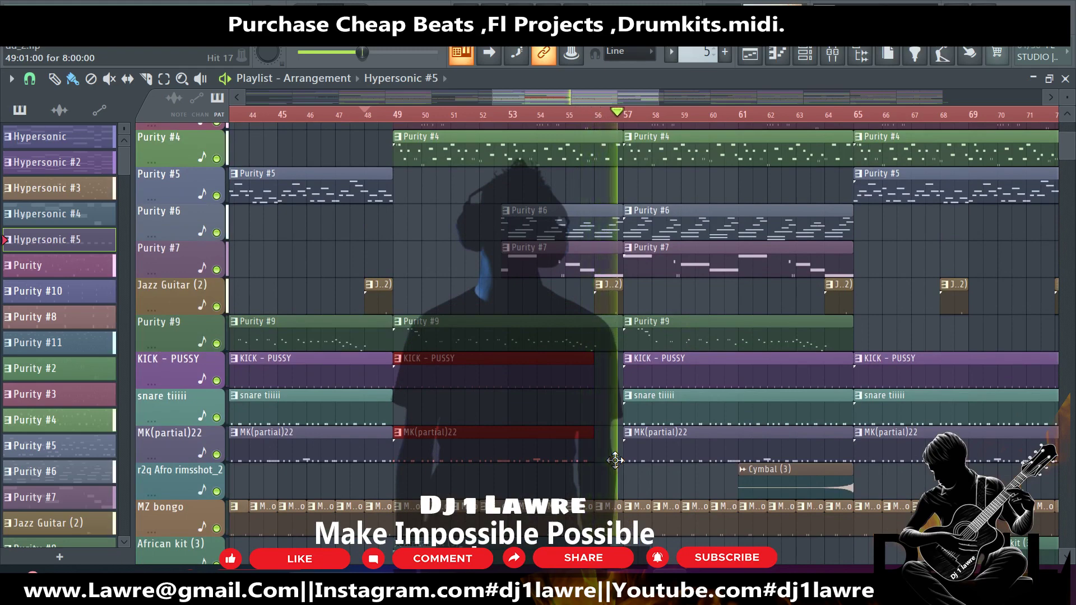
double_click(617, 298)
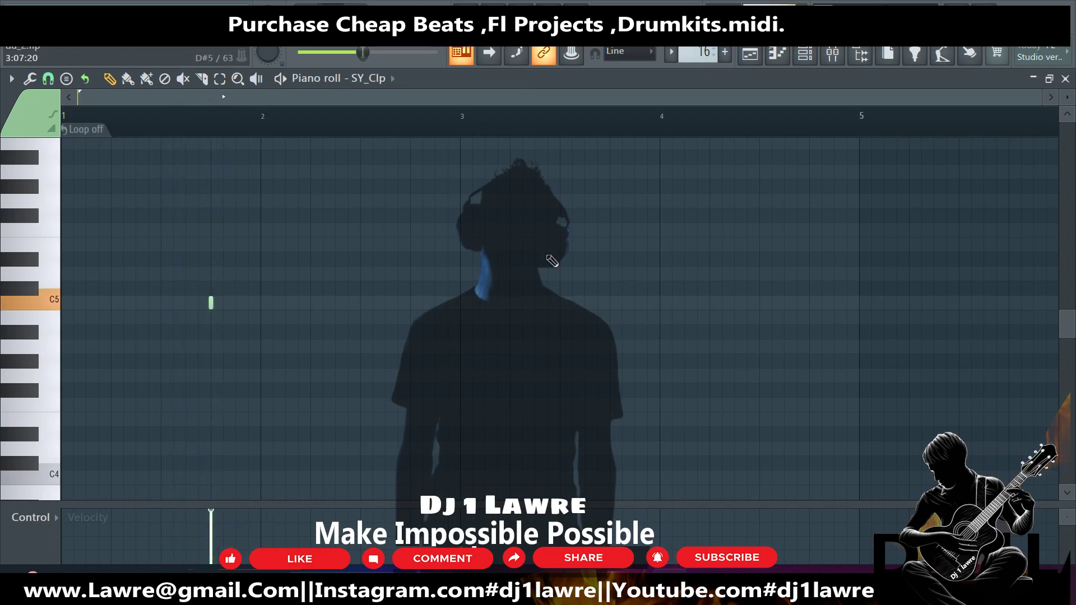
key("F5")
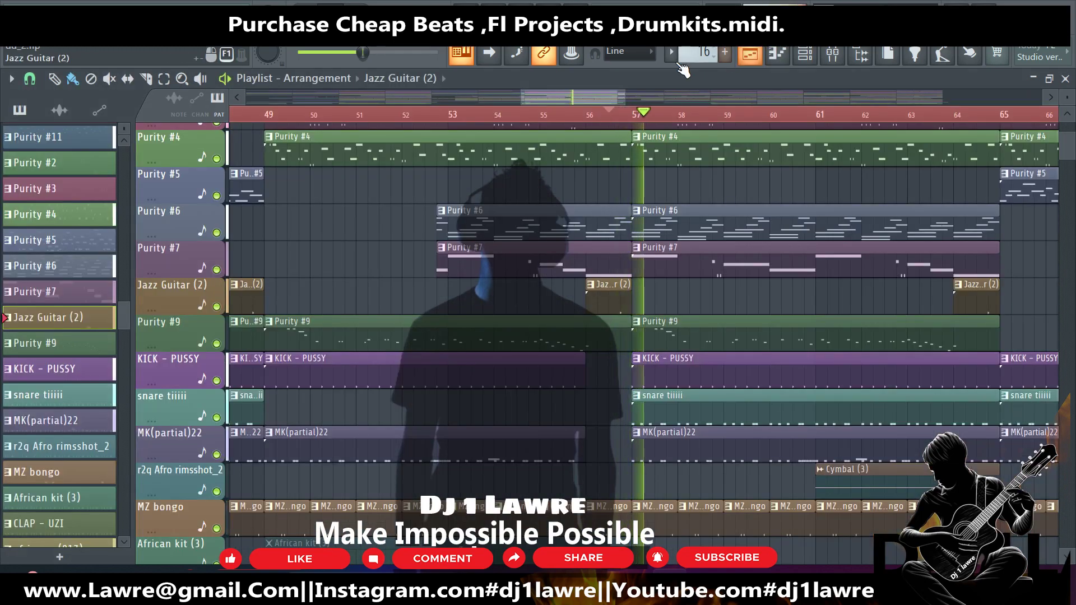
left_click(586, 115)
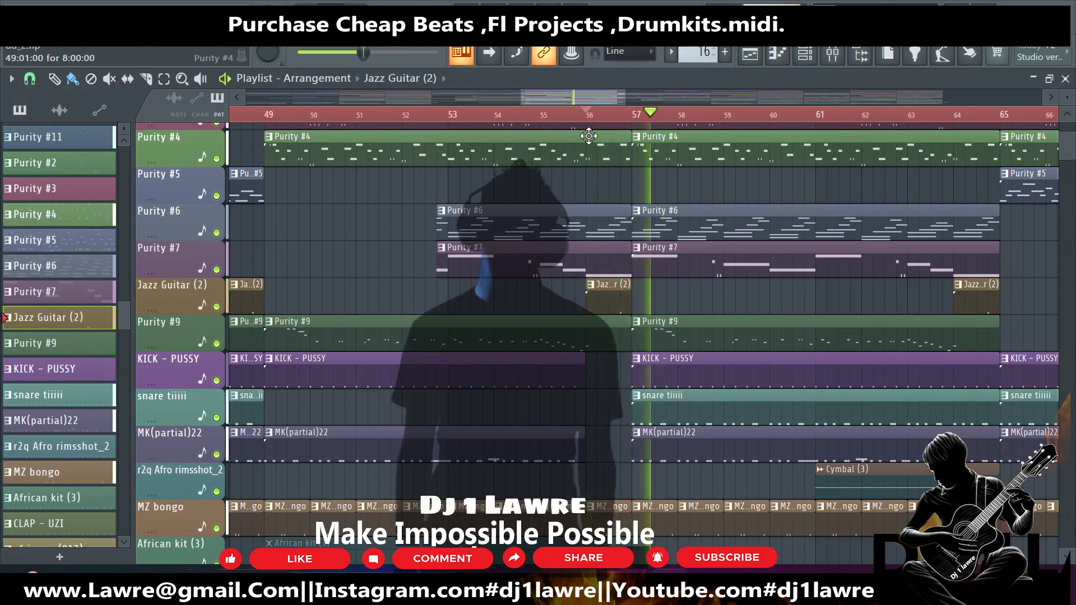
Add a four-bar Cymbal (3) clip at bar 53 on the r2q Afro rimsshot_2 track and play the transition into bar 57.
scroll(588, 136, "down", 2)
scroll(647, 211, "down", 4)
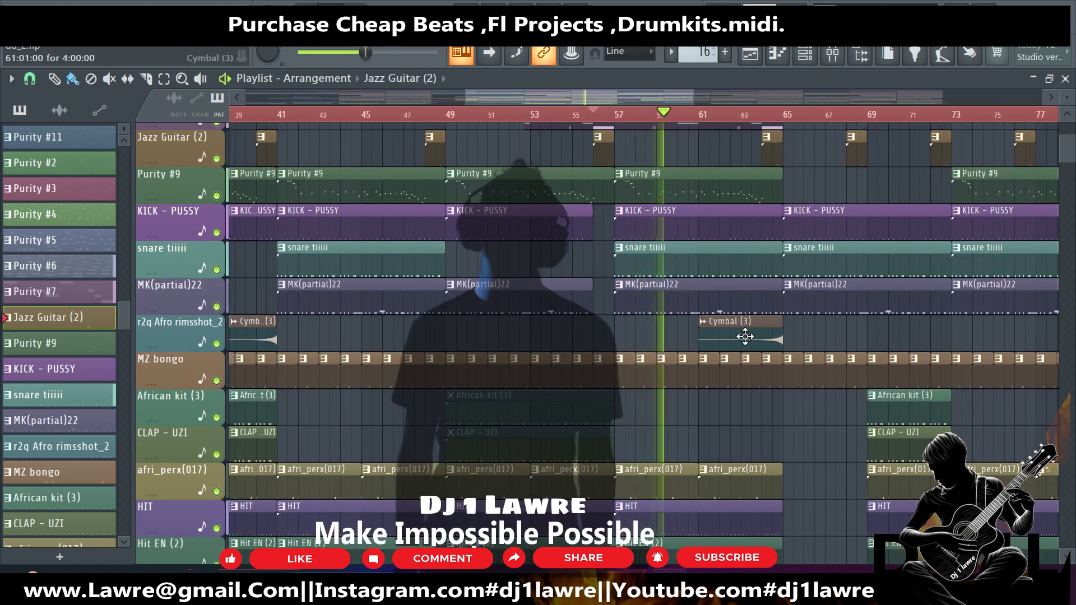
left_click(536, 336)
key("space")
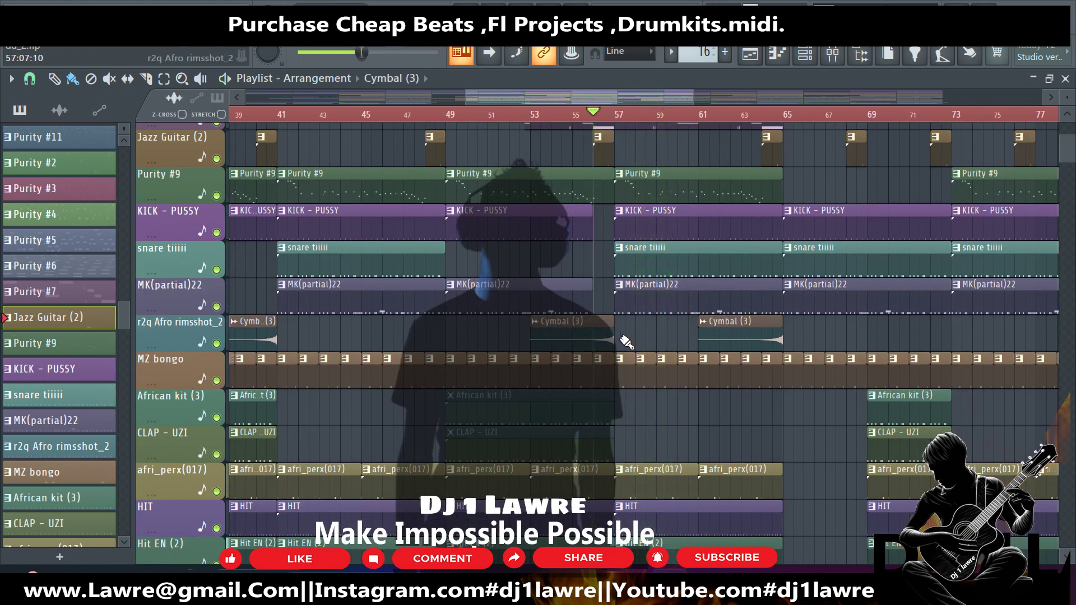
scroll(560, 283, "up", 3)
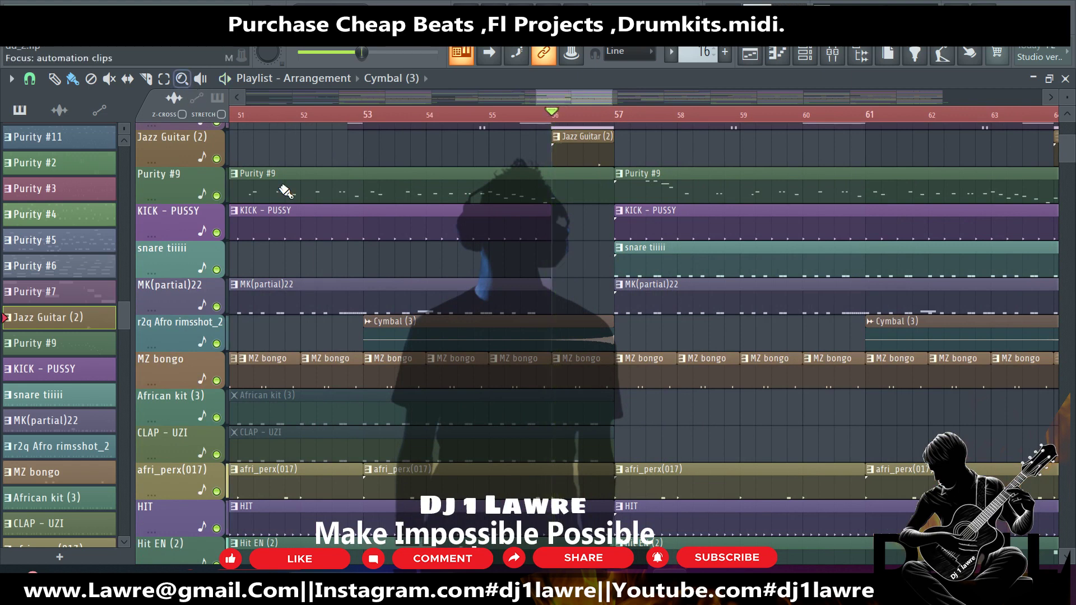
key("space")
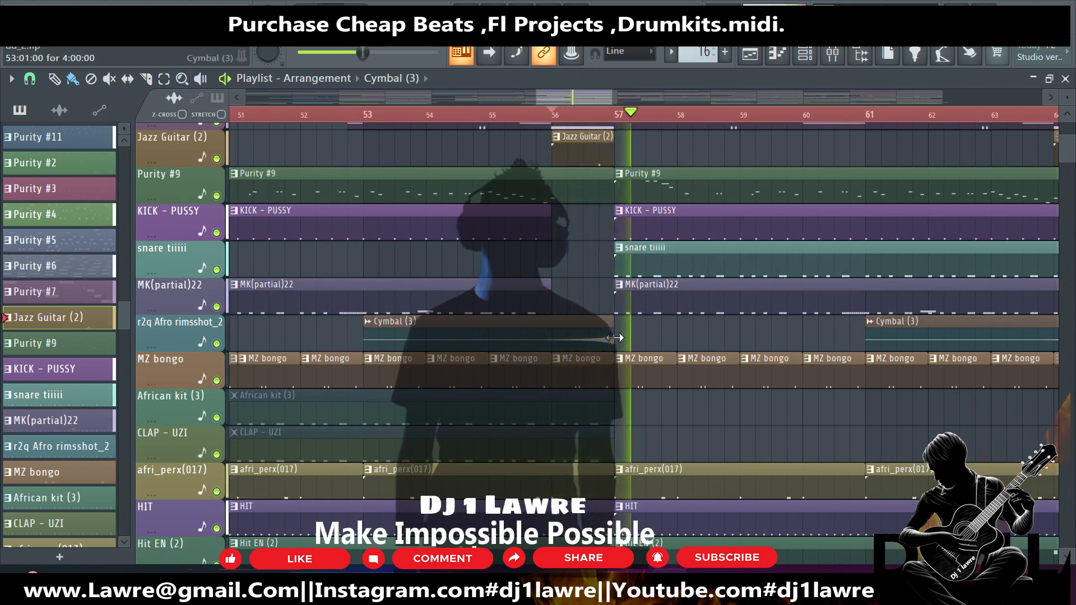
scroll(614, 339, "down", 3)
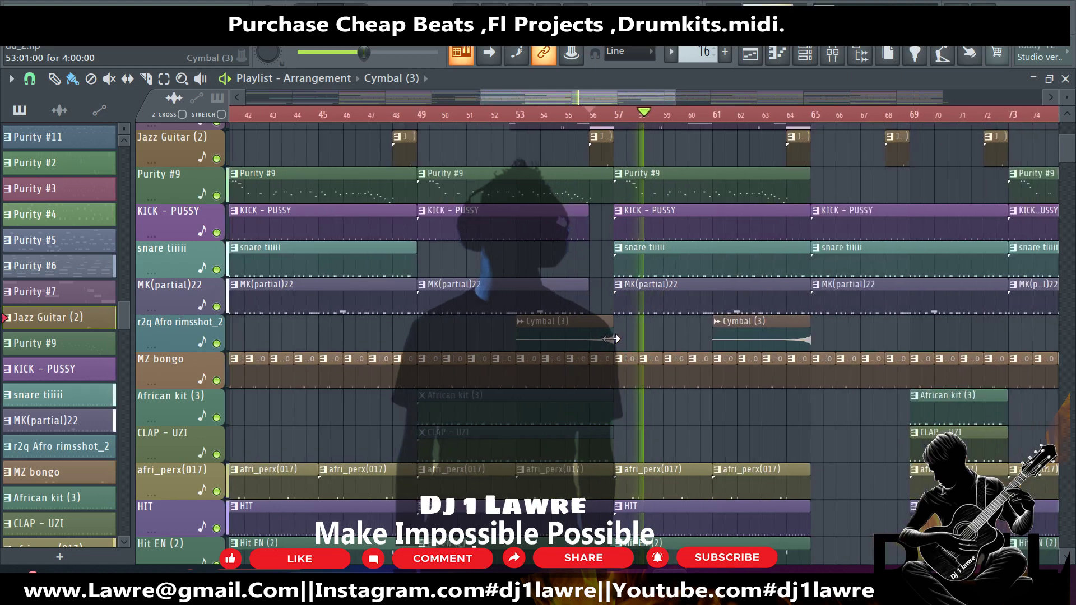
Add a Cymbal (7) clip at bar 57 on the Cymbal (7) track.
scroll(652, 314, "down", 5)
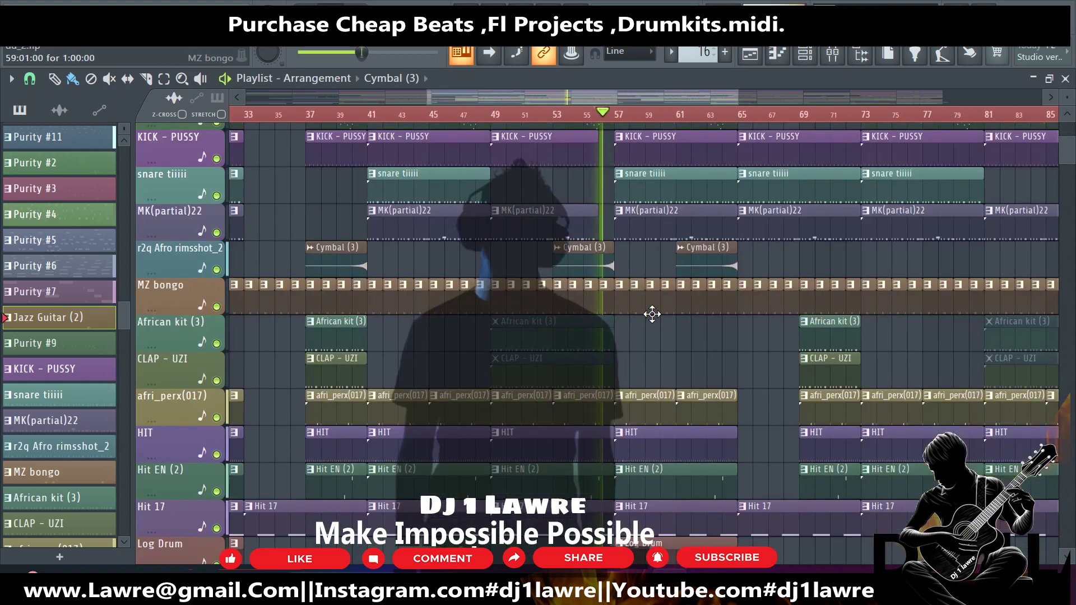
scroll(652, 314, "down", 5)
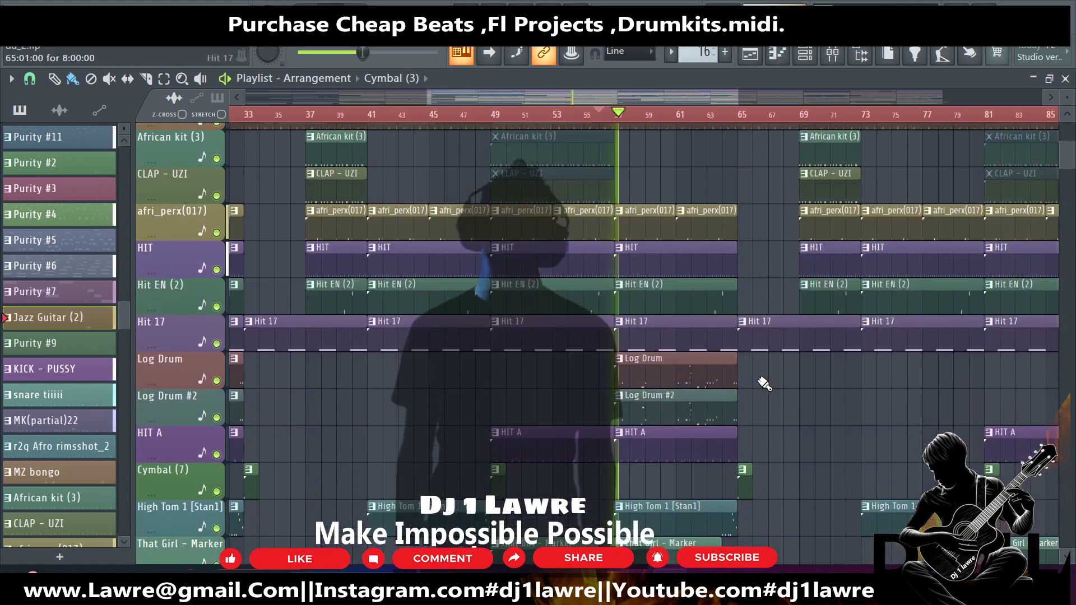
left_click(619, 477)
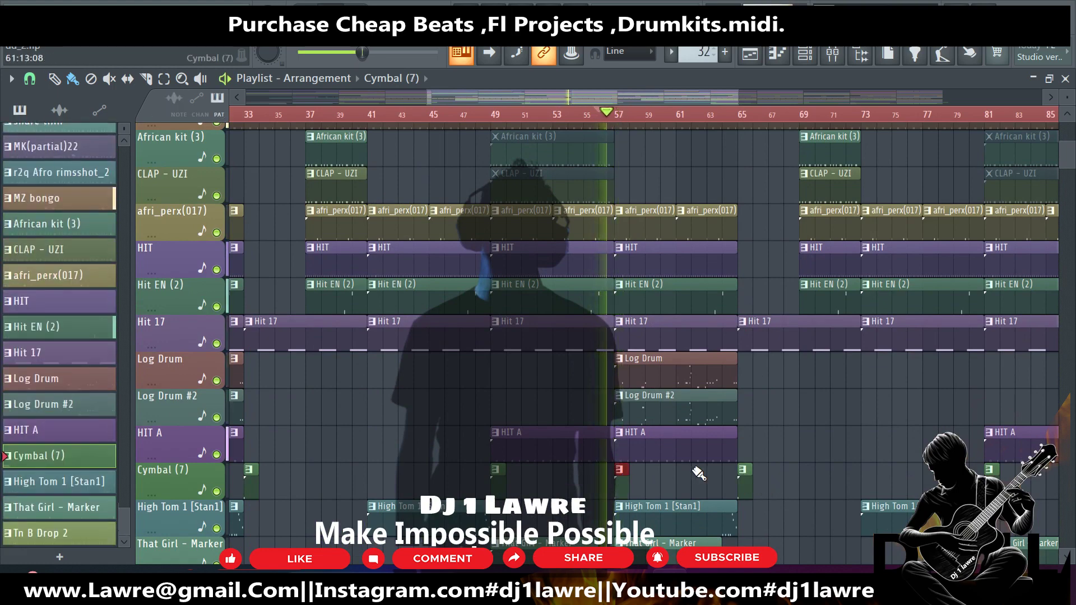
scroll(699, 473, "down", 3)
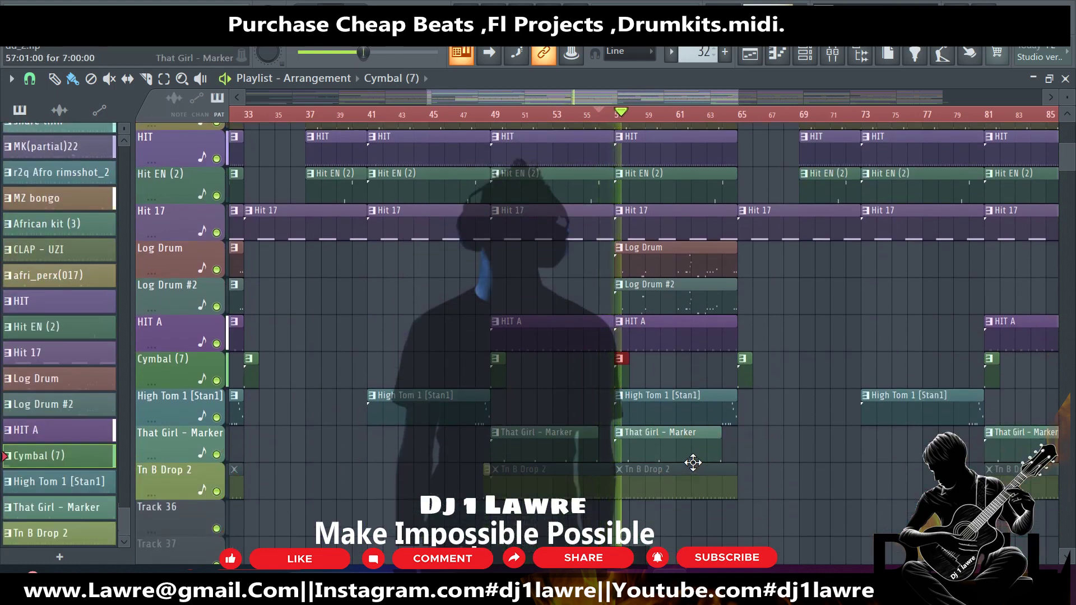
scroll(696, 460, "down", 3)
Add Cymbal (3) clips at bars 77, 101 and 117 on the r2q Afro rimsshot_2 track.
scroll(724, 457, "up", 9)
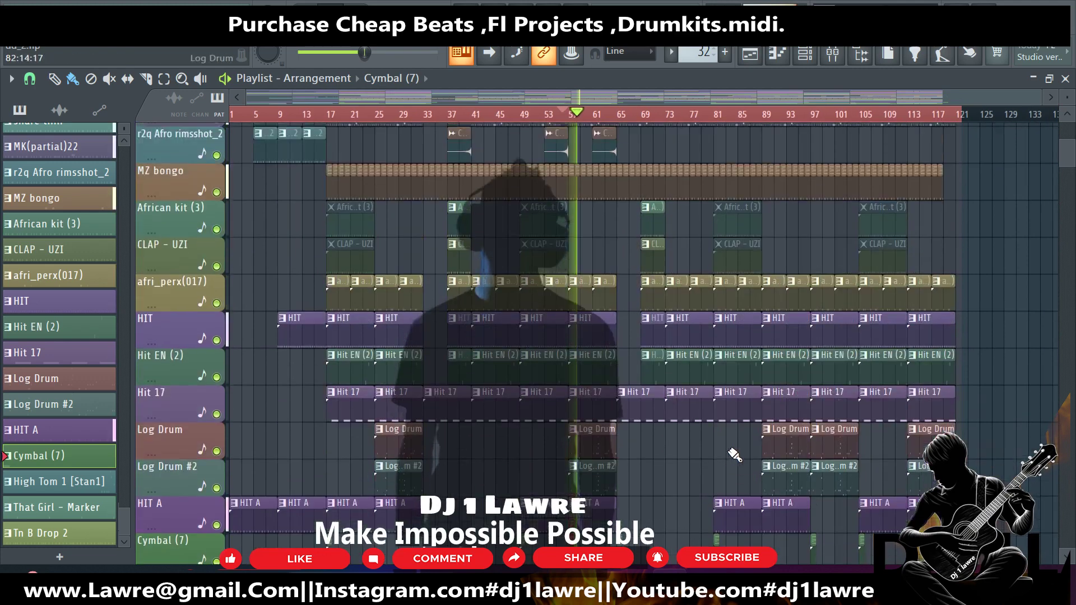
scroll(735, 455, "up", 4)
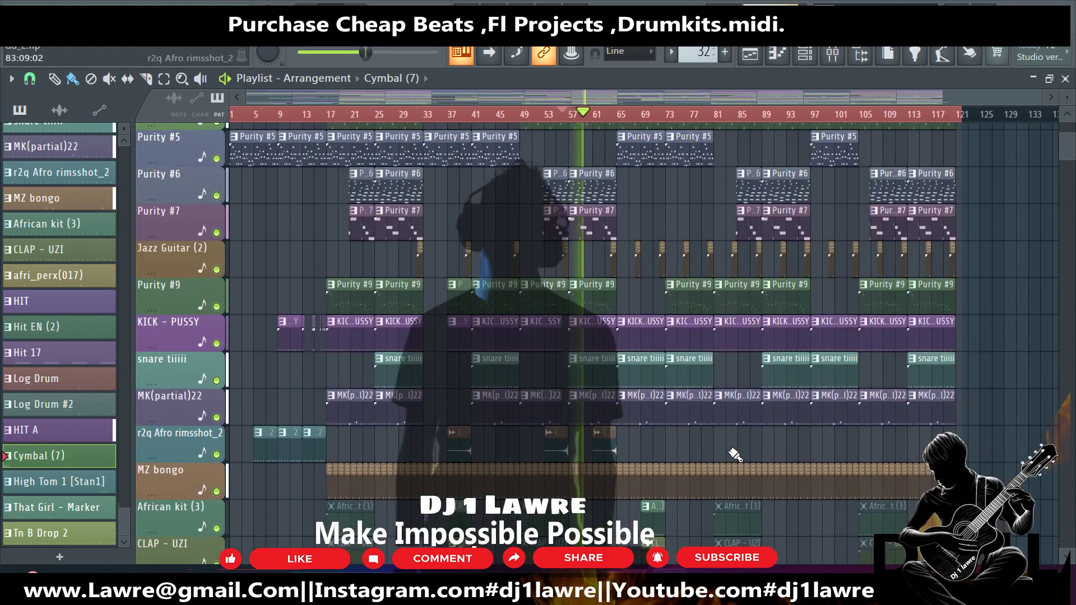
left_click(701, 454)
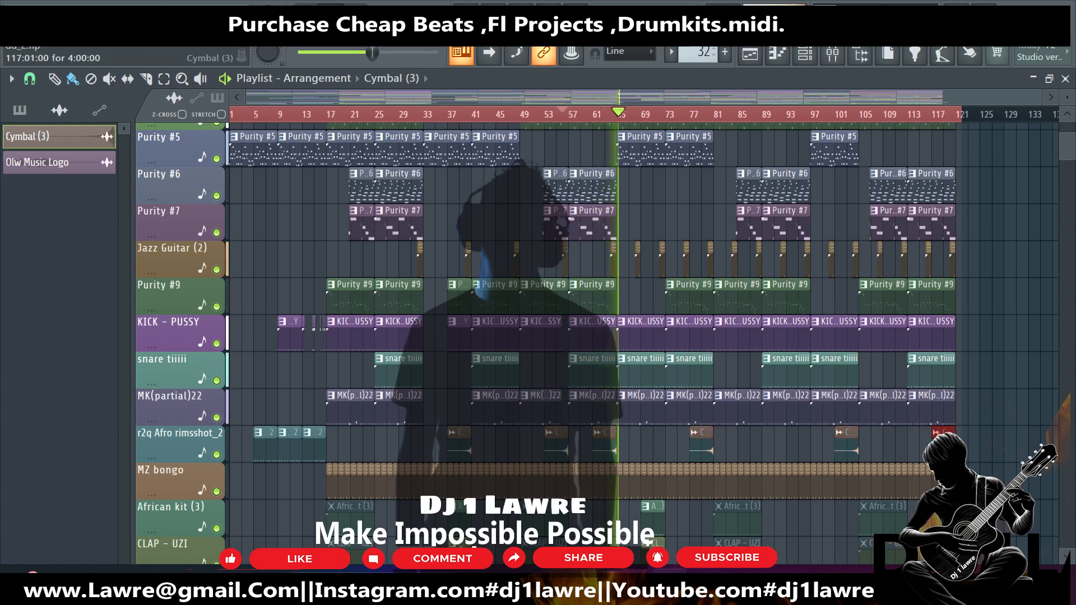
Check the High Tom 1 [Stan1] notes and its channel in the channel rack, and return to the playlist.
scroll(608, 370, "down", 10)
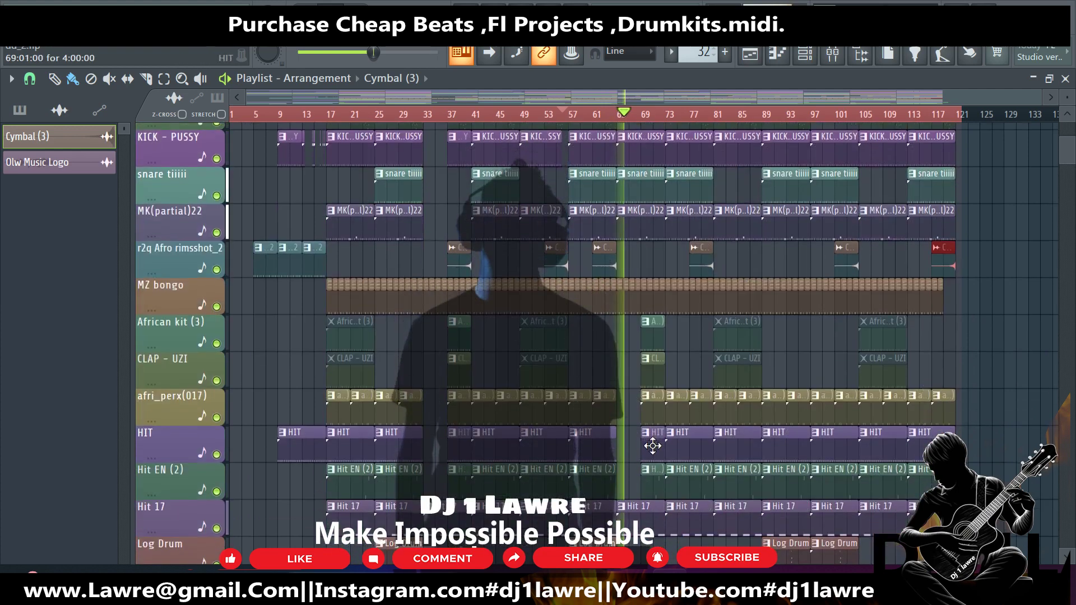
double_click(607, 370)
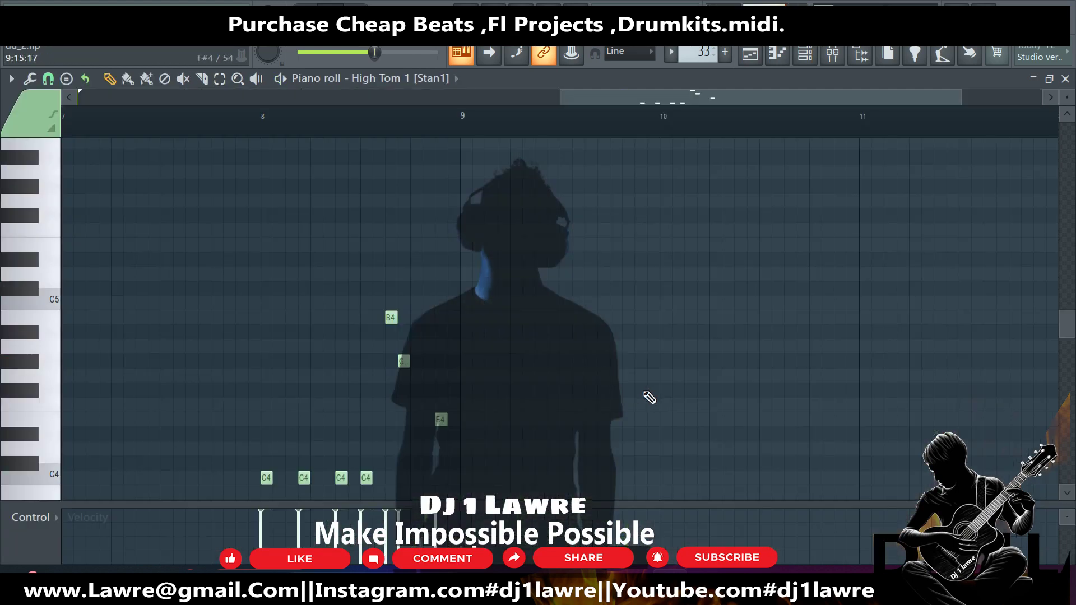
left_click(807, 56)
scroll(389, 443, "down", 15)
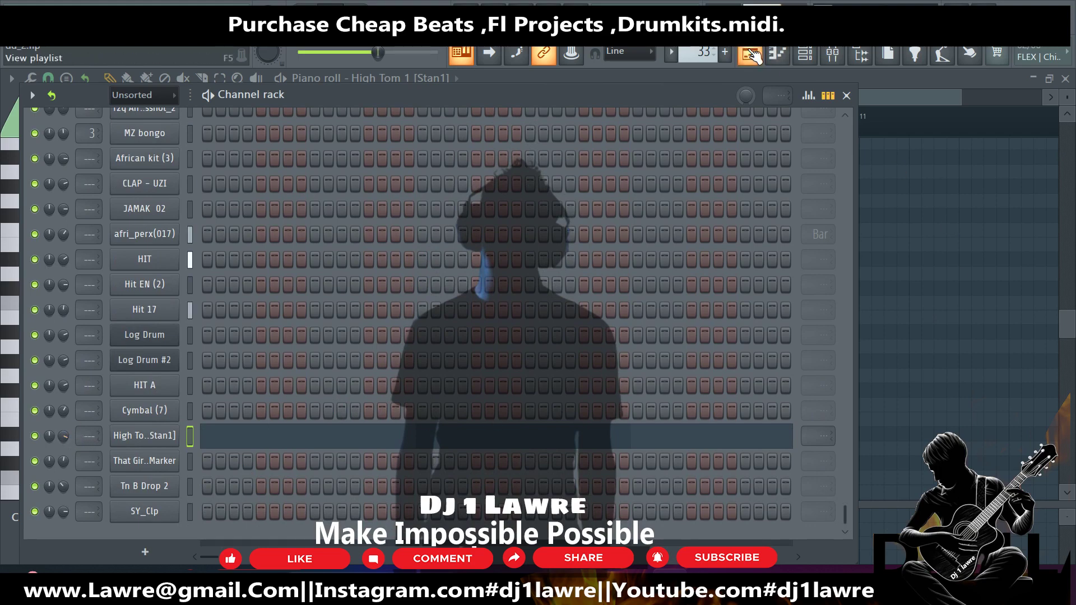
left_click(750, 53)
scroll(727, 193, "up", 10)
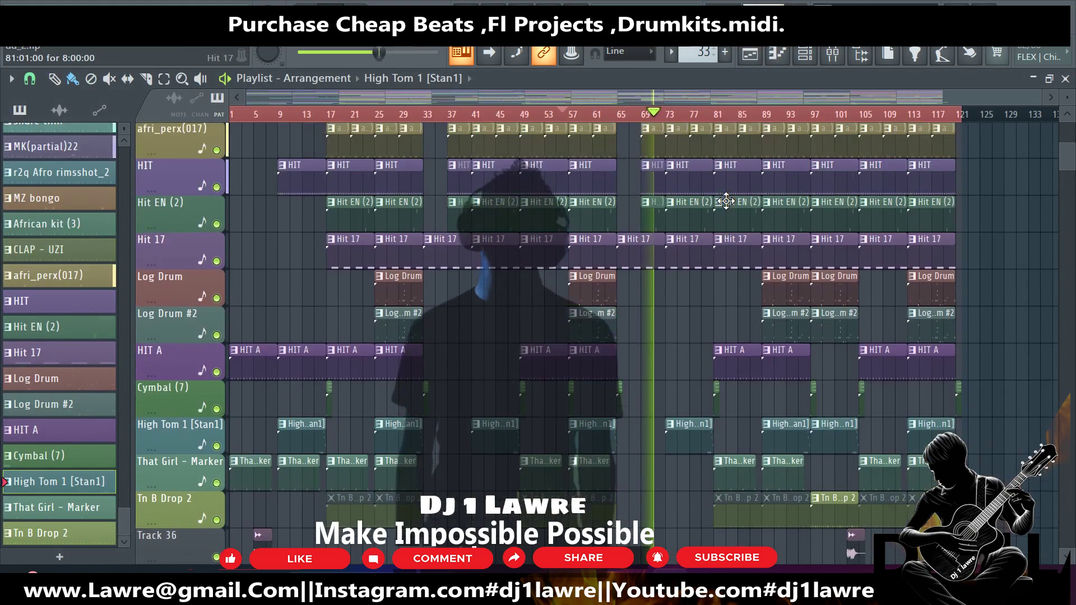
scroll(733, 203, "up", 3)
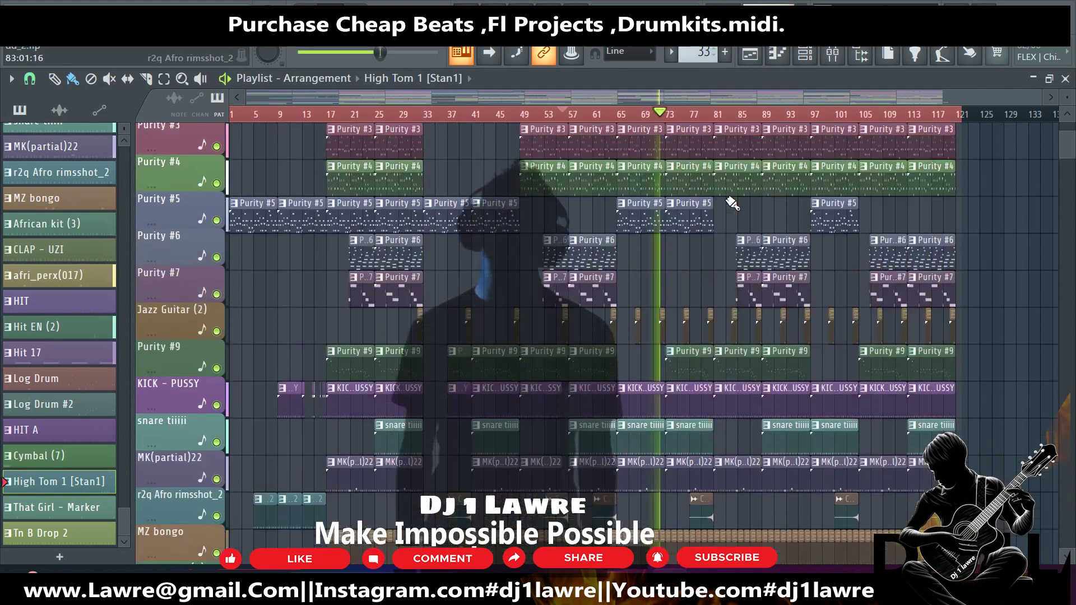
Stop playback and save the project.
key("ctrl+s")
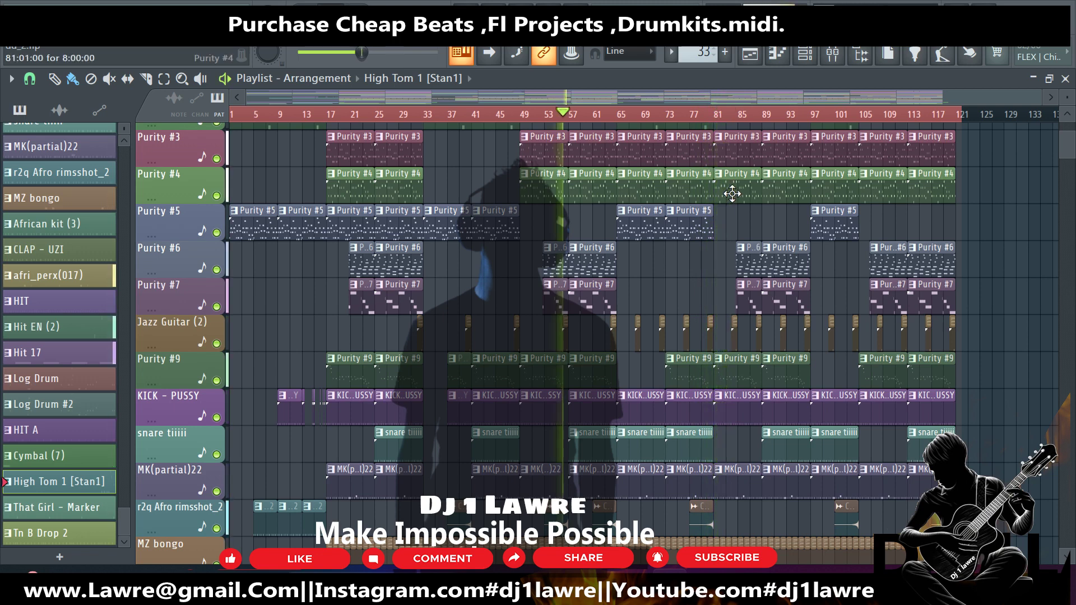
left_click(355, 14)
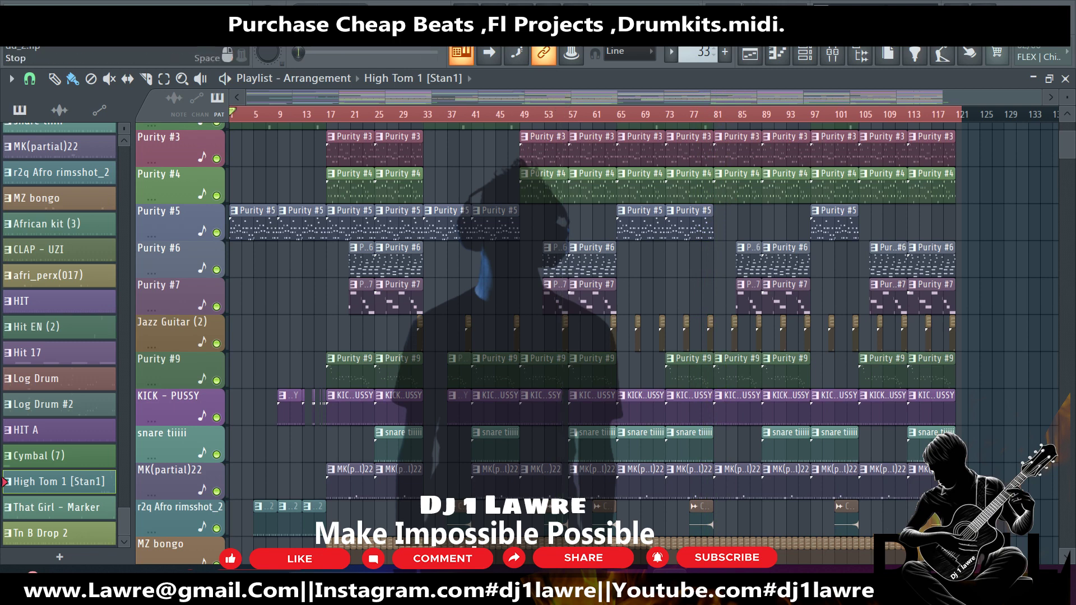
key("ctrl+s")
Enter "THANKS FOR WATCHING ENJOY THE FULL BEAT PLEASE SUBSCRIBE FOR MORE VIDEOS SEE YOU AGAIN FOR KNOW" as the project comments.
left_click(168, 5)
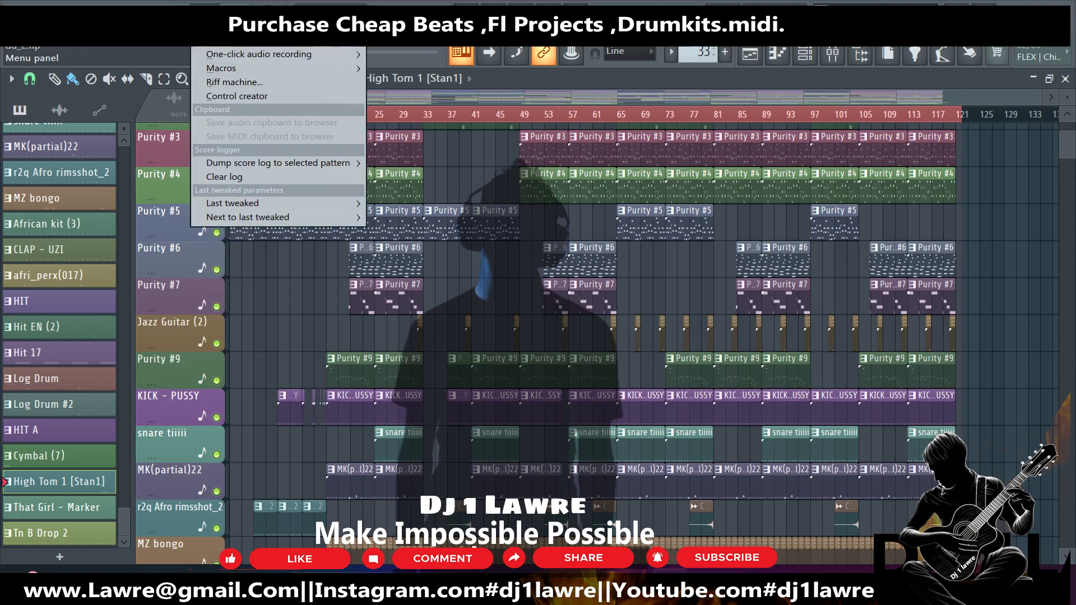
left_click(196, 80)
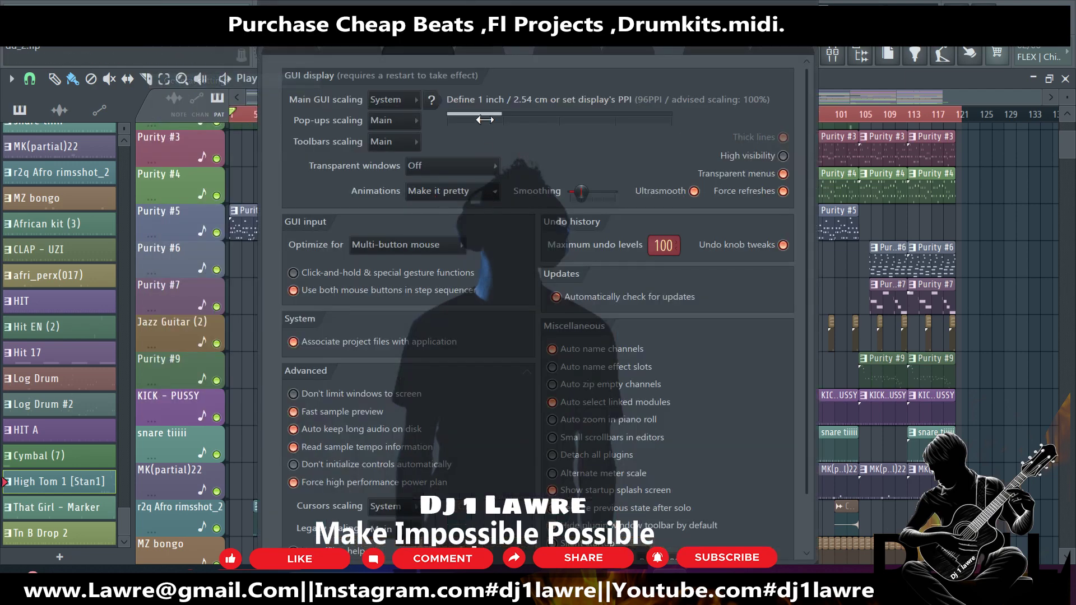
left_click(632, 49)
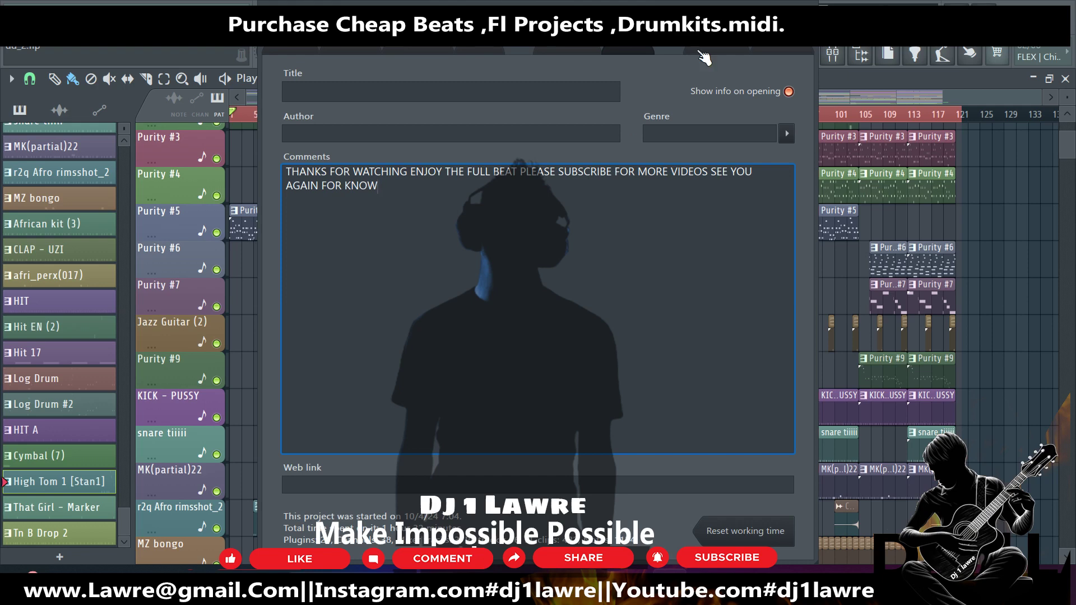
key("Escape")
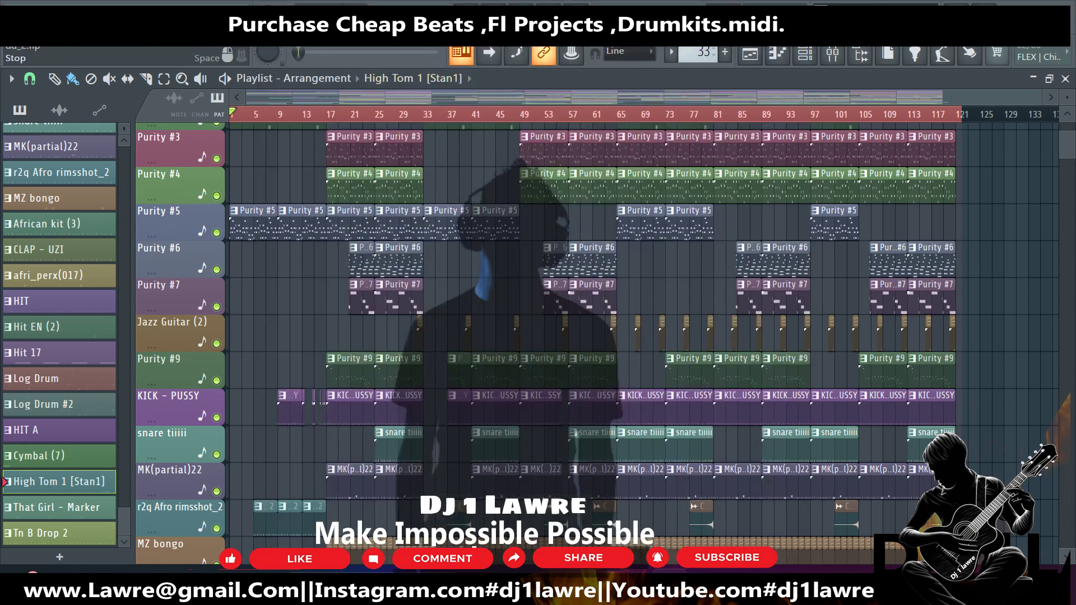
Select the Hypersonic pattern and examine its chords in the piano roll during playback.
left_click(805, 53)
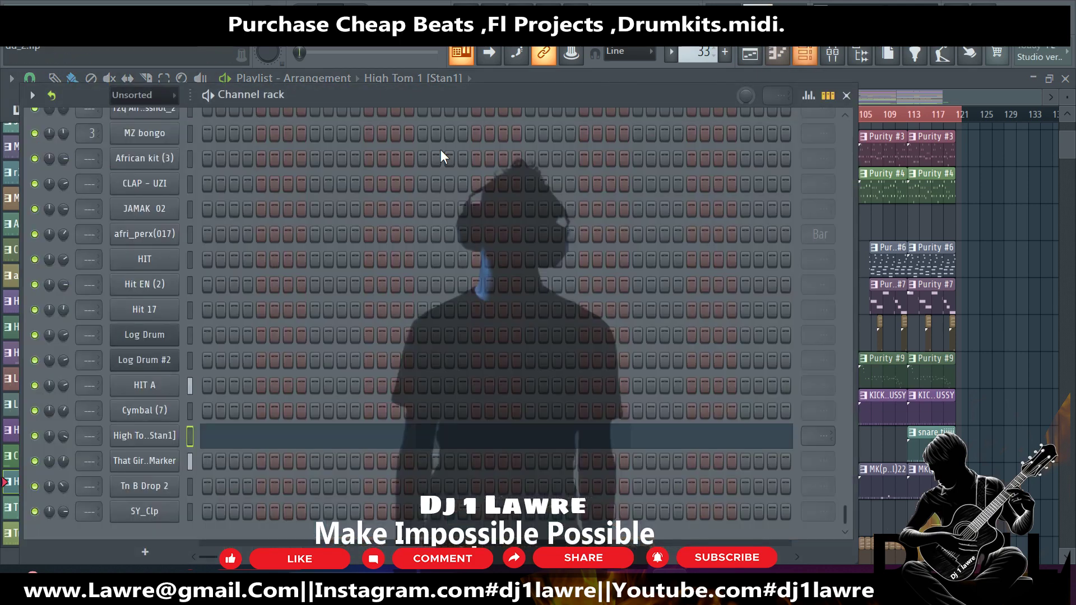
left_click(698, 51)
left_click(453, 208)
scroll(449, 205, "up", 8)
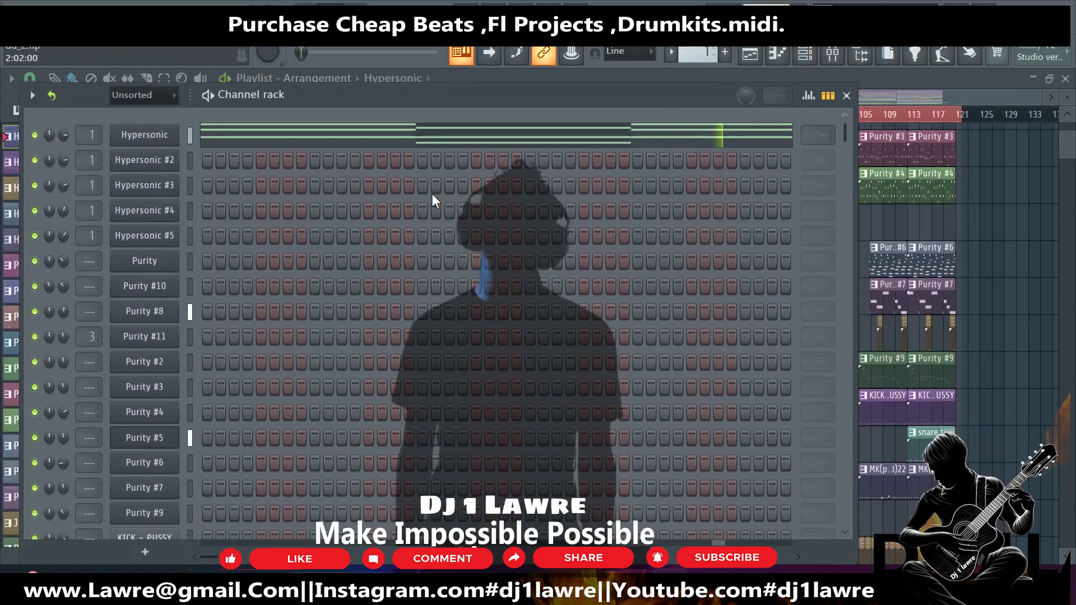
left_click(397, 142)
scroll(447, 187, "down", 3)
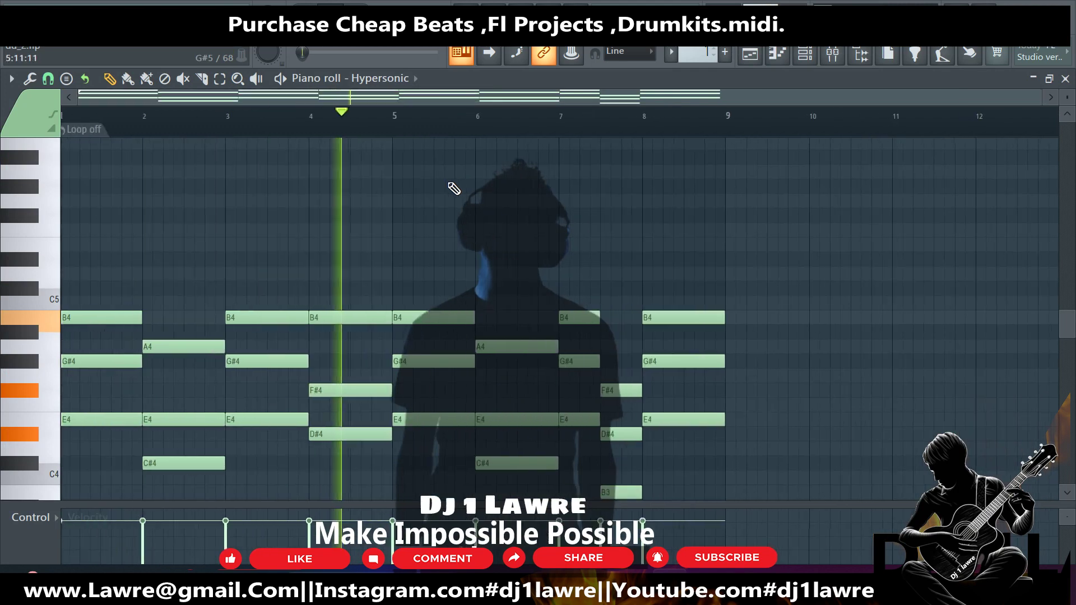
Select the Hypersonic #2 and Hypersonic #3 patterns in turn and view the notes of each in the piano roll.
left_click(1066, 78)
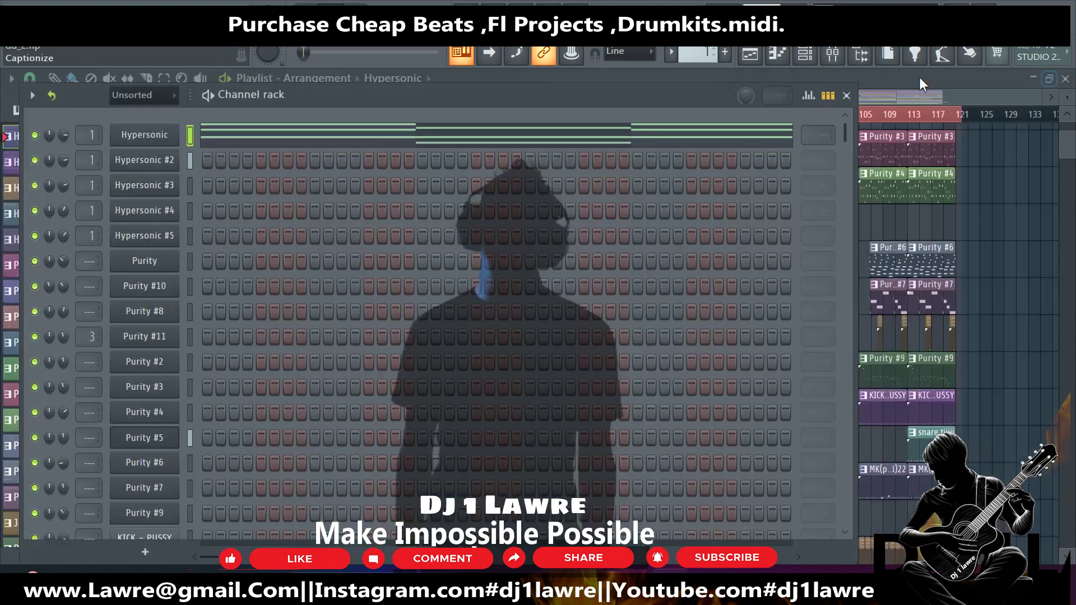
left_click(705, 57)
left_click(735, 78)
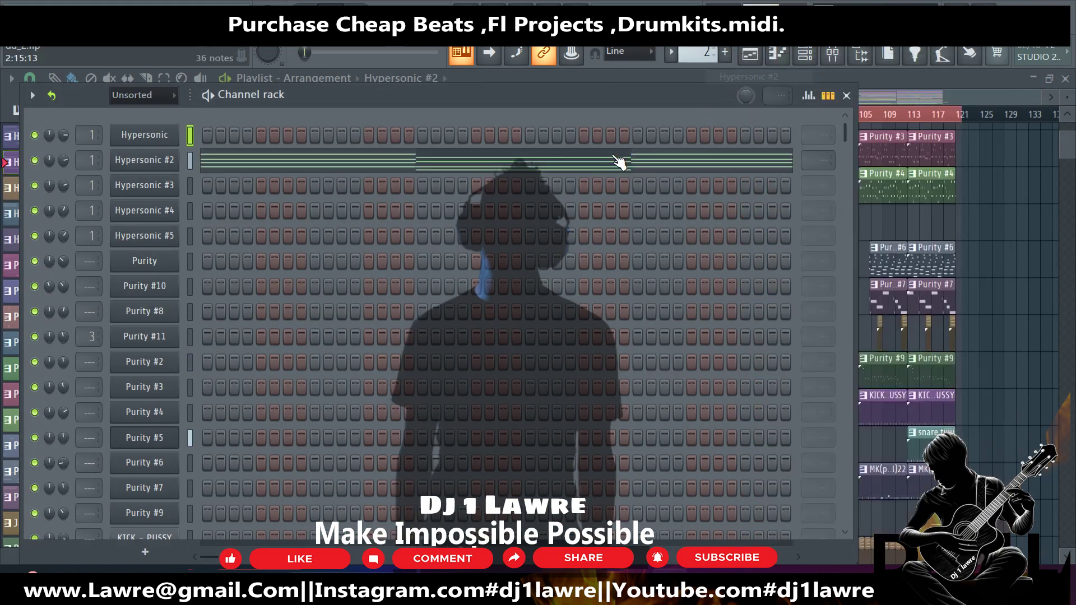
left_click(624, 169)
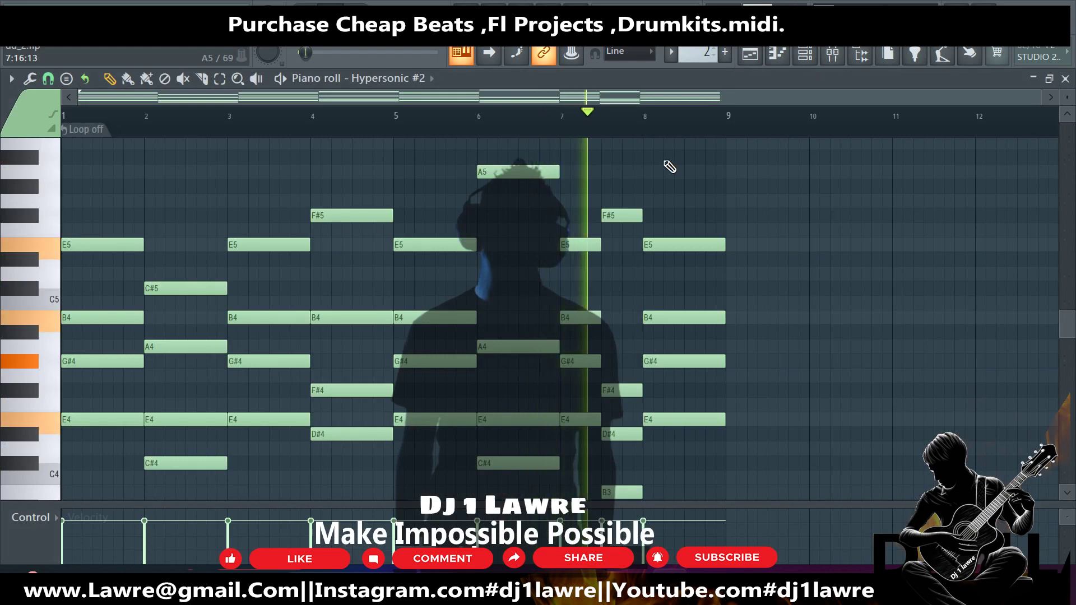
left_click(1065, 78)
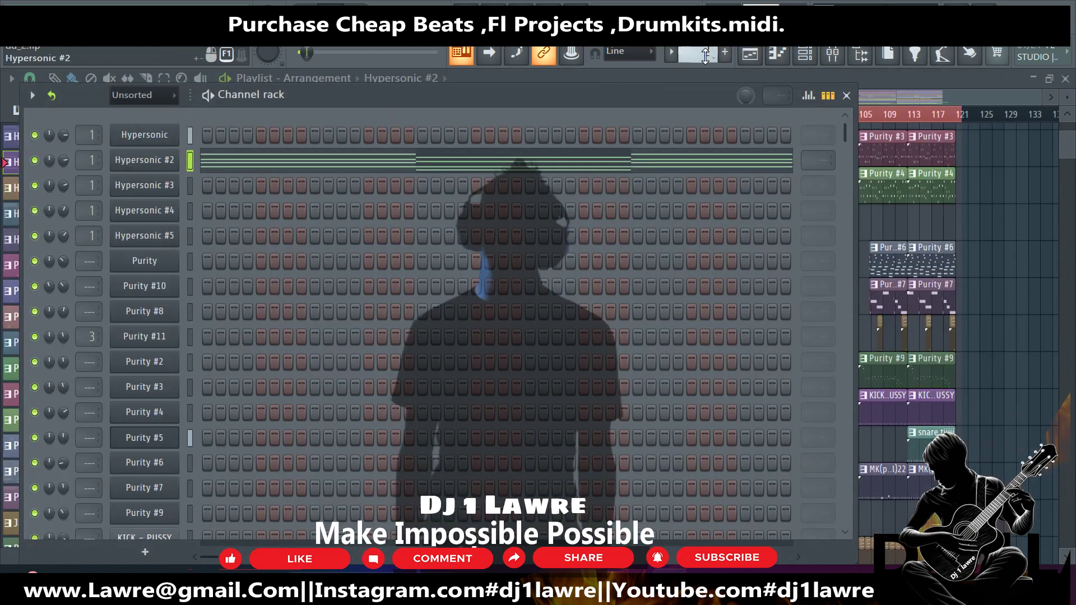
left_click(705, 56)
left_click(745, 93)
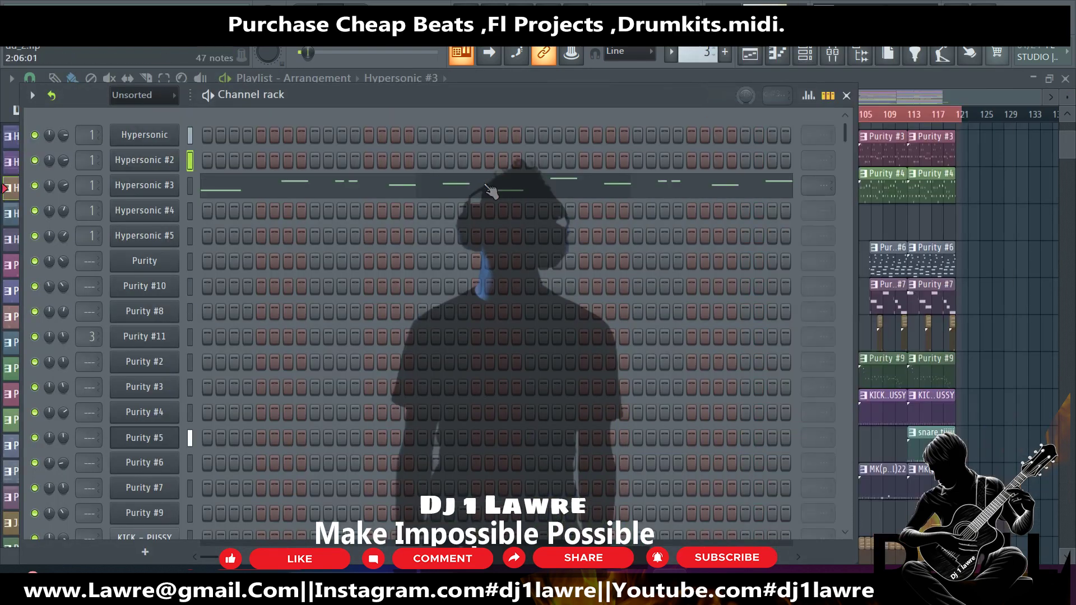
left_click(488, 188)
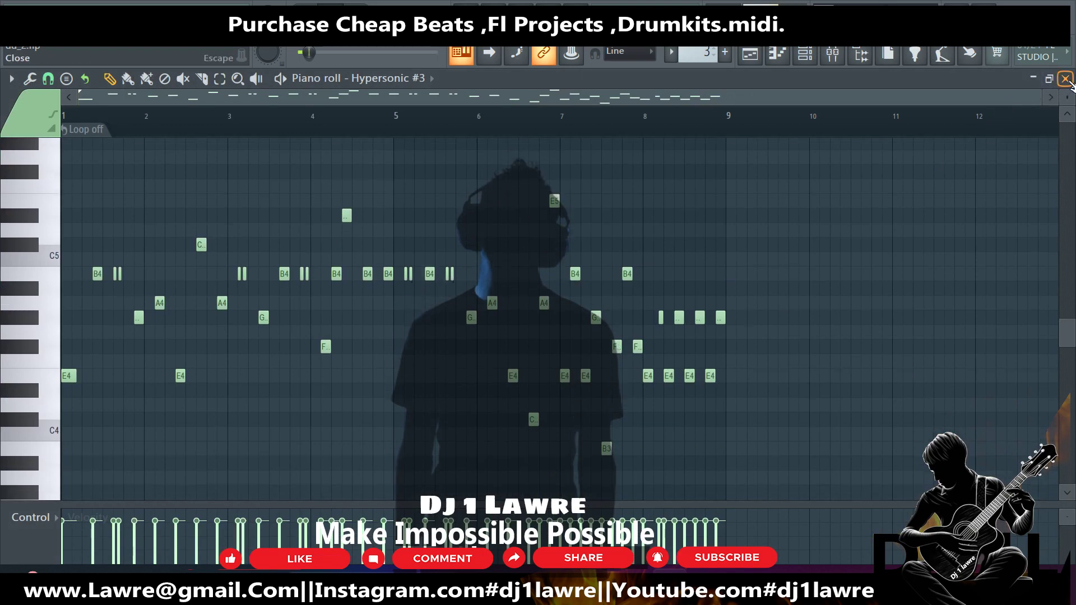
left_click(1066, 79)
Show the piano roll notes of the Hypersonic #4 and Hypersonic #5 patterns, returning to the channel rack after each.
left_click(705, 56)
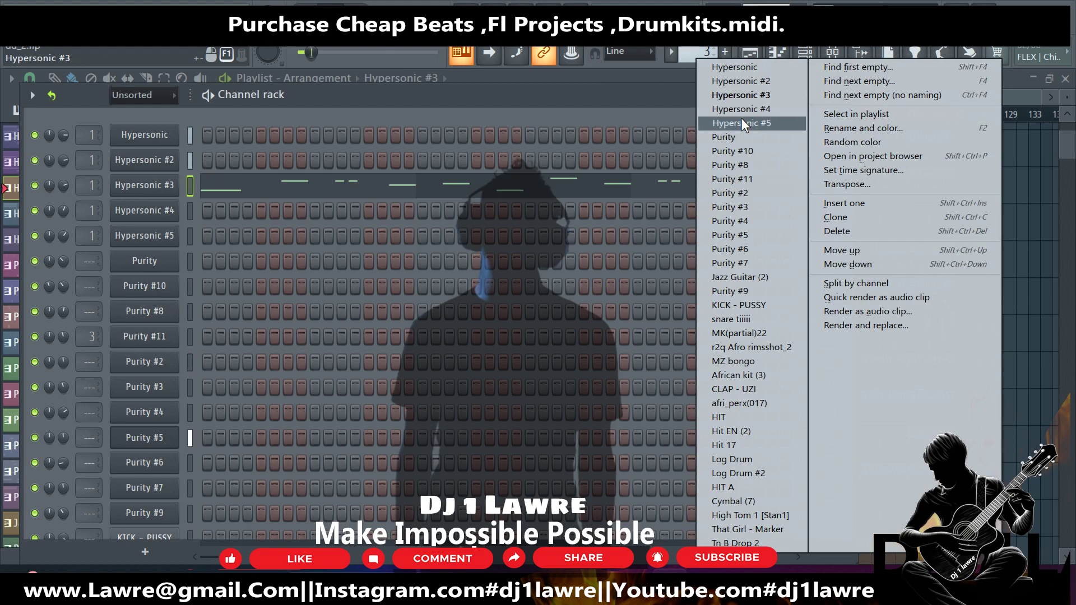
left_click(742, 110)
left_click(577, 218)
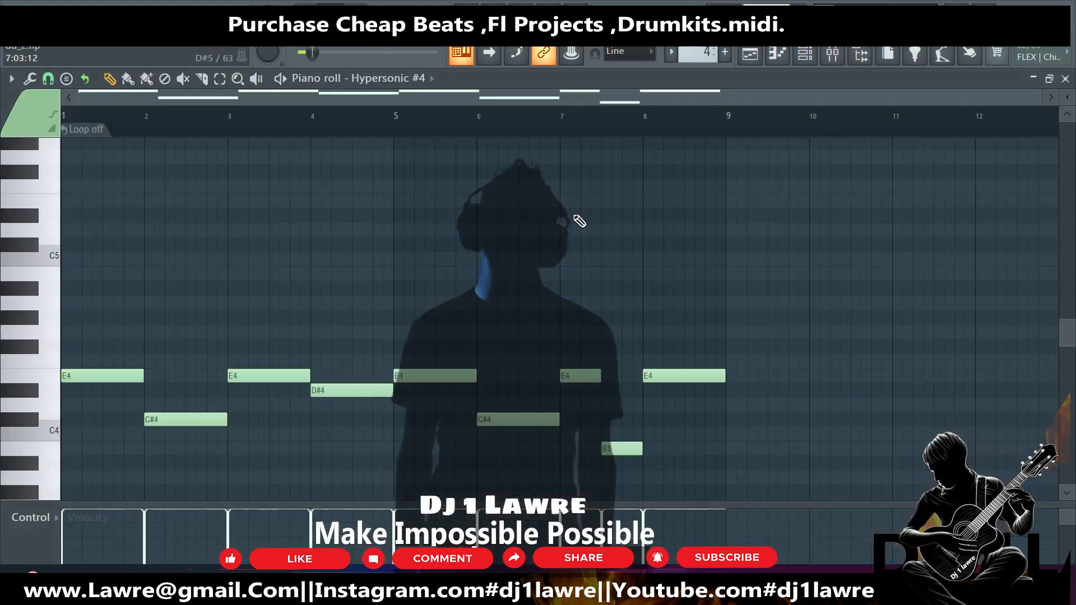
left_click(1066, 78)
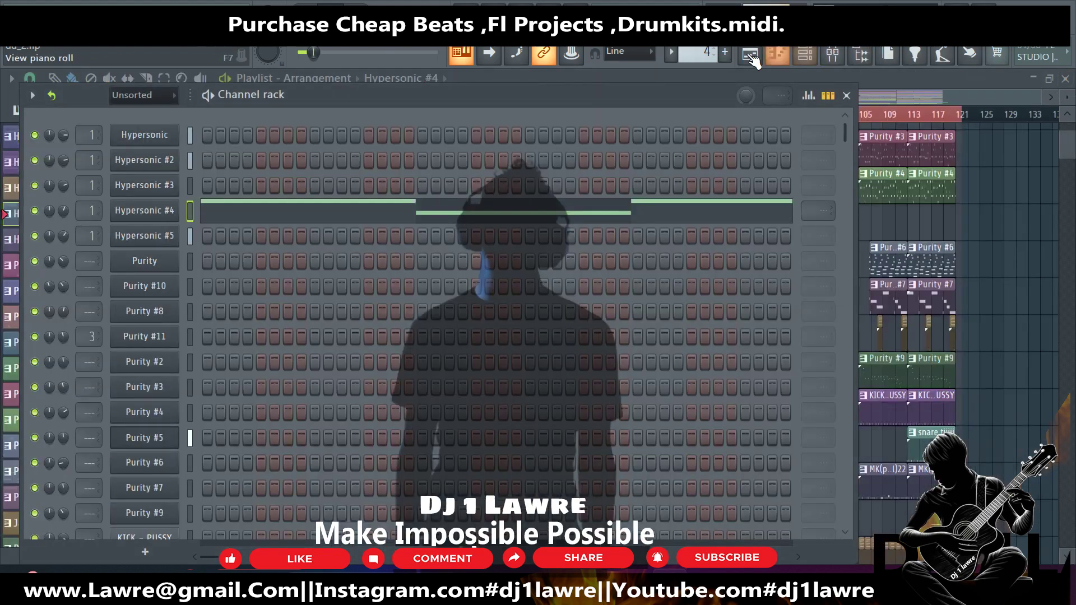
left_click(703, 59)
left_click(746, 117)
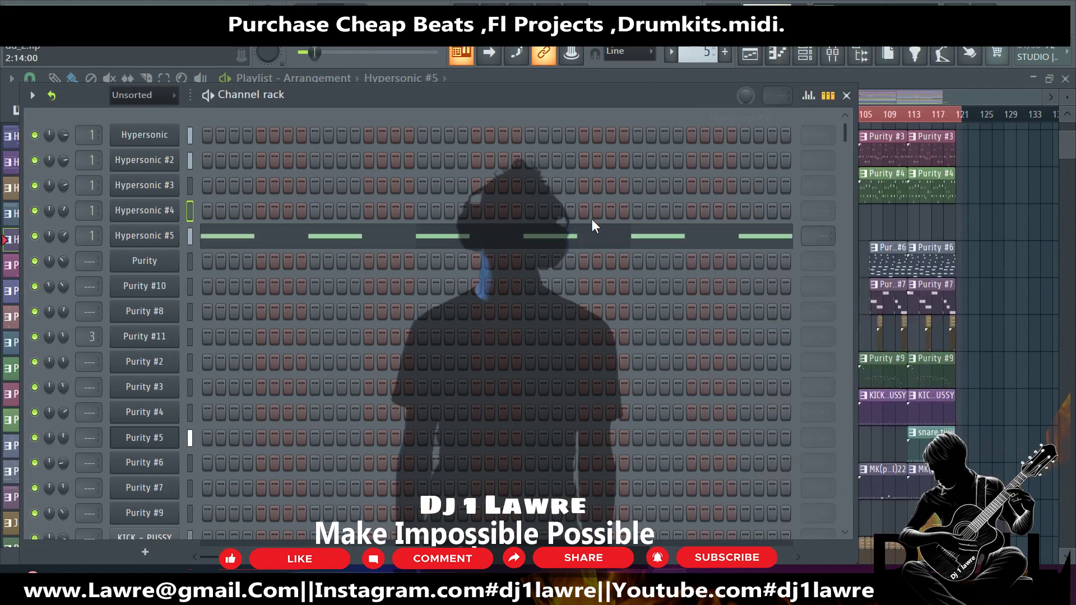
left_click(601, 242)
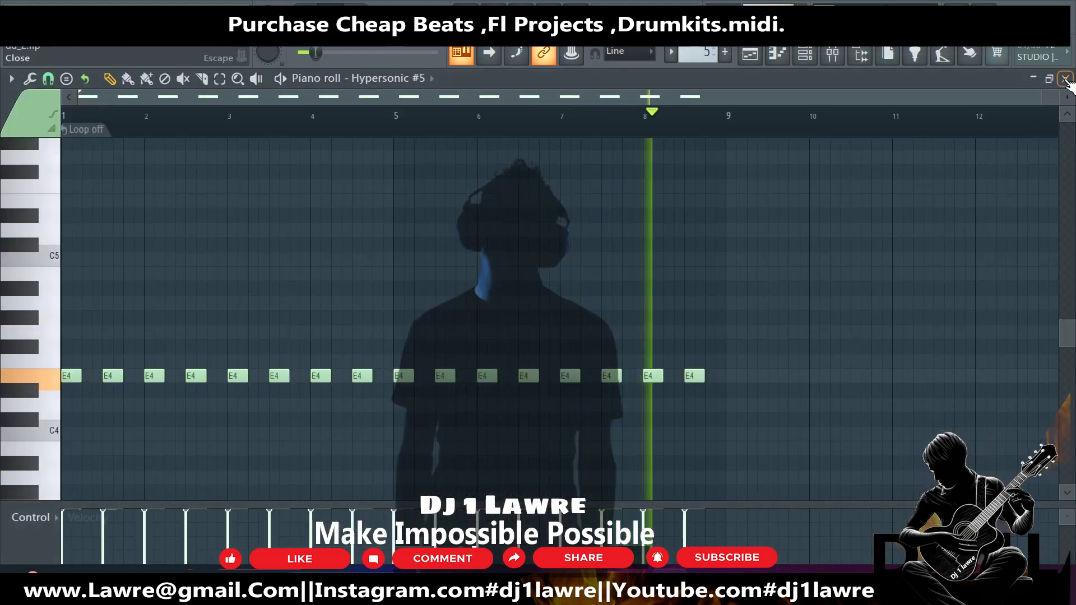
key("F7")
Switch to the Purity and Purity #10 patterns one after the other and examine their notes in the piano roll.
left_click(715, 56)
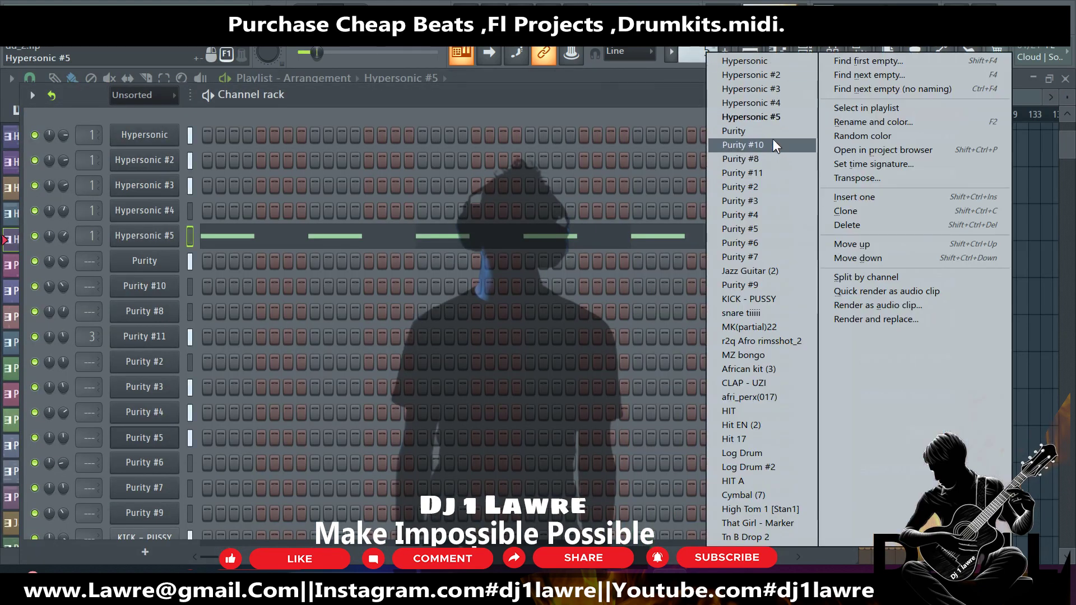
left_click(773, 132)
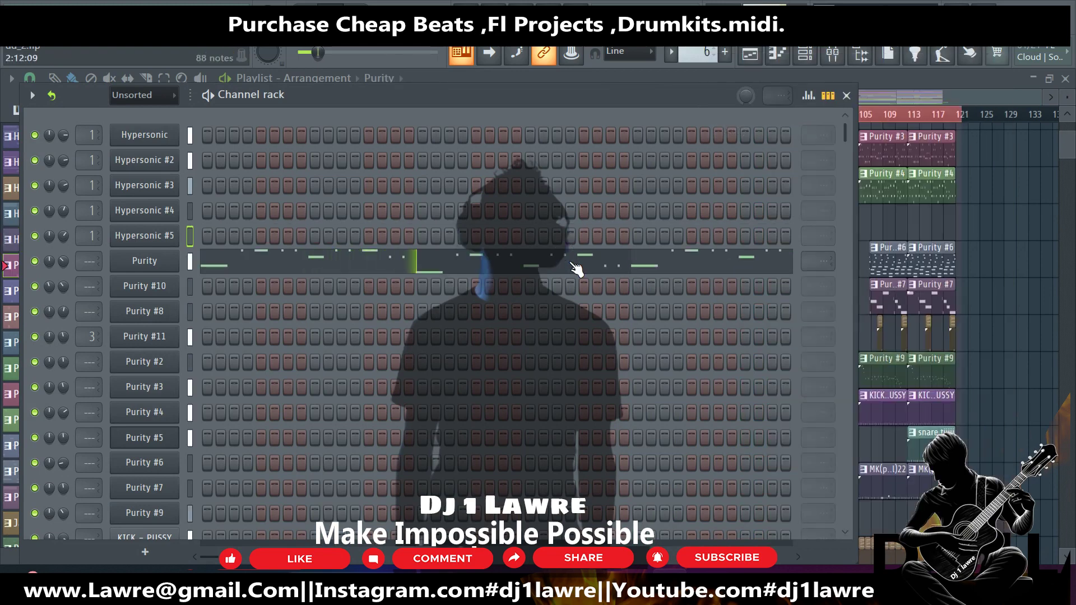
left_click(573, 262)
scroll(617, 269, "up", 3)
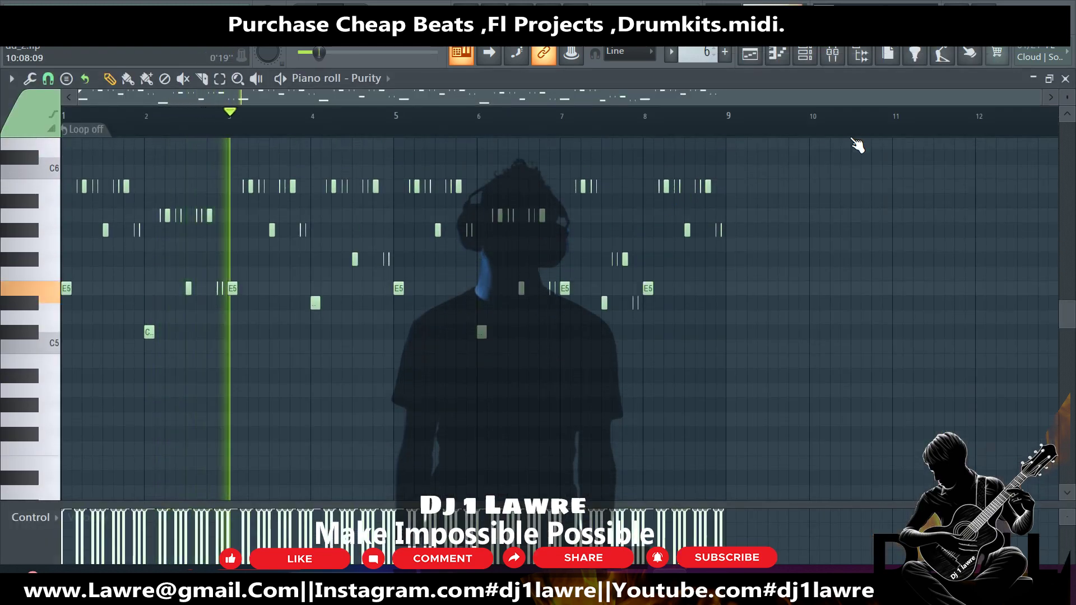
left_click(1066, 79)
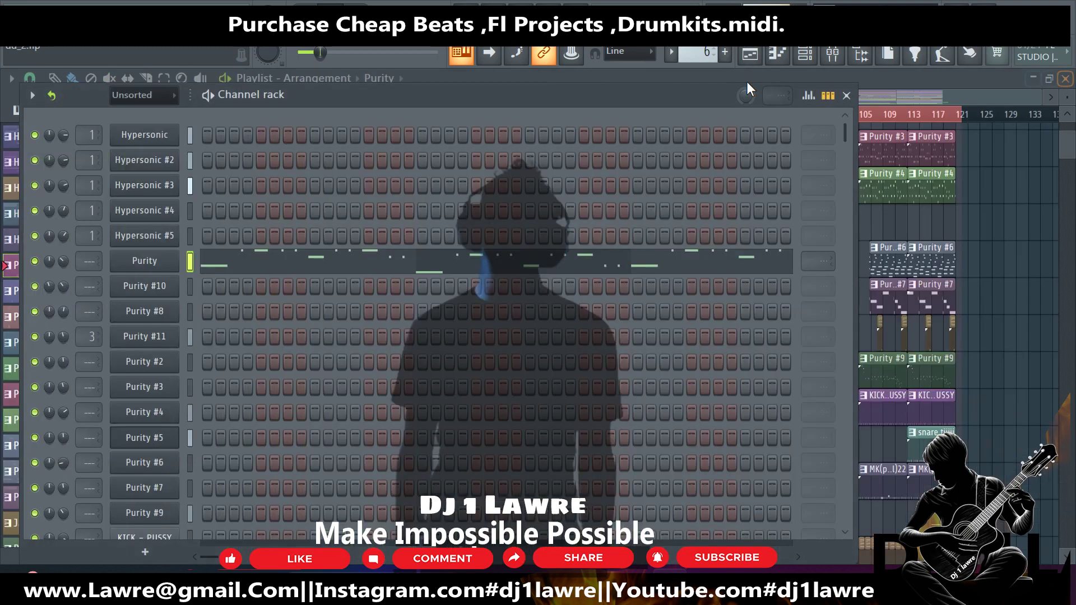
left_click(698, 52)
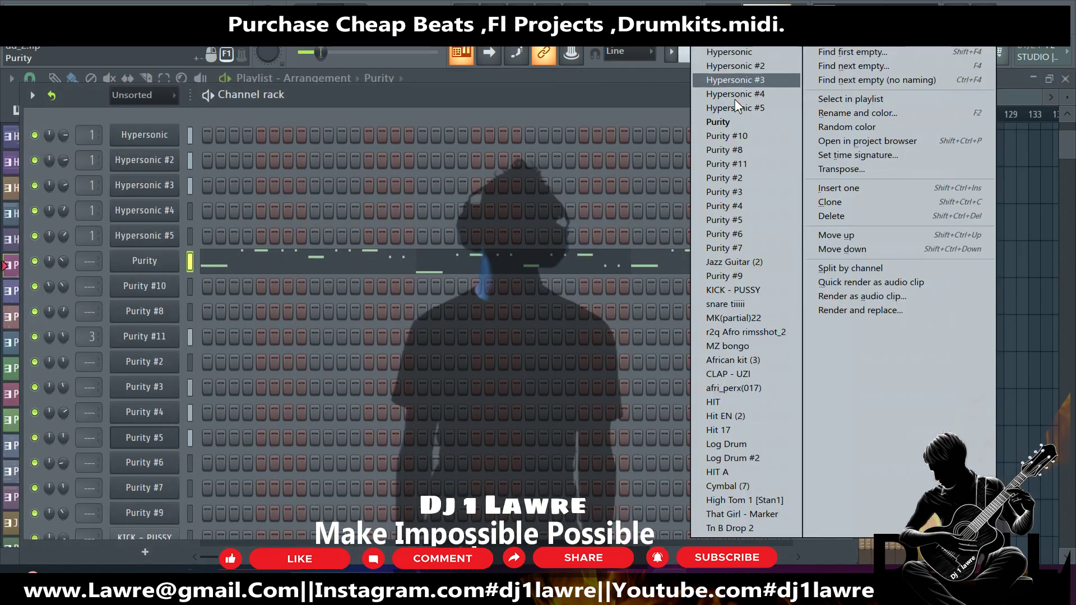
left_click(744, 136)
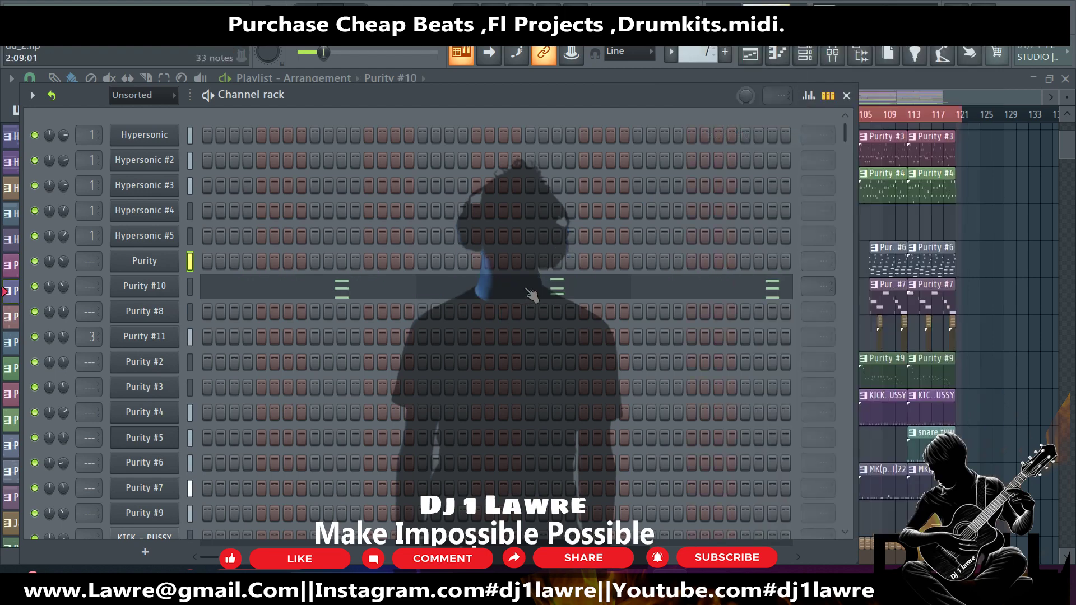
left_click(527, 299)
scroll(528, 298, "up", 5)
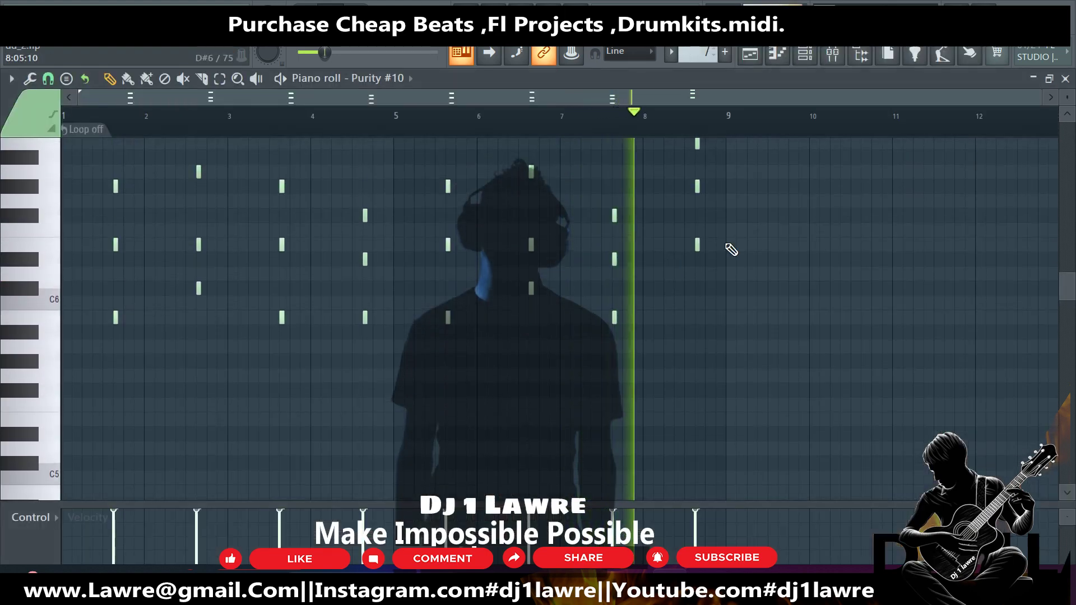
left_click(1065, 81)
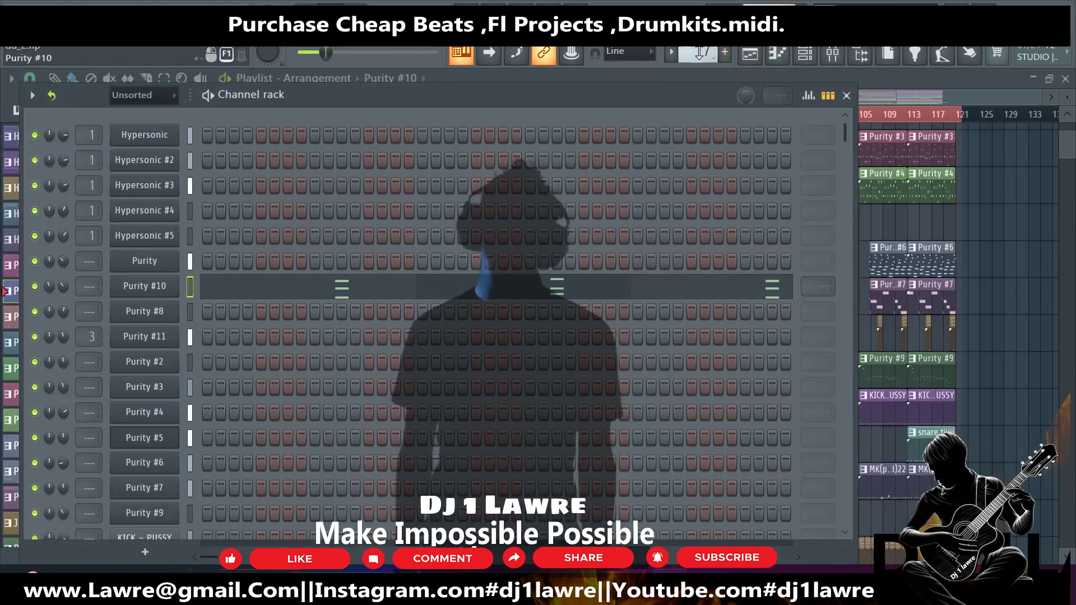
View the Purity #8 notes and the Purity #11 melody in the piano roll, returning to the channel rack after each.
left_click(632, 313)
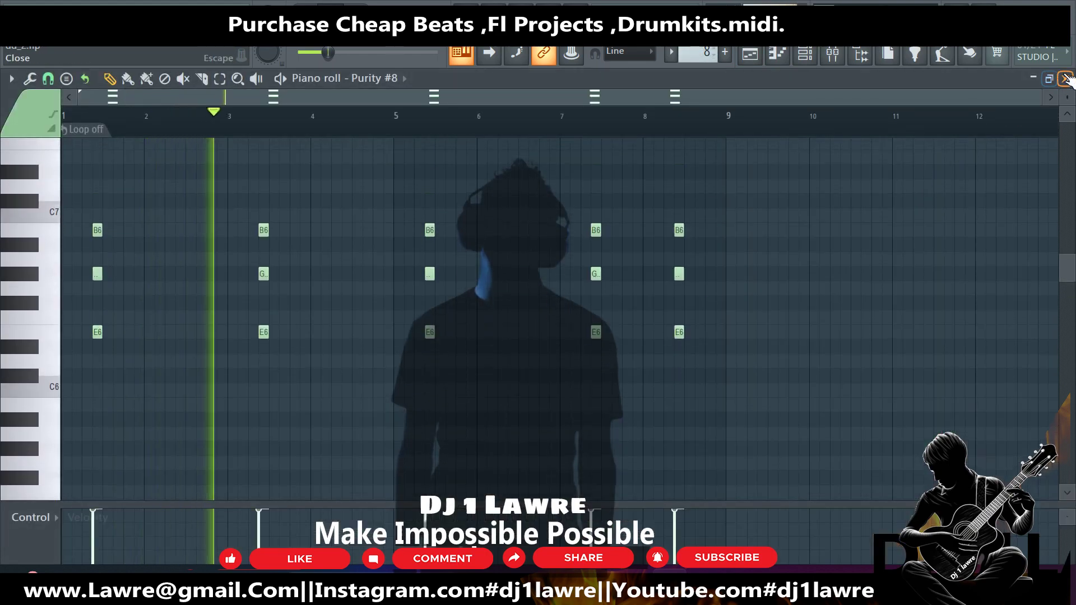
left_click(751, 54)
scroll(698, 51, "up", 1)
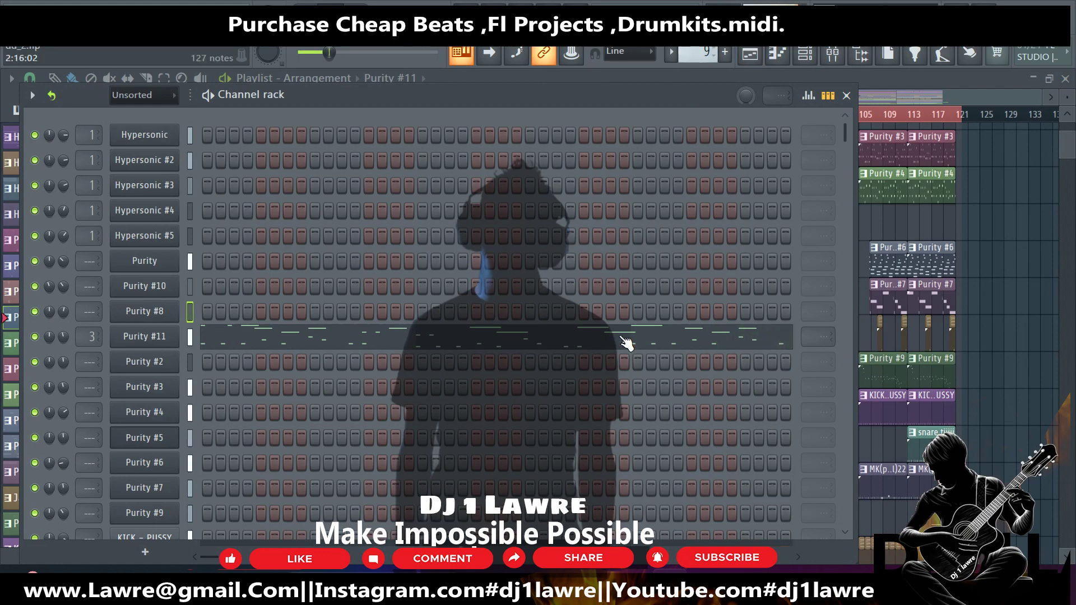
left_click(625, 340)
scroll(626, 340, "down", 5)
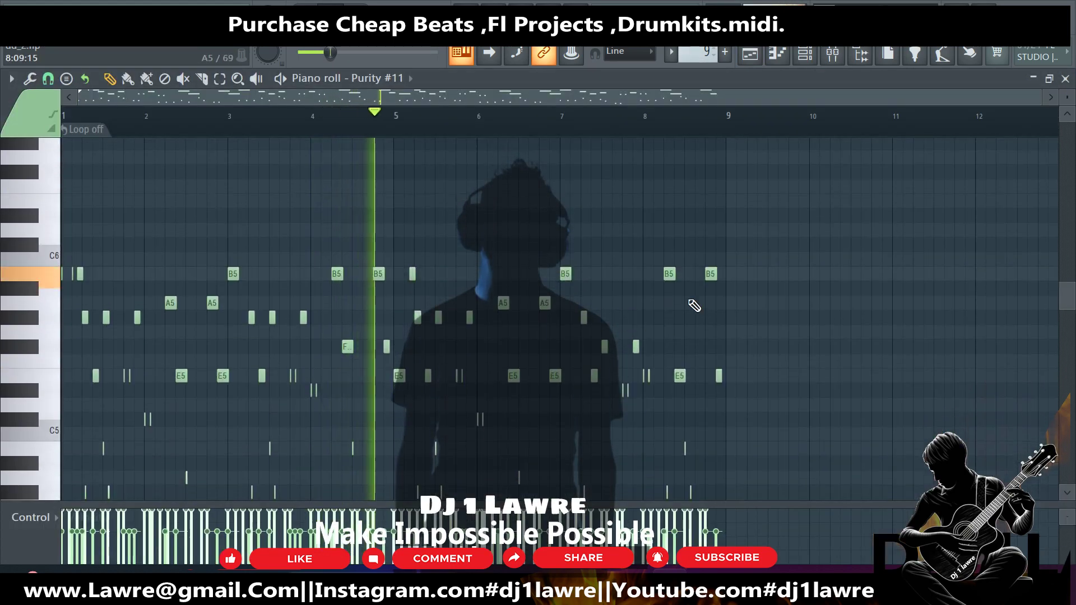
scroll(693, 313, "down", 1)
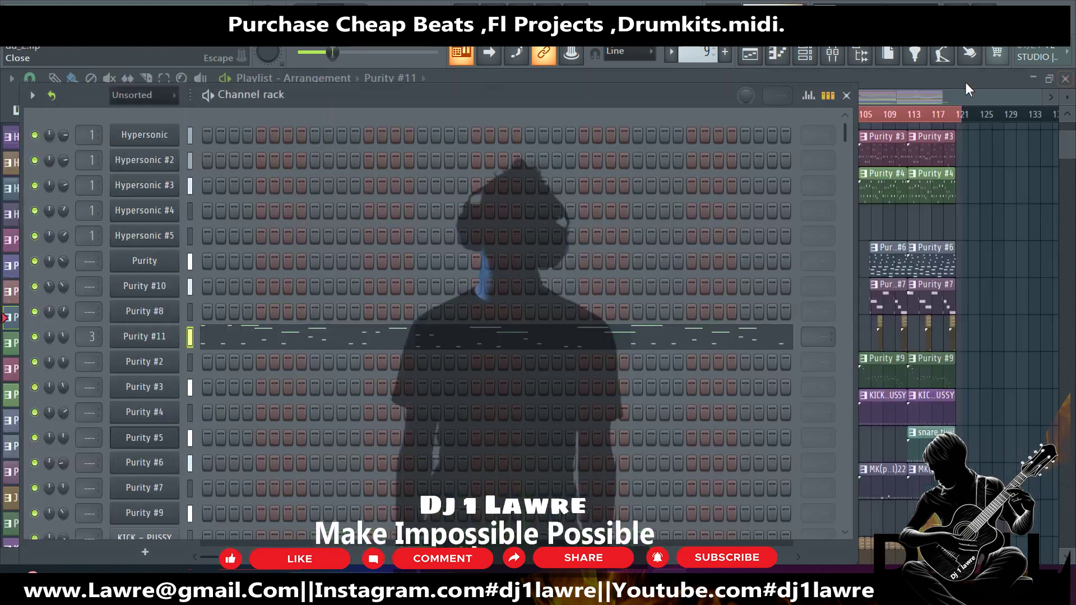
key("F7")
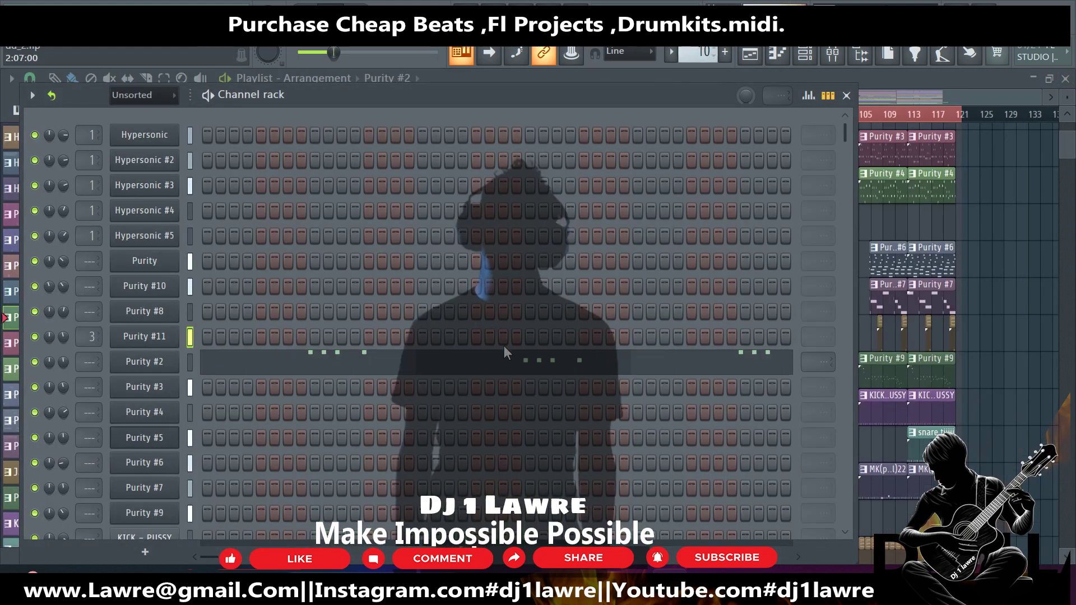
Examine the piano roll notes of the Purity #2 and Purity #3 patterns.
left_click(520, 363)
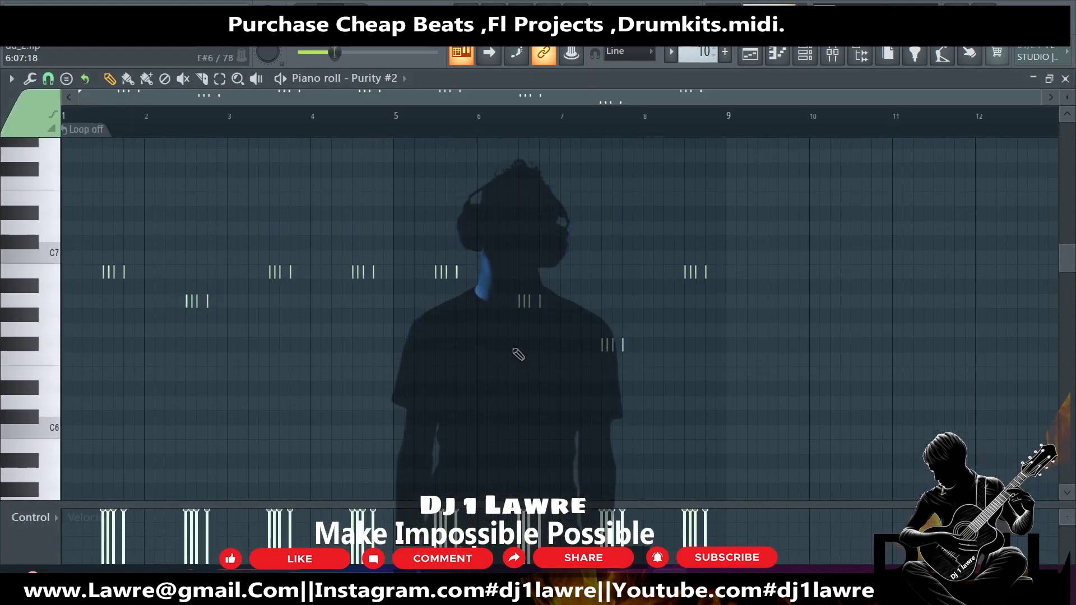
key("space")
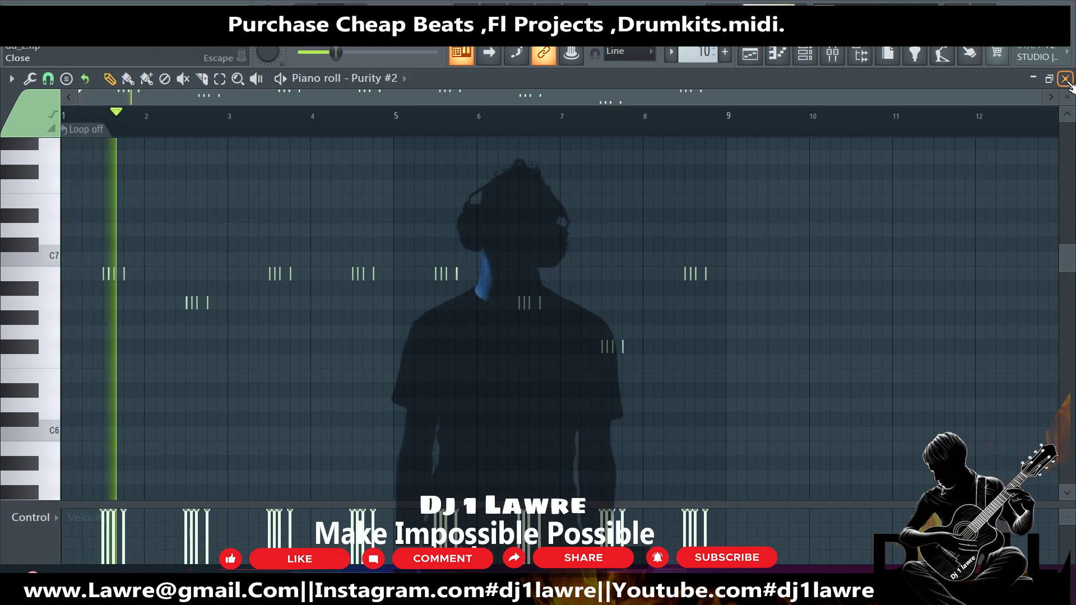
left_click(1065, 79)
scroll(698, 51, "up", 1)
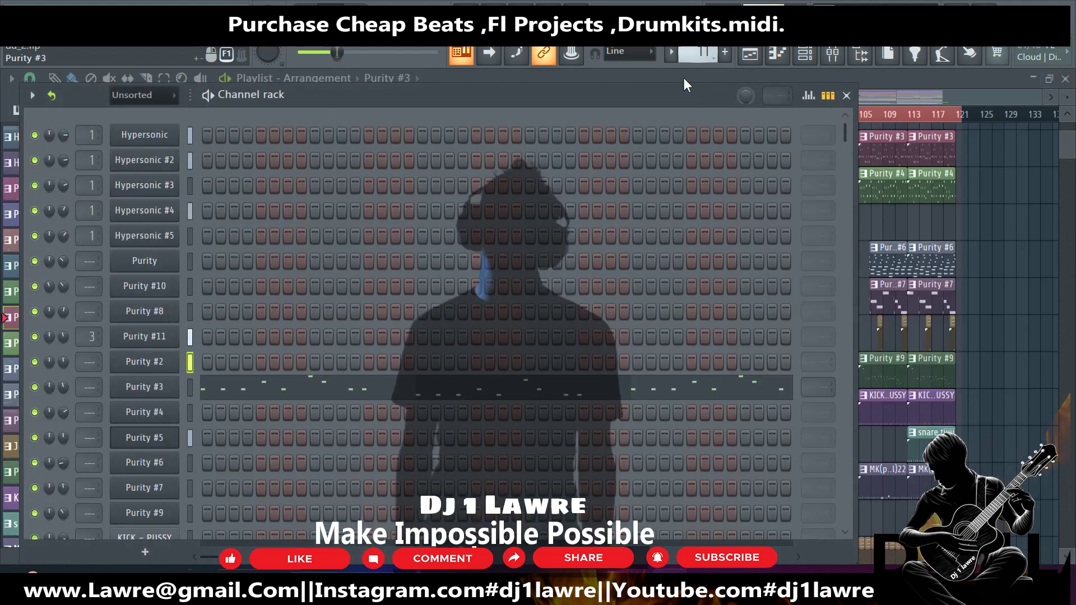
left_click(483, 389)
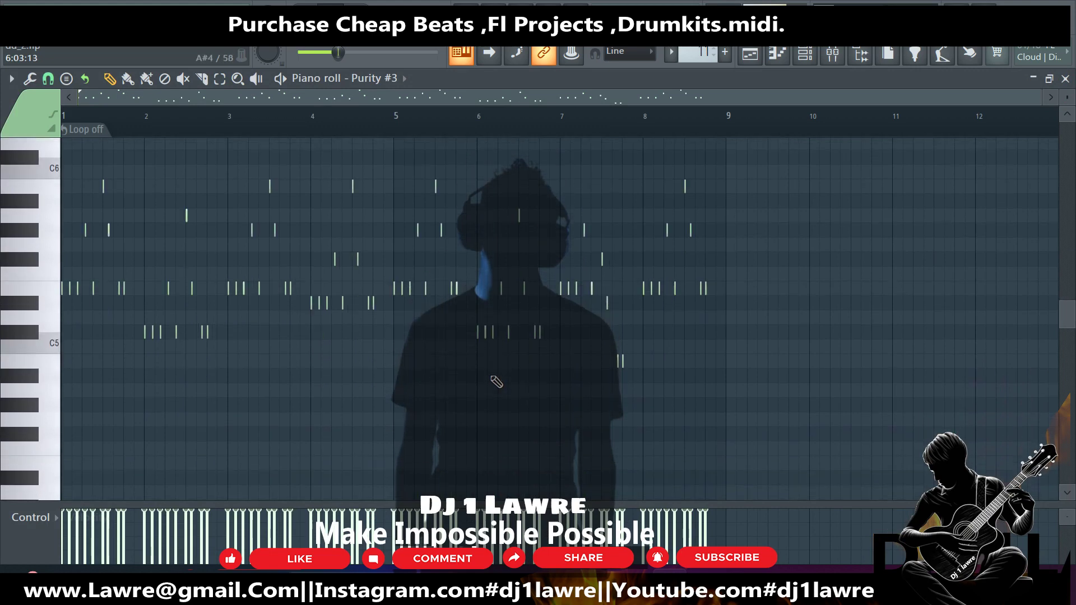
left_click(1065, 78)
Select the Purity #4 pattern, inspect its melody in the piano roll, and return to the channel rack.
scroll(698, 52, "up", 1)
scroll(607, 348, "down", 1)
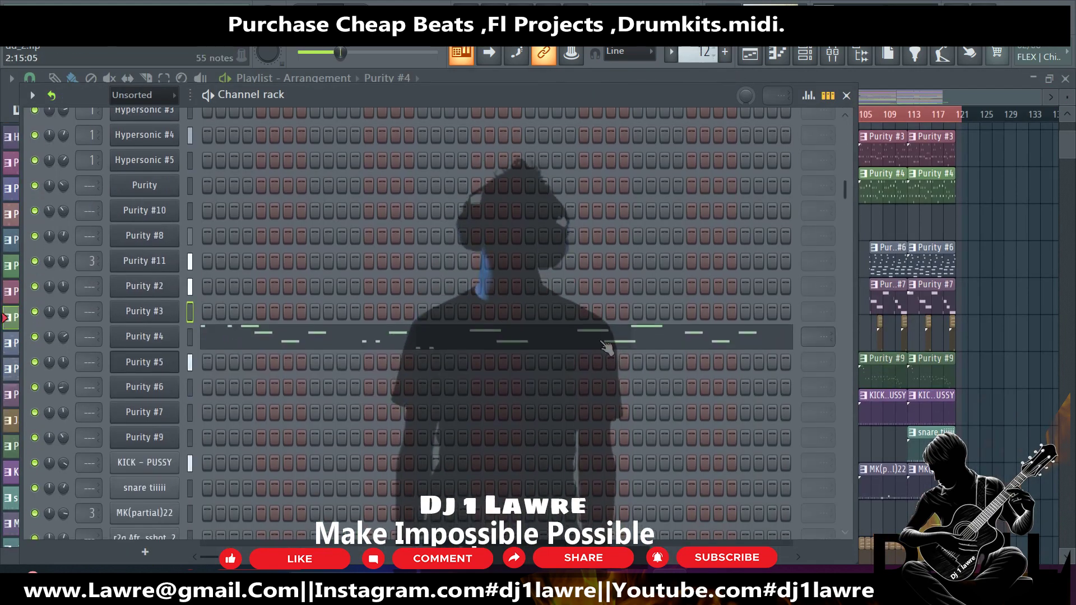
left_click(607, 347)
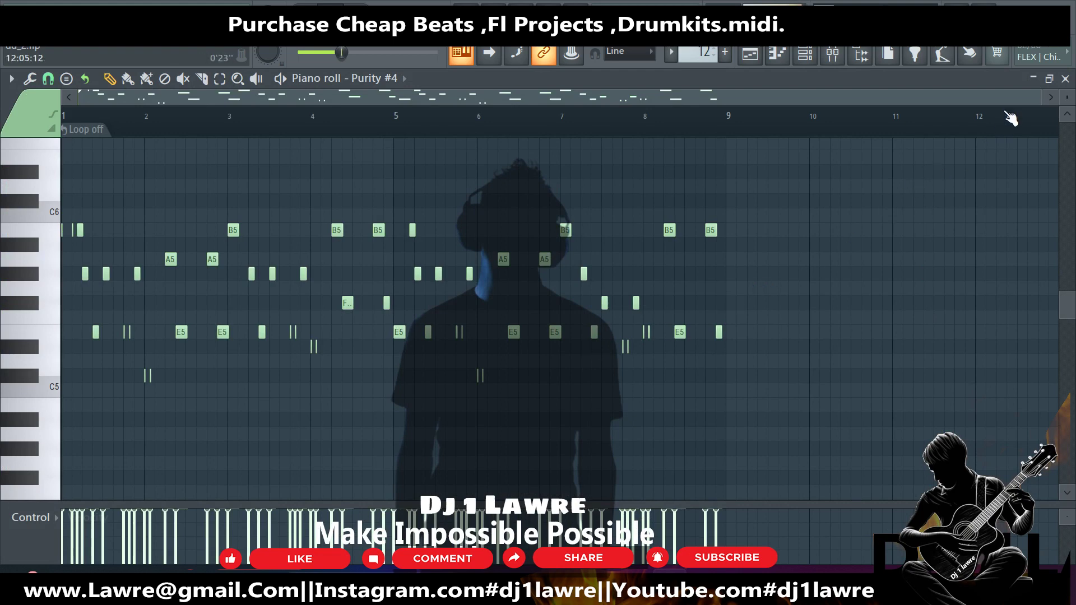
left_click(1065, 78)
Select the Purity #5 and Purity #6 patterns in turn and show the notes of each in the piano roll.
scroll(704, 54, "up", 1)
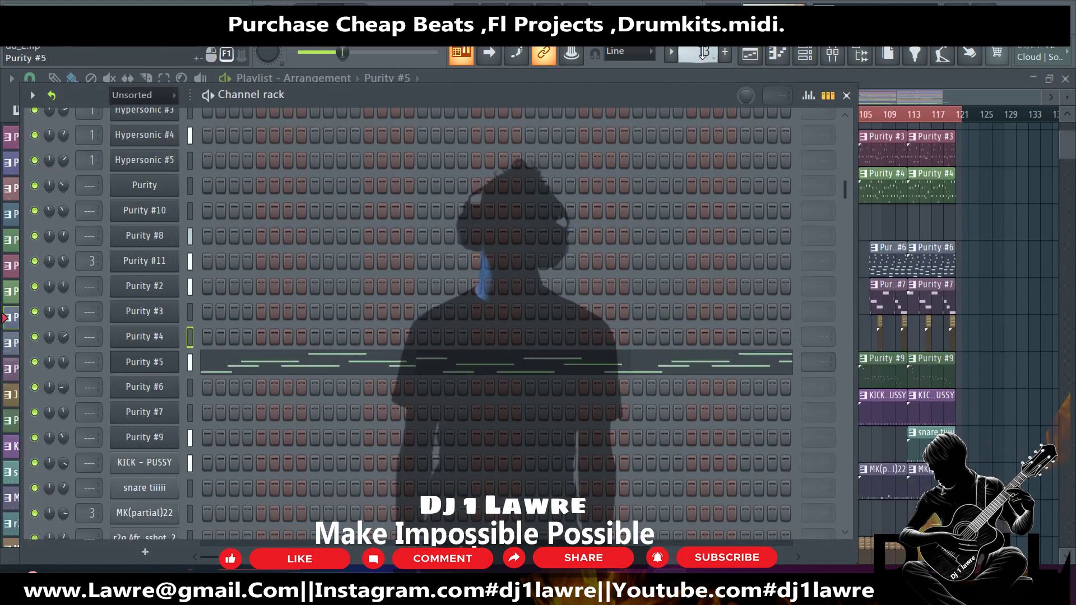
left_click(435, 365)
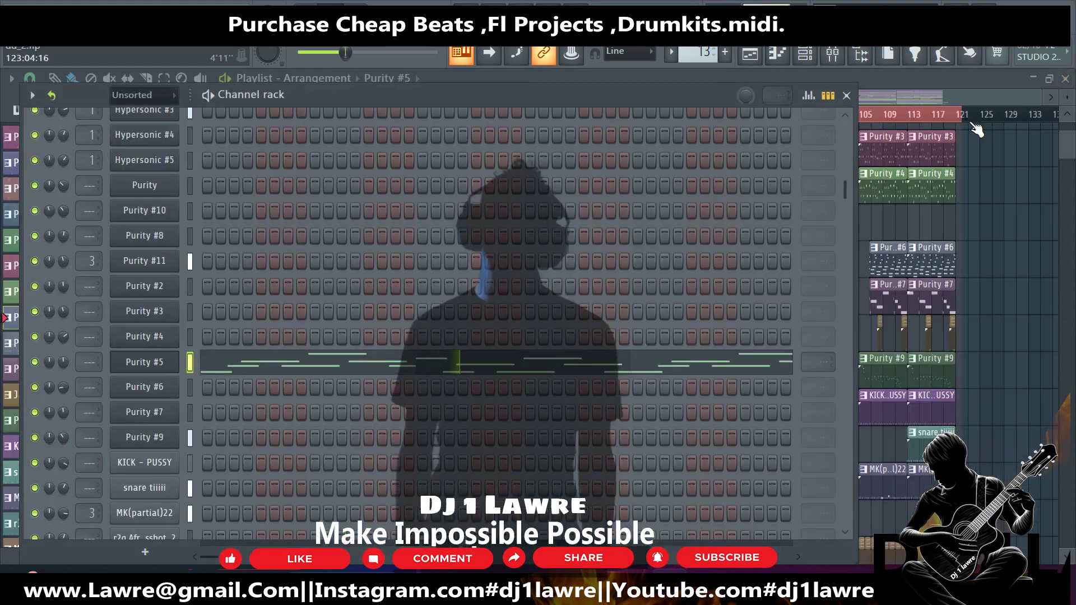
left_click(1065, 78)
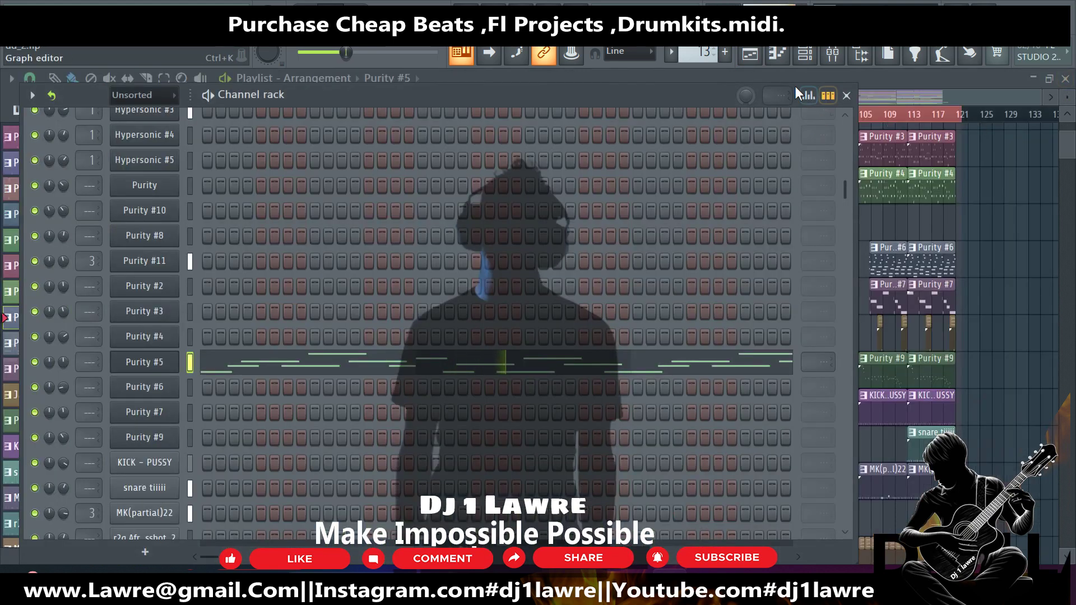
key("KP_Add")
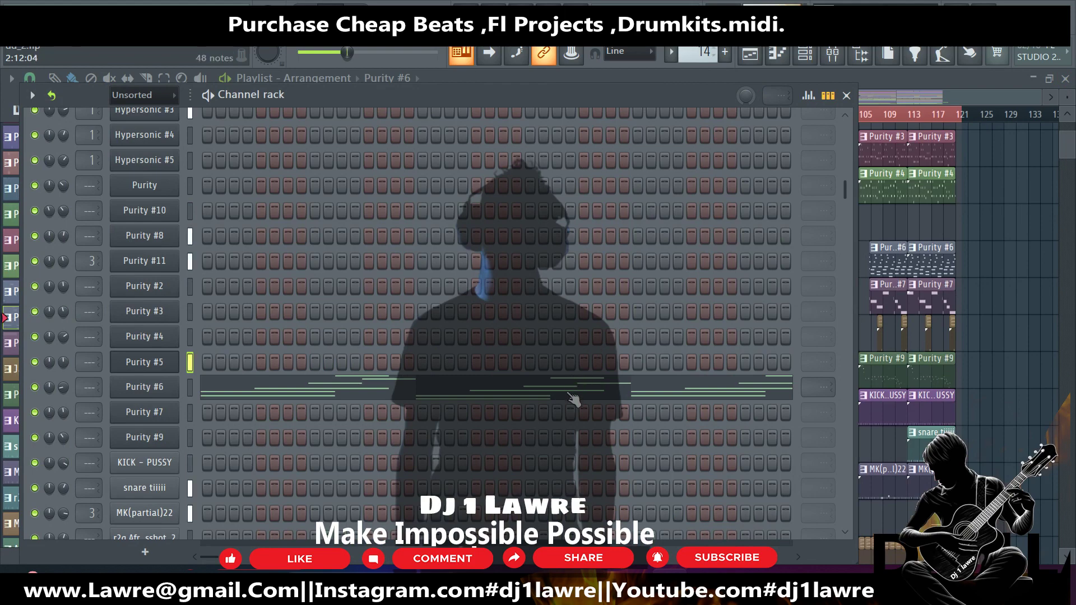
left_click(573, 399)
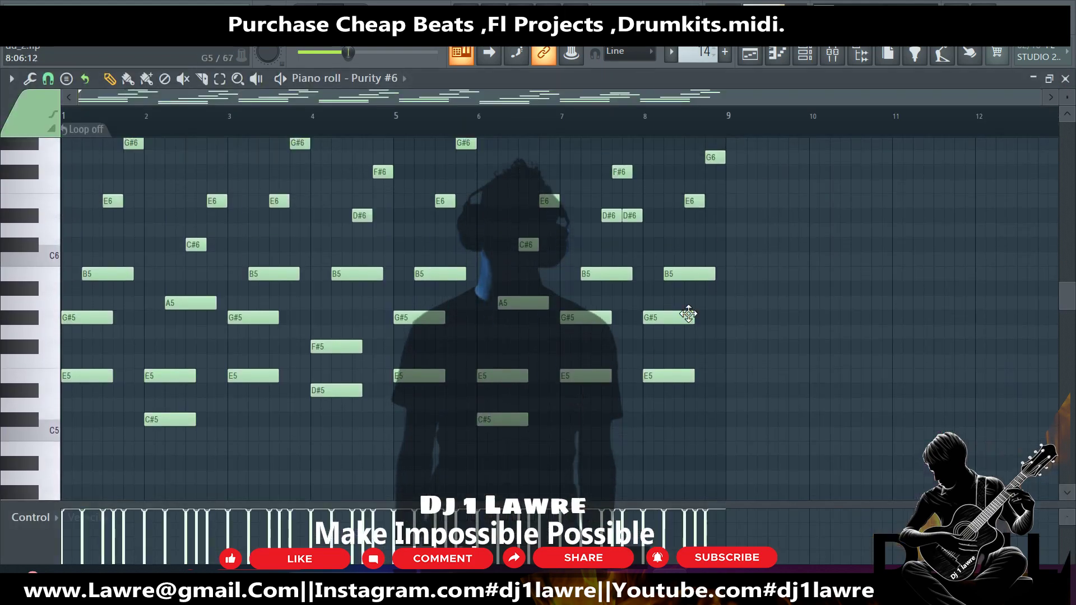
Select the Purity #7 pattern, view its notes in the piano roll, and return to the channel rack.
left_click(1065, 79)
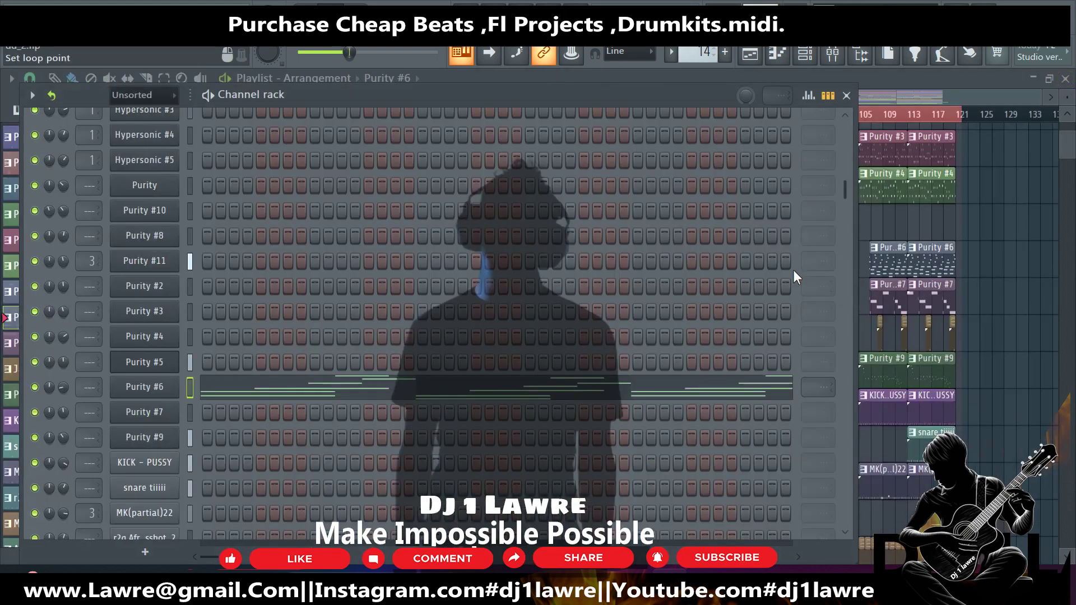
key("KP_Add")
scroll(611, 348, "down", 1)
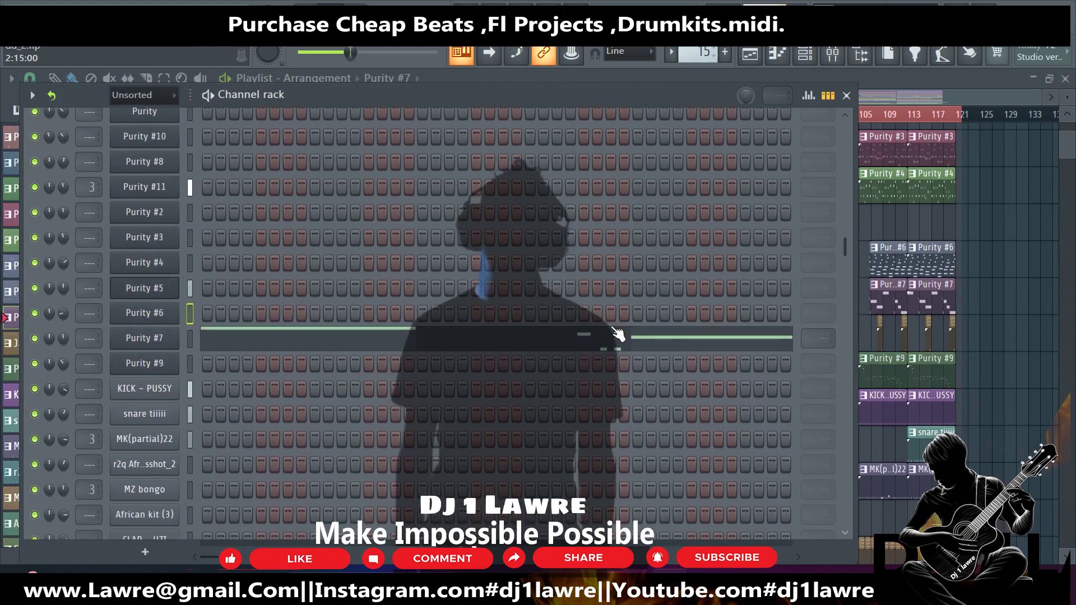
left_click(611, 347)
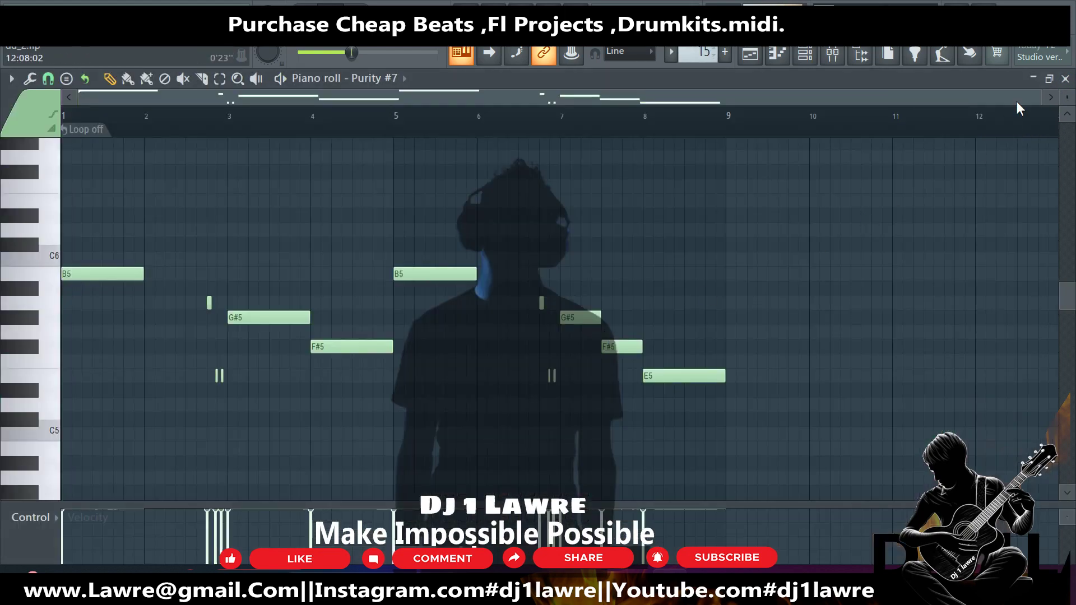
left_click(1065, 79)
Look over the Jazz Guitar (2) pattern in the channel rack and examine the Purity #9 notes in the piano roll.
key("KP_Add")
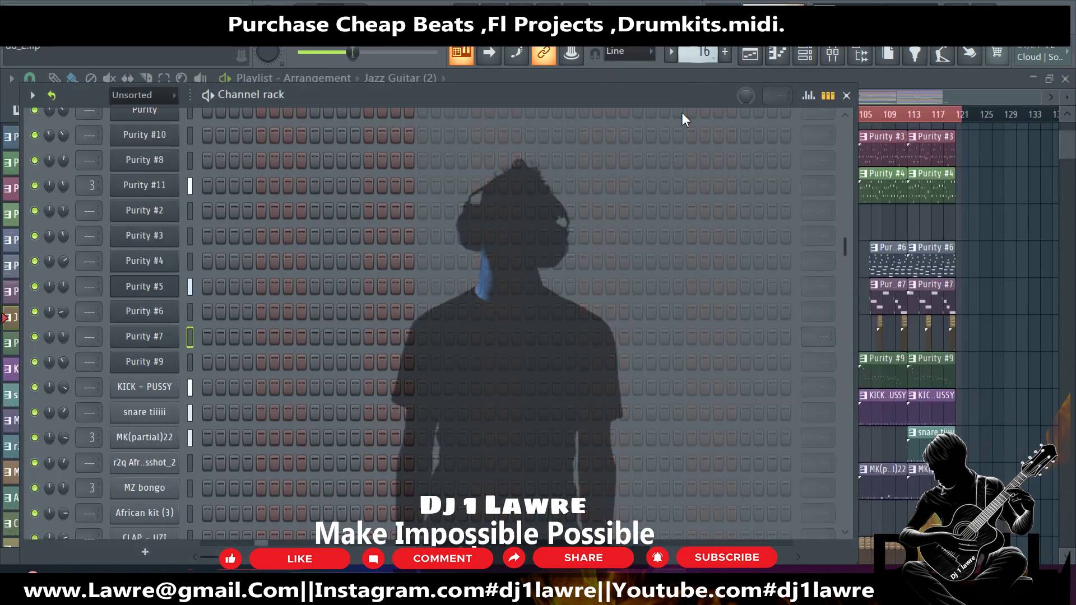
scroll(335, 367, "down", 5)
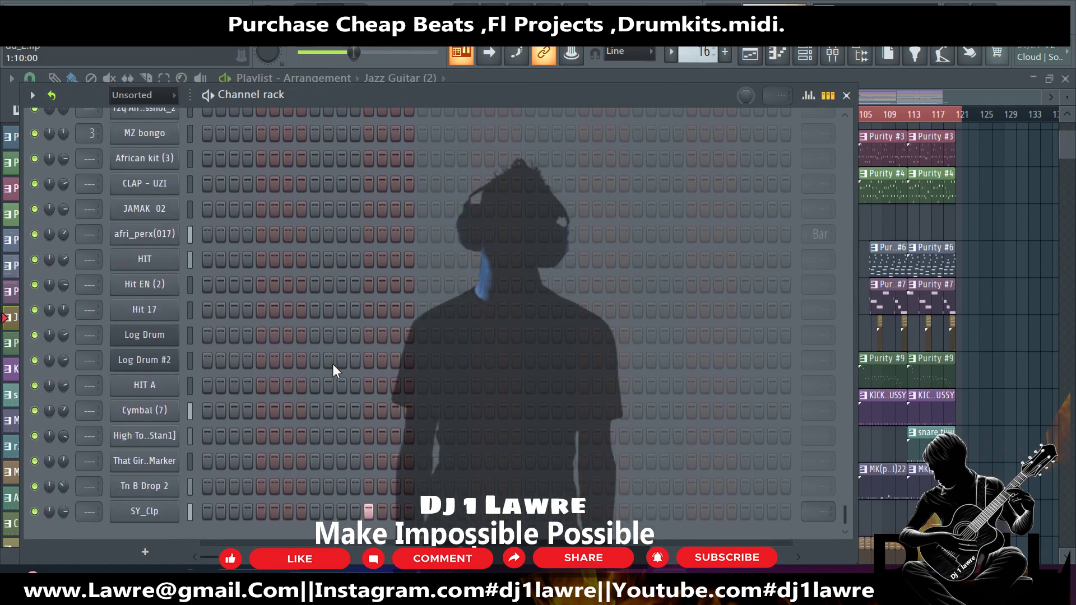
key("KP_Add")
scroll(336, 353, "up", 5)
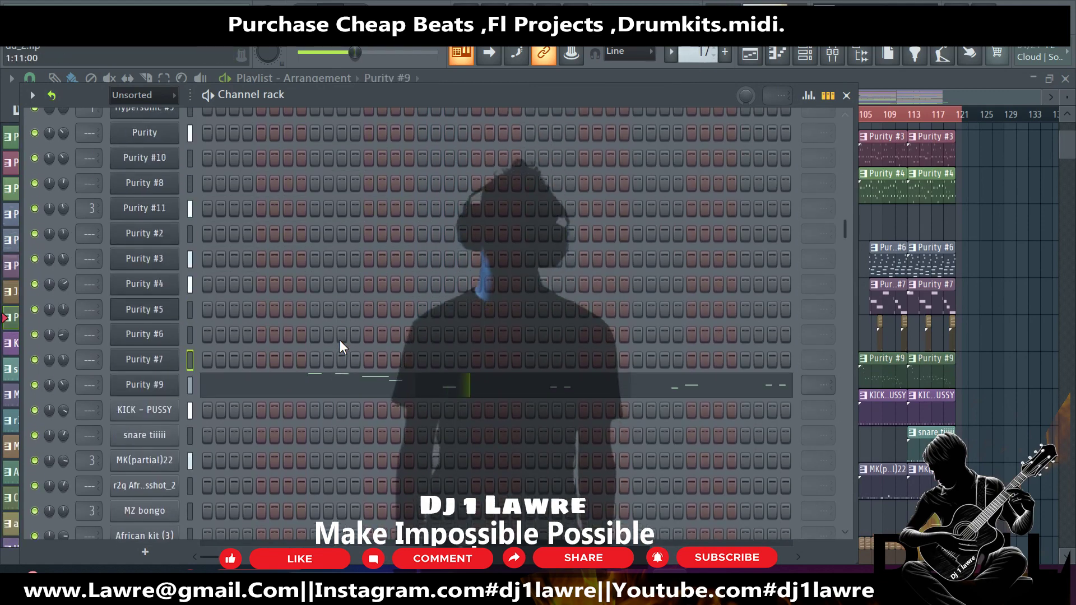
left_click(372, 385)
scroll(402, 377, "up", 2)
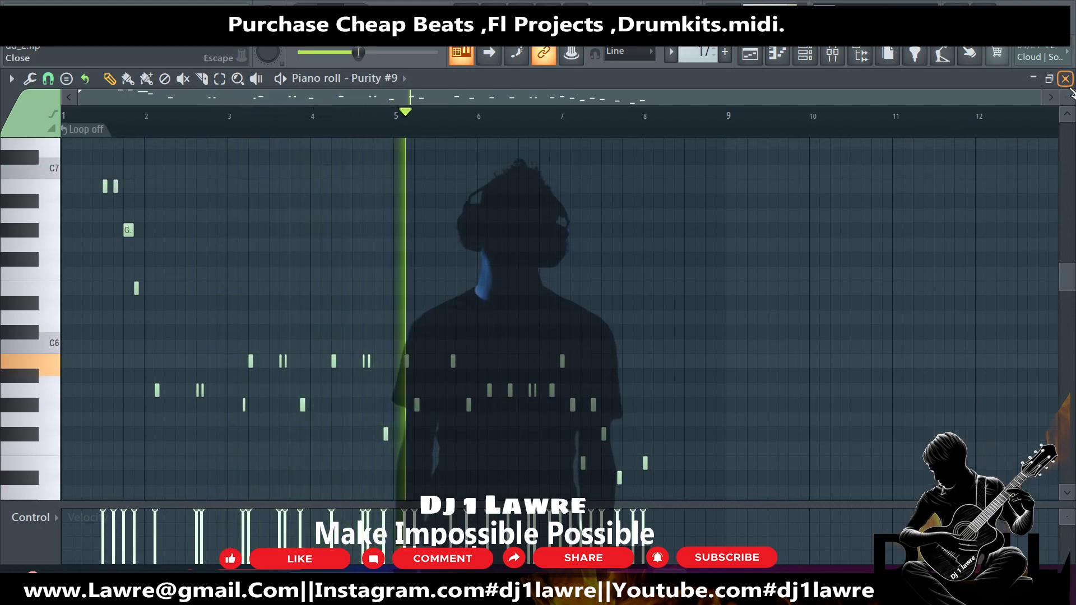
left_click(1066, 78)
Show the KICK - PUSSY pattern's steps, and play the snare tiiiii pattern's notes in the piano roll.
scroll(695, 53, "down", 1)
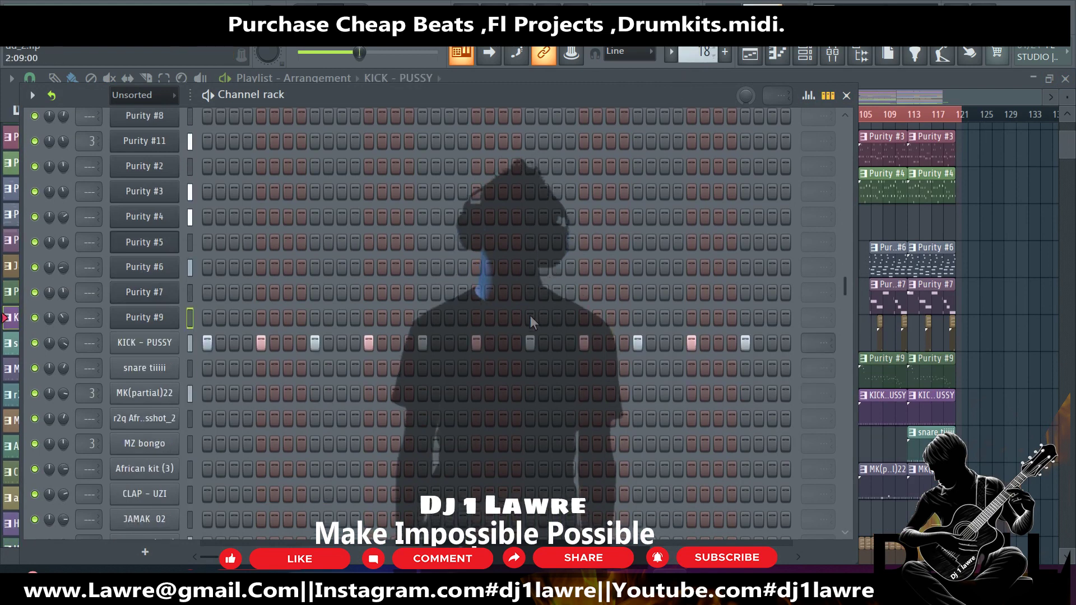
scroll(697, 52, "down", 1)
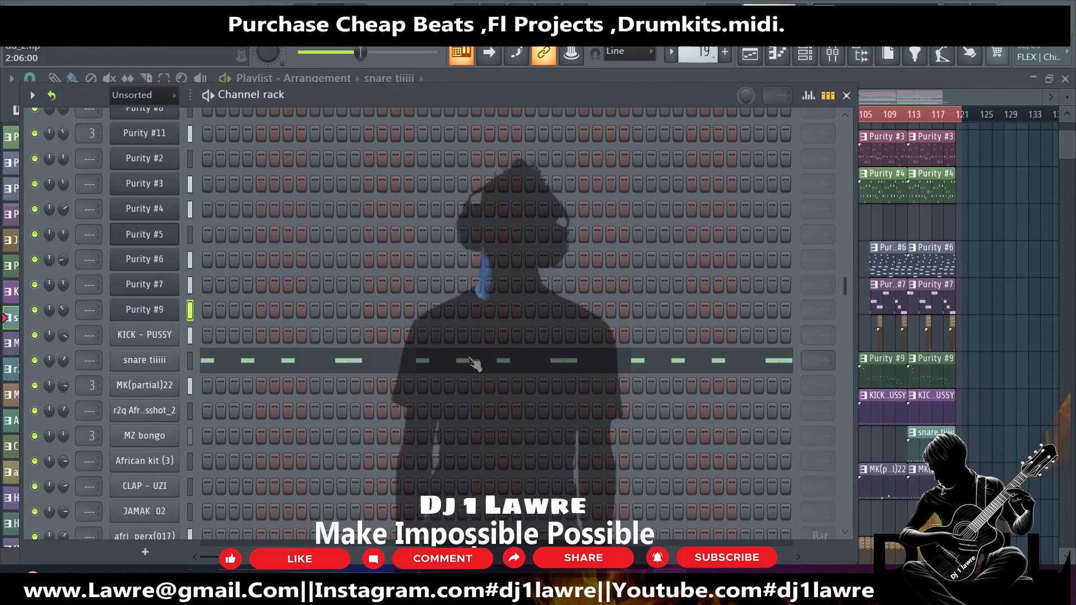
left_click(463, 364)
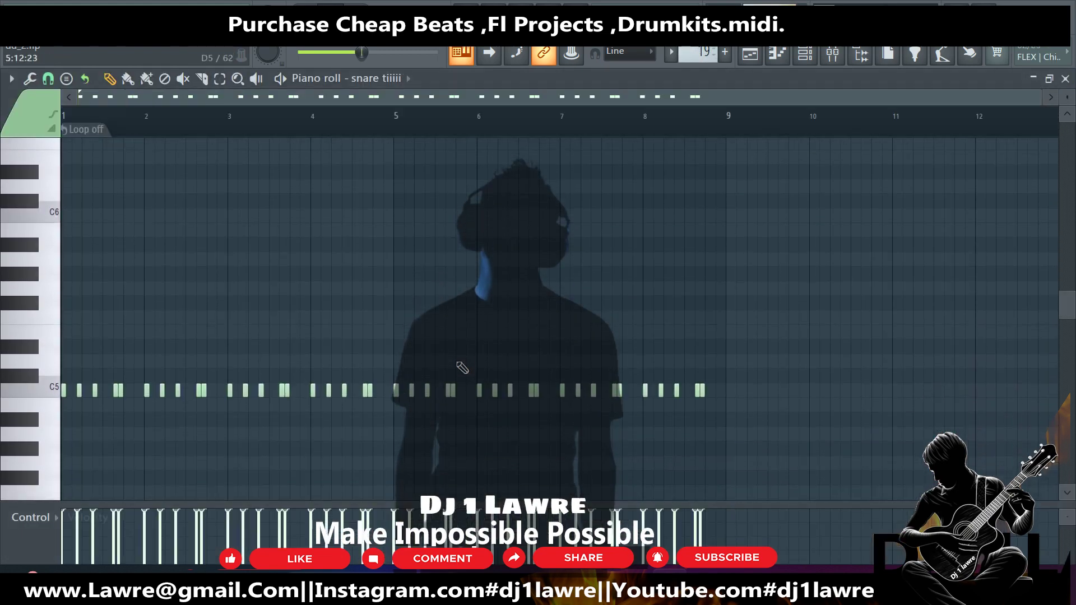
key("space")
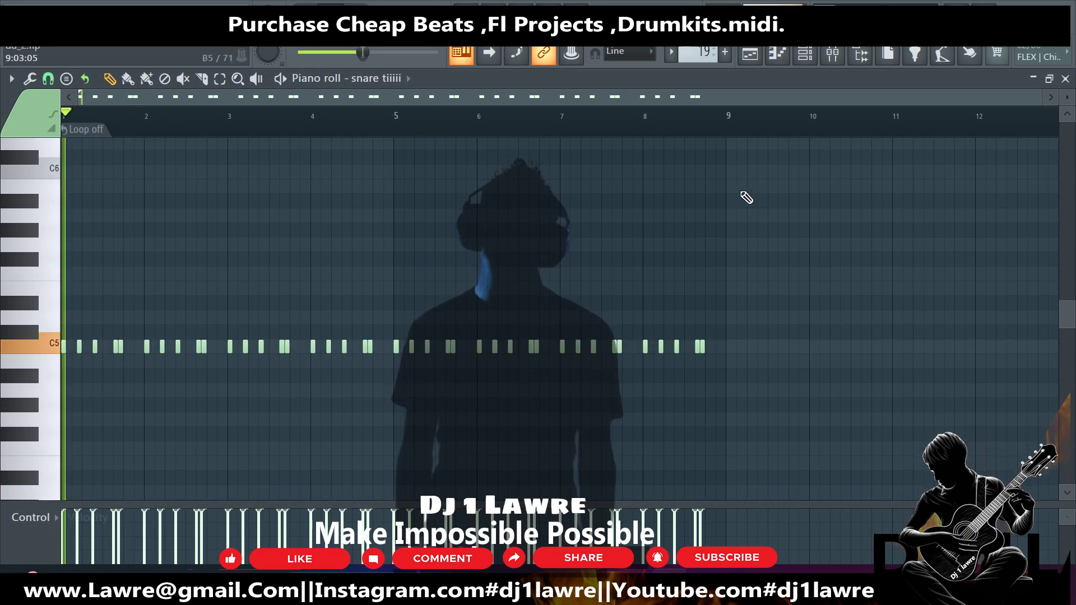
left_click(1065, 78)
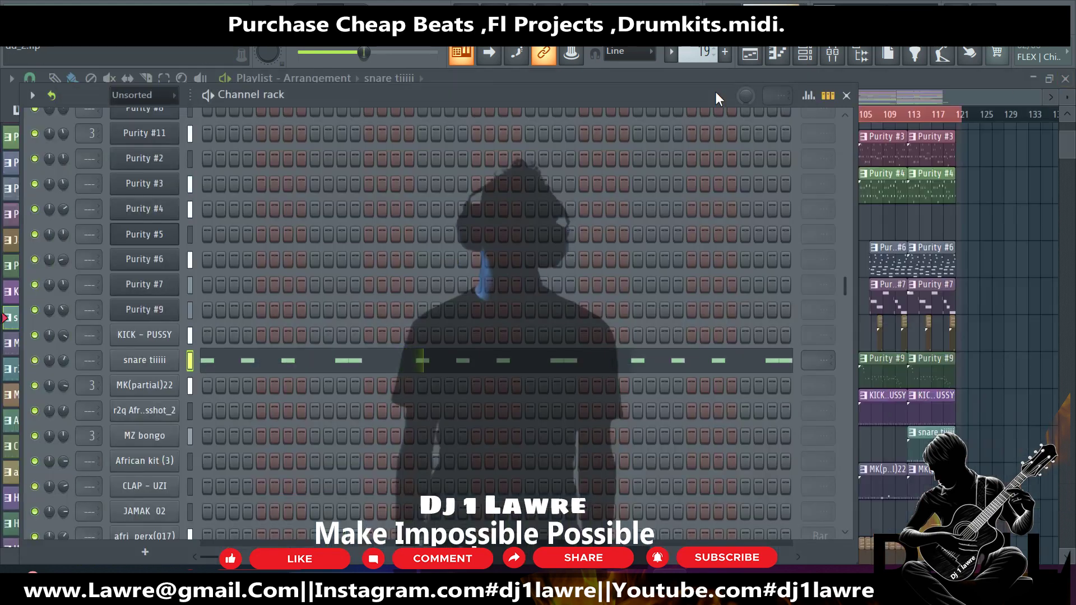
View the MK(partial)22 and r2q Afro rimsshot_2 patterns in the piano roll, returning to the channel rack after each.
scroll(697, 53, "down", 1)
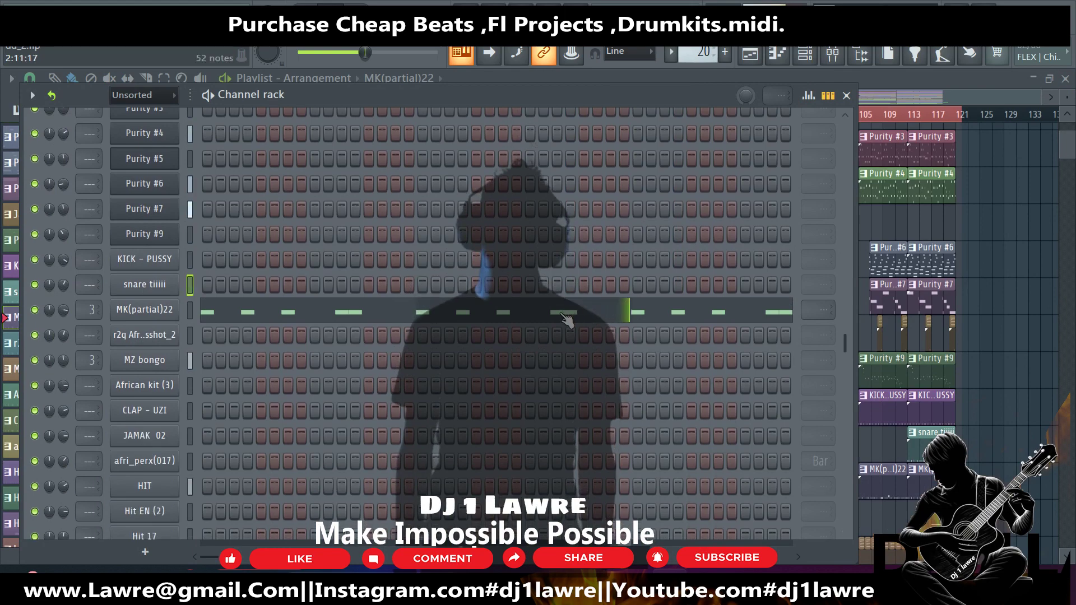
left_click(606, 341)
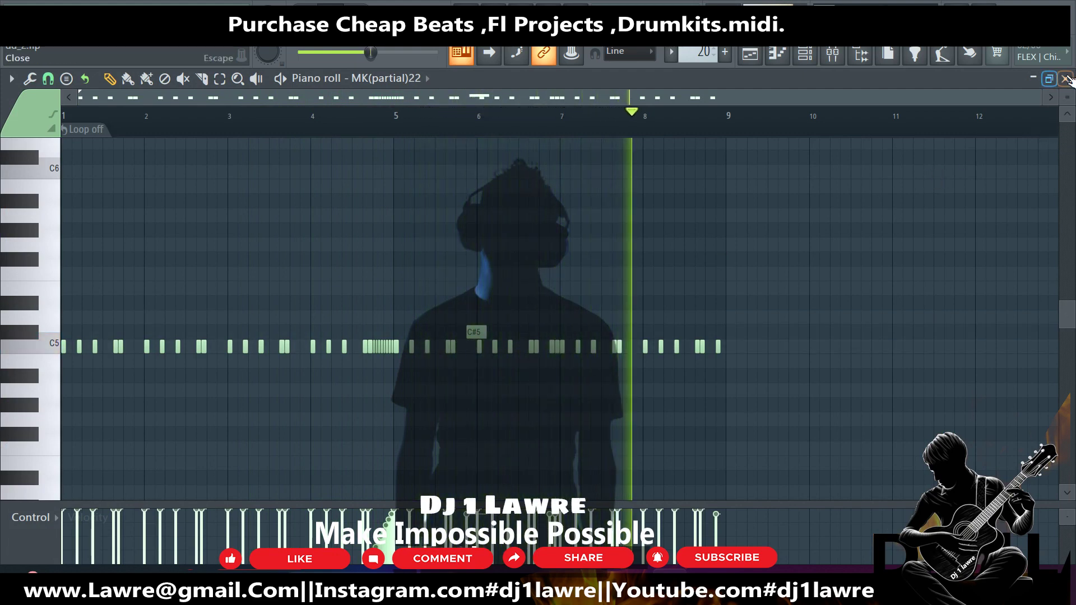
left_click(1066, 78)
scroll(700, 53, "up", 1)
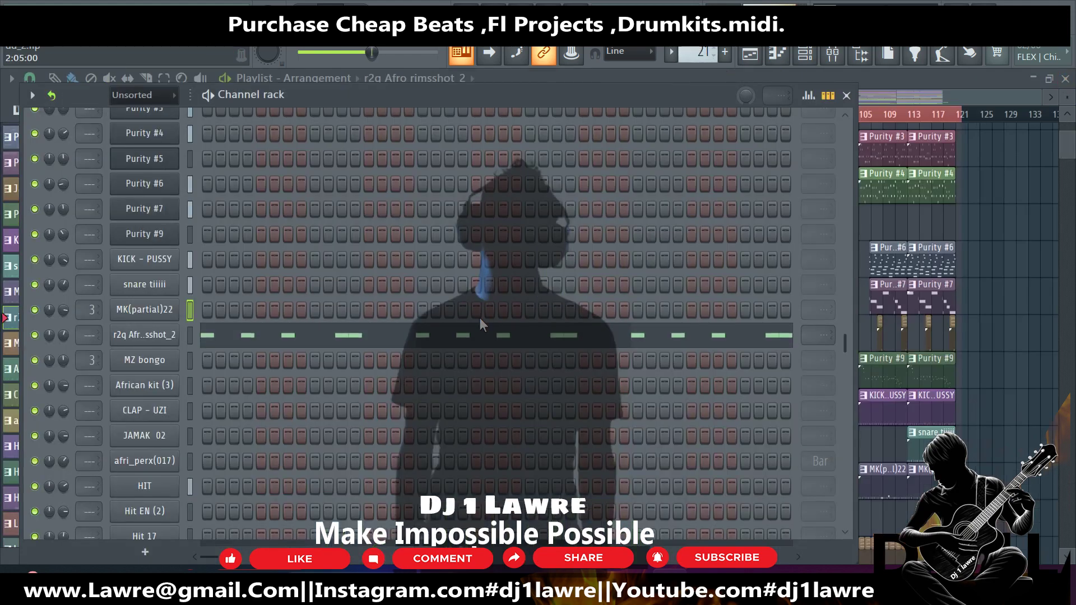
left_click(483, 339)
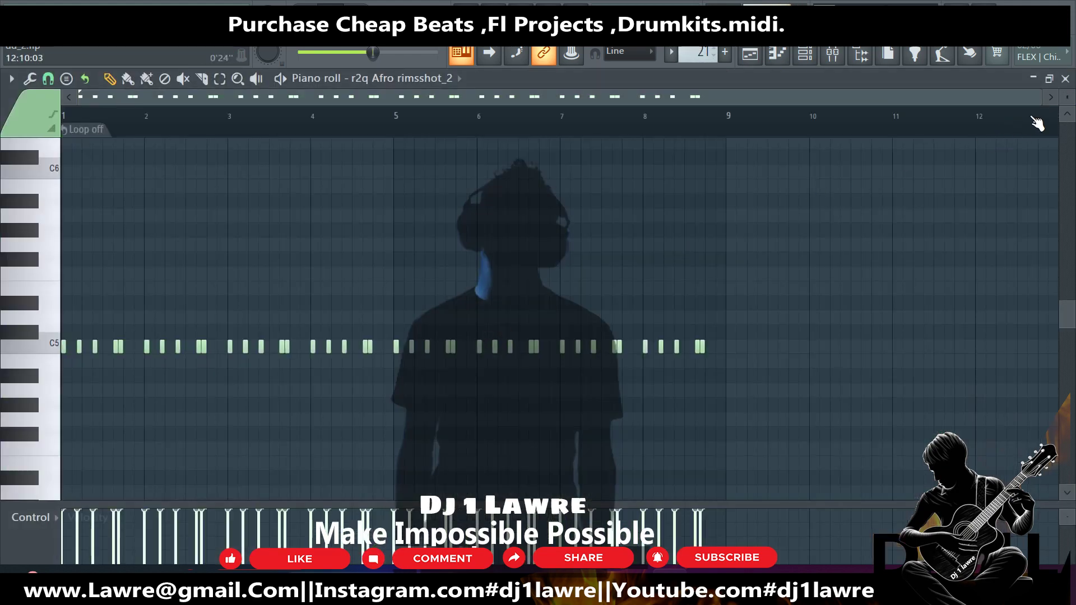
left_click(1066, 78)
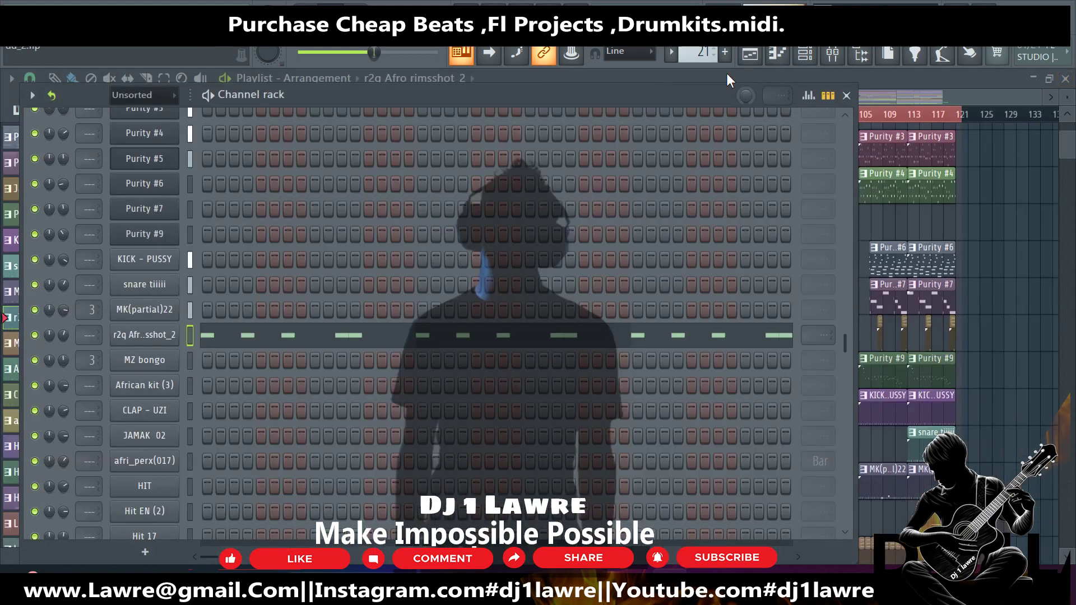
Select the MZ bongo and African kit (3) patterns in turn and inspect each one's notes in the piano roll.
scroll(700, 53, "up", 1)
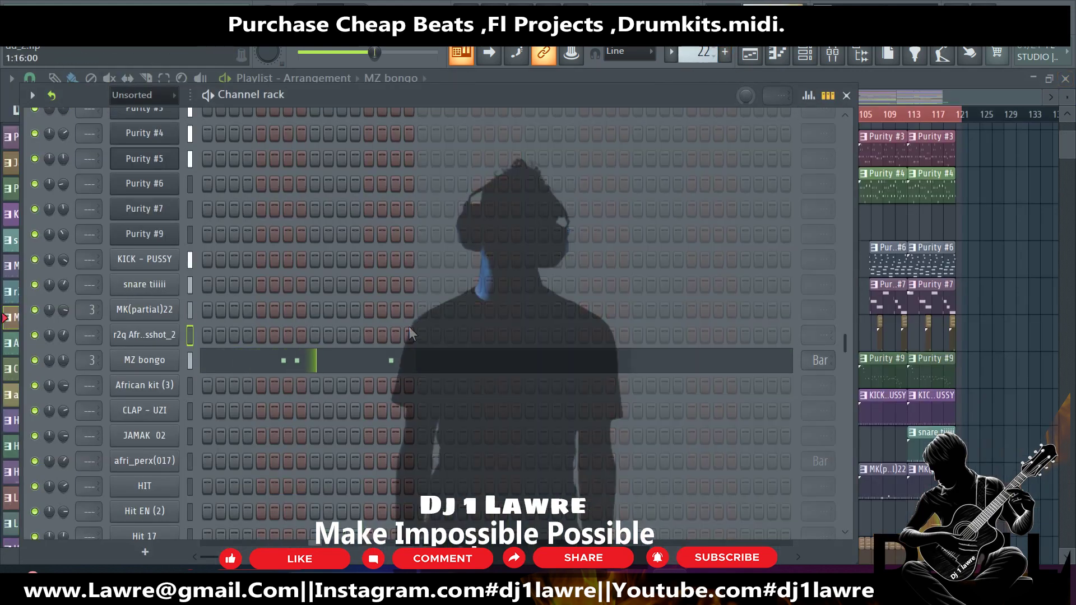
left_click(407, 362)
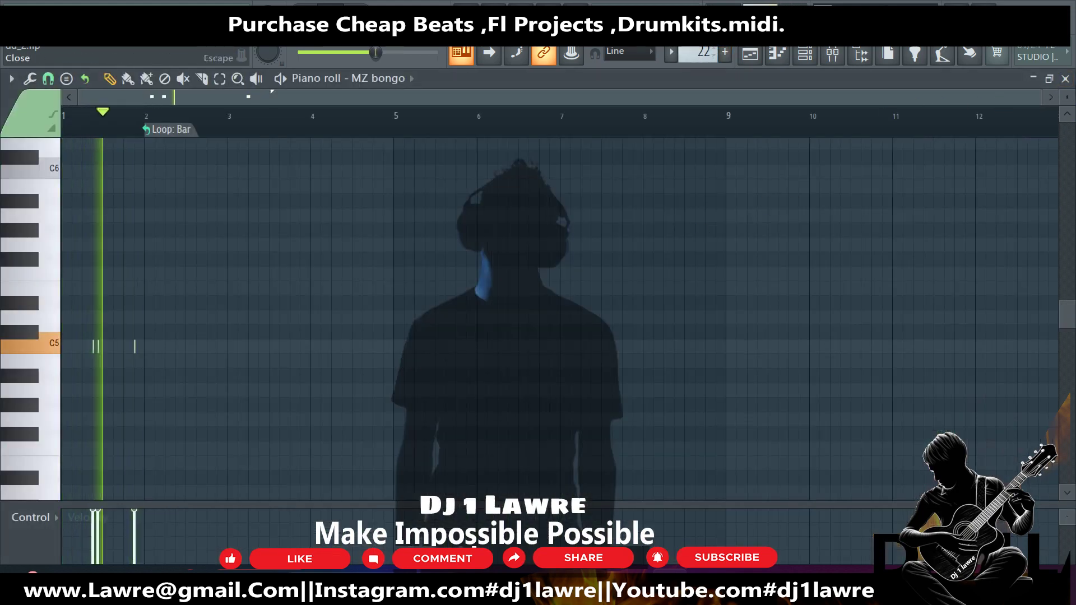
left_click(1066, 78)
scroll(701, 55, "up", 1)
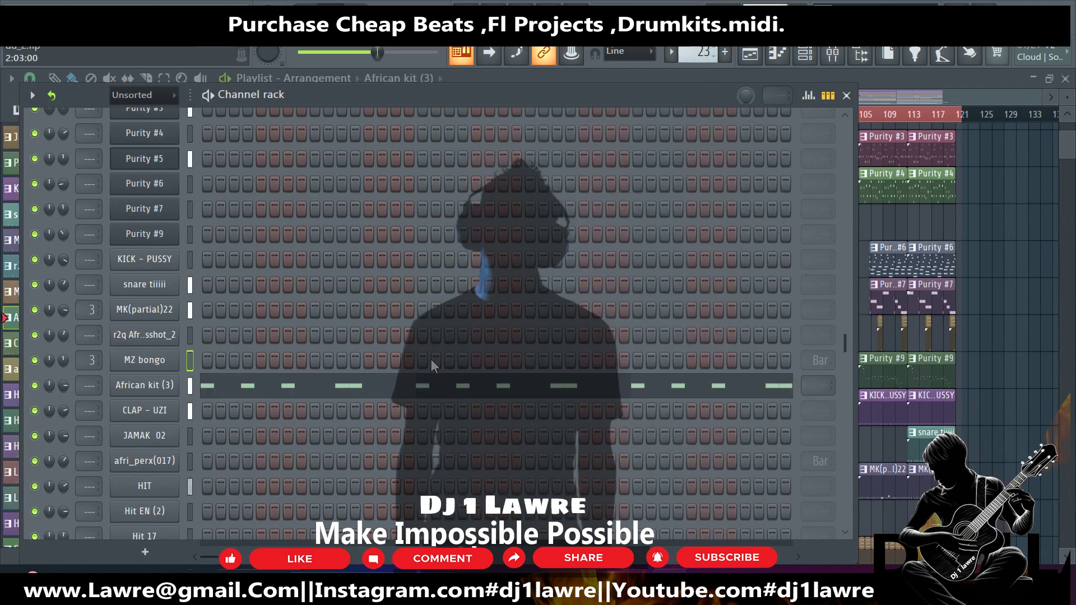
left_click(417, 395)
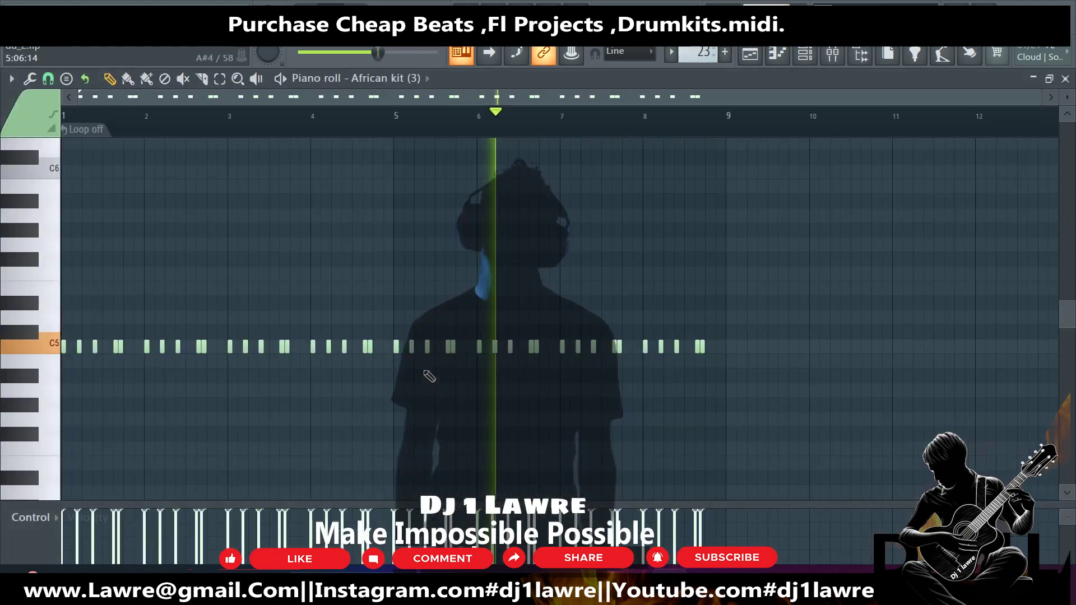
left_click(1066, 79)
Examine the piano roll notes of the CLAP - UZI and afri_perx(017) patterns.
scroll(700, 54, "up", 1)
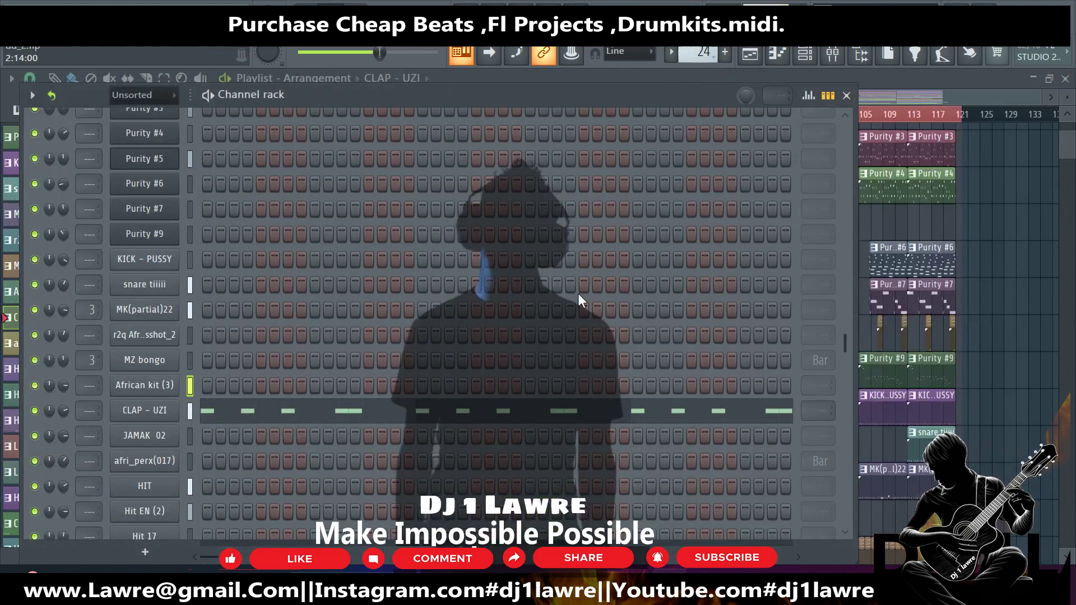
left_click(494, 260)
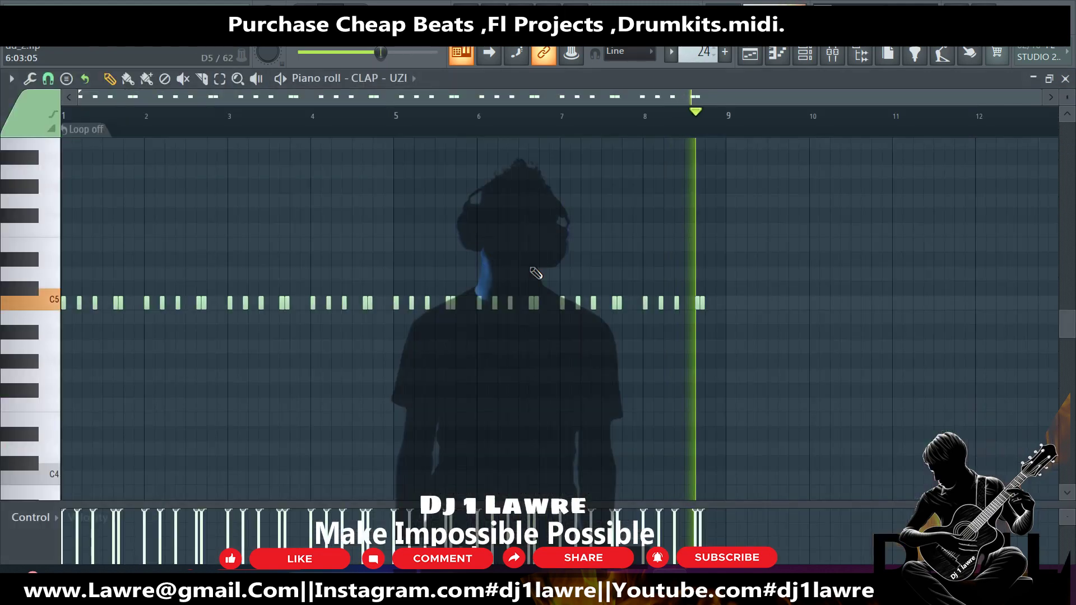
left_click(1066, 79)
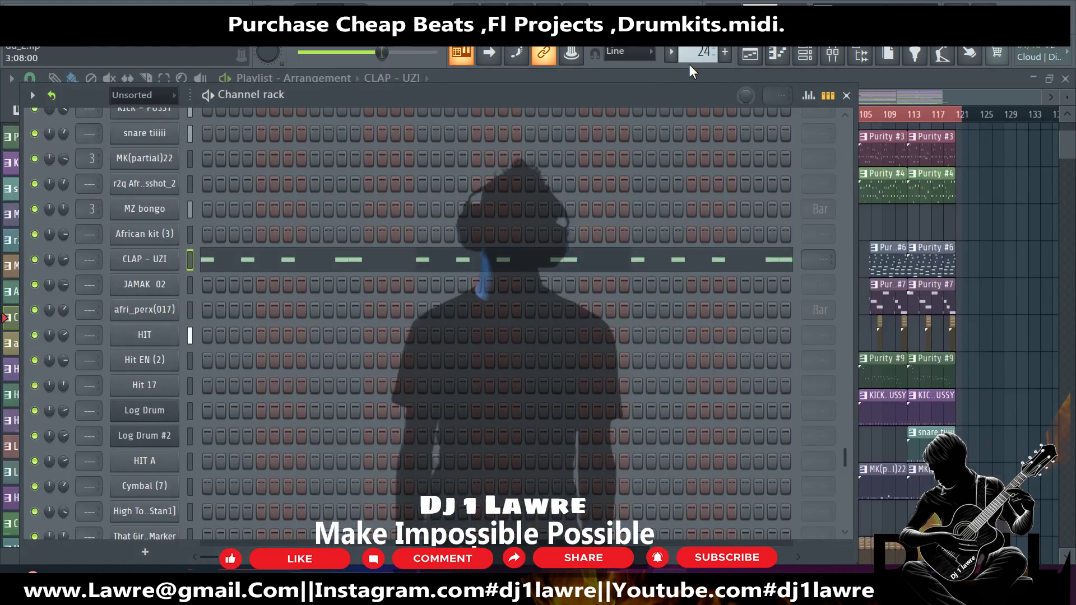
scroll(695, 53, "up", 1)
left_click(493, 317)
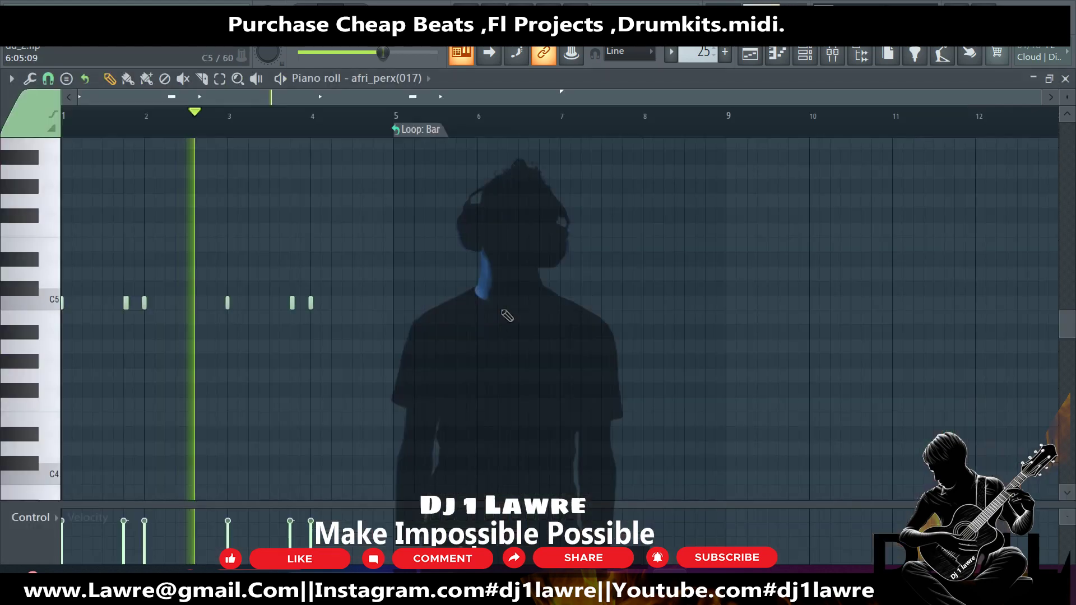
left_click(1066, 78)
Show the HIT pattern's steps in the channel rack and view the Hit EN (2) notes in the piano roll.
scroll(696, 53, "up", 1)
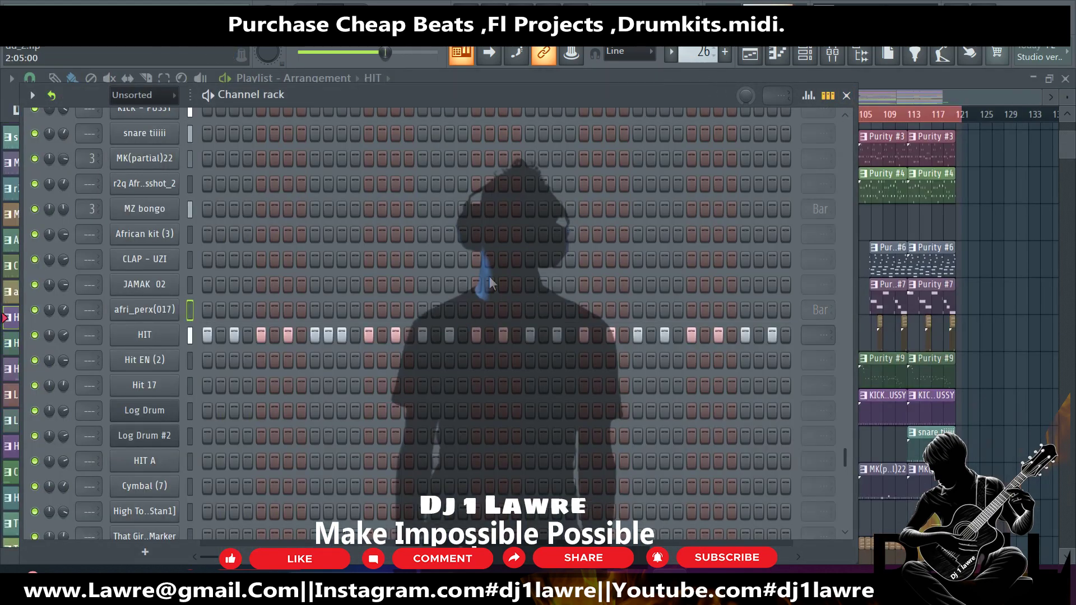
scroll(491, 283, "down", 3)
scroll(700, 57, "up", 2)
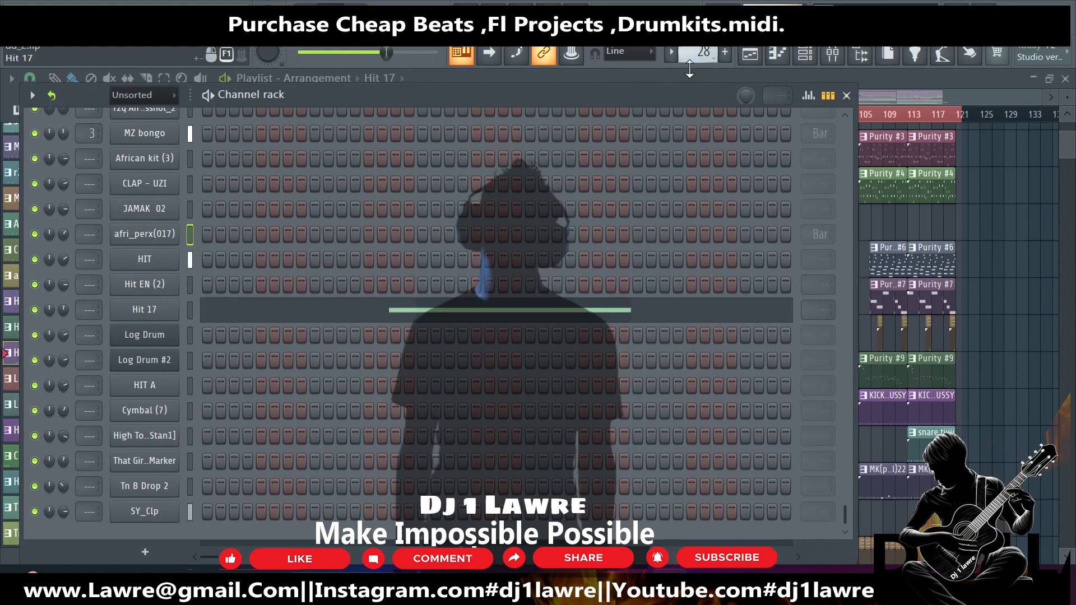
scroll(682, 63, "down", 2)
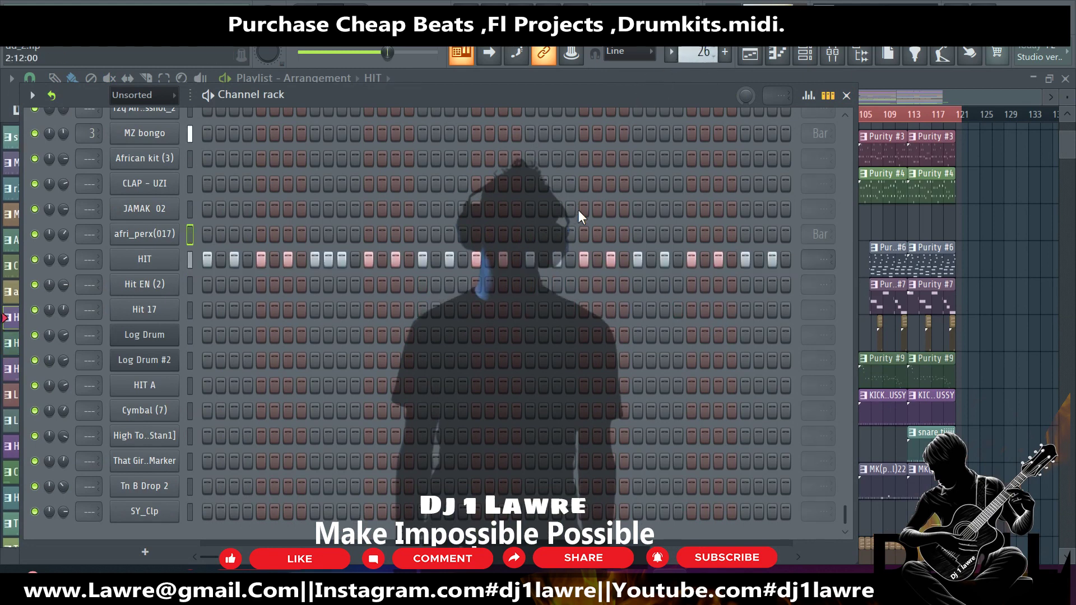
scroll(685, 56, "up", 1)
left_click(608, 301)
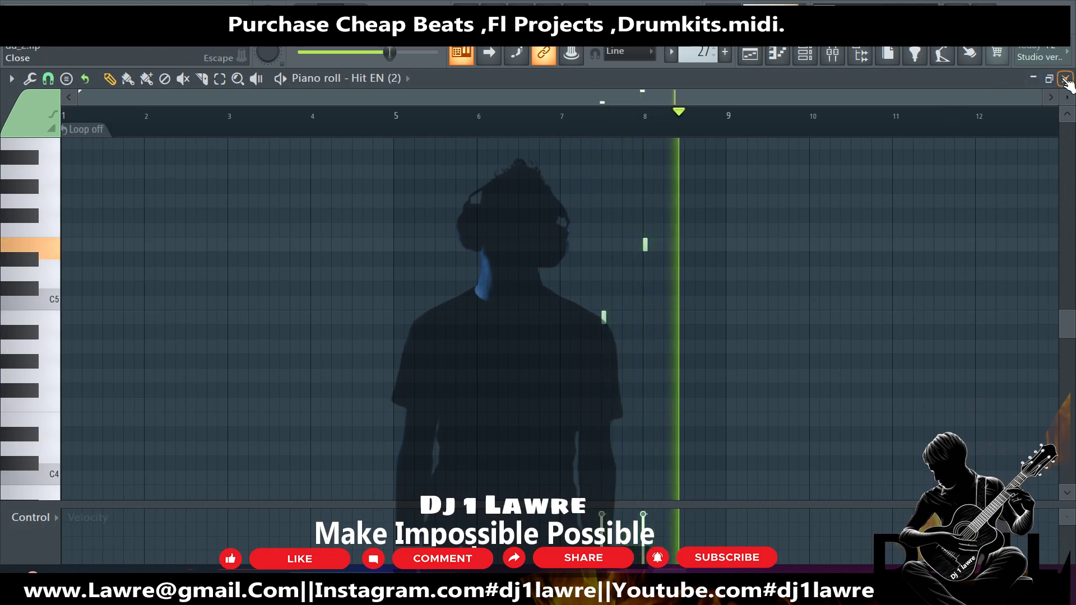
left_click(1065, 78)
Select the Hit 17 and Log Drum patterns in turn and show the notes of each in the piano roll.
scroll(690, 56, "up", 1)
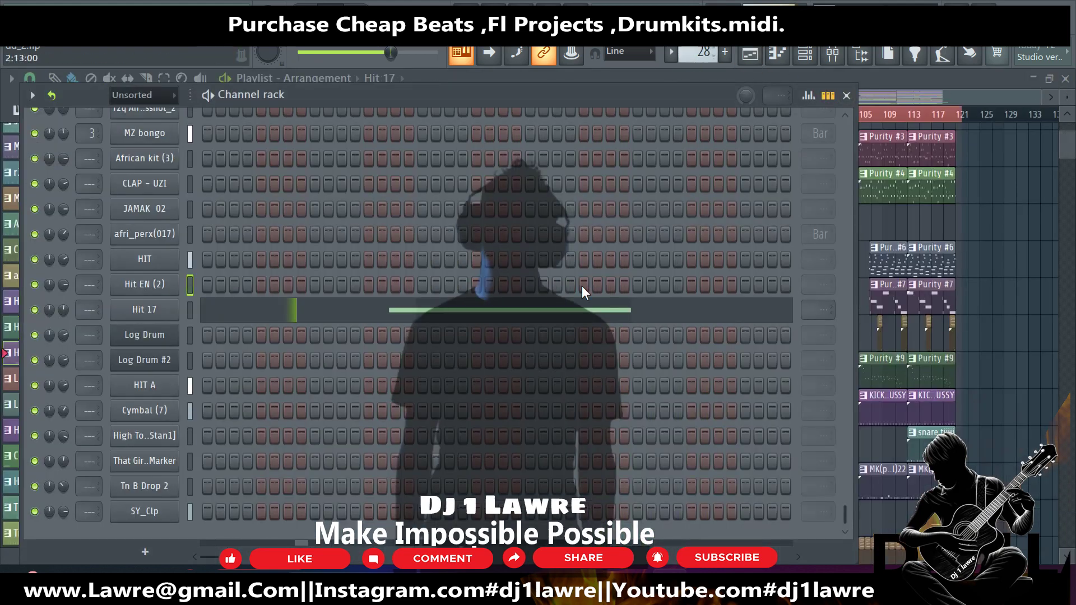
left_click(567, 321)
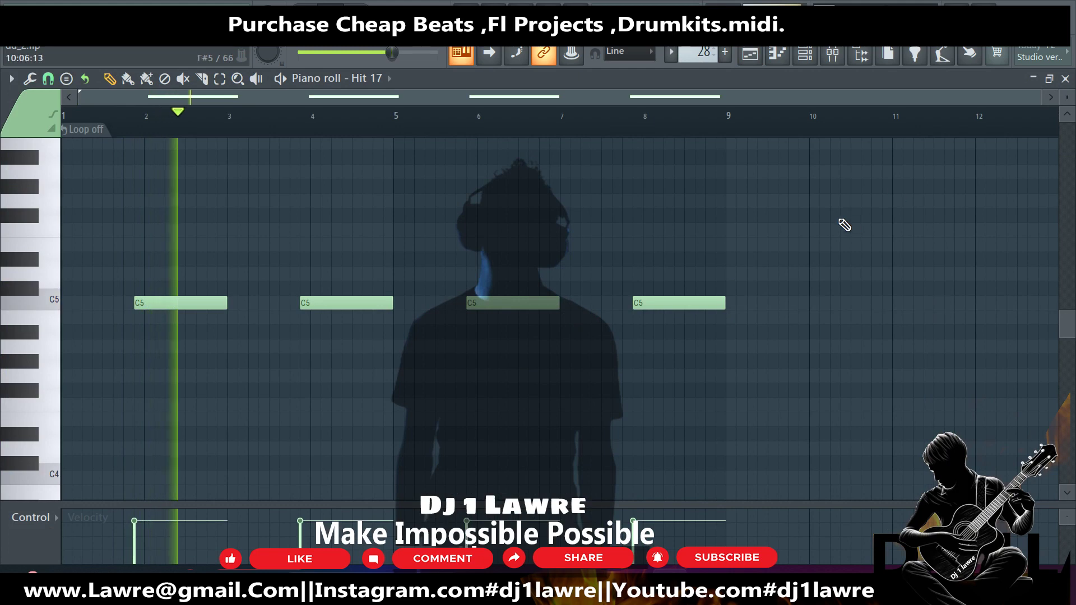
left_click(1066, 78)
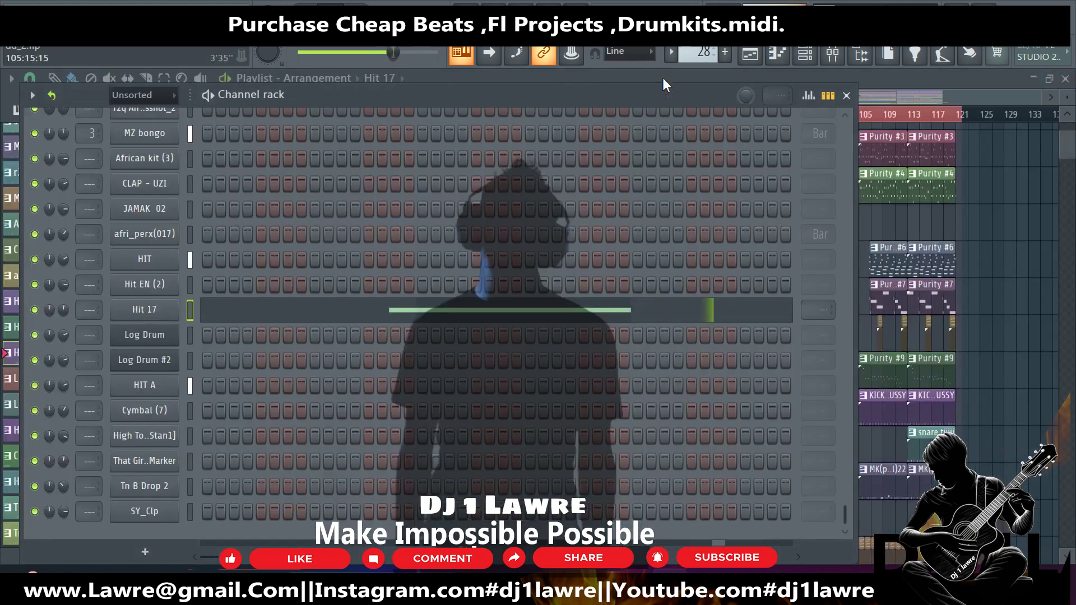
scroll(699, 53, "up", 11)
left_click(459, 343)
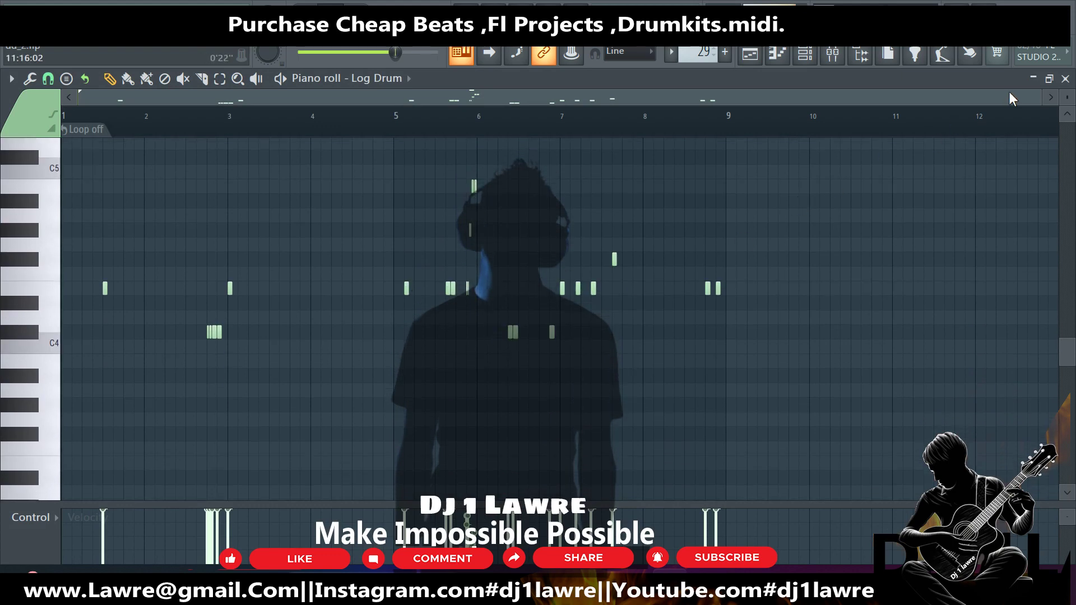
left_click(1066, 79)
Select the Log Drum #2 pattern and inspect its notes in the piano roll.
scroll(688, 53, "up", 1)
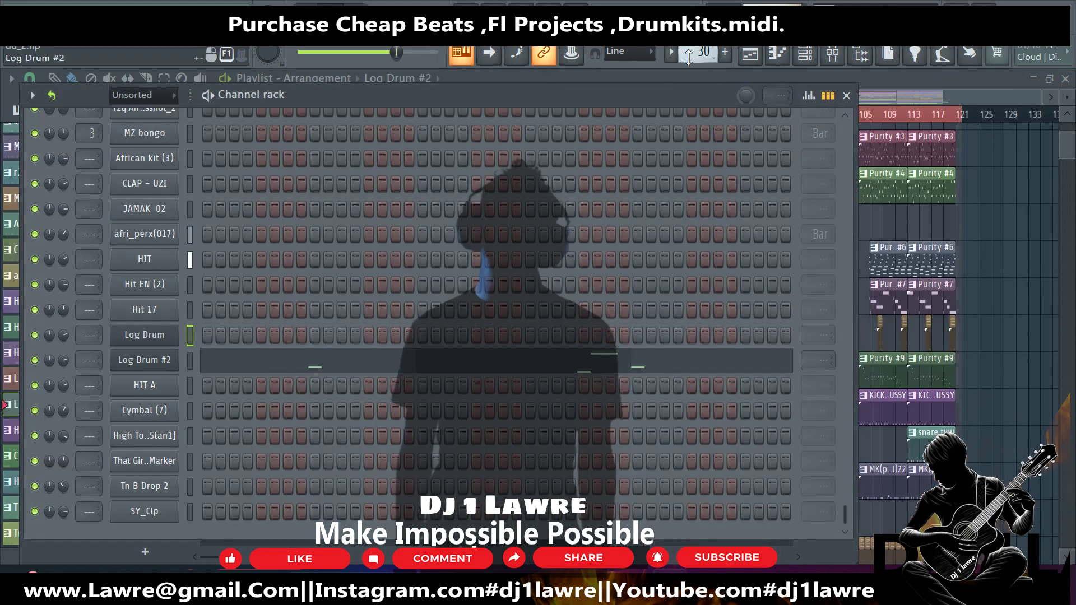
left_click(550, 367)
scroll(460, 340, "up", 2)
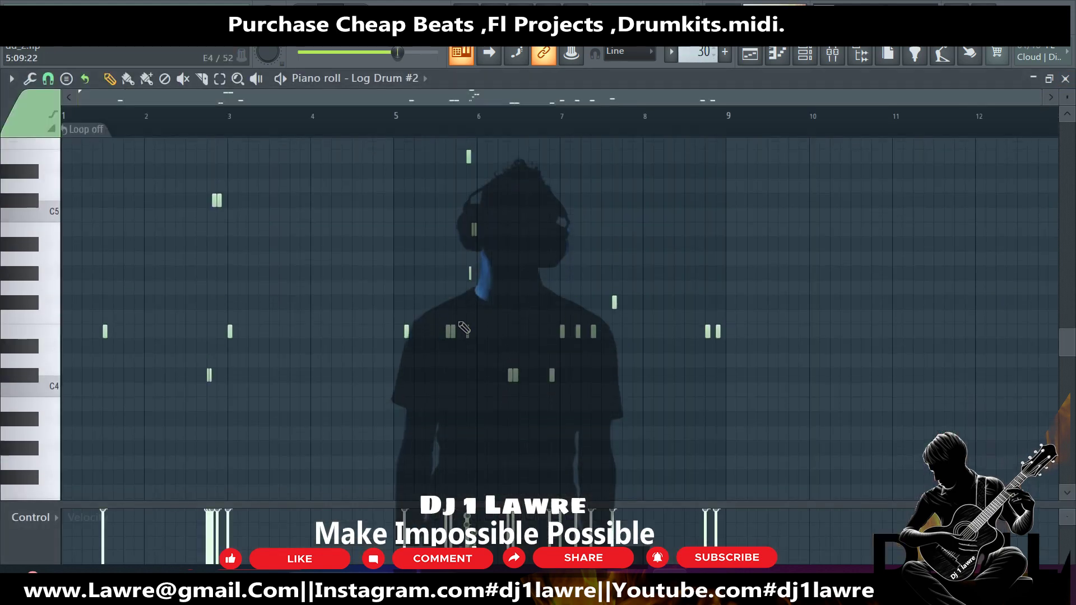
Show the HIT A pattern's steps in the channel rack and view the Cymbal (7) pattern's notes in the piano roll.
key("Escape")
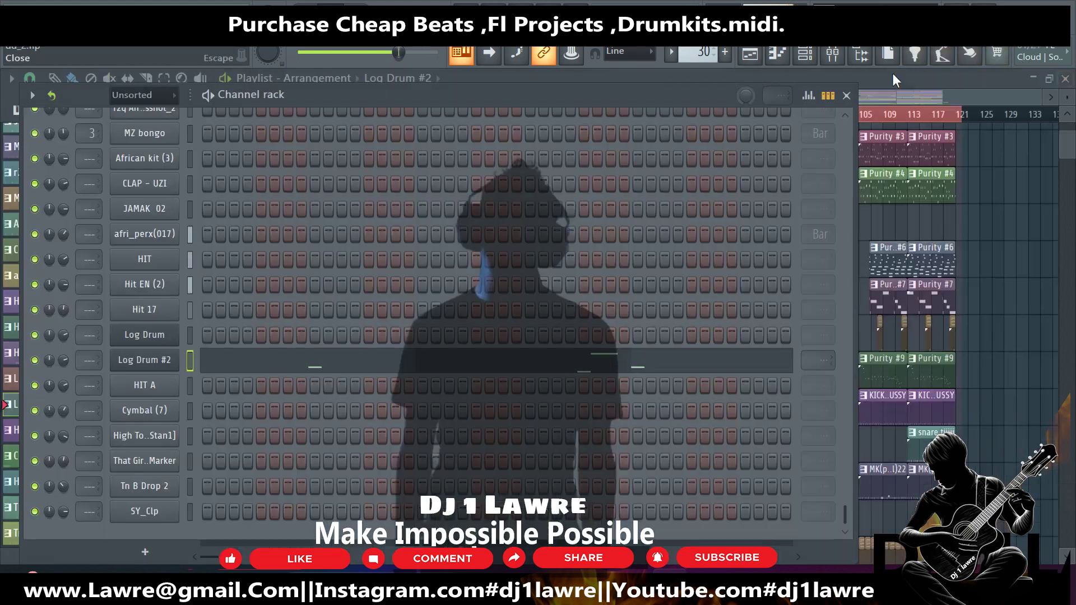
scroll(693, 55, "up", 1)
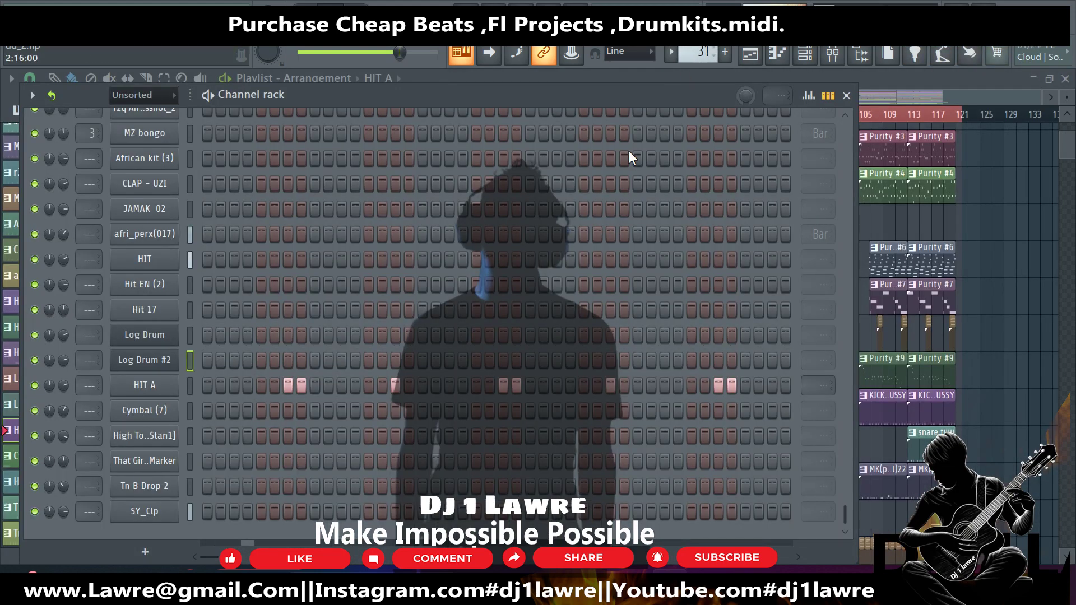
scroll(700, 54, "up", 1)
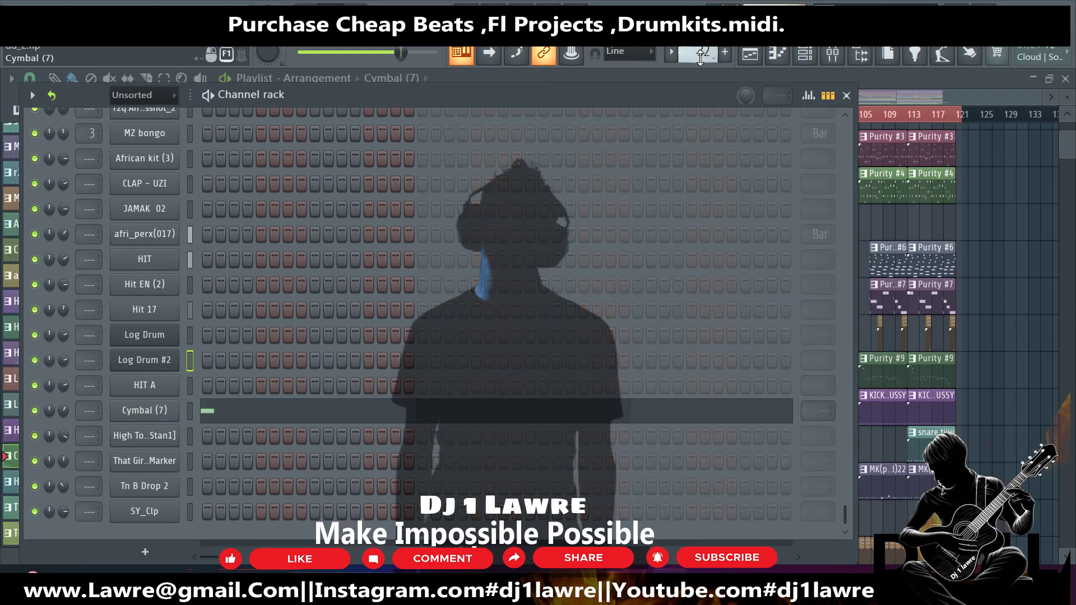
left_click(367, 413)
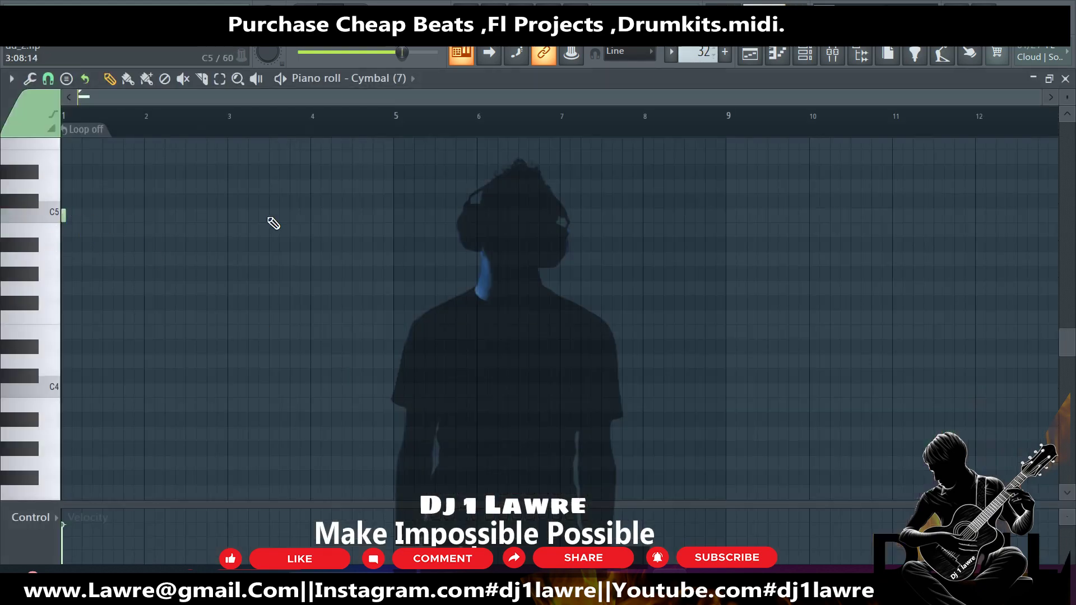
left_click(1064, 80)
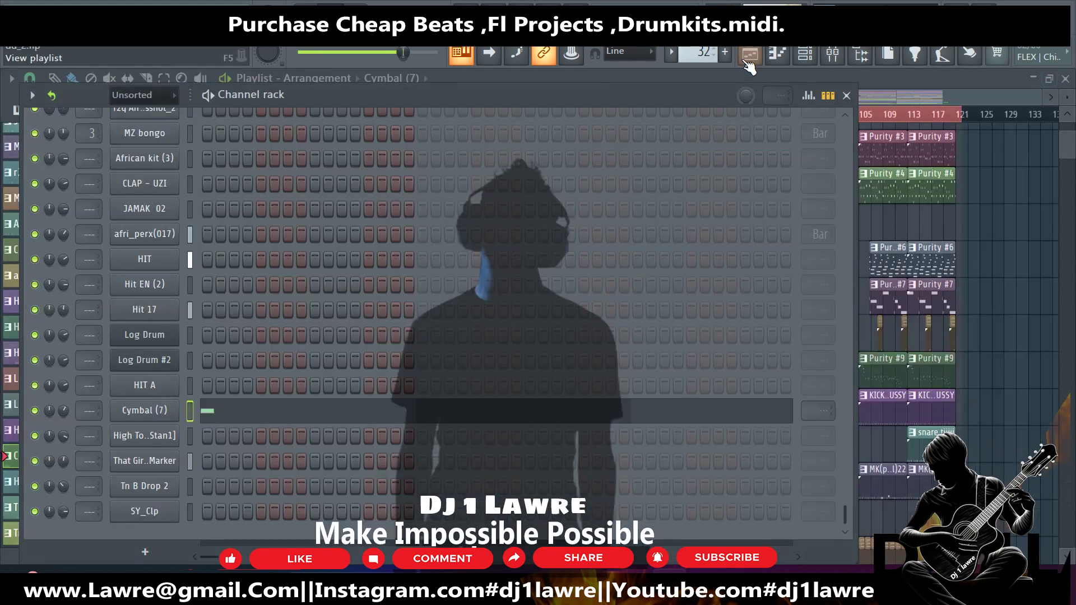
Select the High Tom 1 [Stan1] pattern and examine its notes up close in the piano roll.
scroll(700, 53, "up", 1)
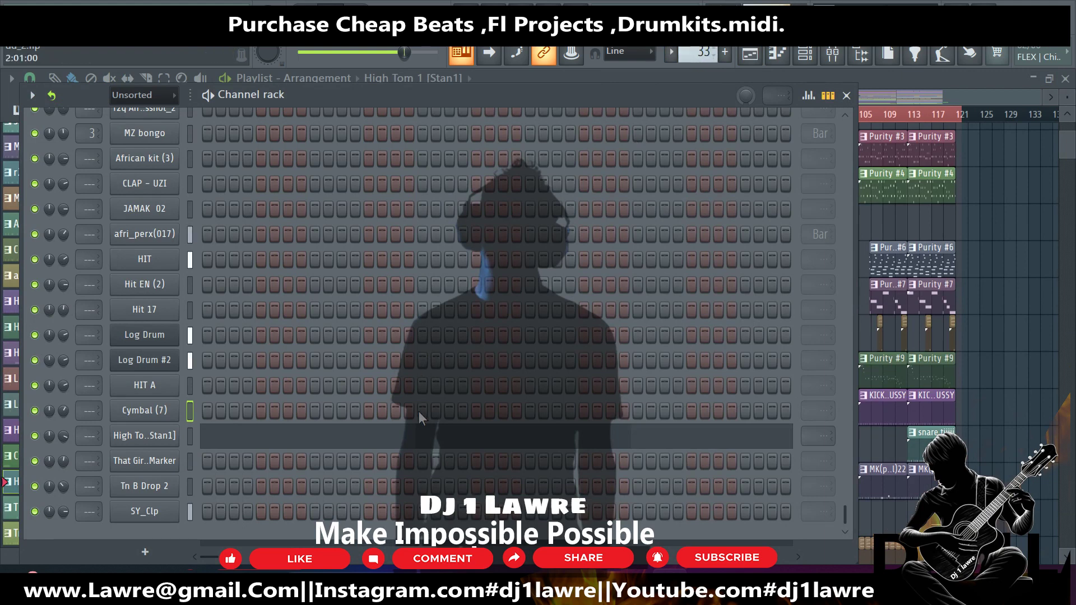
left_click(426, 440)
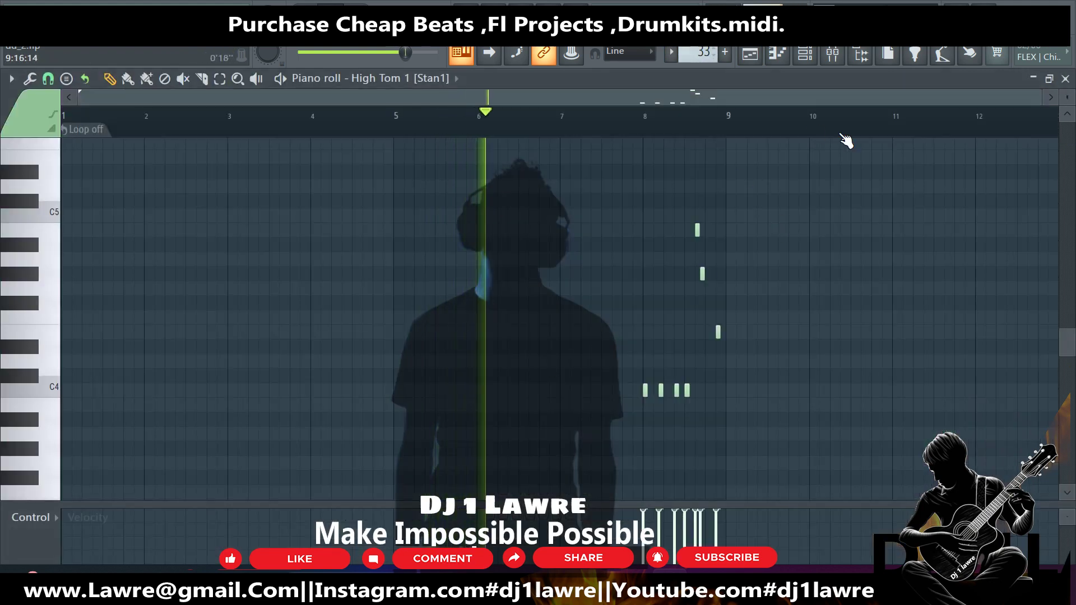
scroll(954, 125, "up", 2)
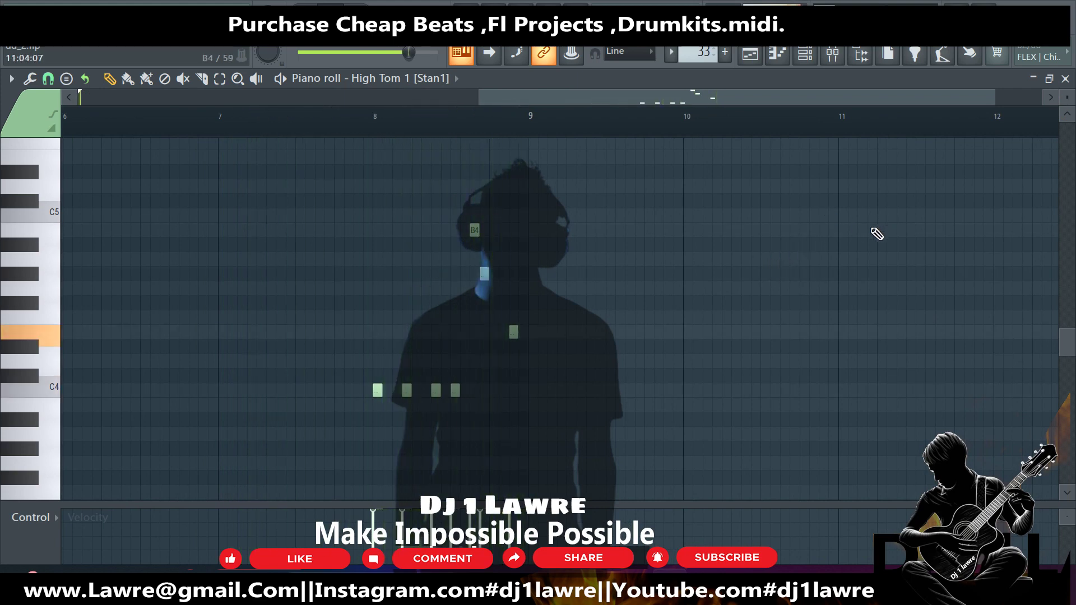
left_click(1063, 79)
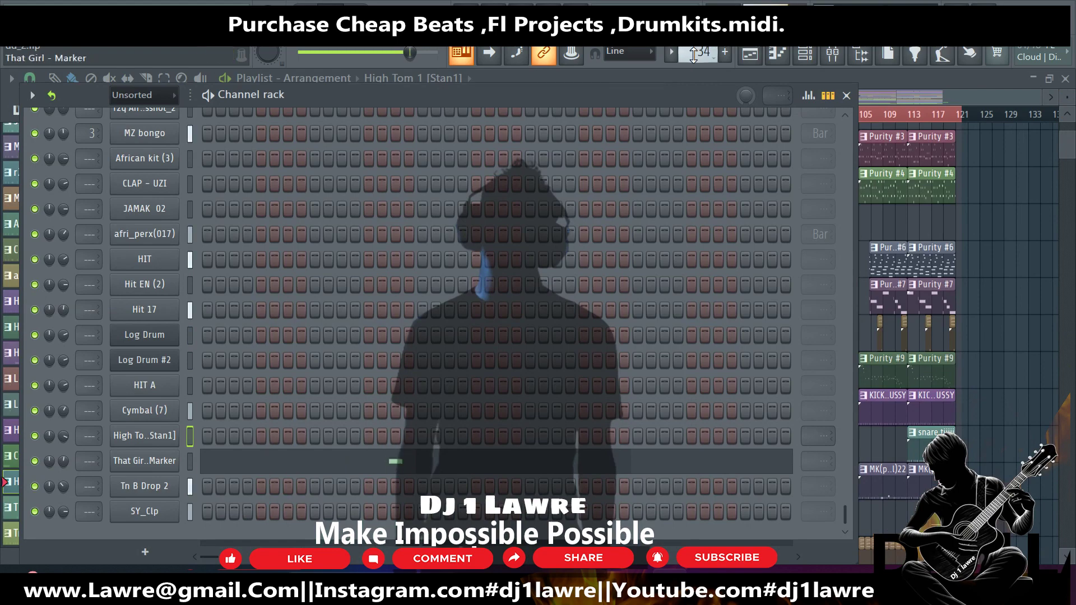
View the notes of the That Girl - Marker and Tn B Drop 2 patterns in turn in the piano roll.
left_click(438, 473)
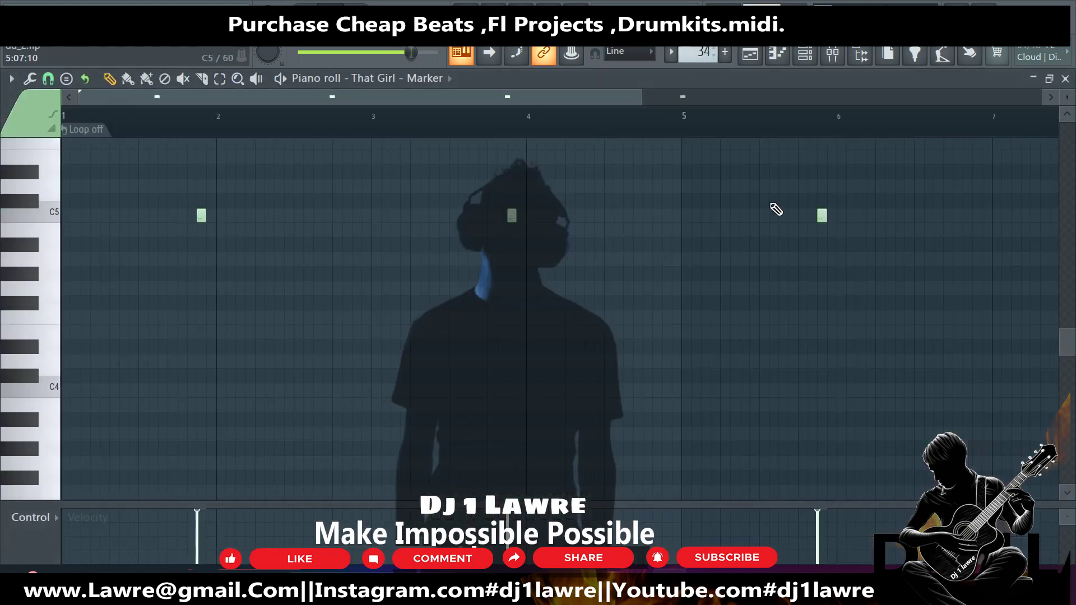
left_click(1065, 79)
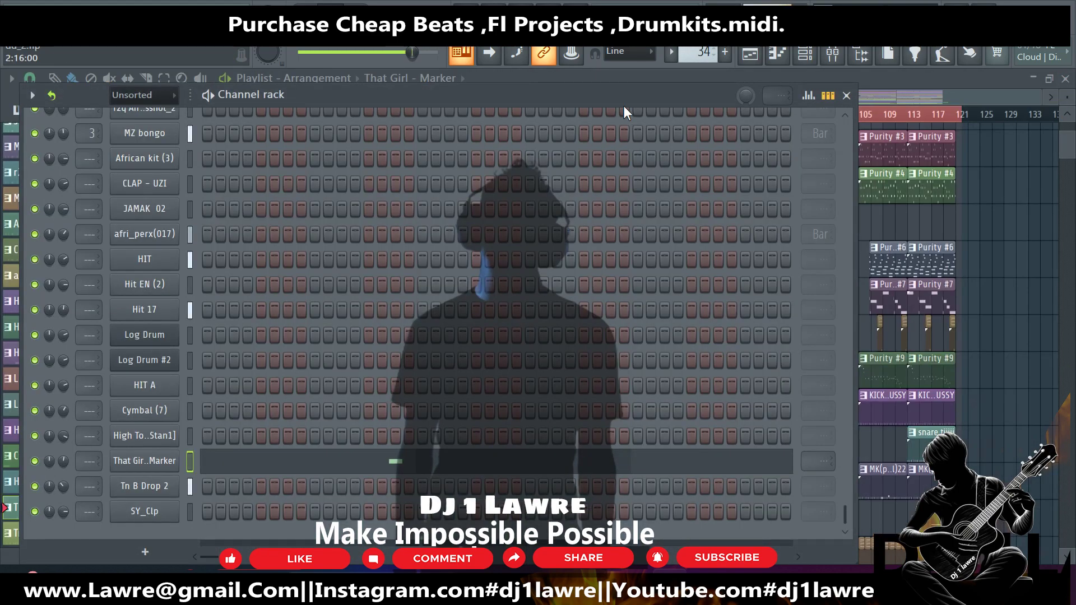
scroll(690, 56, "up", 1)
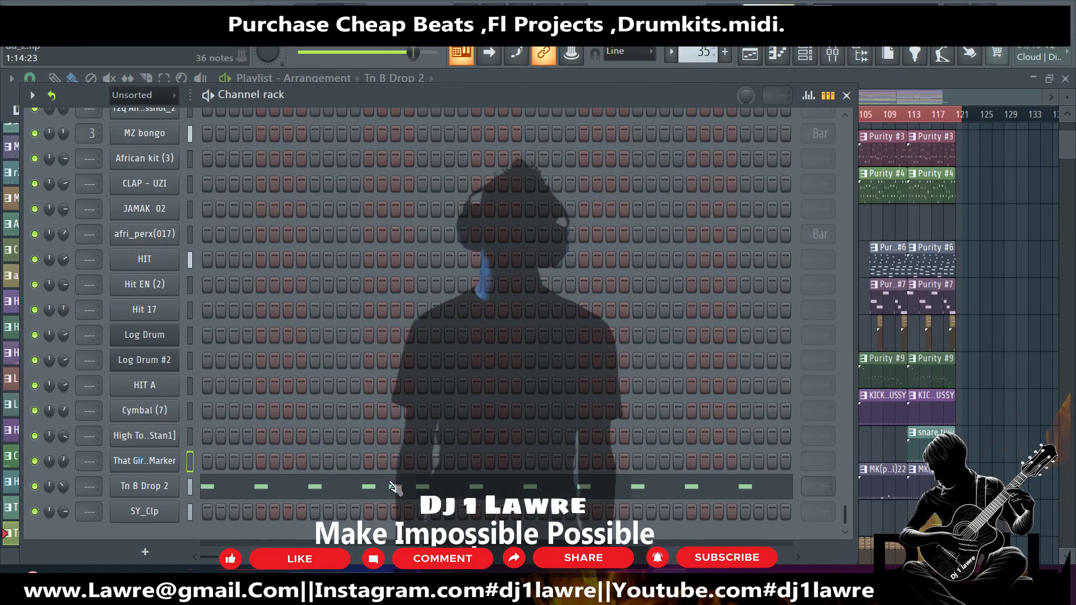
left_click(396, 486)
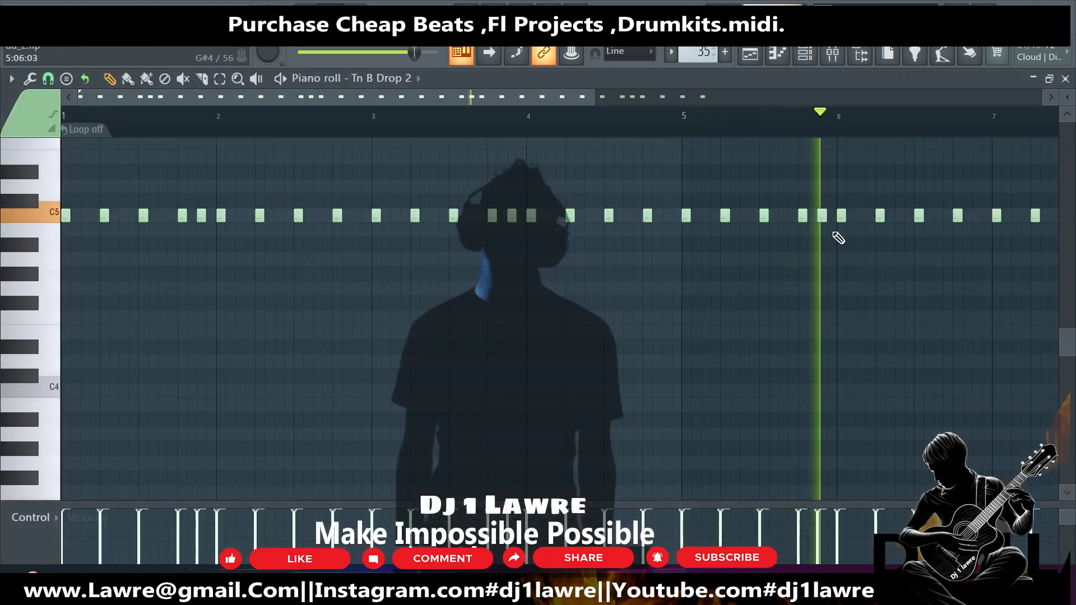
key("F7")
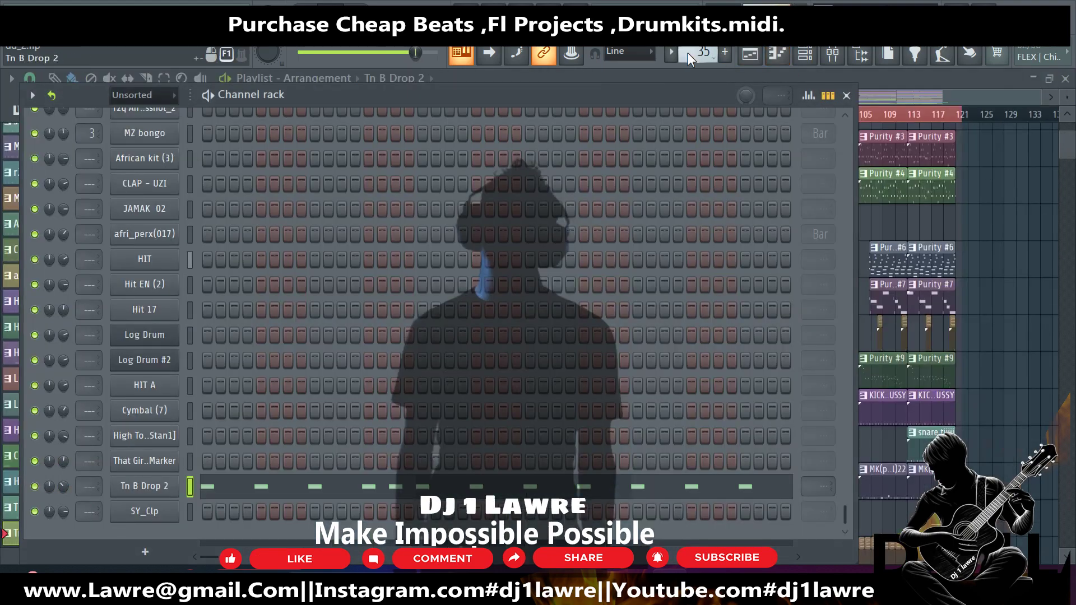
Select Pattern 36, show the playlist maximized in front of the channel rack and look through the arrangement's tracks.
scroll(688, 53, "up", 1)
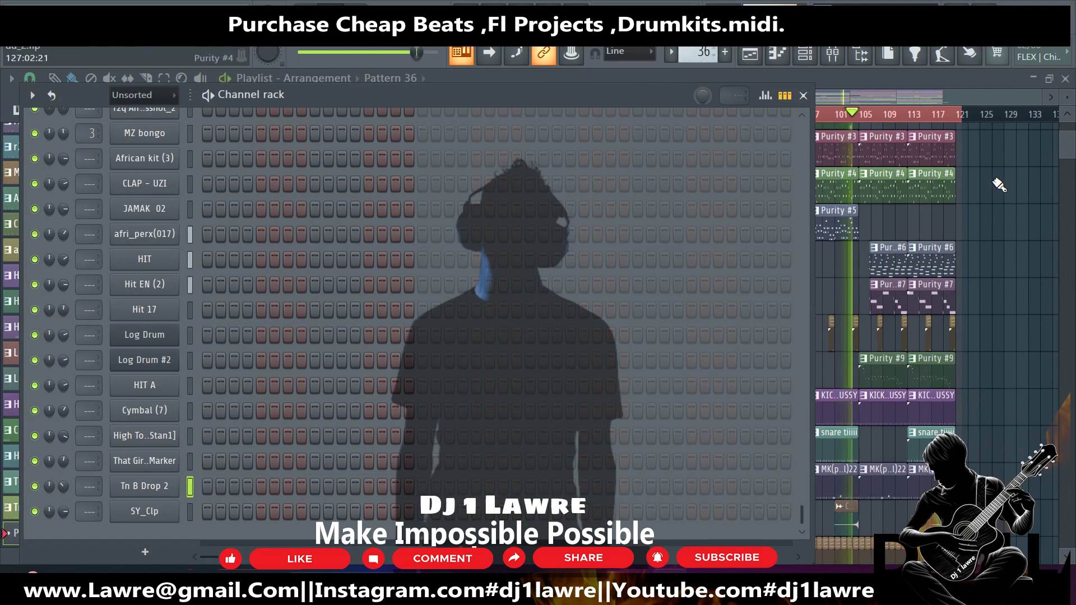
left_click(693, 54)
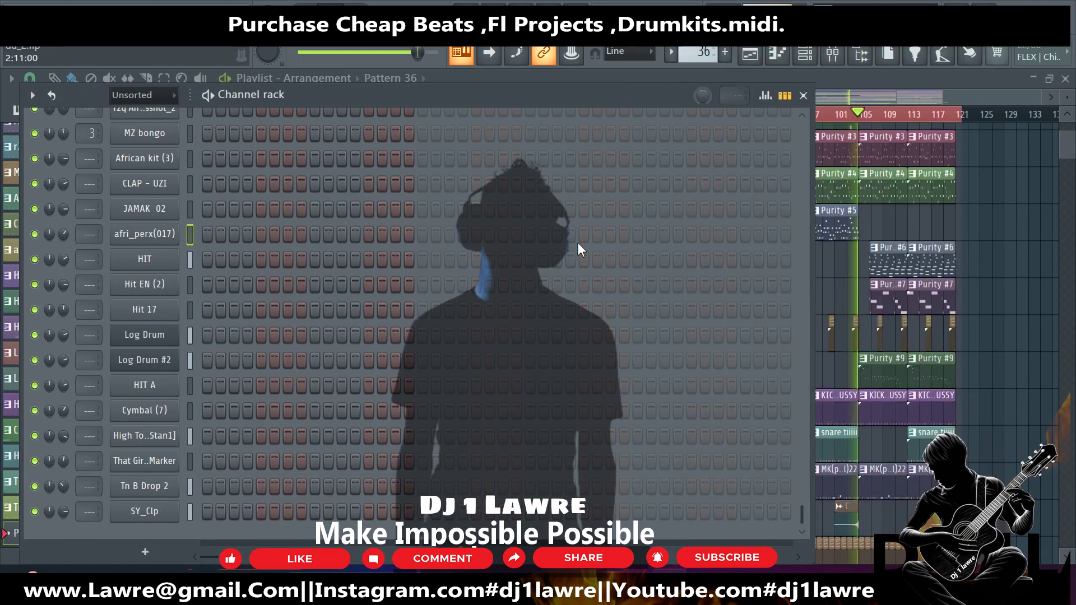
left_click(1049, 79)
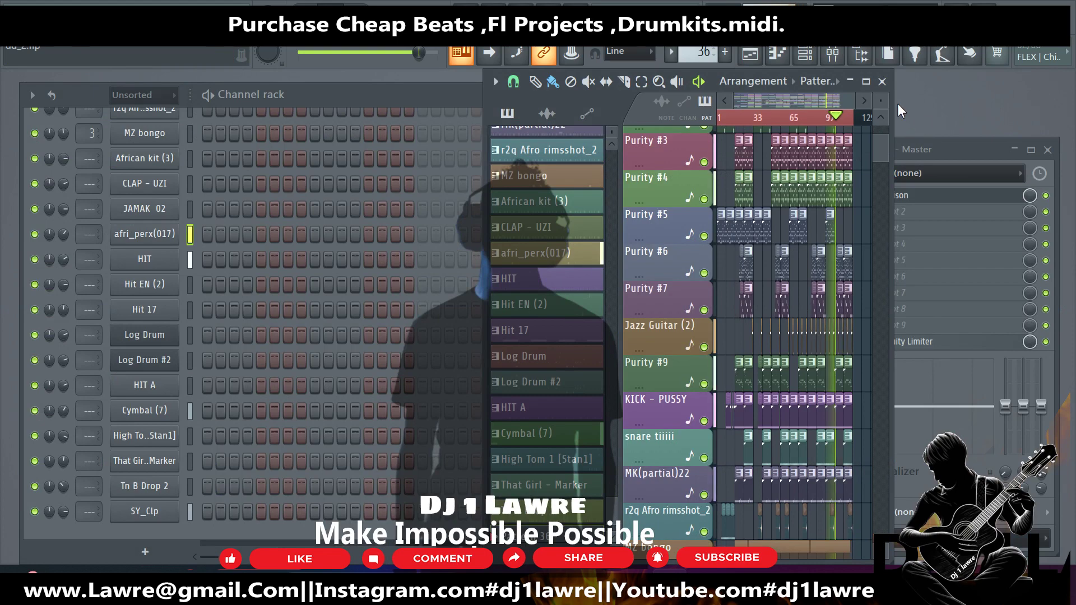
double_click(863, 87)
scroll(912, 240, "down", 5)
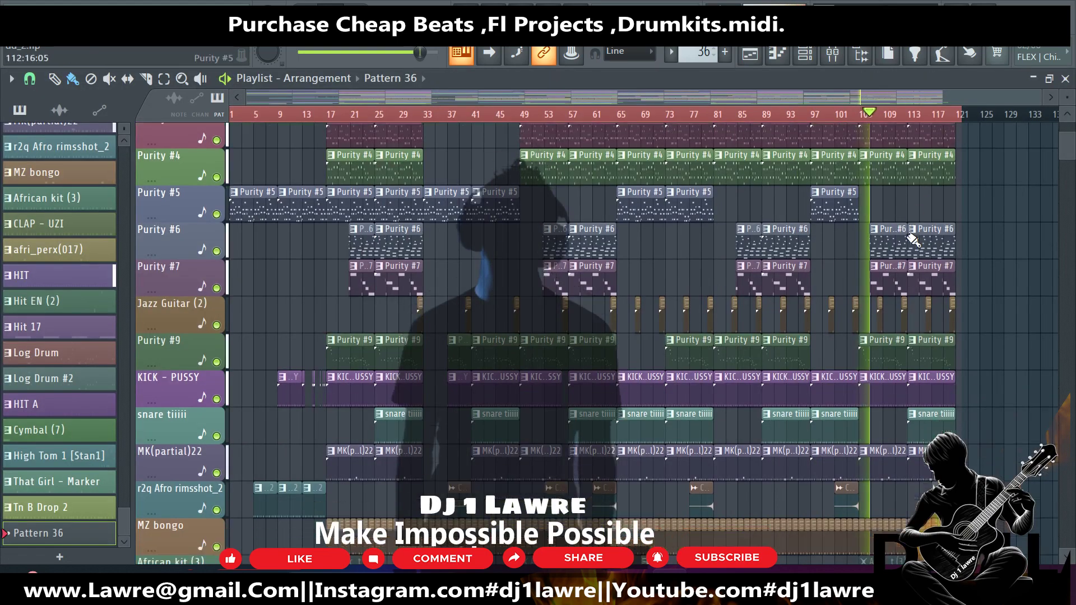
scroll(913, 240, "down", 10)
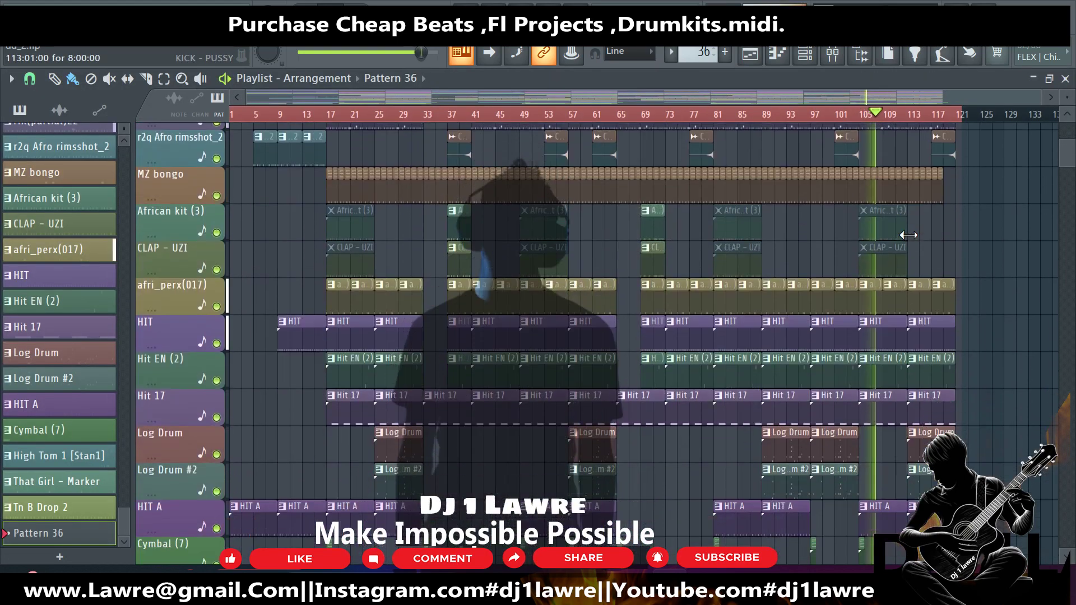
Extend the playlist's time selection over all clips to about bar 126, past the end of the arrangement.
scroll(914, 234, "up", 16)
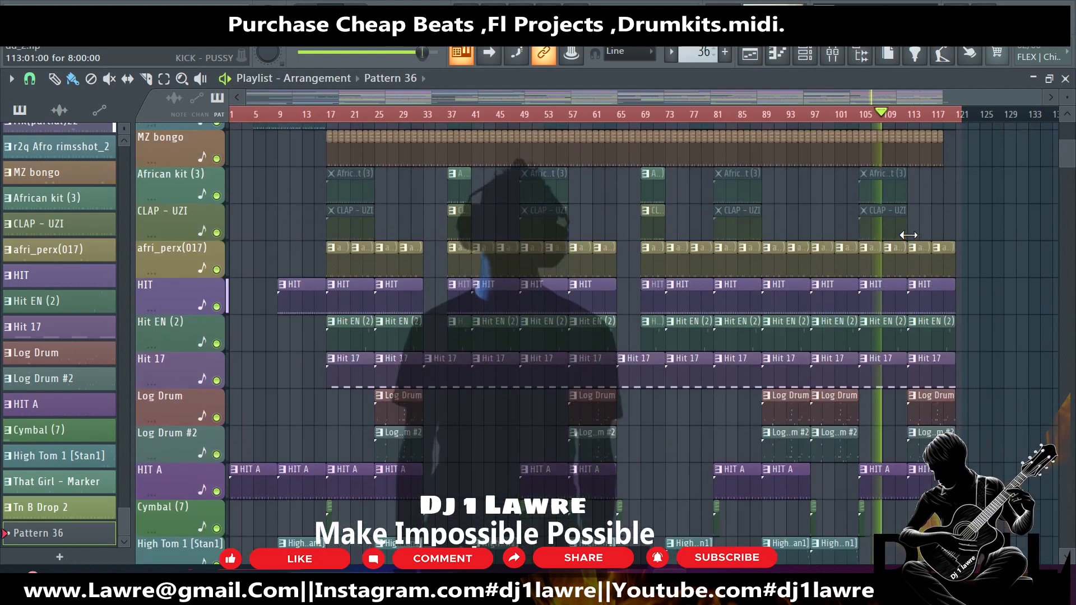
scroll(926, 234, "up", 1)
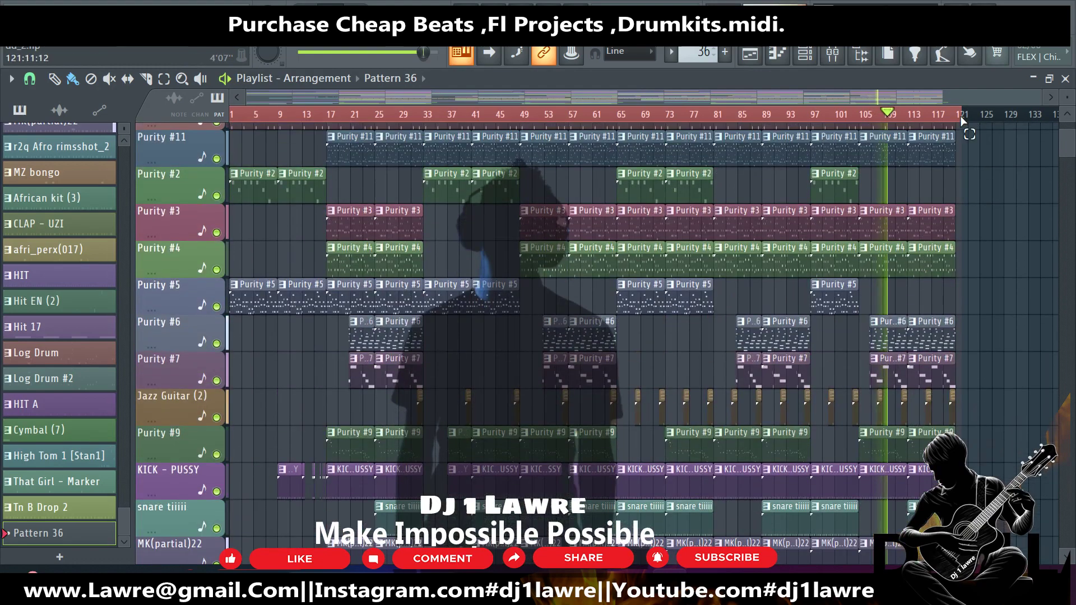
scroll(989, 165, "up", 8)
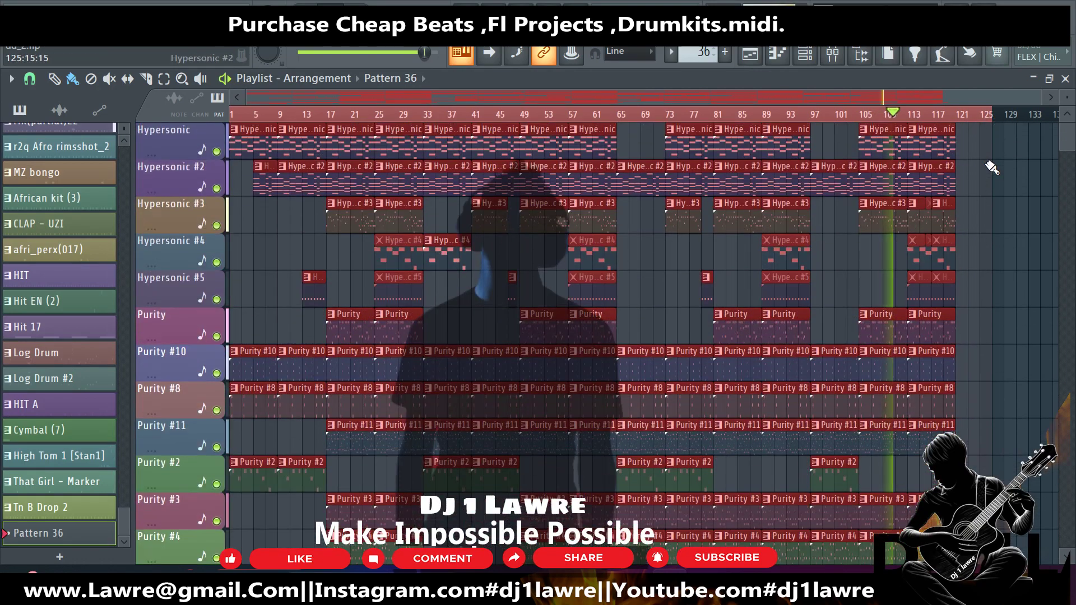